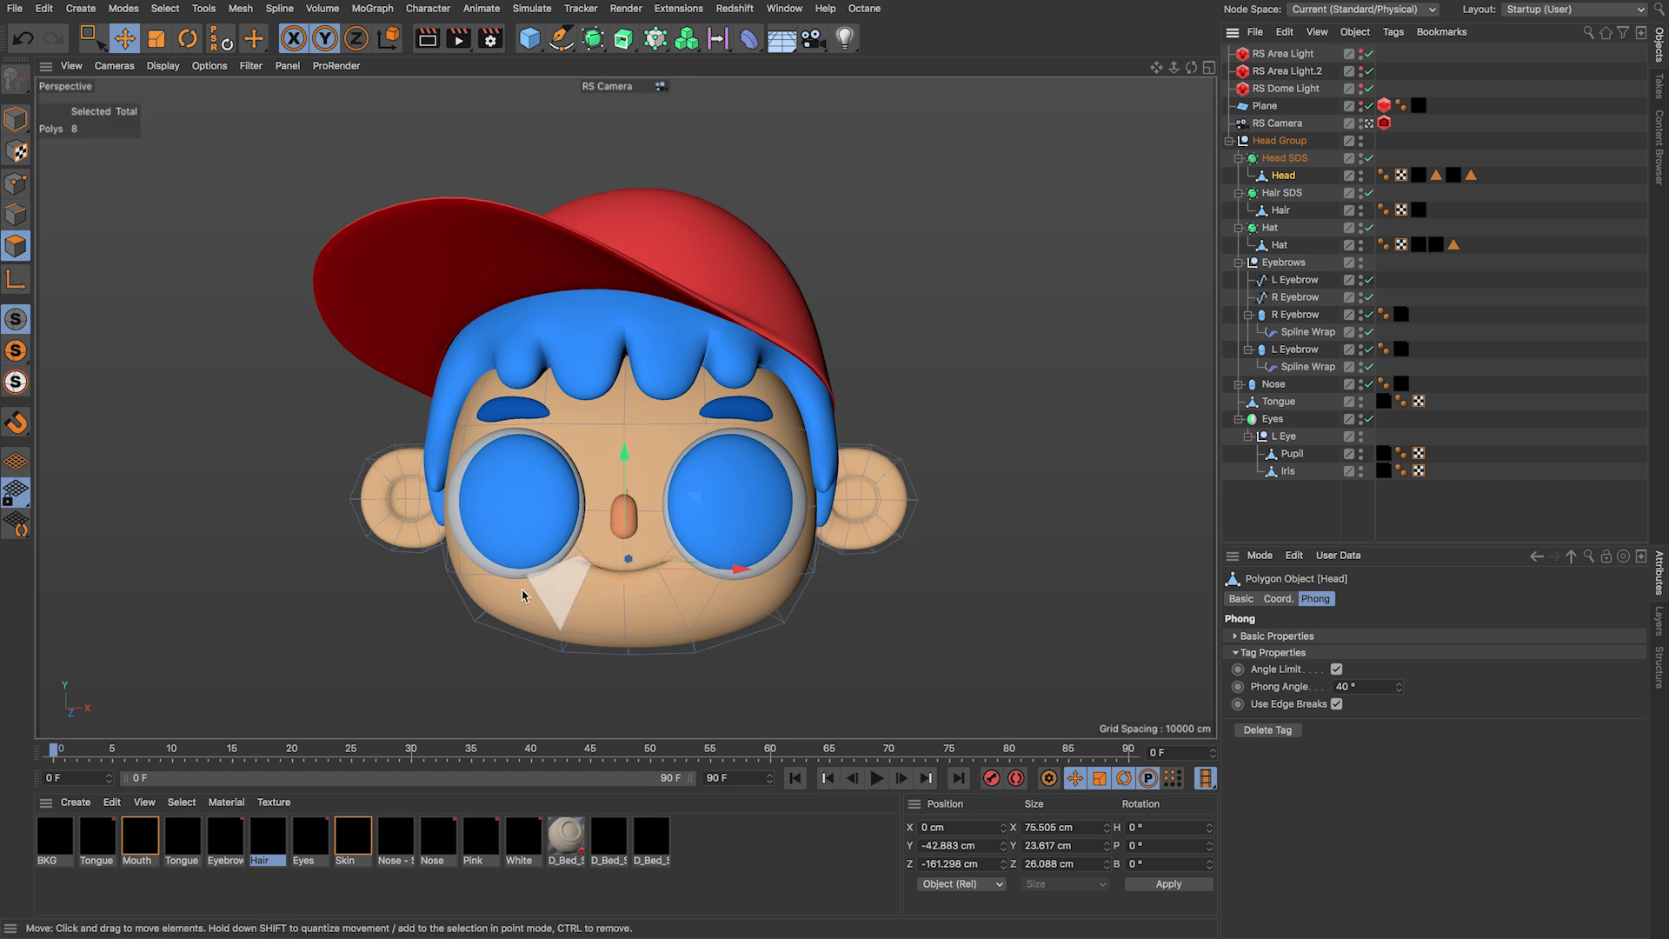
Step: Examine the L and R Eyebrow splines' points and the parent Eyebrows null in the head rig
{"action": "left_click", "coordinate": [1275, 299]}
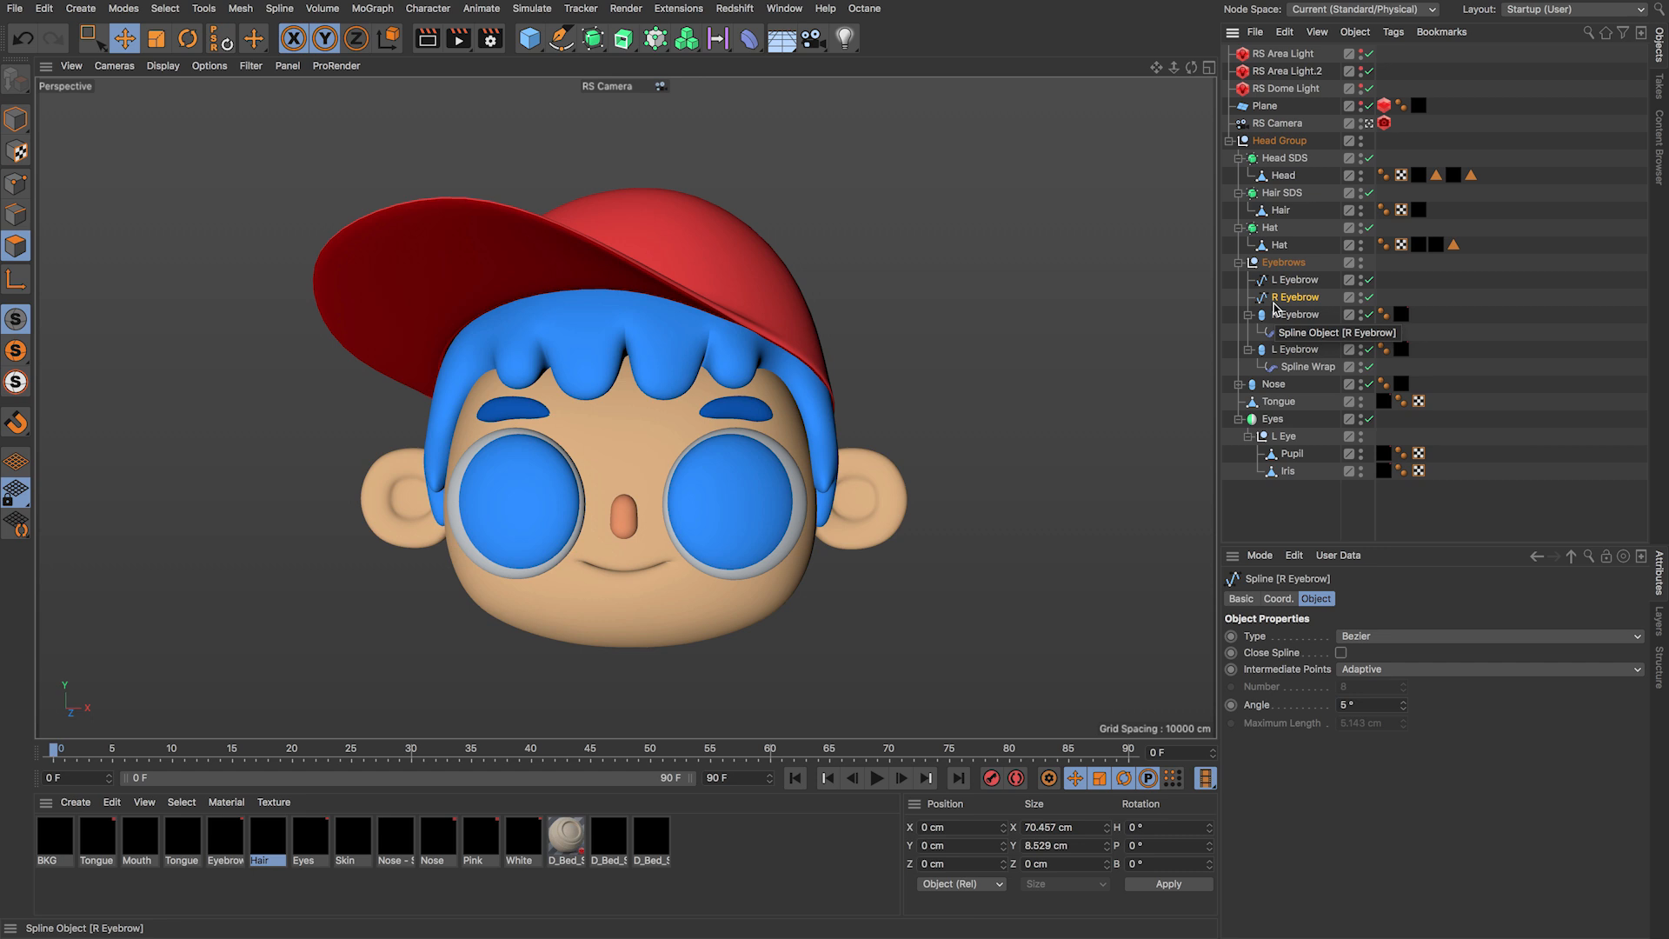
{"action": "left_click", "coordinate": [16, 183]}
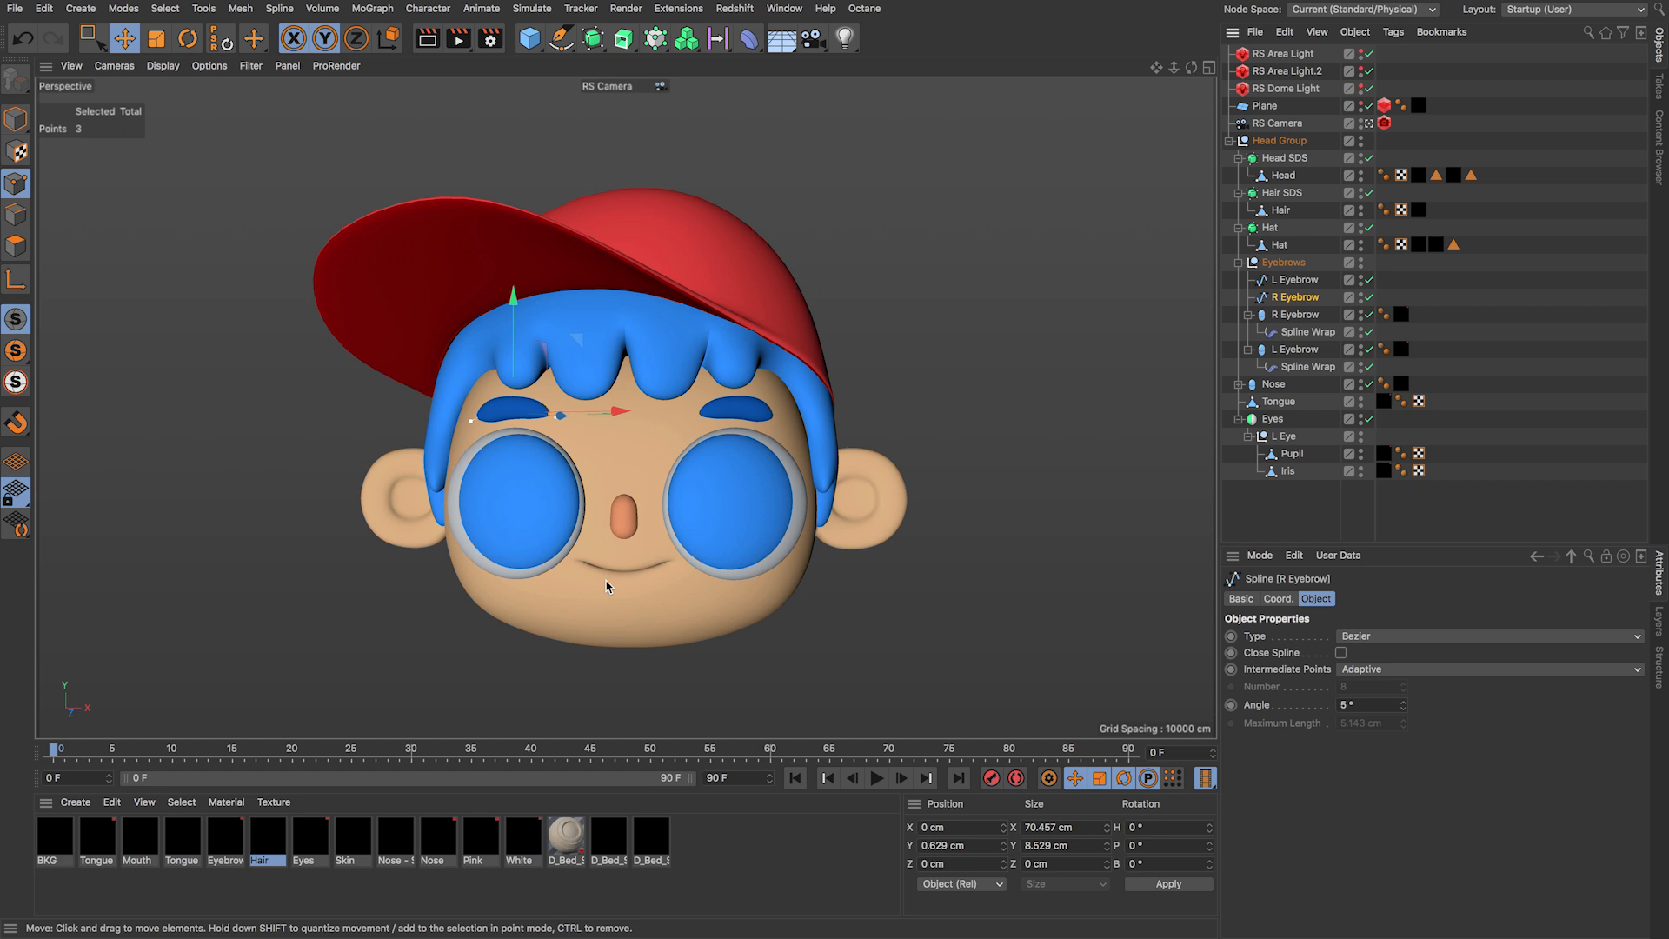
{"action": "left_click", "coordinate": [1295, 279]}
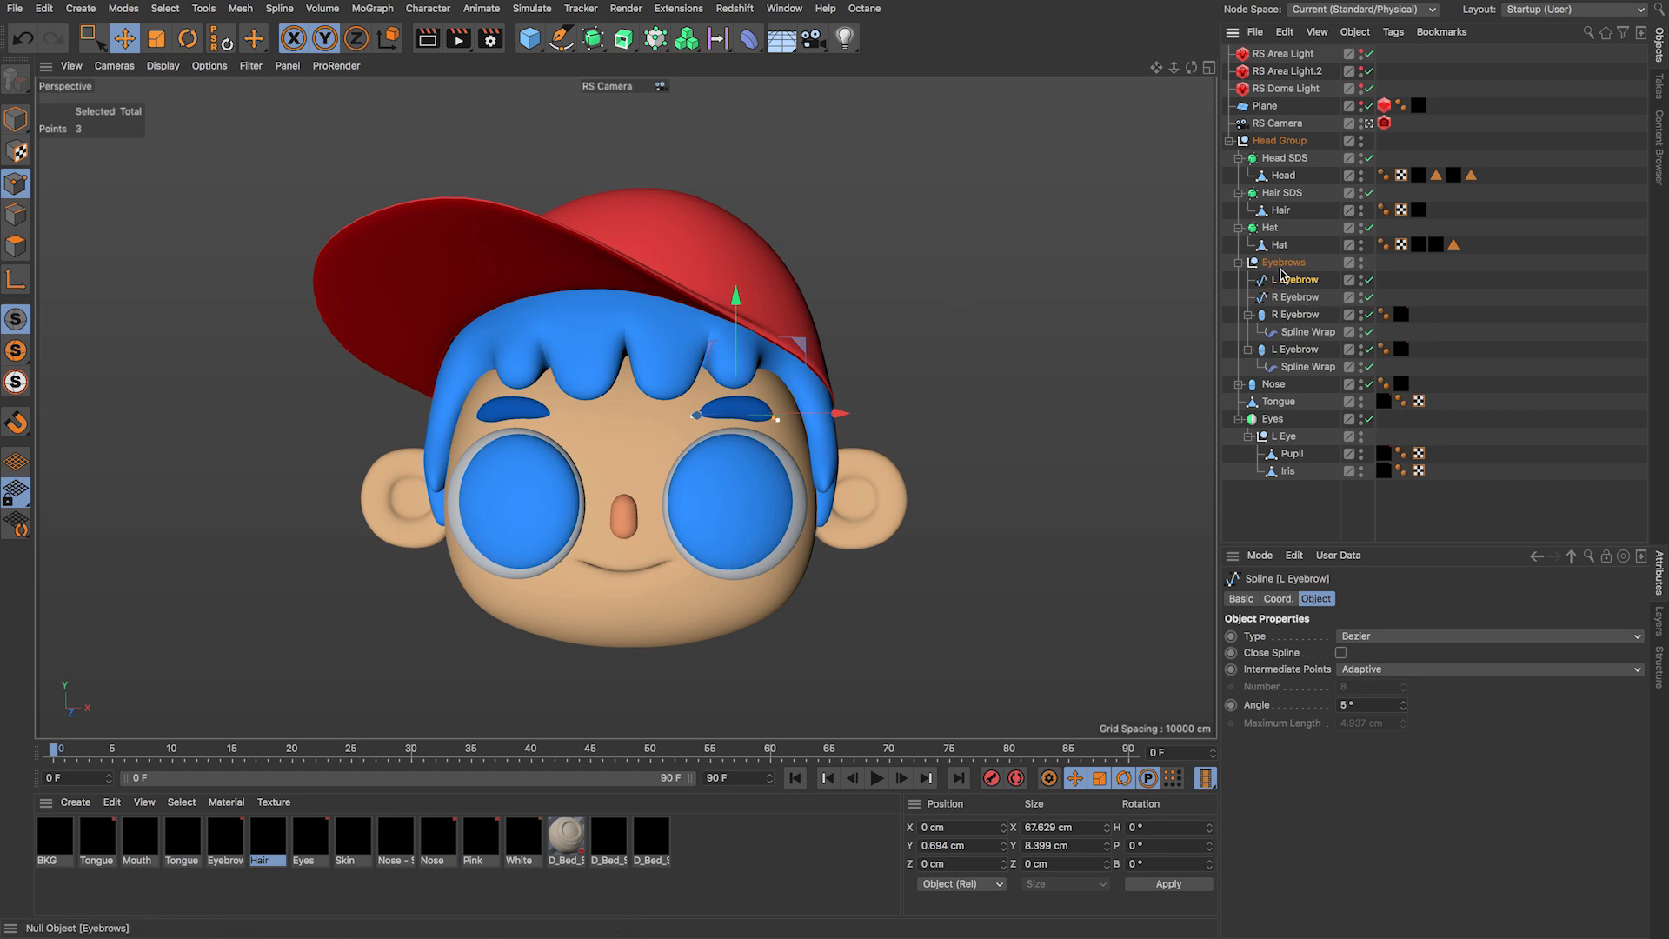
{"action": "left_click", "coordinate": [1285, 262]}
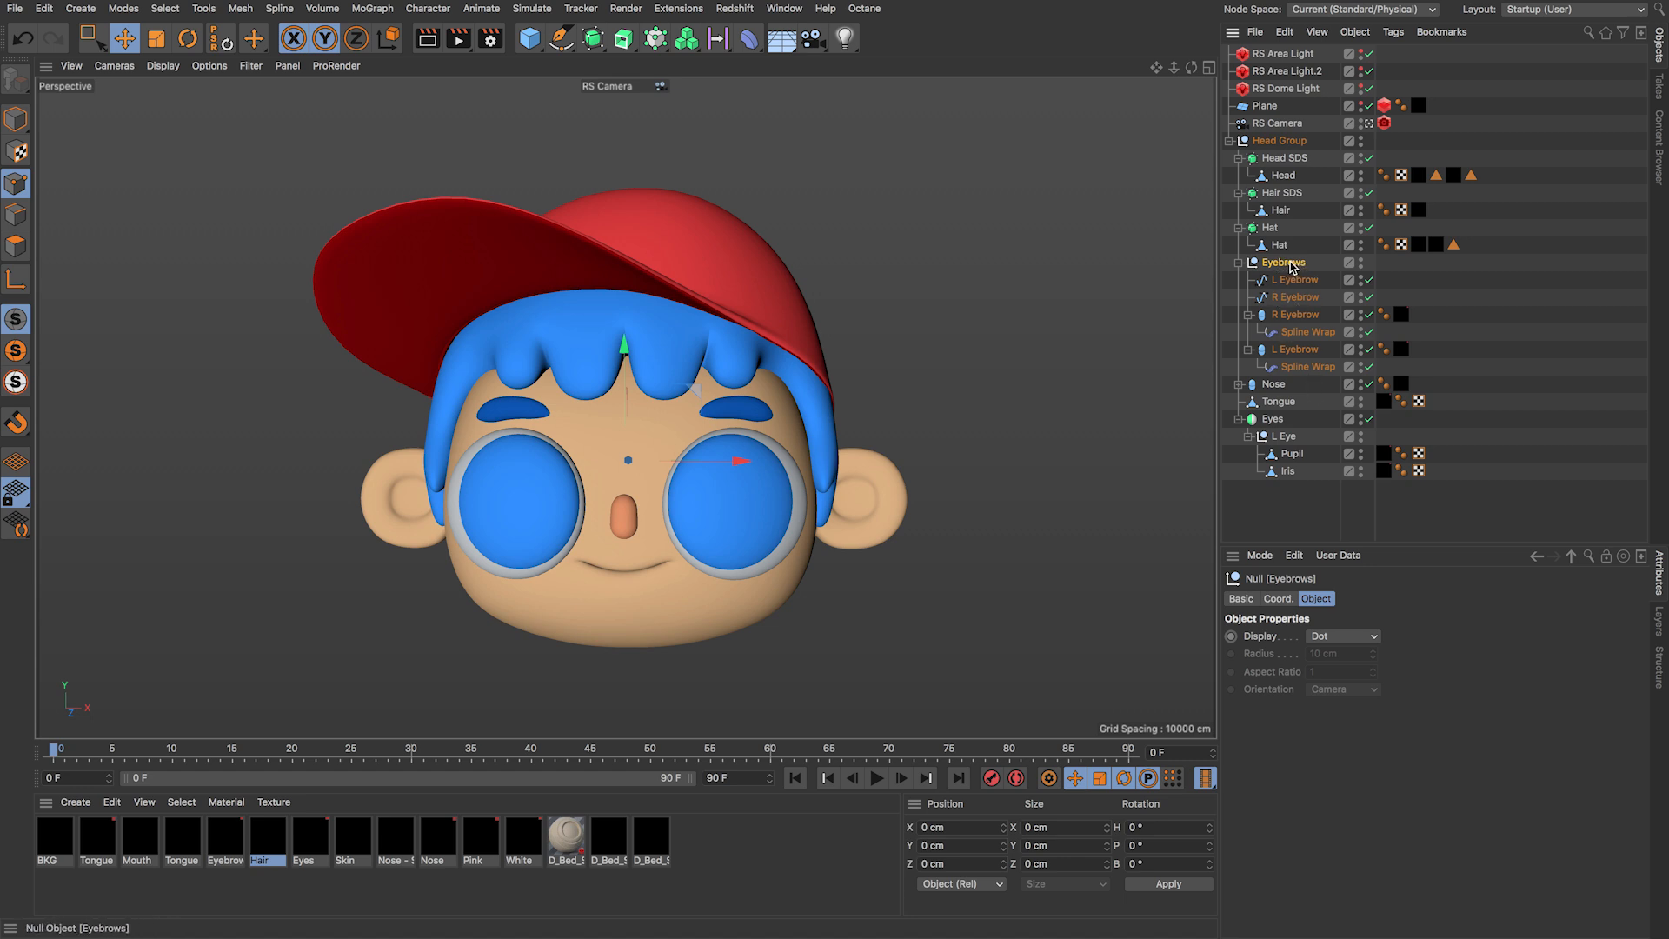
{"action": "left_click", "coordinate": [1295, 296]}
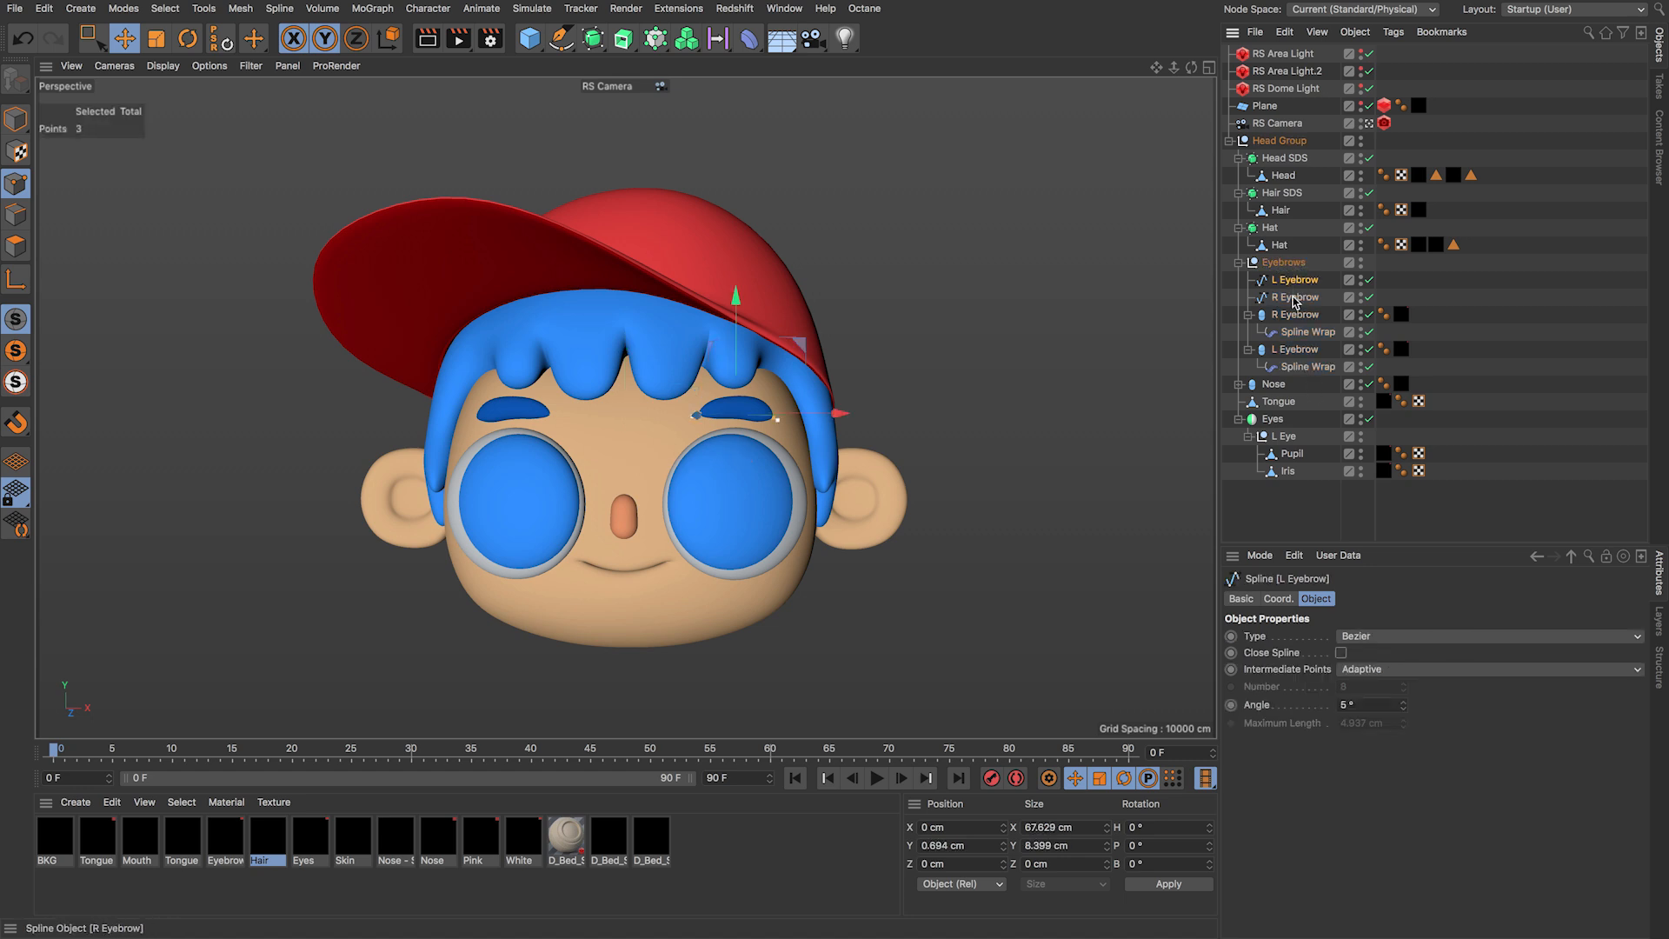
{"action": "left_click", "coordinate": [1294, 280]}
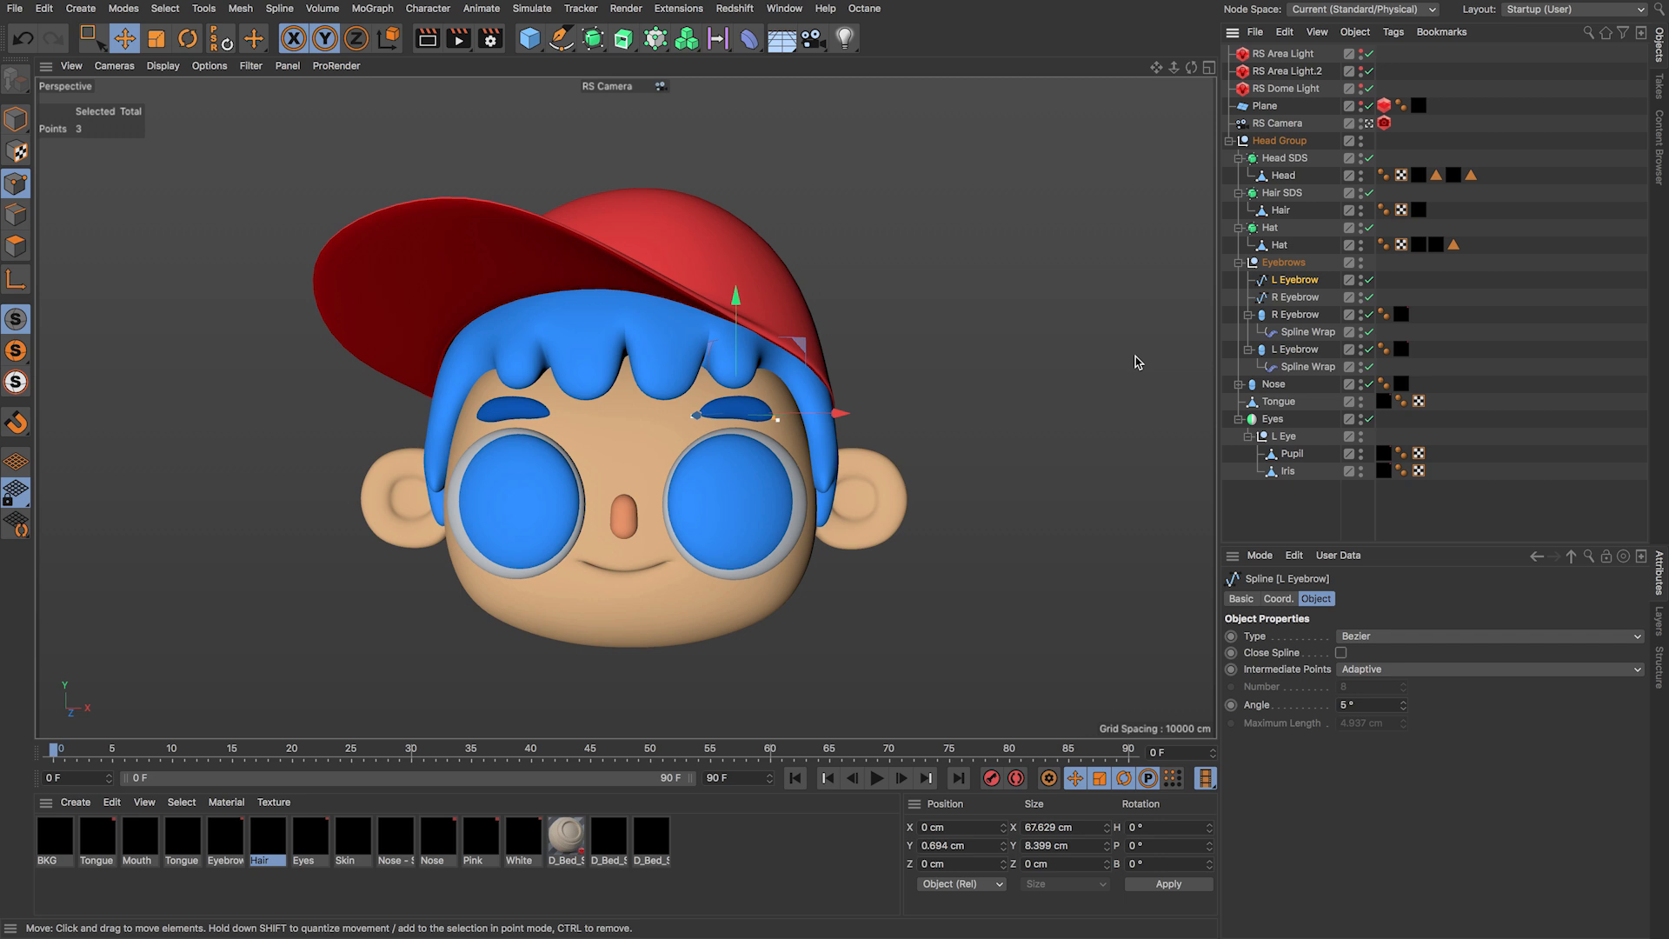
Step: Add a Pose Morph rigging tag to the Eyebrows null
{"action": "left_click", "coordinate": [1283, 262]}
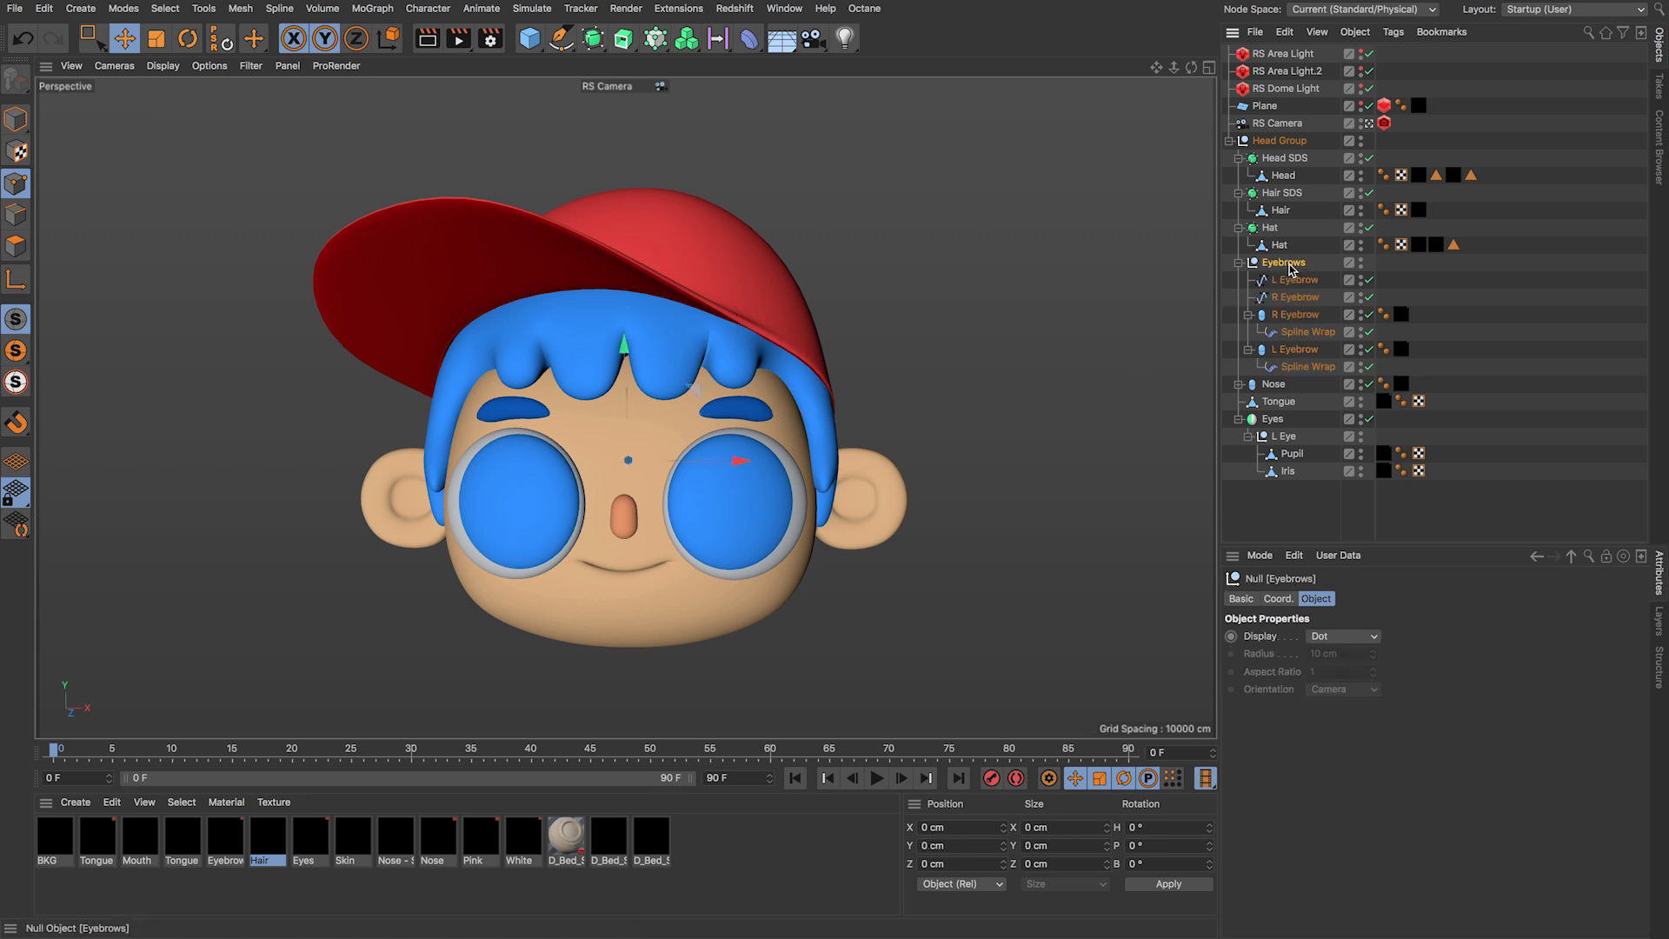
{"action": "right_click", "coordinate": [1287, 269]}
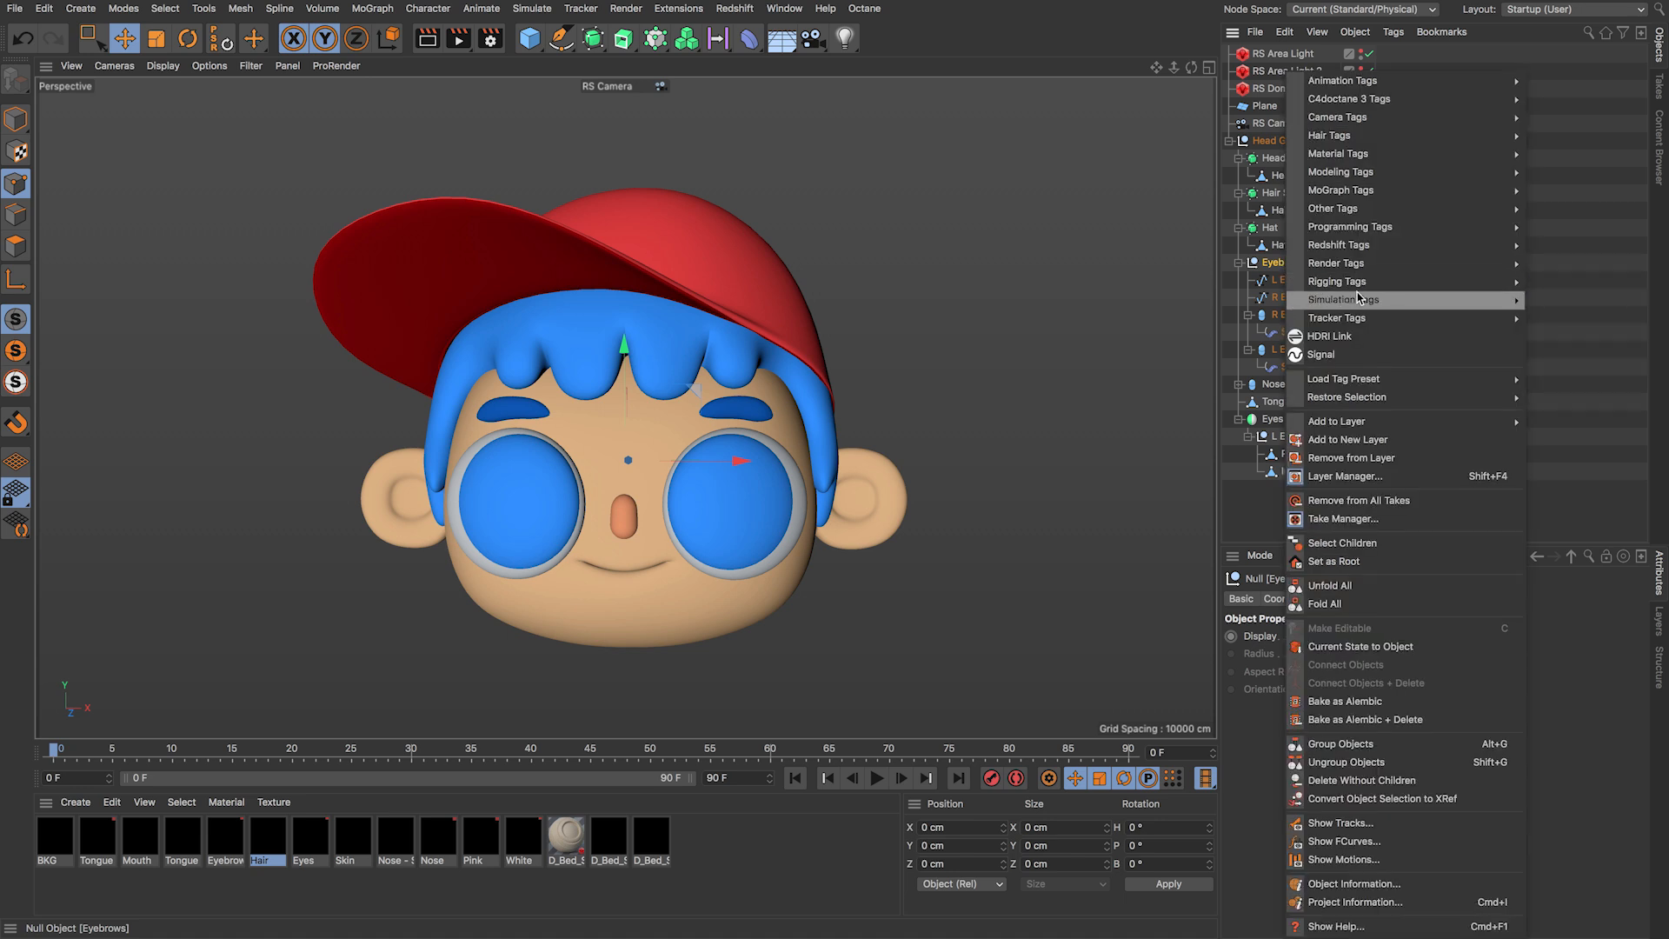
{"action": "mouse_move", "coordinate": [1360, 287]}
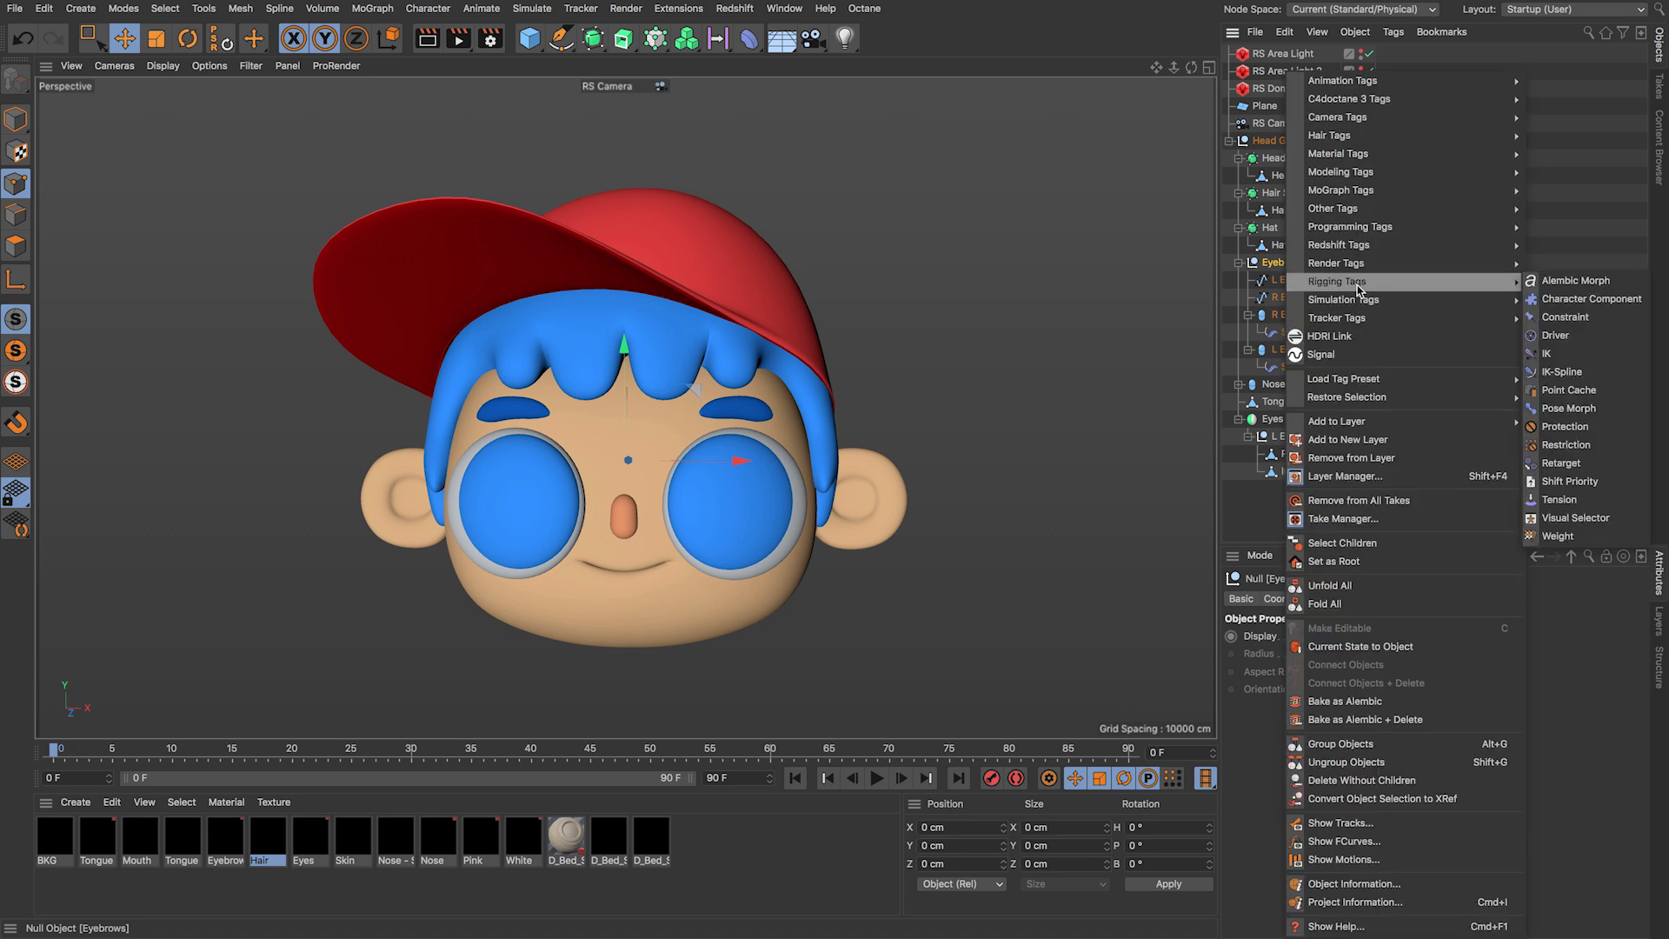
{"action": "left_click", "coordinate": [1569, 409]}
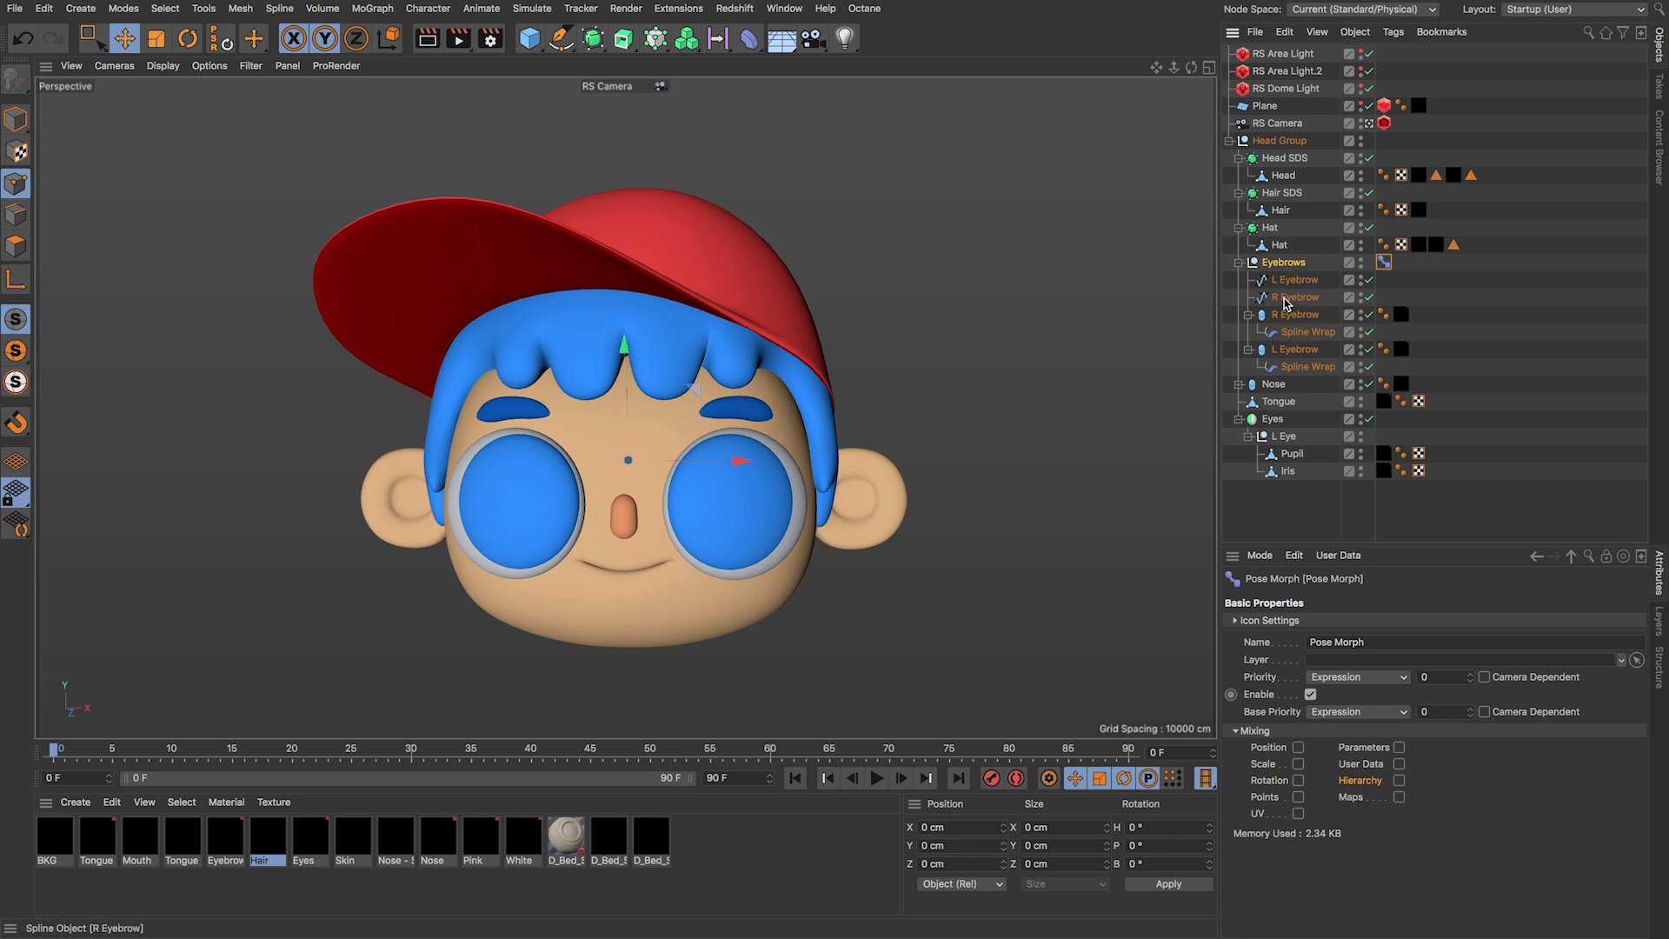
Step: Examine the Spline Wrap under the R Eyebrow capsule and the spline it references
{"action": "left_click", "coordinate": [1293, 320]}
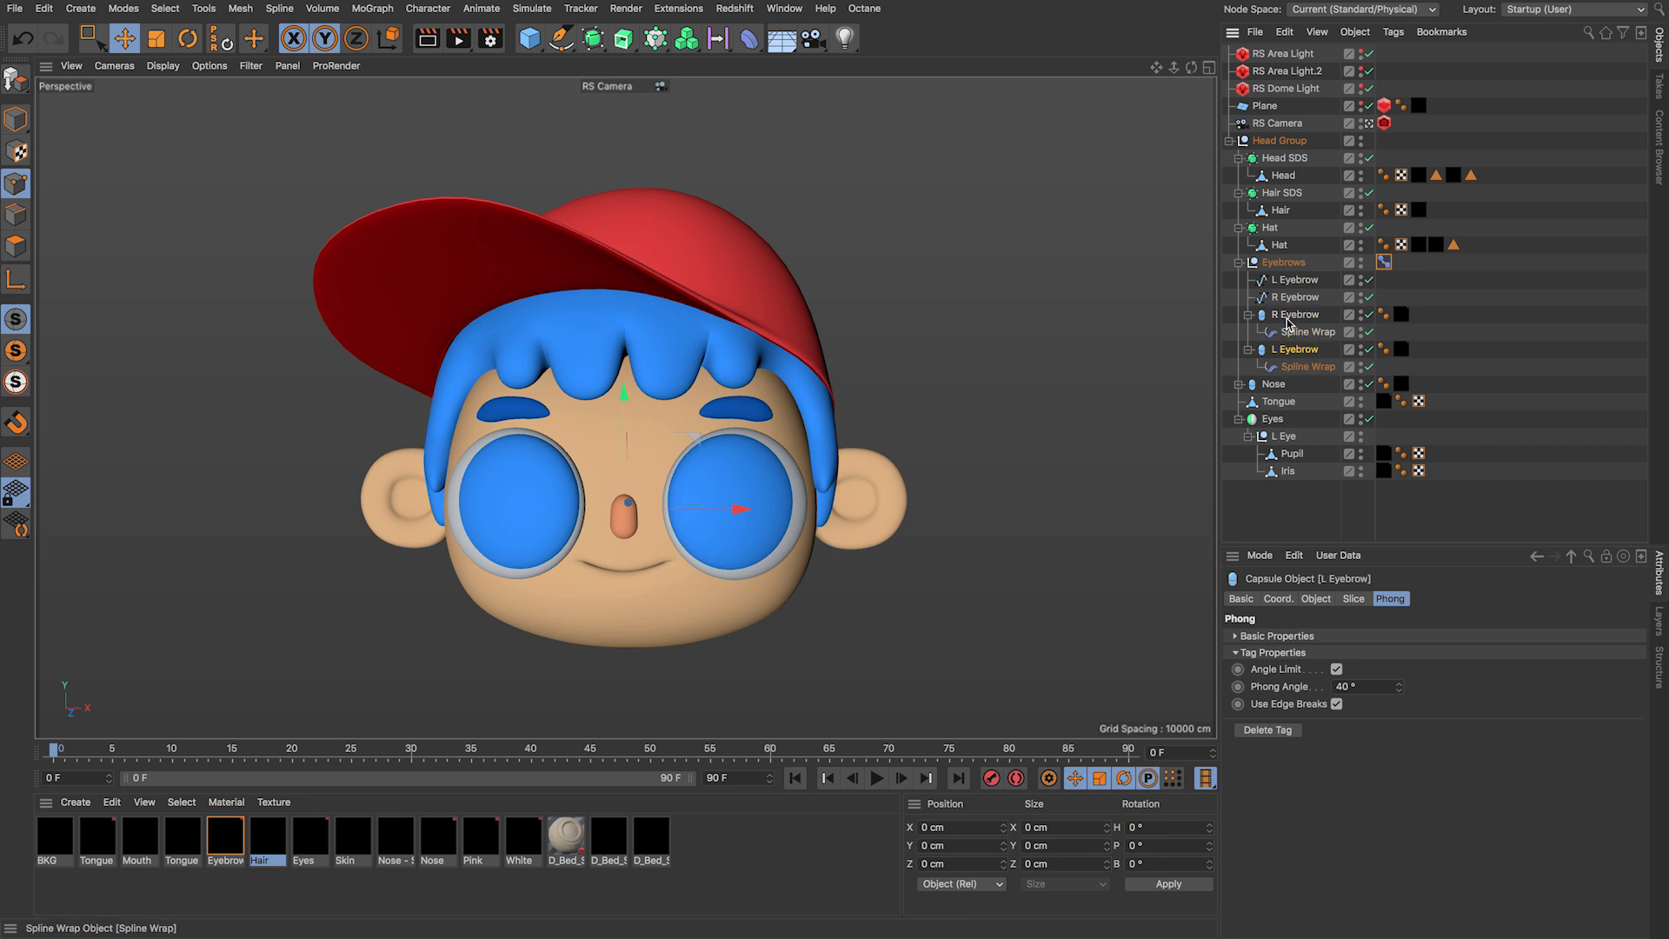
{"action": "left_click", "coordinate": [1303, 334]}
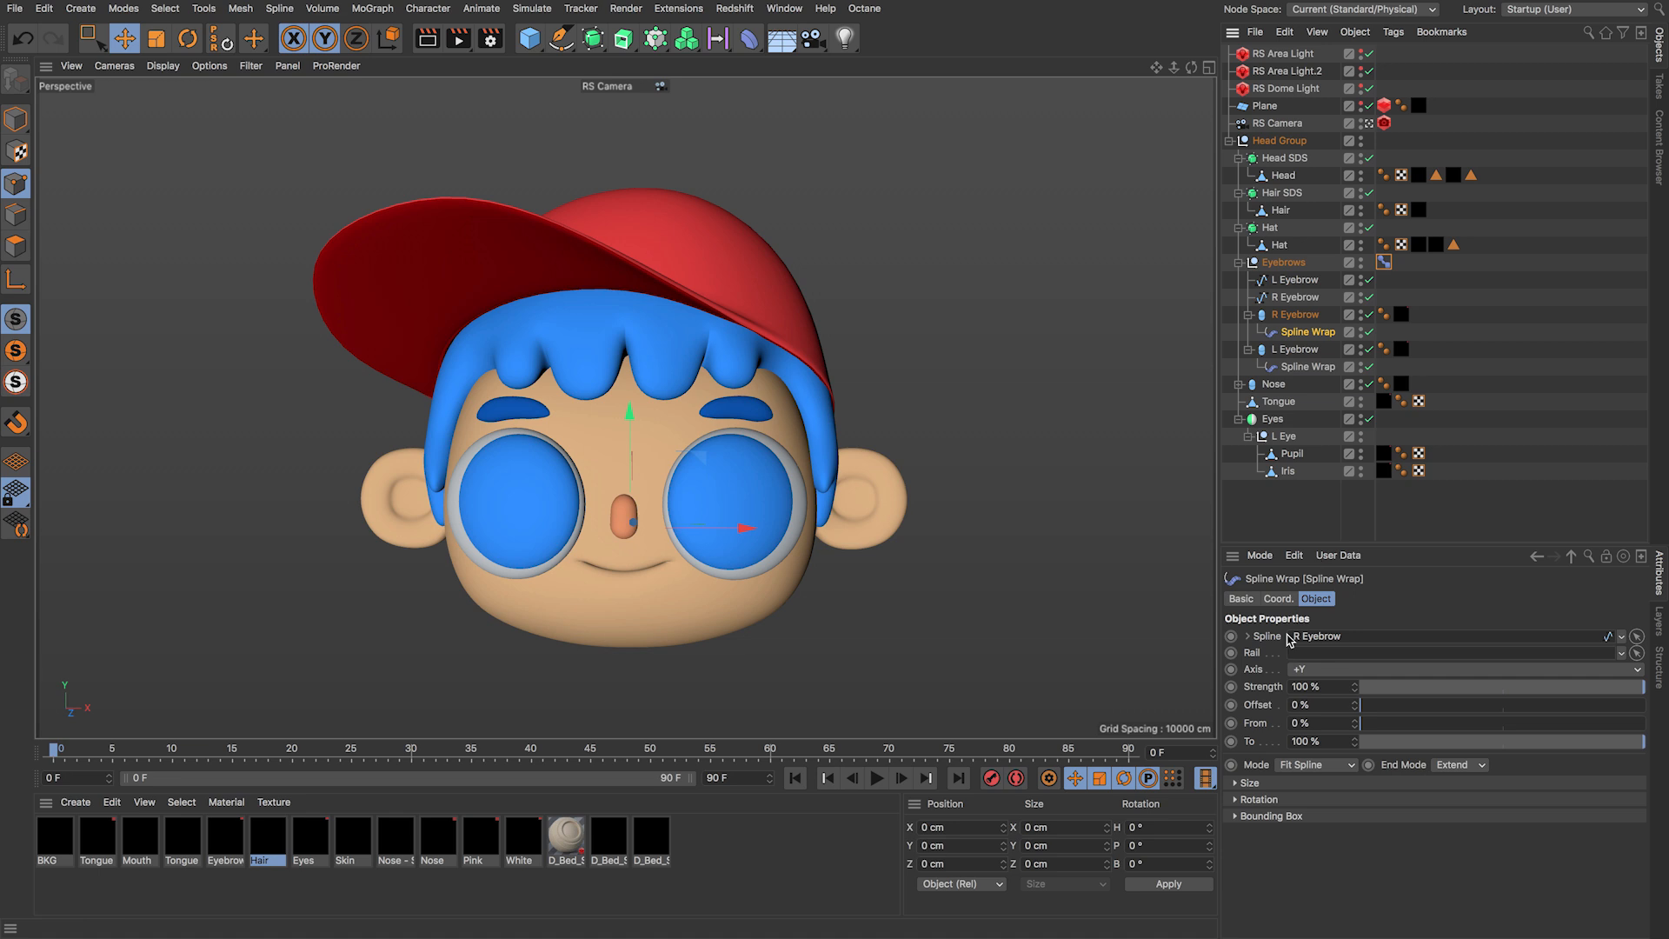
{"action": "left_click", "coordinate": [1294, 297]}
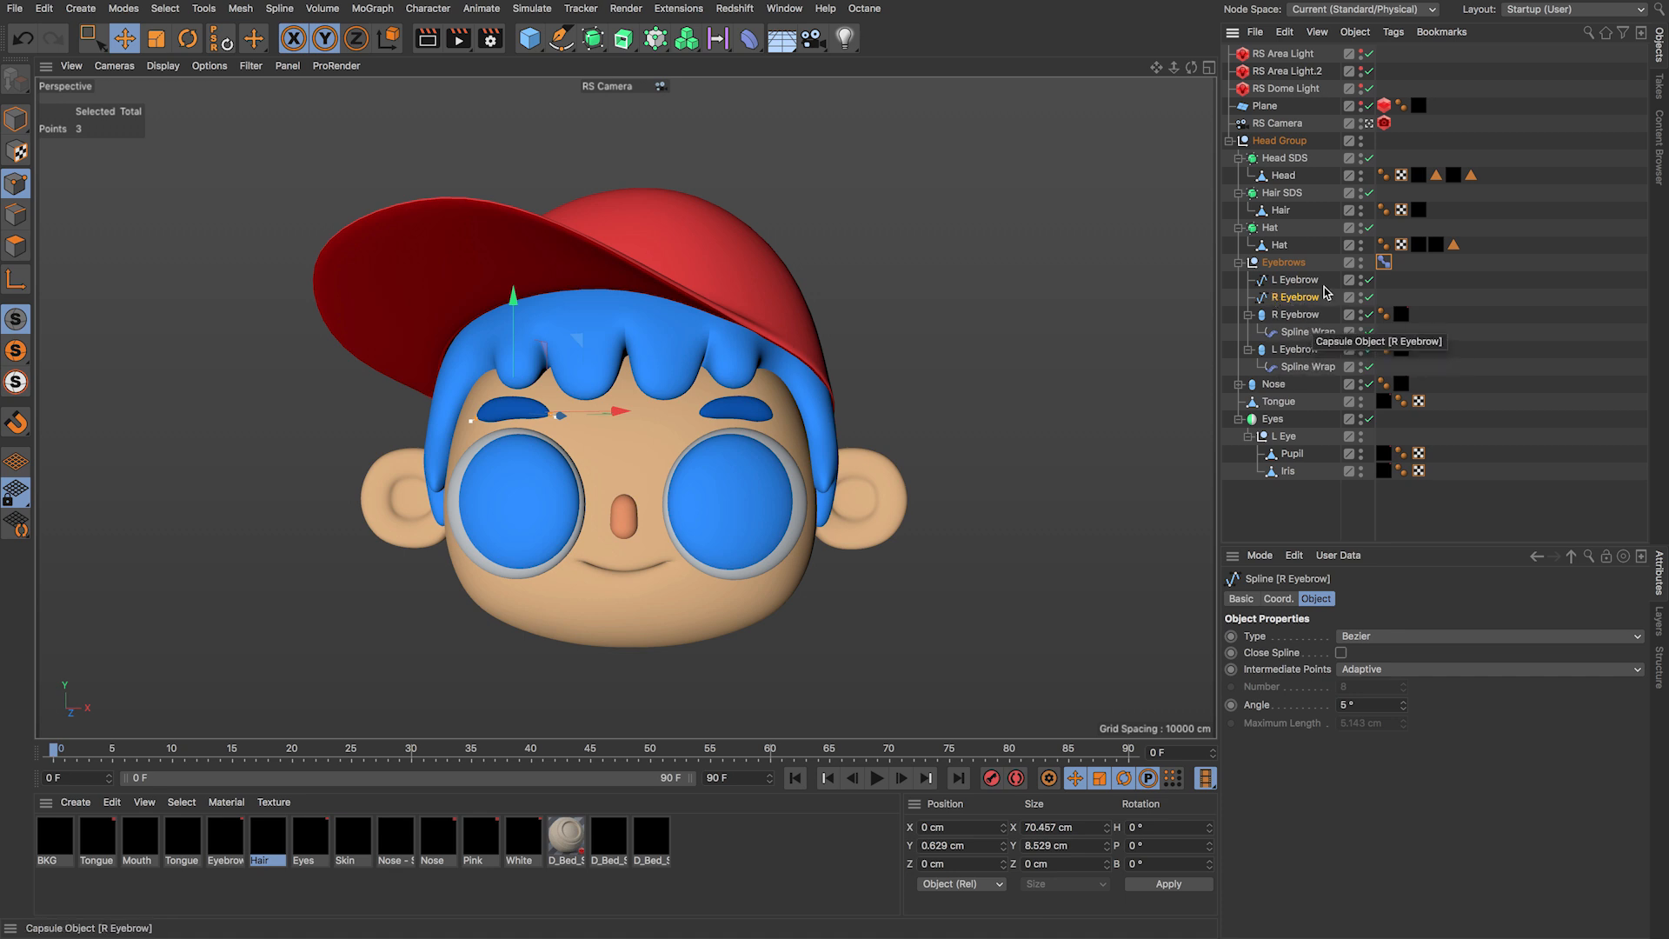
Step: Enable Position, Scale, Rotation, Points and Hierarchy mixing in the Eyebrows Pose Morph tag
{"action": "left_click", "coordinate": [1384, 314]}
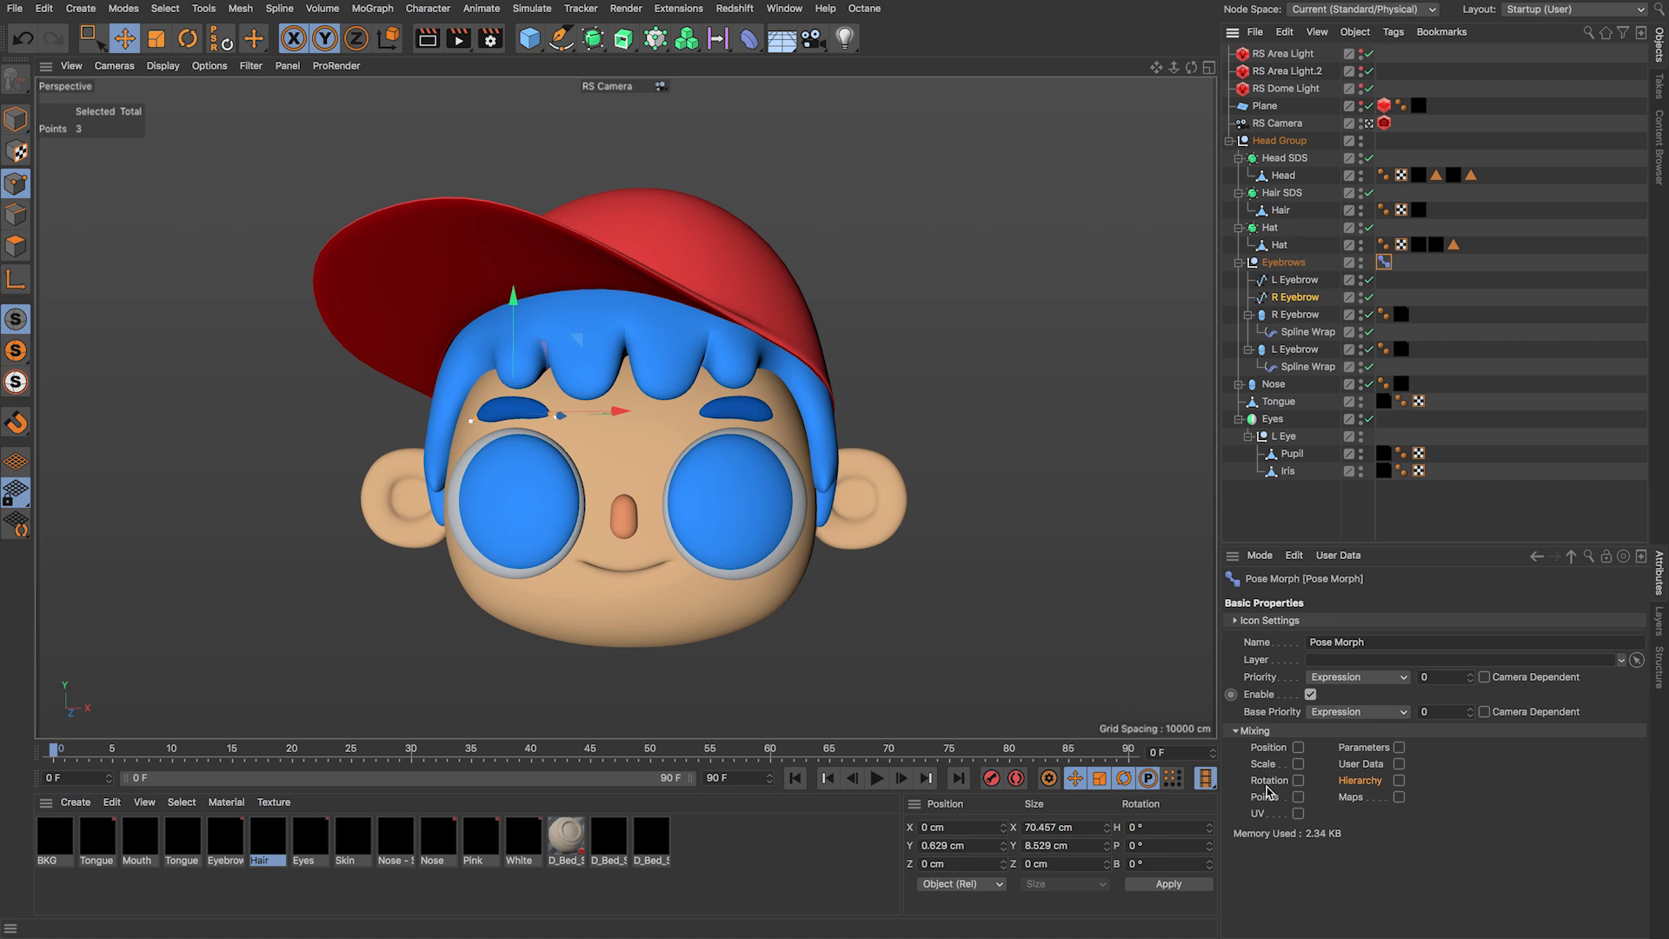
{"action": "left_click", "coordinate": [1299, 747]}
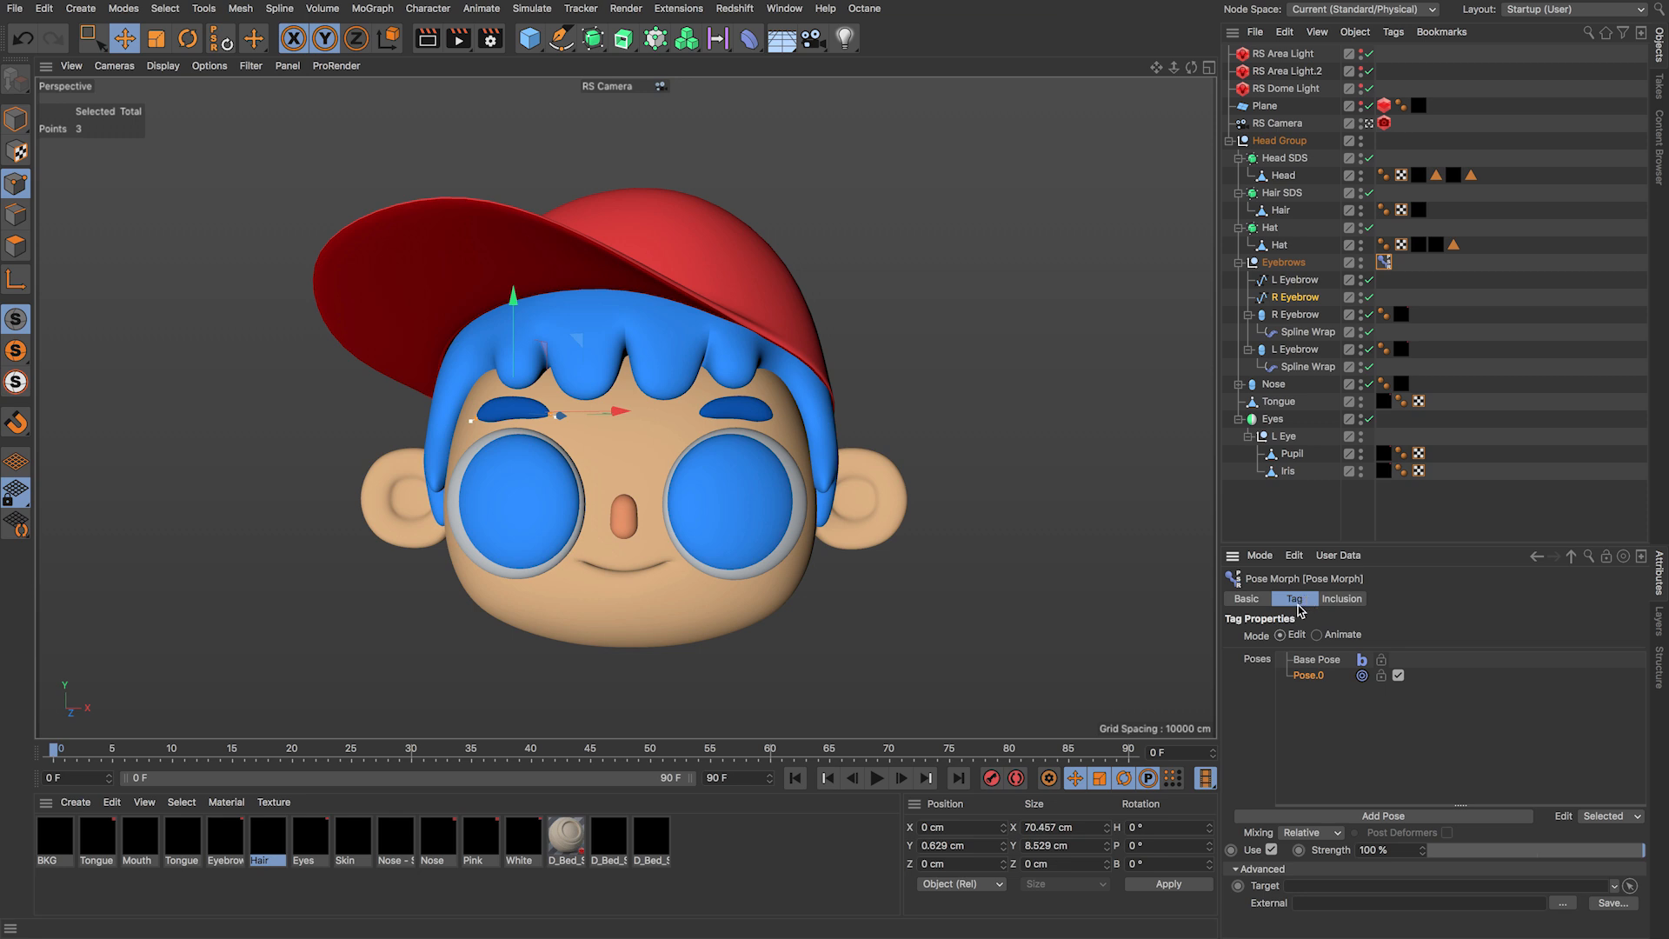
{"action": "left_click", "coordinate": [1256, 603]}
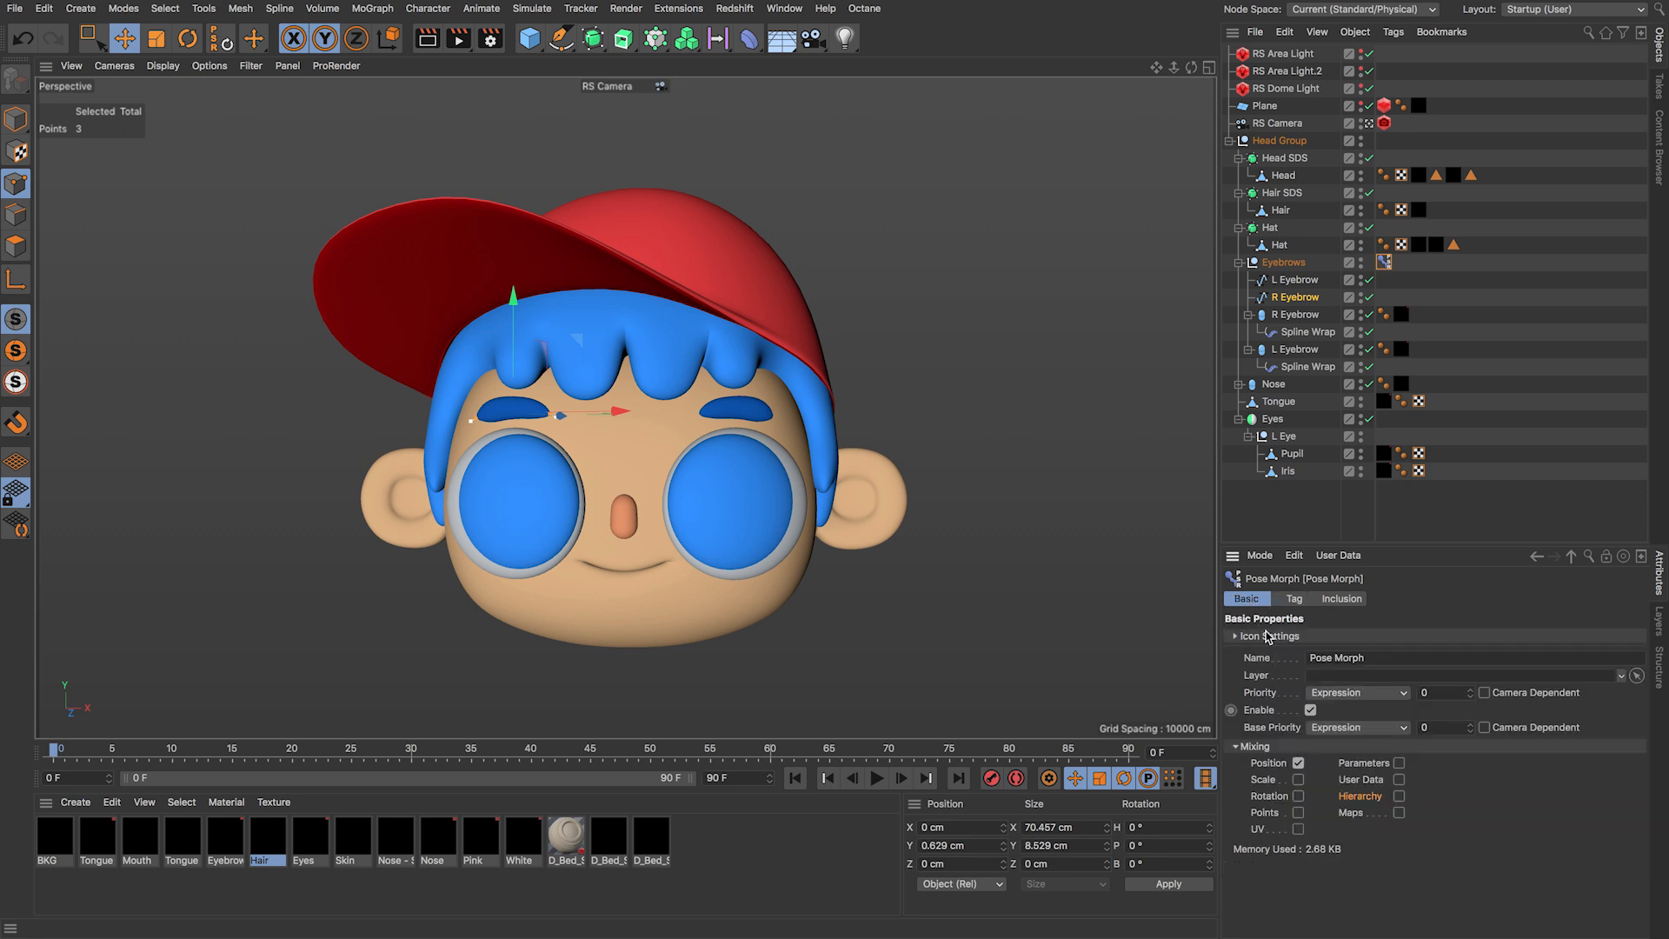
{"action": "left_click", "coordinate": [1298, 780]}
{"action": "left_click", "coordinate": [1299, 797]}
{"action": "left_click", "coordinate": [1298, 813]}
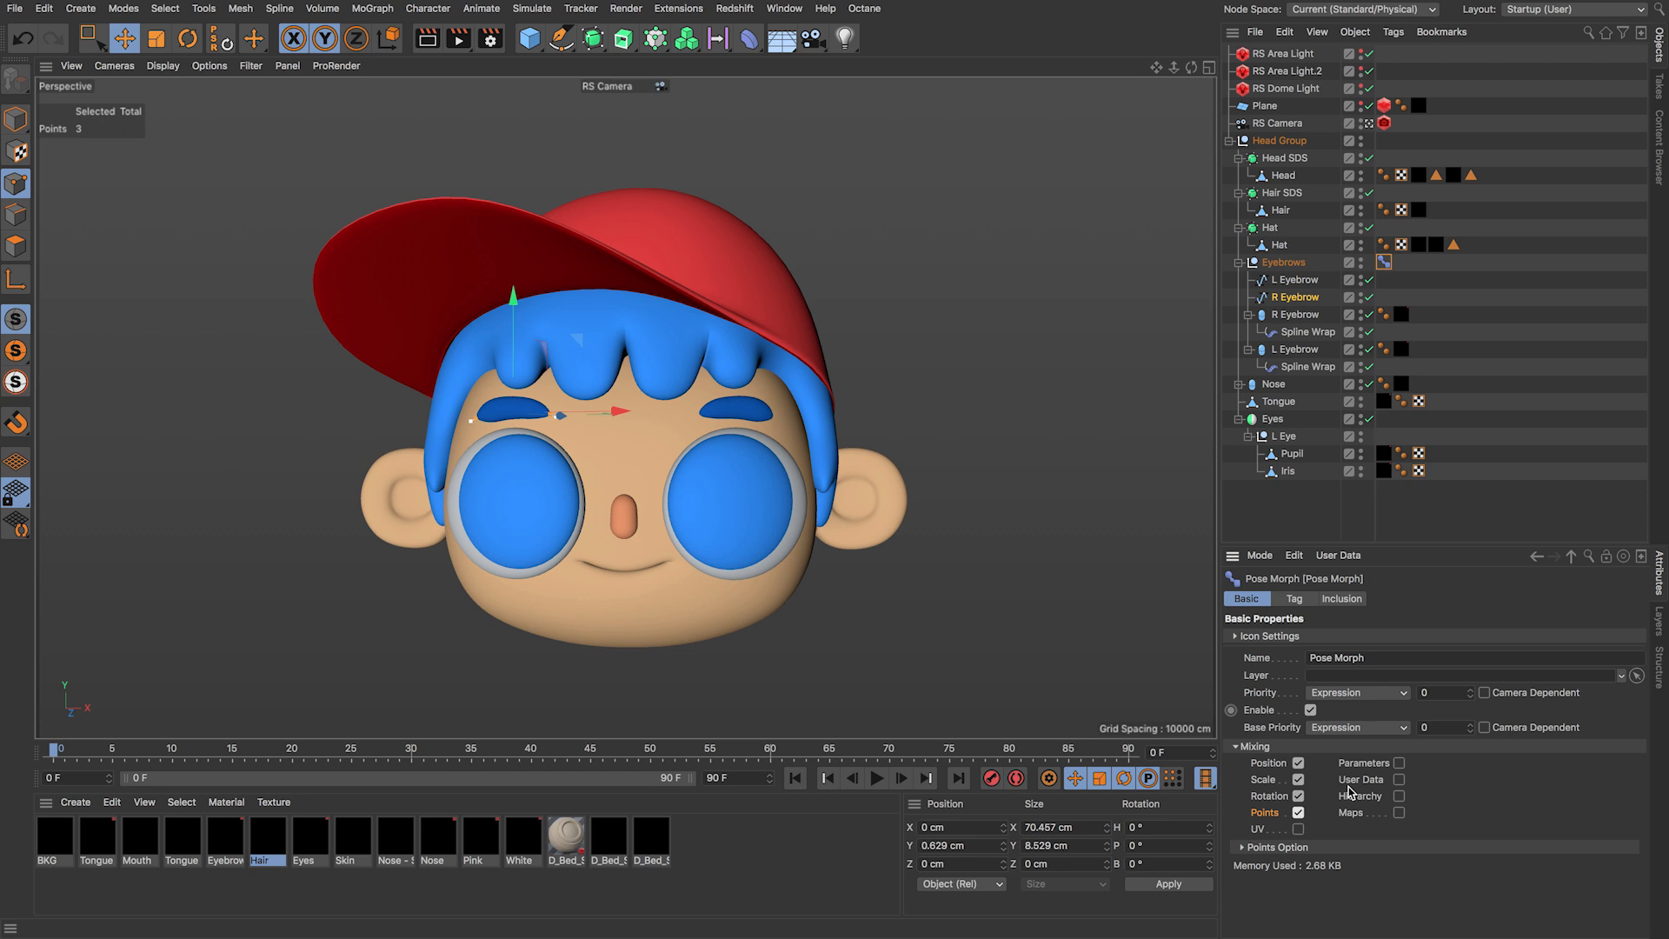
{"action": "left_click", "coordinate": [1398, 796]}
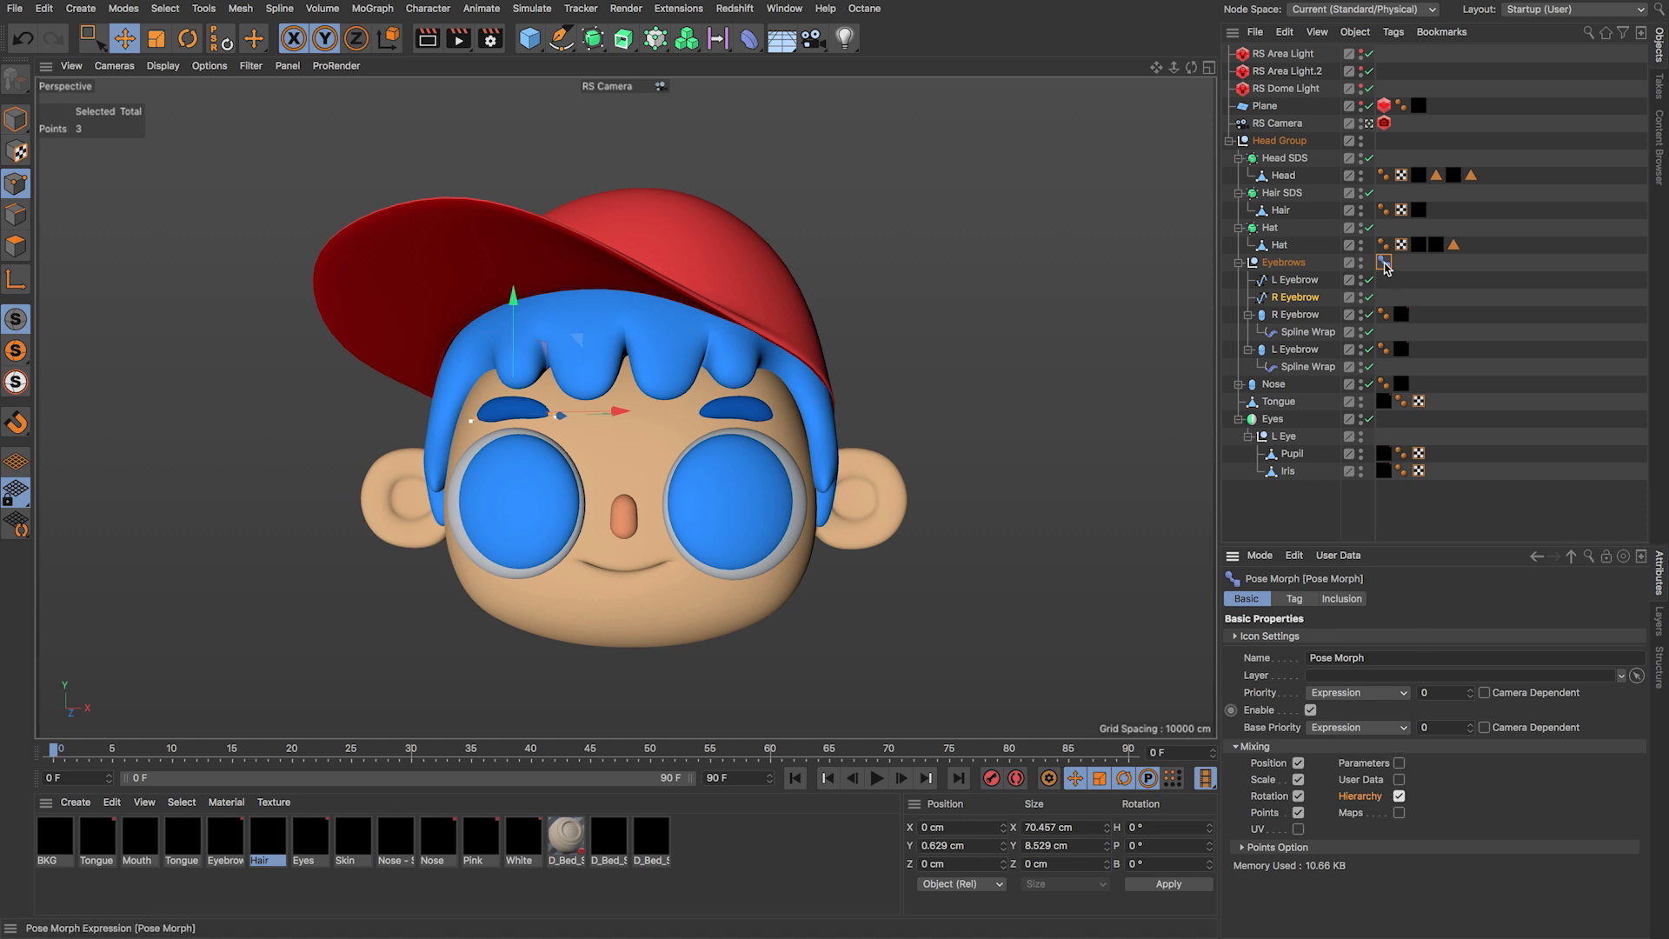
Step: Compare the object properties of the R Eyebrow spline and capsule with the Pose Morph mixing options
{"action": "left_click", "coordinate": [1297, 299]}
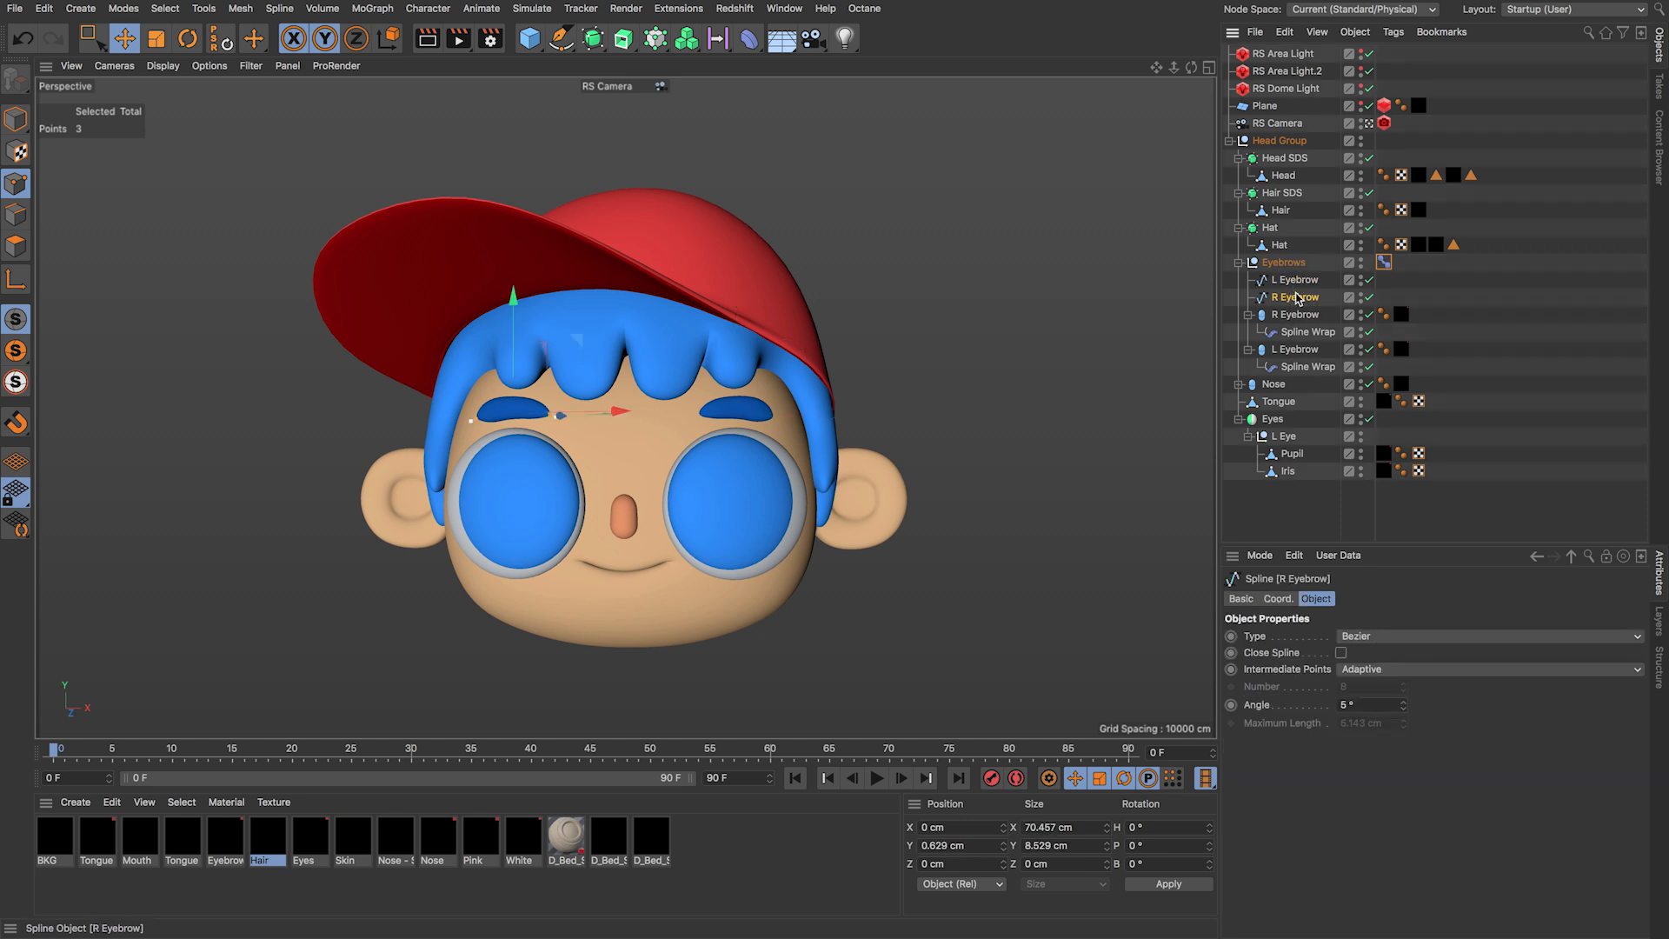
{"action": "left_click", "coordinate": [1297, 314]}
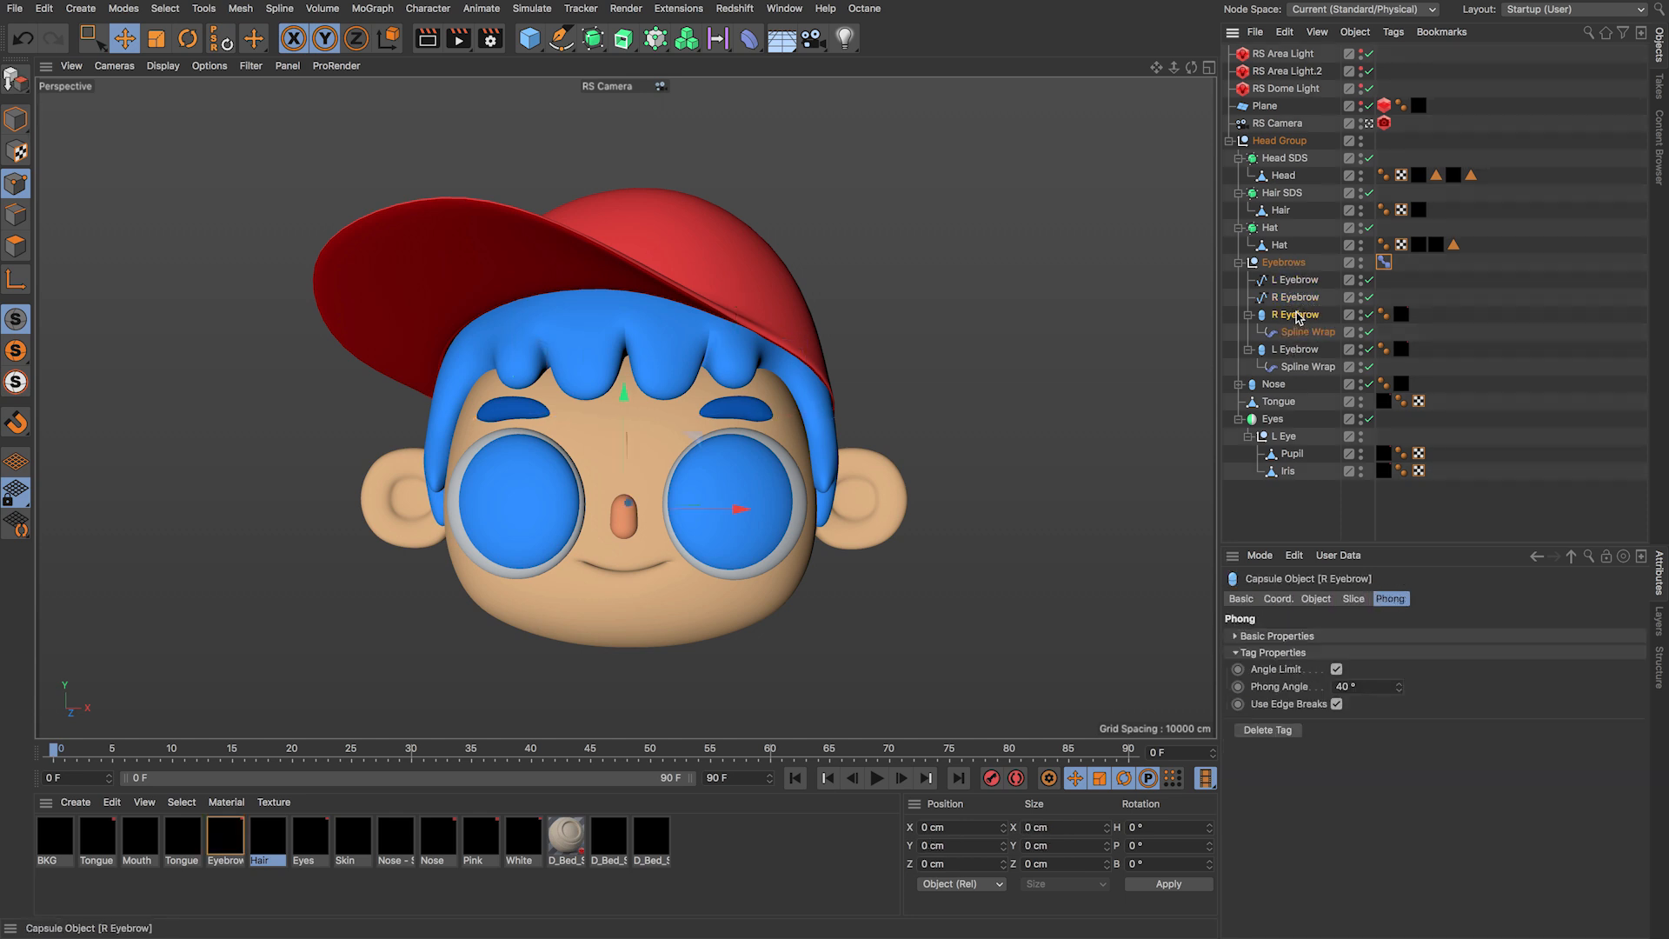
{"action": "left_click", "coordinate": [1315, 598]}
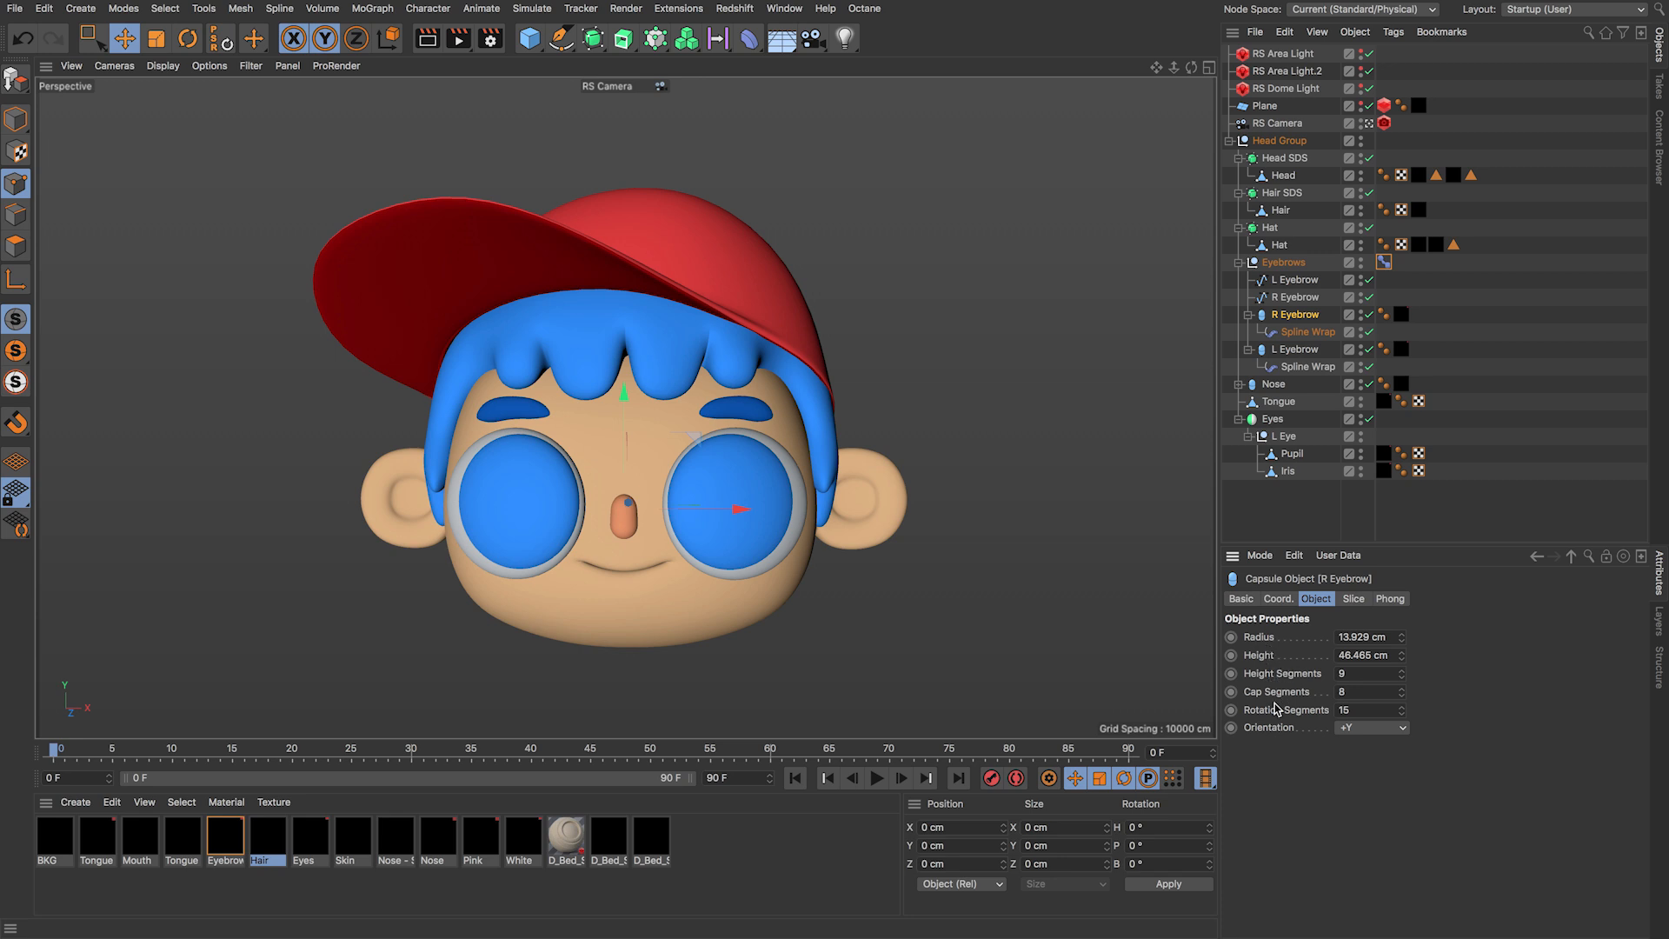
{"action": "left_click", "coordinate": [1384, 262]}
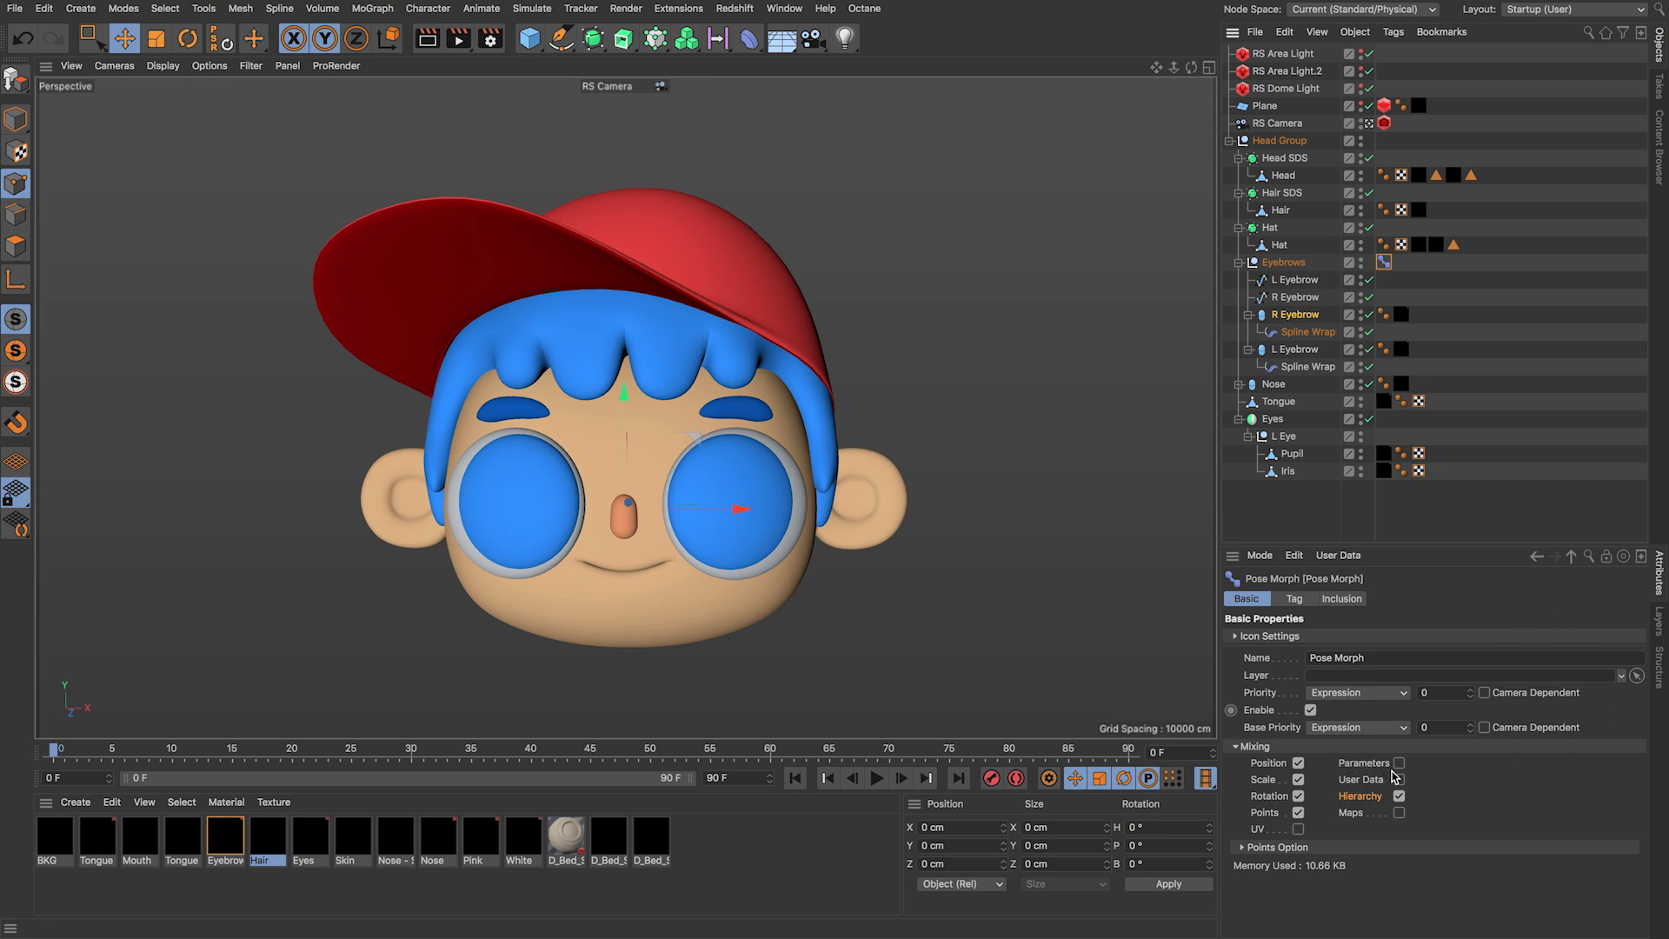
{"action": "left_click", "coordinate": [1291, 299]}
{"action": "left_click", "coordinate": [1285, 600]}
{"action": "left_click", "coordinate": [1316, 599]}
{"action": "left_click", "coordinate": [1295, 314]}
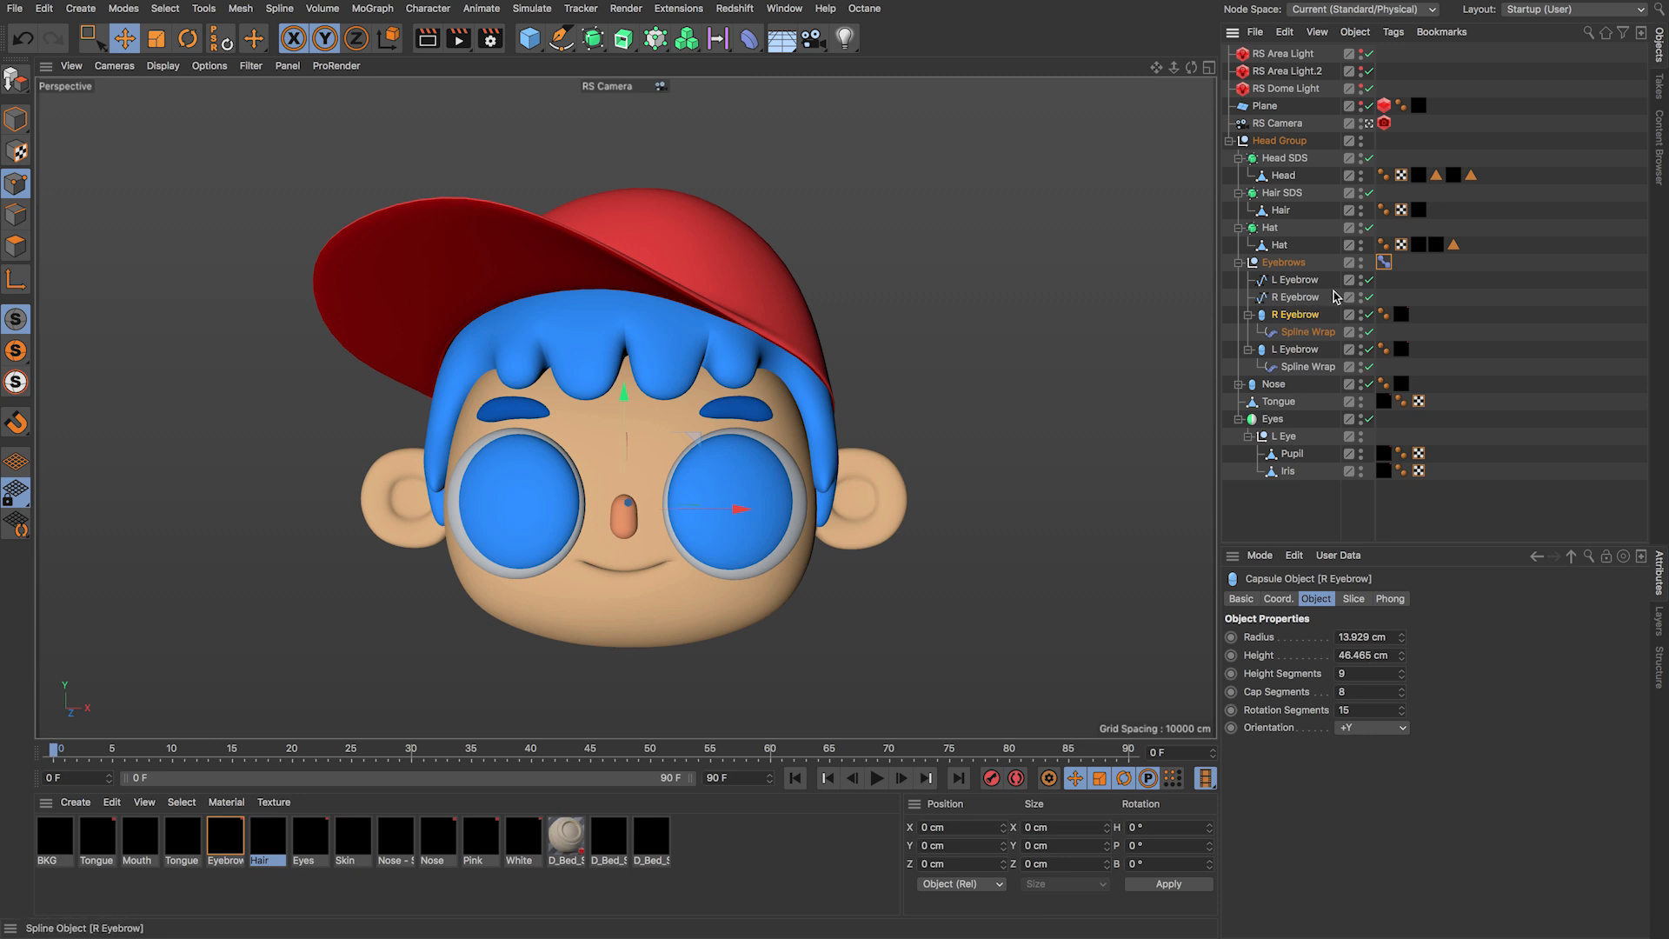
Step: Examine the Base Pose and Pose.0 in the Eyebrows Pose Morph tag, leaving Pose.0 selected
{"action": "left_click", "coordinate": [1384, 262]}
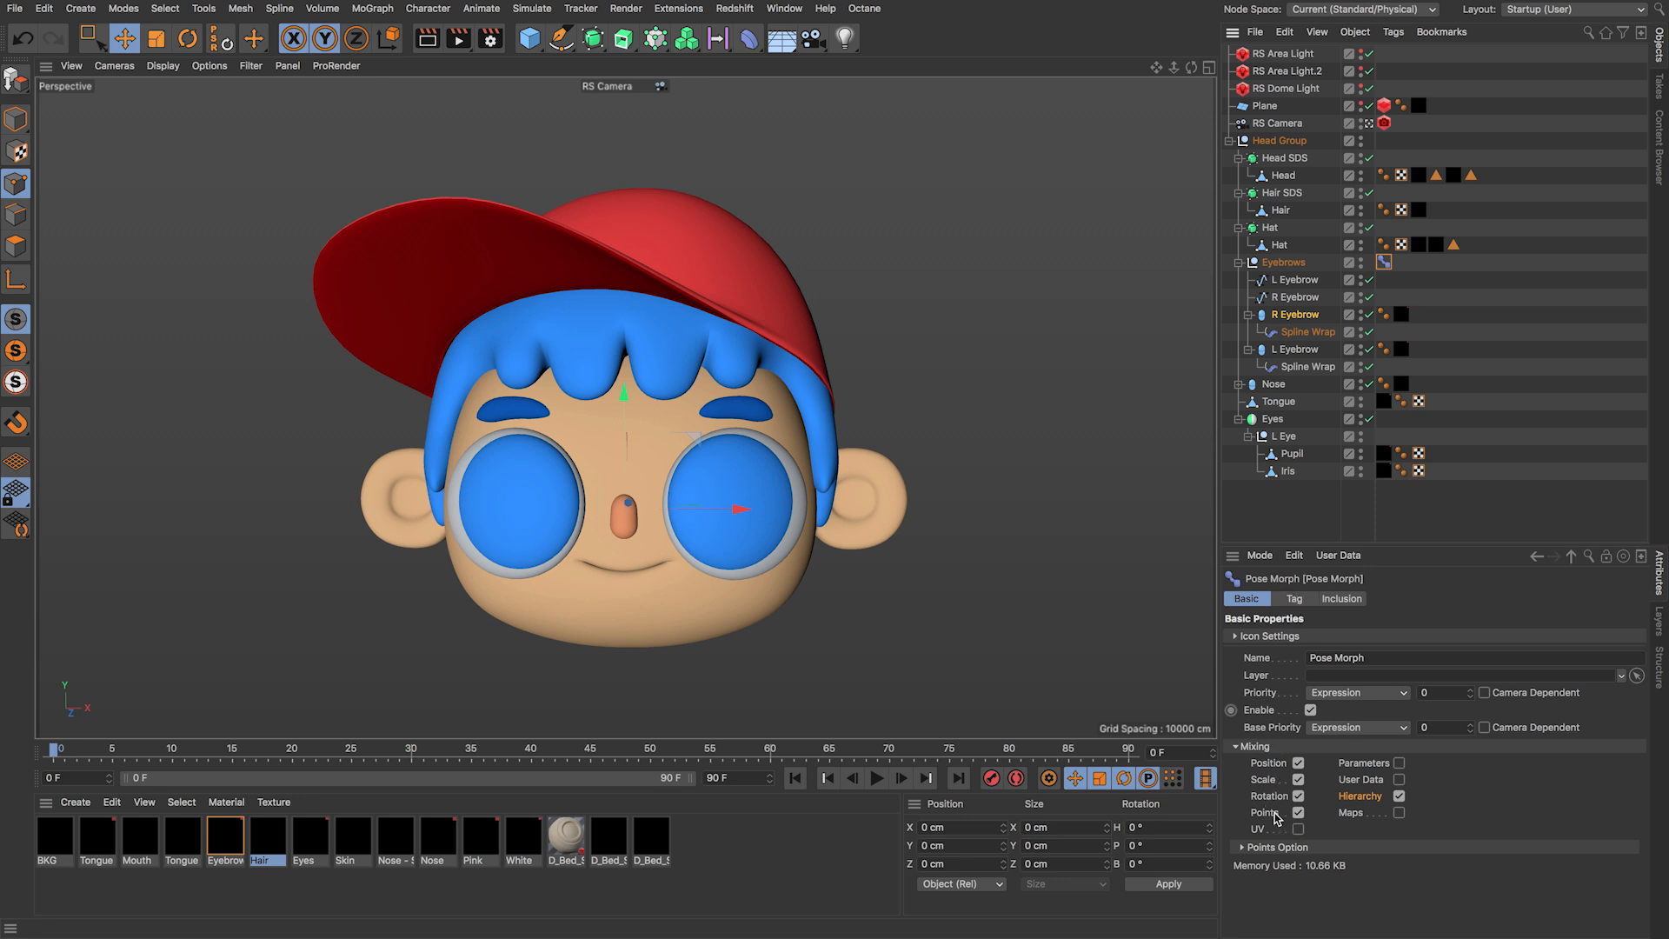
{"action": "left_click", "coordinate": [1293, 600]}
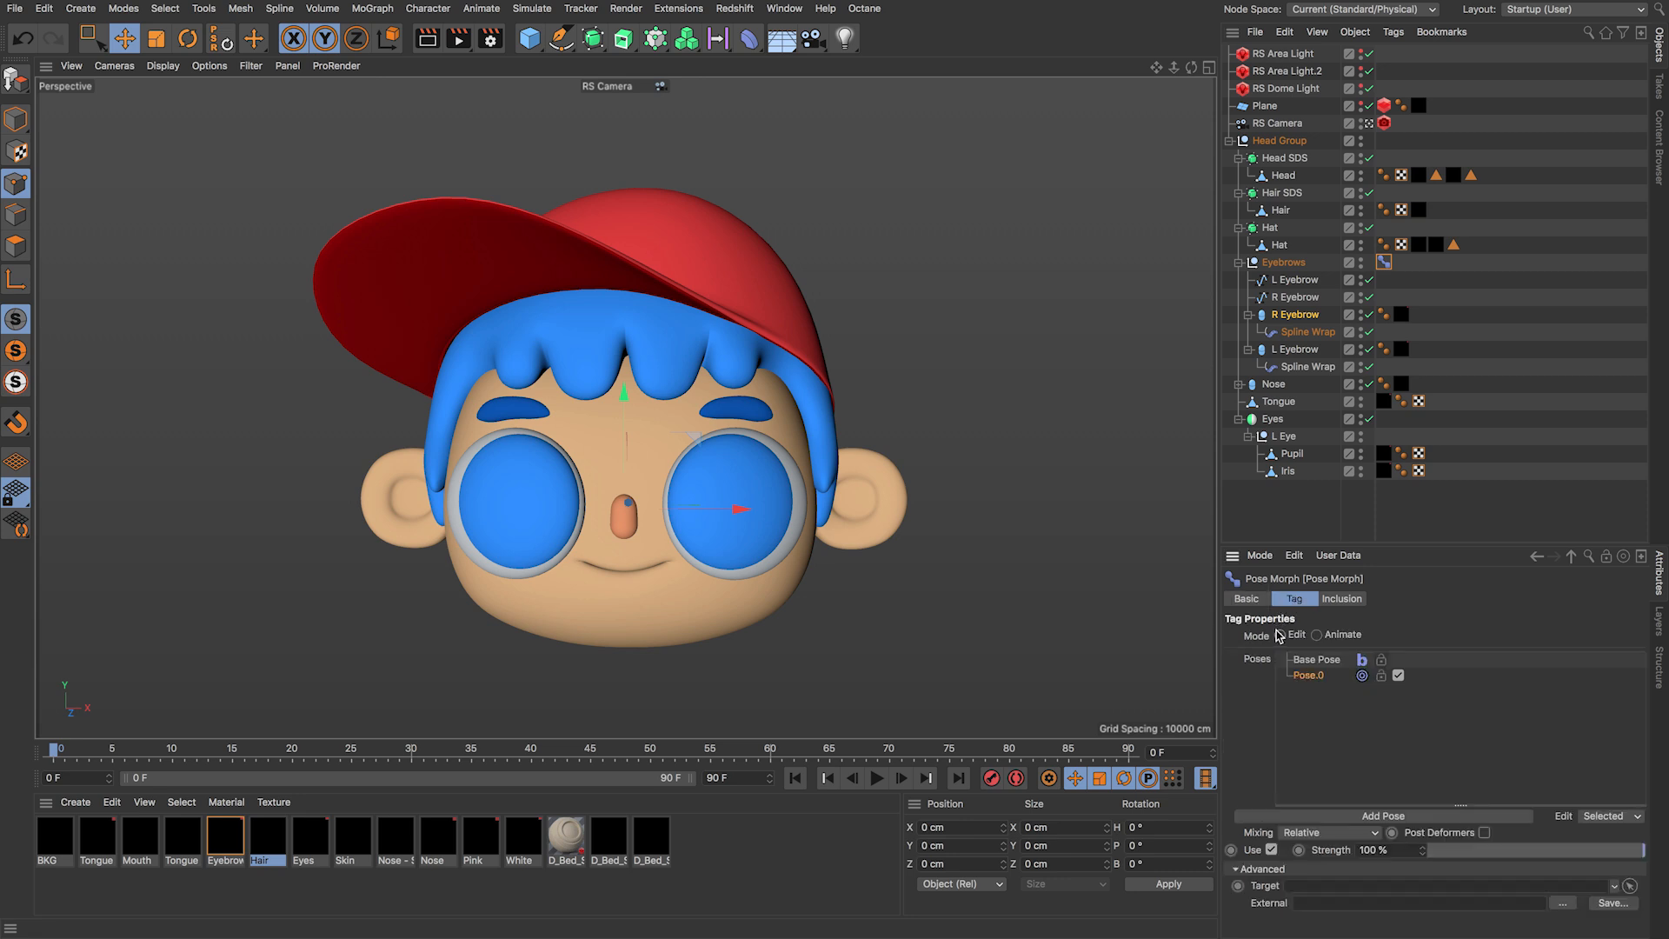
{"action": "left_click", "coordinate": [1315, 675]}
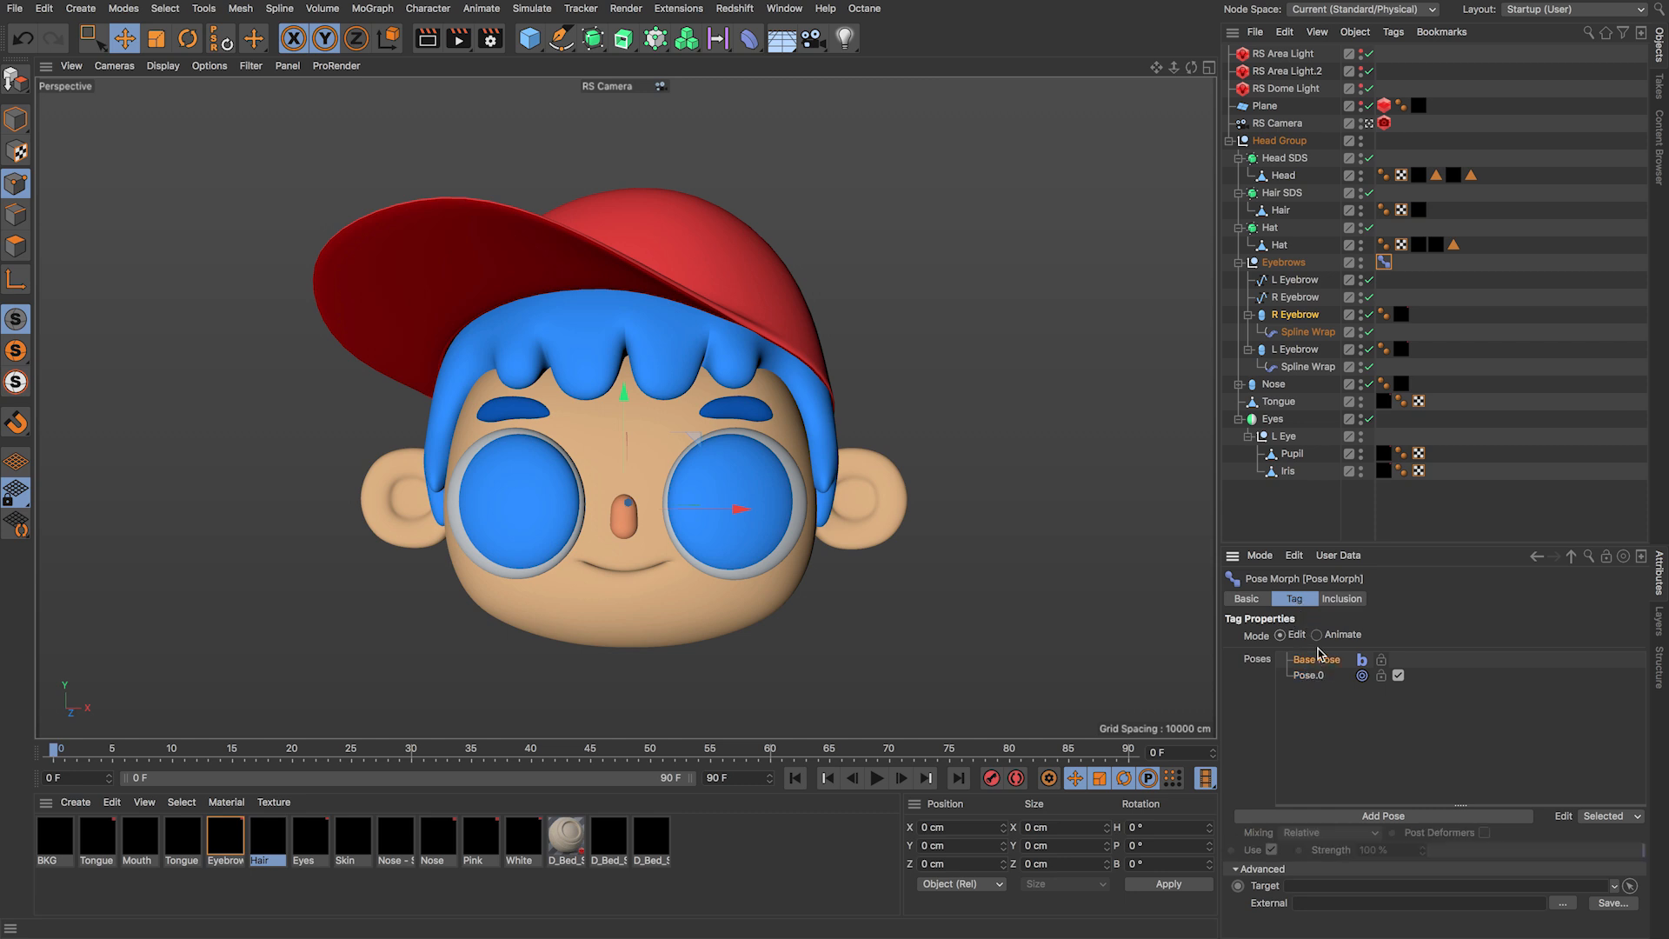
{"action": "left_click", "coordinate": [1310, 676]}
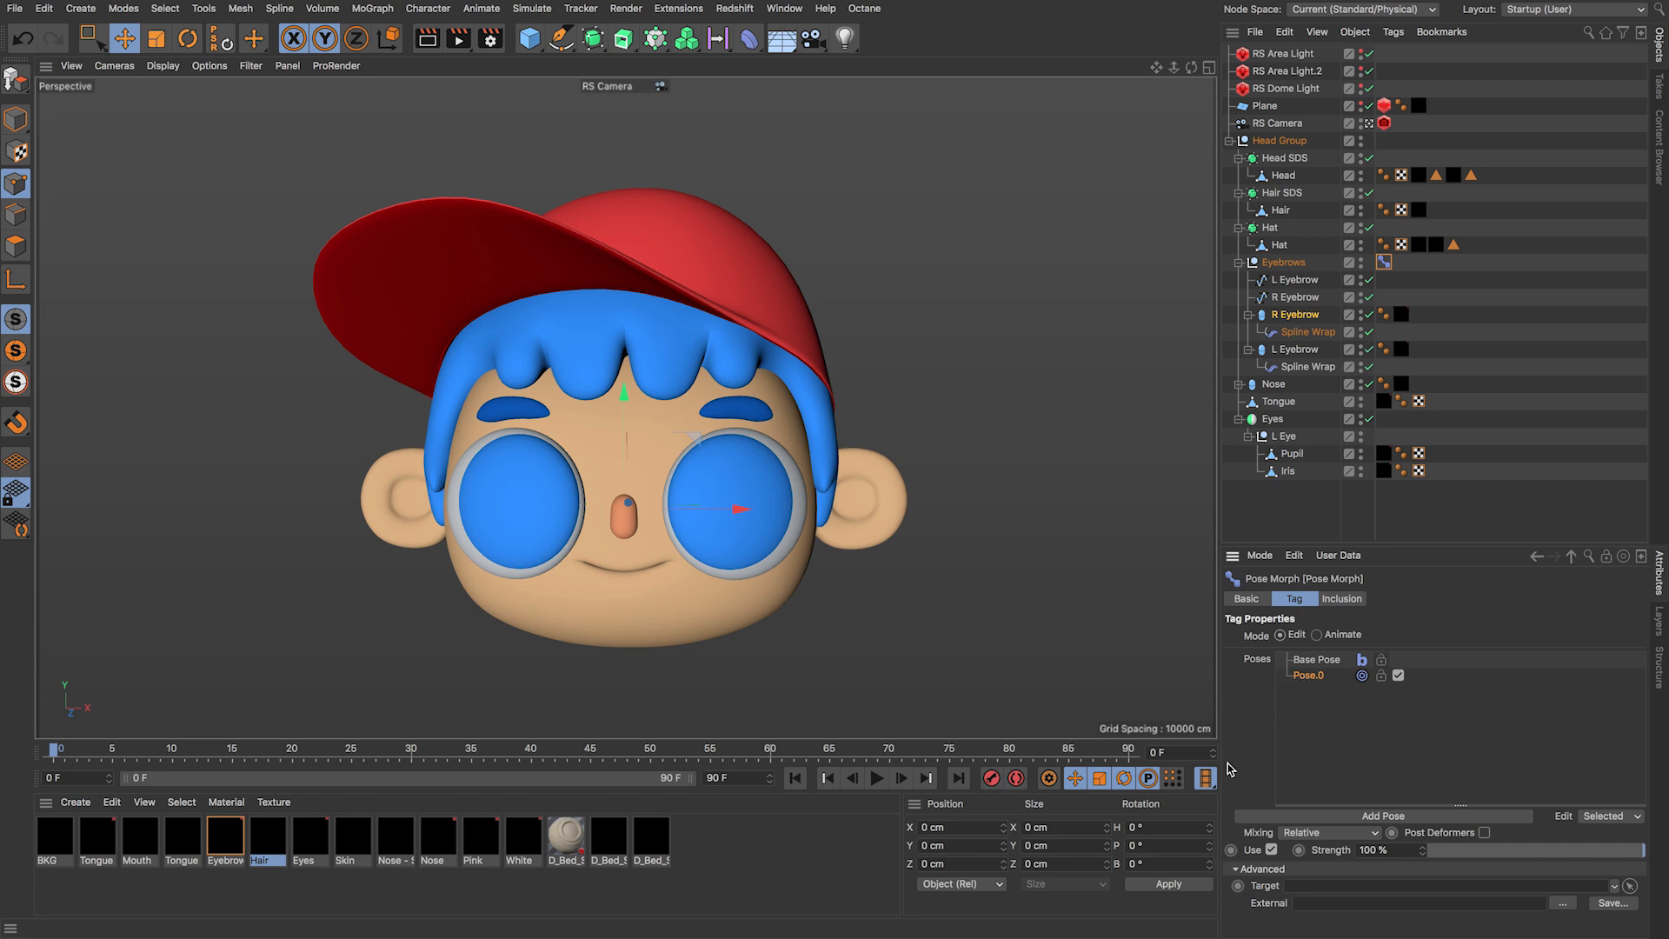
Step: Test the Pose.0 slider in the Pose Morph tag's Animate mode and return the tag to Edit mode
{"action": "left_click", "coordinate": [1295, 279]}
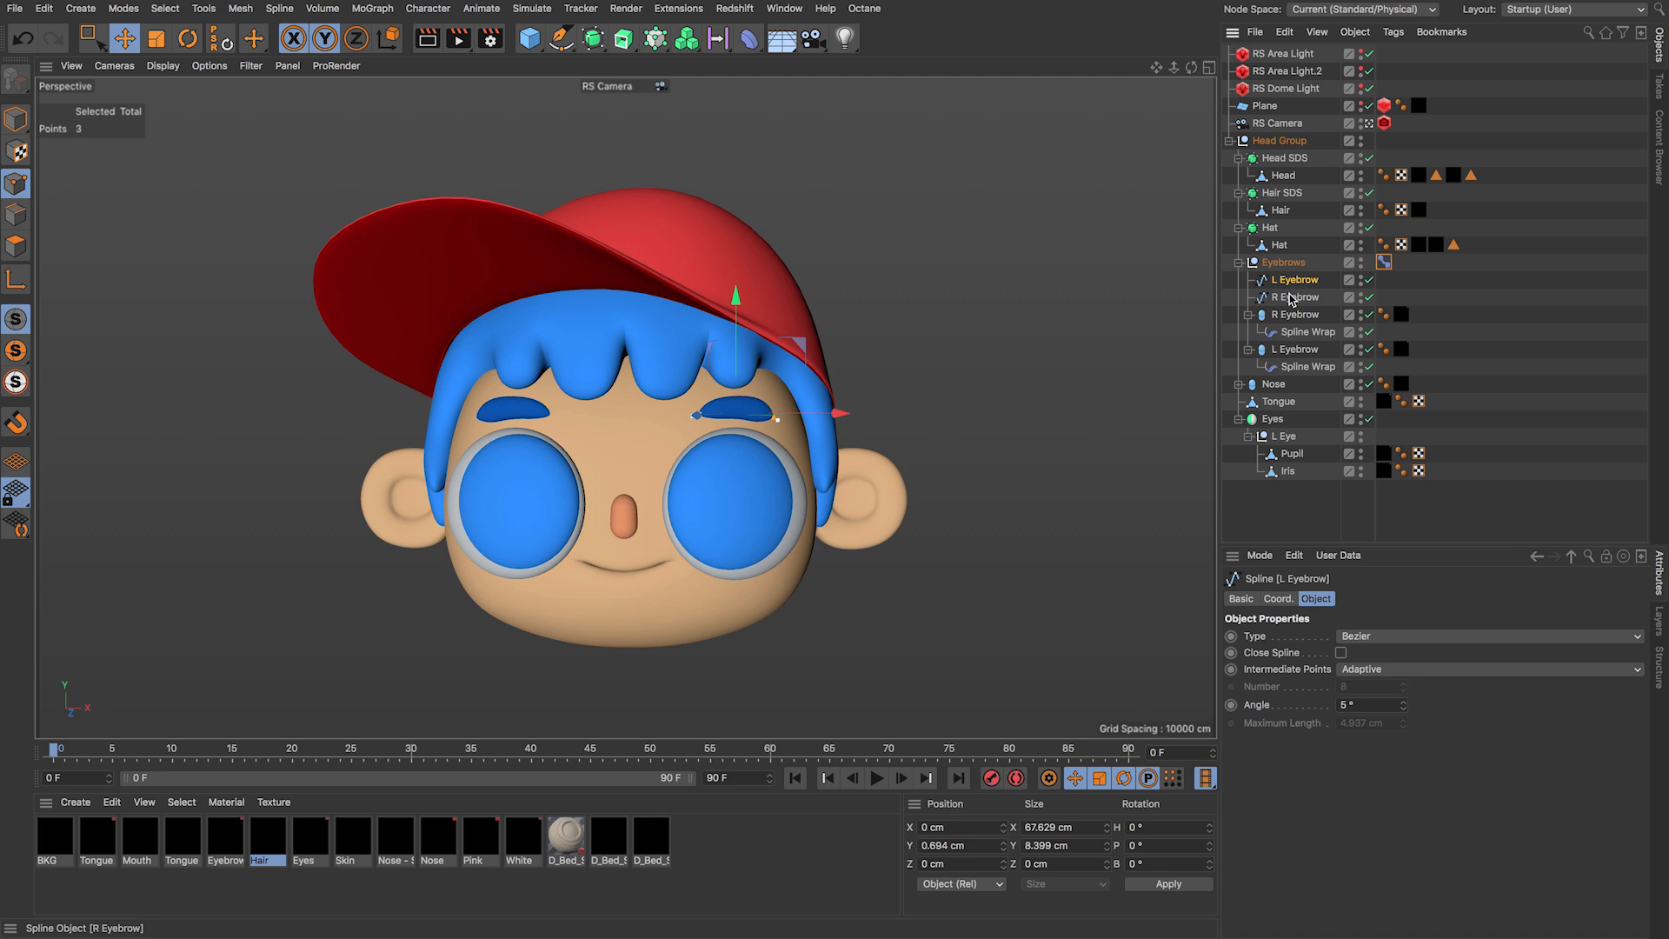
{"action": "left_click", "coordinate": [1383, 263]}
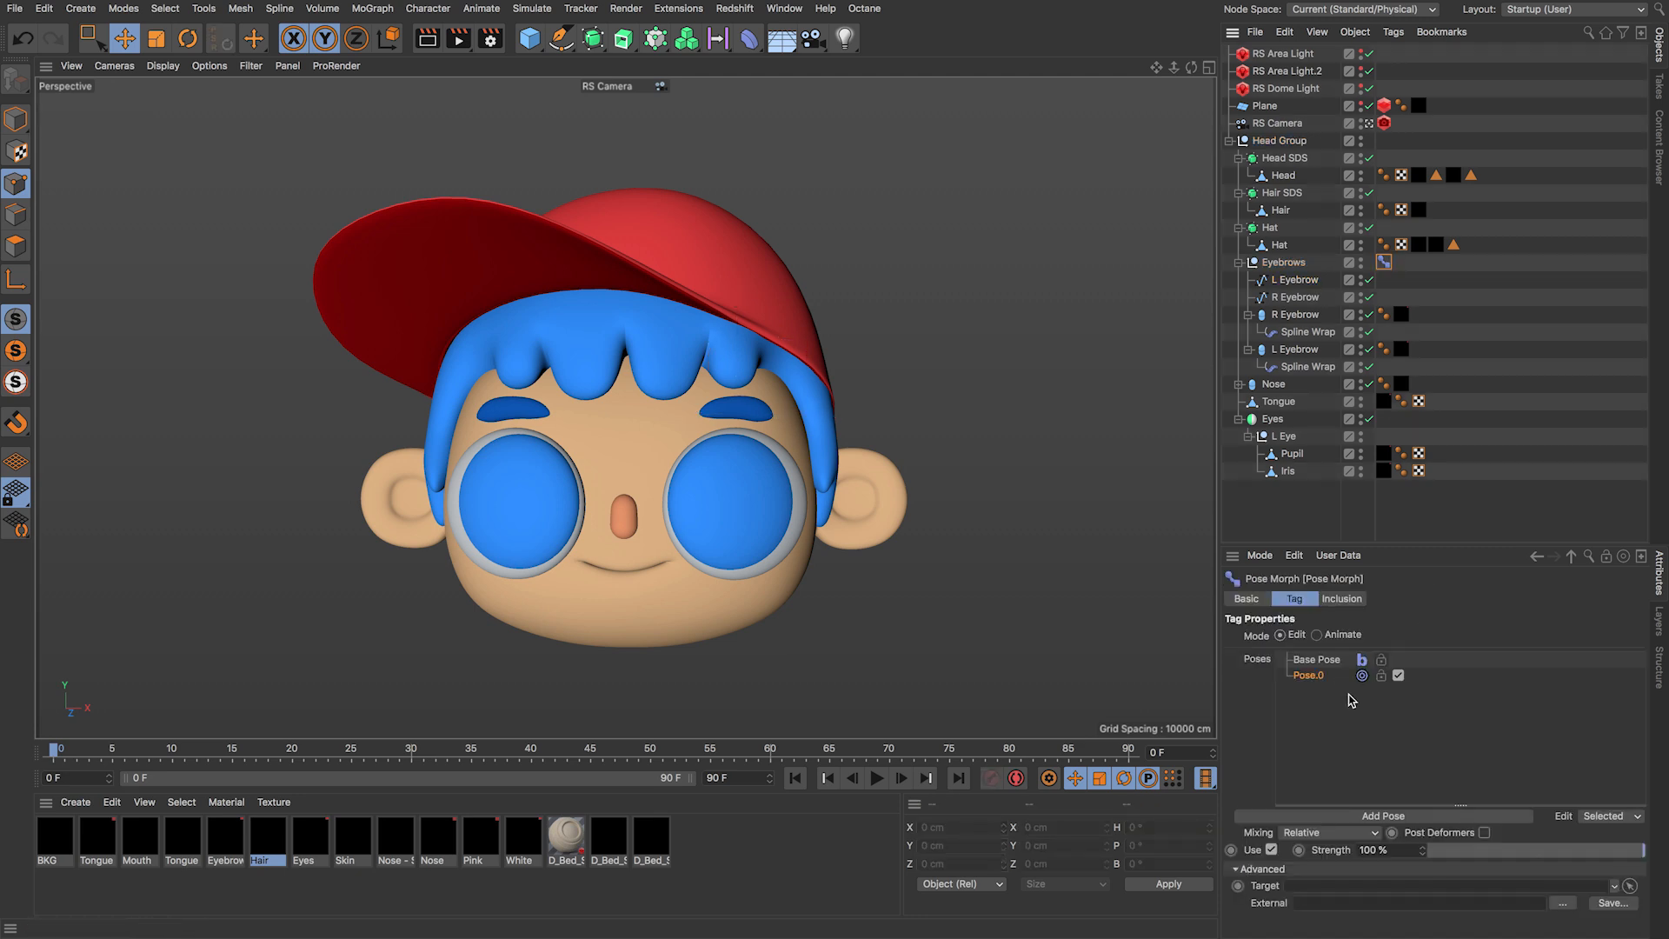
{"action": "left_click", "coordinate": [1318, 636]}
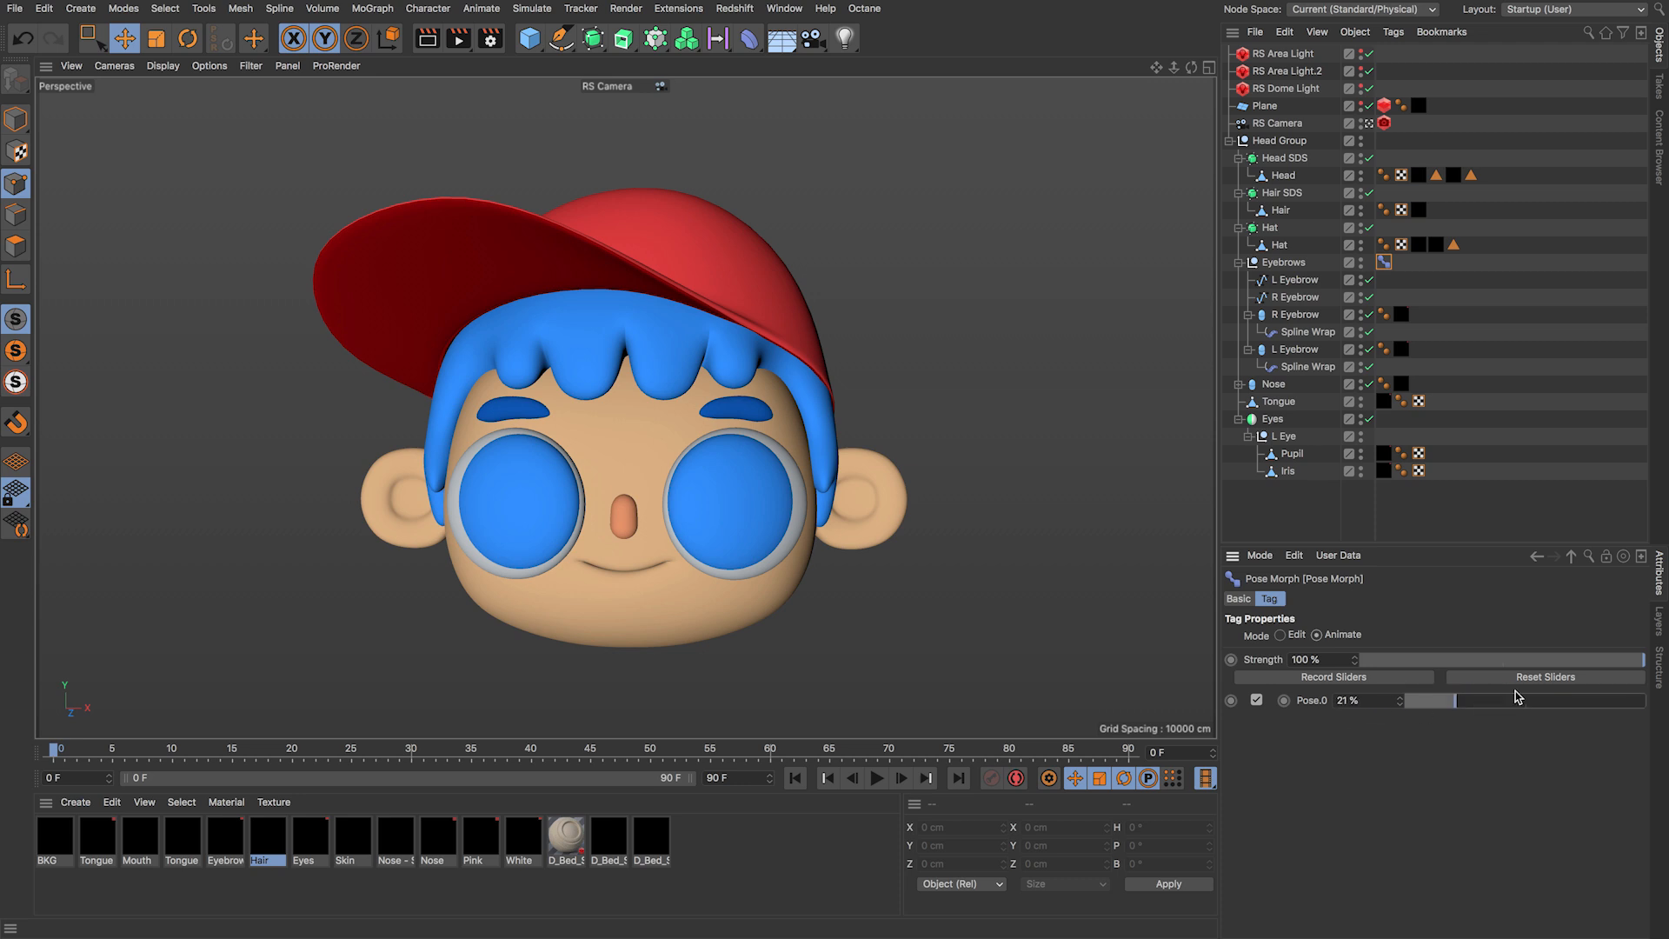
{"action": "left_click", "coordinate": [1294, 633]}
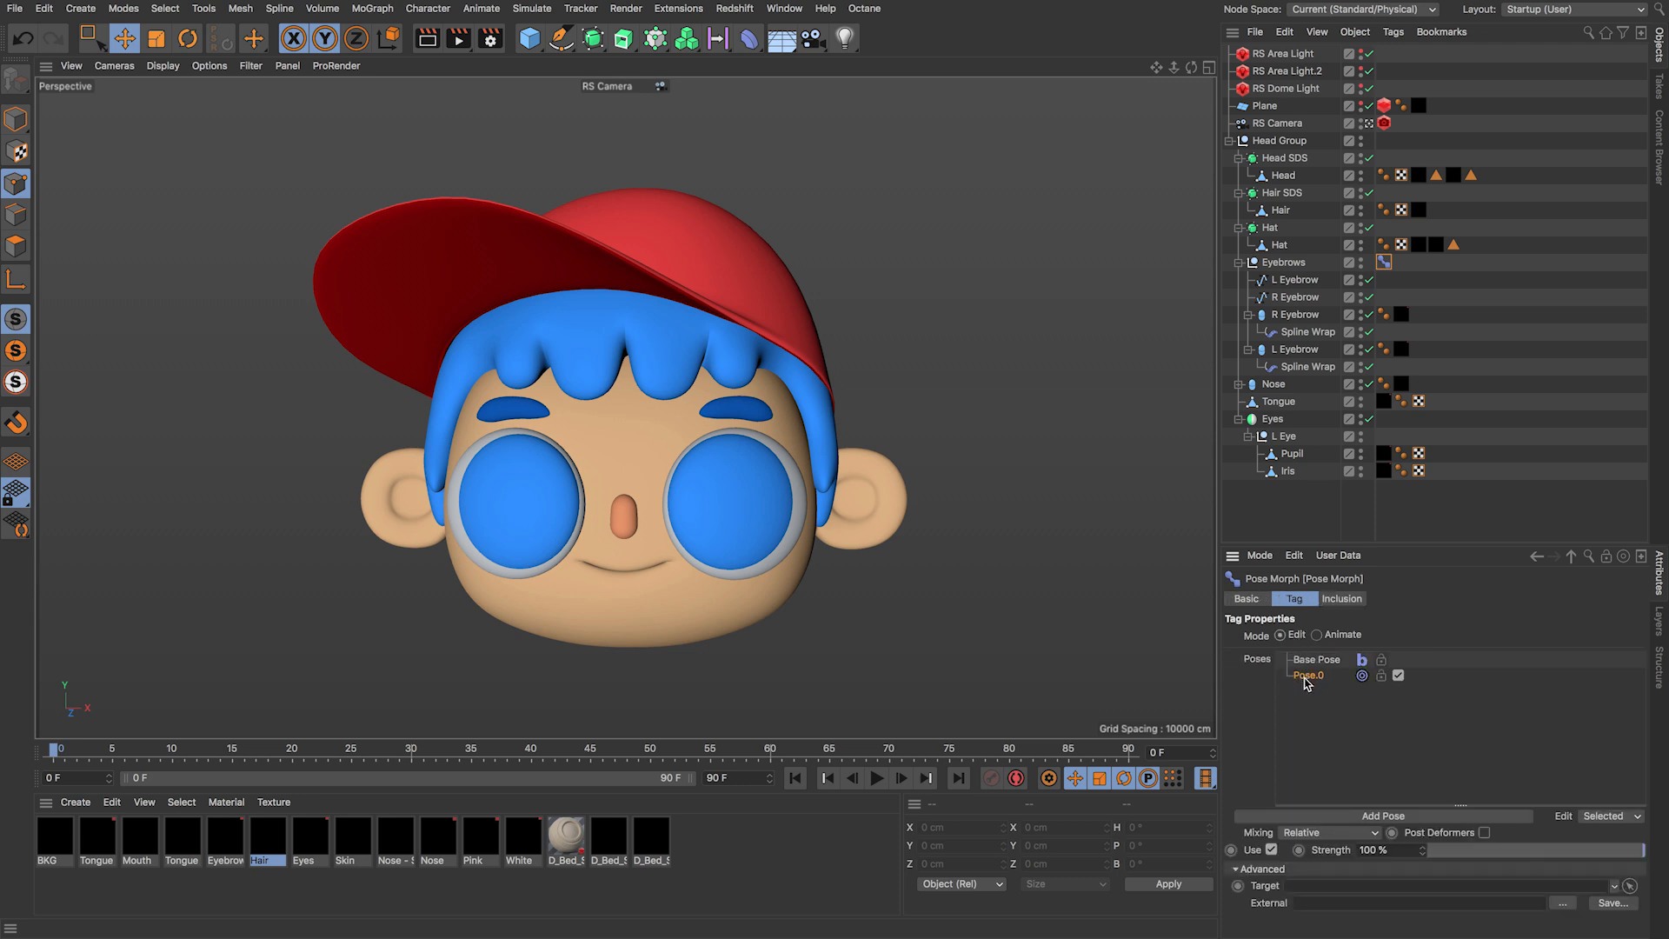
Step: Rename Pose.0 in the Pose Morph tag as L Eyebrow Up
{"action": "double_click", "coordinate": [1308, 678]}
{"action": "type", "text": "L Eyebrow Up"}
{"action": "key", "text": "Return"}
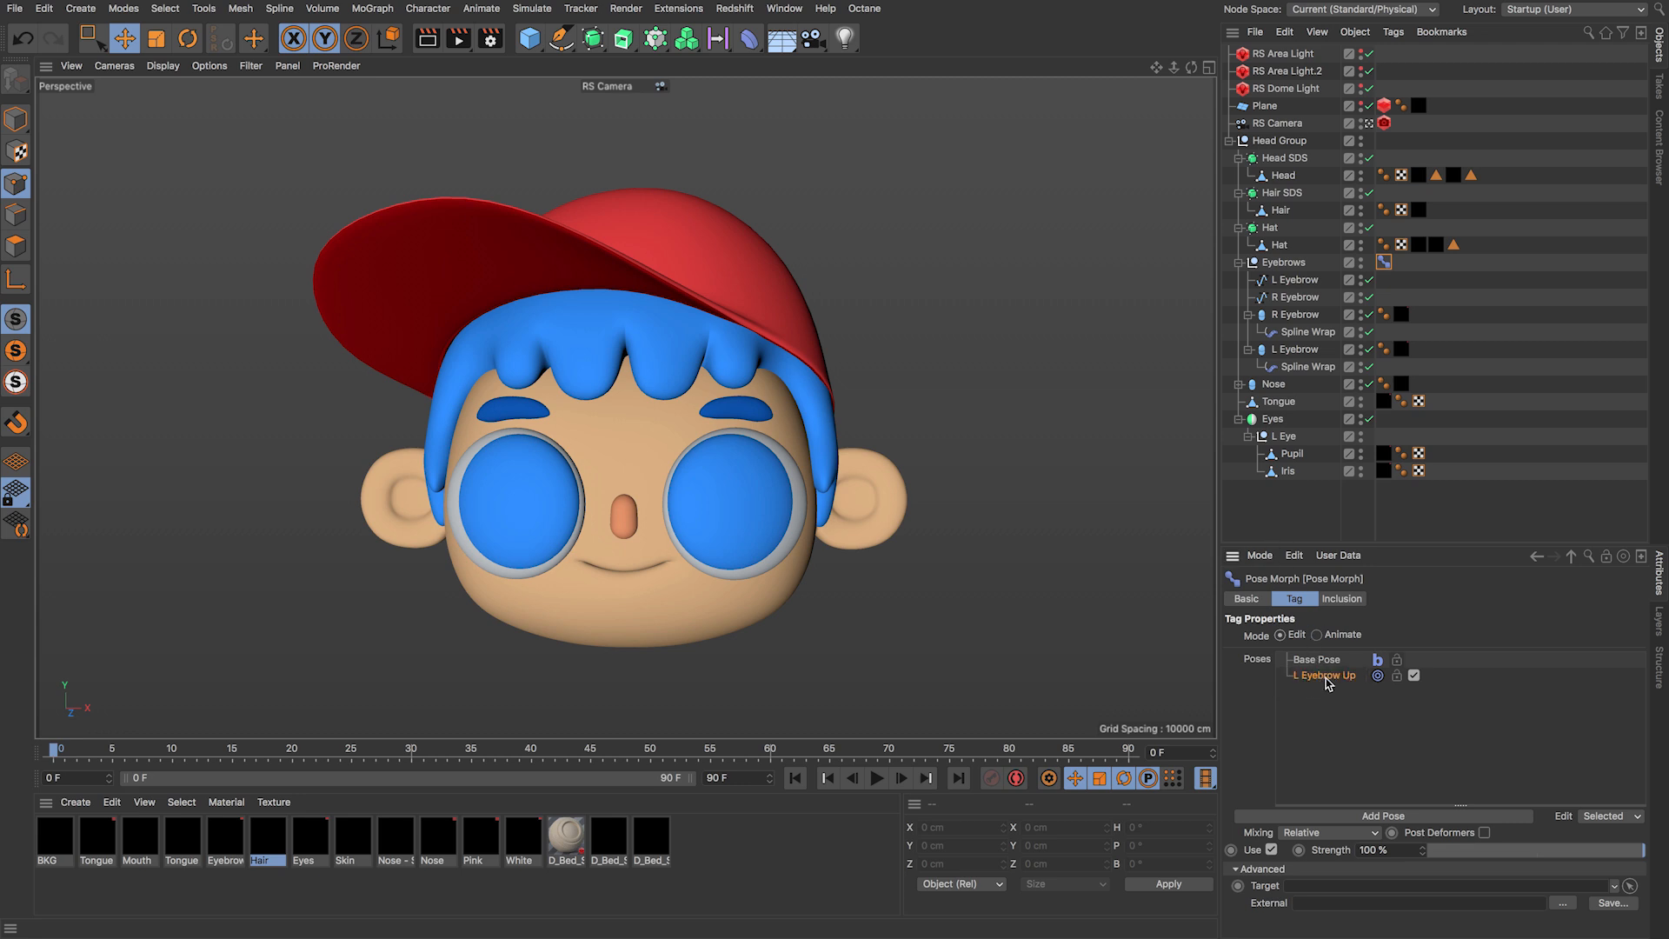
Step: Move the whole L Eyebrow spline straight up in Model mode to a Y position of about 75 cm
{"action": "left_click", "coordinate": [1294, 280]}
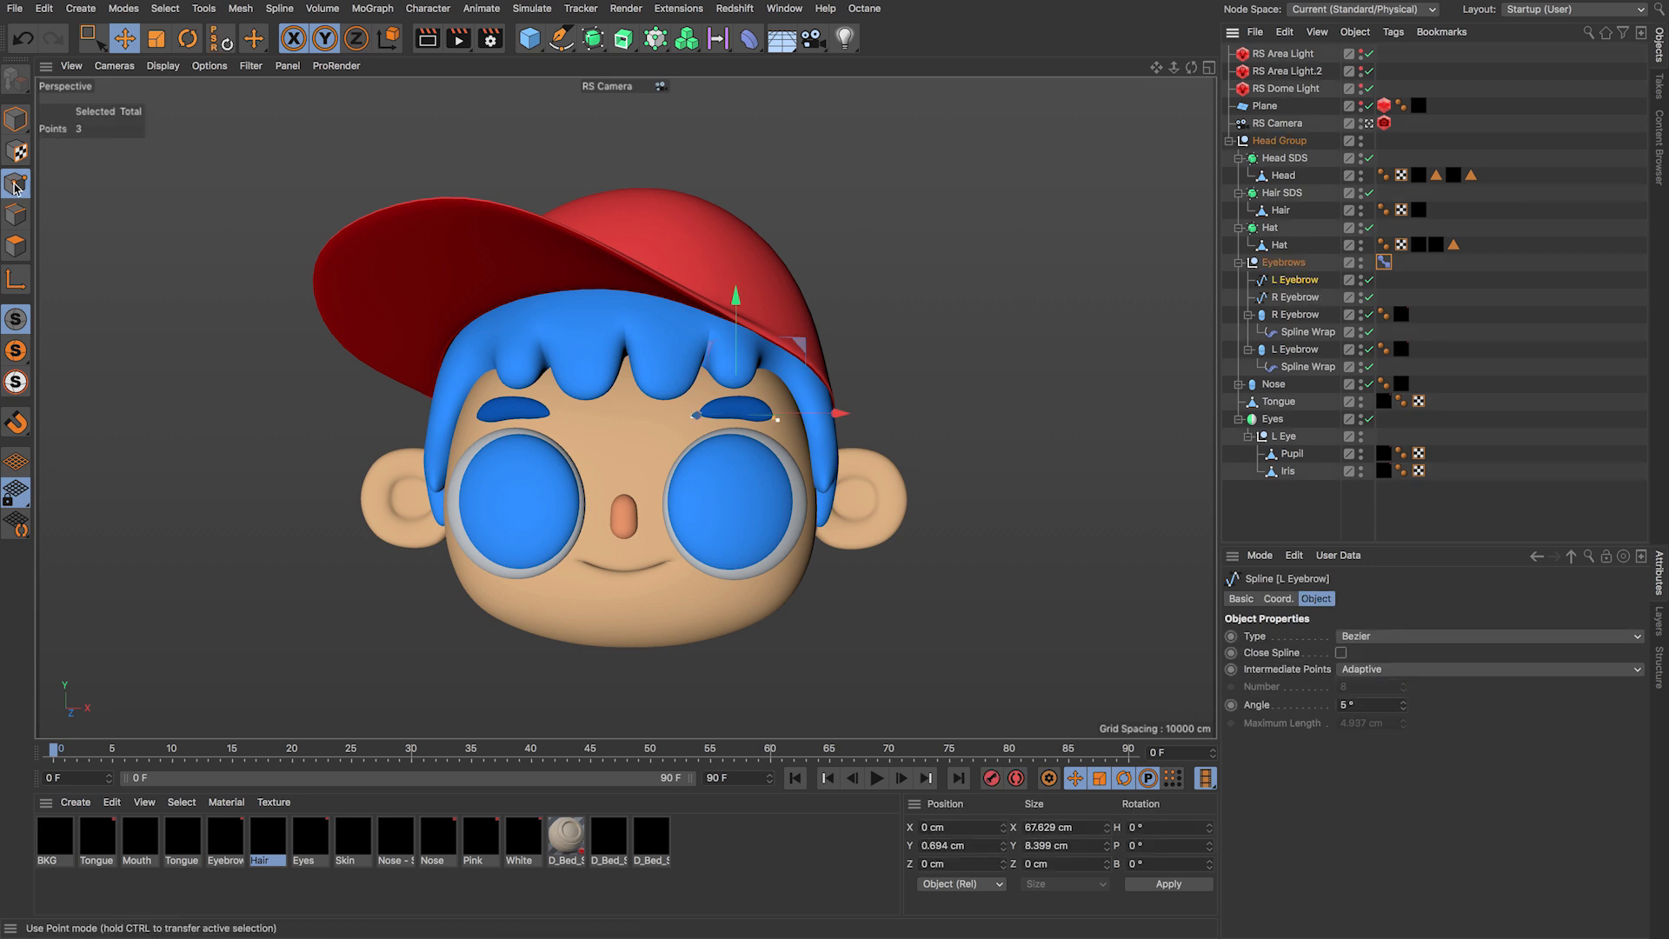
{"action": "left_click", "coordinate": [16, 120]}
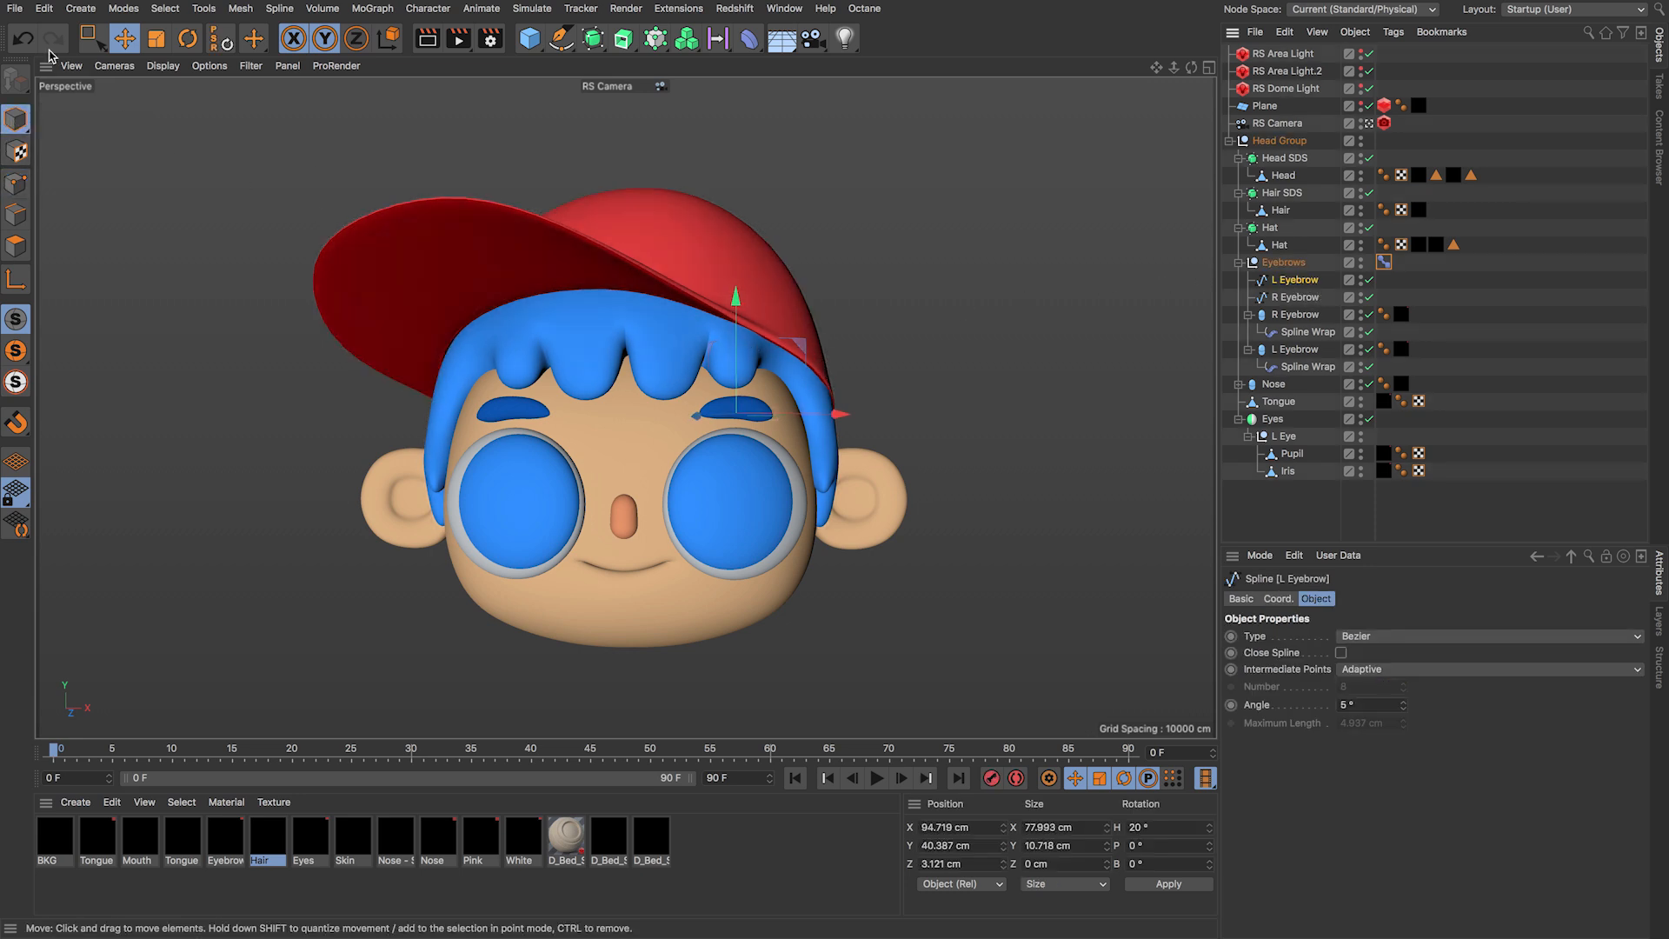
{"action": "key", "text": "e"}
{"action": "left_click_drag", "start_coordinate": [753, 362], "coordinate": [740, 320]}
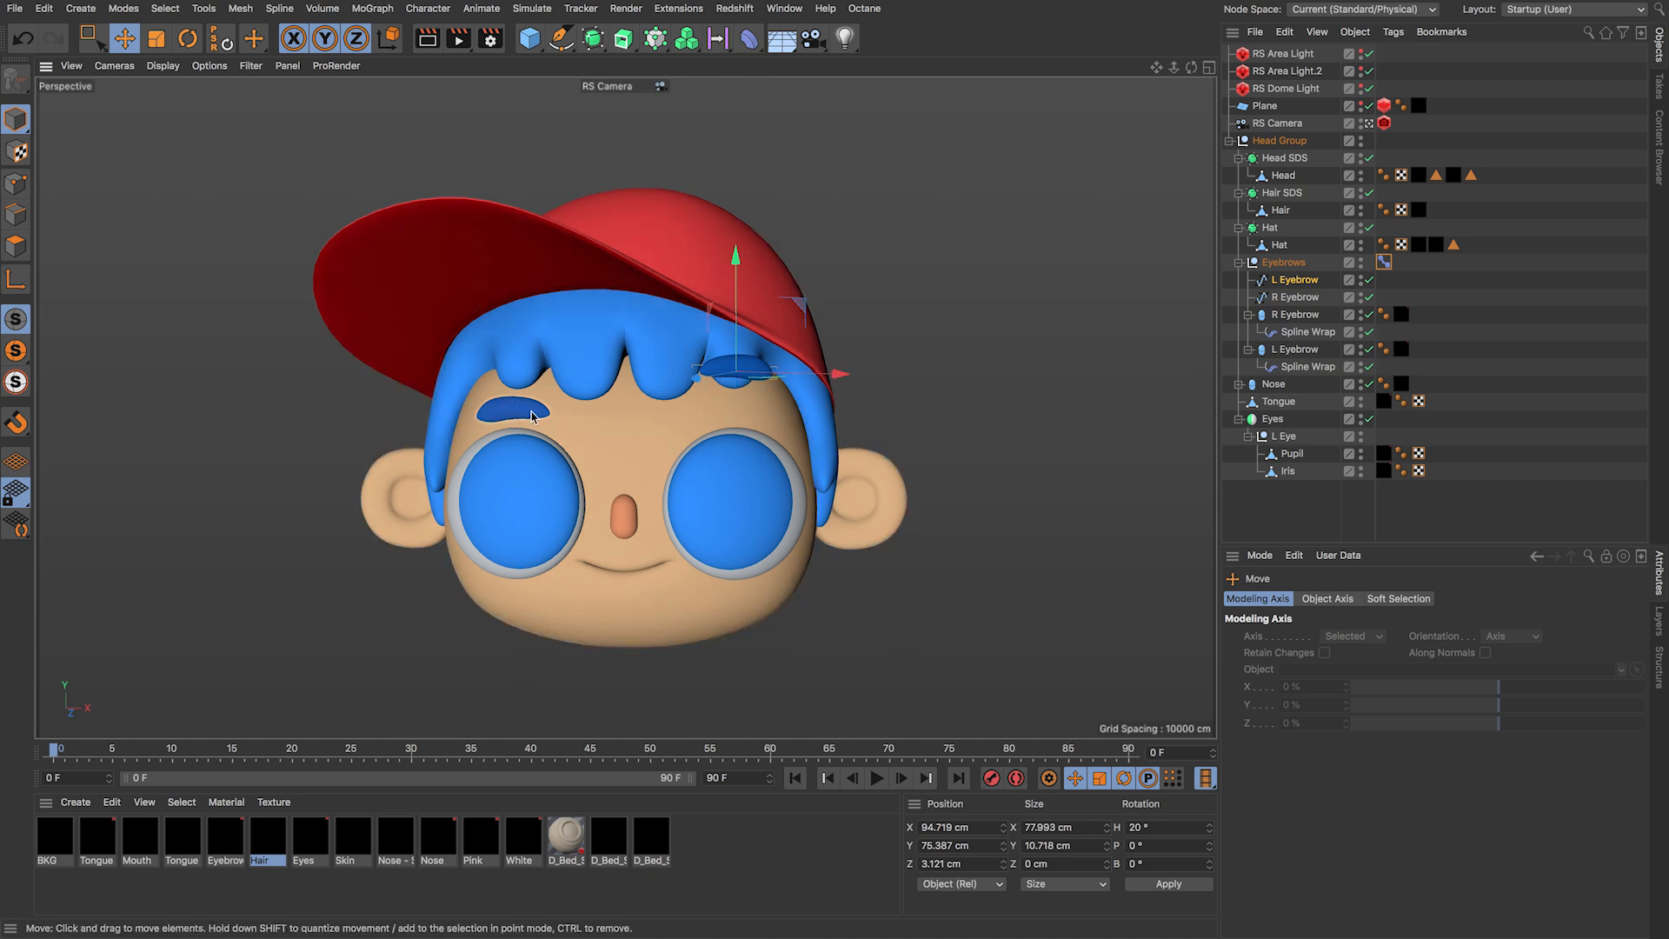
Step: In Point mode in the Front view, raise the L Eyebrow spline's middle point to a Y position of about 12.4 cm and lengthen its tangents
{"action": "left_click", "coordinate": [1302, 280]}
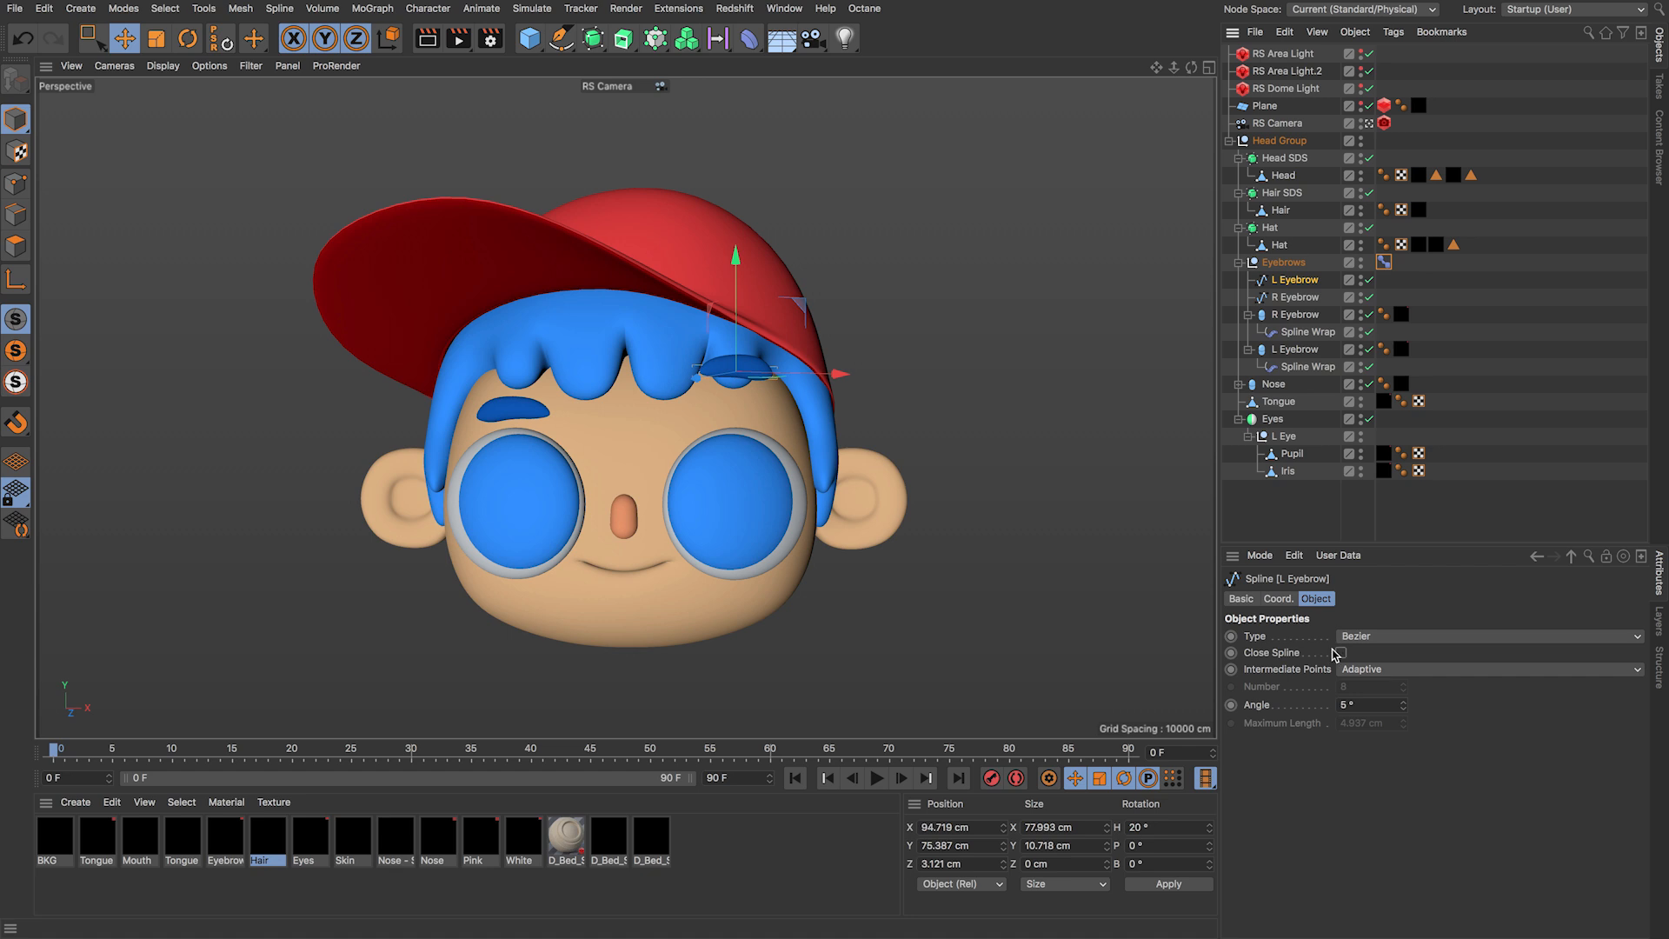
{"action": "left_click", "coordinate": [1292, 600]}
{"action": "left_click", "coordinate": [16, 183]}
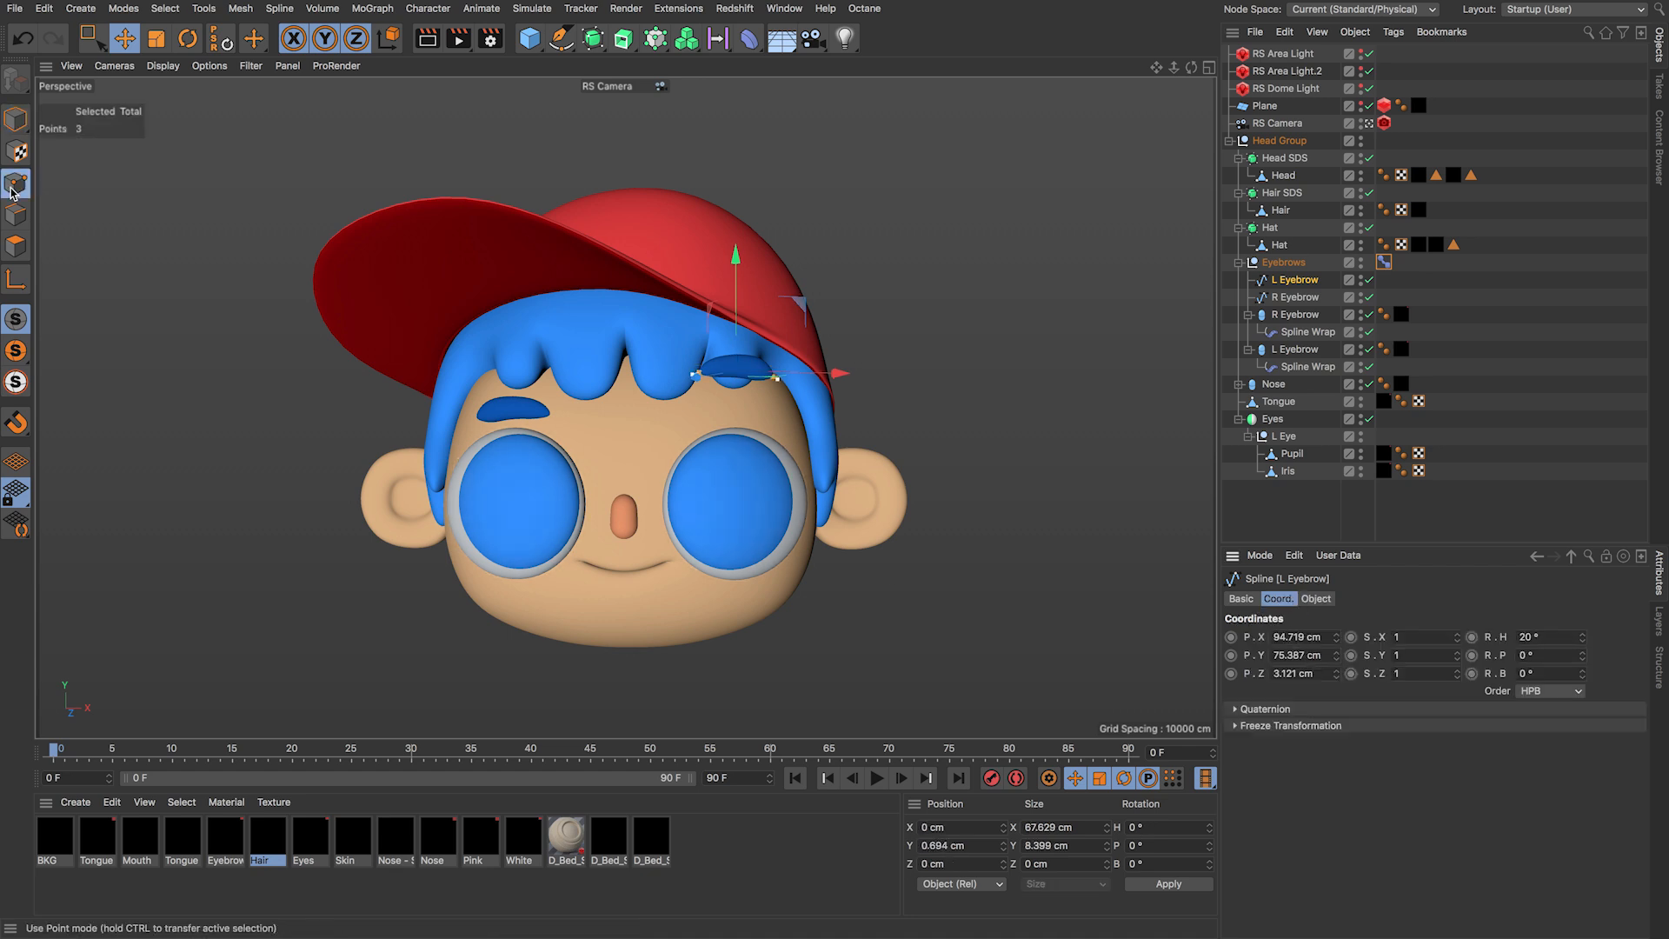
{"action": "left_click", "coordinate": [1208, 68]}
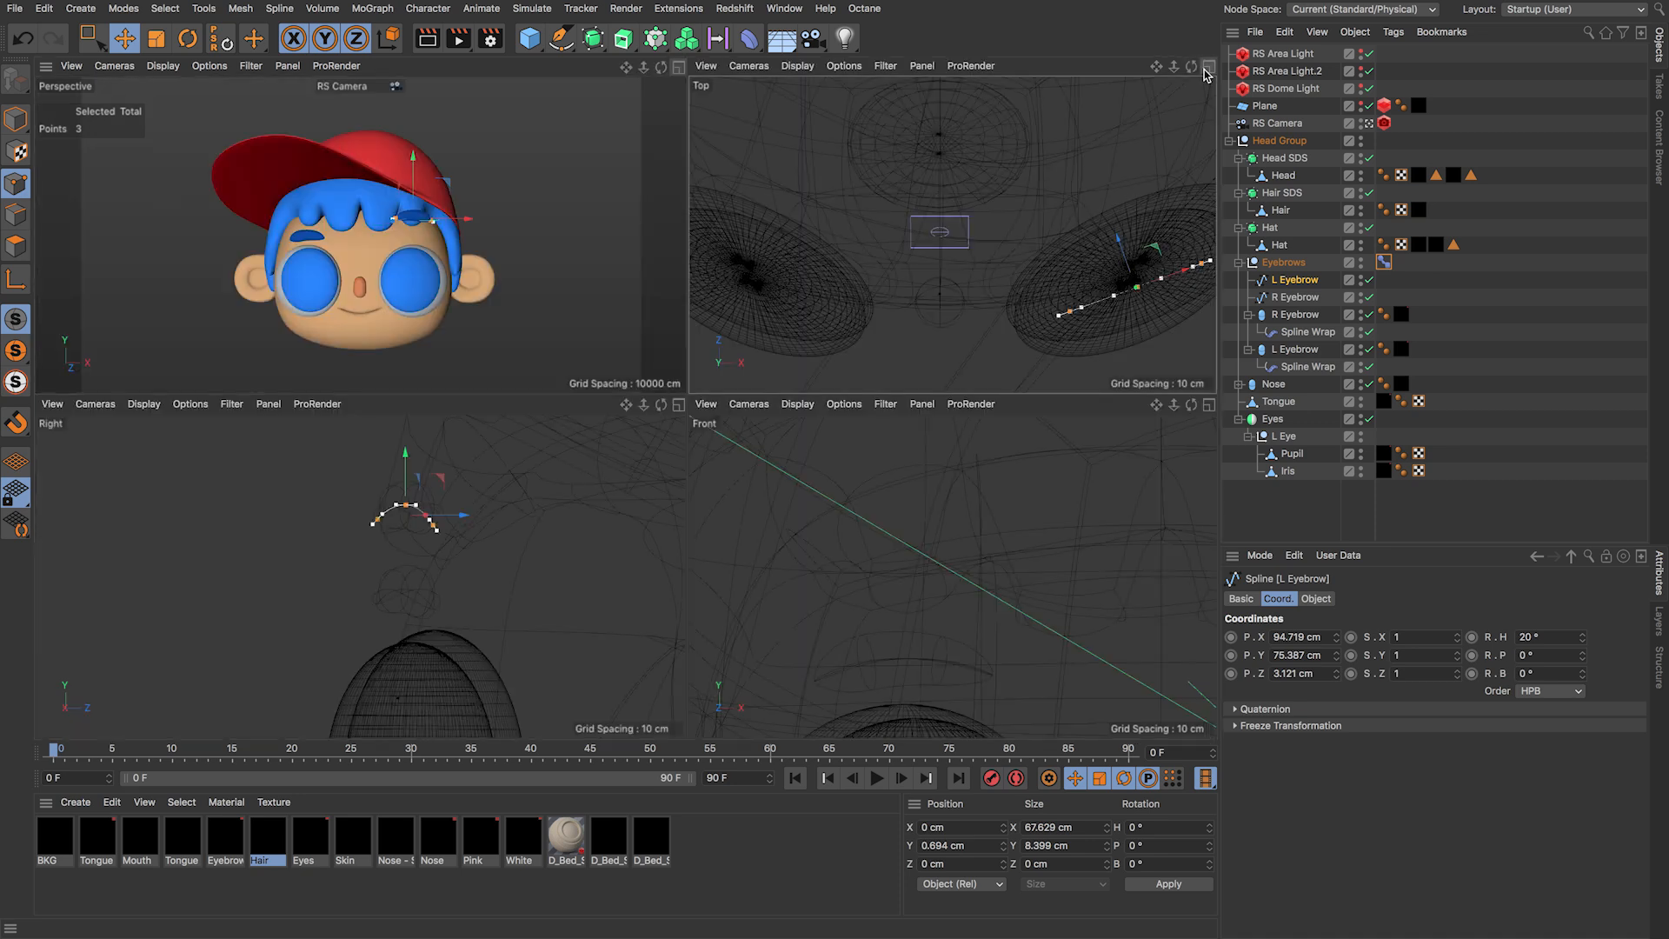
{"action": "left_click", "coordinate": [1207, 68]}
{"action": "left_click", "coordinate": [1206, 70]}
{"action": "left_click", "coordinate": [1209, 405]}
{"action": "key", "text": "o"}
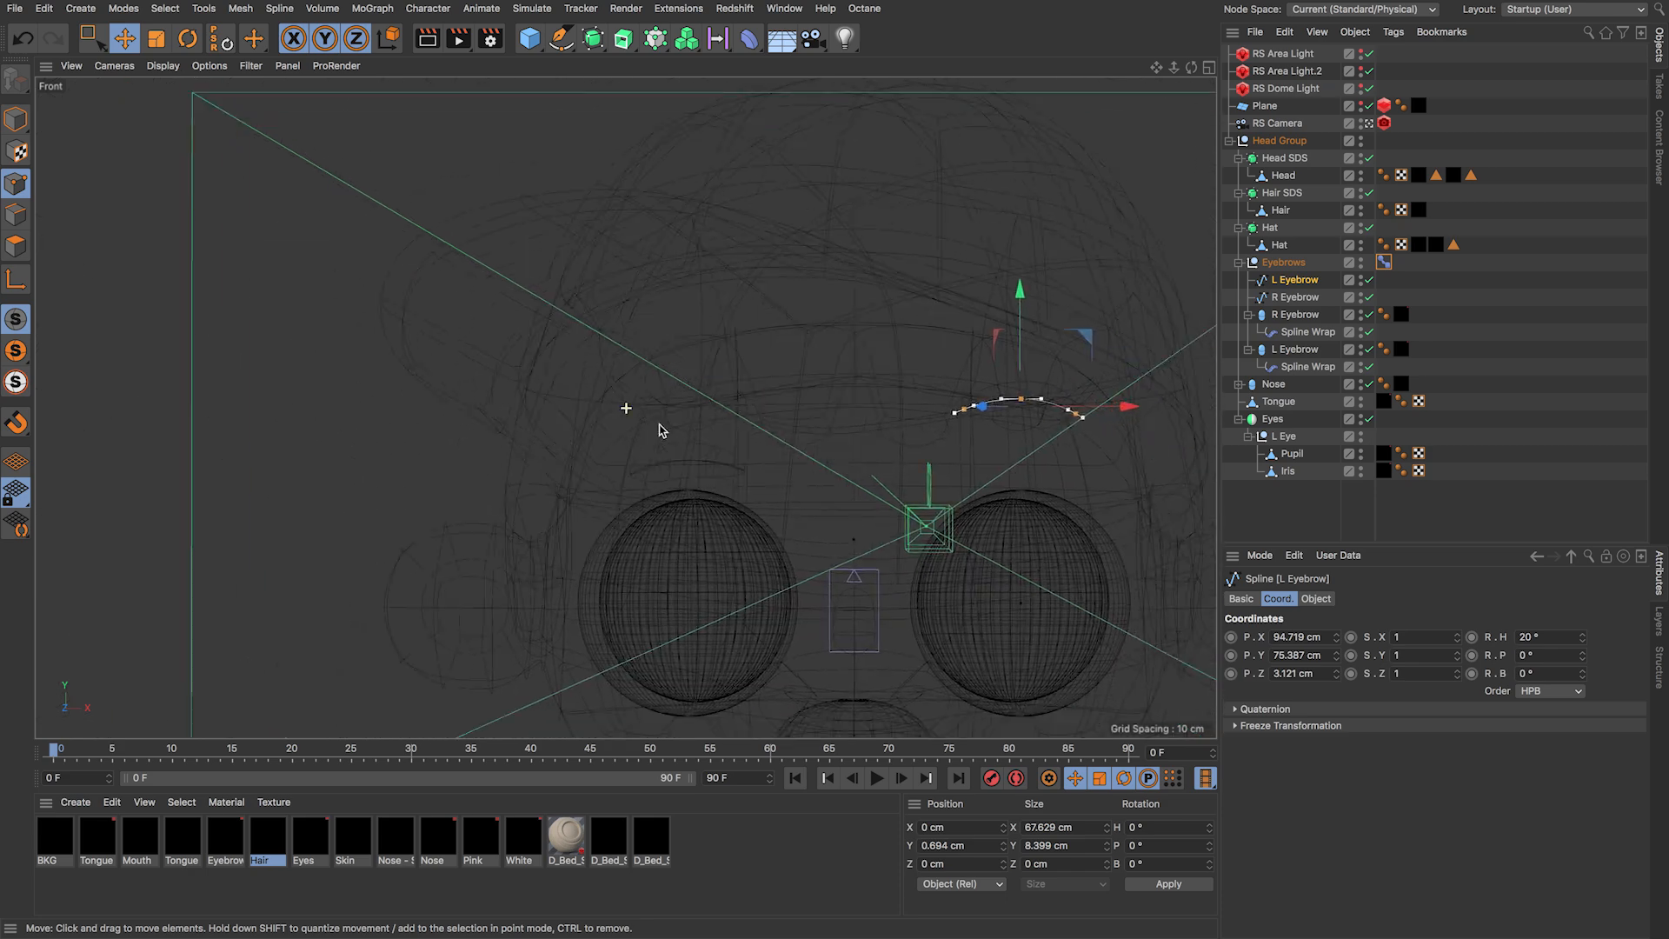
{"action": "left_click", "coordinate": [599, 407]}
{"action": "left_click", "coordinate": [651, 419]}
{"action": "left_click_drag", "start_coordinate": [652, 356], "coordinate": [659, 290]}
{"action": "left_click_drag", "start_coordinate": [551, 357], "coordinate": [528, 363]}
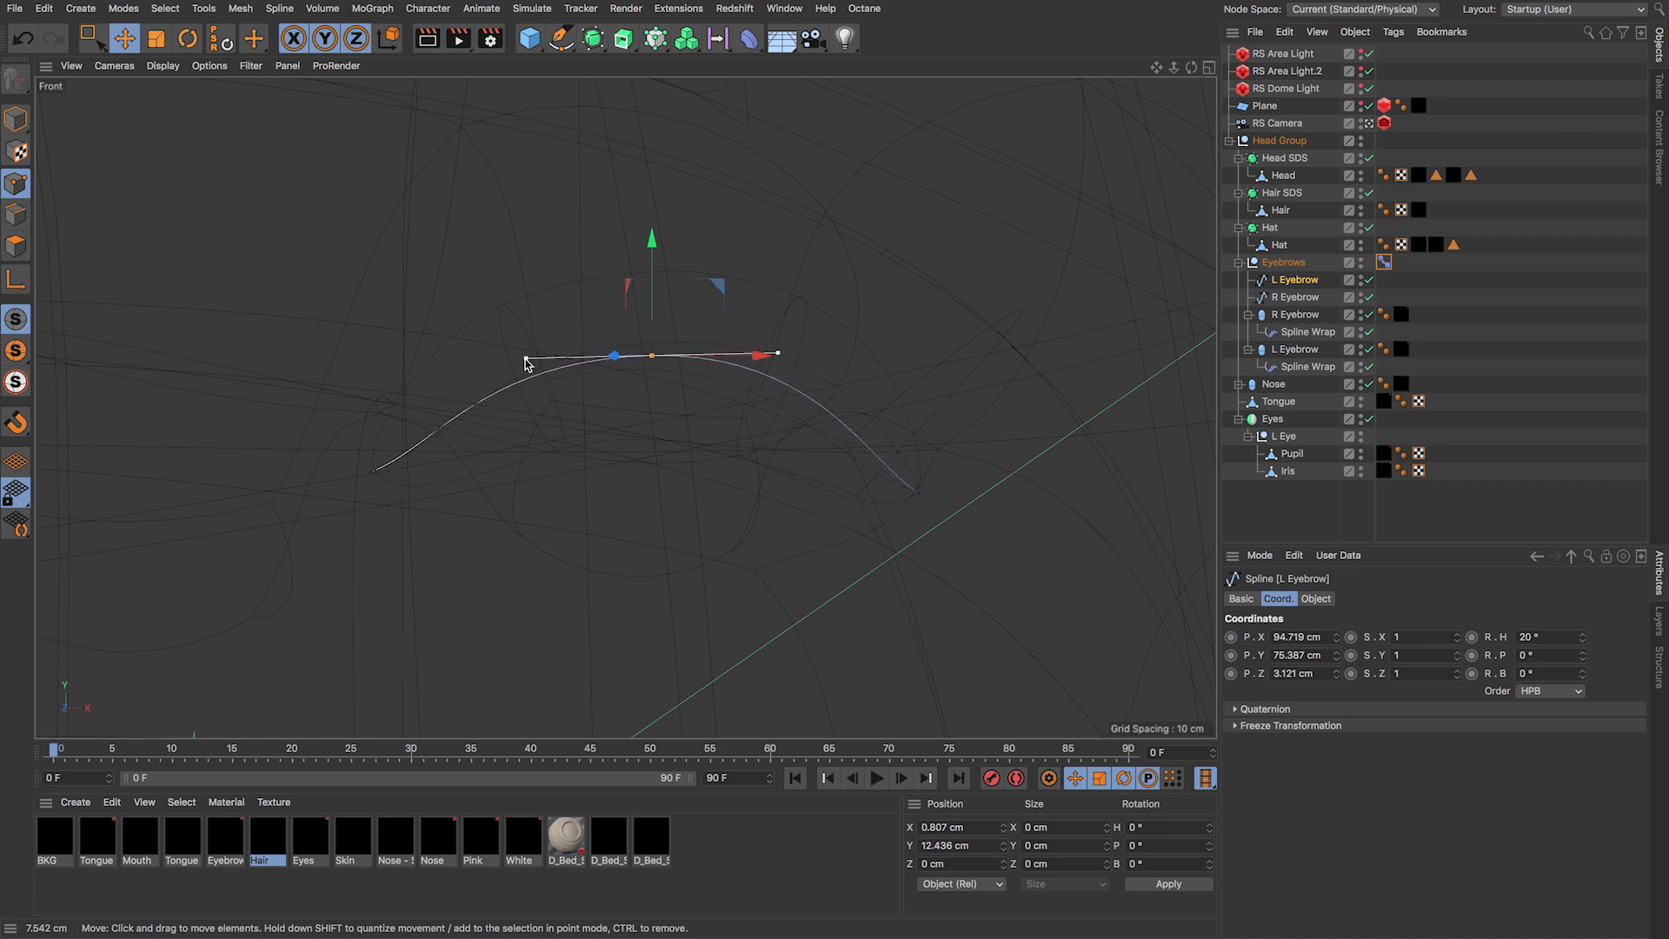
Step: Steepen the tangents at both ends of the L Eyebrow spline and raise its middle point to a Y position of about 13.6 cm
{"action": "left_click", "coordinate": [374, 470]}
{"action": "left_click_drag", "start_coordinate": [416, 461], "coordinate": [414, 436]}
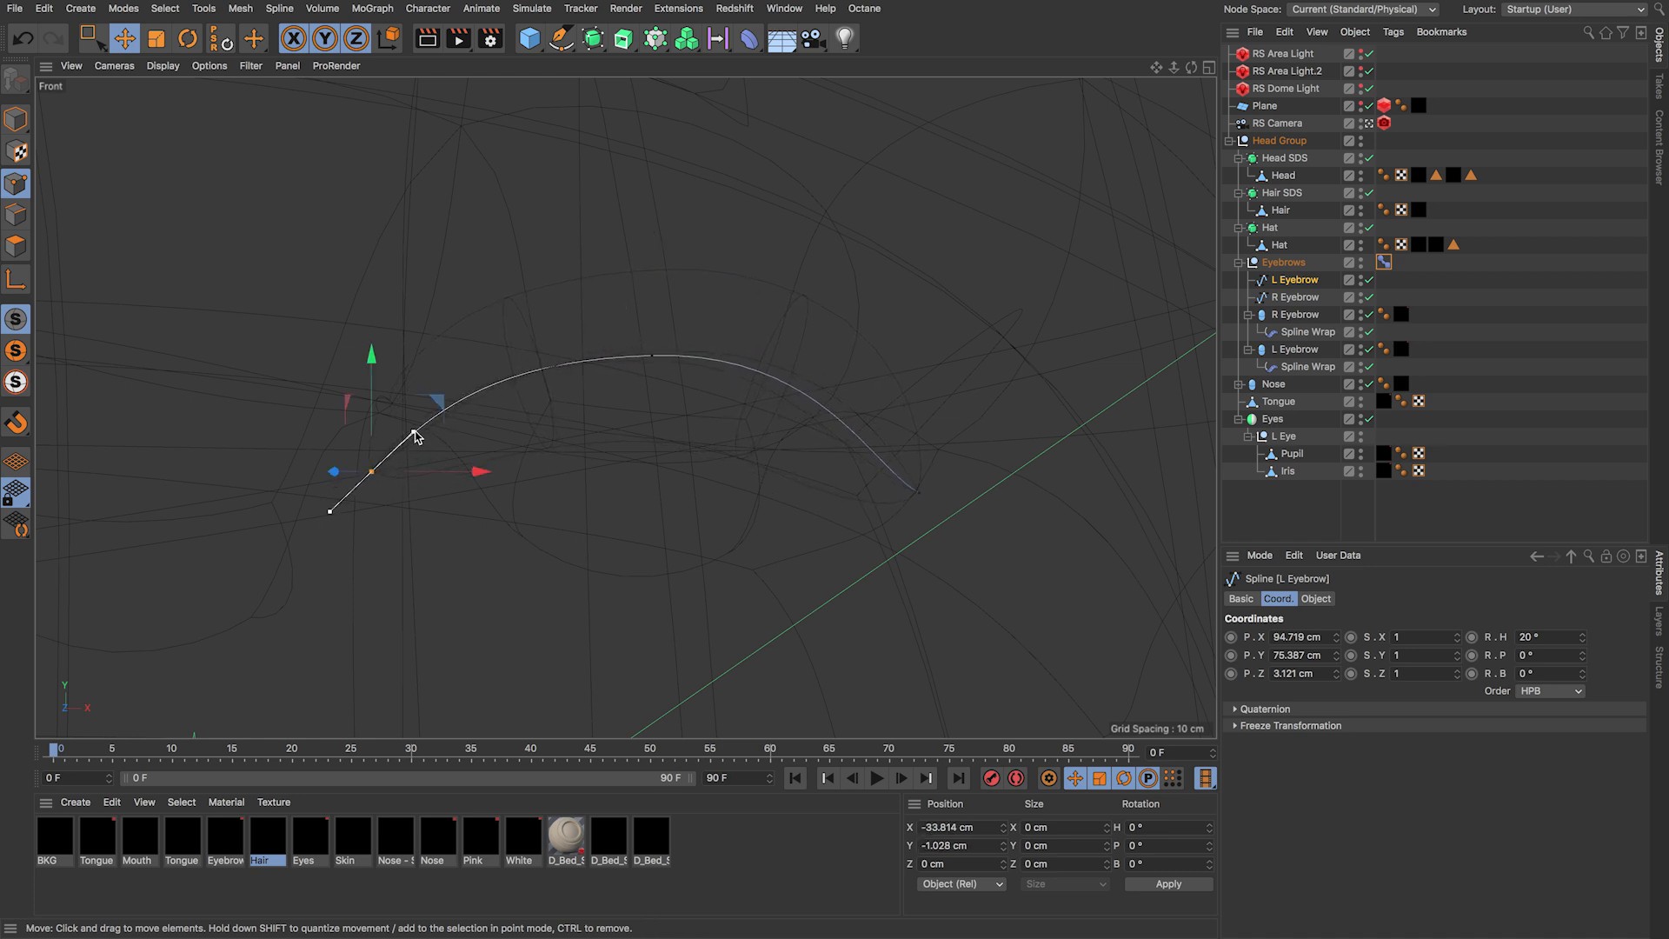
{"action": "left_click", "coordinate": [919, 493]}
{"action": "left_click_drag", "start_coordinate": [893, 473], "coordinate": [883, 456]}
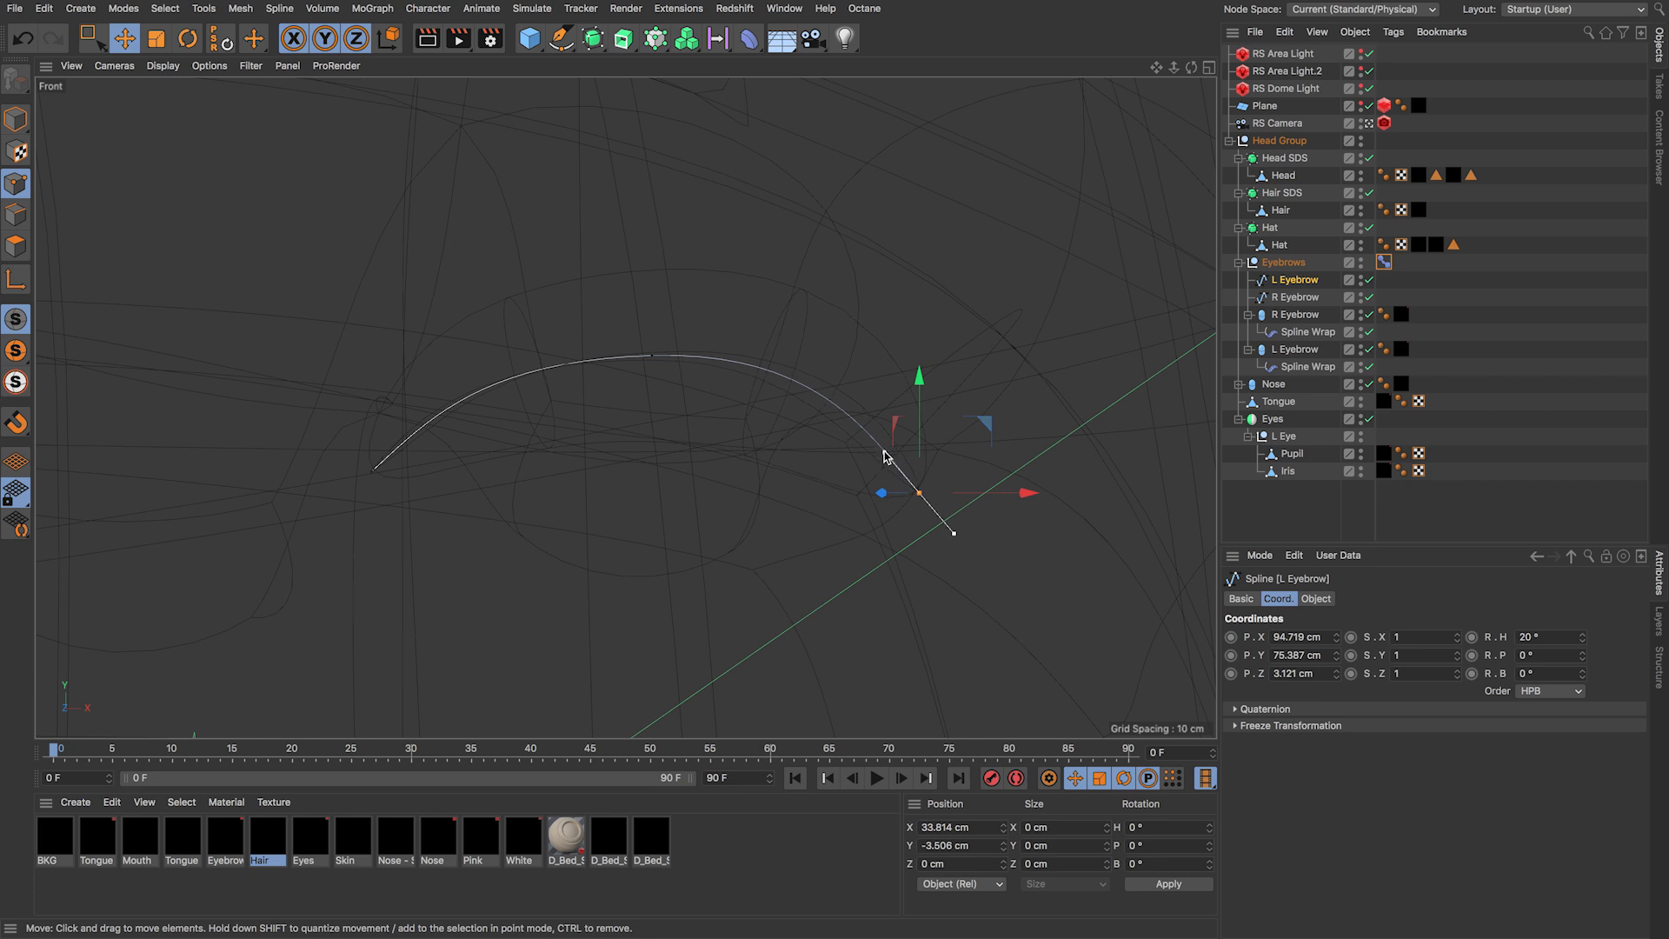
{"action": "left_click", "coordinate": [654, 356]}
{"action": "left_click_drag", "start_coordinate": [654, 357], "coordinate": [652, 346]}
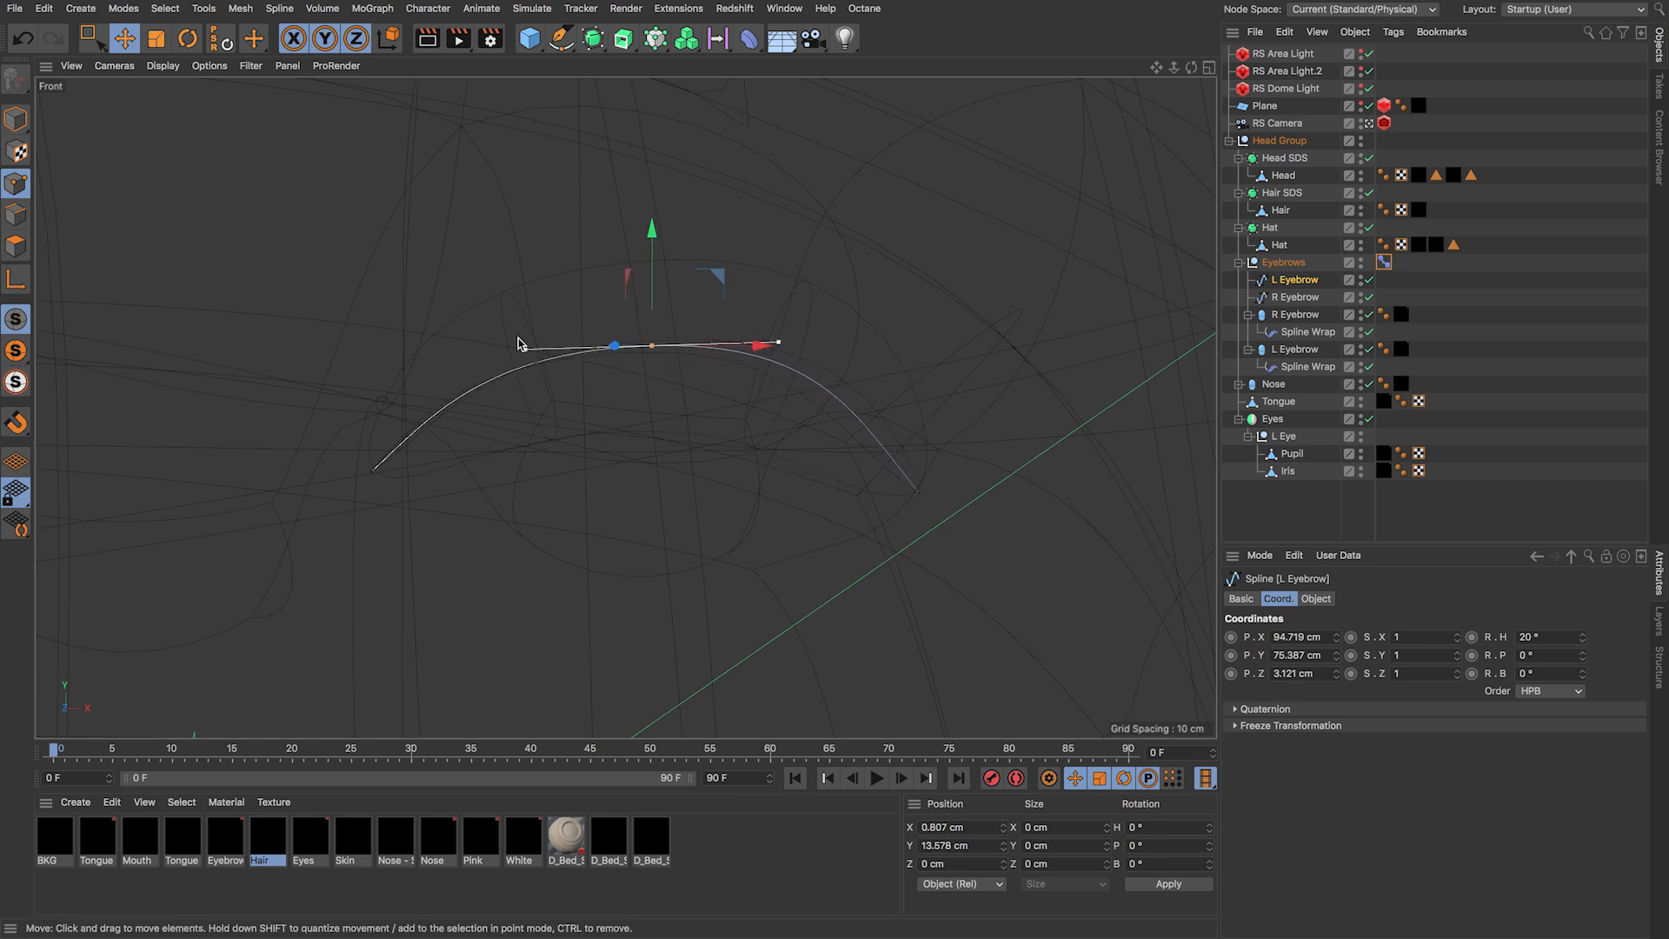
Step: Refine the middle and end tangents of the L Eyebrow spline into a smoother, rounder arch
{"action": "left_click", "coordinate": [1395, 267]}
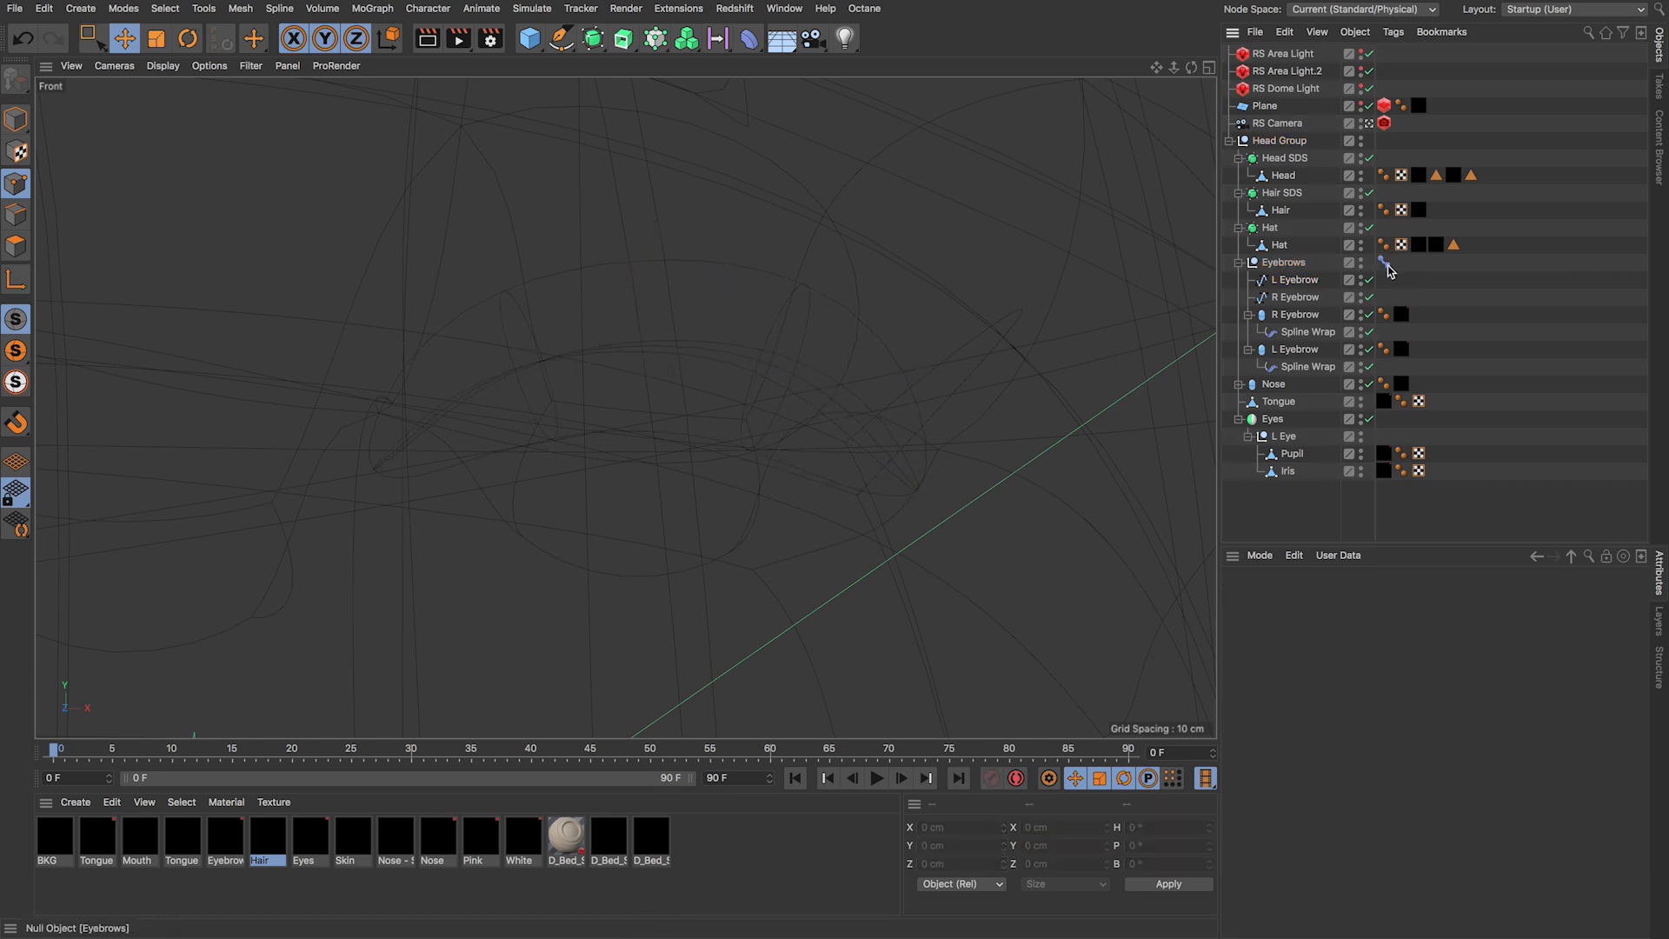
{"action": "left_click", "coordinate": [1384, 262]}
{"action": "left_click", "coordinate": [1246, 598]}
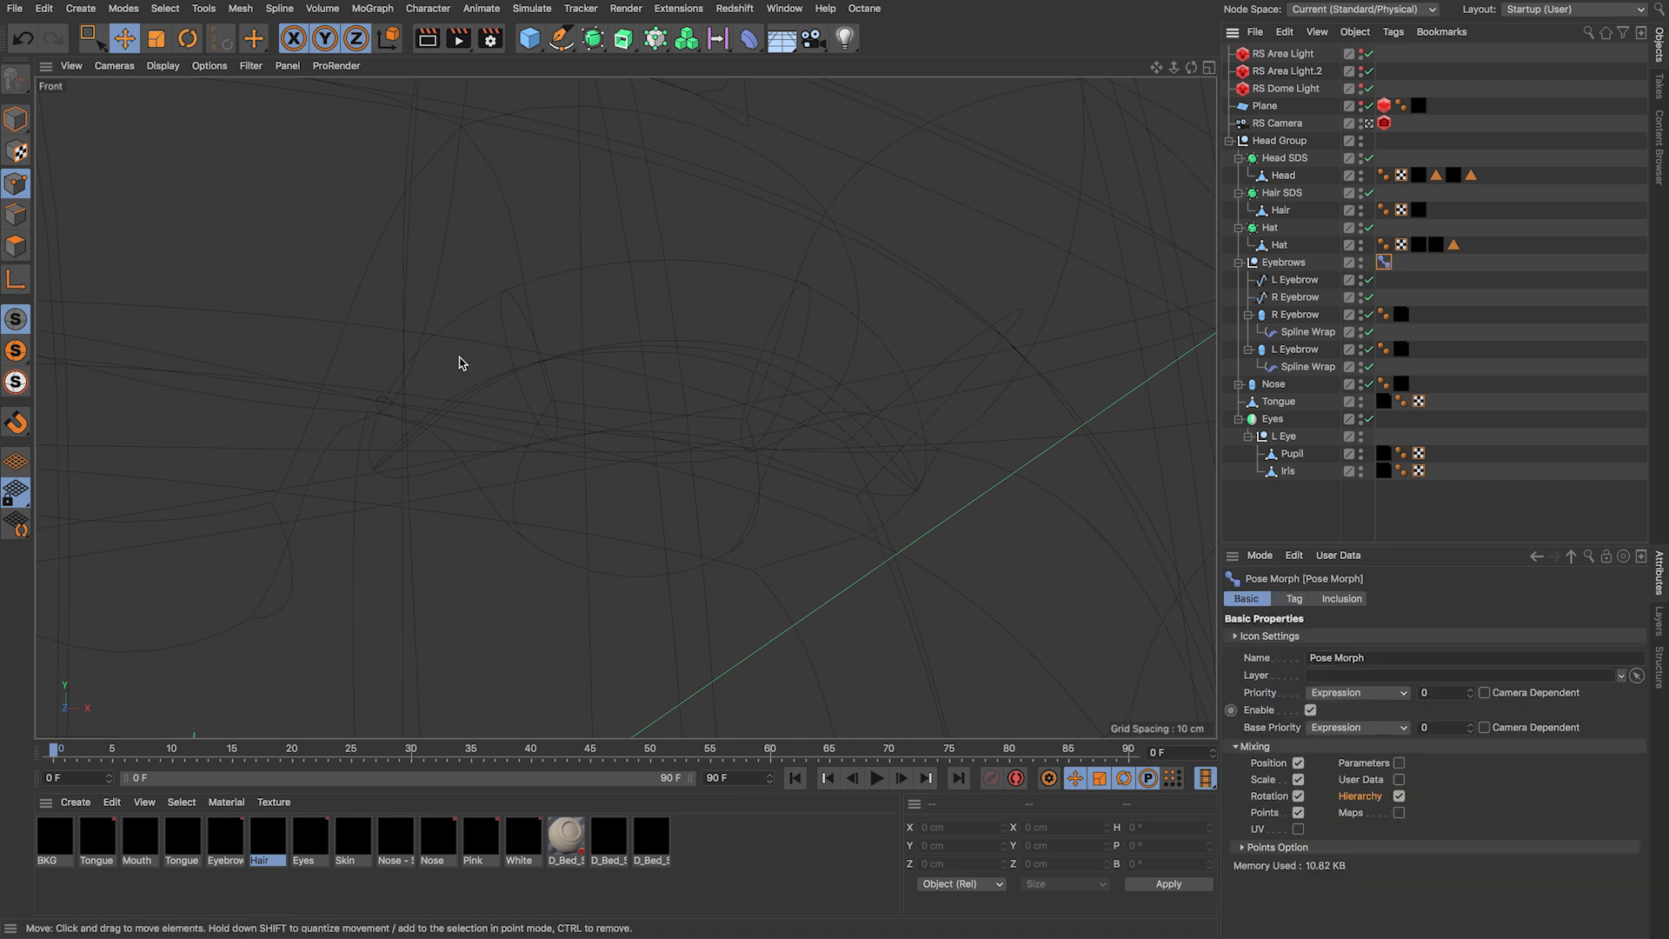
{"action": "left_click", "coordinate": [1288, 282]}
{"action": "left_click_drag", "start_coordinate": [537, 346], "coordinate": [548, 347]}
{"action": "left_click", "coordinate": [917, 495]}
{"action": "left_click_drag", "start_coordinate": [874, 436], "coordinate": [885, 447]}
{"action": "left_click", "coordinate": [373, 471]}
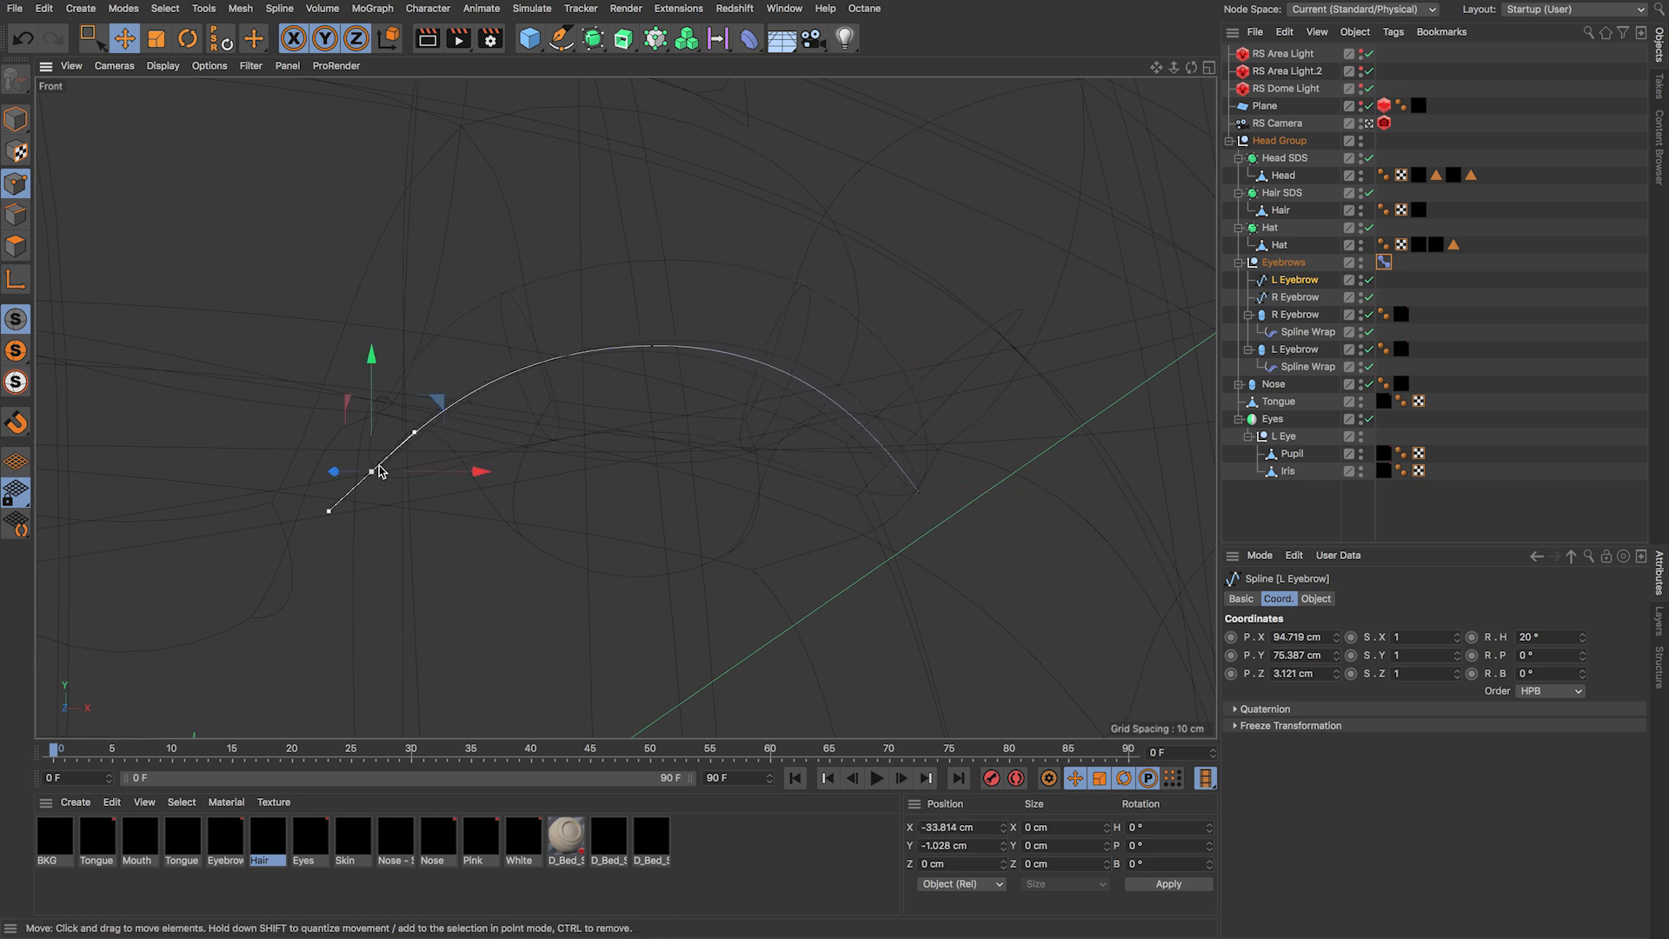
{"action": "left_click_drag", "start_coordinate": [413, 430], "coordinate": [410, 426]}
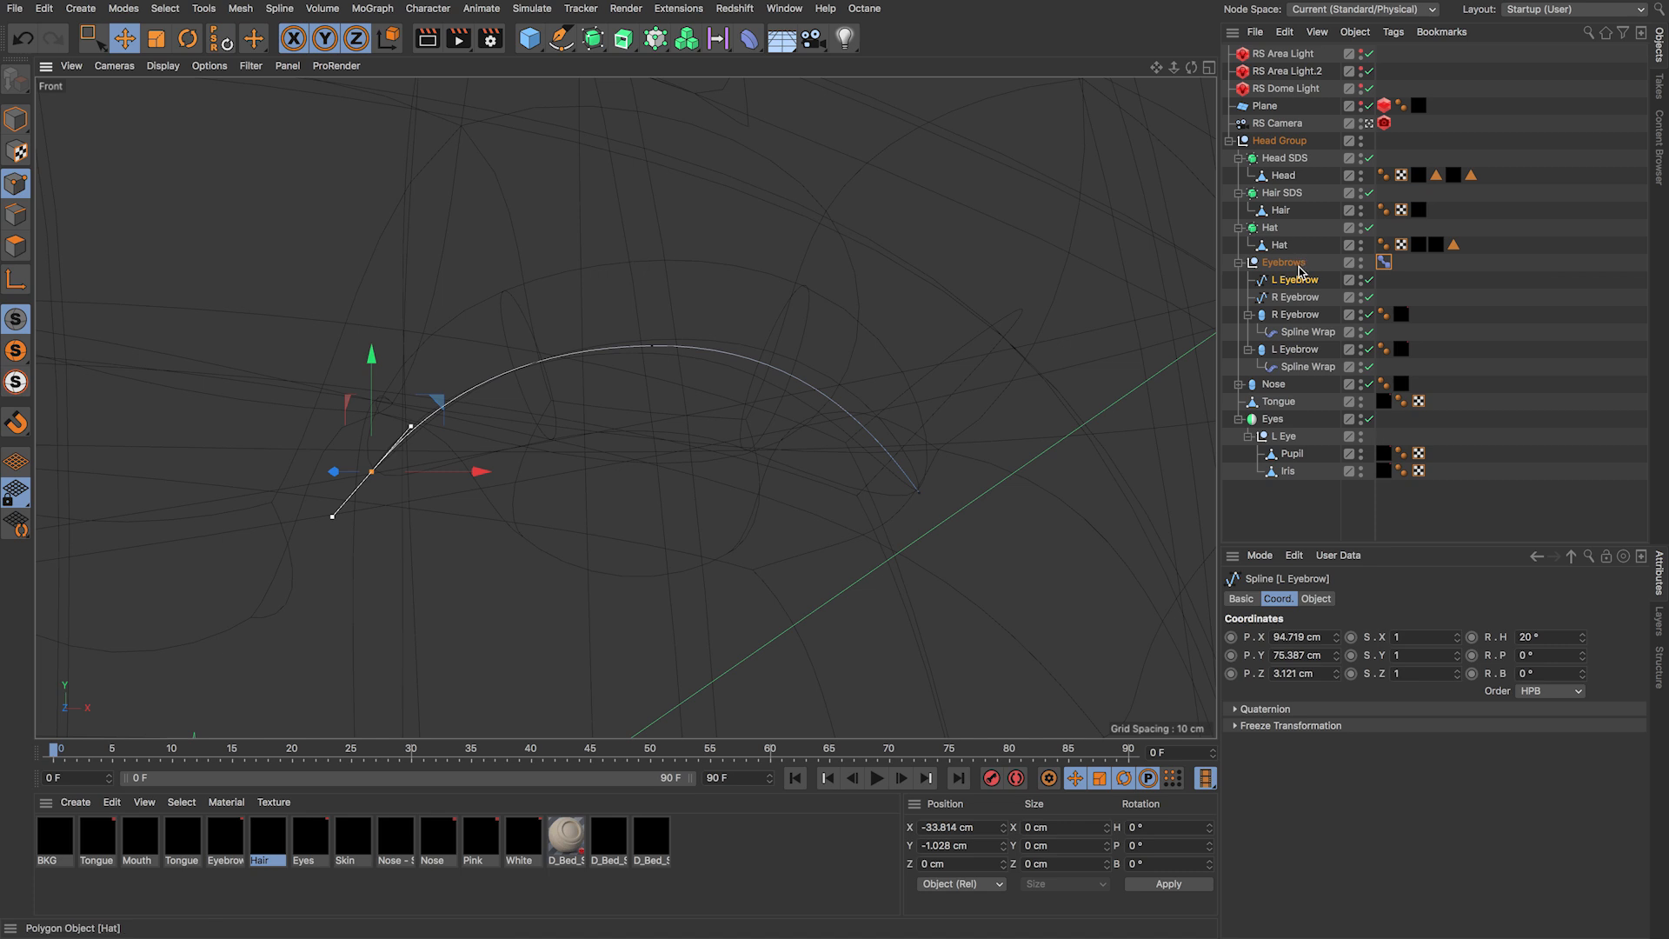
Step: Test the L Eyebrow Up slider in the Pose Morph tag's Animate mode with the head in the Perspective view and return to Edit mode
{"action": "left_click", "coordinate": [1384, 262]}
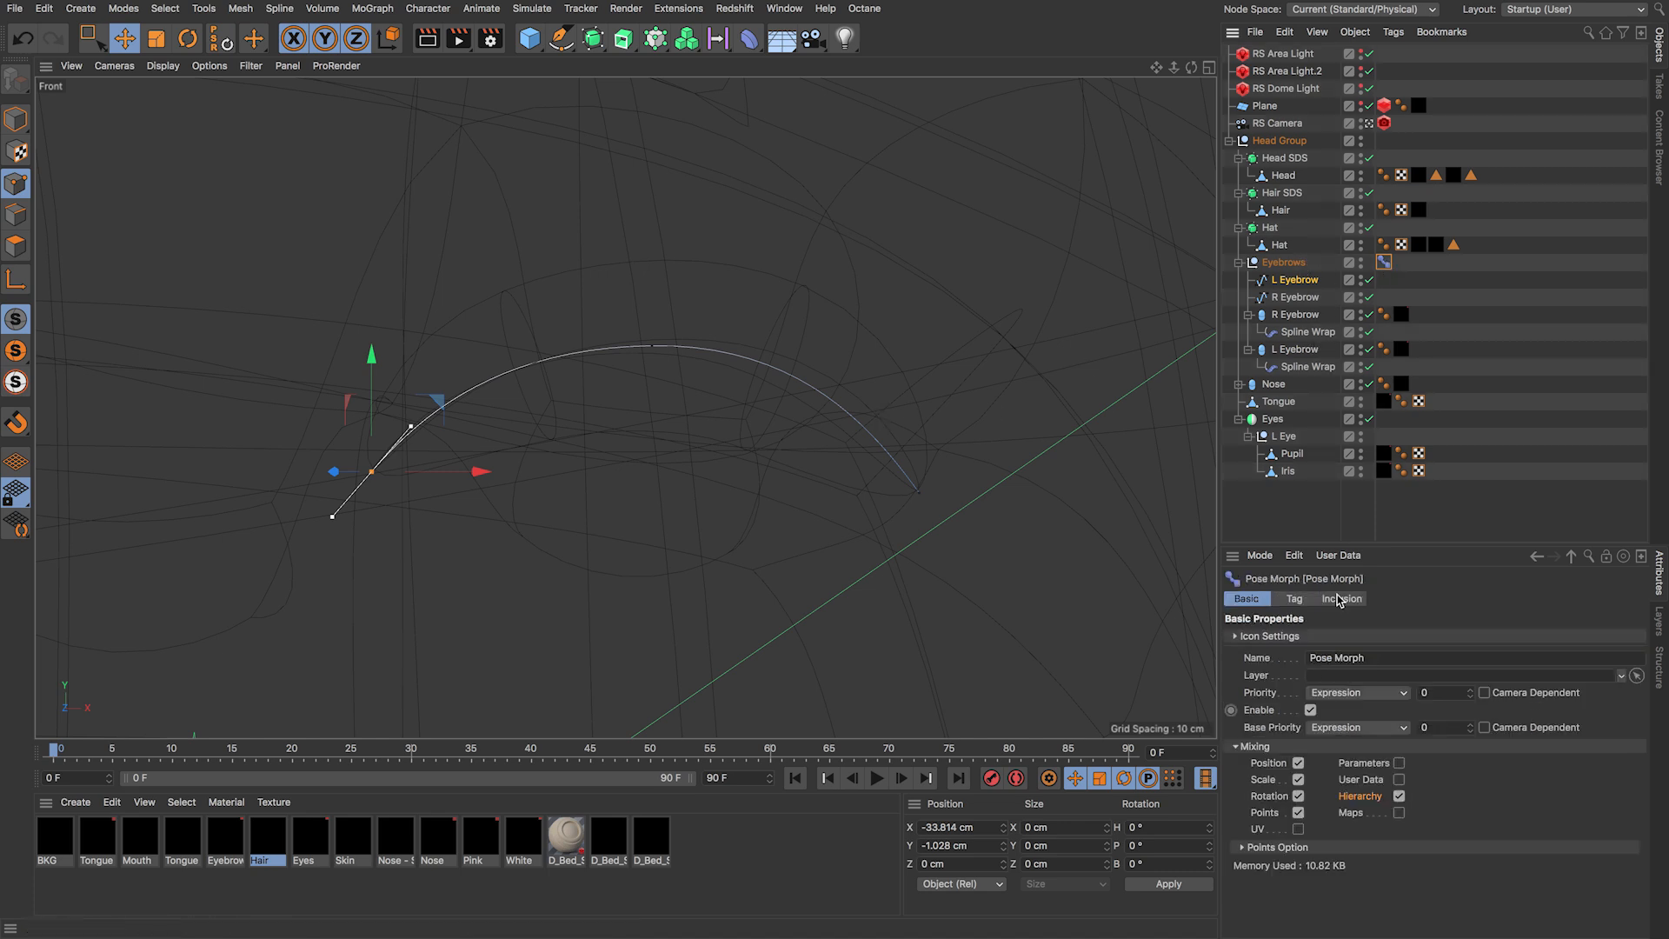
{"action": "middle_click", "coordinate": [491, 91]}
{"action": "middle_click", "coordinate": [496, 85]}
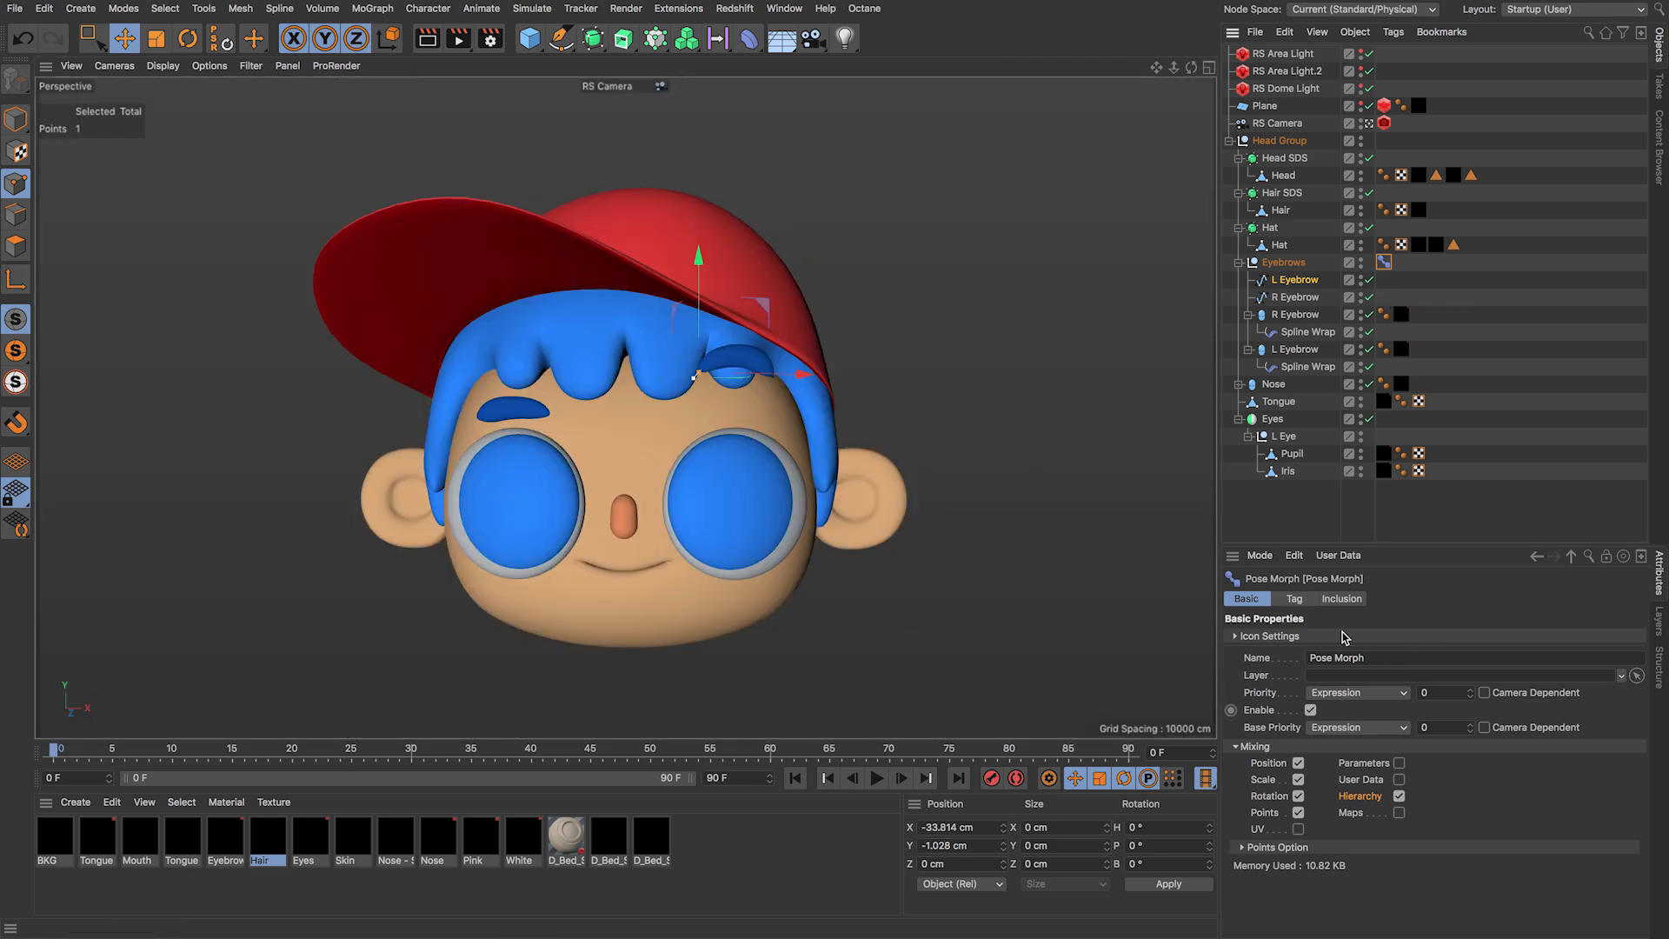
{"action": "left_click", "coordinate": [1315, 603]}
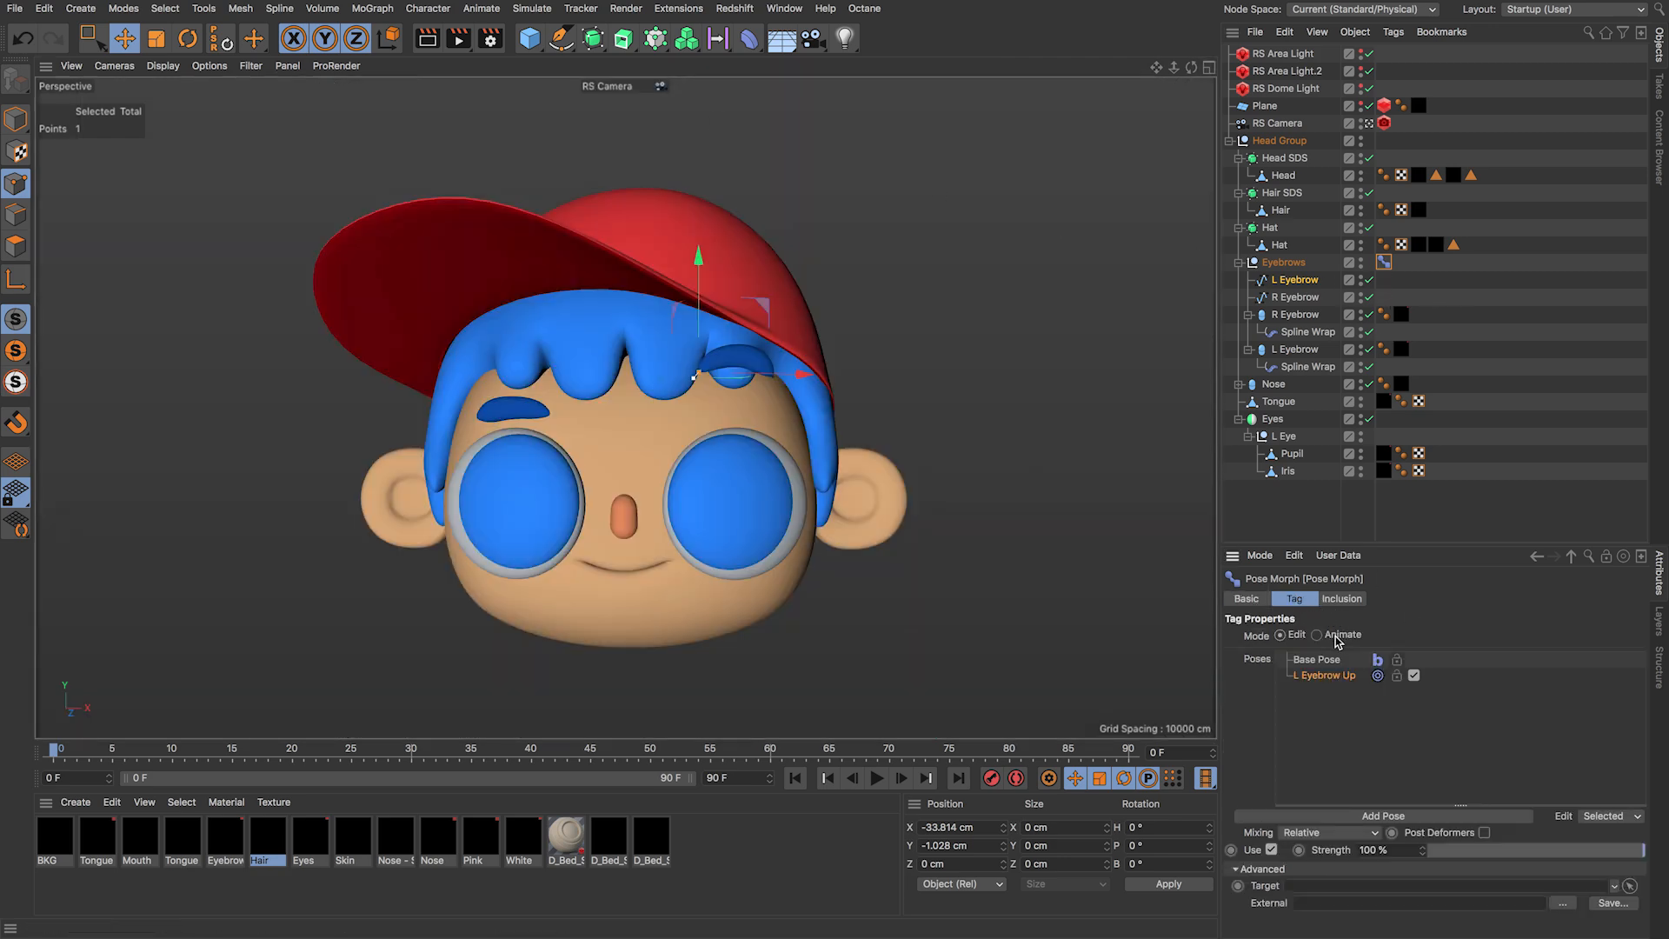
{"action": "left_click", "coordinate": [1318, 635]}
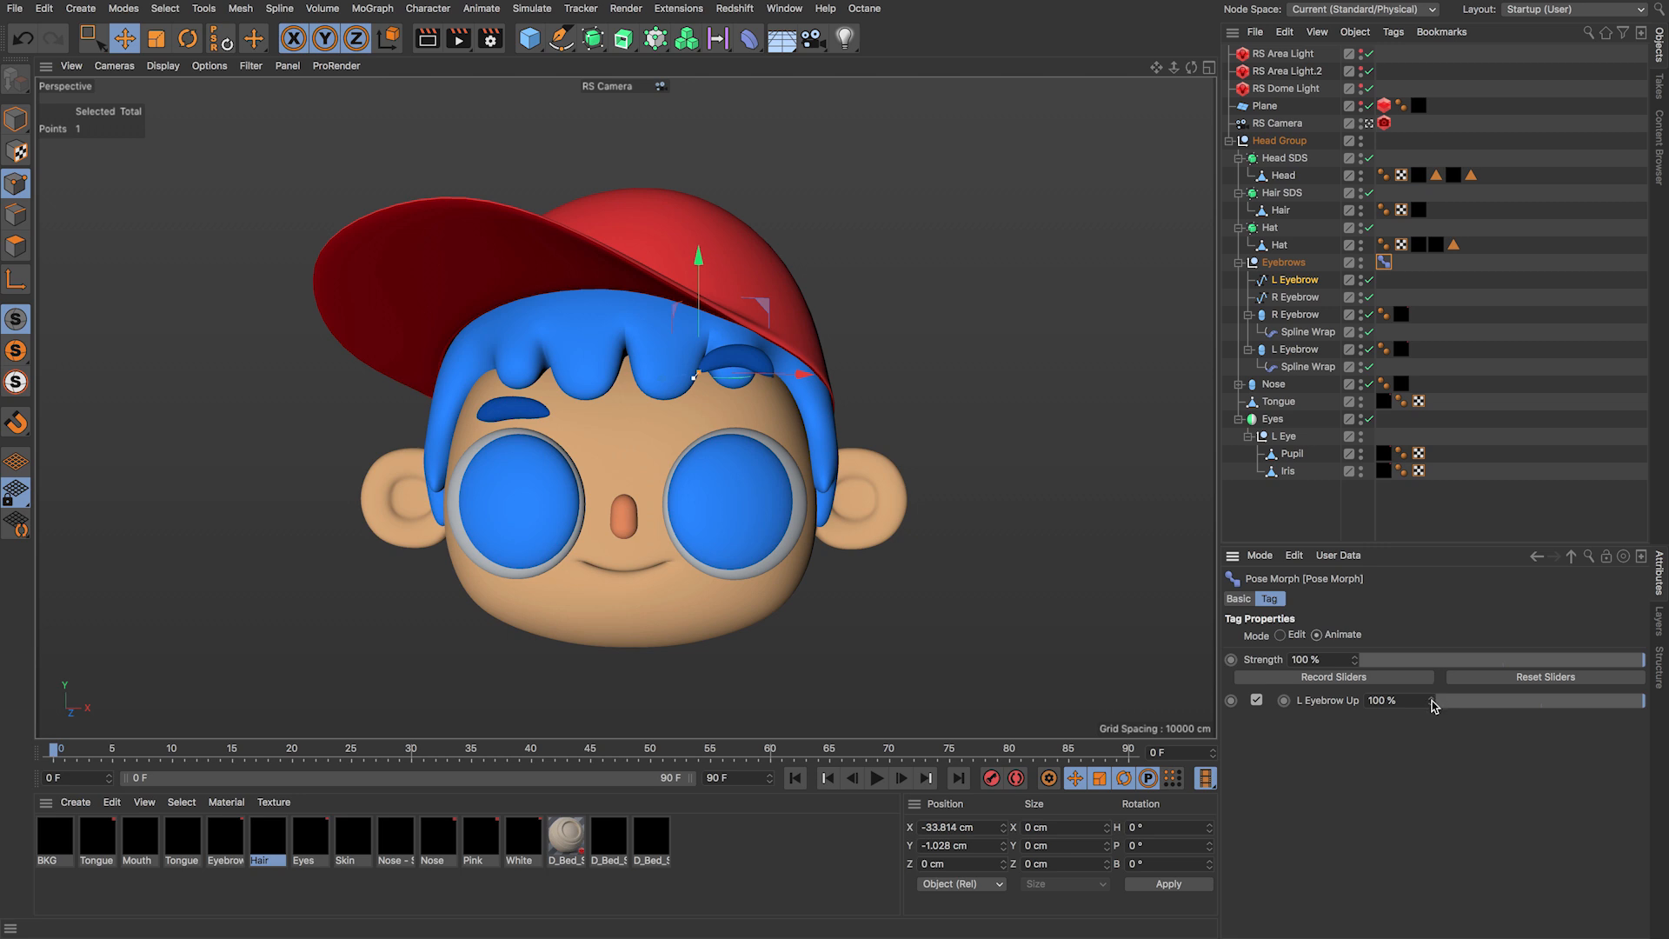
{"action": "left_click_drag", "start_coordinate": [1638, 706], "coordinate": [1336, 709]}
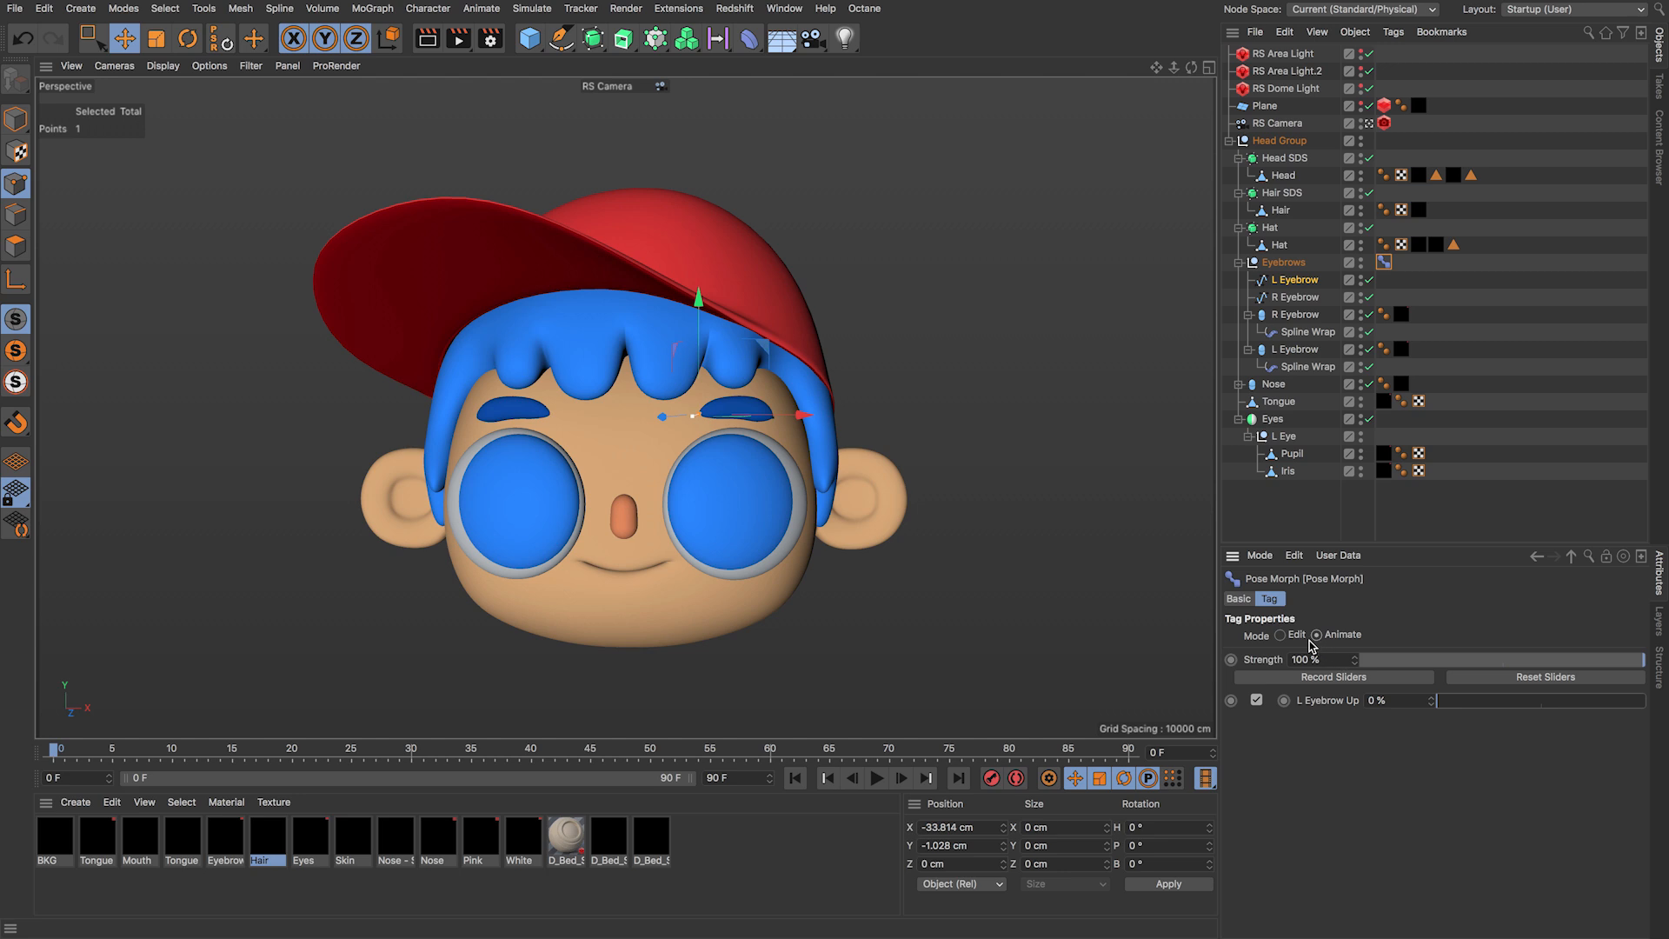
{"action": "left_click_drag", "start_coordinate": [1455, 701], "coordinate": [1532, 681]}
{"action": "left_click", "coordinate": [1296, 637]}
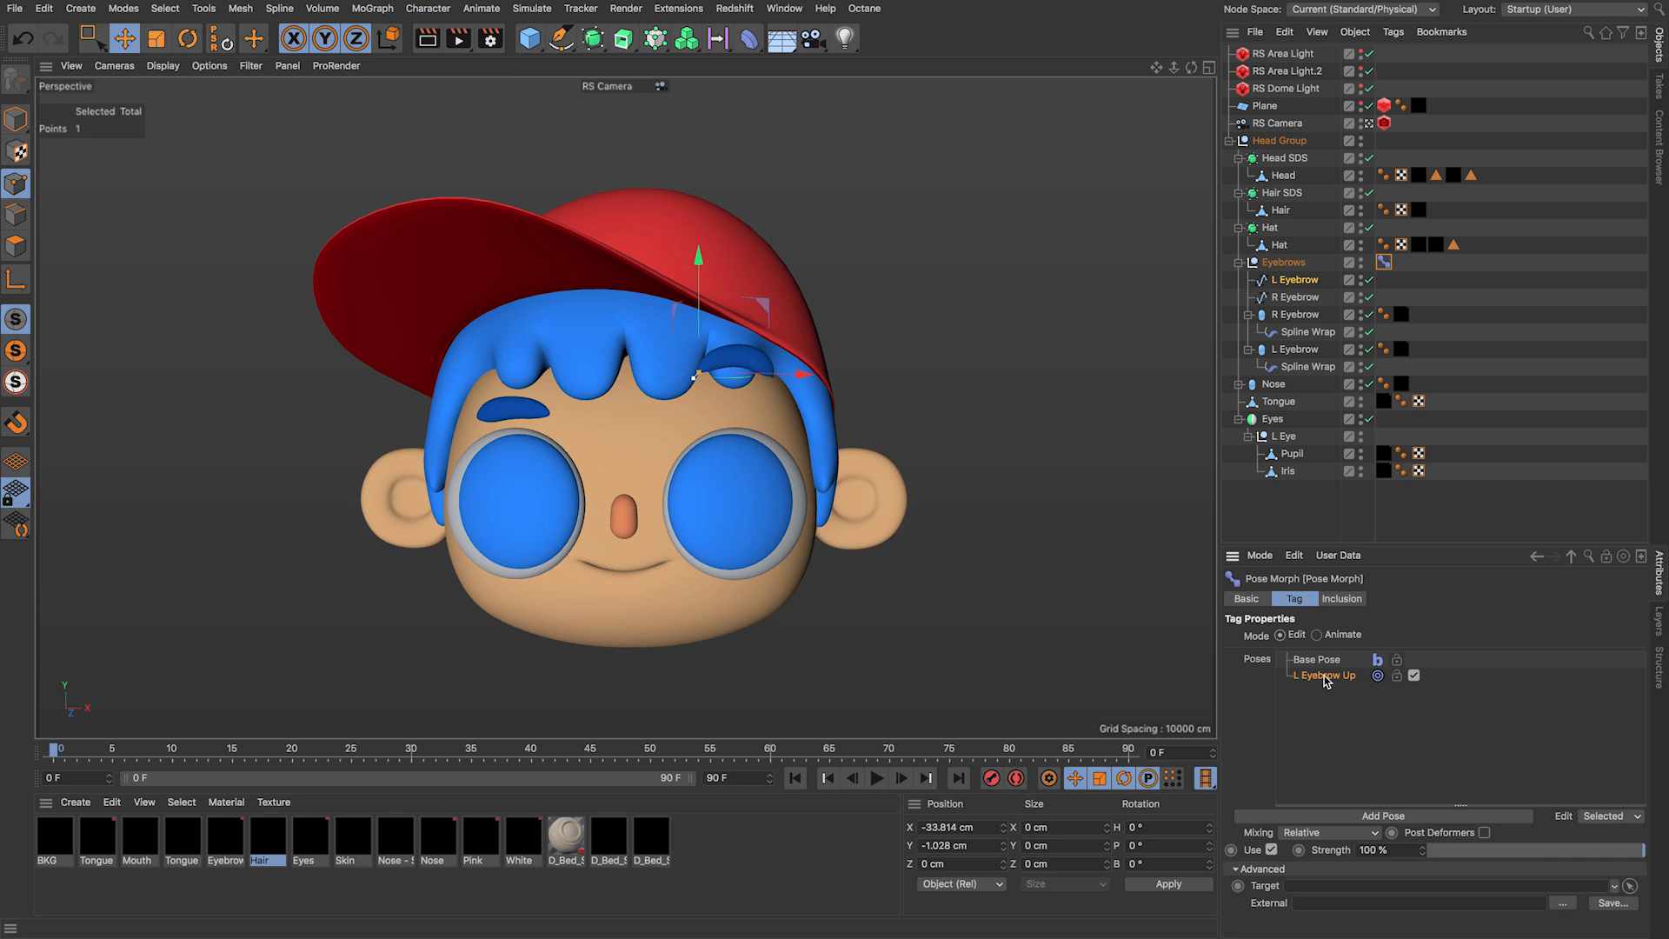
Step: Add a new pose to the Eyebrows Pose Morph tag and name it R Eyebrow Up
{"action": "left_click", "coordinate": [1388, 817]}
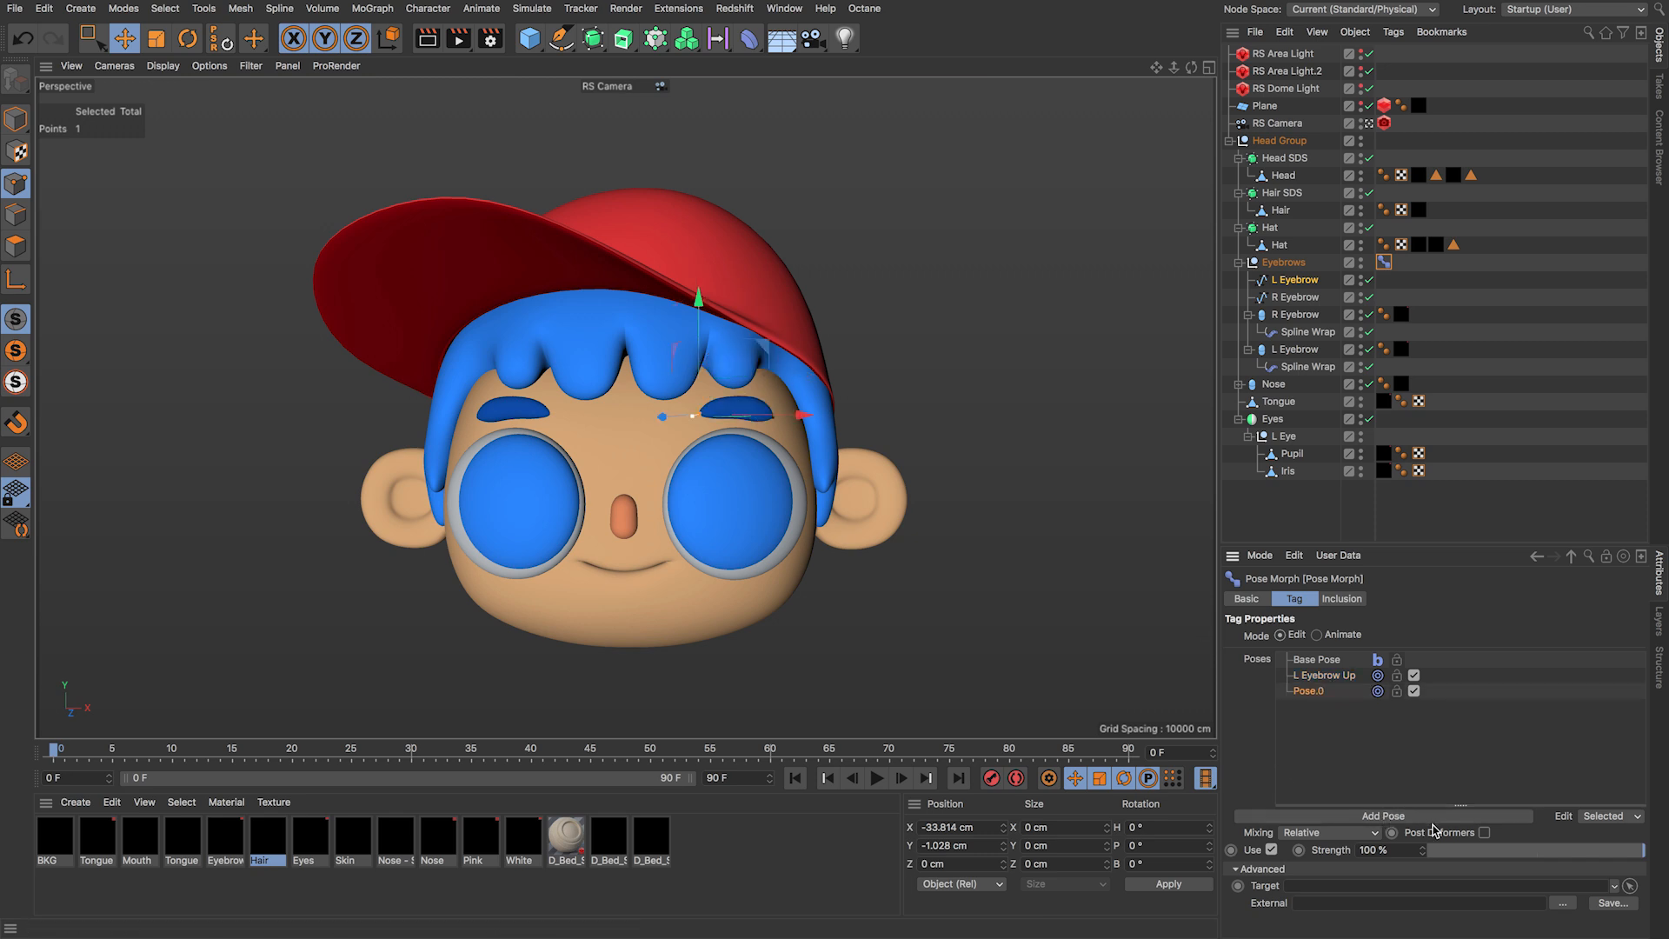
{"action": "double_click", "coordinate": [1317, 693]}
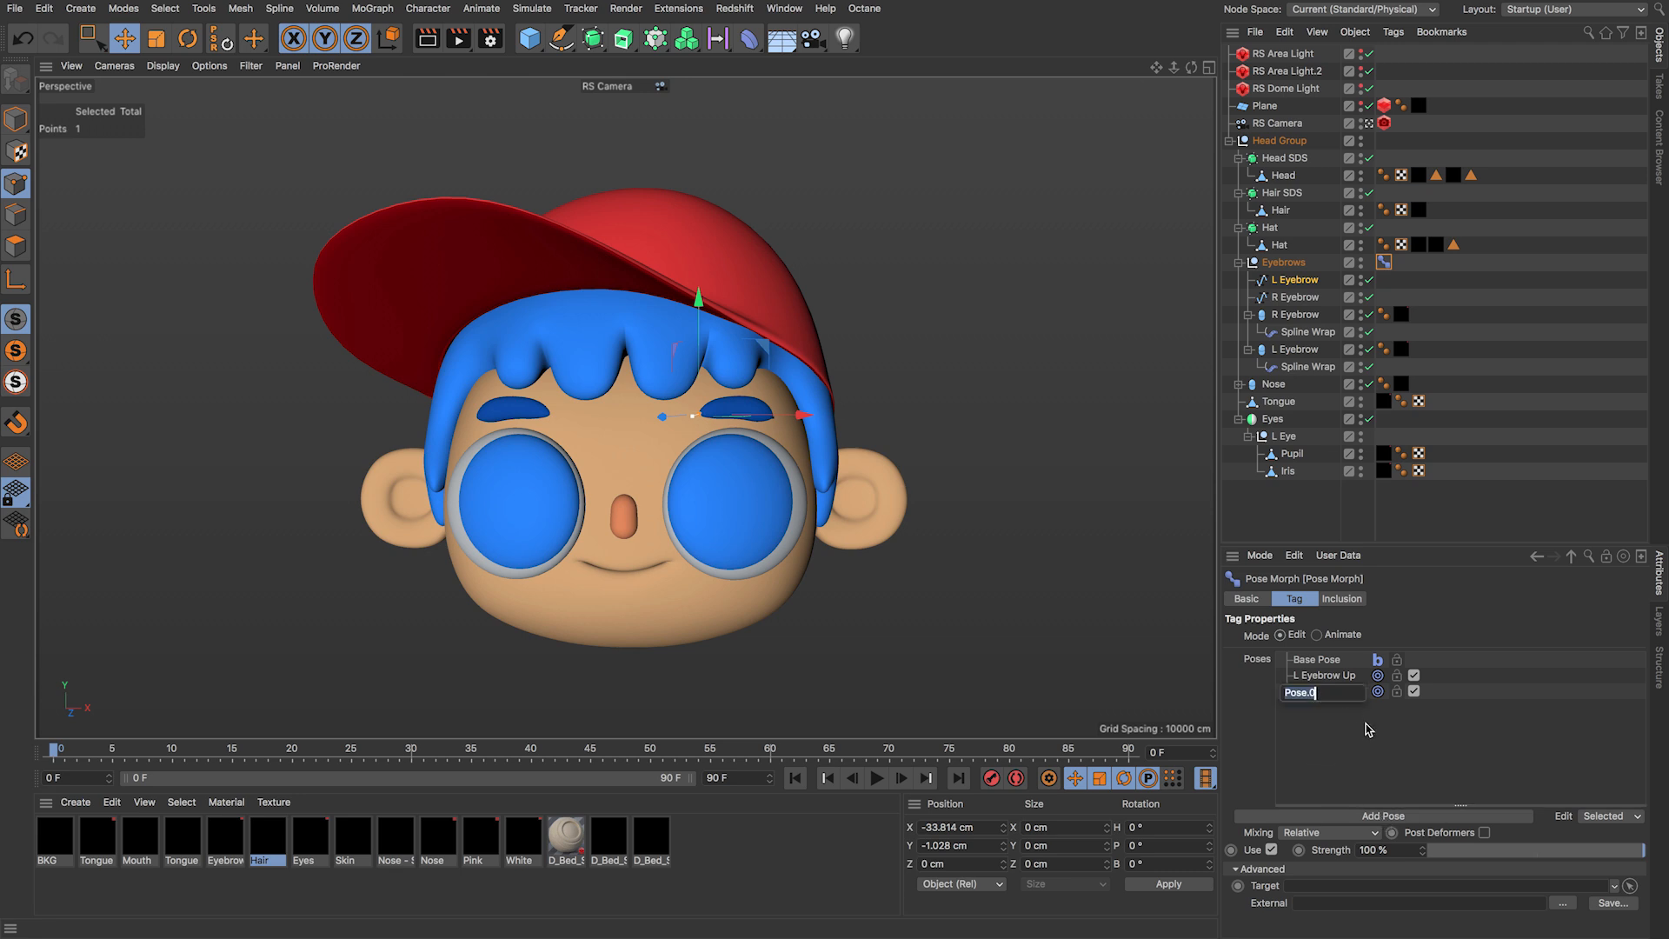
{"action": "type", "text": "R eye"}
{"action": "key", "text": "BackSpace"}
{"action": "key", "text": "BackSpace"}
{"action": "key", "text": "BackSpace"}
{"action": "type", "text": "Eyebrow Up"}
{"action": "key", "text": "Return"}
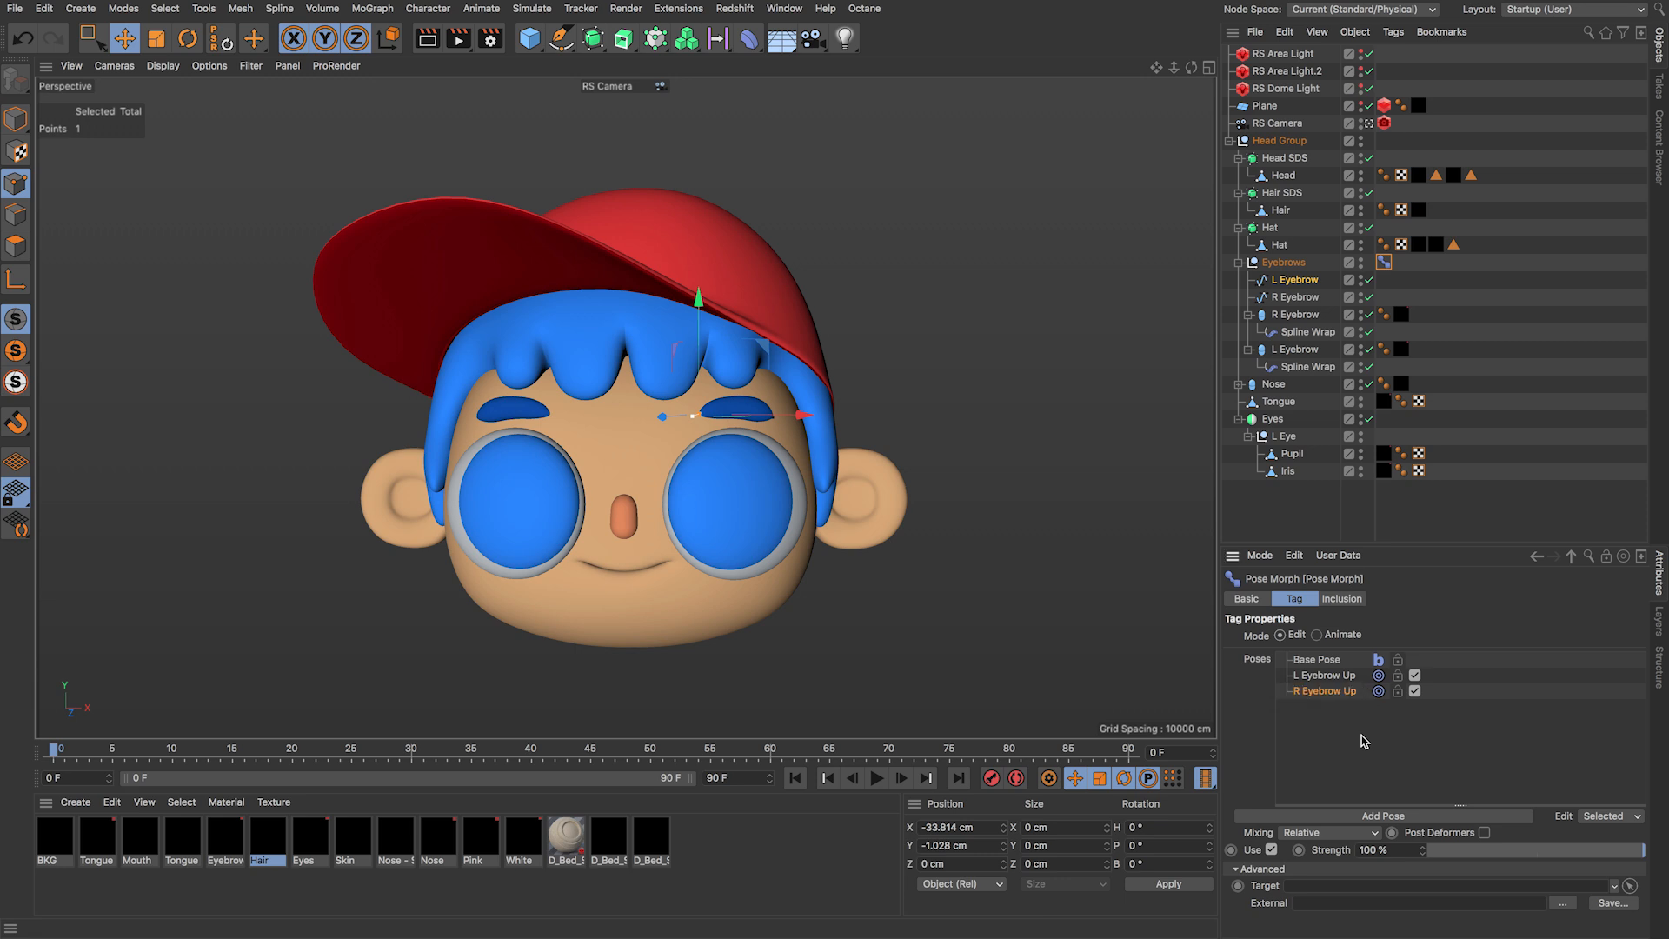
Step: Move the whole R Eyebrow spline straight up in Model mode to a Y position of about 75 cm
{"action": "left_click", "coordinate": [1297, 298]}
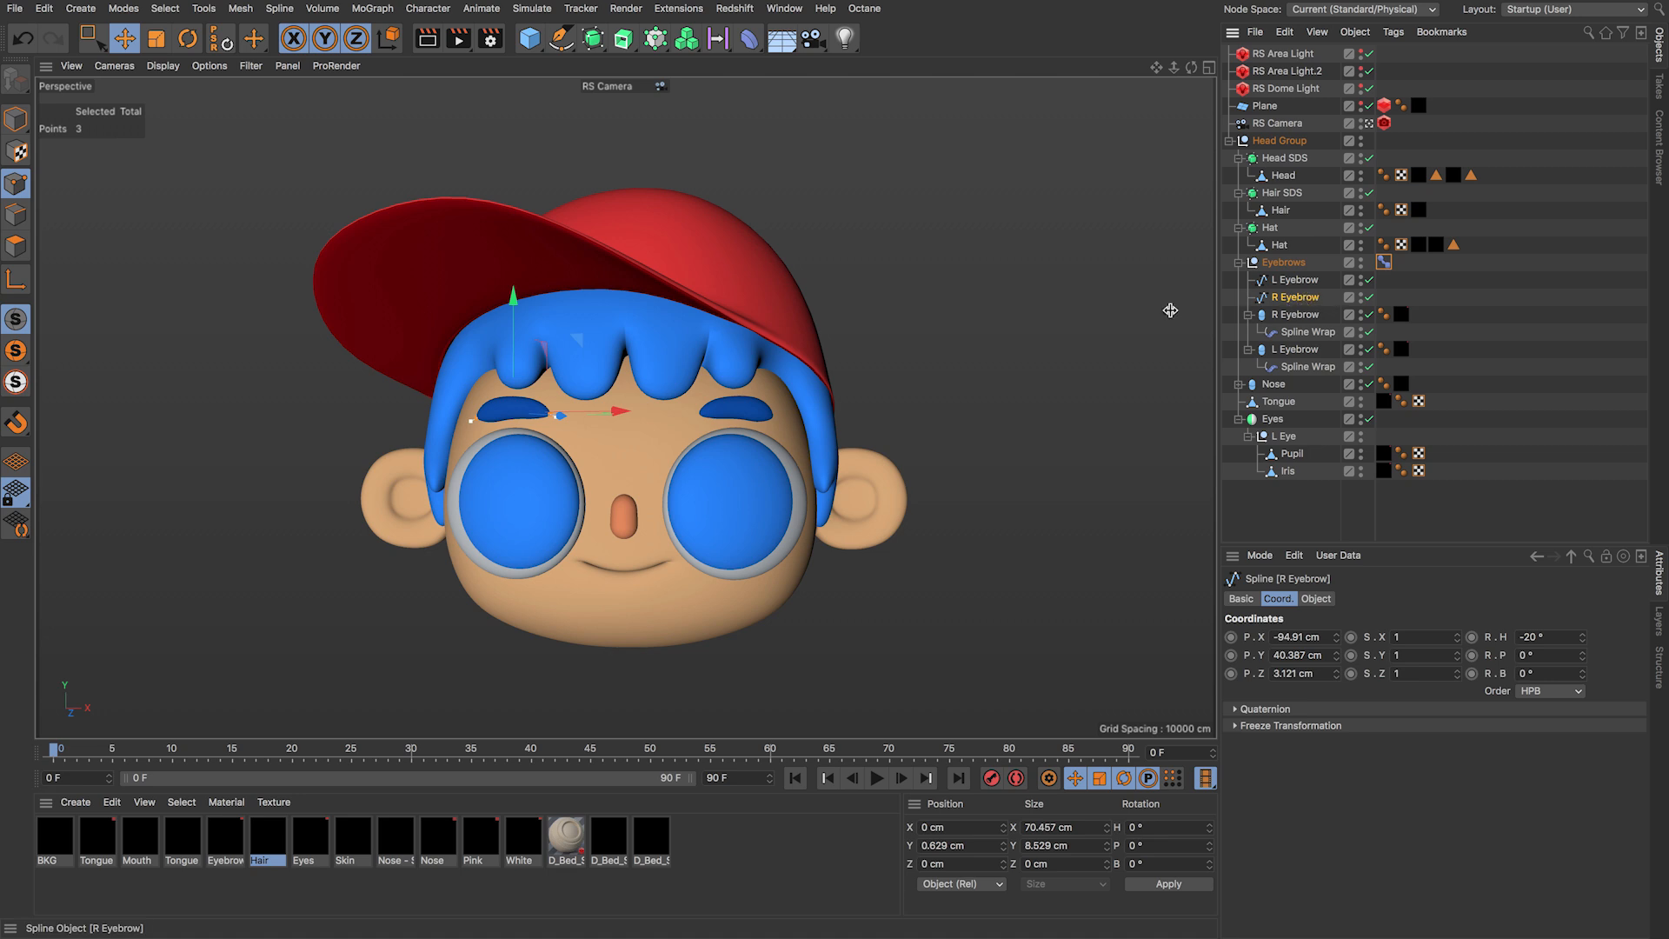
{"action": "left_click", "coordinate": [19, 123]}
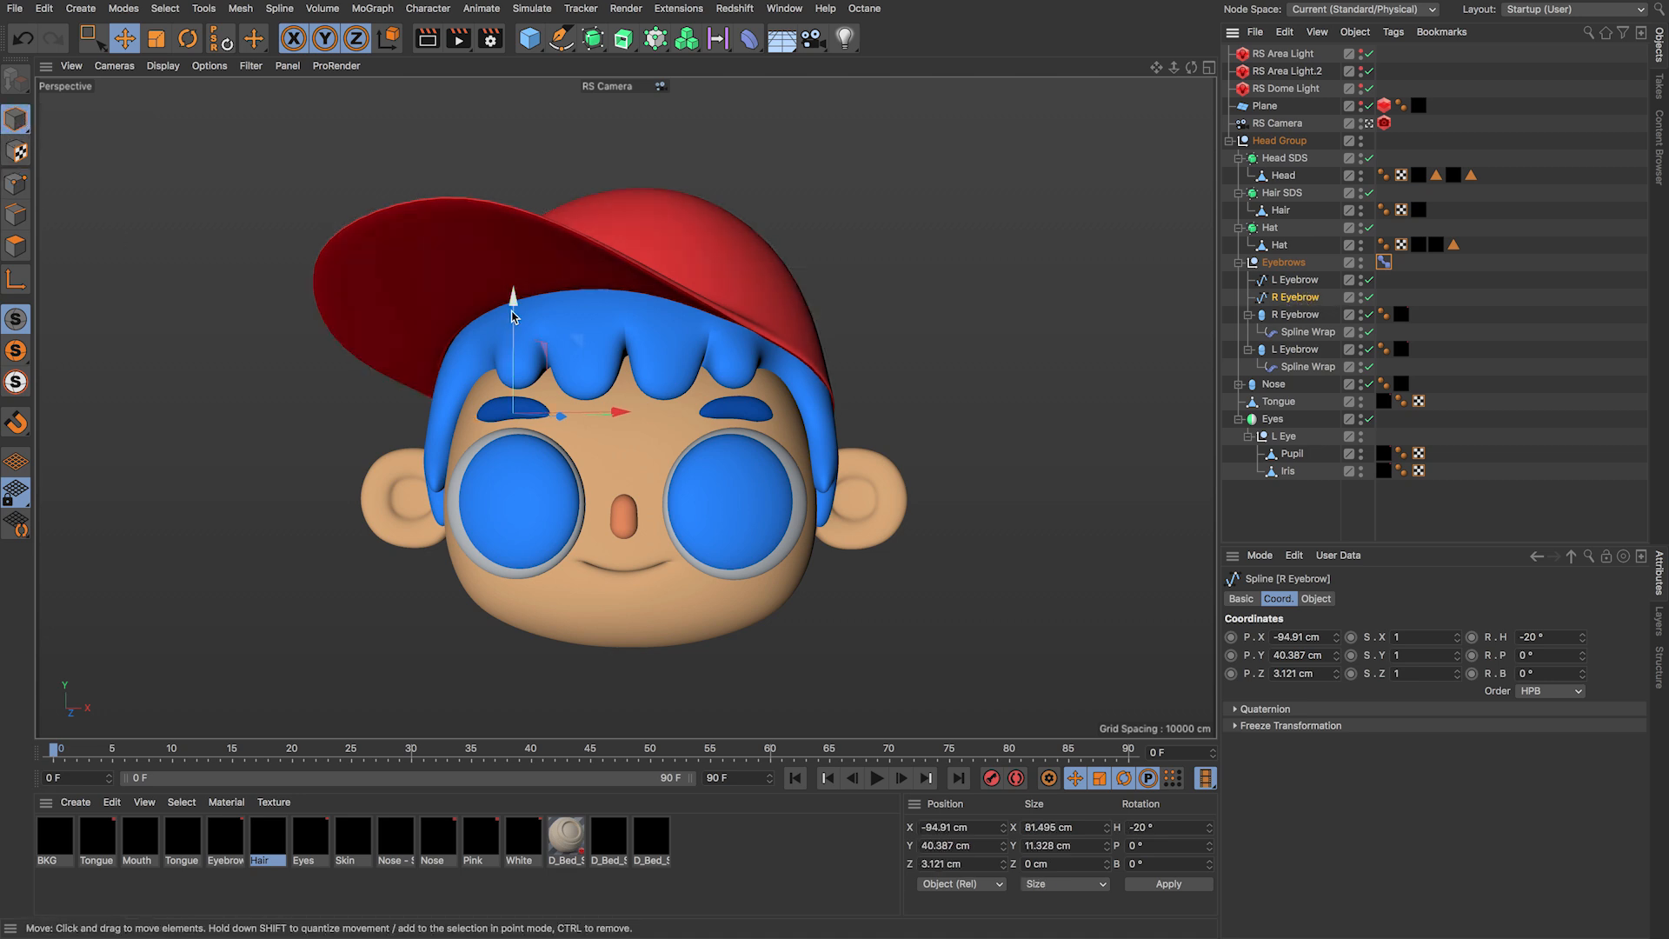
{"action": "left_click_drag", "start_coordinate": [515, 311], "coordinate": [514, 273]}
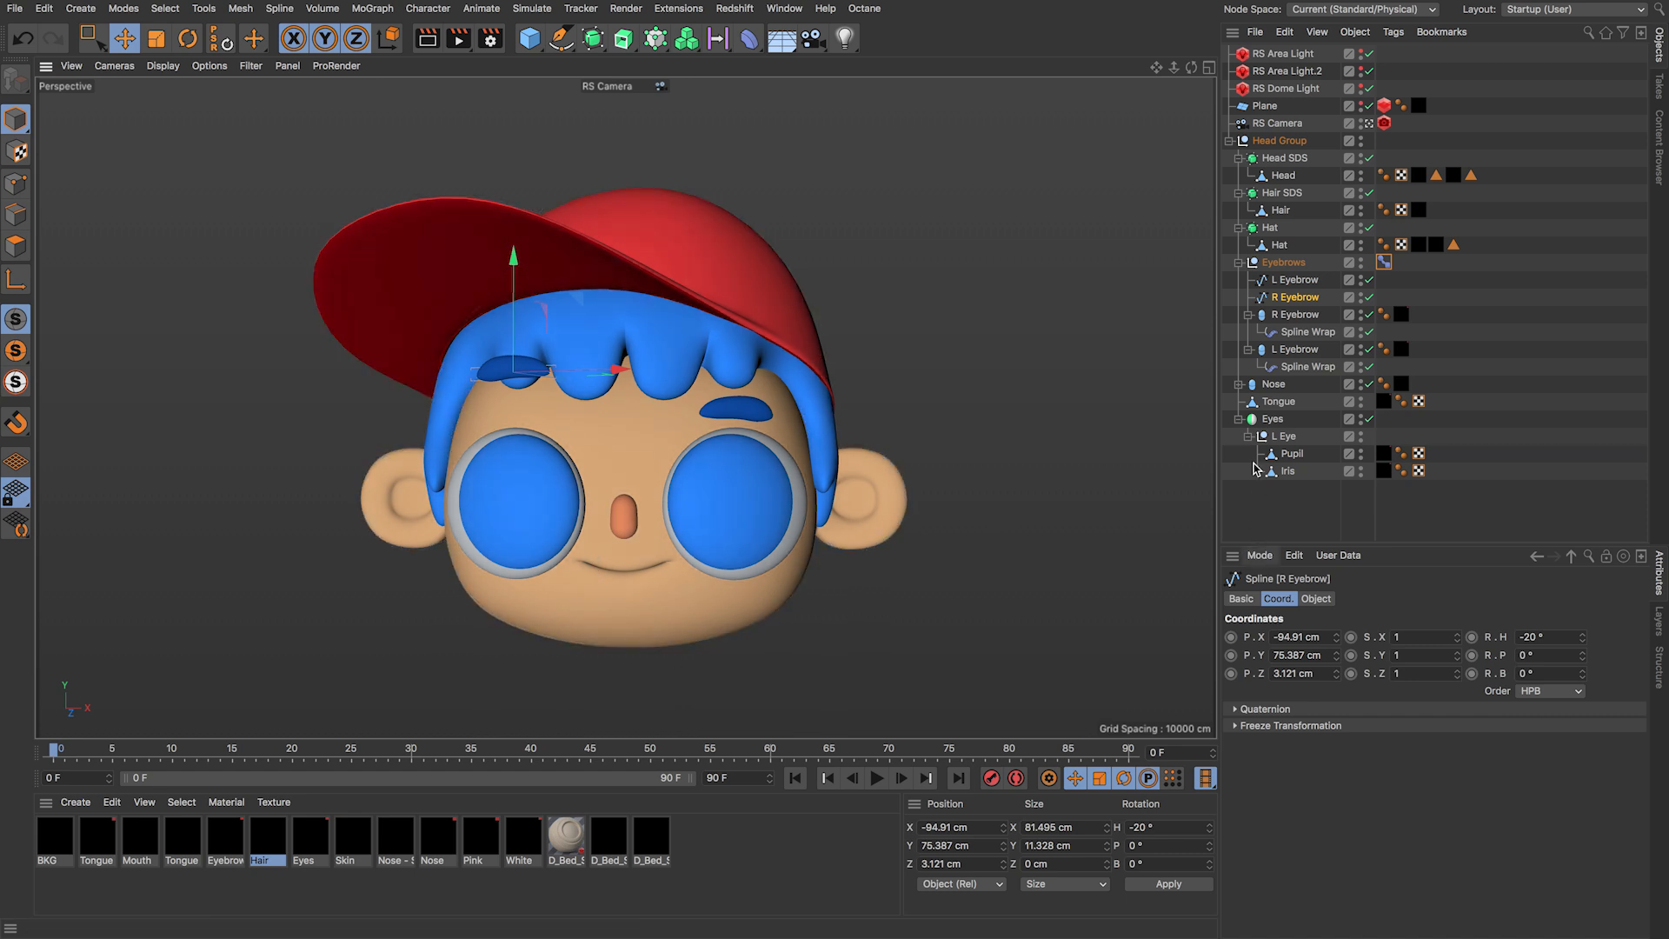
{"action": "key", "text": "Return"}
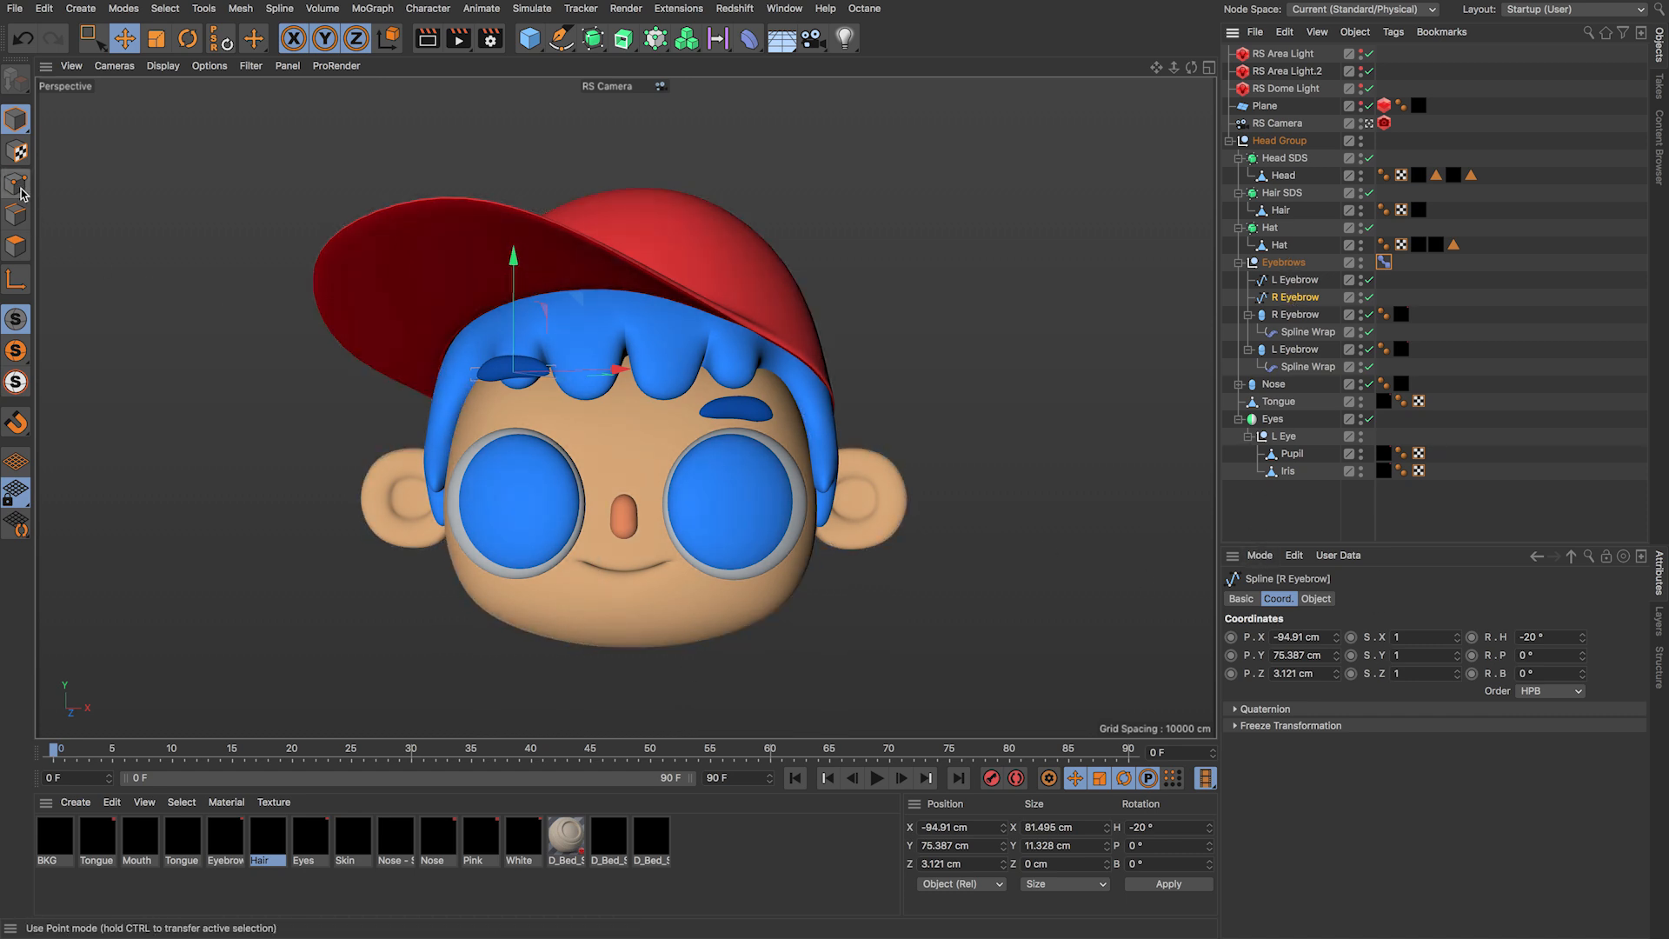
Step: In Point mode in the Front view, raise the R Eyebrow spline's middle point and lengthen its tangents to form an arch
{"action": "left_click", "coordinate": [1209, 67]}
{"action": "left_click", "coordinate": [1209, 406]}
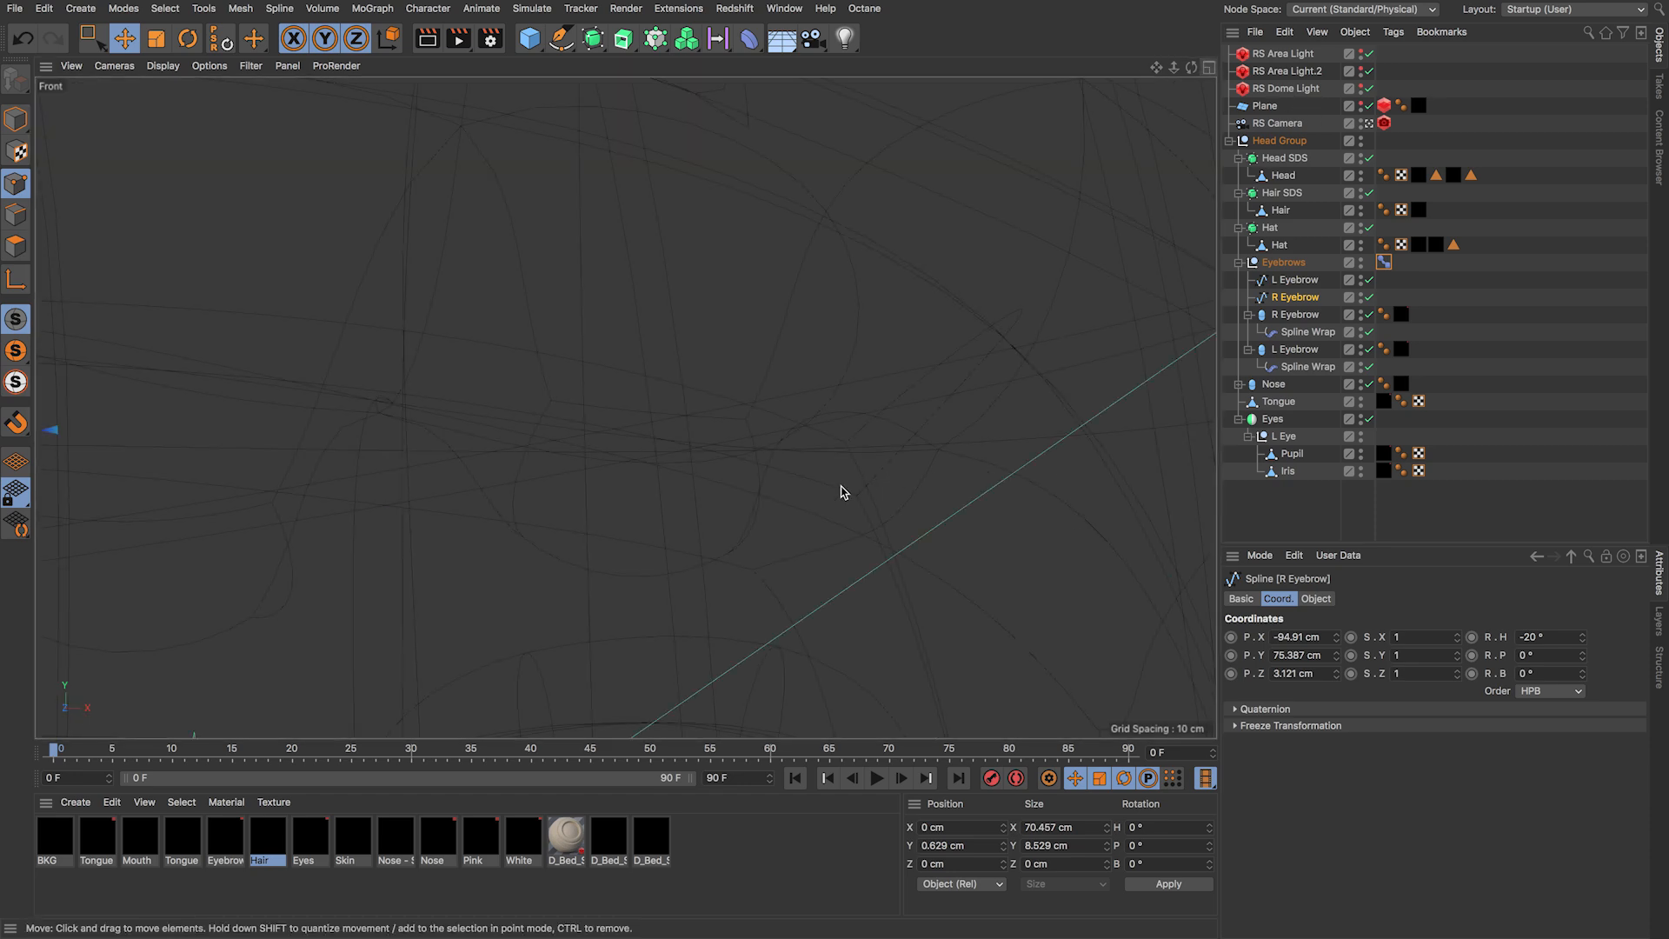
{"action": "right_click_drag", "start_coordinate": [762, 516], "coordinate": [605, 576], "text": "alt"}
{"action": "mouse_move", "coordinate": [605, 576]}
{"action": "middle_mouse_down", "text": "alt"}
{"action": "mouse_move", "coordinate": [637, 517]}
{"action": "mouse_move", "coordinate": [599, 557]}
{"action": "middle_mouse_up", "text": "alt"}
{"action": "scroll", "coordinate": [648, 492], "scroll_direction": "up", "scroll_amount": 10}
{"action": "left_click", "coordinate": [577, 414]}
{"action": "left_click", "coordinate": [630, 374]}
{"action": "left_click_drag", "start_coordinate": [630, 334], "coordinate": [629, 313]}
{"action": "right_click_drag", "start_coordinate": [614, 350], "coordinate": [679, 350], "text": "alt"}
{"action": "left_click_drag", "start_coordinate": [655, 295], "coordinate": [655, 281]}
{"action": "left_click_drag", "start_coordinate": [561, 338], "coordinate": [533, 331]}
Step: Steepen the tangents at both end points of the R Eyebrow spline to round the arch
{"action": "left_click", "coordinate": [378, 467]}
{"action": "left_click_drag", "start_coordinate": [422, 451], "coordinate": [423, 421]}
{"action": "left_click", "coordinate": [913, 448]}
{"action": "left_click_drag", "start_coordinate": [875, 433], "coordinate": [853, 386]}
Step: Raise the R Eyebrow spline's middle point slightly more and shorten its tangents
{"action": "left_click", "coordinate": [652, 332]}
{"action": "left_click_drag", "start_coordinate": [651, 276], "coordinate": [652, 265]}
{"action": "left_click_drag", "start_coordinate": [534, 323], "coordinate": [560, 322]}
{"action": "left_click", "coordinate": [913, 448]}
{"action": "left_click_drag", "start_coordinate": [849, 386], "coordinate": [855, 387]}
{"action": "key", "text": "super+z"}
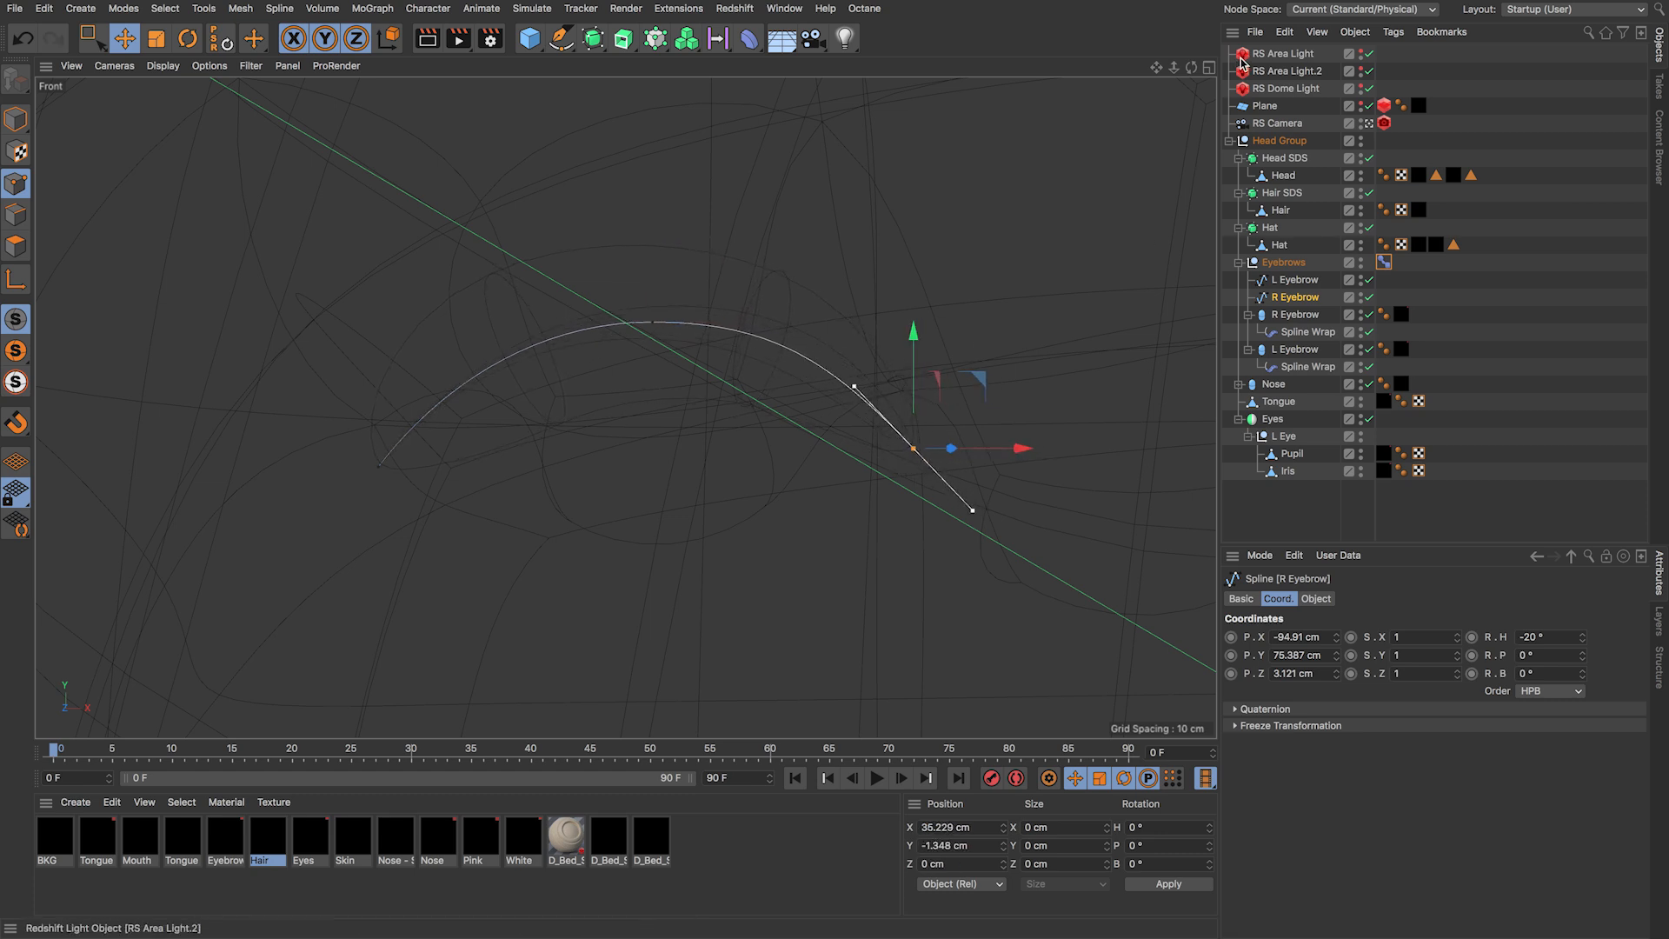
Step: In the Perspective view, test the R Eyebrow Up pose's Strength between 0% and 100% and compare it with the Base Pose and L Eyebrow Up
{"action": "left_click", "coordinate": [1209, 67]}
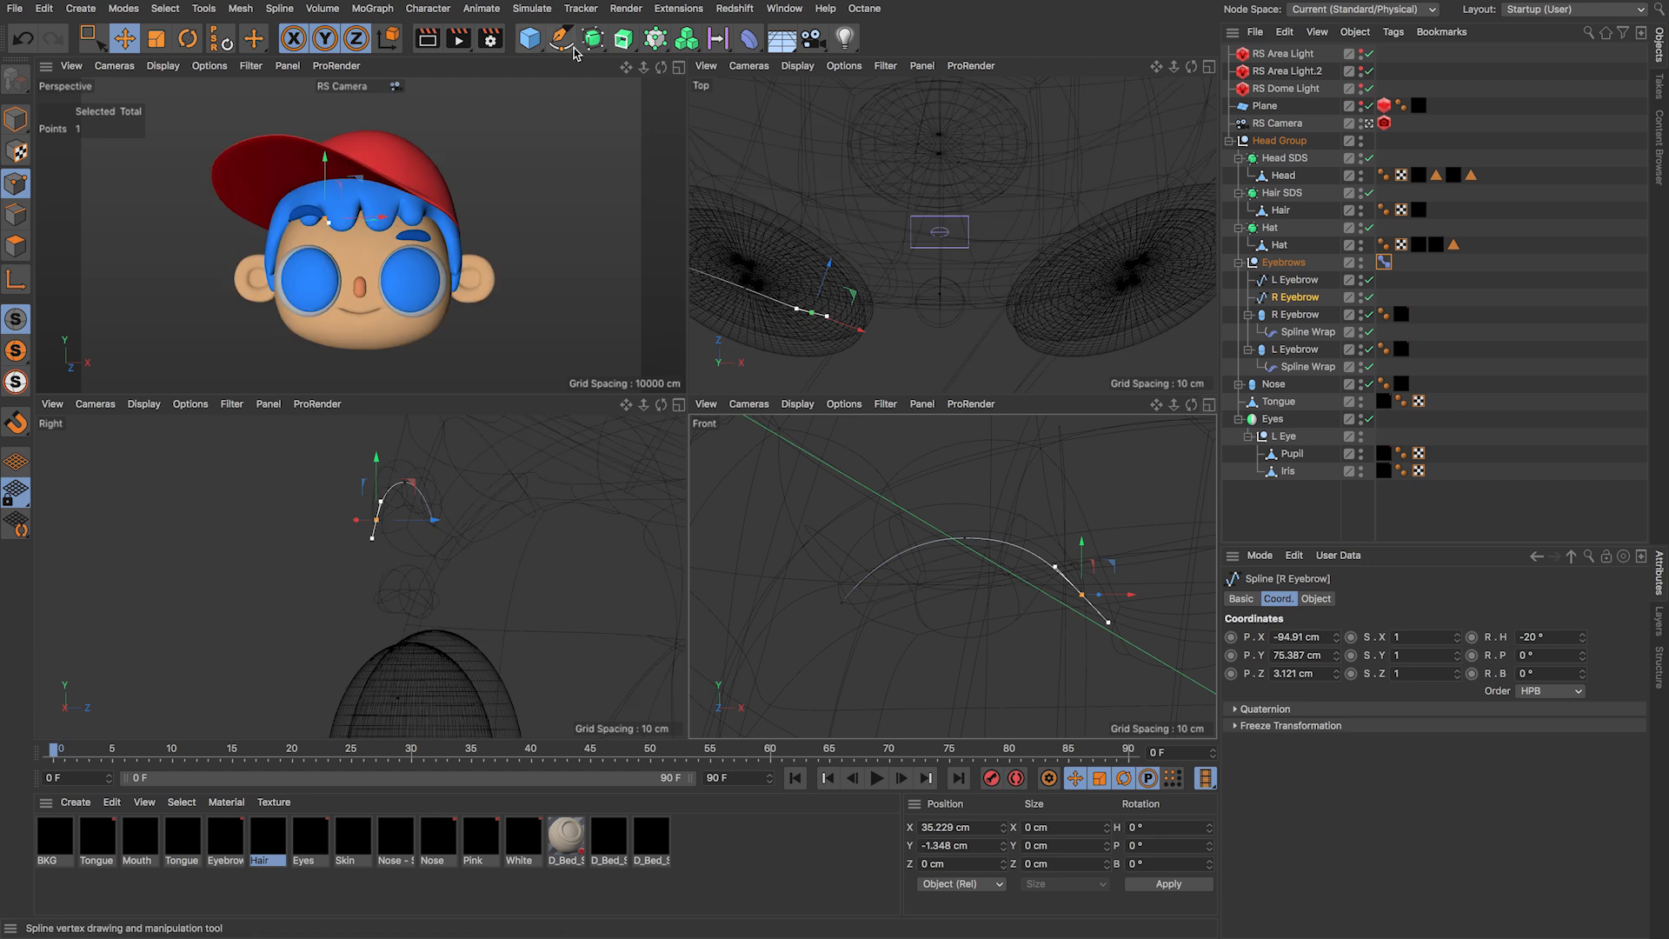
{"action": "left_click", "coordinate": [680, 68]}
{"action": "left_click", "coordinate": [1384, 262]}
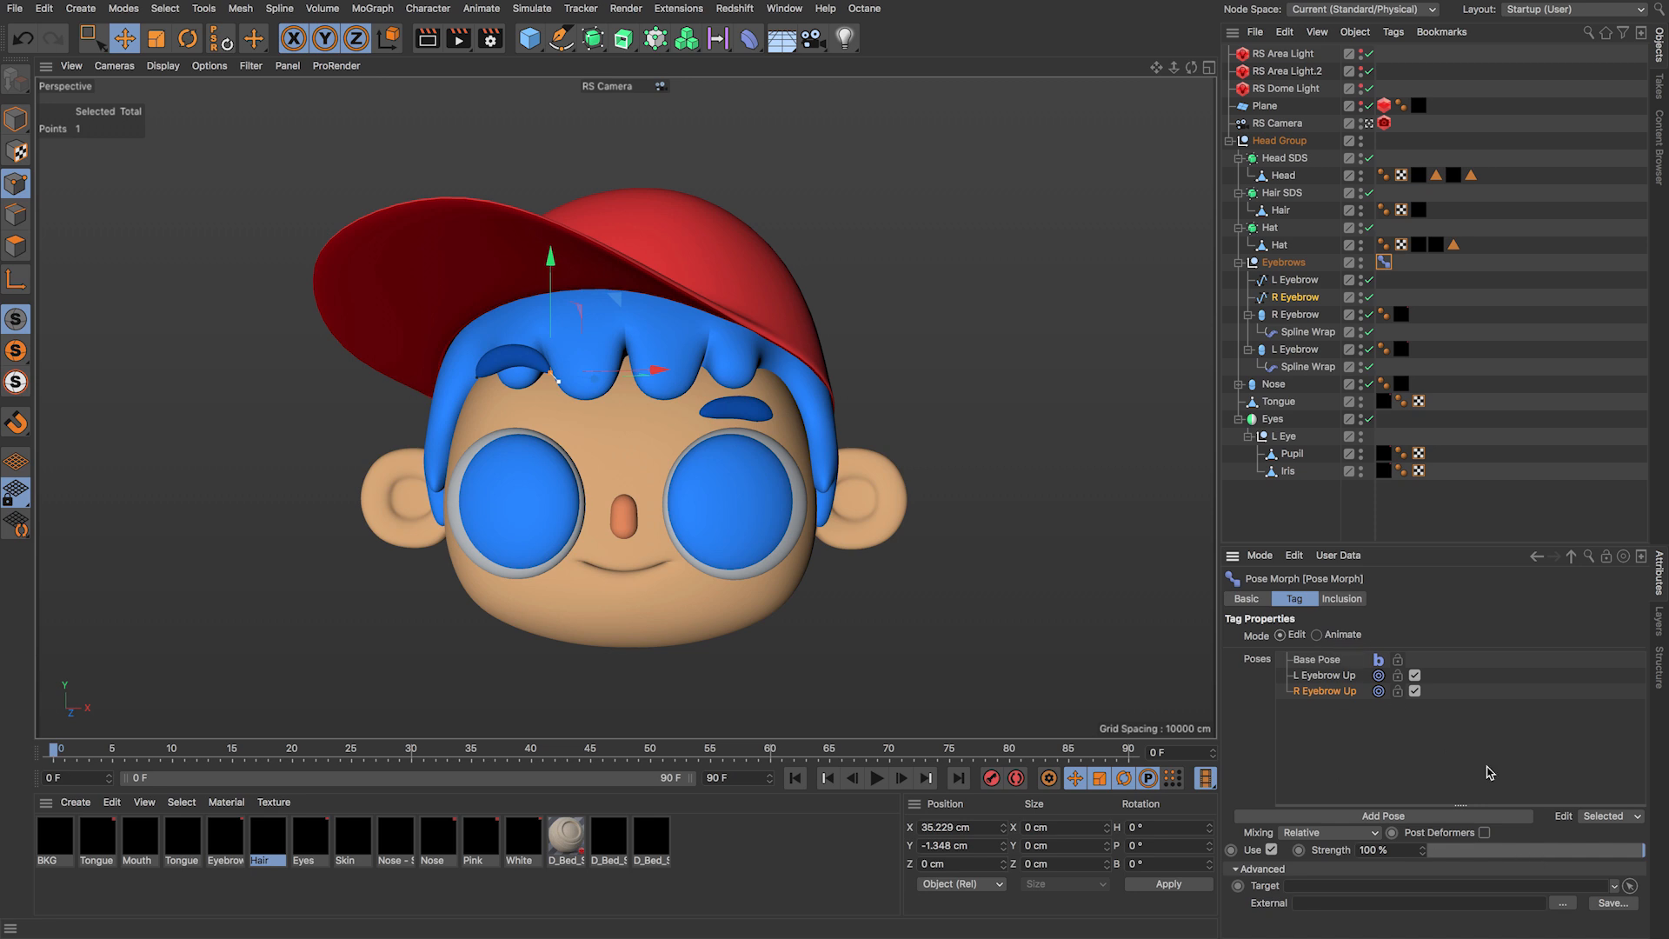
{"action": "left_click_drag", "start_coordinate": [1604, 852], "coordinate": [1645, 850]}
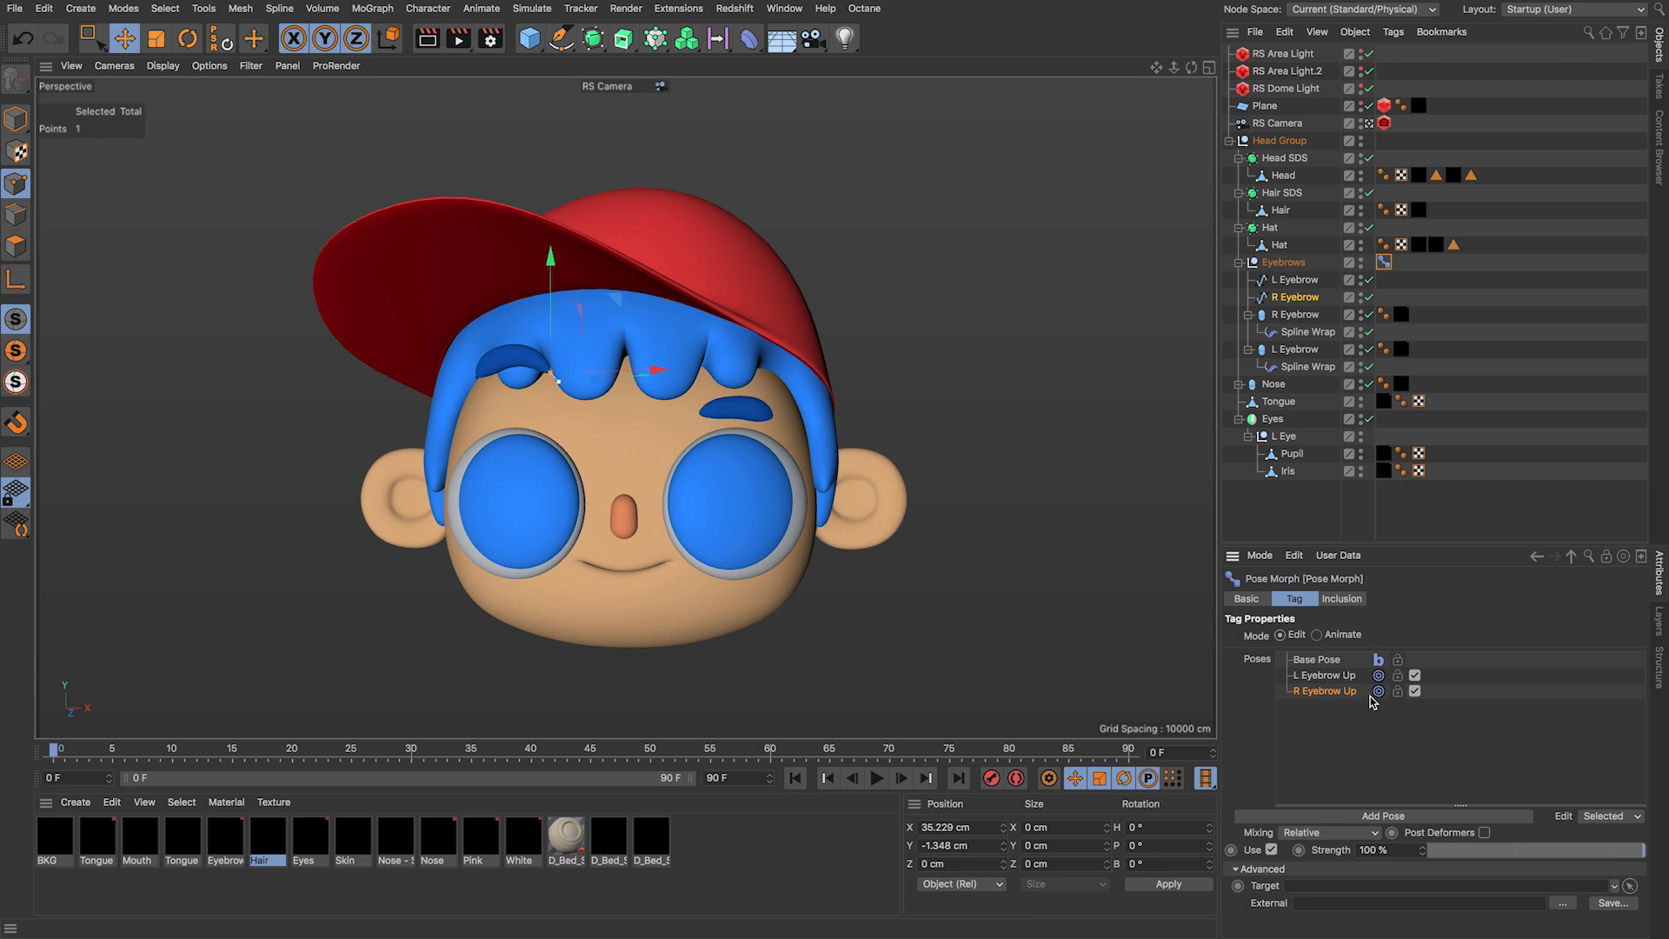
{"action": "left_click_drag", "start_coordinate": [1643, 850], "coordinate": [1368, 855]}
{"action": "left_click", "coordinate": [1331, 662]}
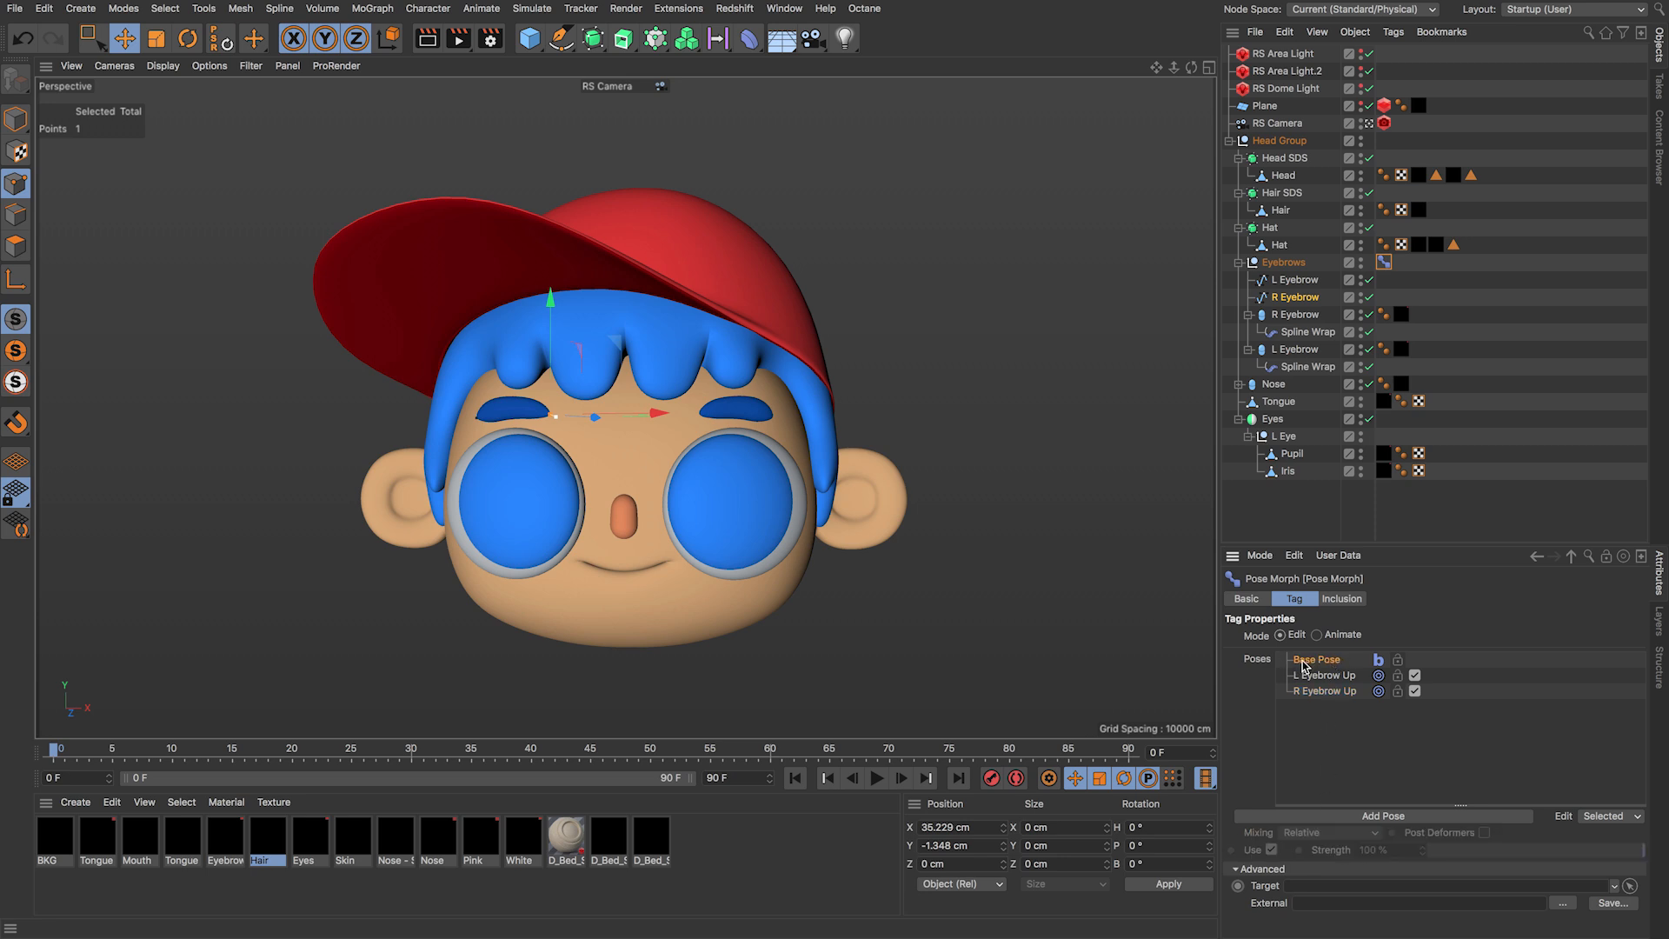
{"action": "left_click", "coordinate": [1321, 676]}
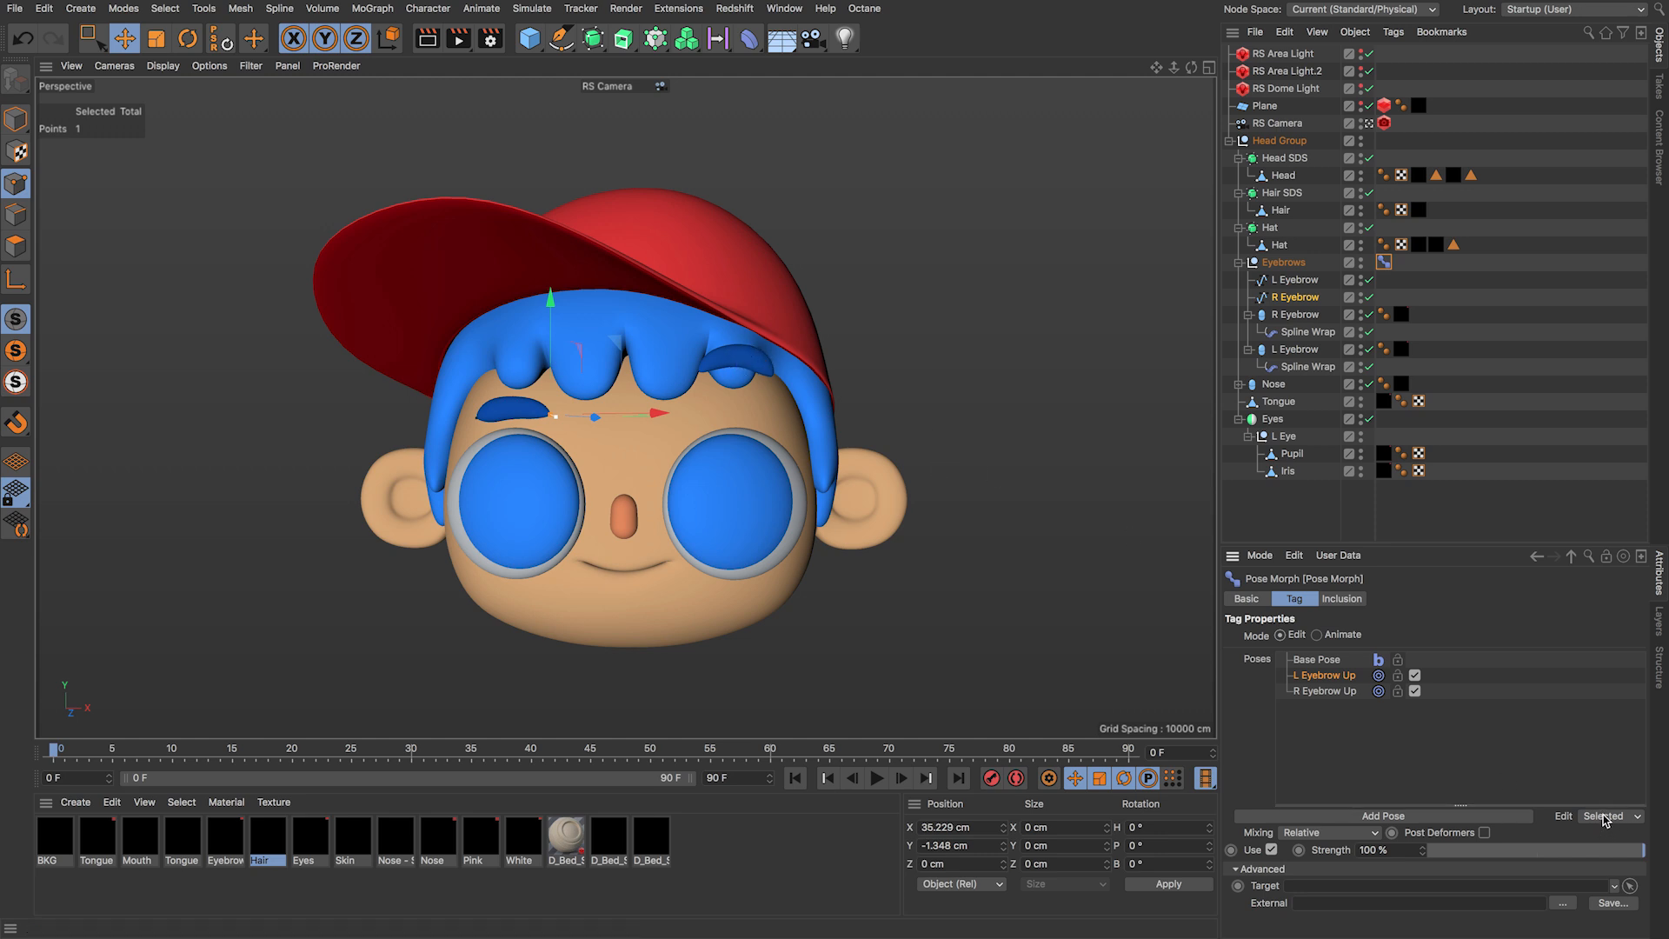
{"action": "left_click", "coordinate": [1324, 691]}
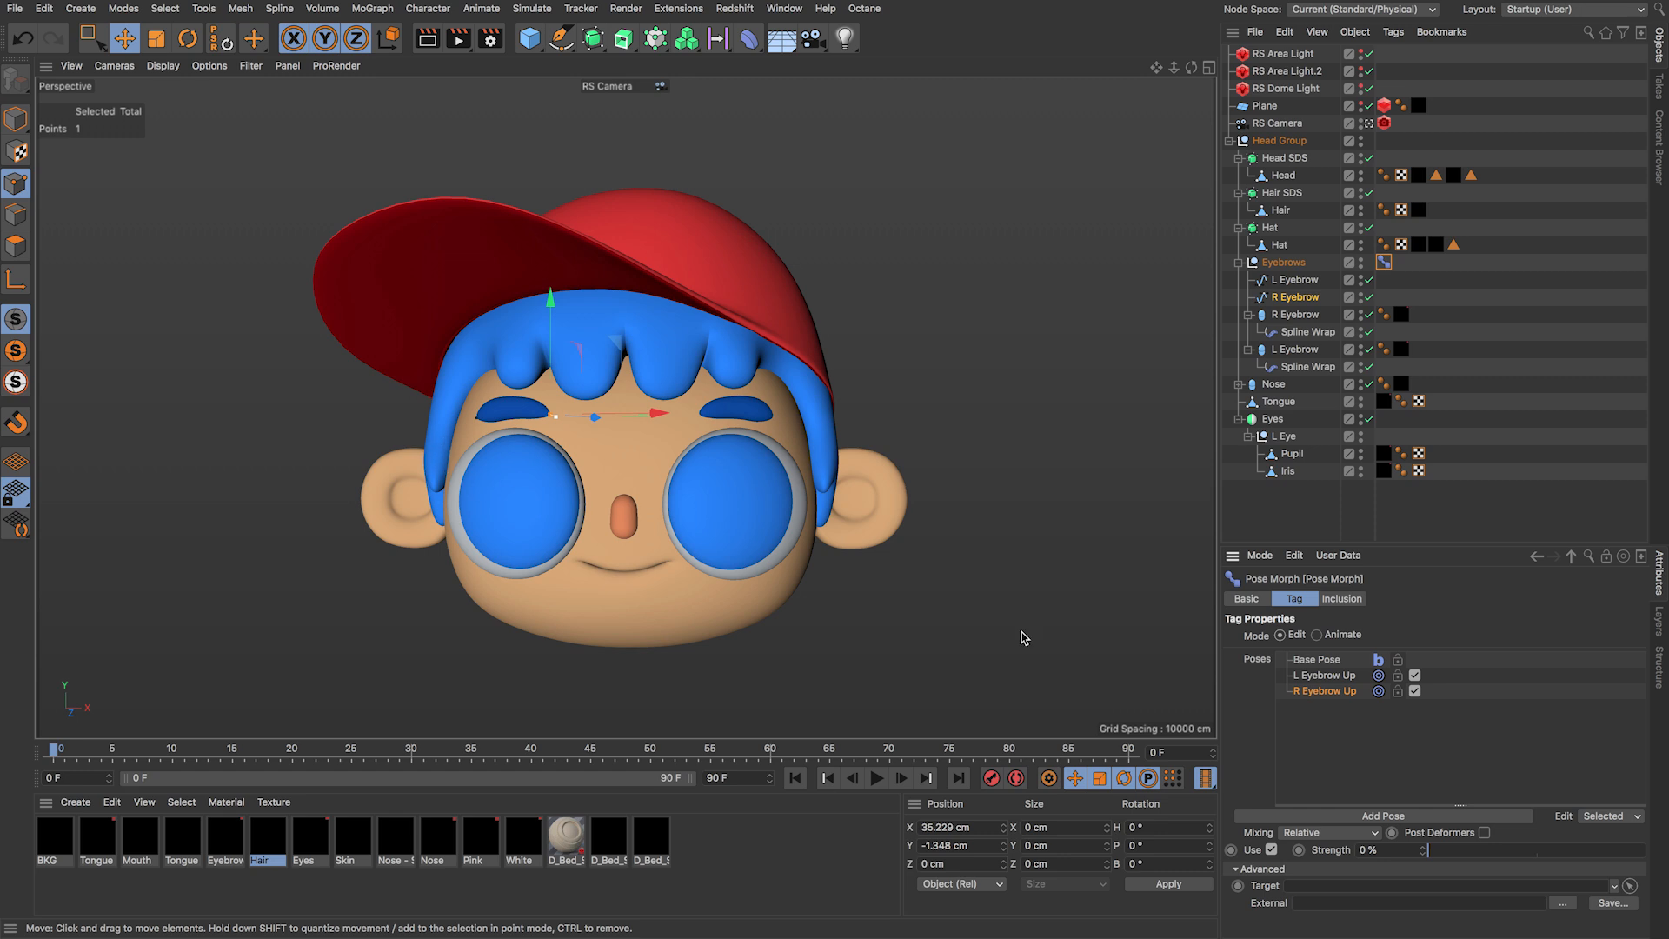
{"action": "left_click_drag", "start_coordinate": [1450, 856], "coordinate": [1667, 844]}
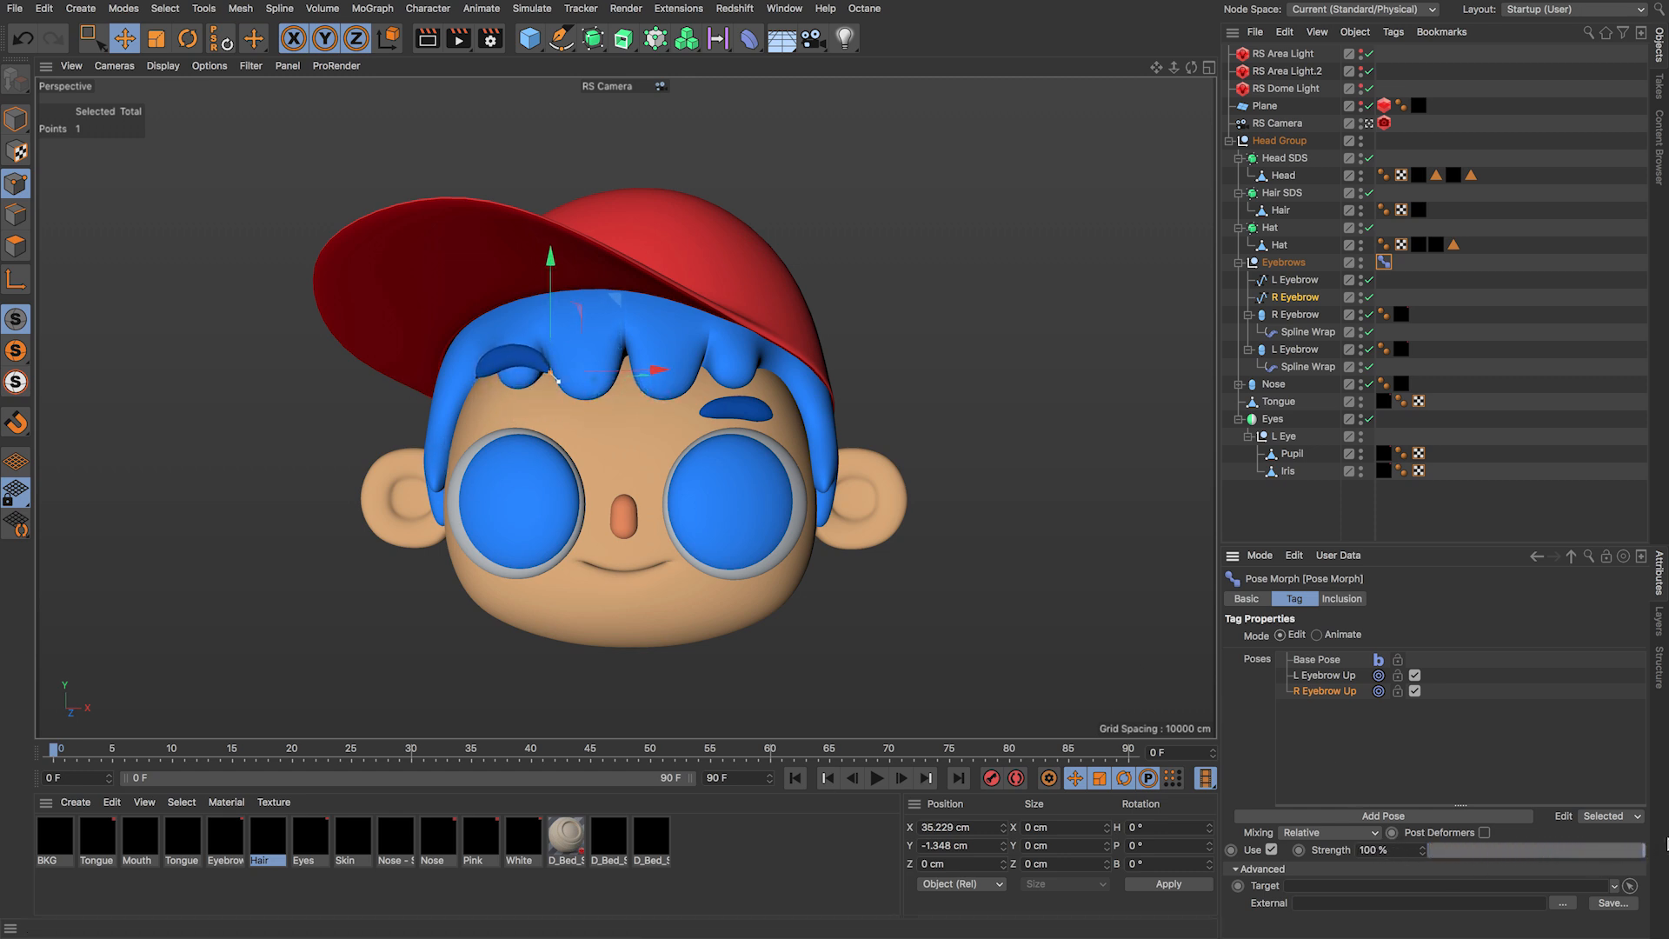
{"action": "left_click", "coordinate": [1313, 678]}
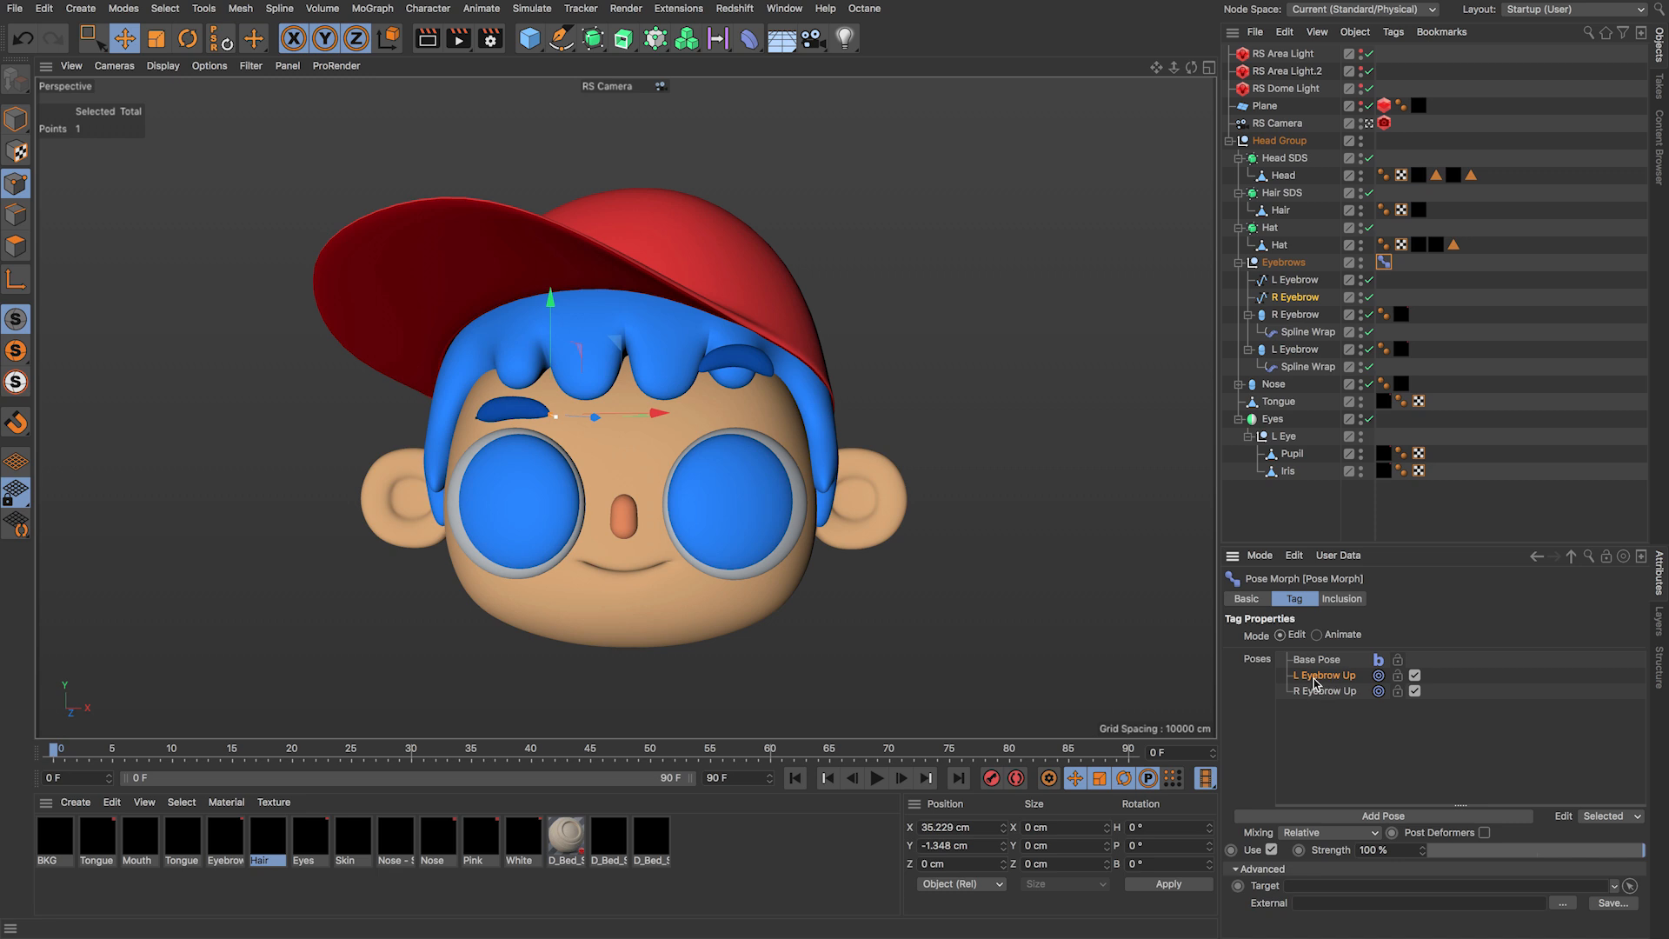
Step: Compare the Base Pose, L Eyebrow Up and R Eyebrow Up shapes by selecting each pose repeatedly
{"action": "left_click", "coordinate": [1316, 690]}
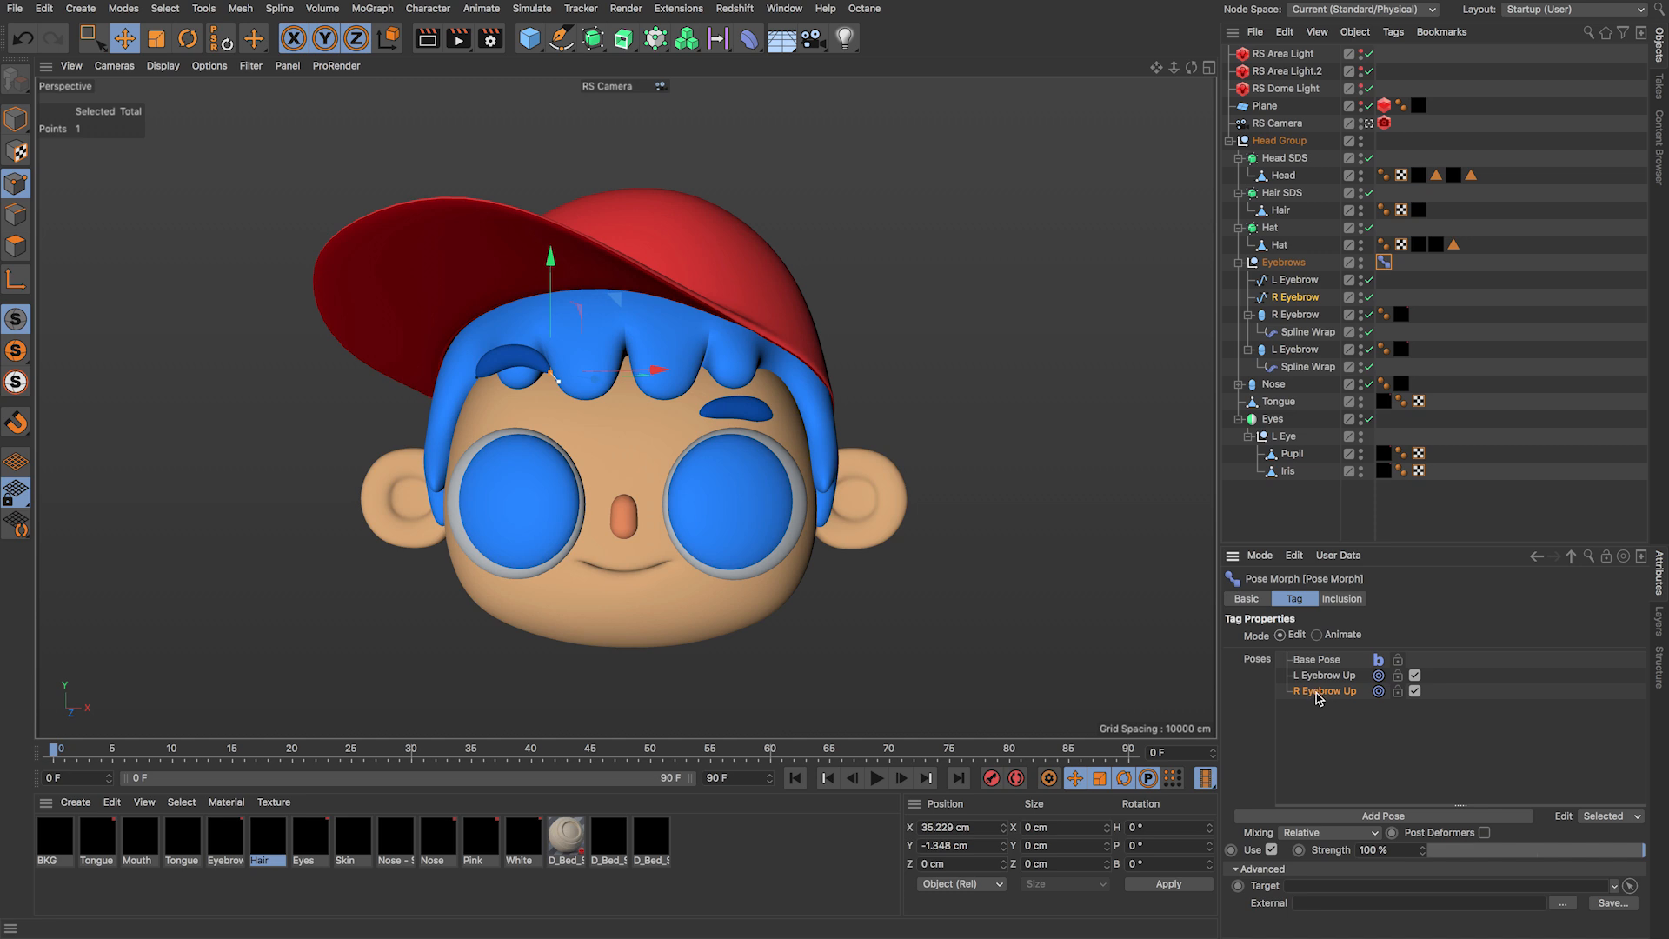
{"action": "left_click", "coordinate": [1317, 677]}
{"action": "left_click", "coordinate": [1317, 691]}
{"action": "left_click", "coordinate": [1316, 677]}
{"action": "left_click", "coordinate": [1317, 690]}
{"action": "left_click", "coordinate": [1316, 663]}
{"action": "left_click", "coordinate": [1316, 686]}
{"action": "left_click", "coordinate": [1315, 664]}
{"action": "left_click", "coordinate": [1317, 688]}
{"action": "left_click", "coordinate": [1316, 677]}
{"action": "left_click", "coordinate": [1316, 690]}
{"action": "left_click", "coordinate": [1317, 677]}
{"action": "left_click", "coordinate": [1316, 690]}
{"action": "left_click", "coordinate": [1316, 677]}
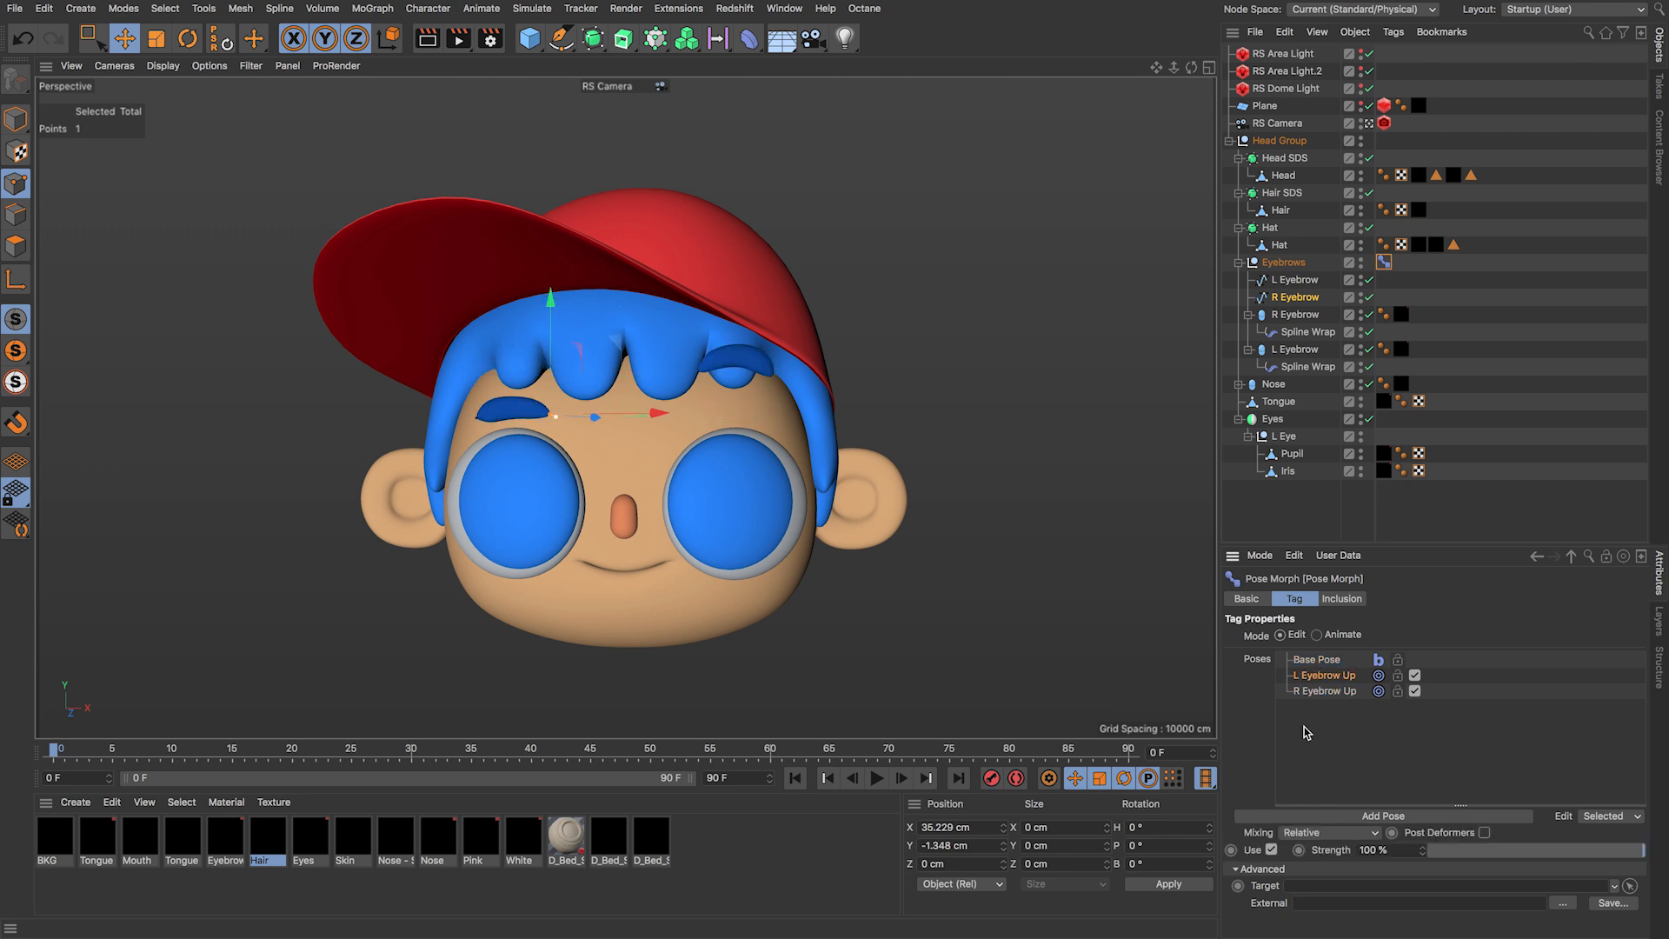
Step: Switch the Pose Morph tag to Animate mode and add the L Eyebrow Up and R Eyebrow Up sliders to the viewport as HUD elements
{"action": "left_click", "coordinate": [1339, 644]}
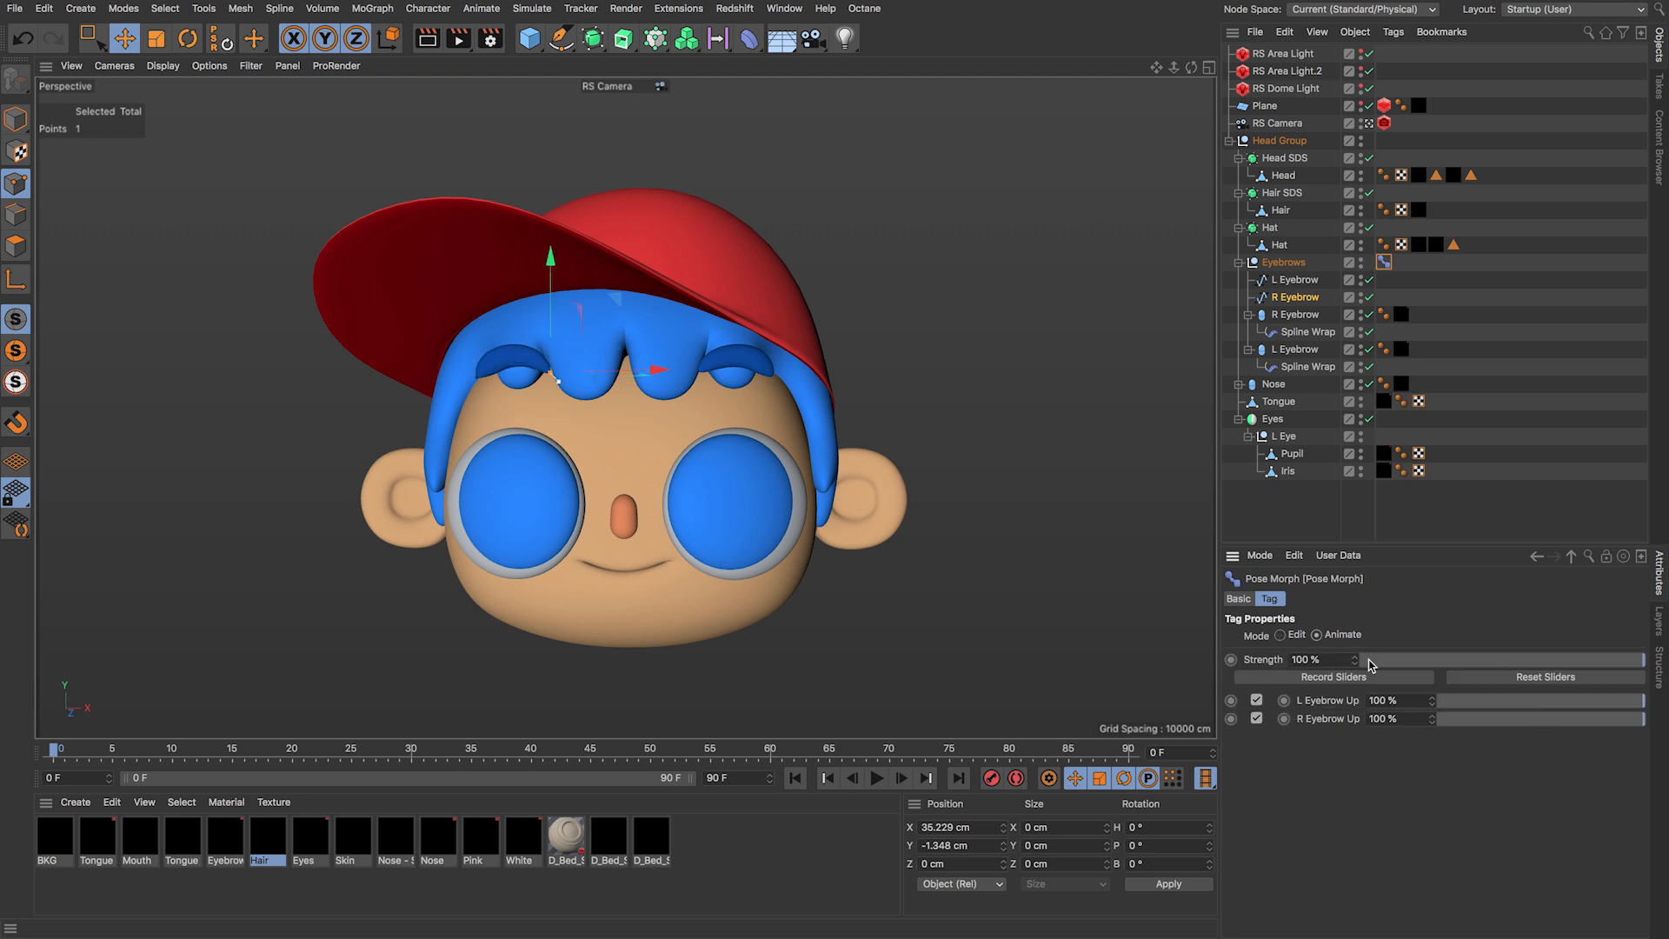
{"action": "left_click_drag", "start_coordinate": [1598, 701], "coordinate": [1647, 702]}
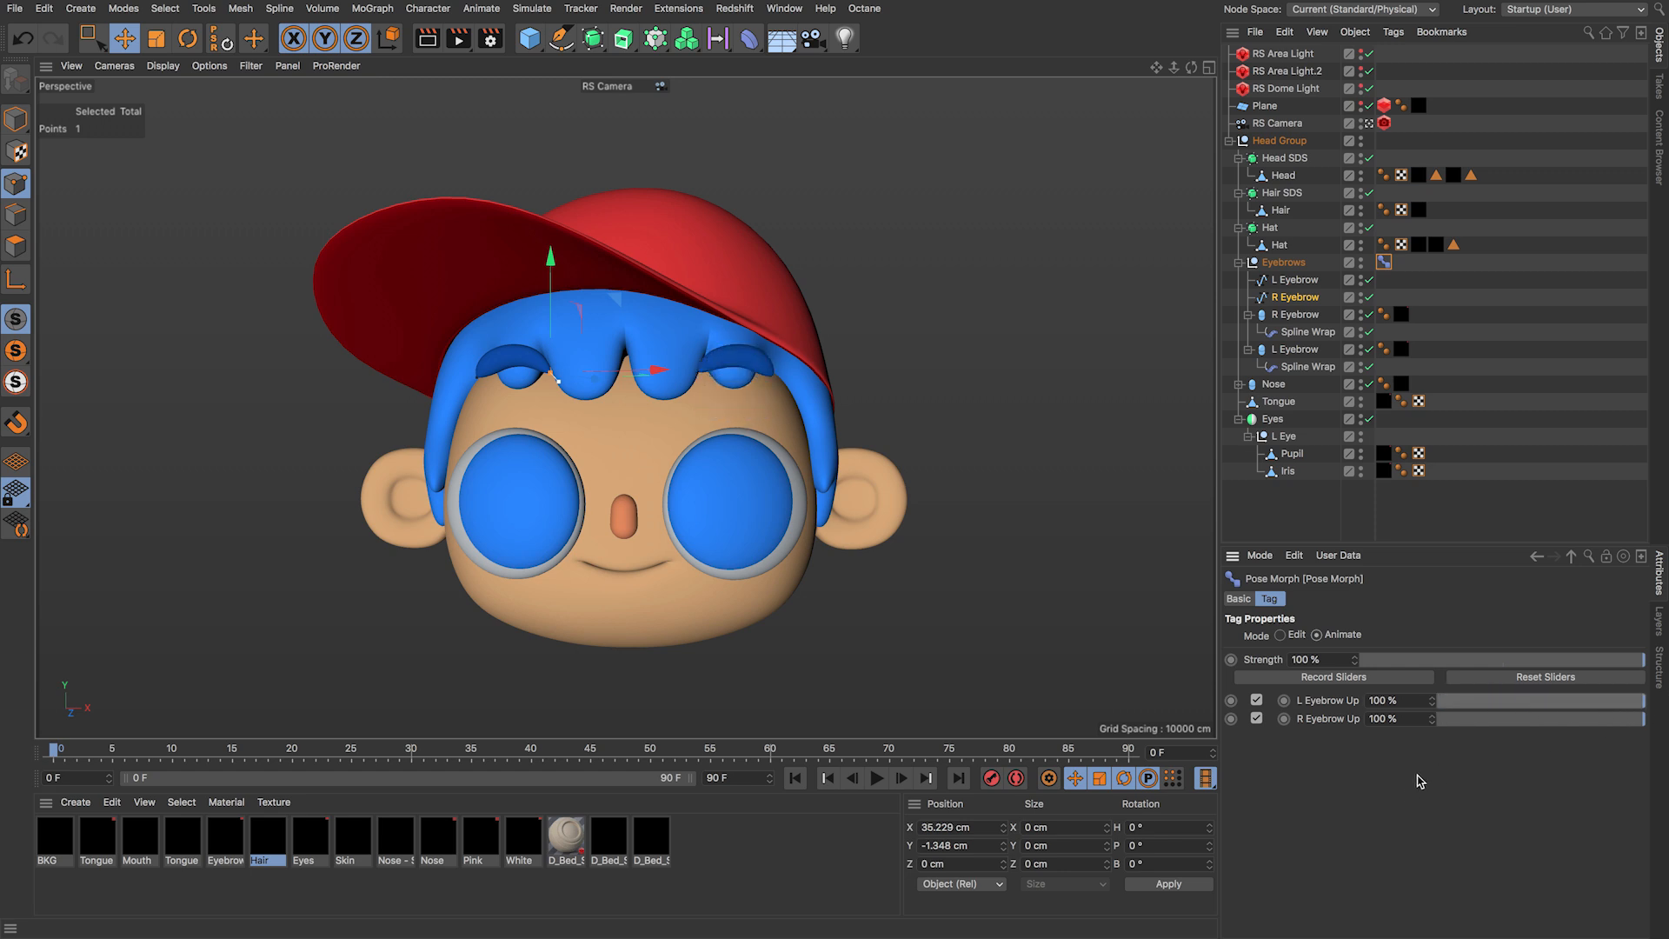
{"action": "left_click", "coordinate": [1335, 700]}
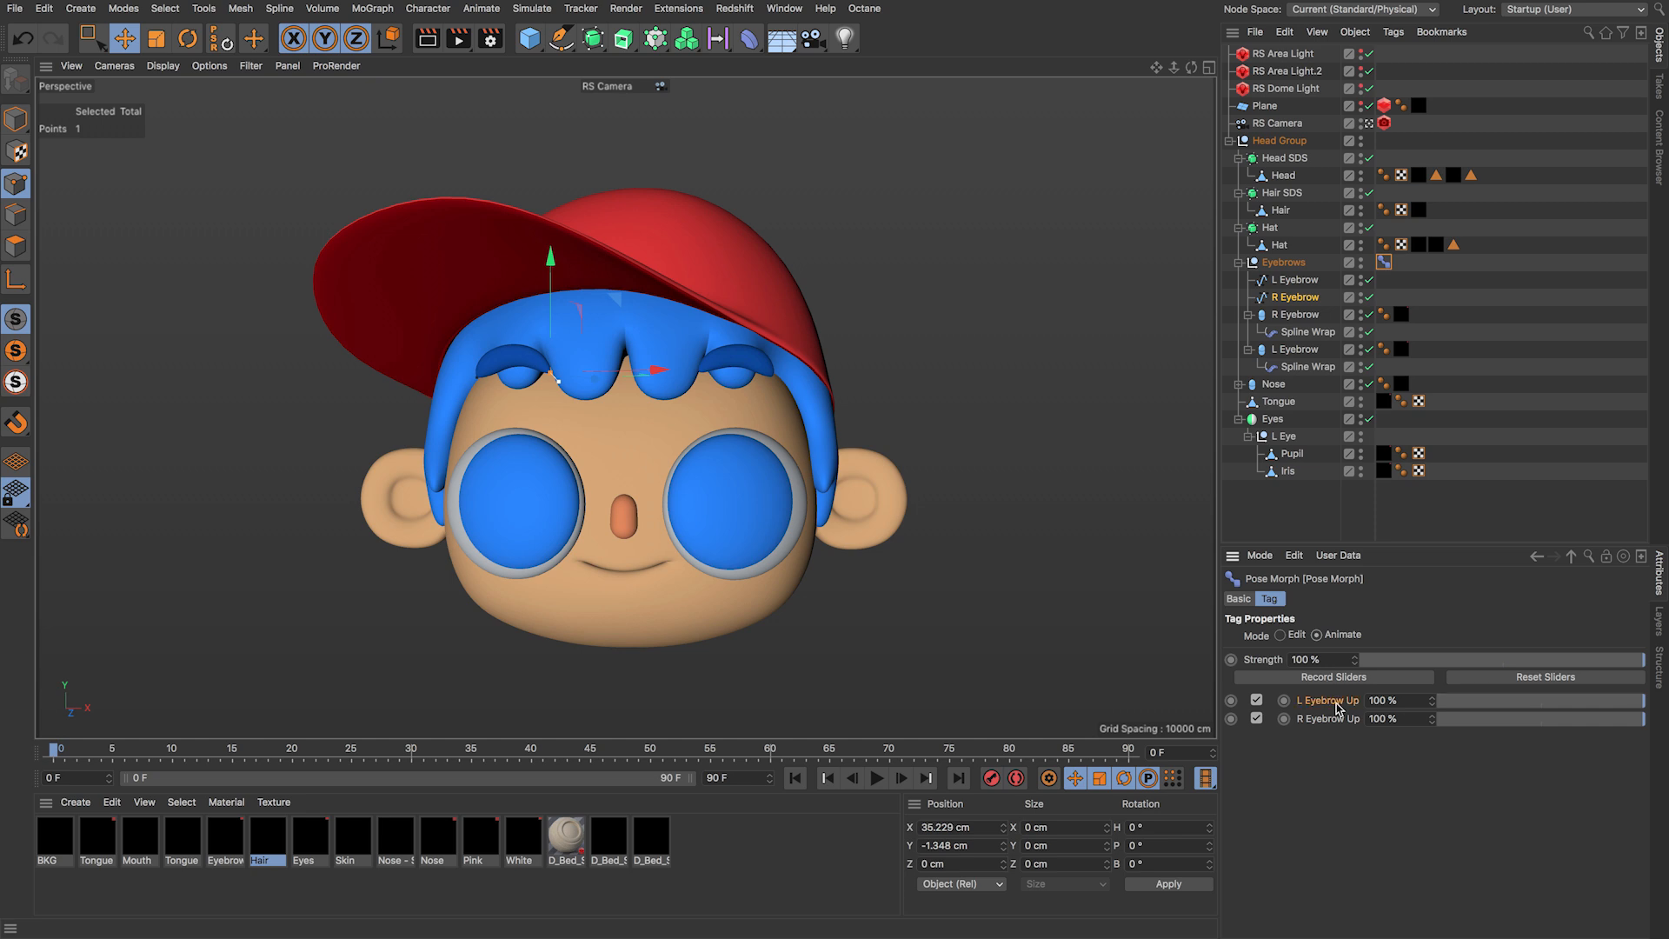
{"action": "left_click_drag", "start_coordinate": [1338, 702], "coordinate": [1144, 611], "text": "ctrl"}
{"action": "left_click", "coordinate": [1328, 718]}
{"action": "left_click_drag", "start_coordinate": [1329, 718], "coordinate": [1158, 680], "text": "ctrl"}
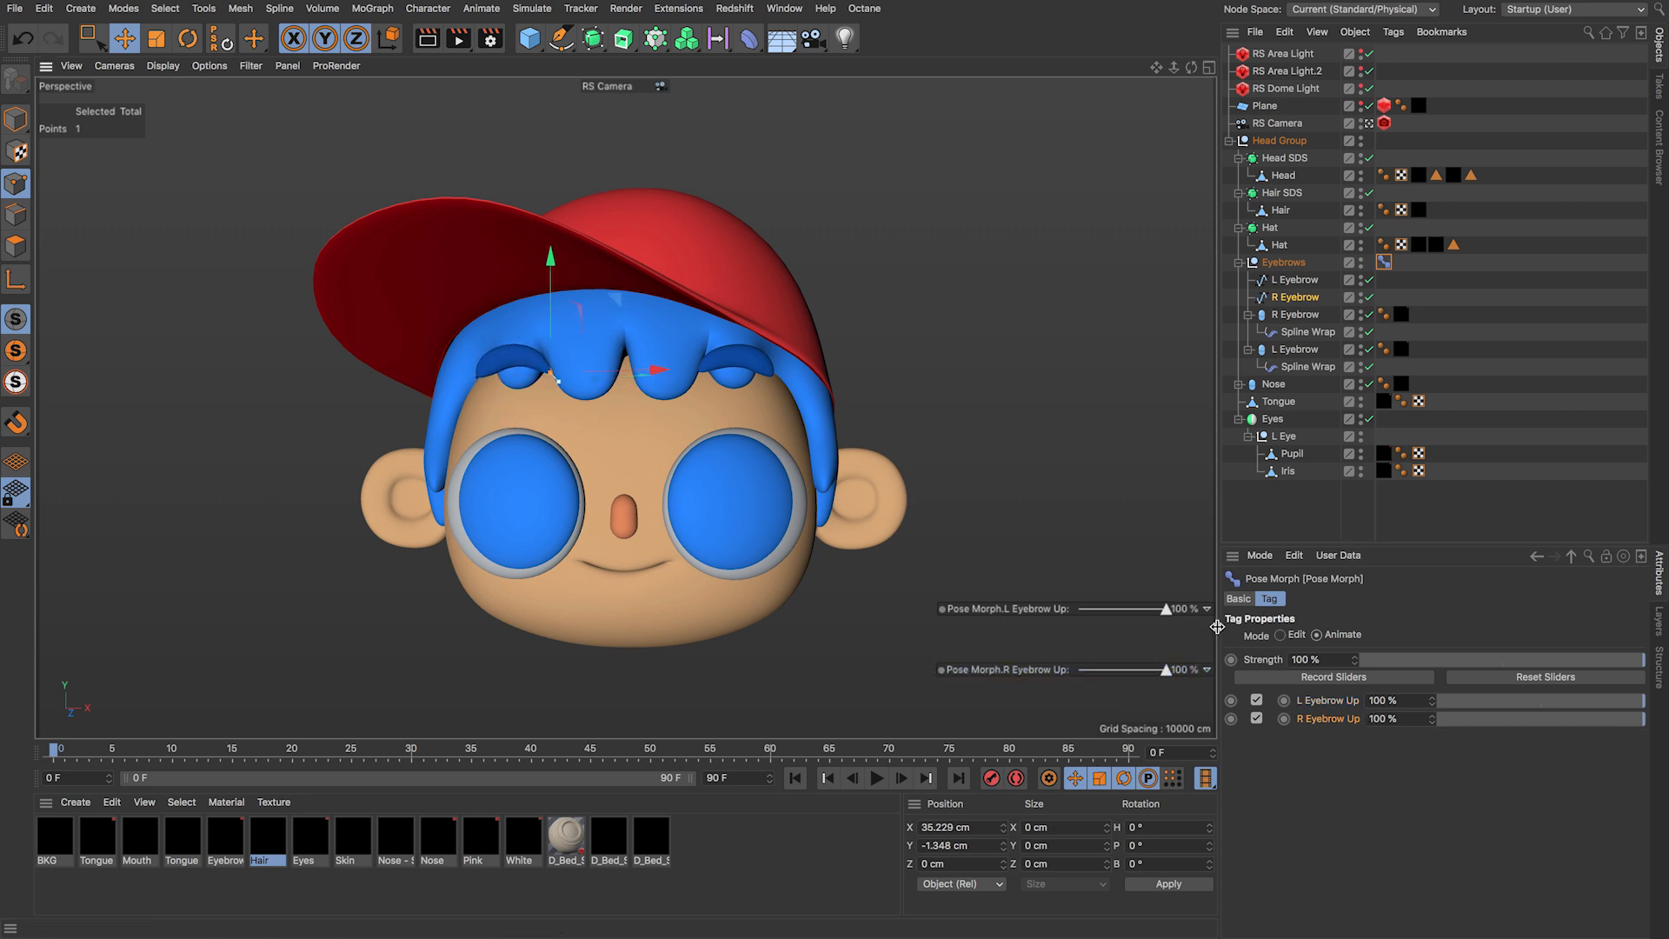
Step: Set the L Eyebrow Up and R Eyebrow Up HUD sliders to Show Always, checking their visibility with the Pose Morph tag deselected
{"action": "left_click", "coordinate": [1296, 518]}
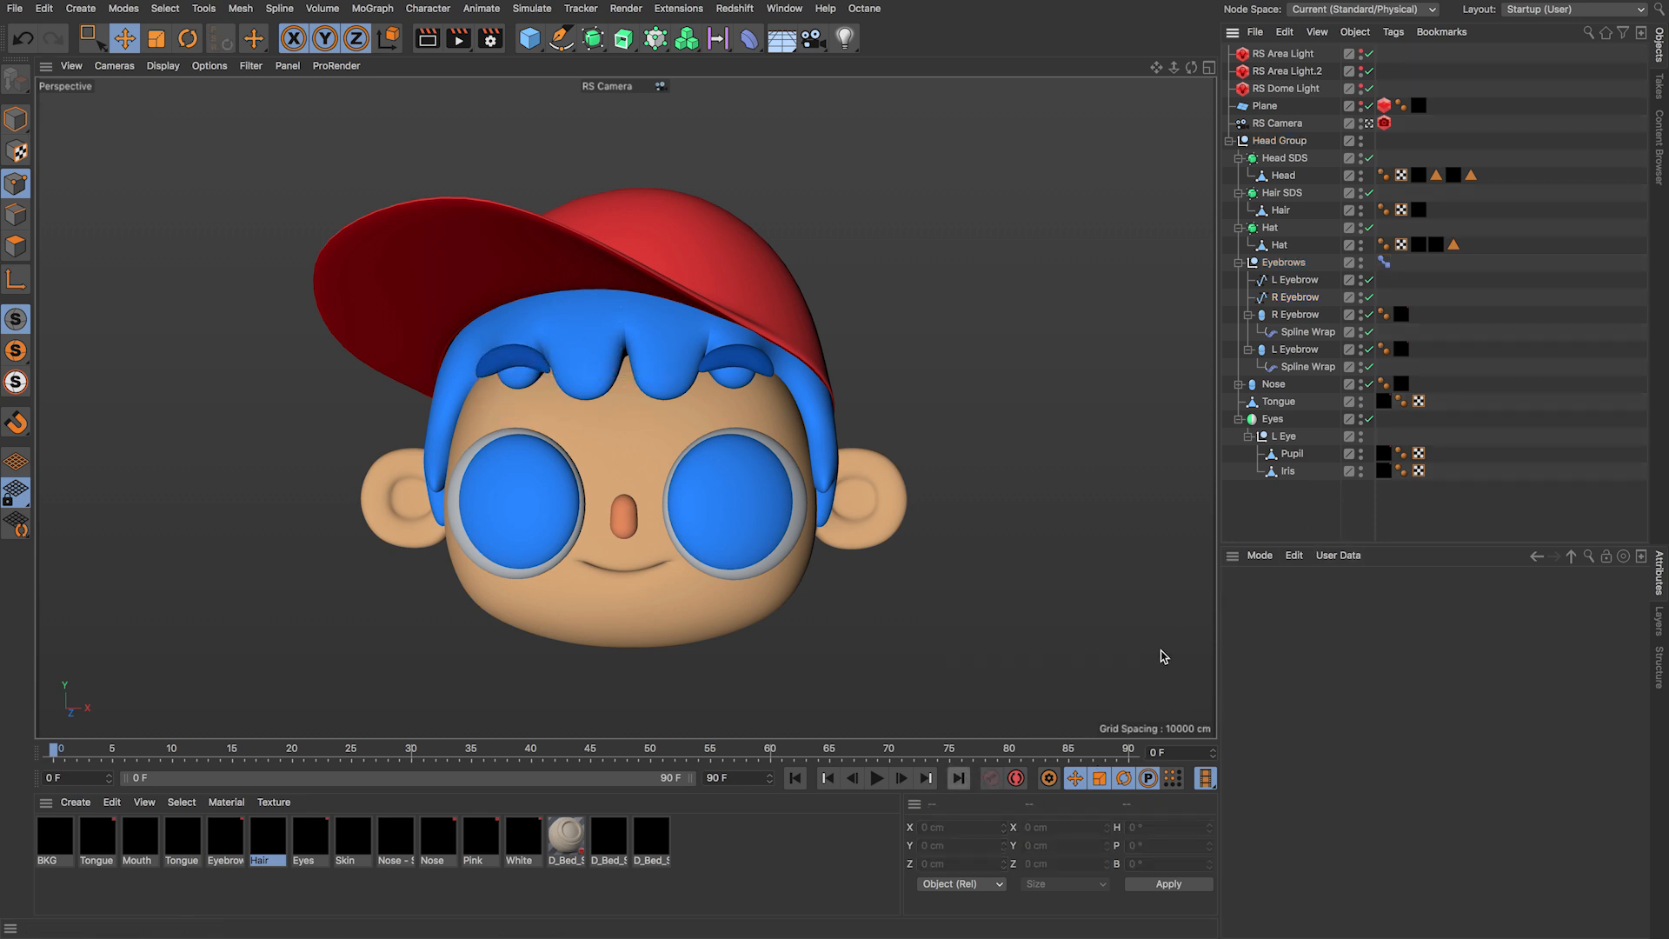
{"action": "left_click", "coordinate": [1384, 262]}
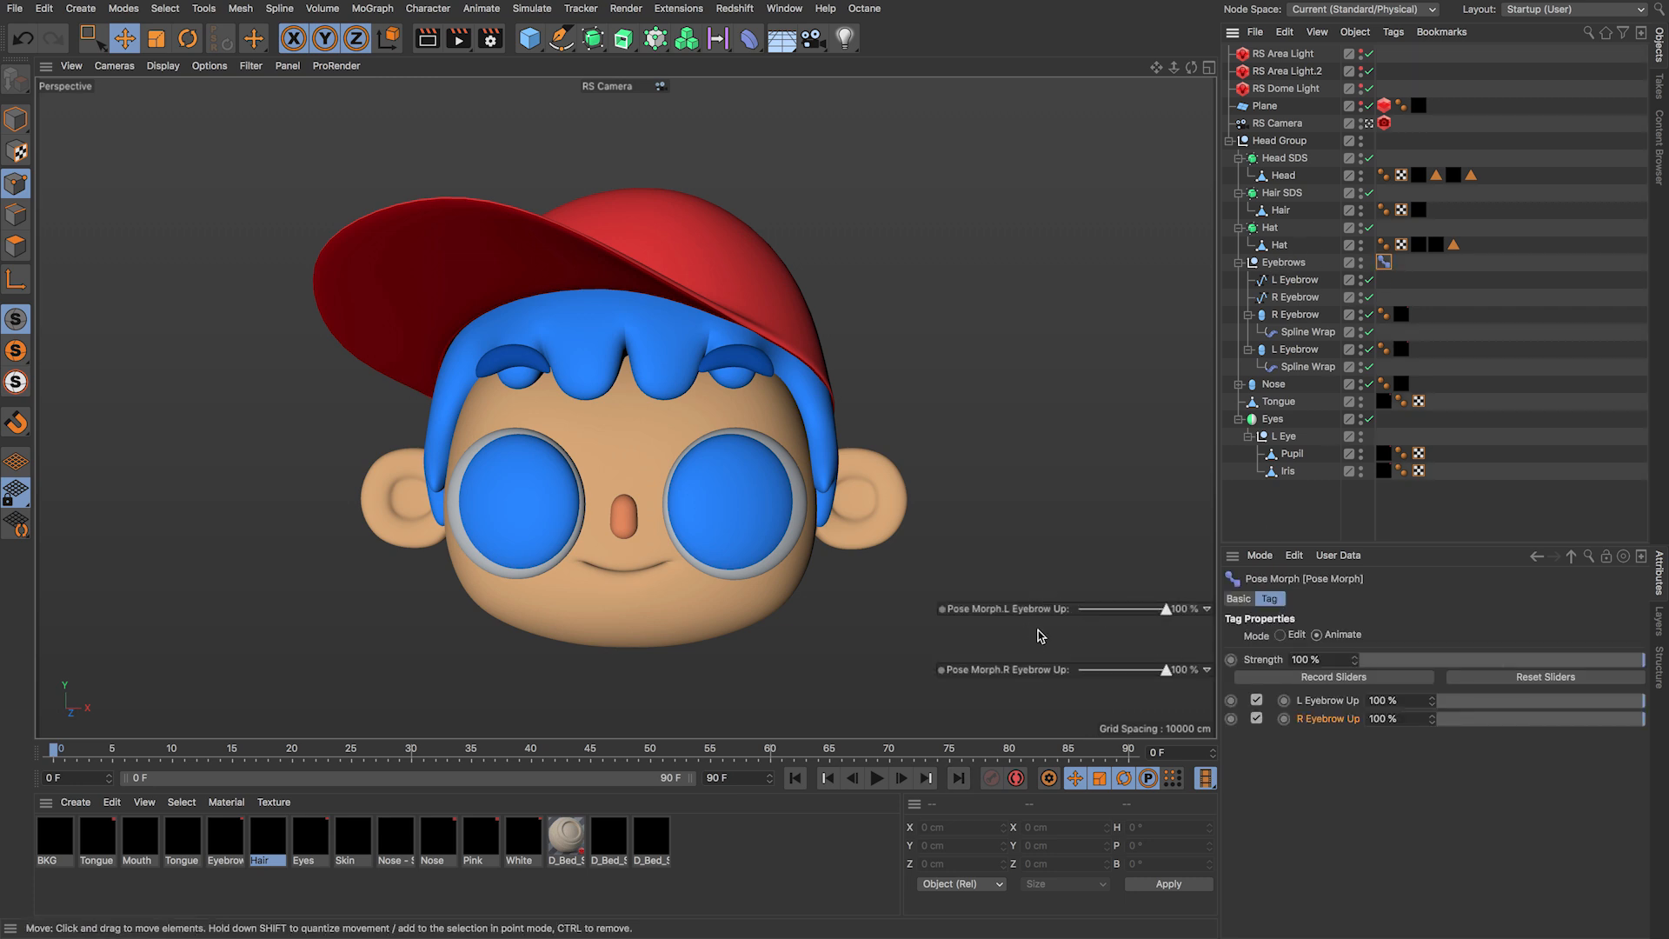
{"action": "right_click", "coordinate": [998, 603]}
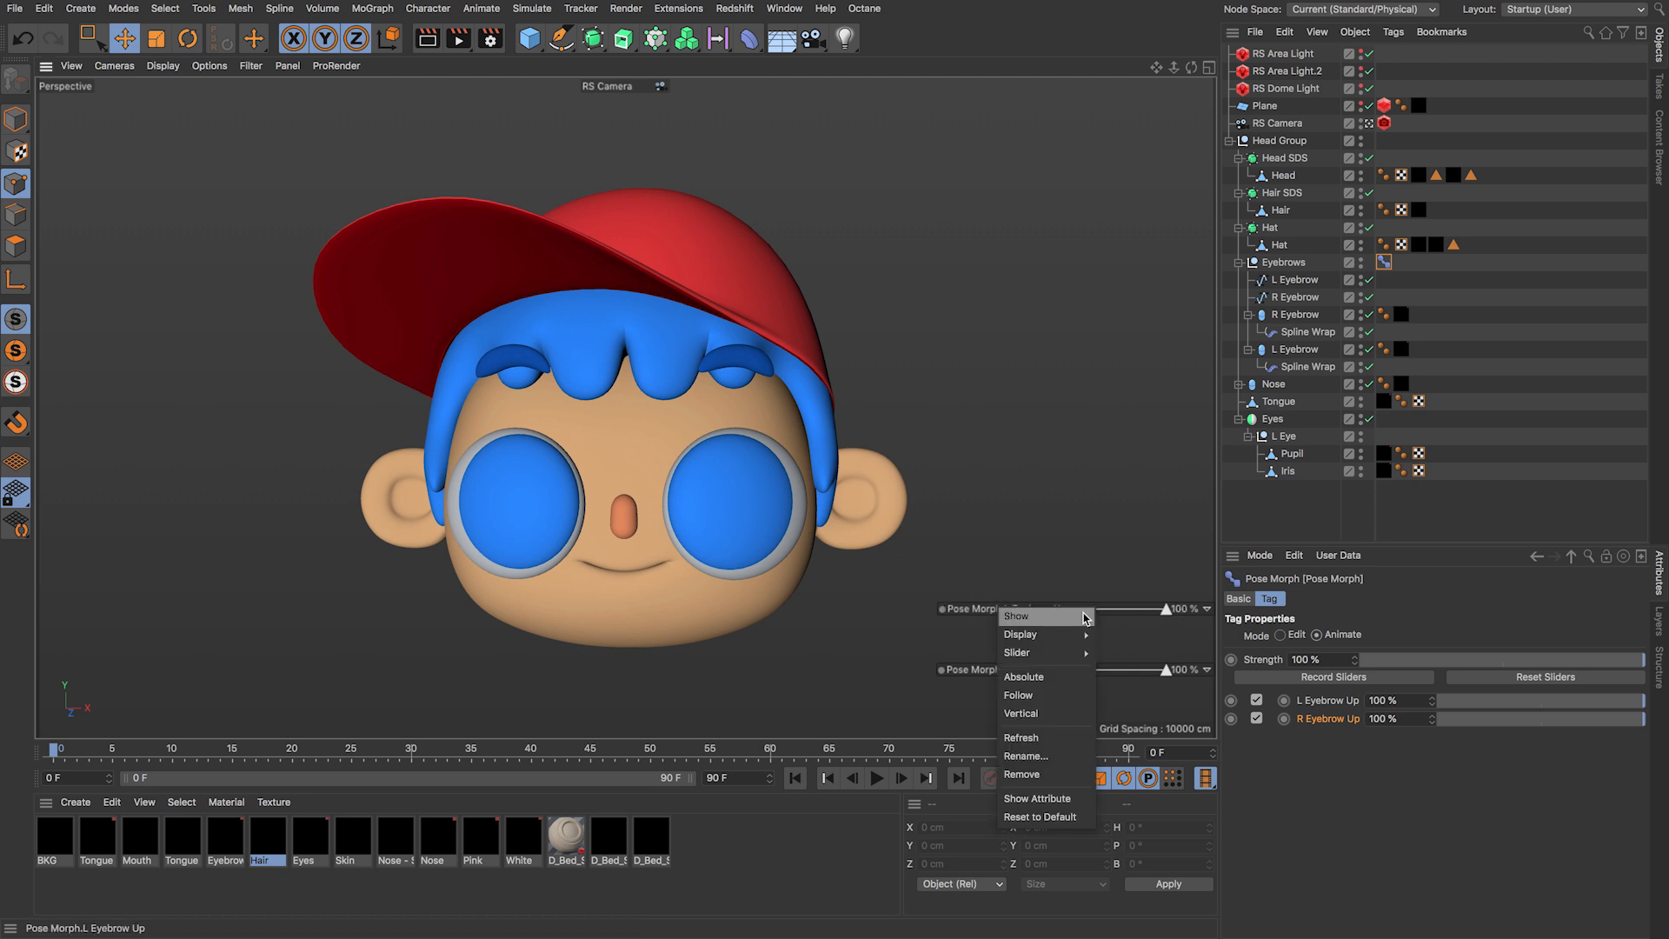
{"action": "mouse_move", "coordinate": [1074, 626]}
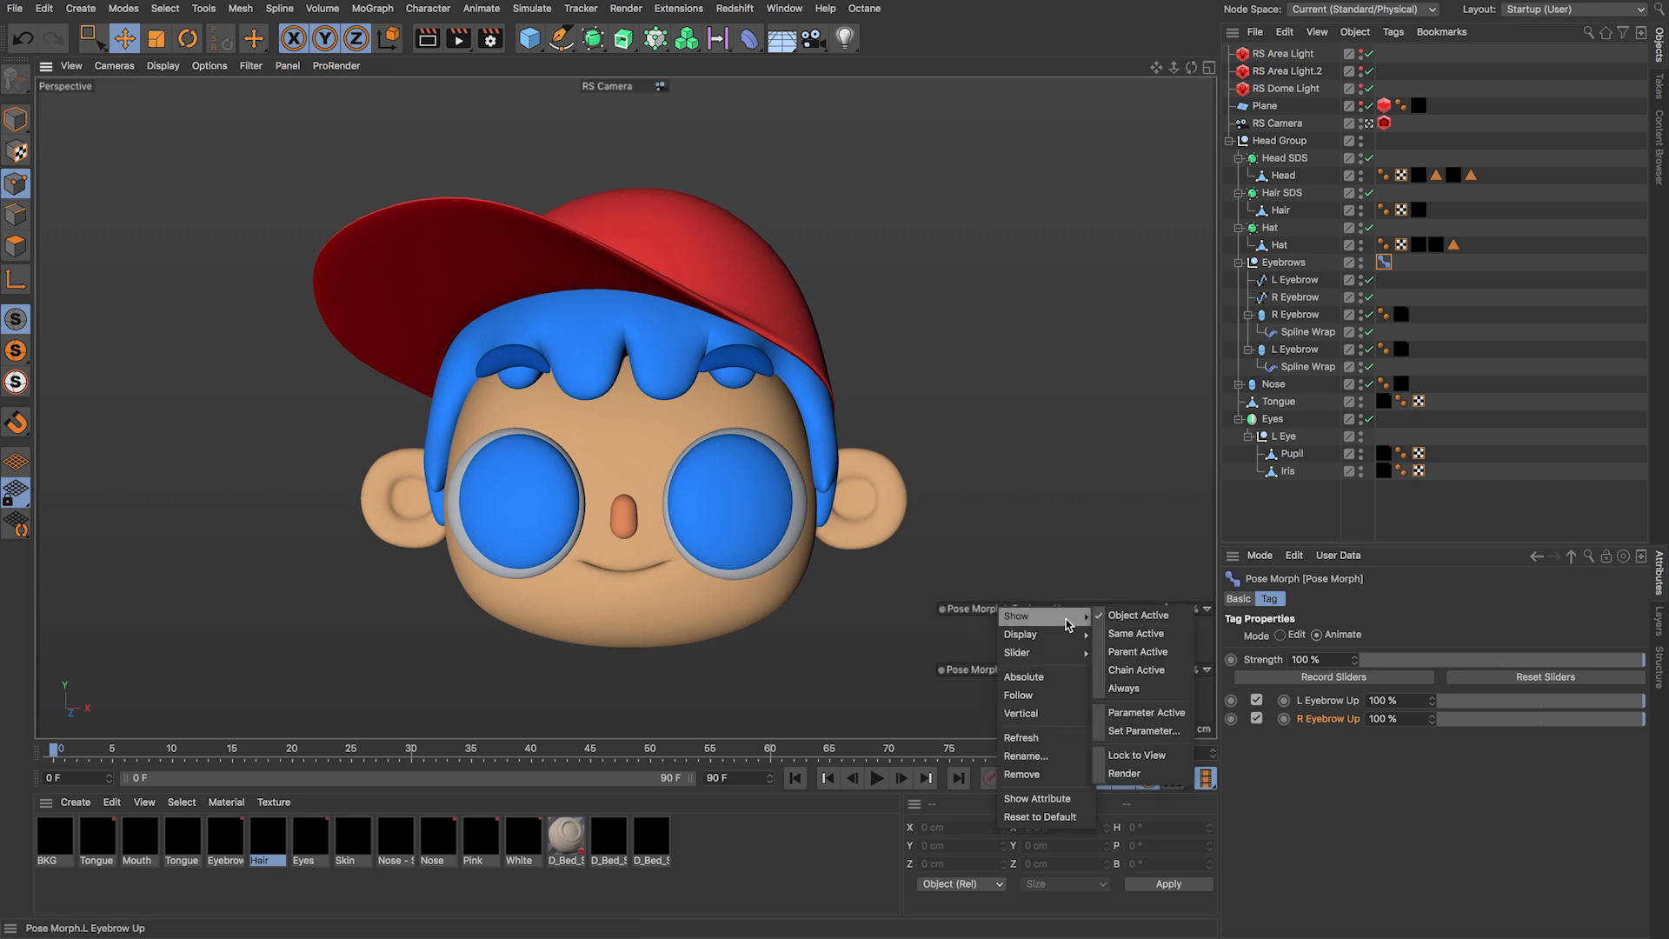
{"action": "left_click", "coordinate": [1150, 686]}
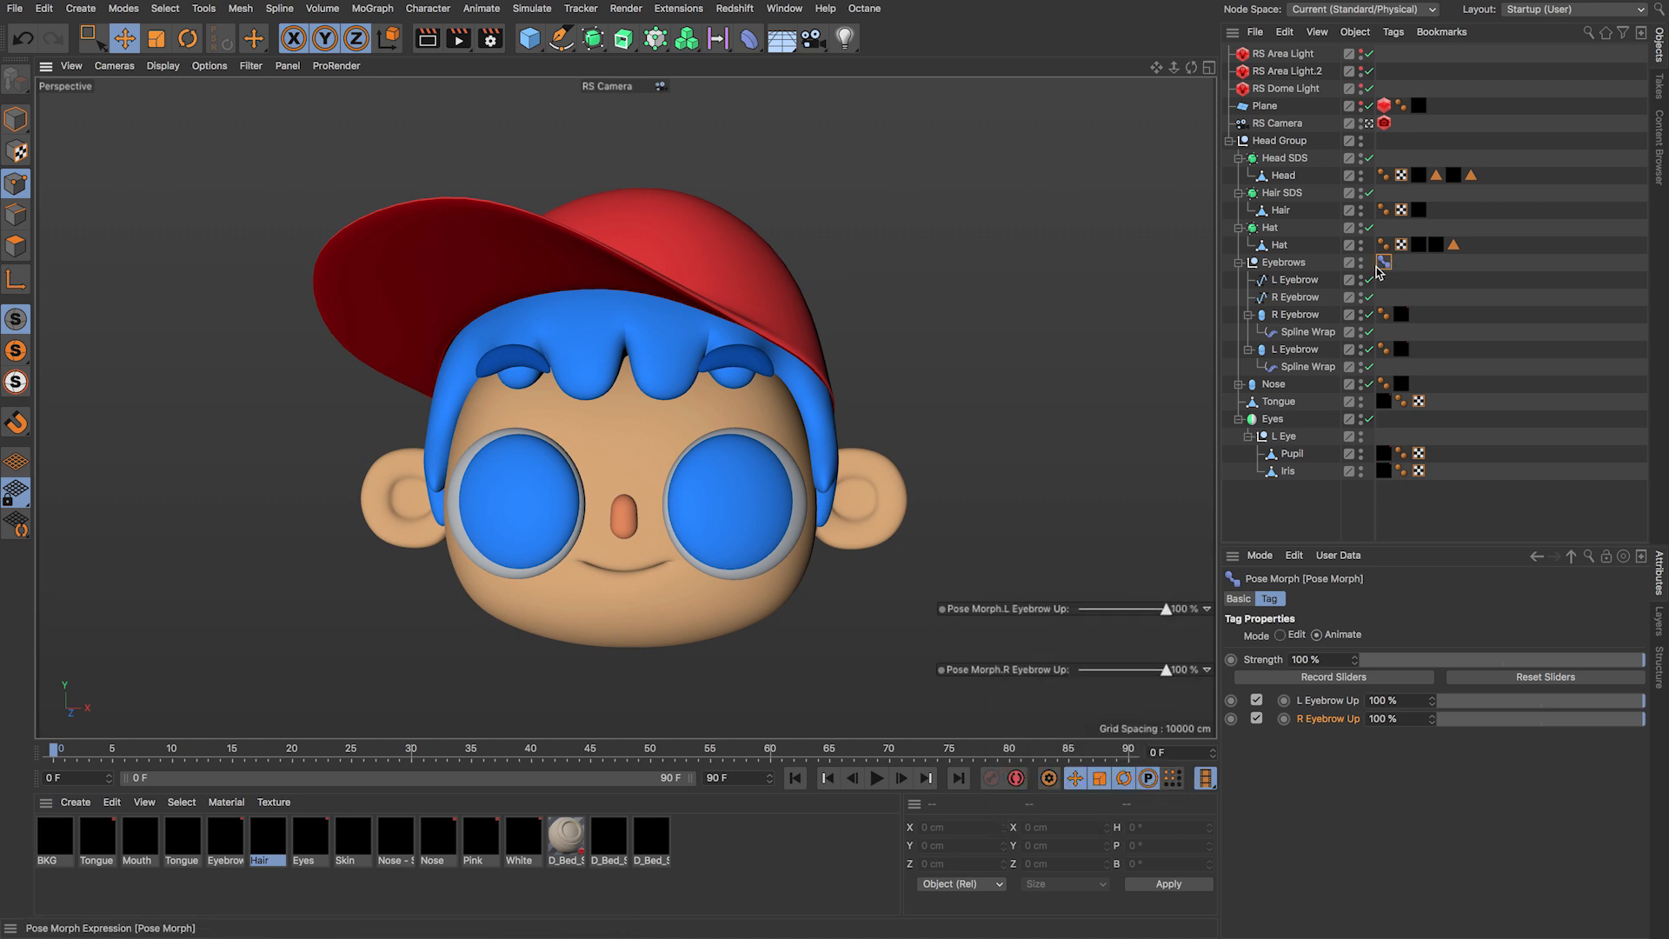
{"action": "right_click", "coordinate": [1031, 671]}
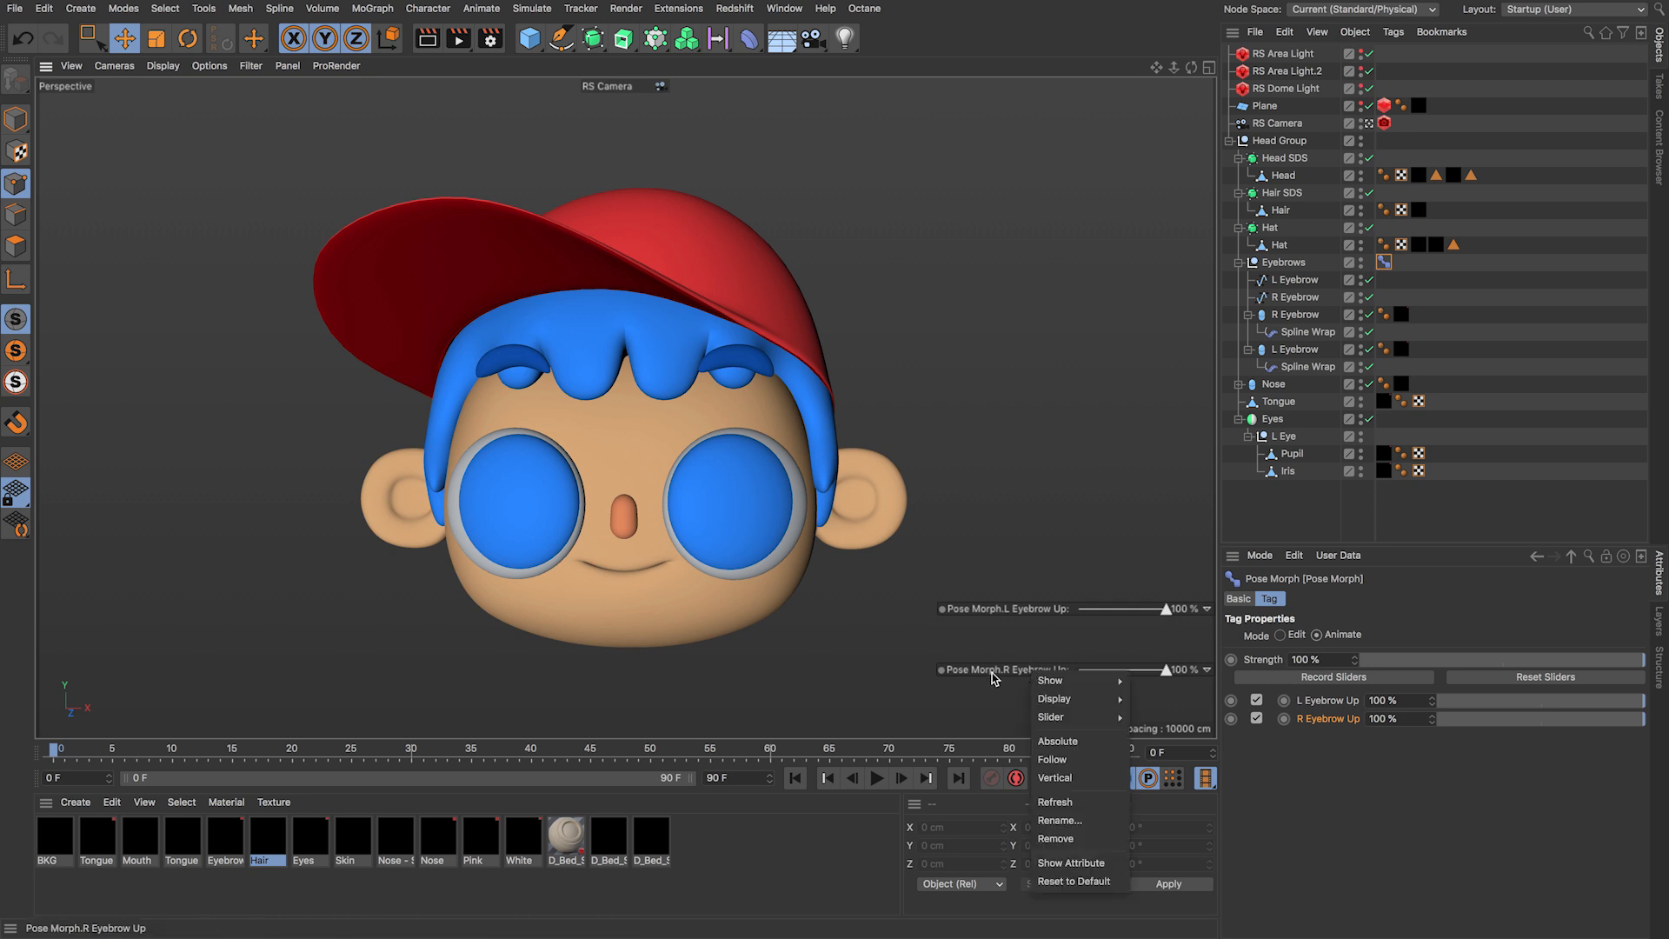
{"action": "mouse_move", "coordinate": [1041, 685]}
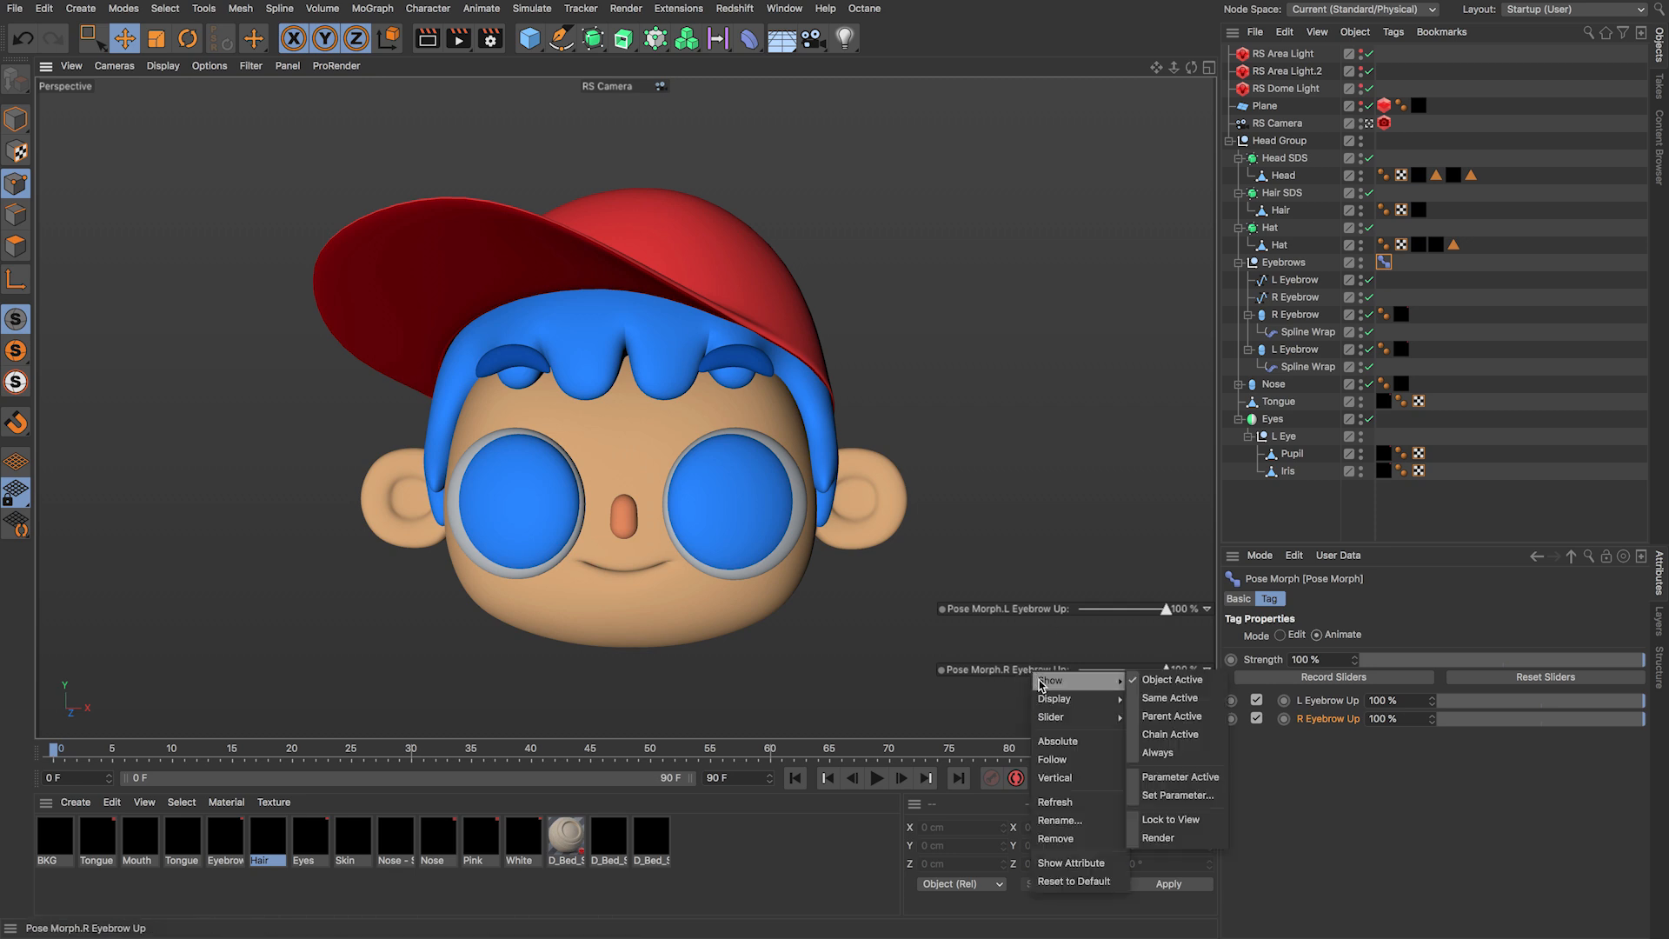
{"action": "left_click", "coordinate": [1165, 752]}
Step: Test the L Eyebrow Up pose from the HUD and the tag, varying it between about 53% and 100%
{"action": "left_click_drag", "start_coordinate": [1153, 618], "coordinate": [1174, 671]}
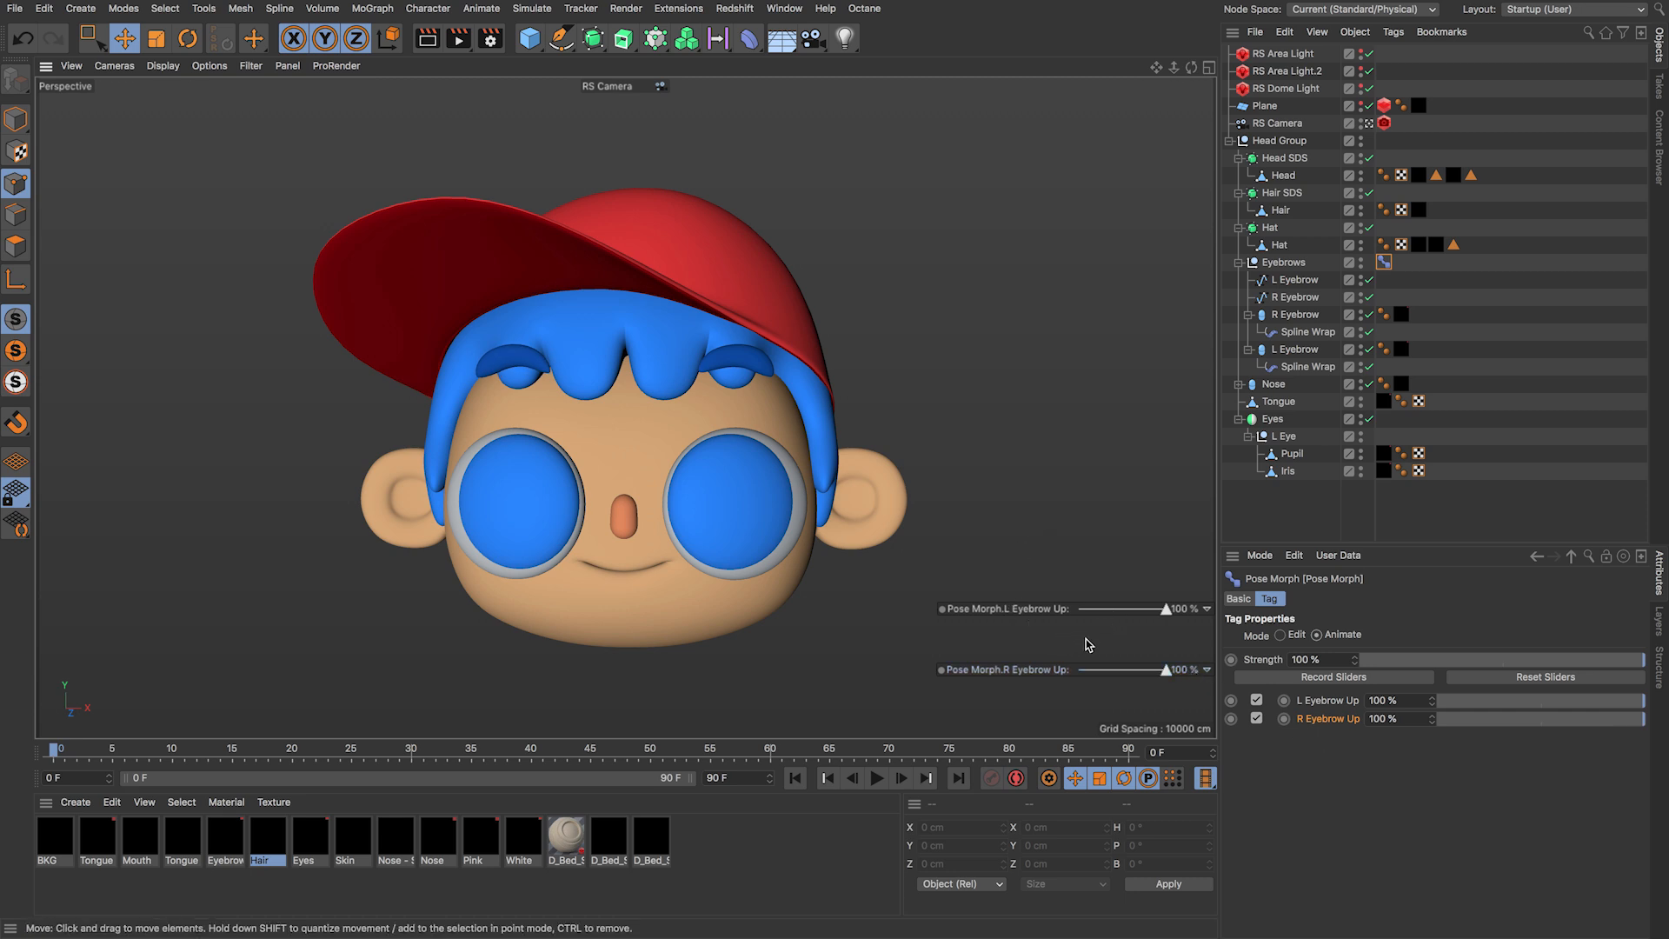
{"action": "left_click_drag", "start_coordinate": [1164, 610], "coordinate": [1245, 606]}
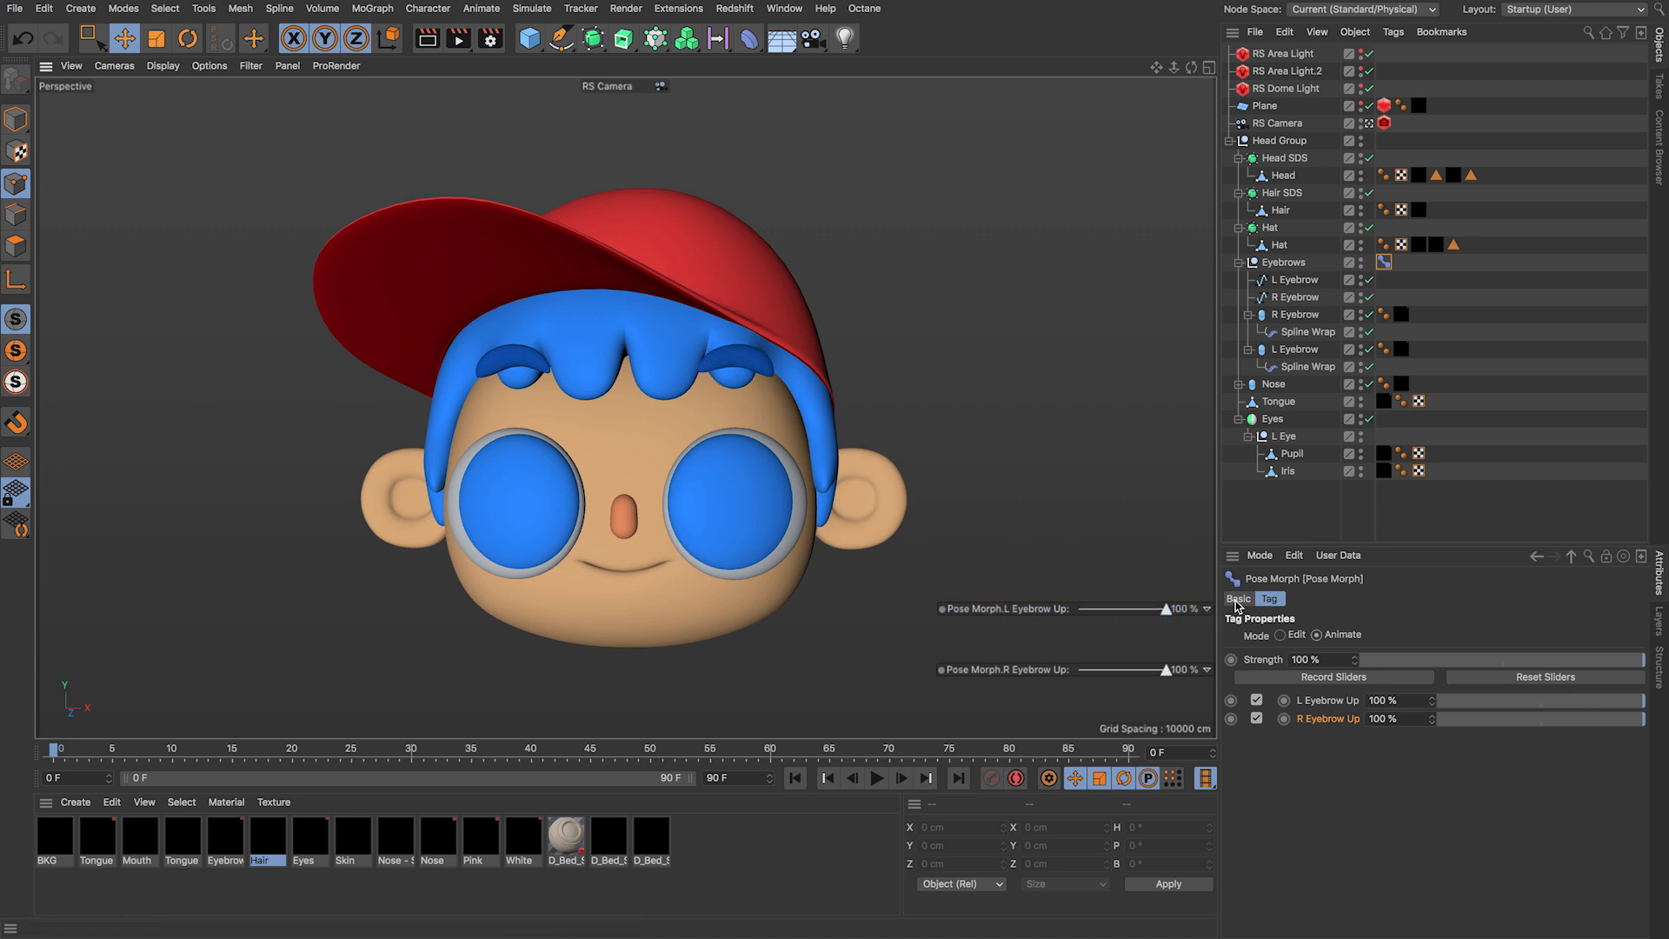
{"action": "mouse_move", "coordinate": [1432, 701]}
{"action": "left_mouse_down"}
{"action": "mouse_move", "coordinate": [1432, 494]}
{"action": "mouse_move", "coordinate": [1432, 822]}
{"action": "mouse_move", "coordinate": [1432, 470]}
{"action": "mouse_move", "coordinate": [1432, 747]}
{"action": "mouse_move", "coordinate": [1432, 500]}
{"action": "mouse_move", "coordinate": [1431, 680]}
{"action": "left_mouse_up"}
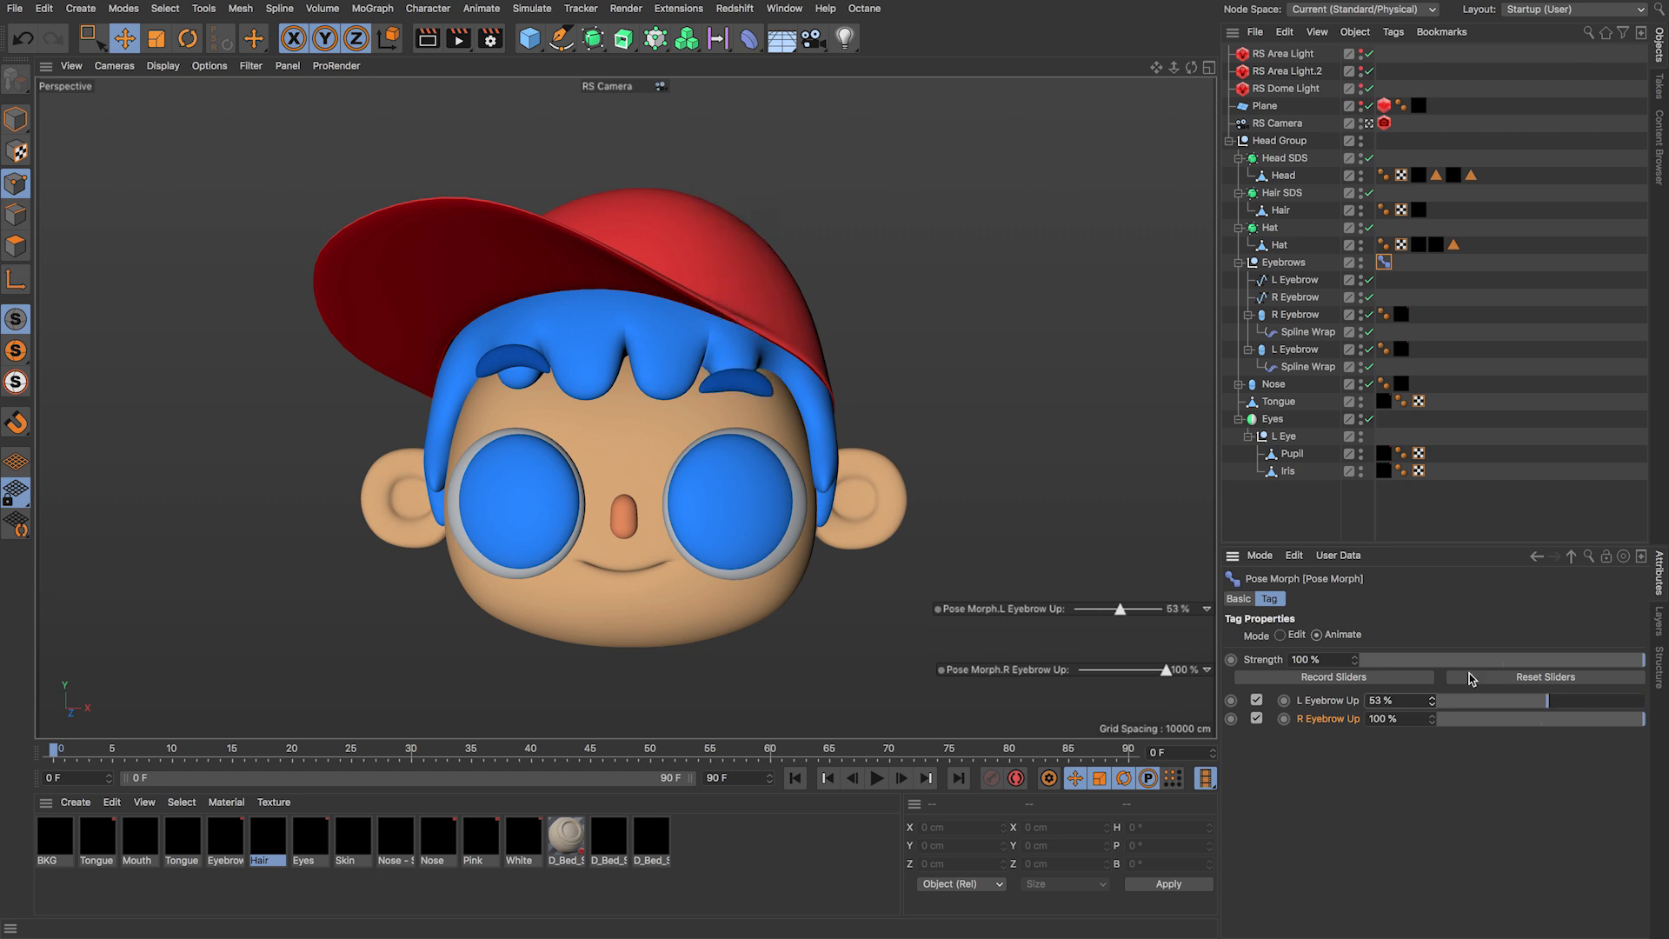
{"action": "left_click_drag", "start_coordinate": [1121, 609], "coordinate": [1163, 609]}
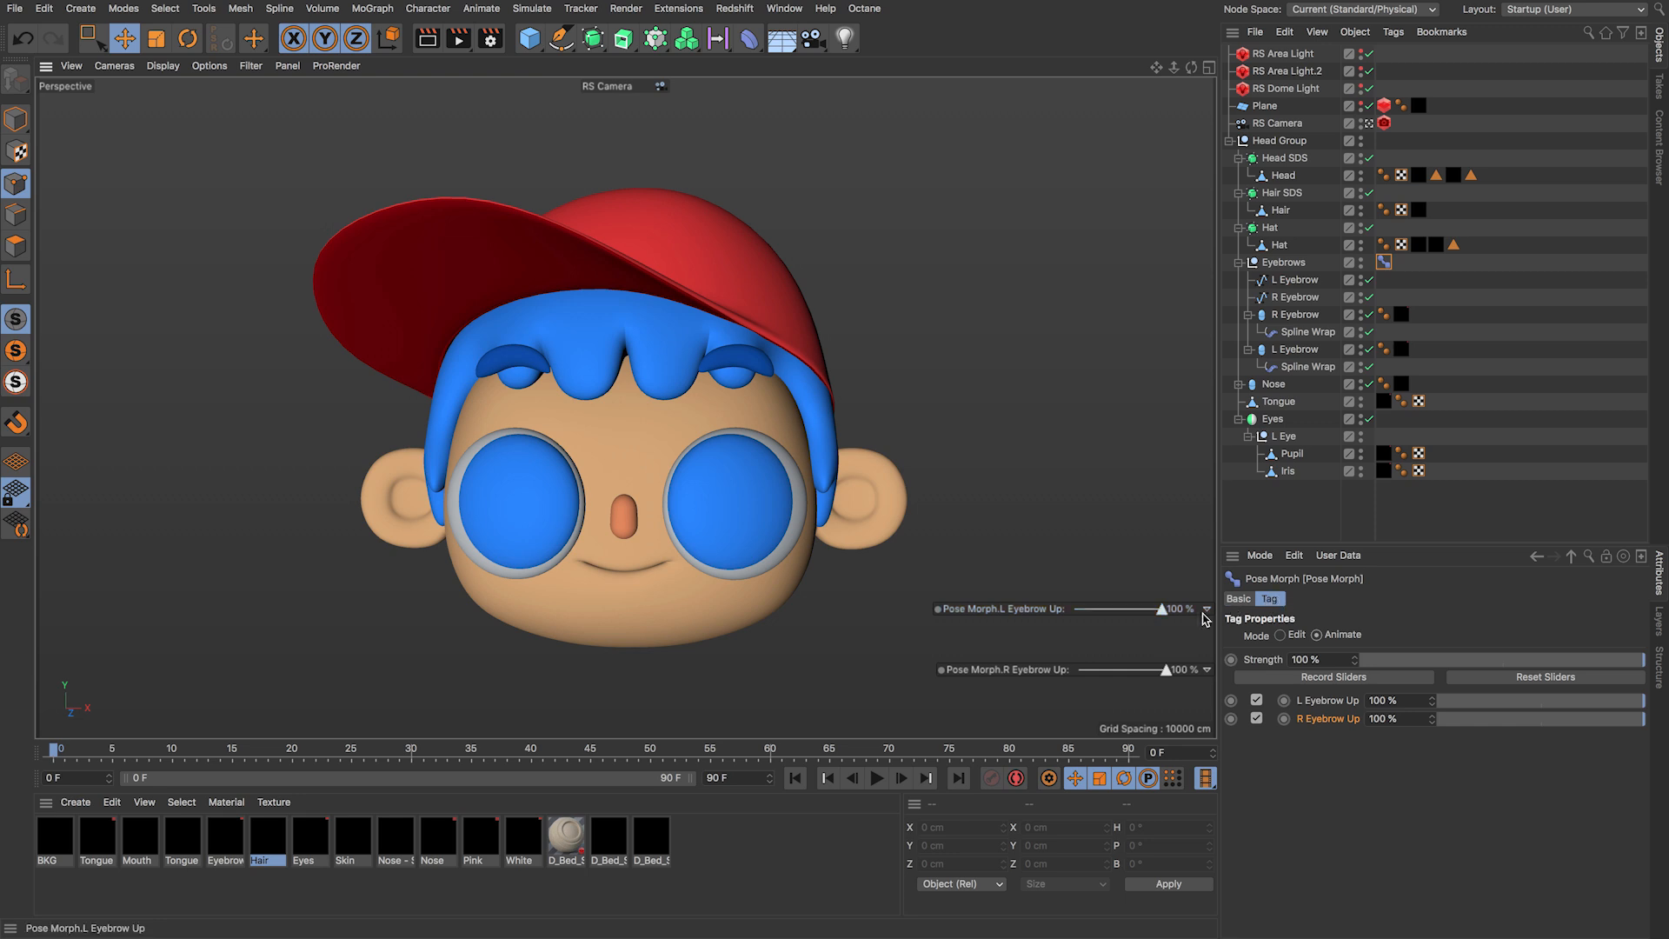
Step: Collapse both eyebrow HUD sliders to compact value displays and scrub L Eyebrow Up to 52% and R Eyebrow Up to 5%
{"action": "left_click", "coordinate": [1207, 609]}
{"action": "left_click", "coordinate": [1206, 670]}
{"action": "left_click_drag", "start_coordinate": [1188, 674], "coordinate": [1124, 671]}
{"action": "mouse_move", "coordinate": [1286, 682]}
{"action": "left_mouse_down"}
{"action": "mouse_move", "coordinate": [1413, 678]}
{"action": "mouse_move", "coordinate": [1189, 667]}
{"action": "mouse_move", "coordinate": [1443, 671]}
{"action": "mouse_move", "coordinate": [1191, 674]}
{"action": "mouse_move", "coordinate": [1271, 677]}
{"action": "left_mouse_up"}
{"action": "left_click_drag", "start_coordinate": [1184, 613], "coordinate": [1195, 671]}
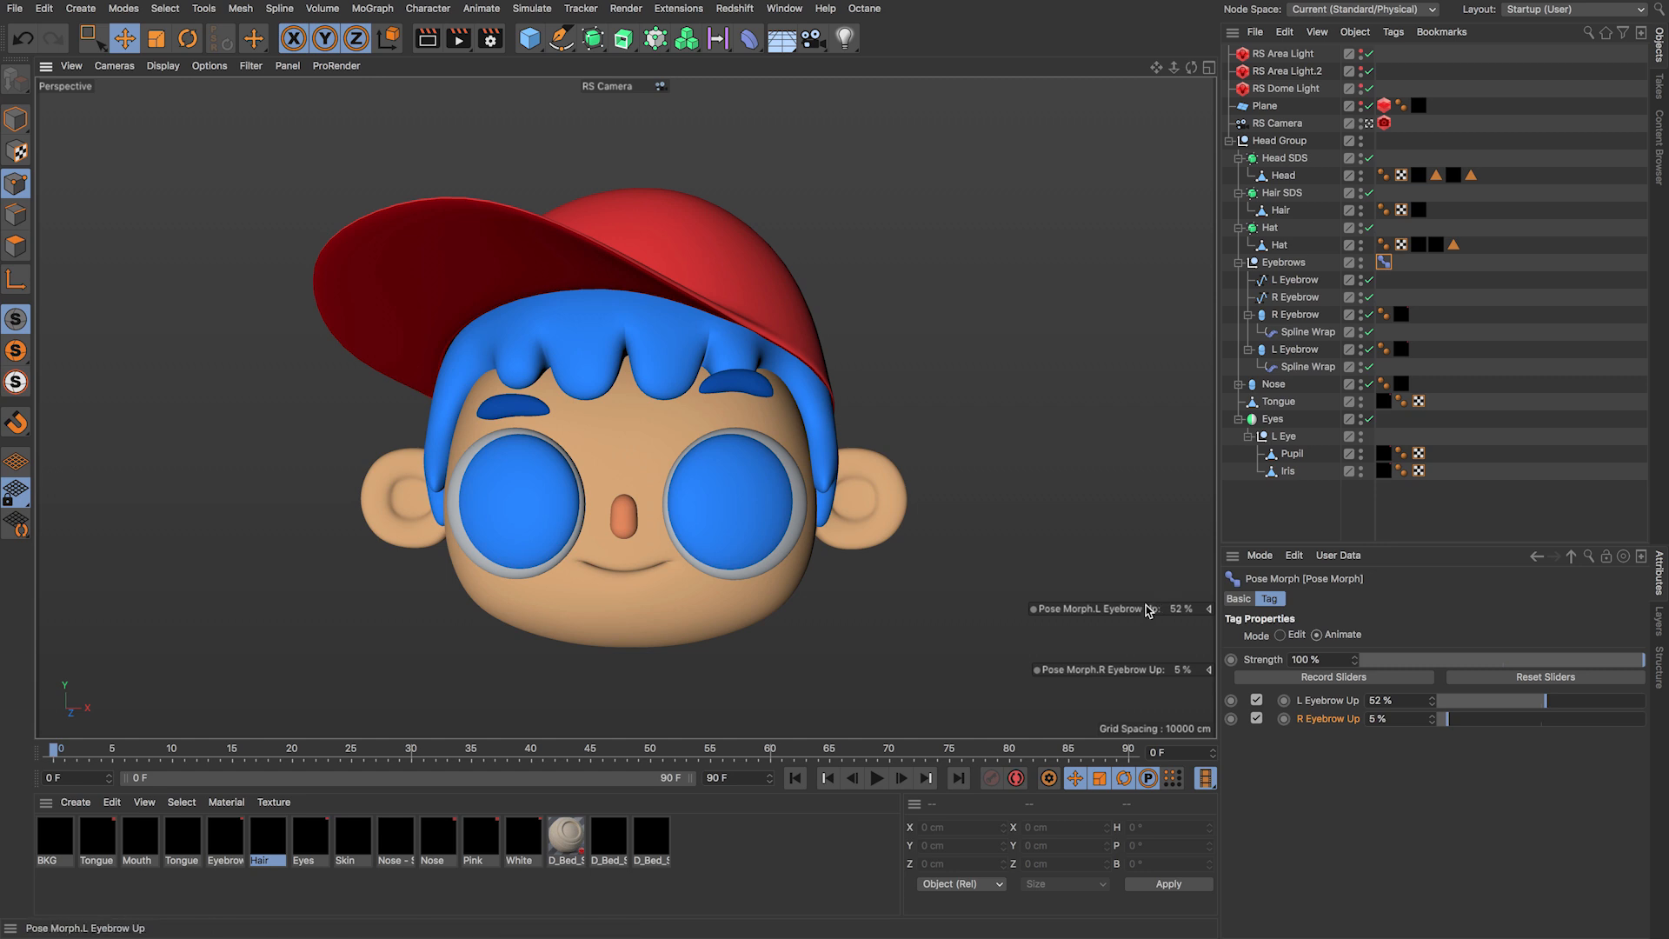
Step: Reset the L Eyebrow Up and R Eyebrow Up HUD values to their defaults
{"action": "right_click", "coordinate": [1152, 611]}
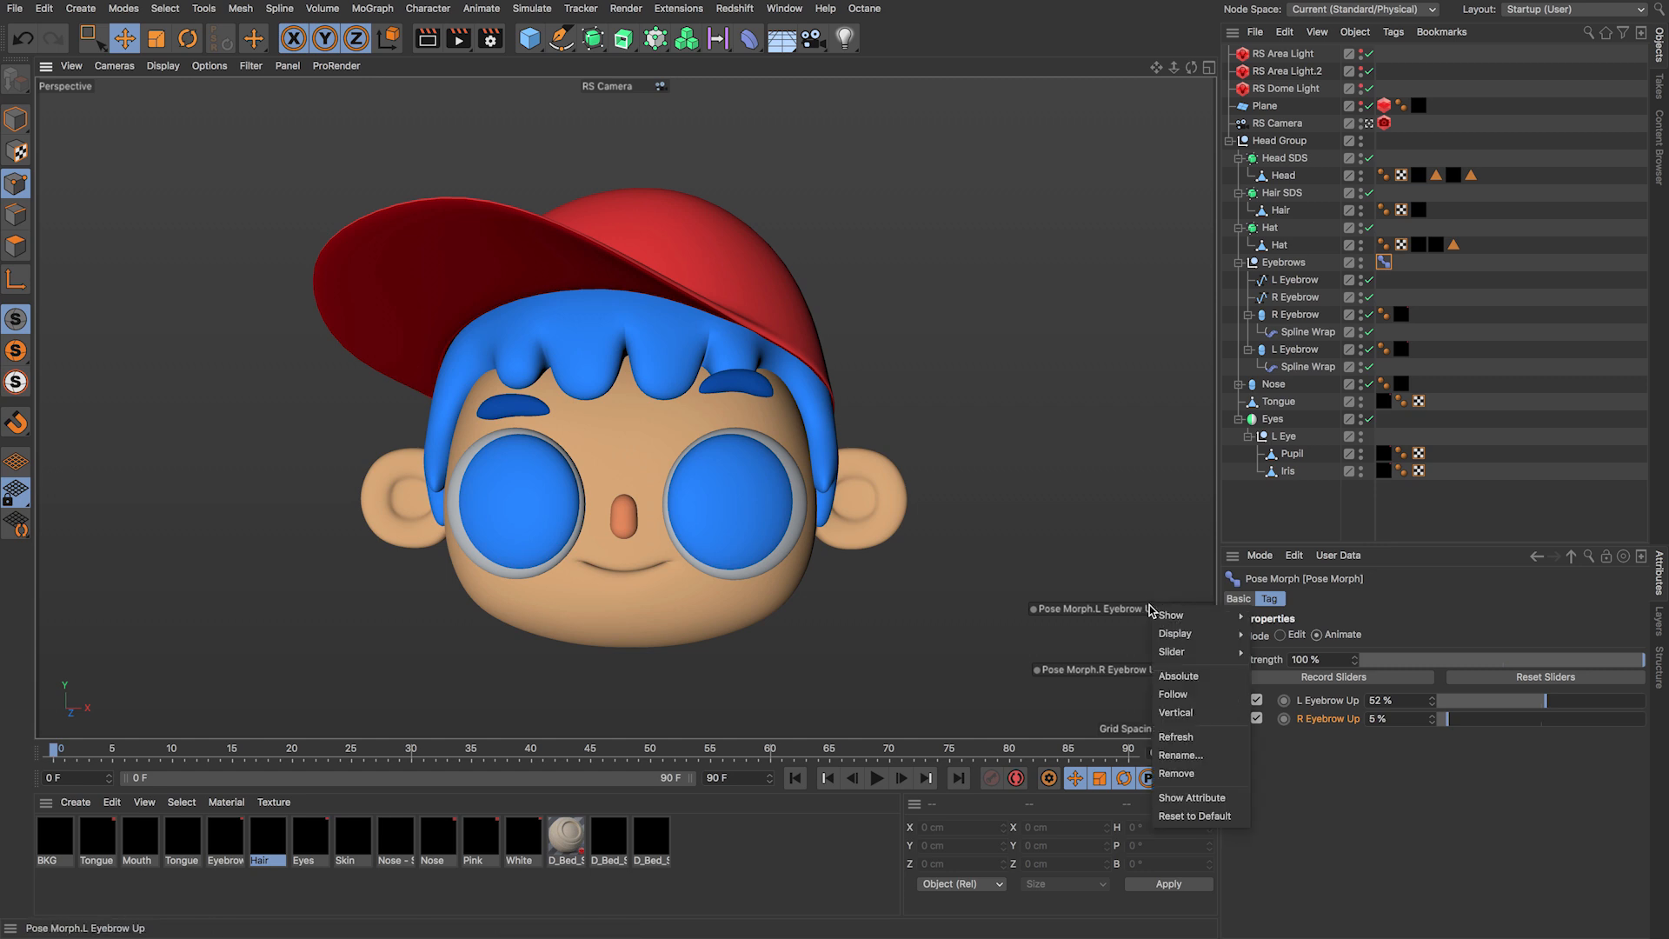
{"action": "left_click", "coordinate": [1195, 815]}
{"action": "right_click", "coordinate": [1125, 670]}
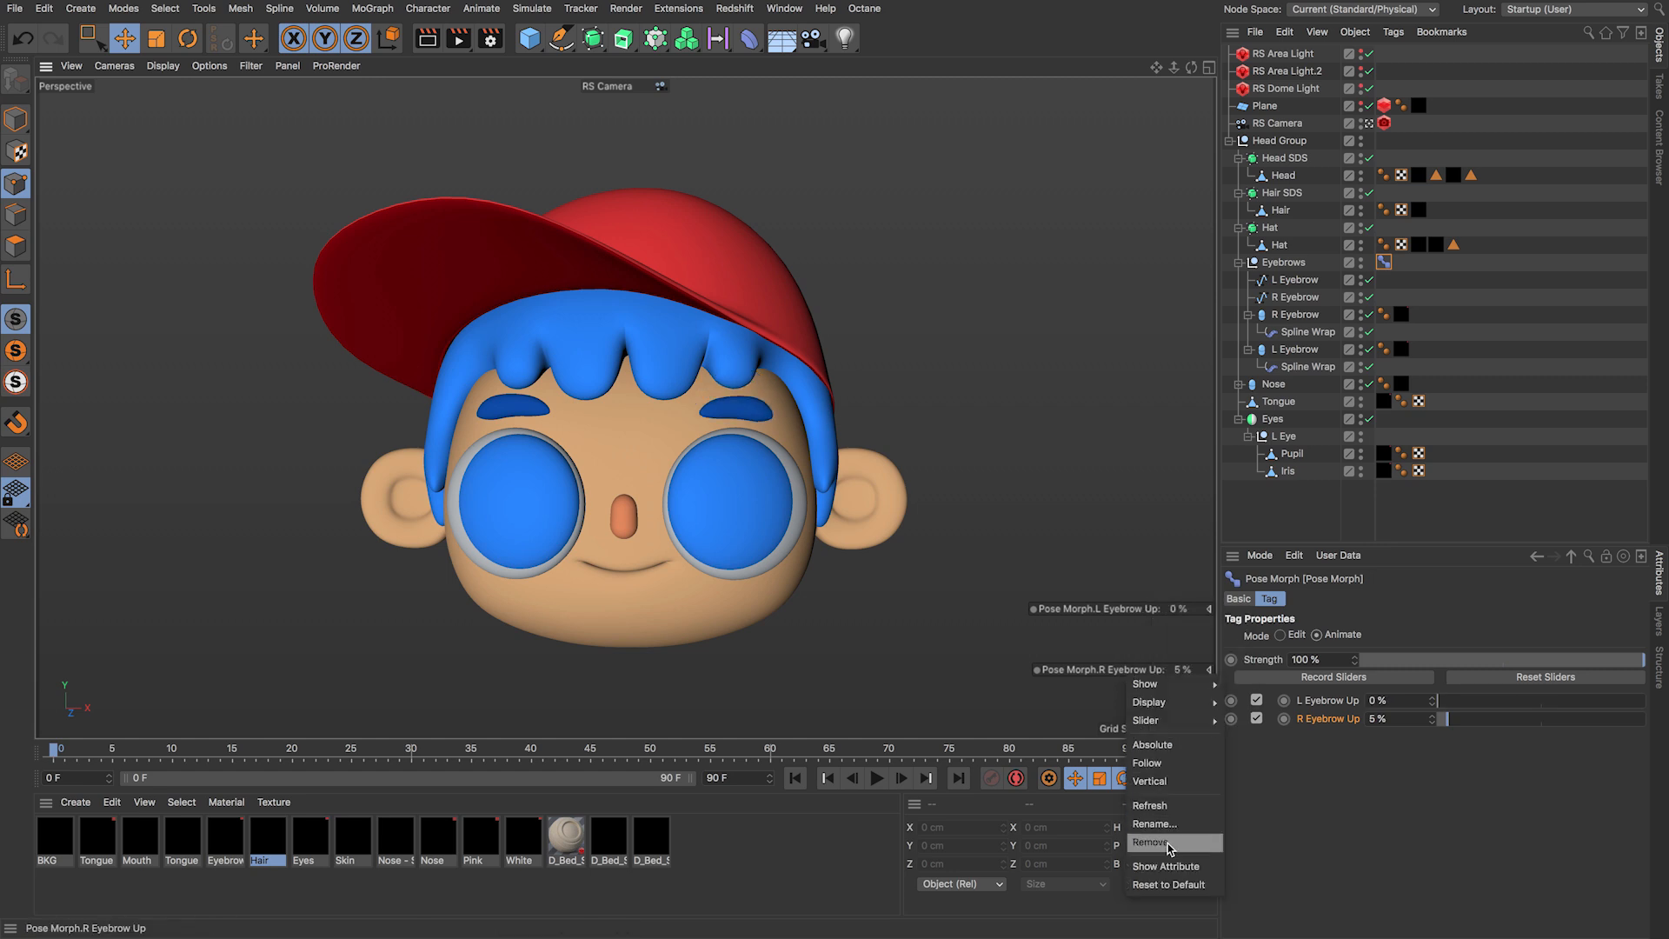
{"action": "left_click", "coordinate": [1169, 885]}
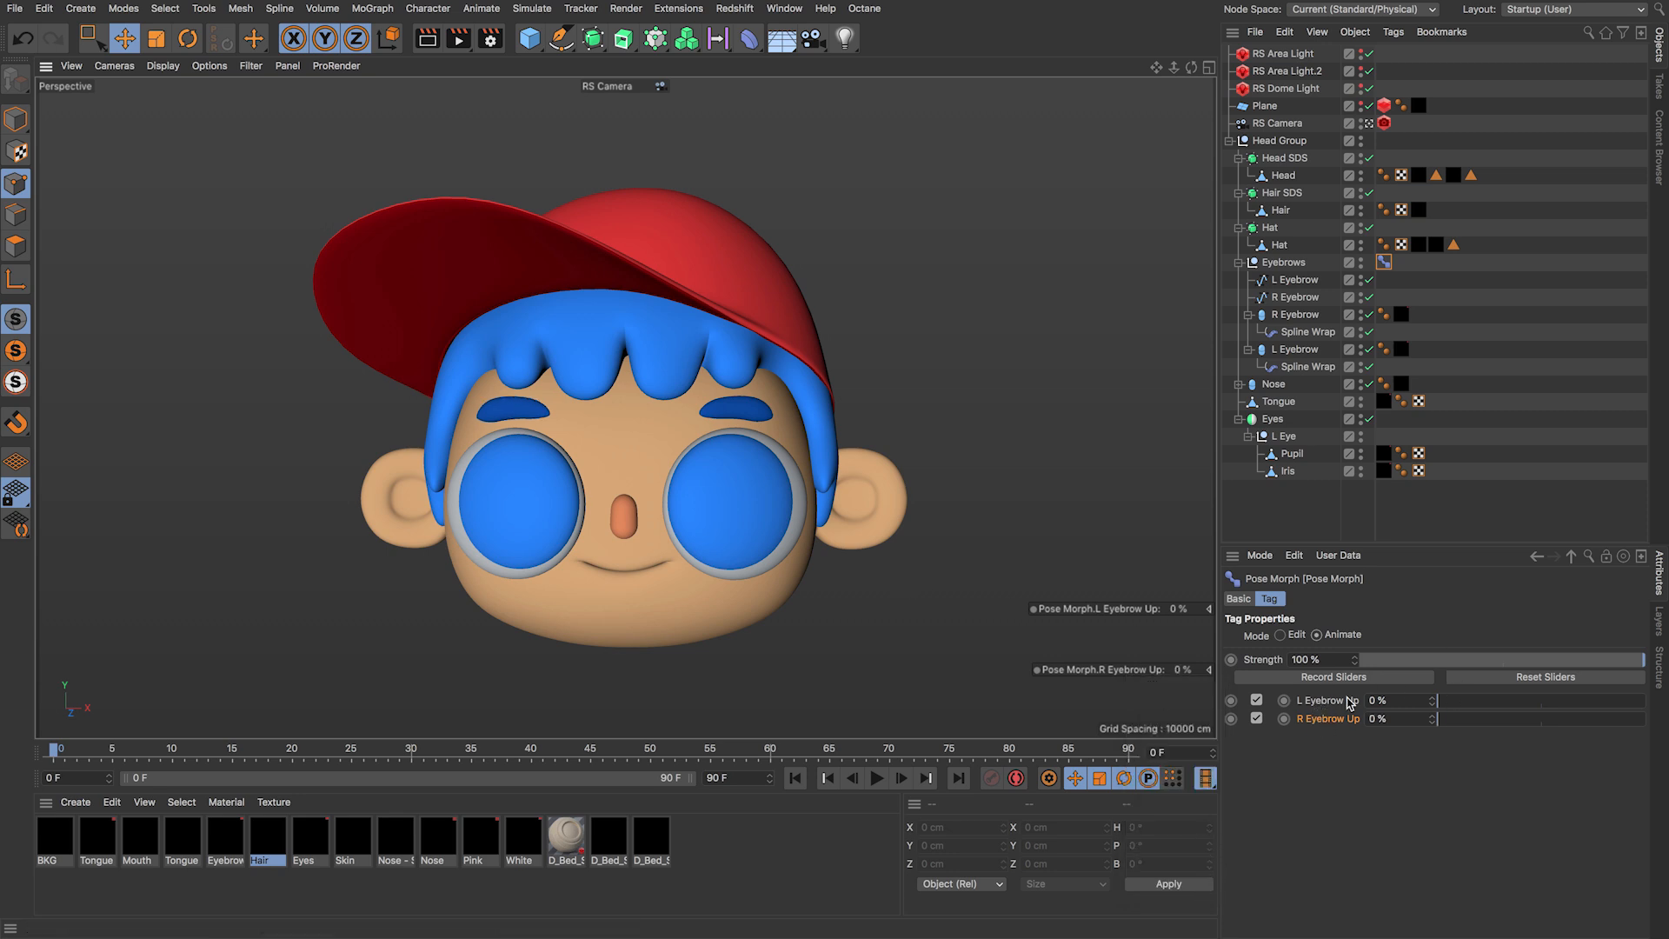
Step: Vary both eyebrow sliders in the Pose Morph tag and reset them together with Reset Sliders
{"action": "left_click_drag", "start_coordinate": [1519, 700], "coordinate": [1551, 719]}
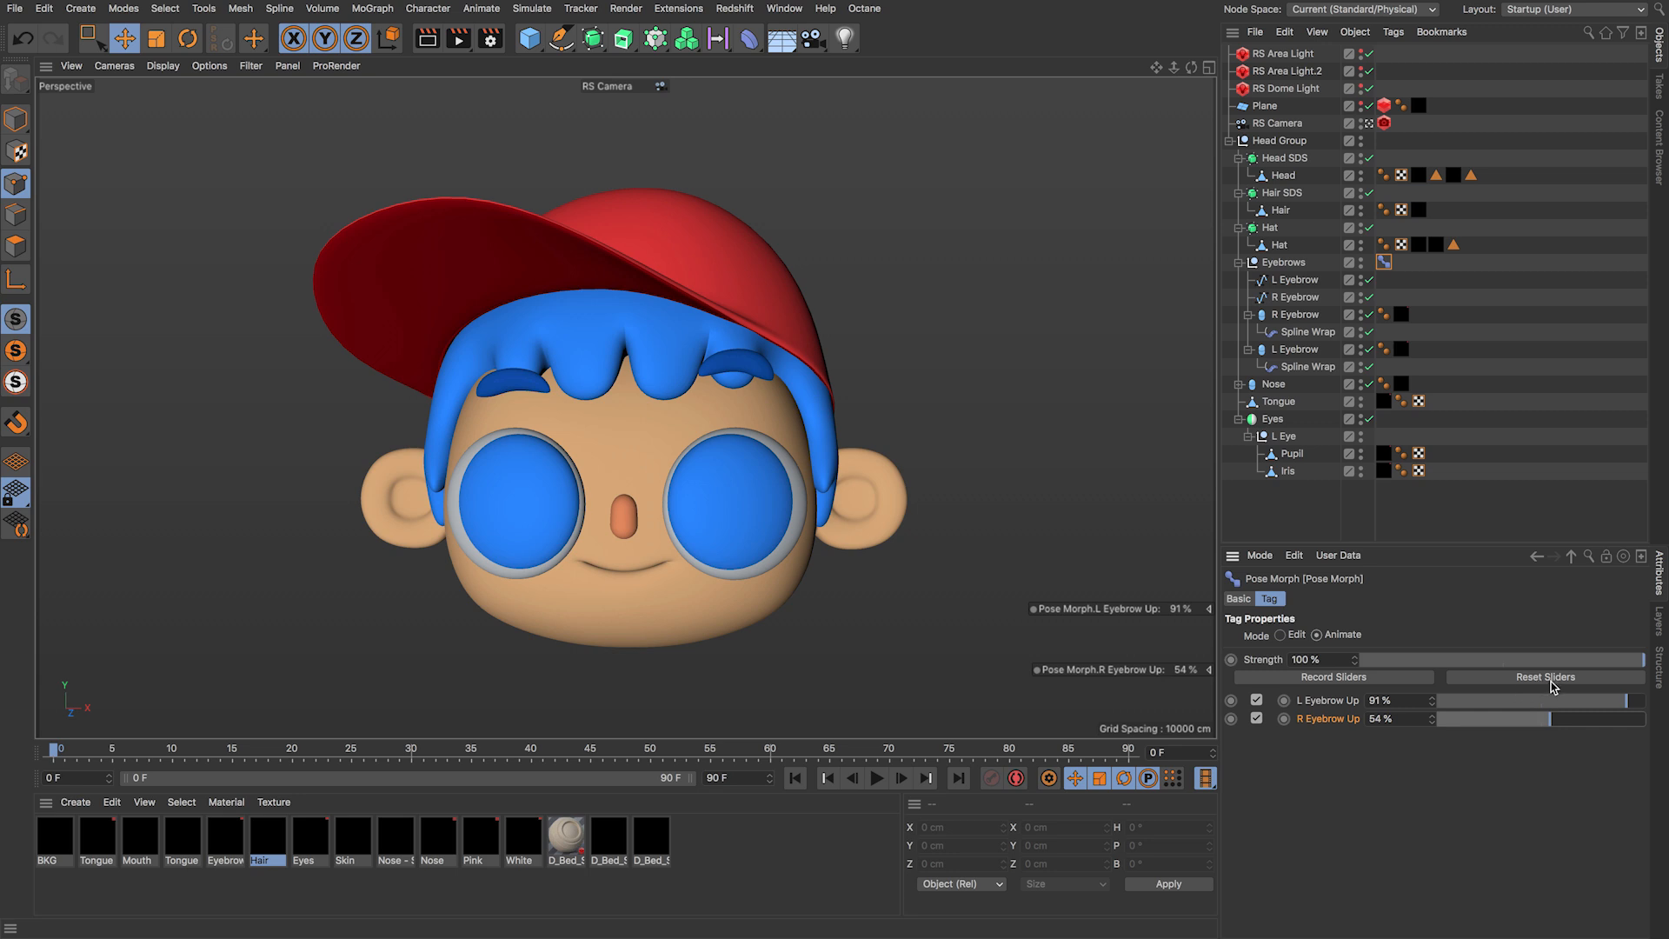
{"action": "left_click", "coordinate": [1554, 677]}
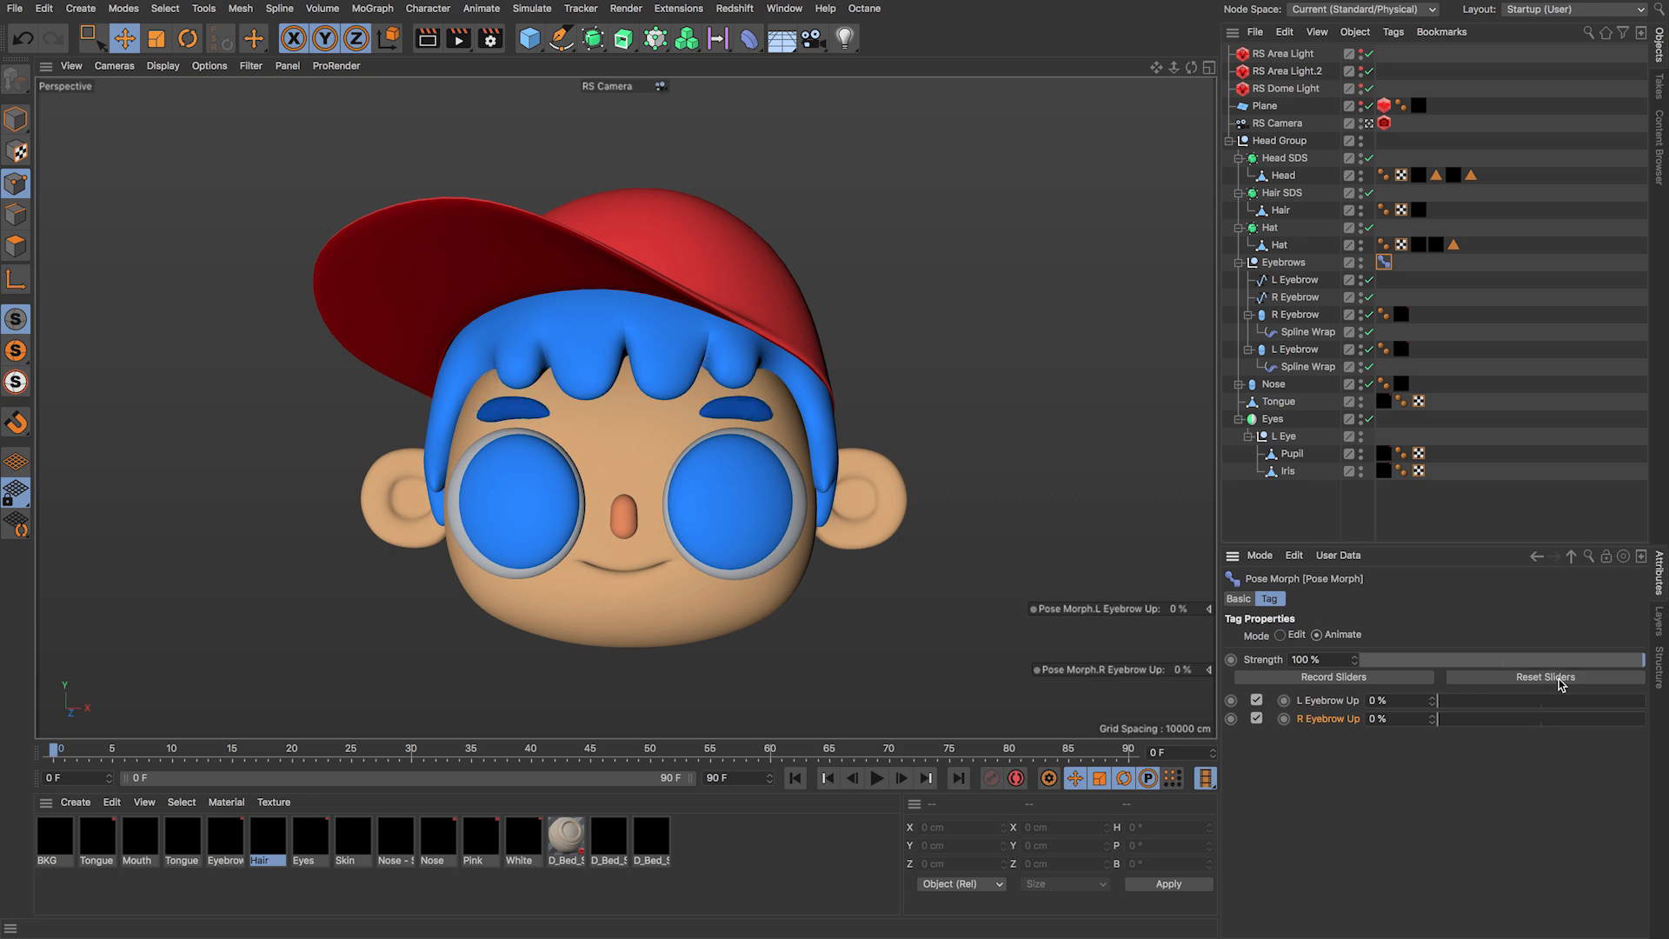
Step: Return the Pose Morph tag to Edit mode and set the Strength of L Eyebrow Up and R Eyebrow Up to 100%
{"action": "left_click", "coordinate": [1283, 636]}
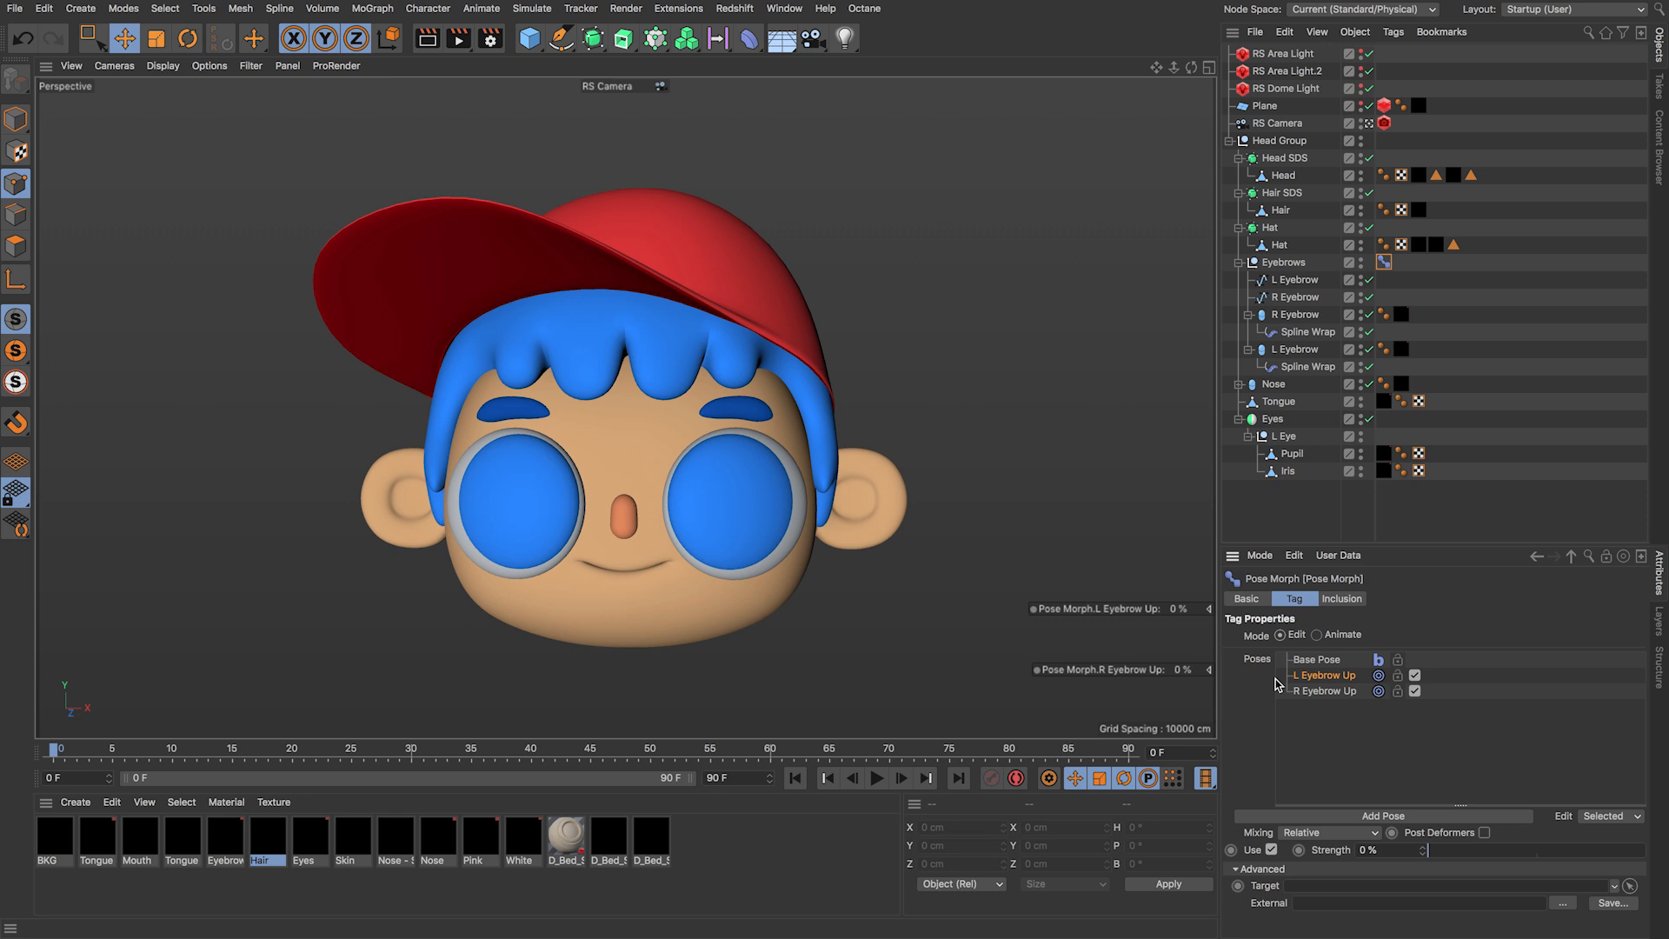
{"action": "left_click_drag", "start_coordinate": [1453, 852], "coordinate": [1648, 852]}
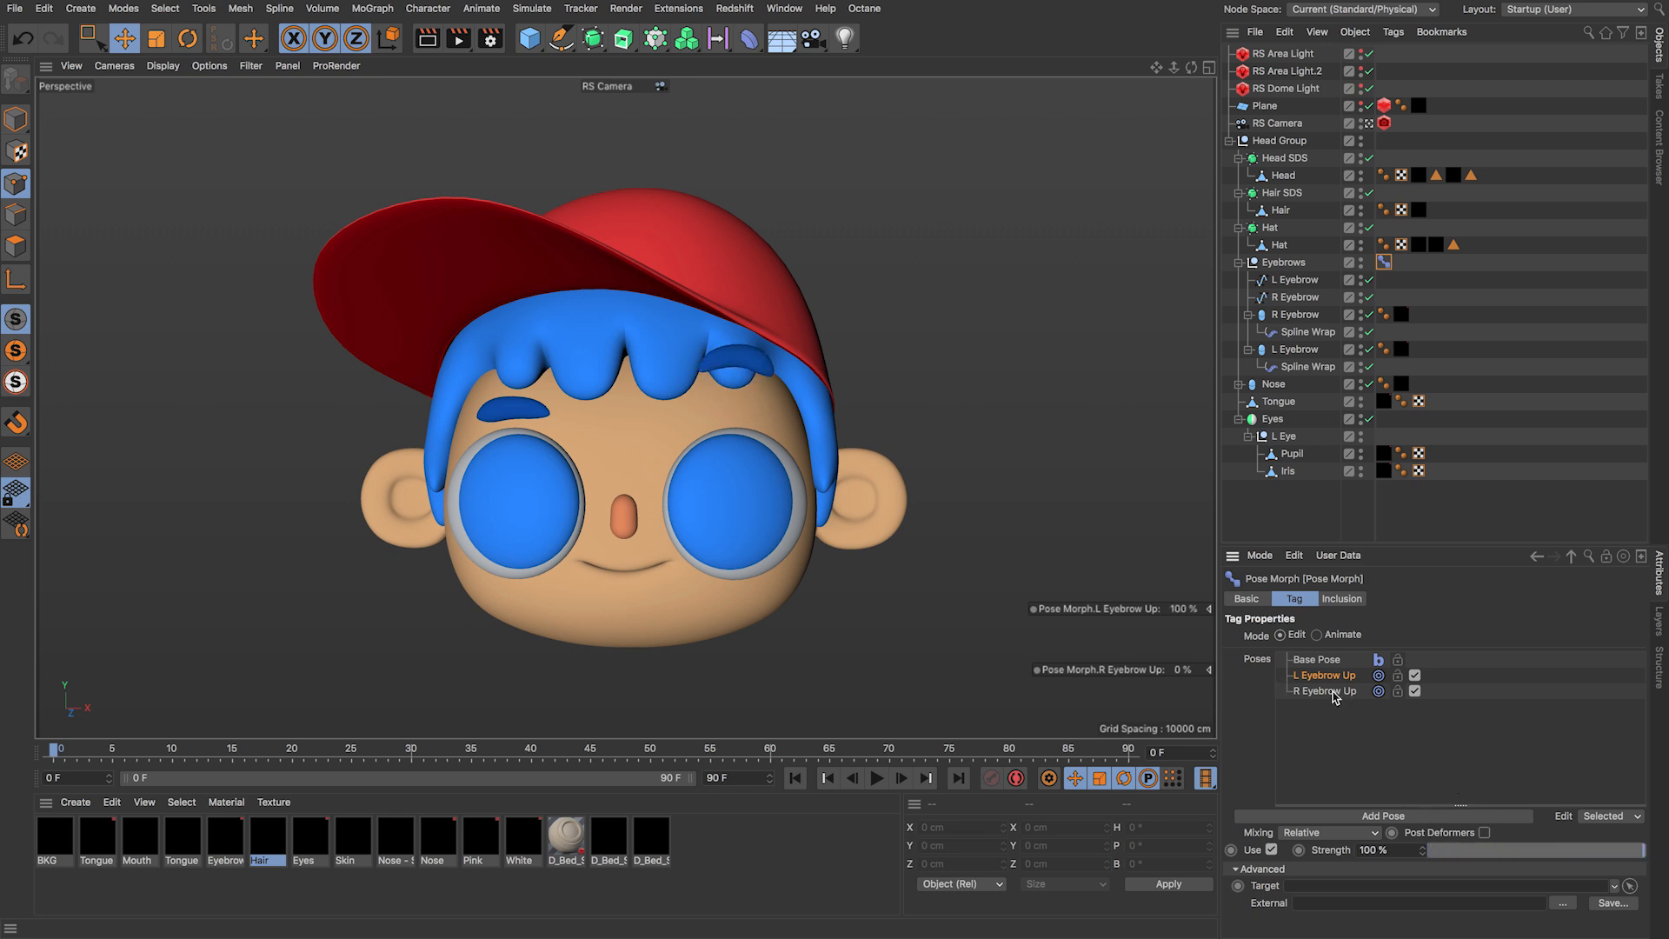
{"action": "left_click", "coordinate": [1339, 692]}
{"action": "left_click_drag", "start_coordinate": [1430, 851], "coordinate": [1645, 851]}
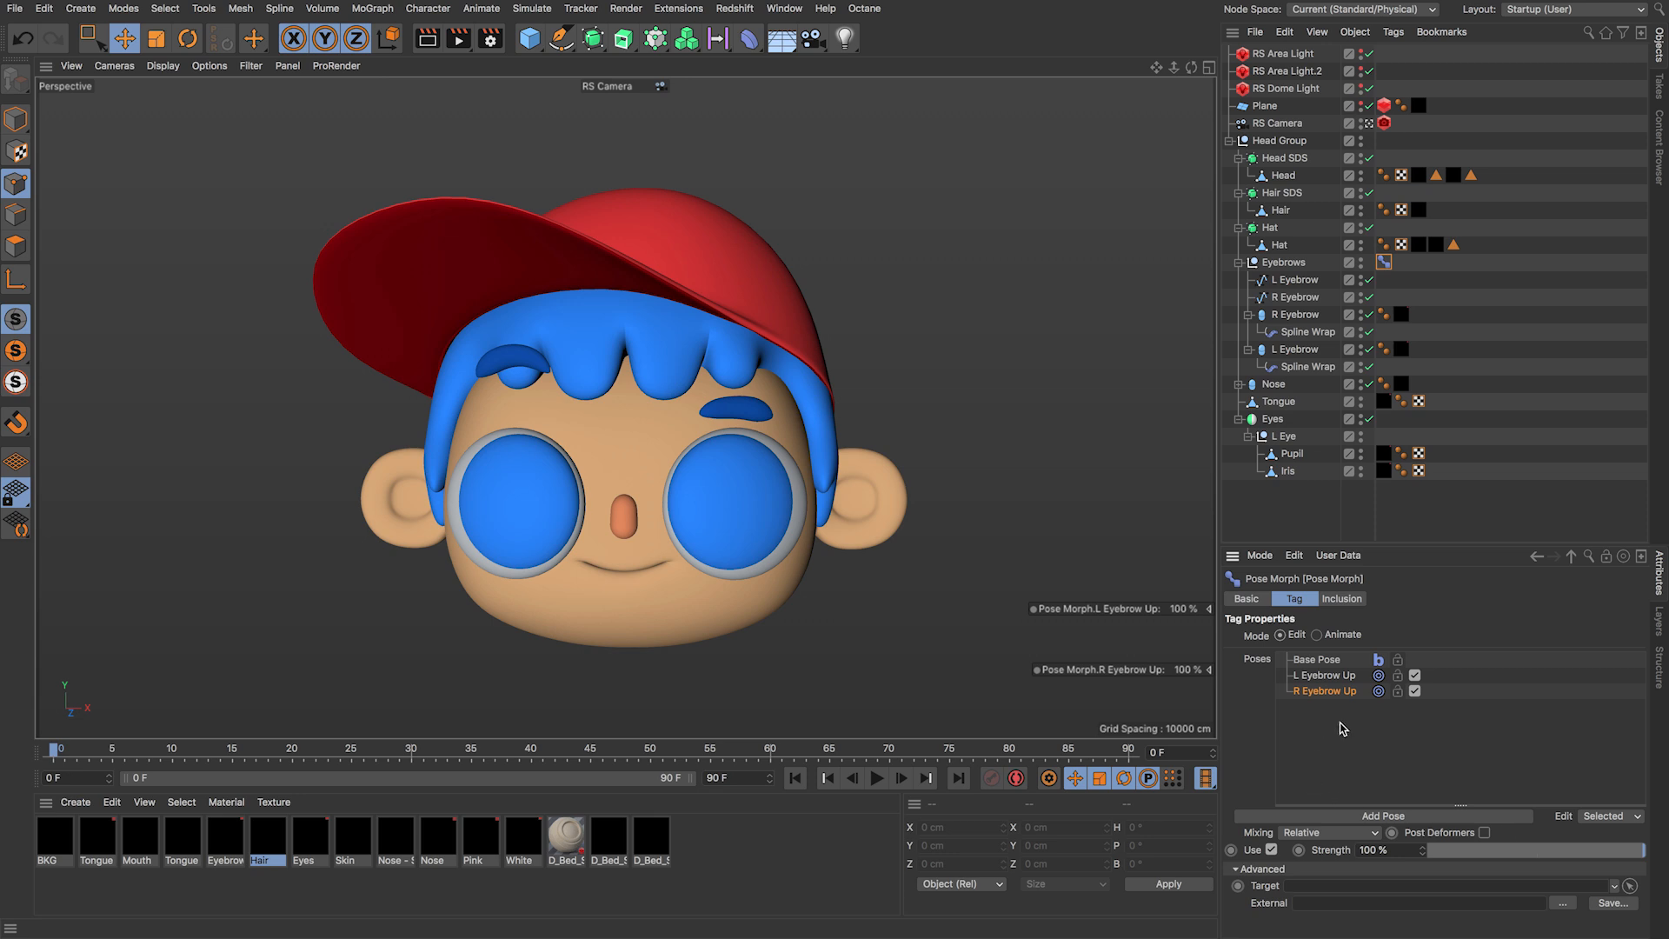
Step: Review the eyebrow poses one at a time, alternating between L Eyebrow Up, R Eyebrow Up and the Base Pose
{"action": "left_click", "coordinate": [1310, 676]}
{"action": "left_click", "coordinate": [1314, 692]}
{"action": "left_click", "coordinate": [1315, 676]}
{"action": "left_click", "coordinate": [1317, 660]}
{"action": "left_click", "coordinate": [1319, 677]}
{"action": "left_click", "coordinate": [1323, 693]}
{"action": "left_click", "coordinate": [1323, 677]}
{"action": "left_click", "coordinate": [1322, 692]}
{"action": "left_click", "coordinate": [1322, 675]}
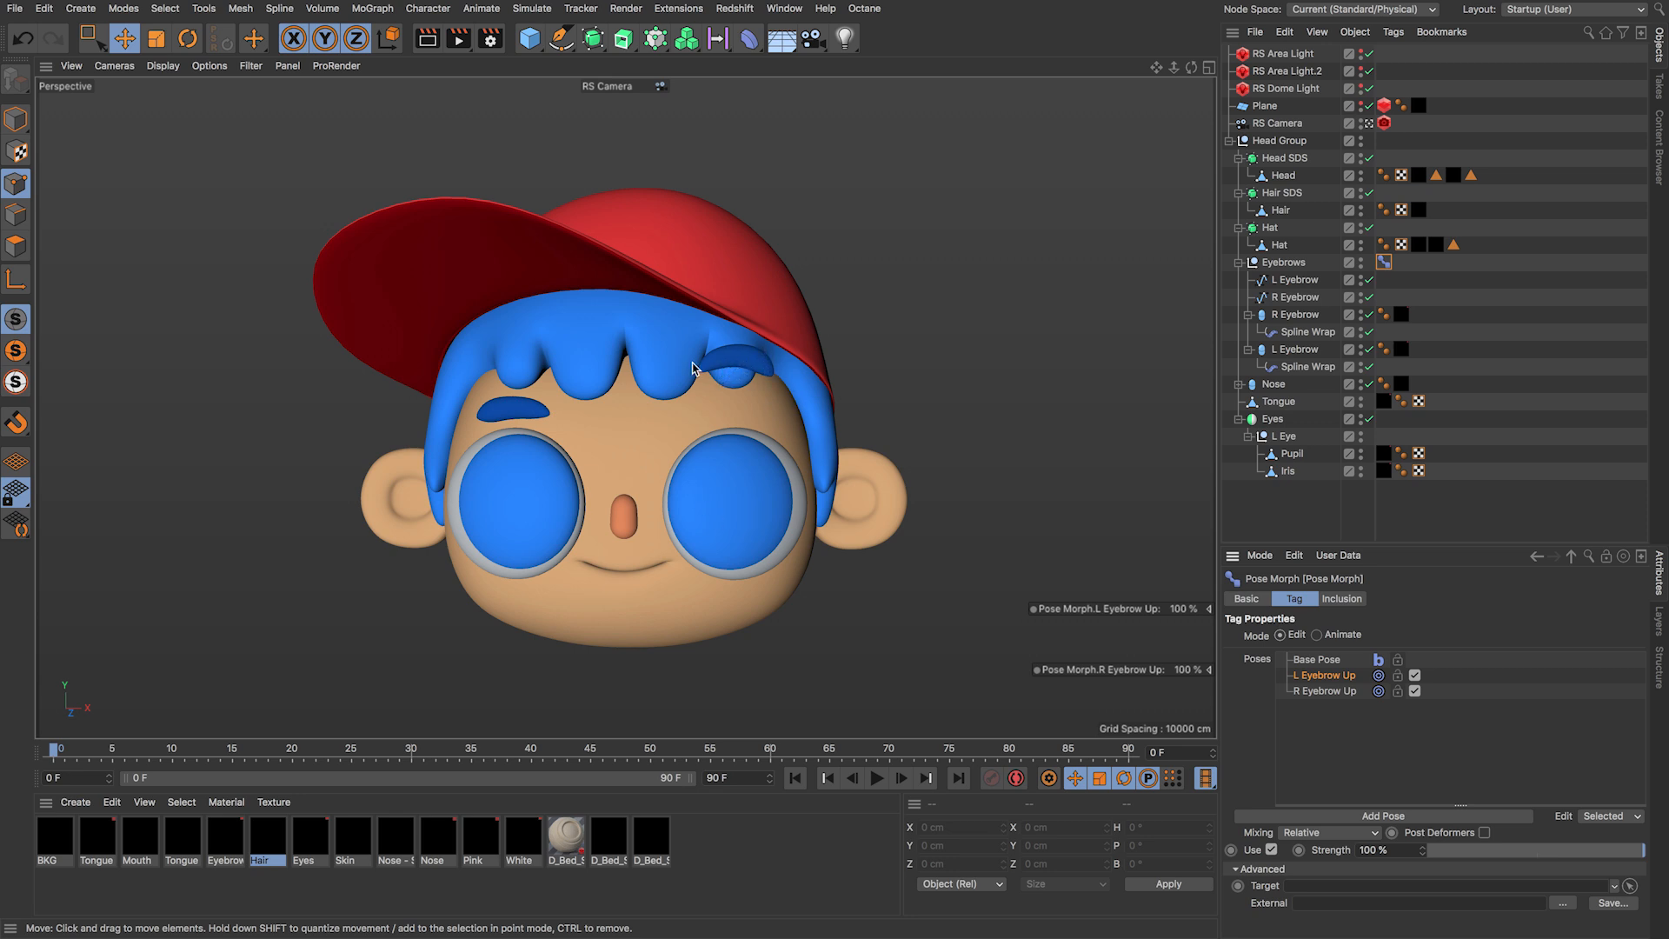
Step: Set the pose Edit option to In Place and compare the display with R Eyebrow Up and L Eyebrow Up selected
{"action": "left_click", "coordinate": [1614, 816]}
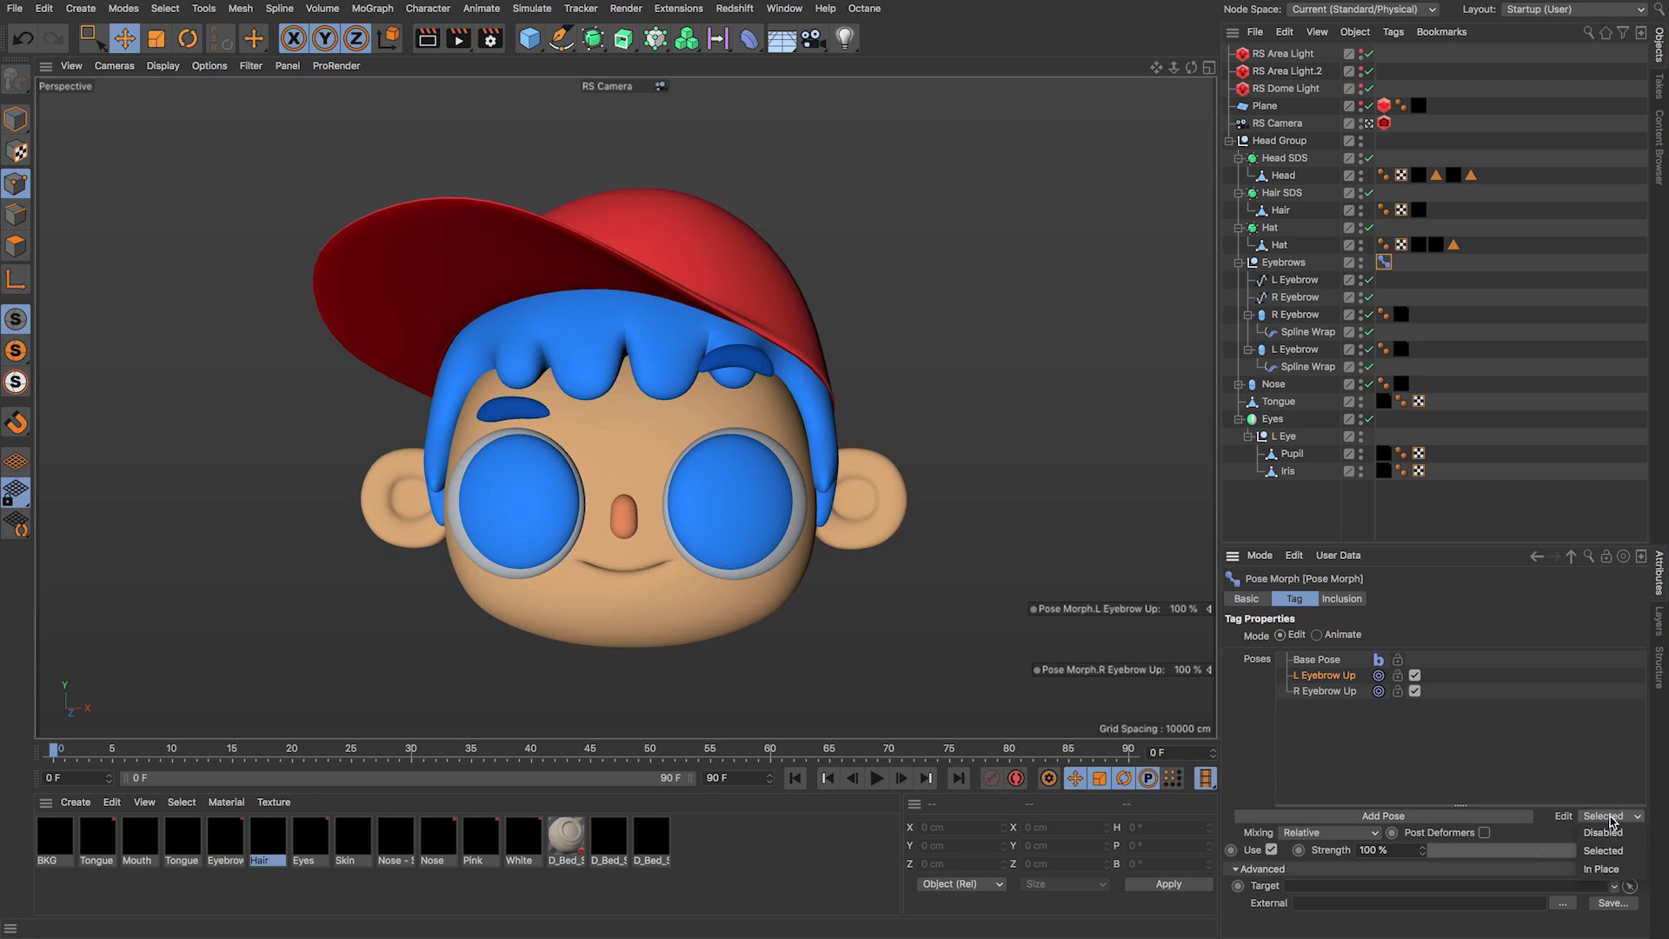
{"action": "left_click", "coordinate": [1588, 866]}
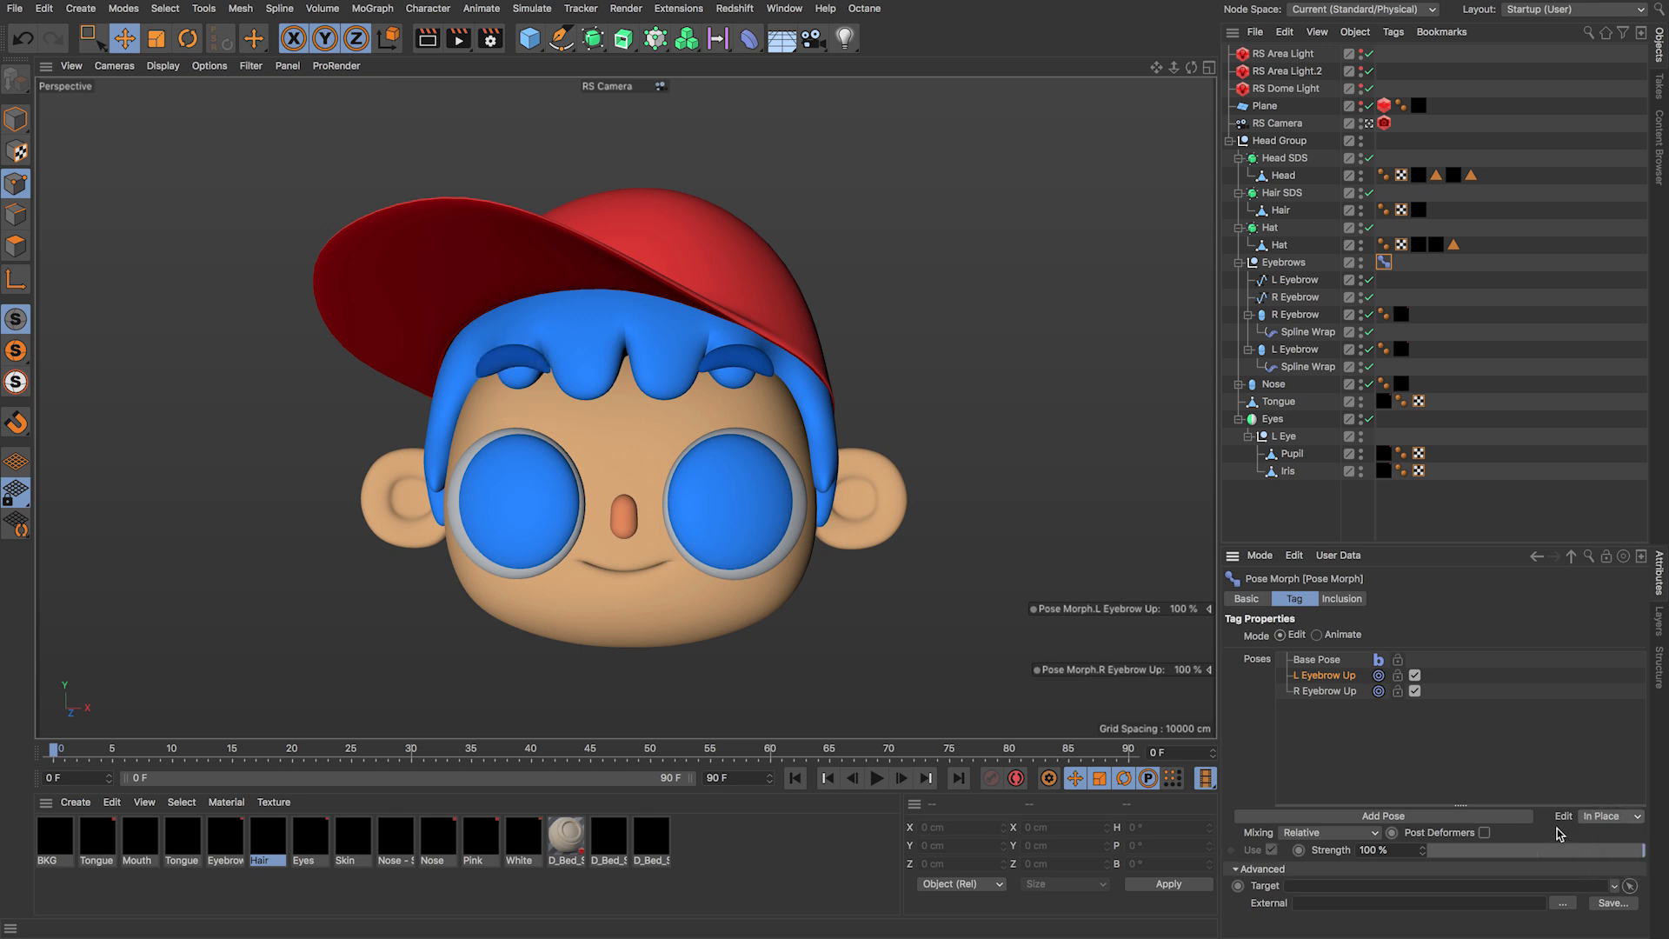
{"action": "left_click", "coordinate": [1339, 691]}
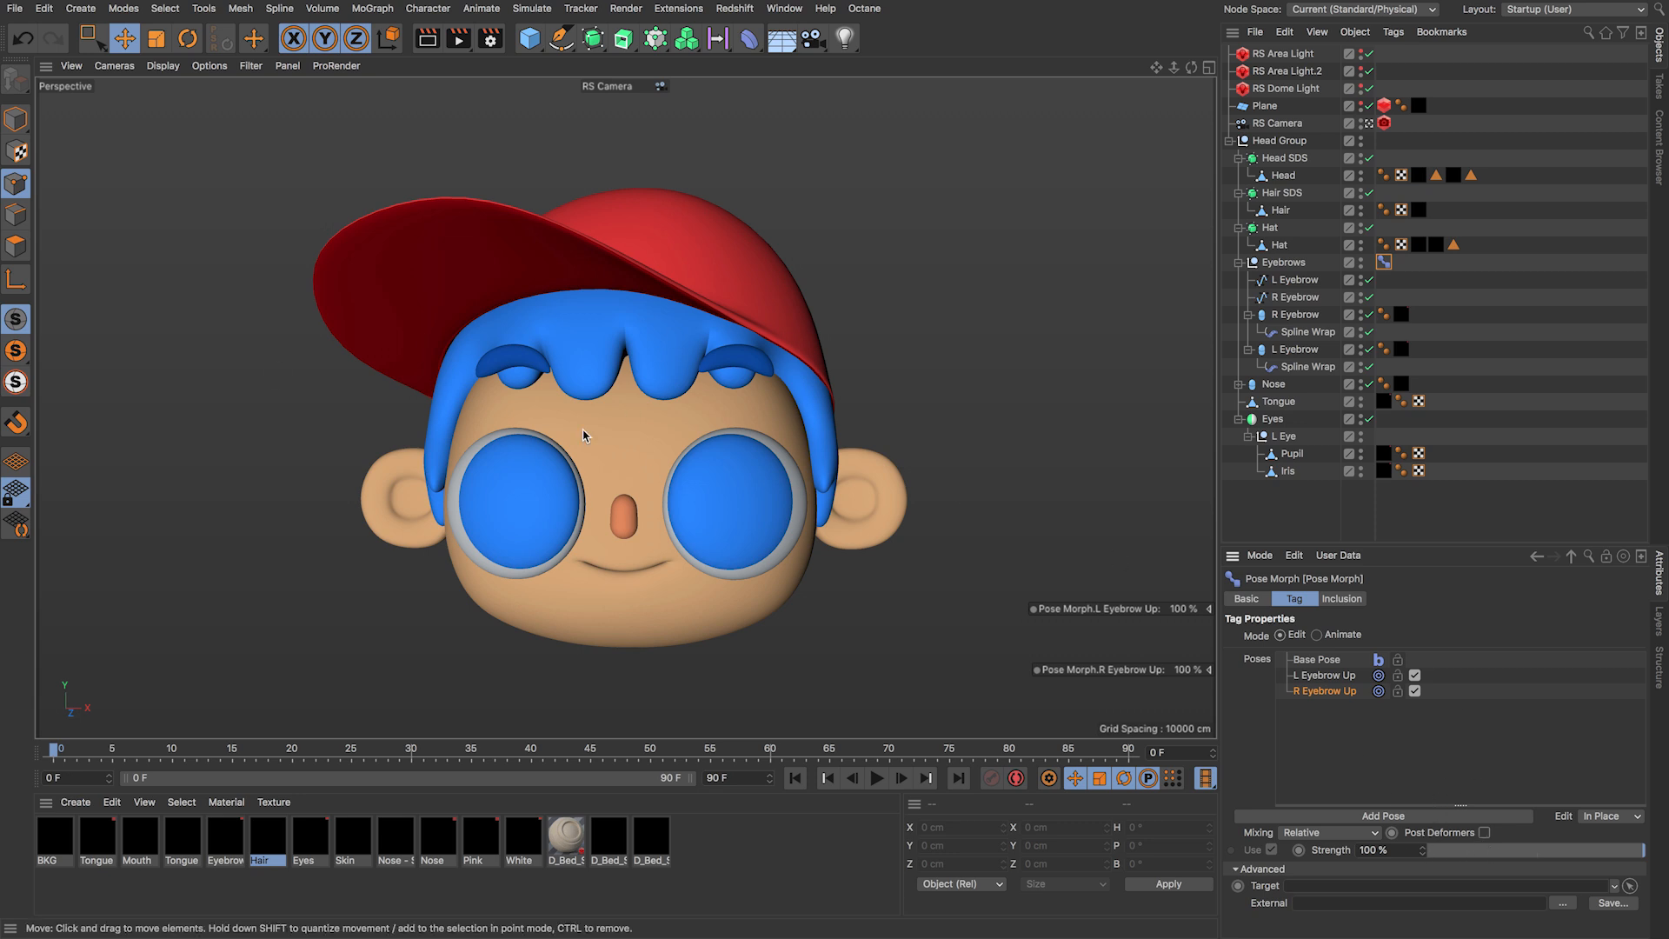
{"action": "left_click", "coordinate": [1321, 676]}
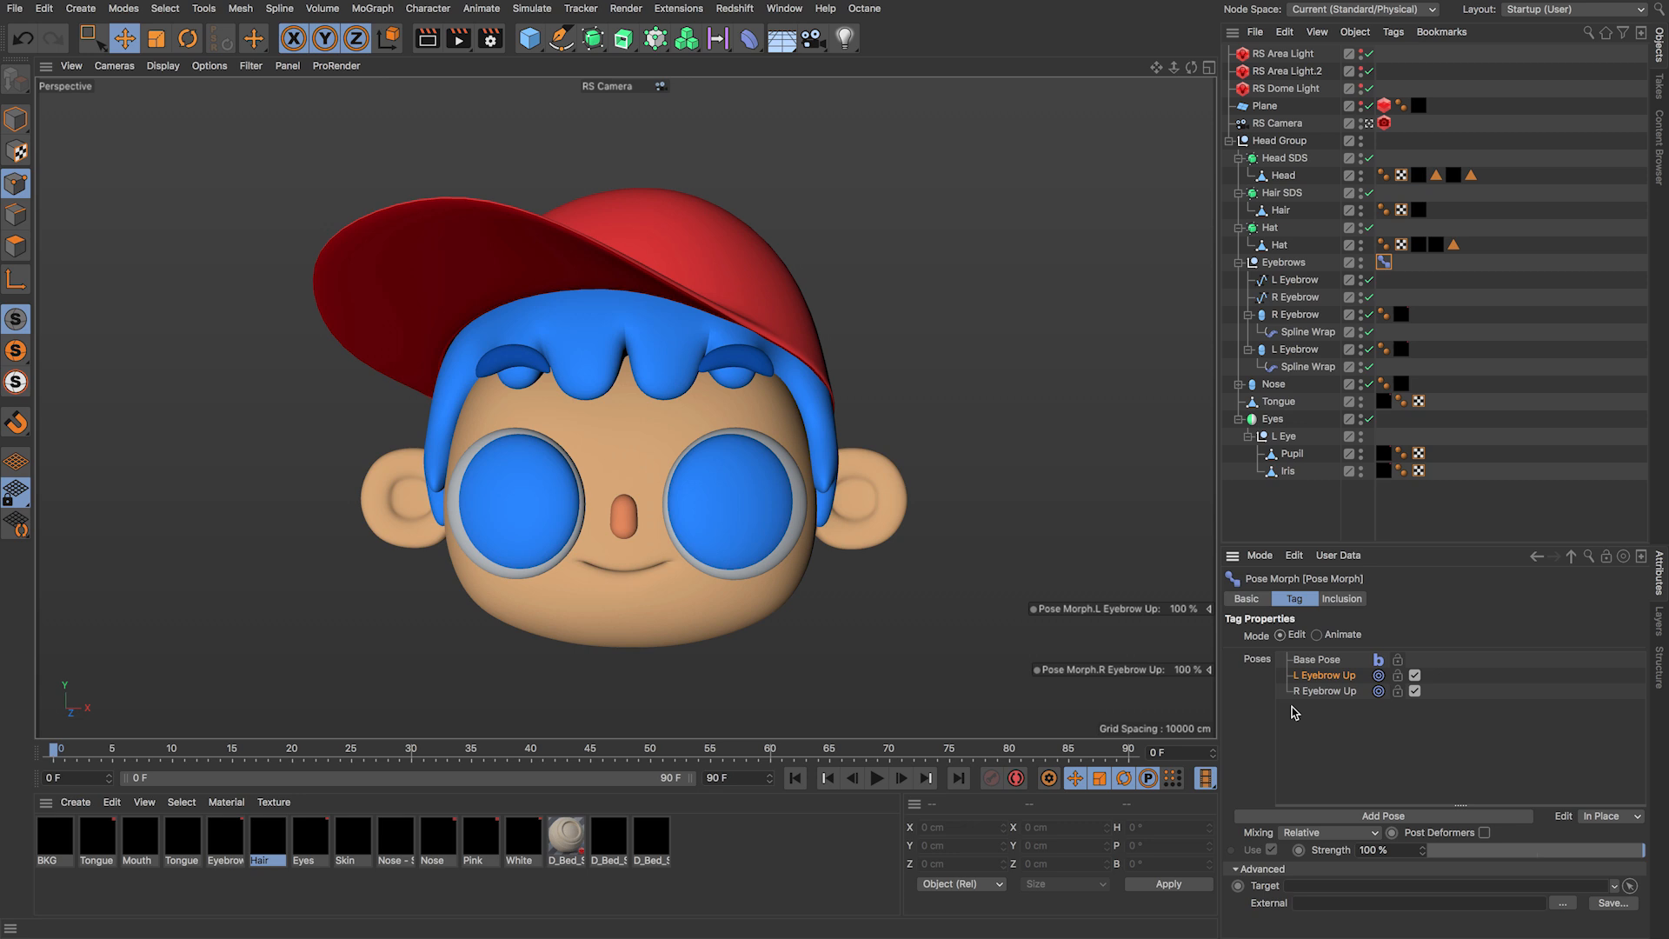
Step: Add a new pose below L Eyebrow Up in the Pose Morph tag and open its name for editing
{"action": "key", "text": "ctrl+z"}
{"action": "left_click", "coordinate": [1386, 817]}
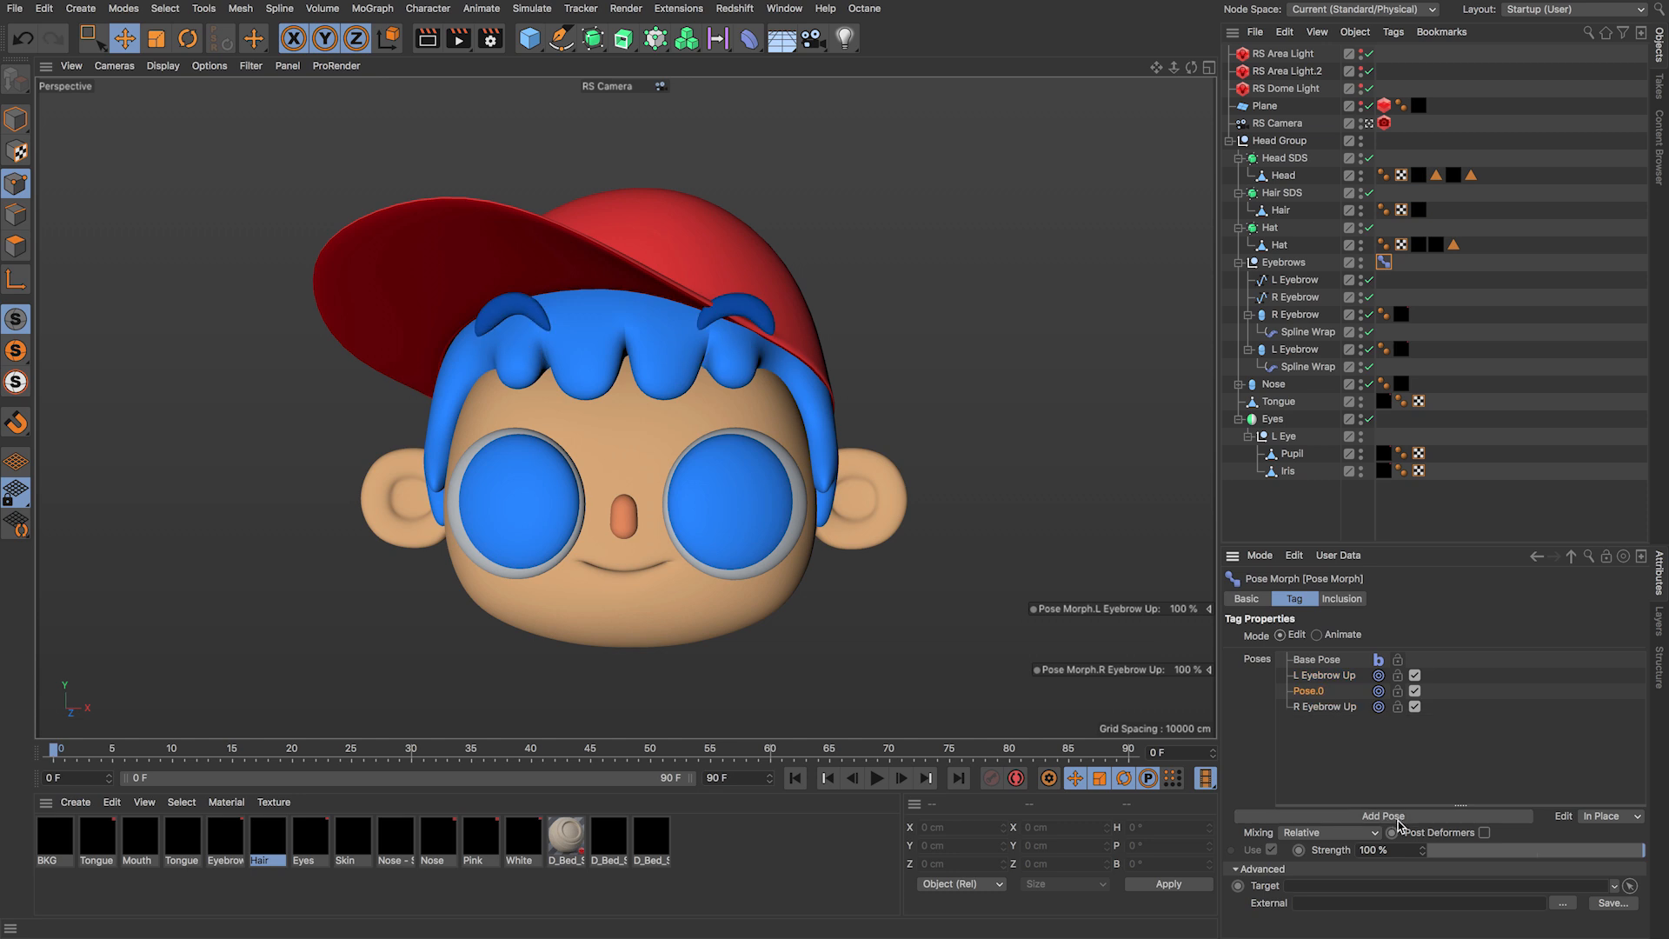
{"action": "double_click", "coordinate": [1308, 692]}
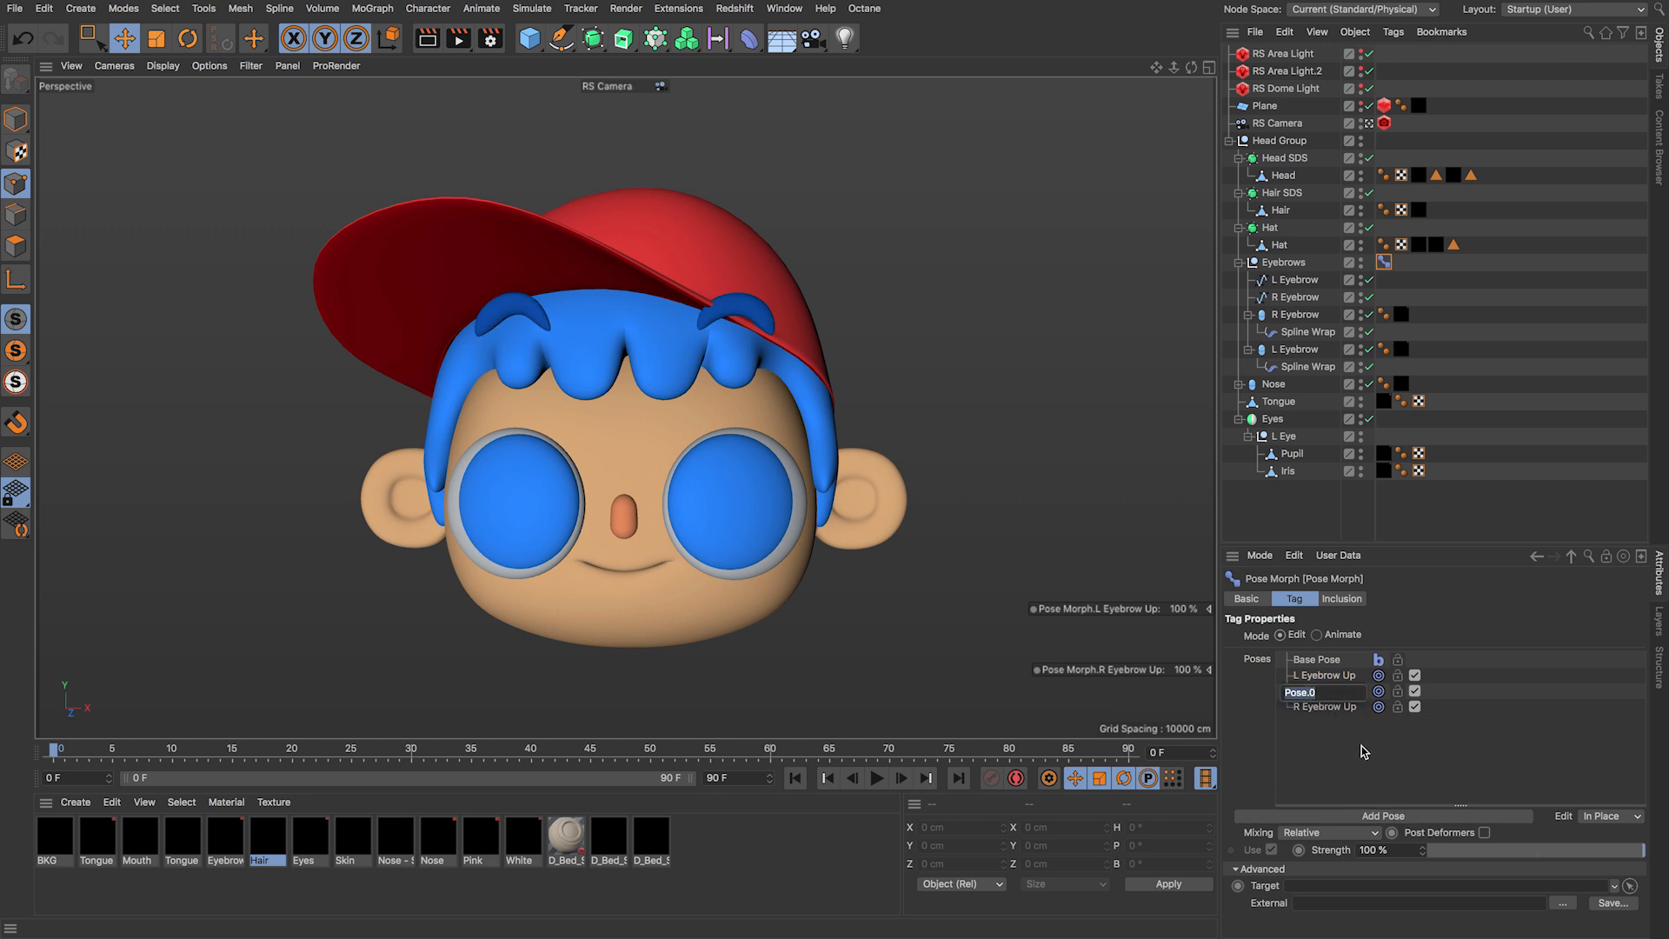
Step: Set the pose Edit option to Selected and review L Eyebrow Up, R Eyebrow Up and the new pose individually
{"action": "left_click_drag", "start_coordinate": [1639, 850], "coordinate": [1666, 816]}
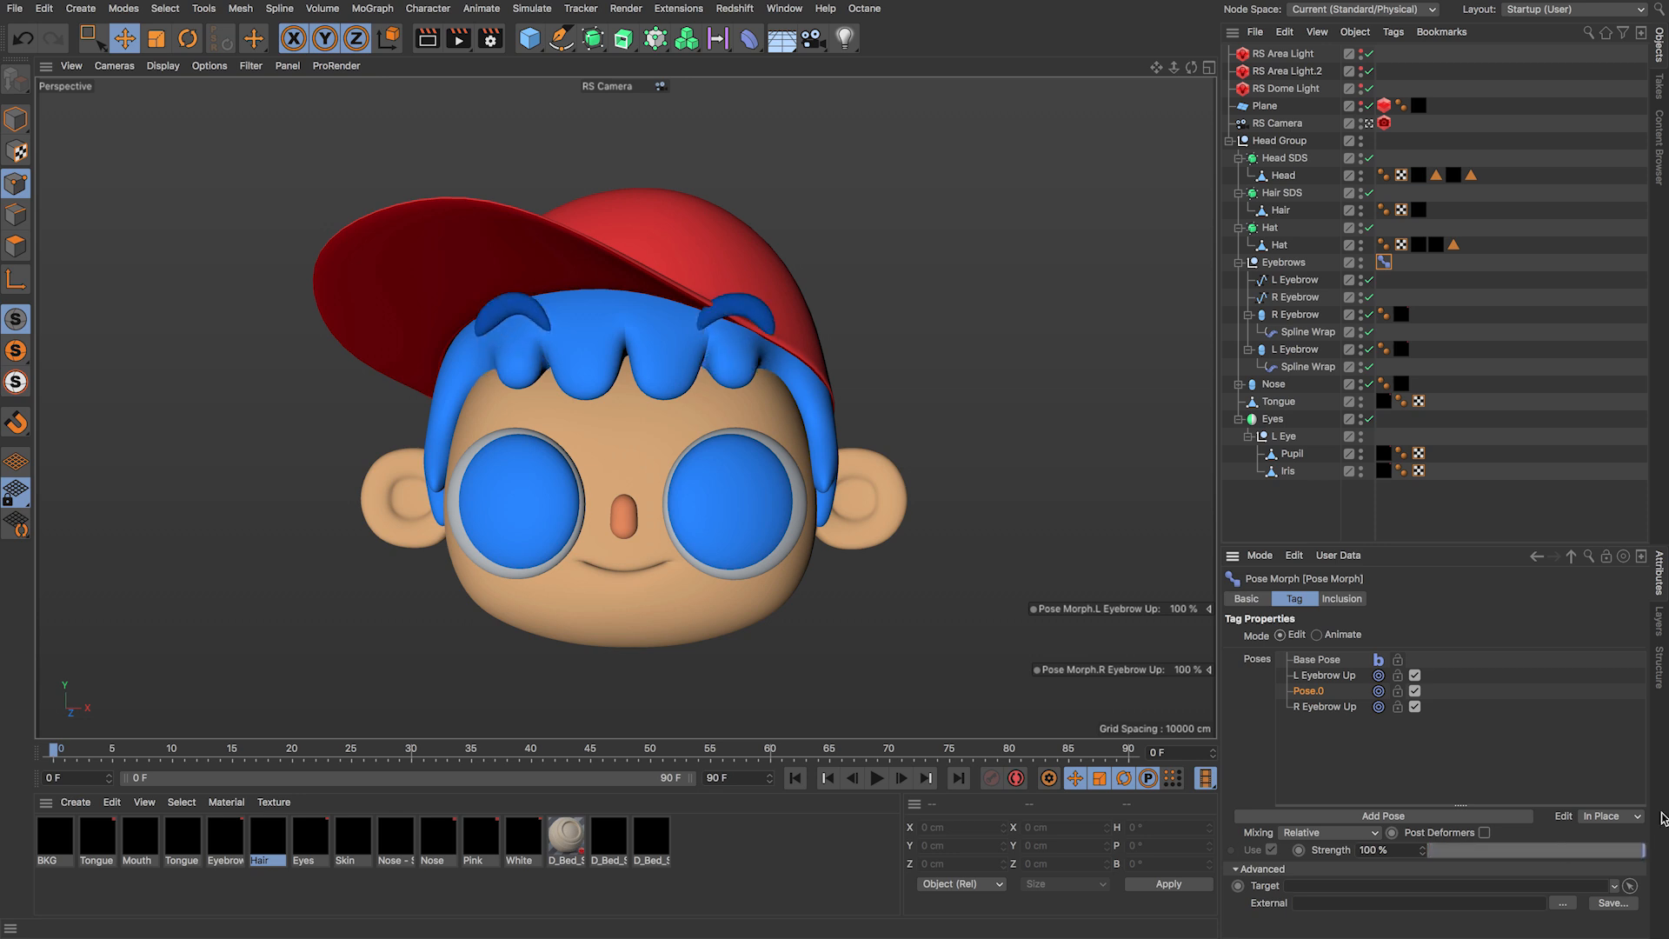
{"action": "left_click", "coordinate": [1588, 817]}
{"action": "left_click", "coordinate": [1608, 836]}
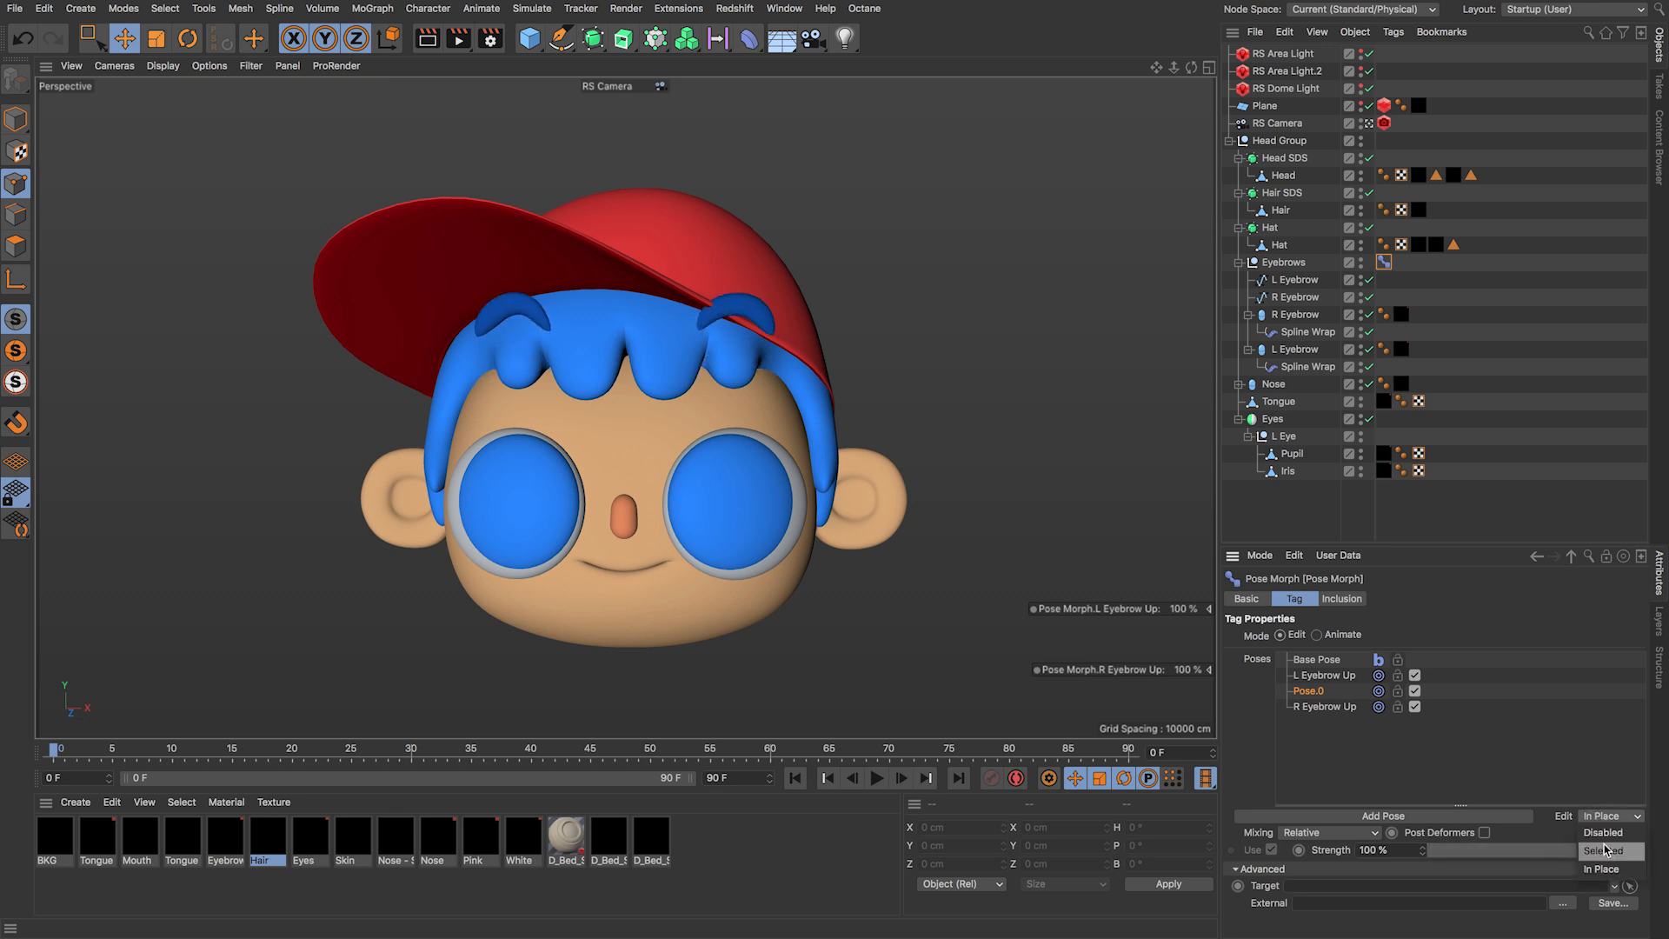
{"action": "left_click", "coordinate": [1312, 678]}
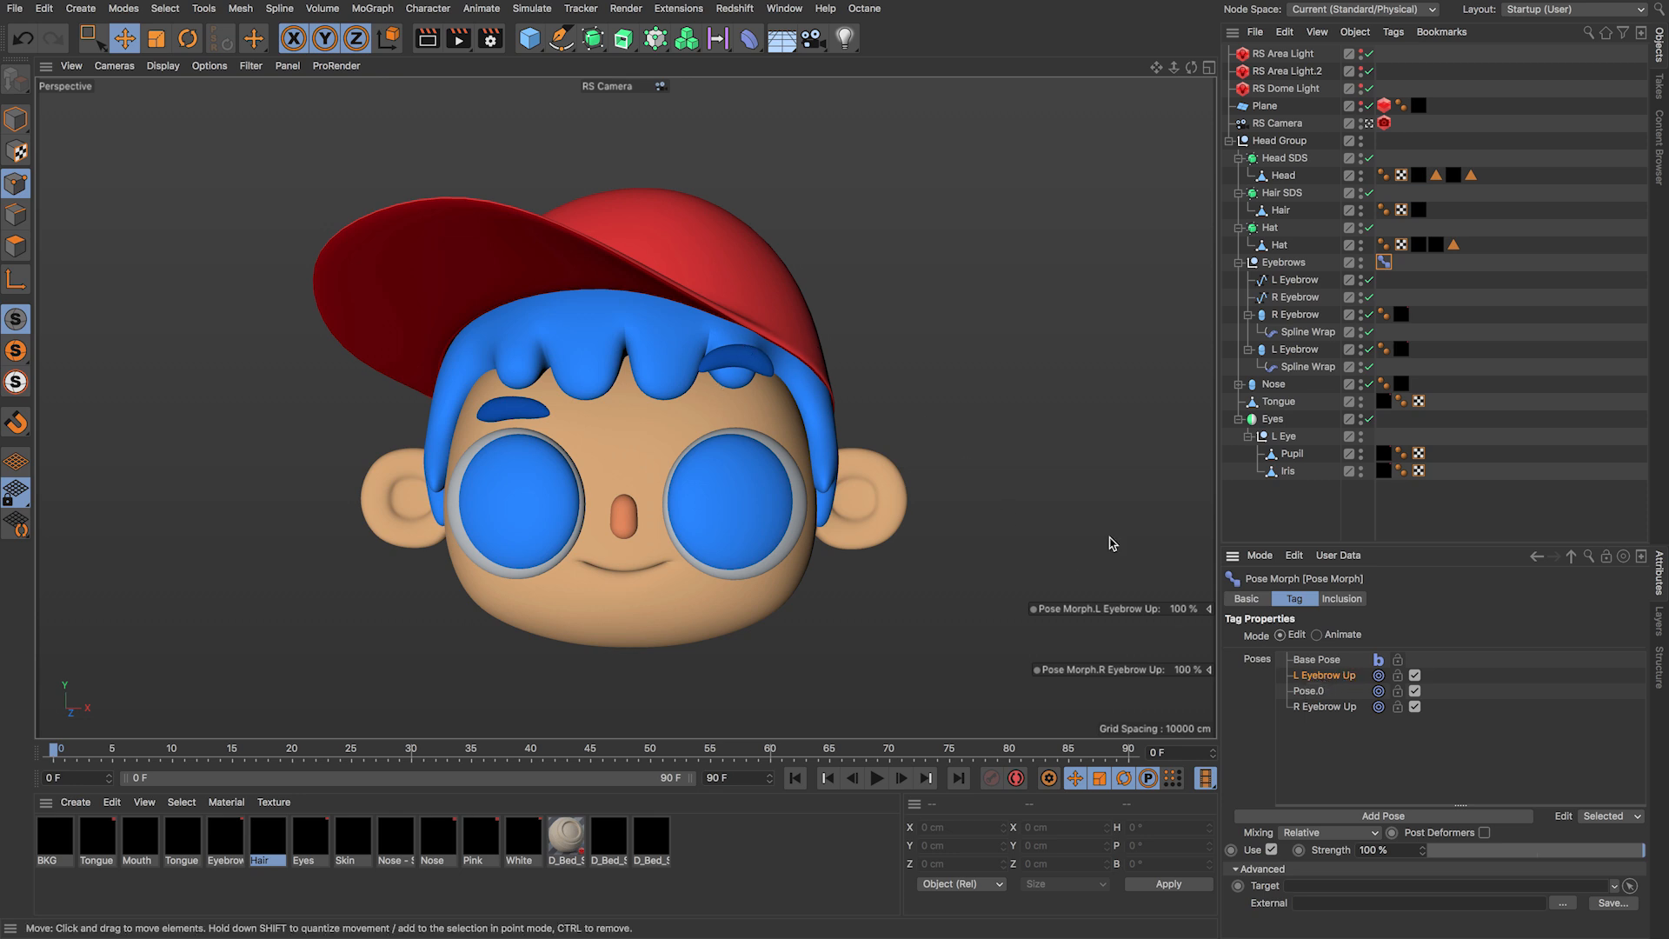
{"action": "left_click", "coordinate": [1313, 707]}
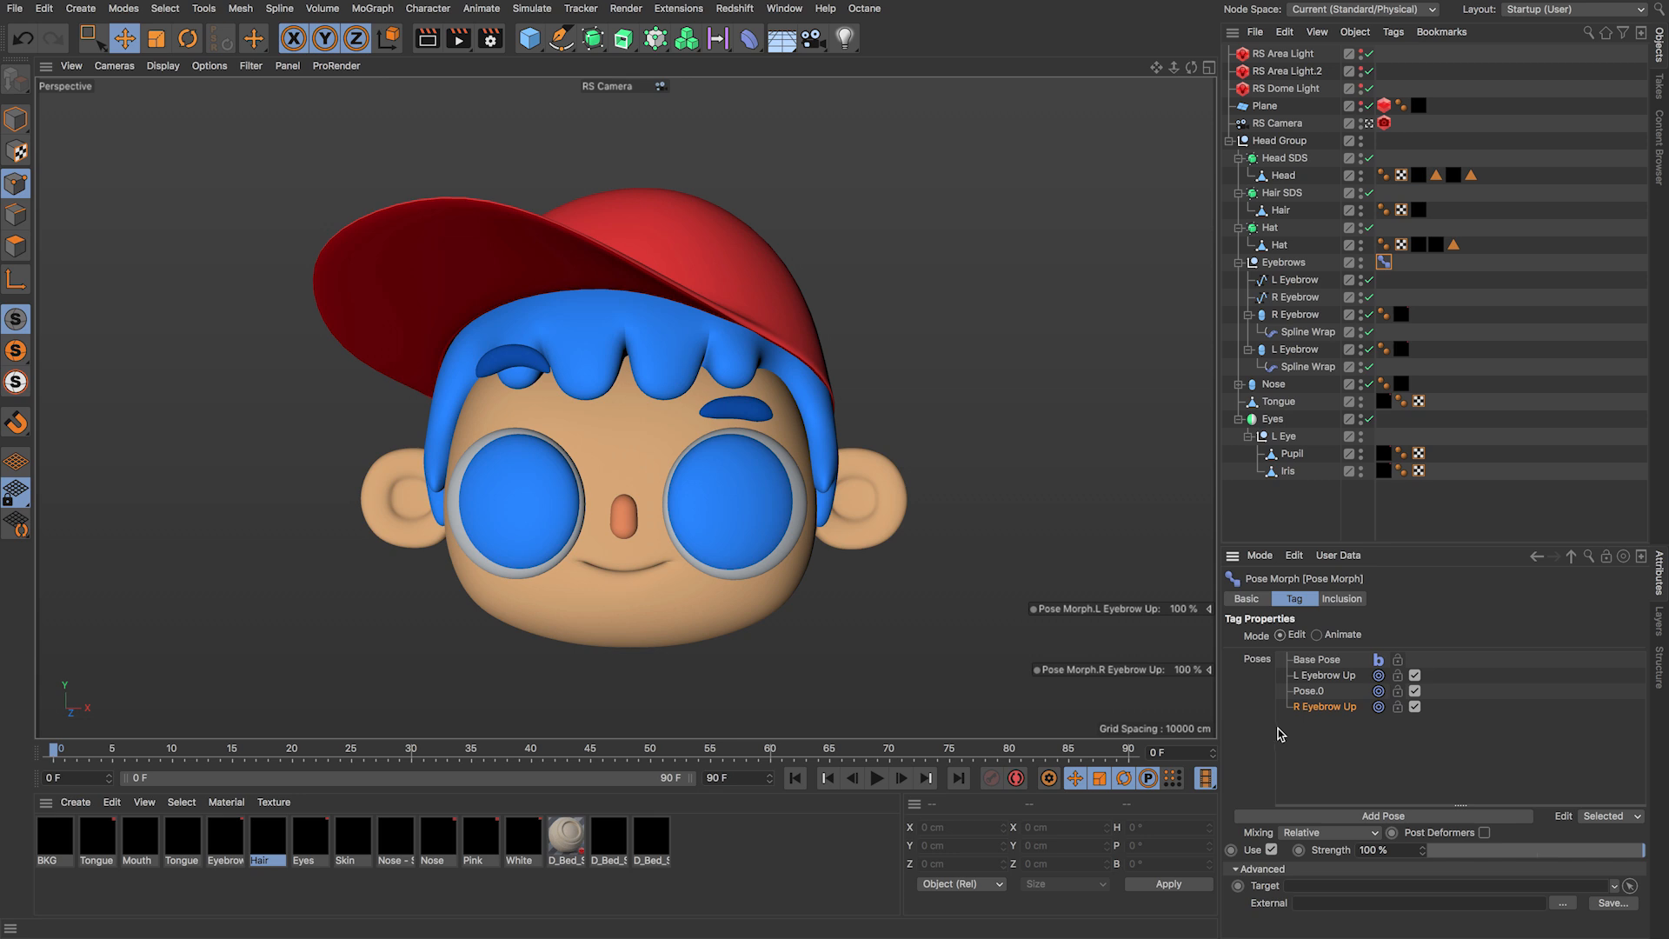
{"action": "left_click", "coordinate": [1309, 691]}
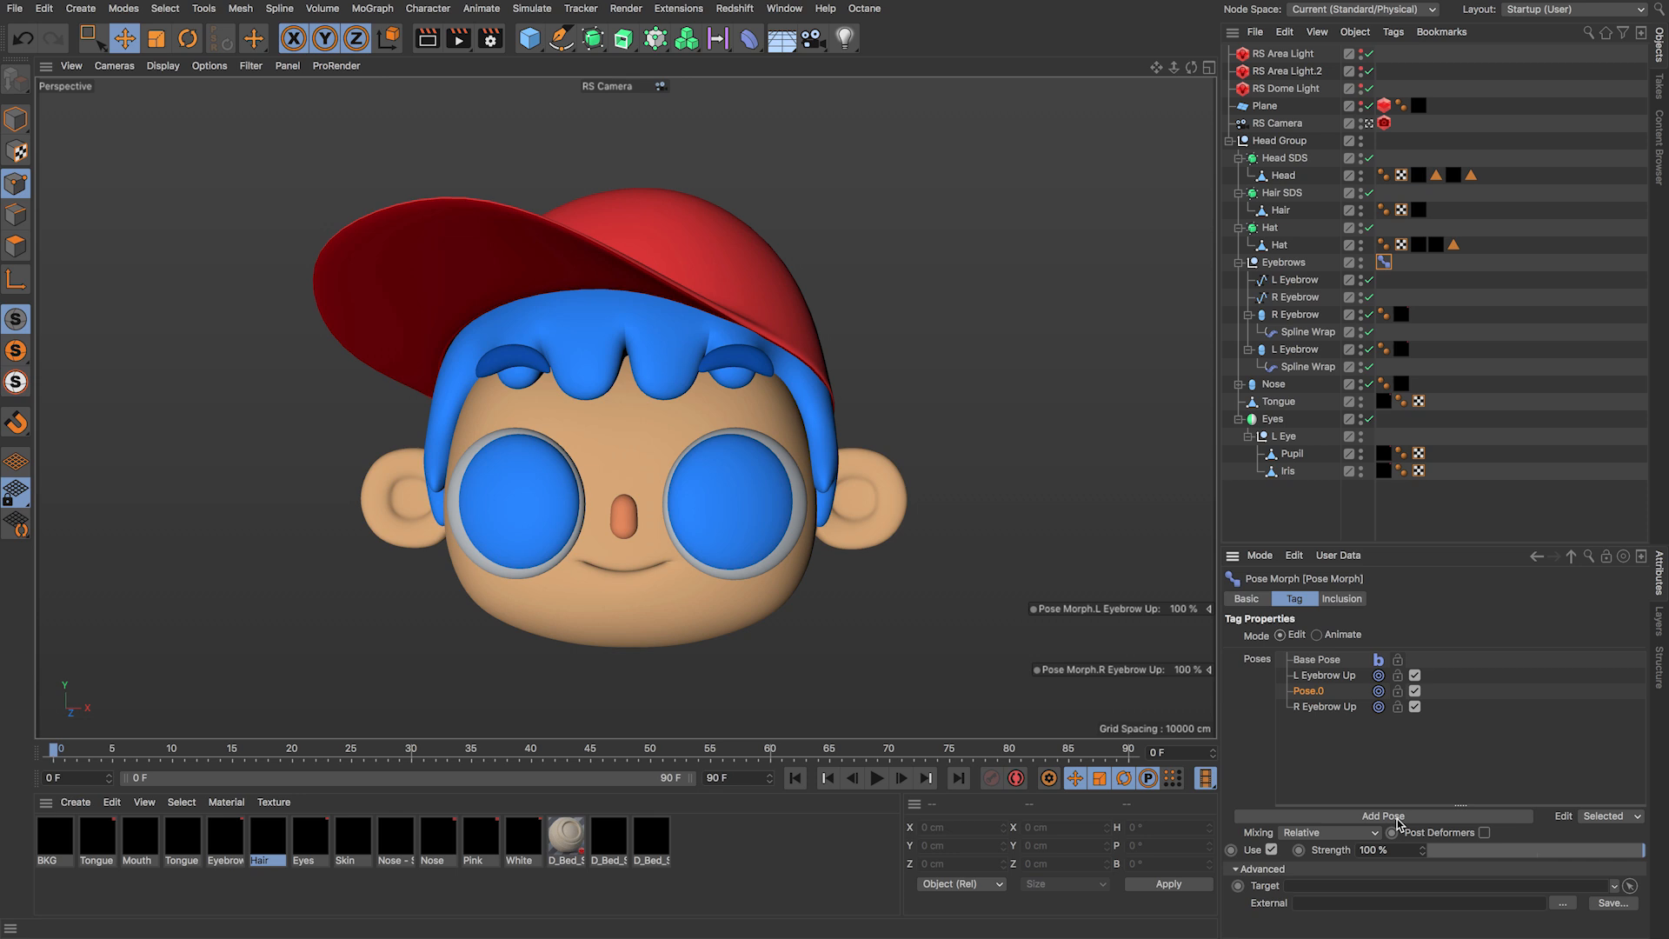
Step: Rename the new pose between L Eyebrow Up and R Eyebrow Up as Both Eyebrows Up
{"action": "double_click", "coordinate": [1311, 692]}
{"action": "type", "text": "Bo"}
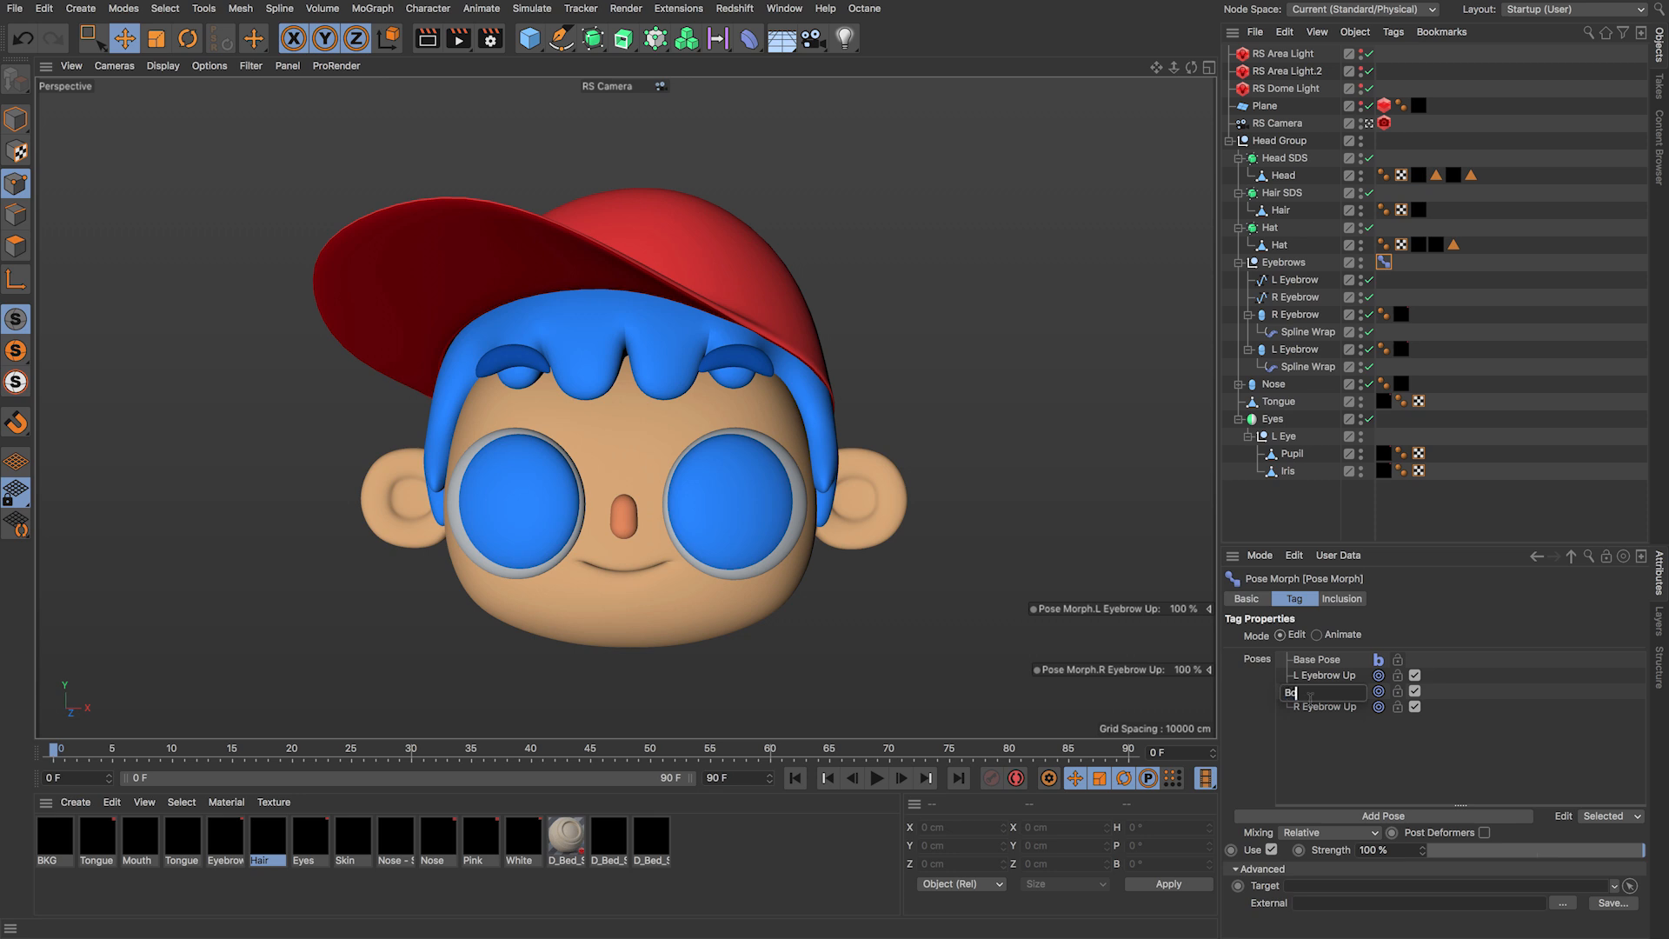
{"action": "type", "text": "th Eyebrows Up"}
{"action": "key", "text": "Return"}
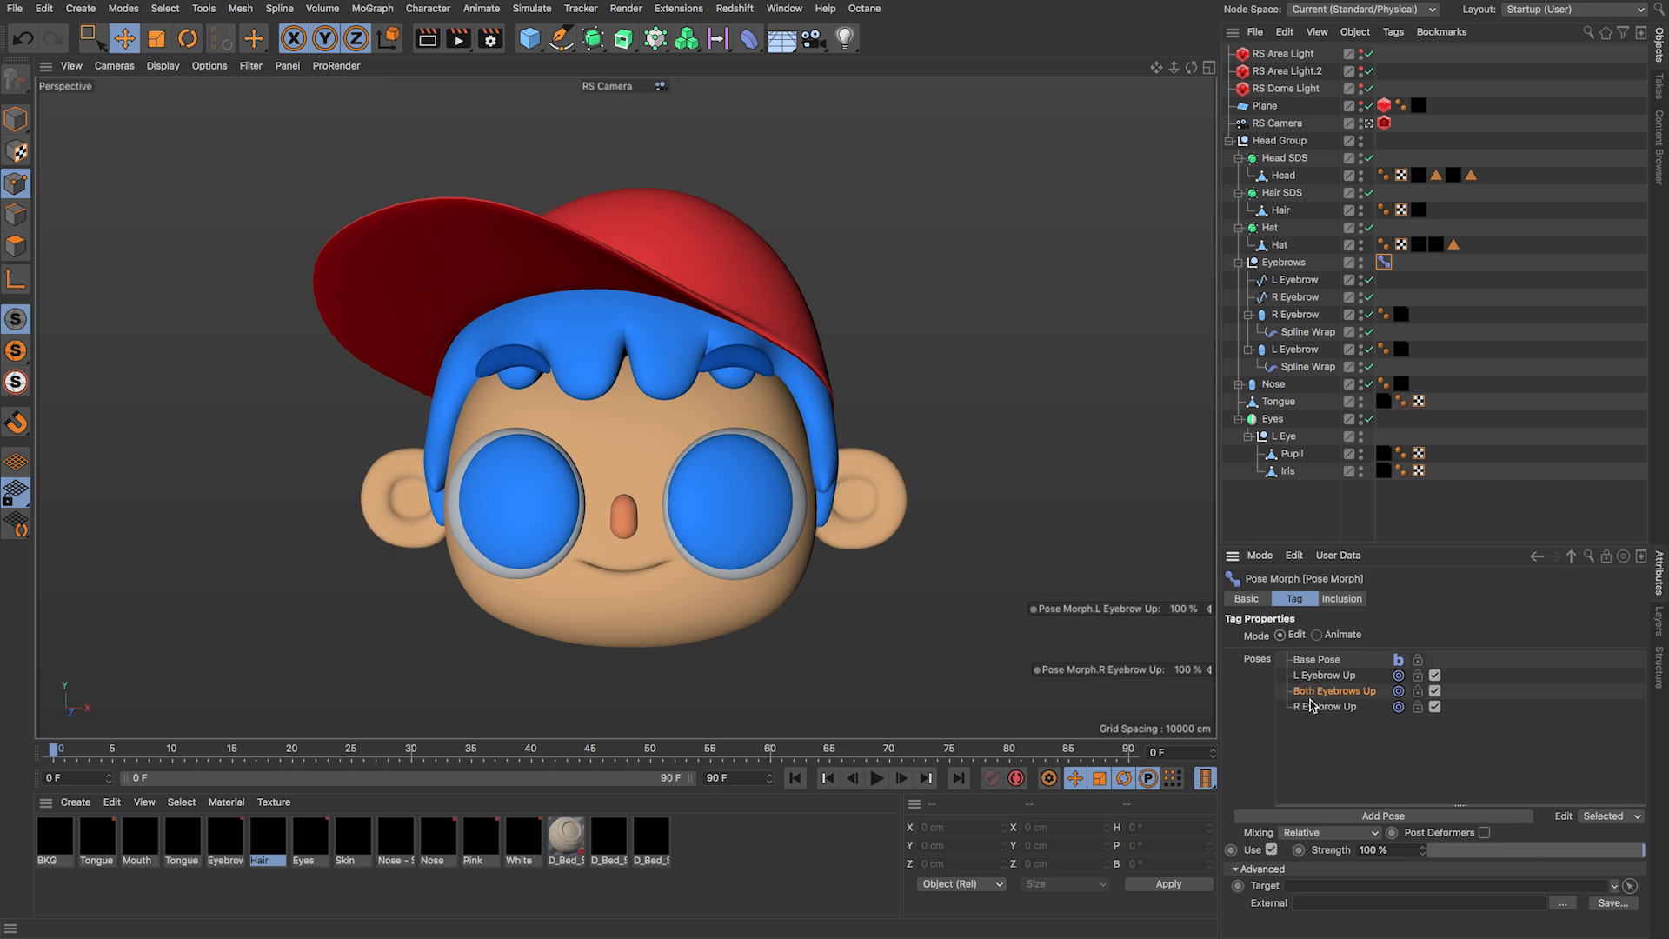
Step: Switch the tag to Animate mode and add Both Eyebrows Up to the viewport HUD, shown Always
{"action": "left_click", "coordinate": [1330, 635]}
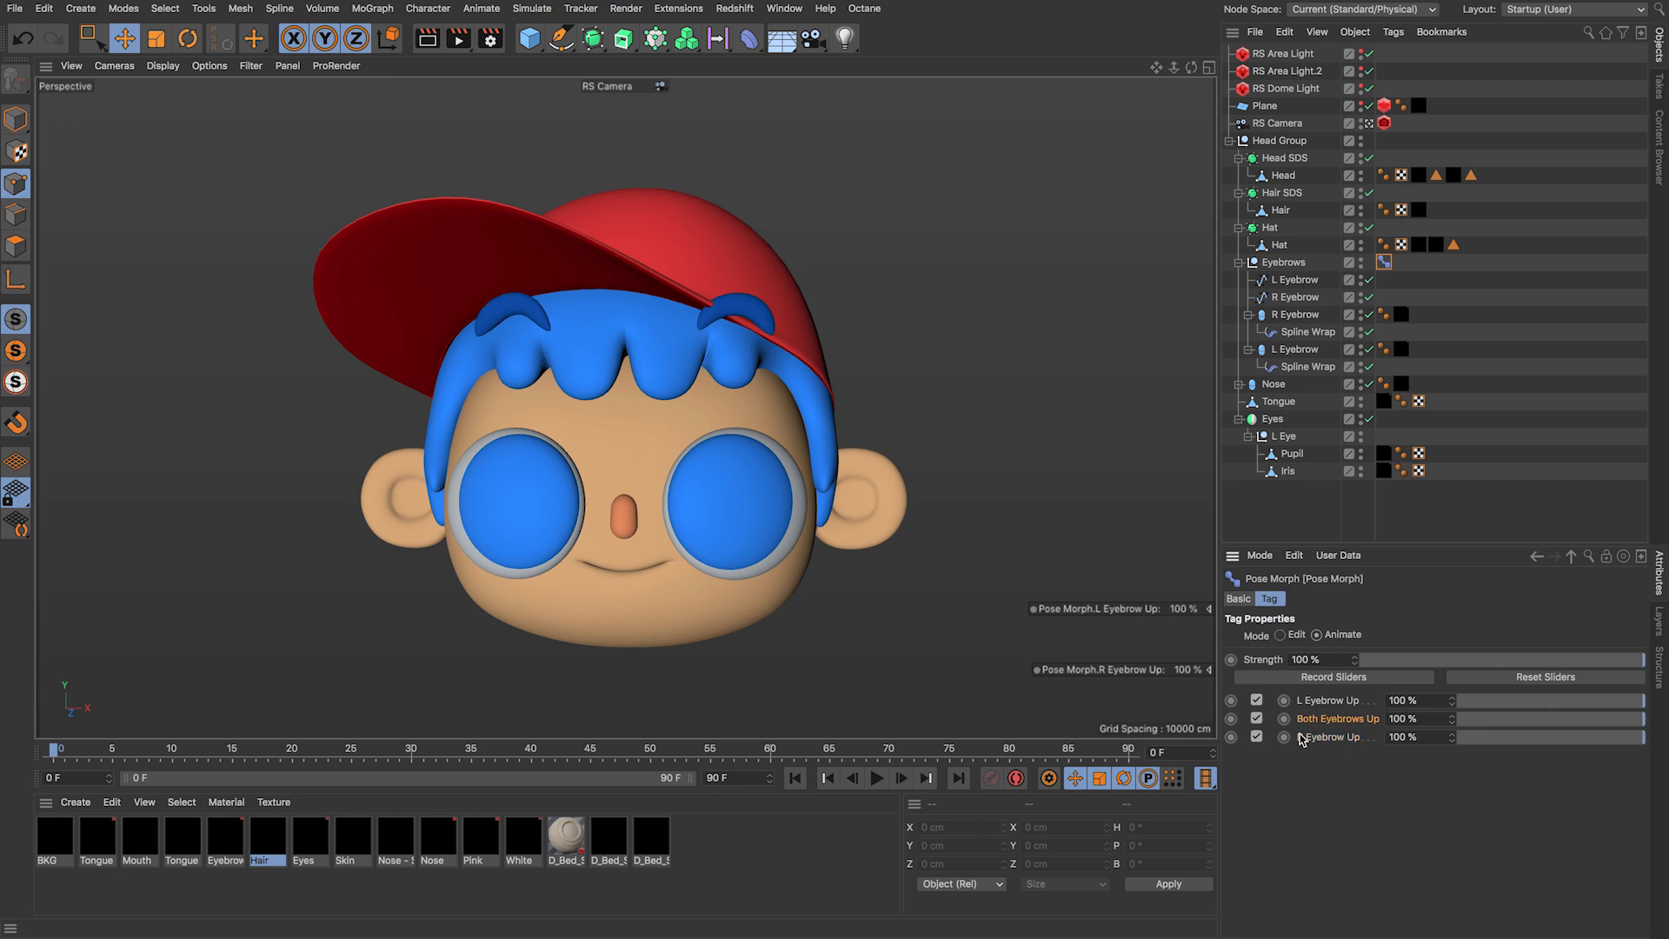
{"action": "left_click_drag", "start_coordinate": [1337, 722], "coordinate": [1080, 651]}
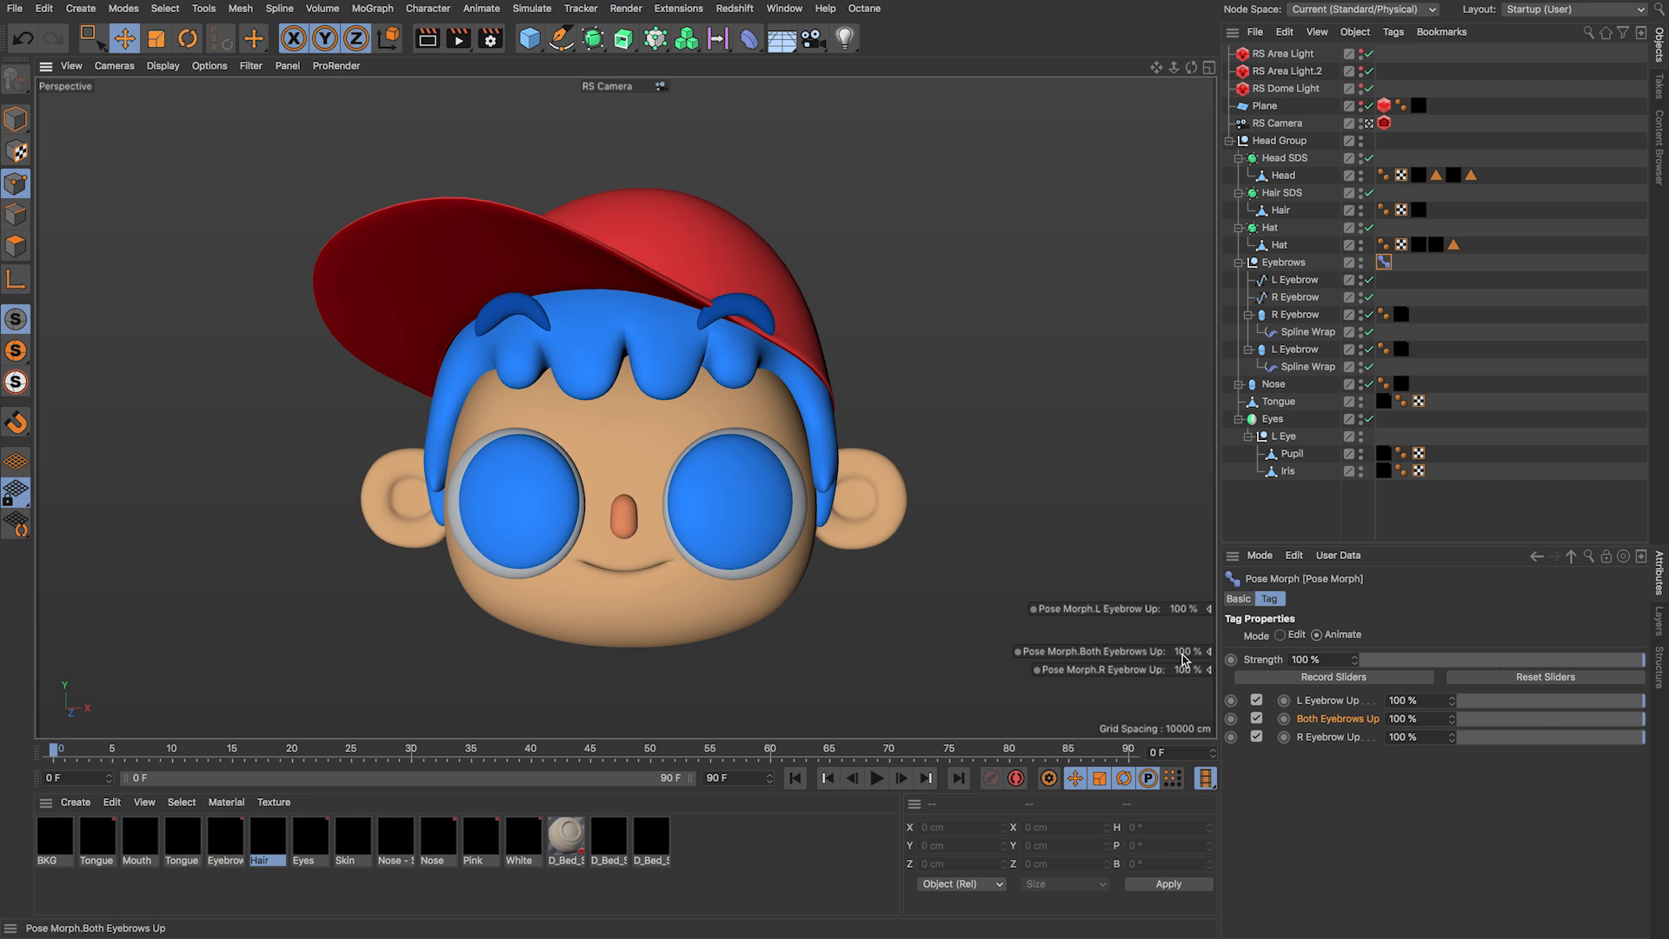
{"action": "right_click", "coordinate": [1123, 654]}
{"action": "mouse_move", "coordinate": [1146, 667]}
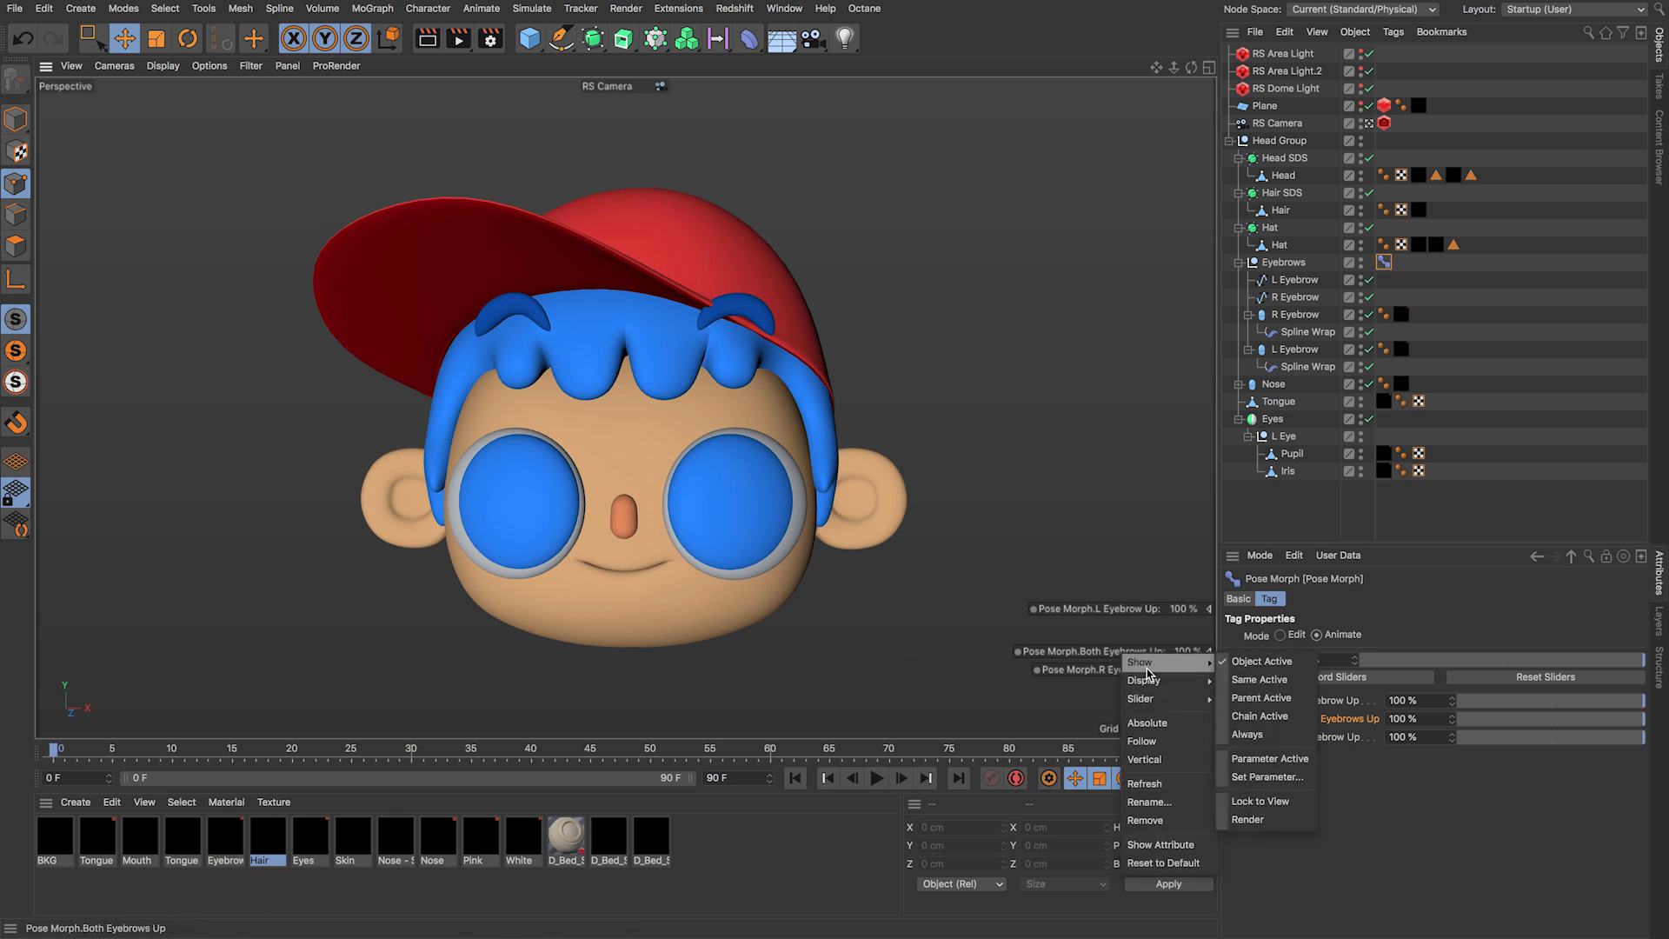
{"action": "left_click", "coordinate": [1279, 738]}
Step: Adjust the eyebrow HUD sliders to -148% for Both Eyebrows Up, 162% for R Eyebrow Up and 152% for L Eyebrow Up
{"action": "left_click_drag", "start_coordinate": [1187, 656], "coordinate": [1155, 661]}
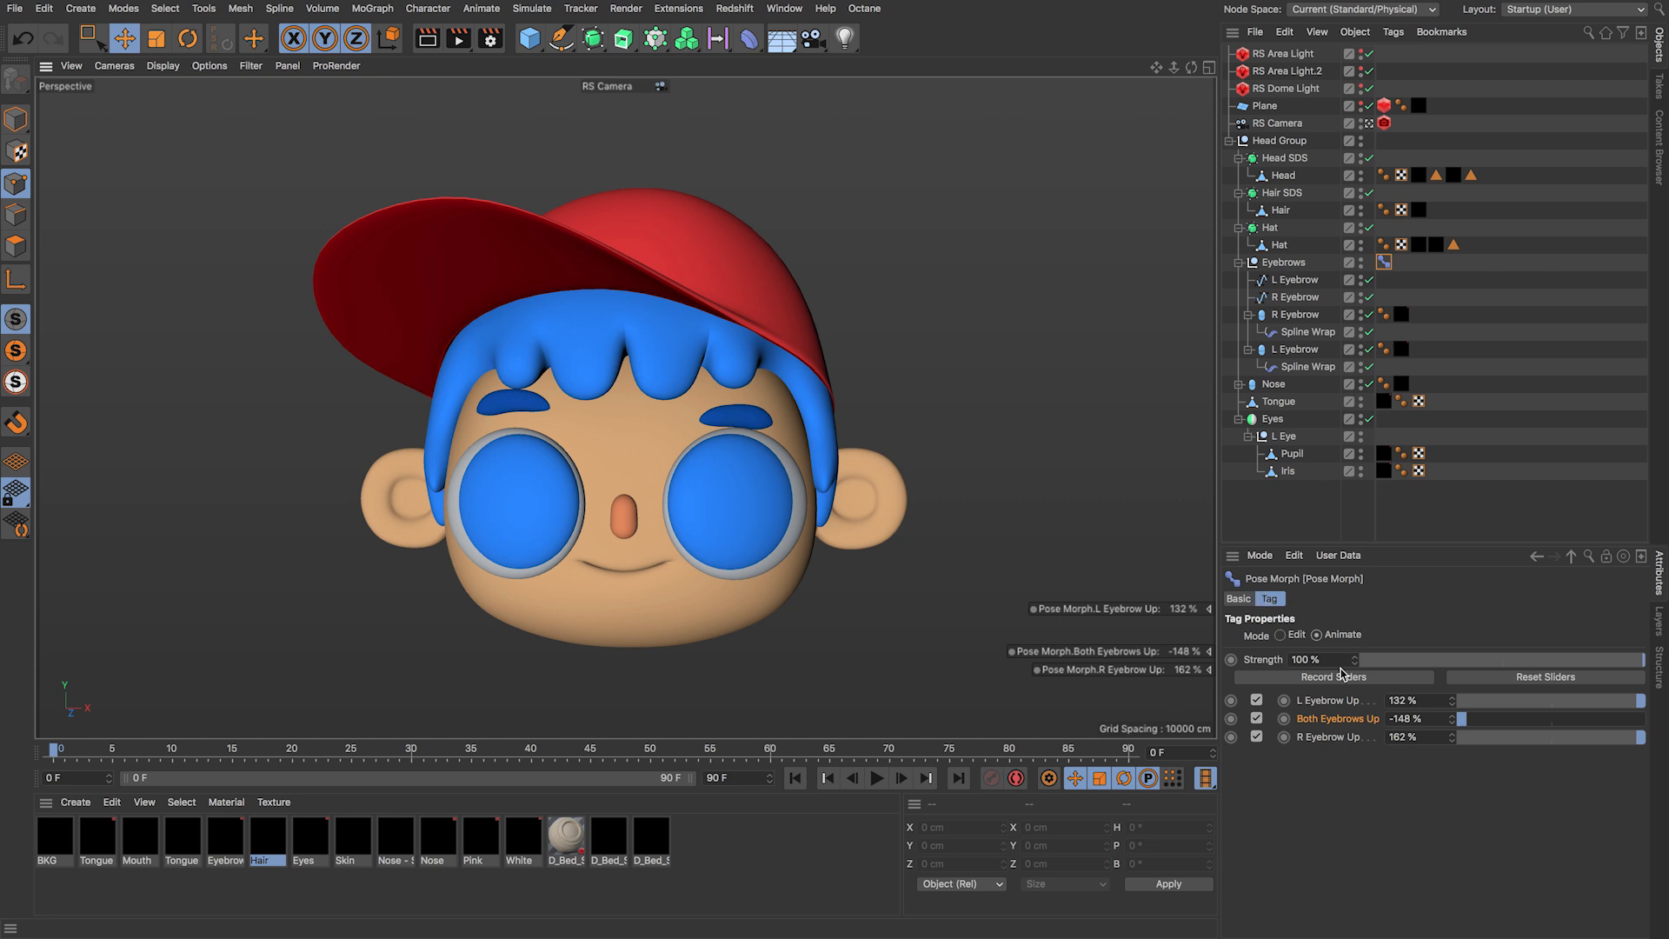
{"action": "left_click", "coordinate": [1280, 636]}
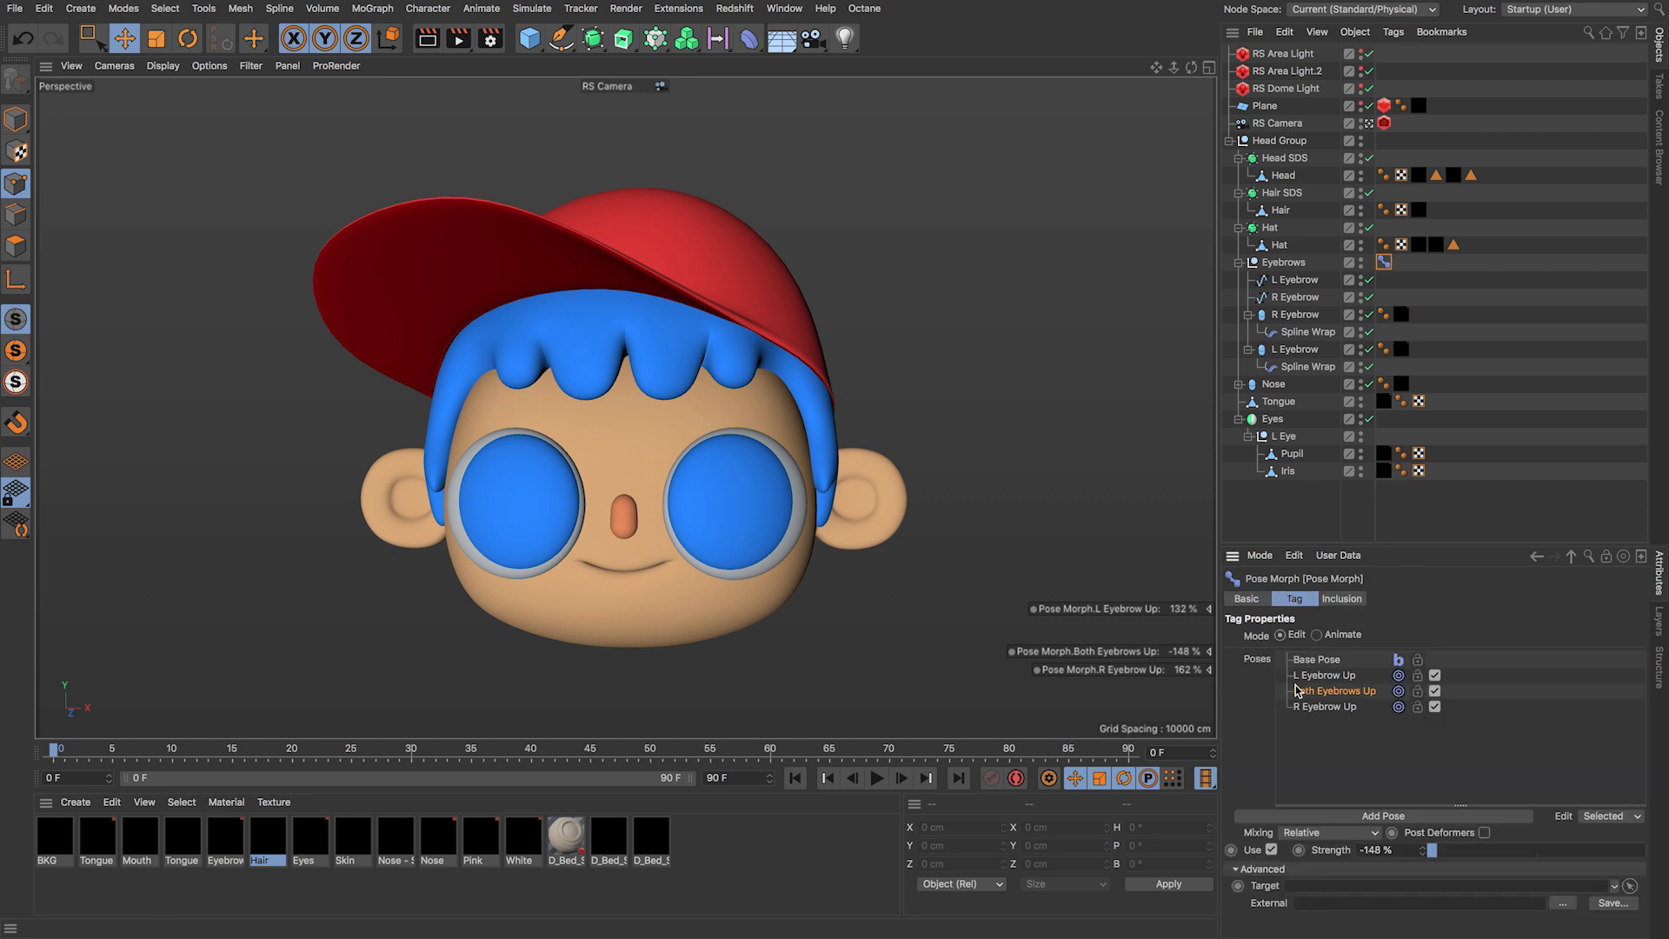
{"action": "left_click", "coordinate": [1316, 636]}
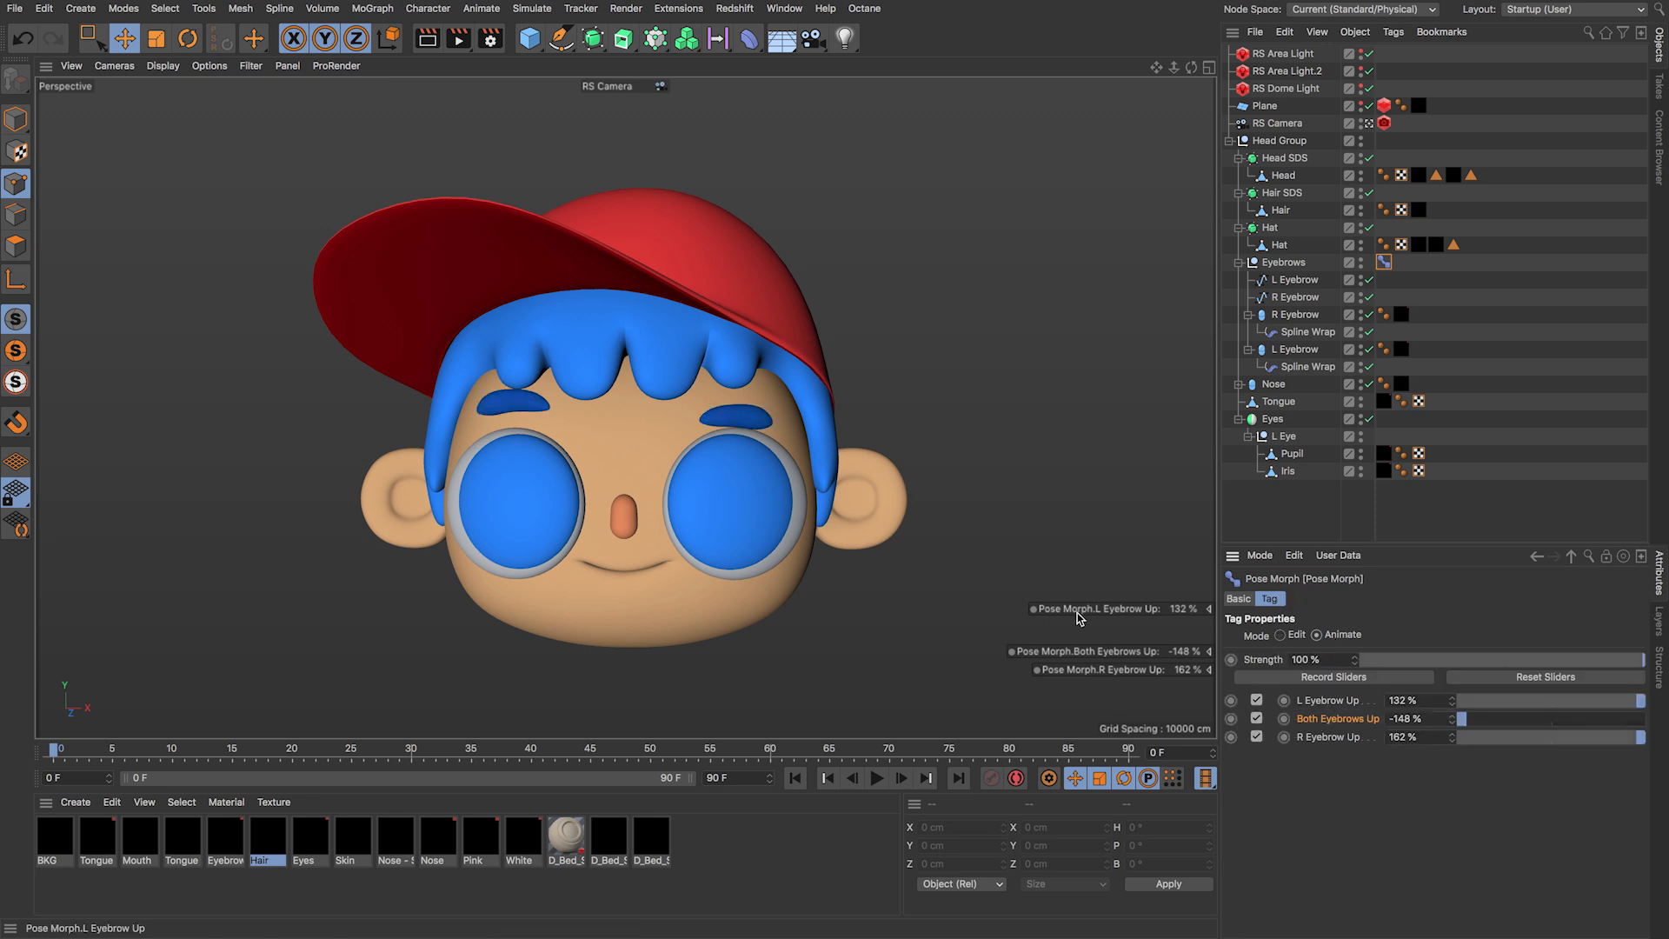
{"action": "left_click_drag", "start_coordinate": [1077, 613], "coordinate": [995, 613]}
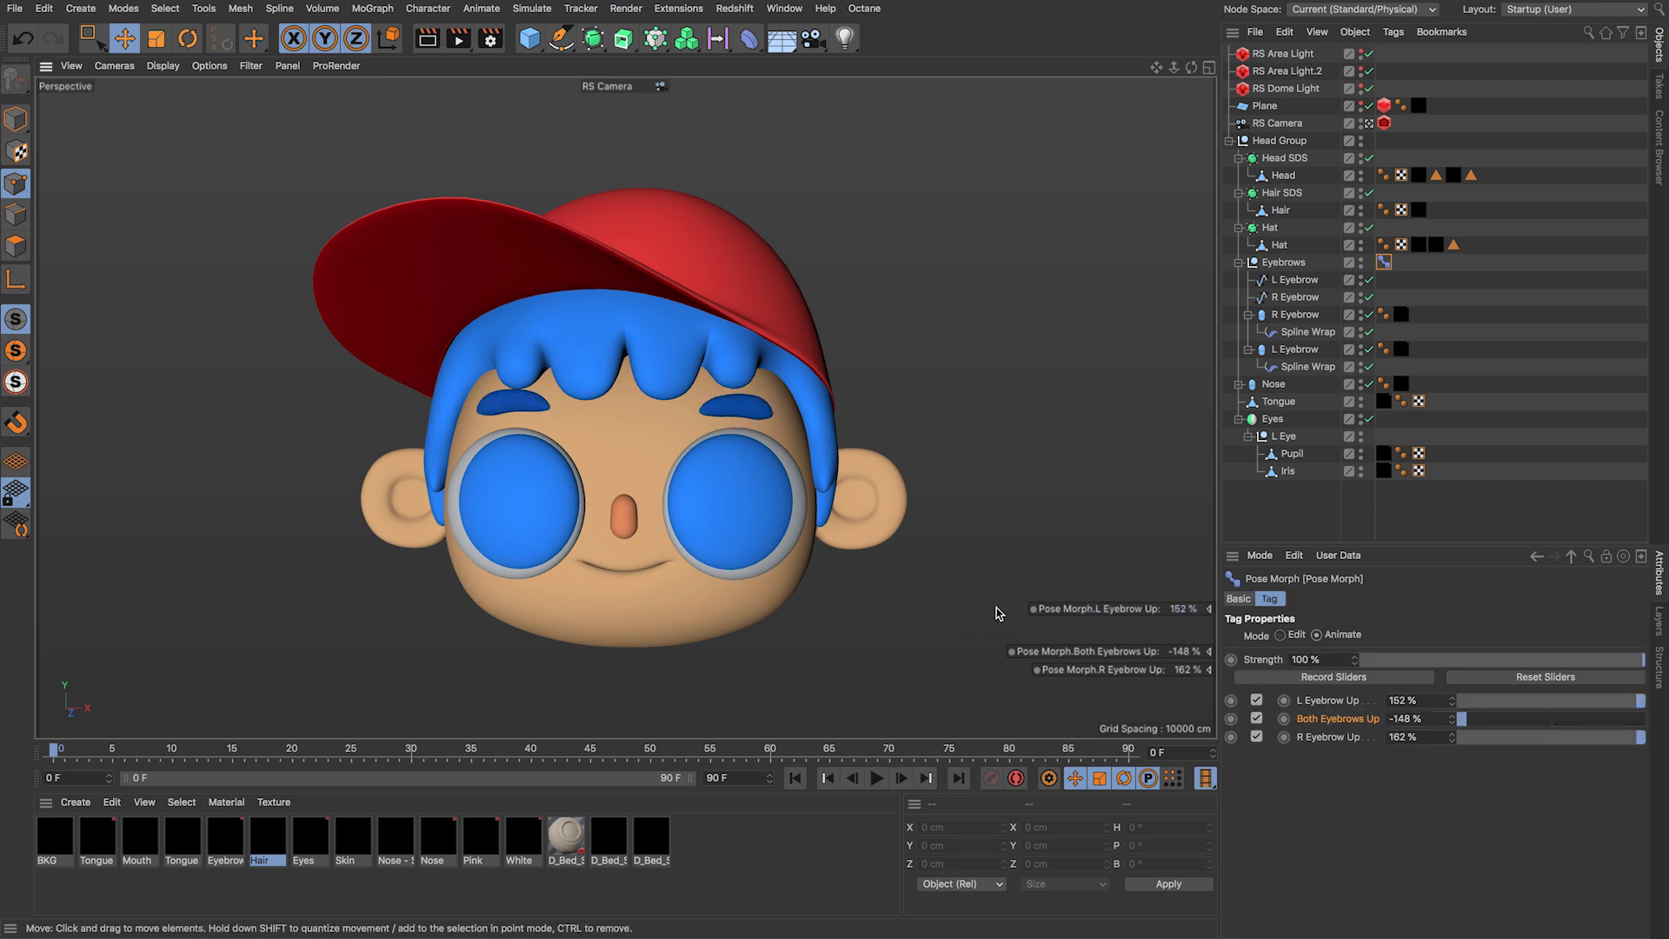
Step: Keyframe L Eyebrow Up at frame 0, advance three frames, raise it to 231% and keyframe it again
{"action": "left_click", "coordinate": [1034, 609]}
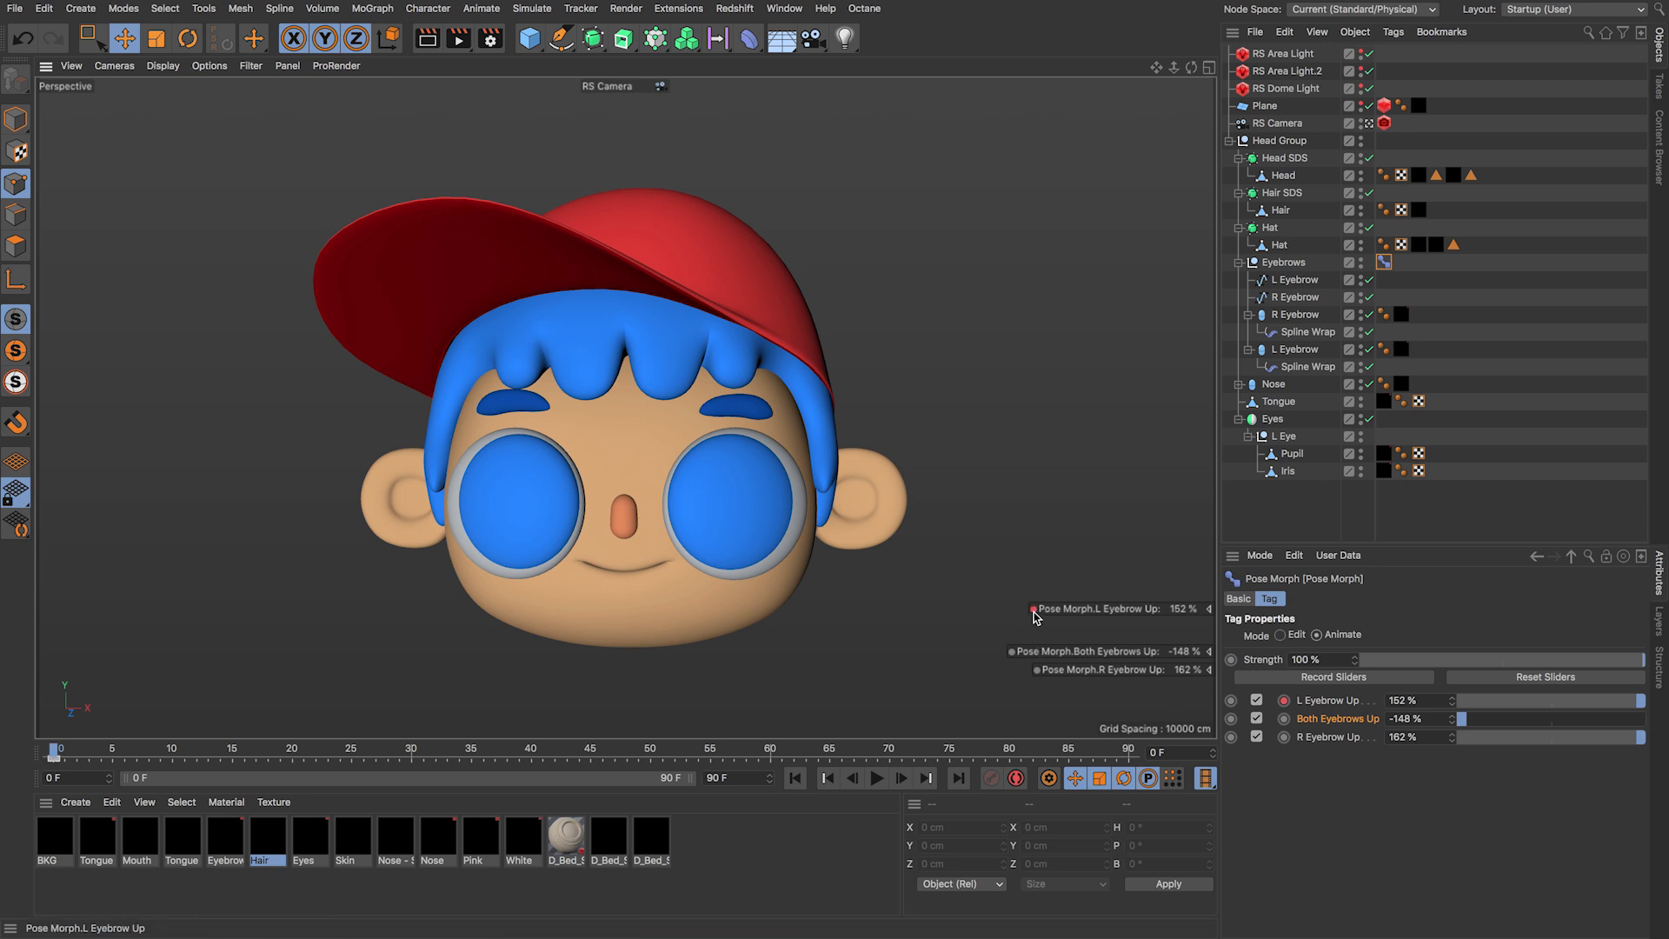
{"action": "key", "text": "g"}
{"action": "key", "text": "g"}
{"action": "key", "text": "g"}
{"action": "left_click_drag", "start_coordinate": [1035, 613], "coordinate": [1126, 617]}
{"action": "left_click", "coordinate": [1033, 608]}
Step: Play the eyebrow animation from the start and scrub through the timeline to check the movement
{"action": "mouse_move", "coordinate": [90, 752]}
{"action": "left_mouse_down"}
{"action": "mouse_move", "coordinate": [54, 749]}
{"action": "mouse_move", "coordinate": [130, 745]}
{"action": "mouse_move", "coordinate": [99, 749]}
{"action": "left_mouse_up"}
{"action": "left_click", "coordinate": [796, 778]}
{"action": "left_click", "coordinate": [877, 779]}
{"action": "left_click", "coordinate": [877, 779]}
{"action": "left_click_drag", "start_coordinate": [77, 741], "coordinate": [249, 753]}
{"action": "left_click_drag", "start_coordinate": [960, 750], "coordinate": [916, 743]}
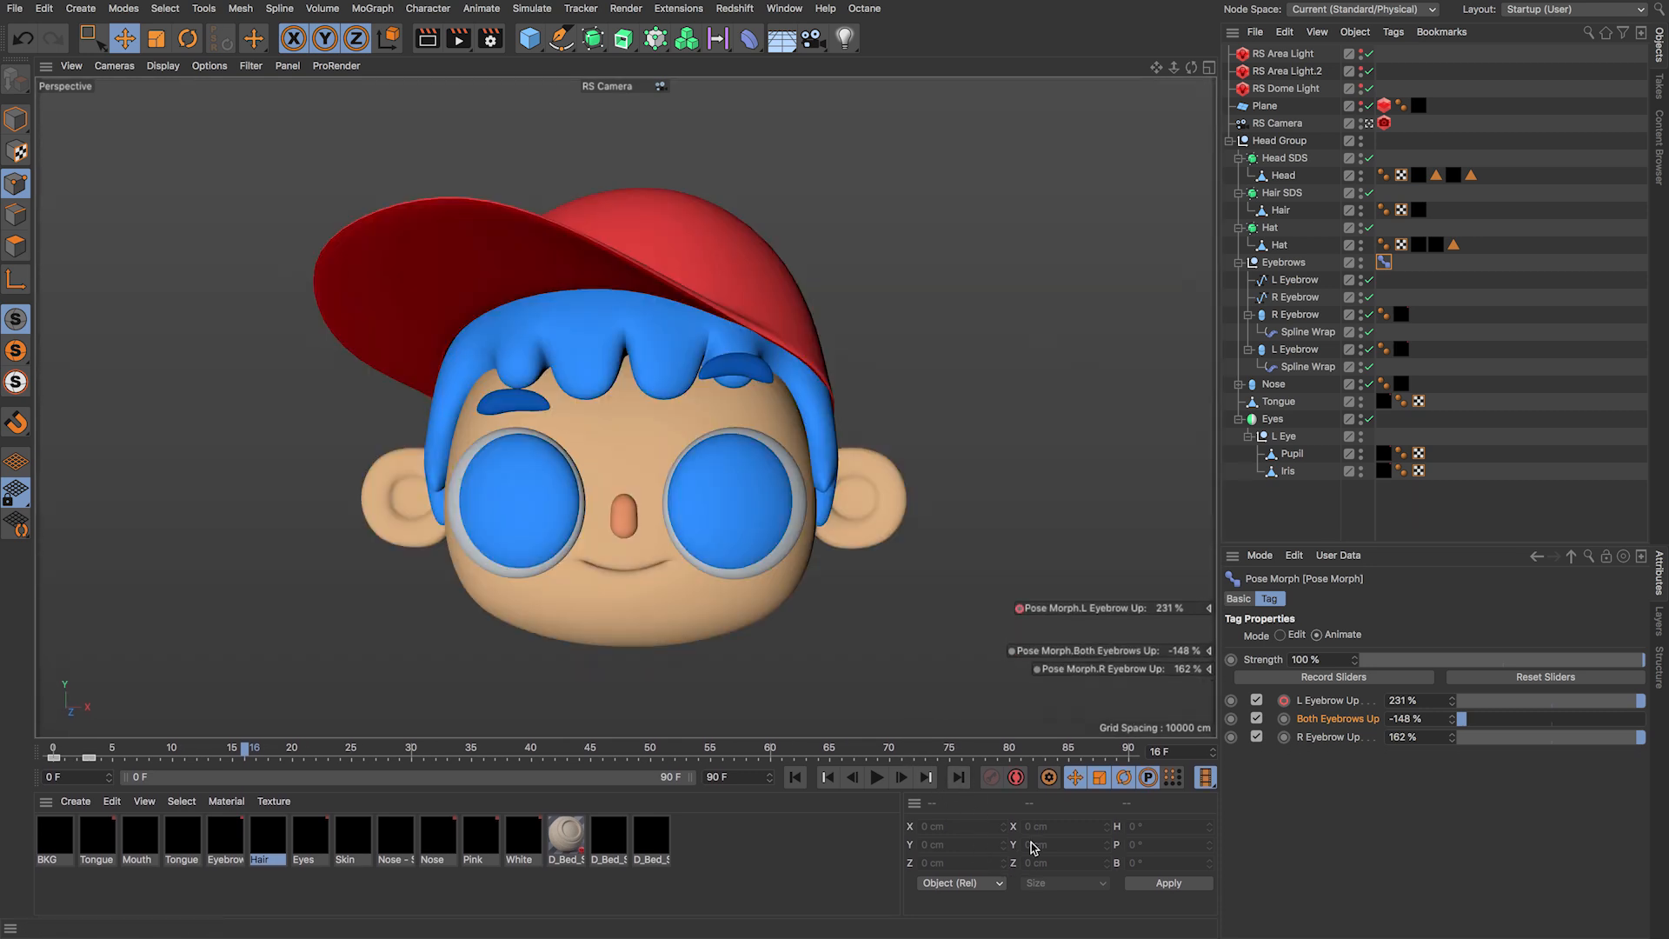
Step: Deselect the Pose Morph tag, return to the first frame and select the Head polygon object
{"action": "left_click", "coordinate": [1337, 502]}
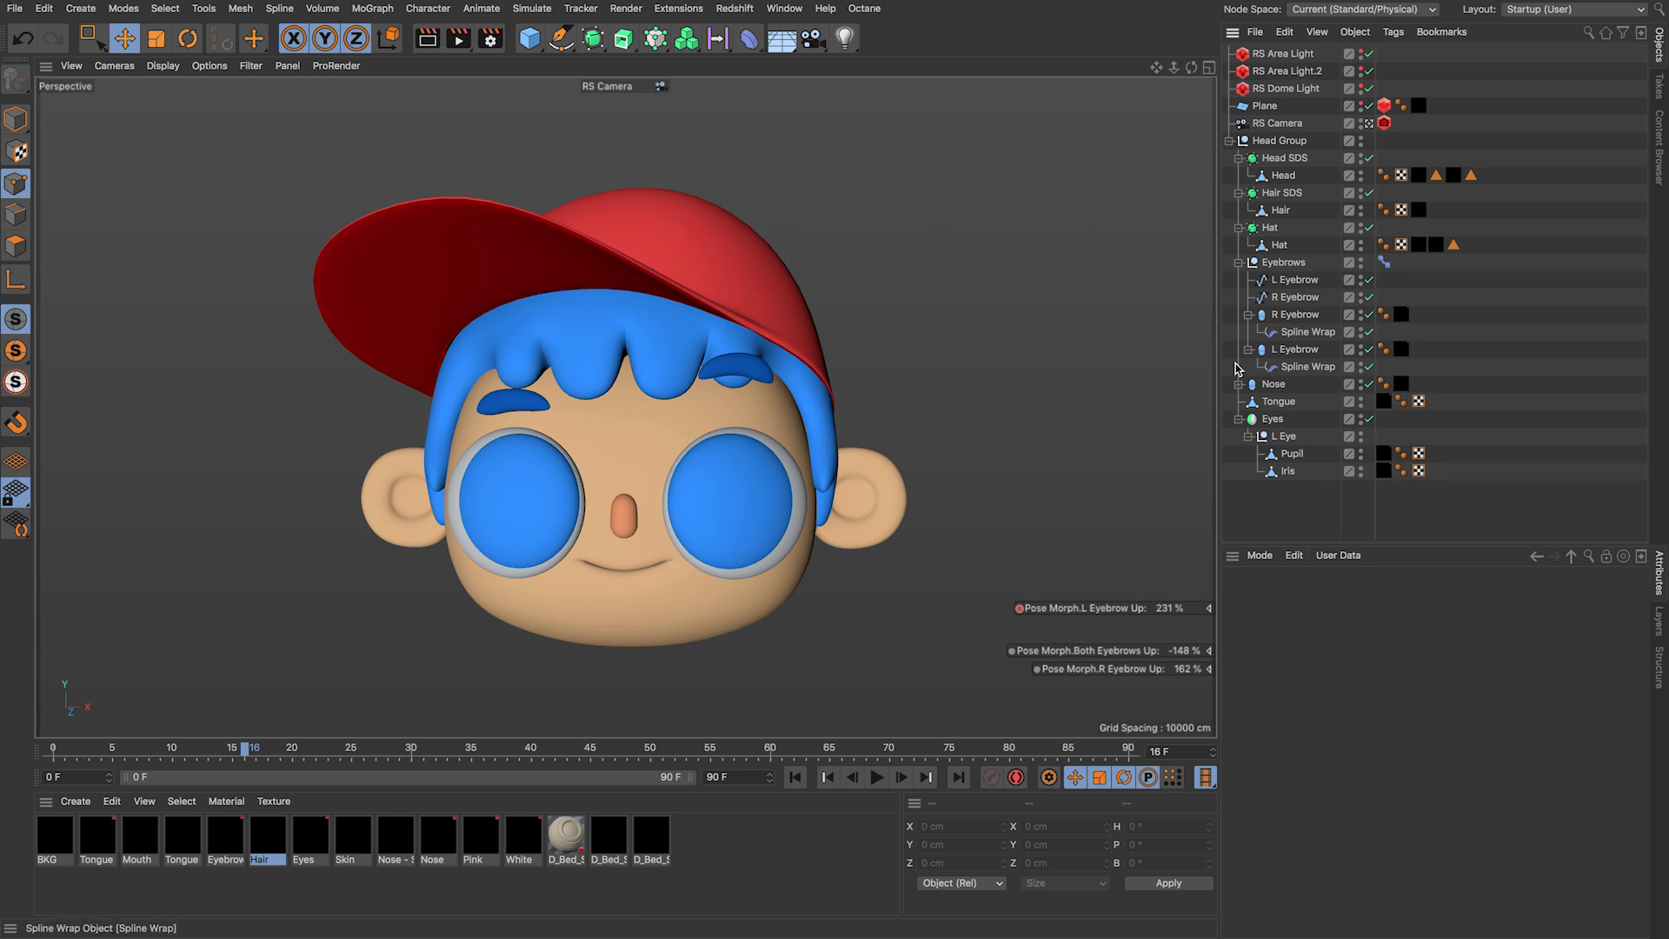
{"action": "left_click", "coordinate": [655, 622]}
{"action": "left_click", "coordinate": [795, 776]}
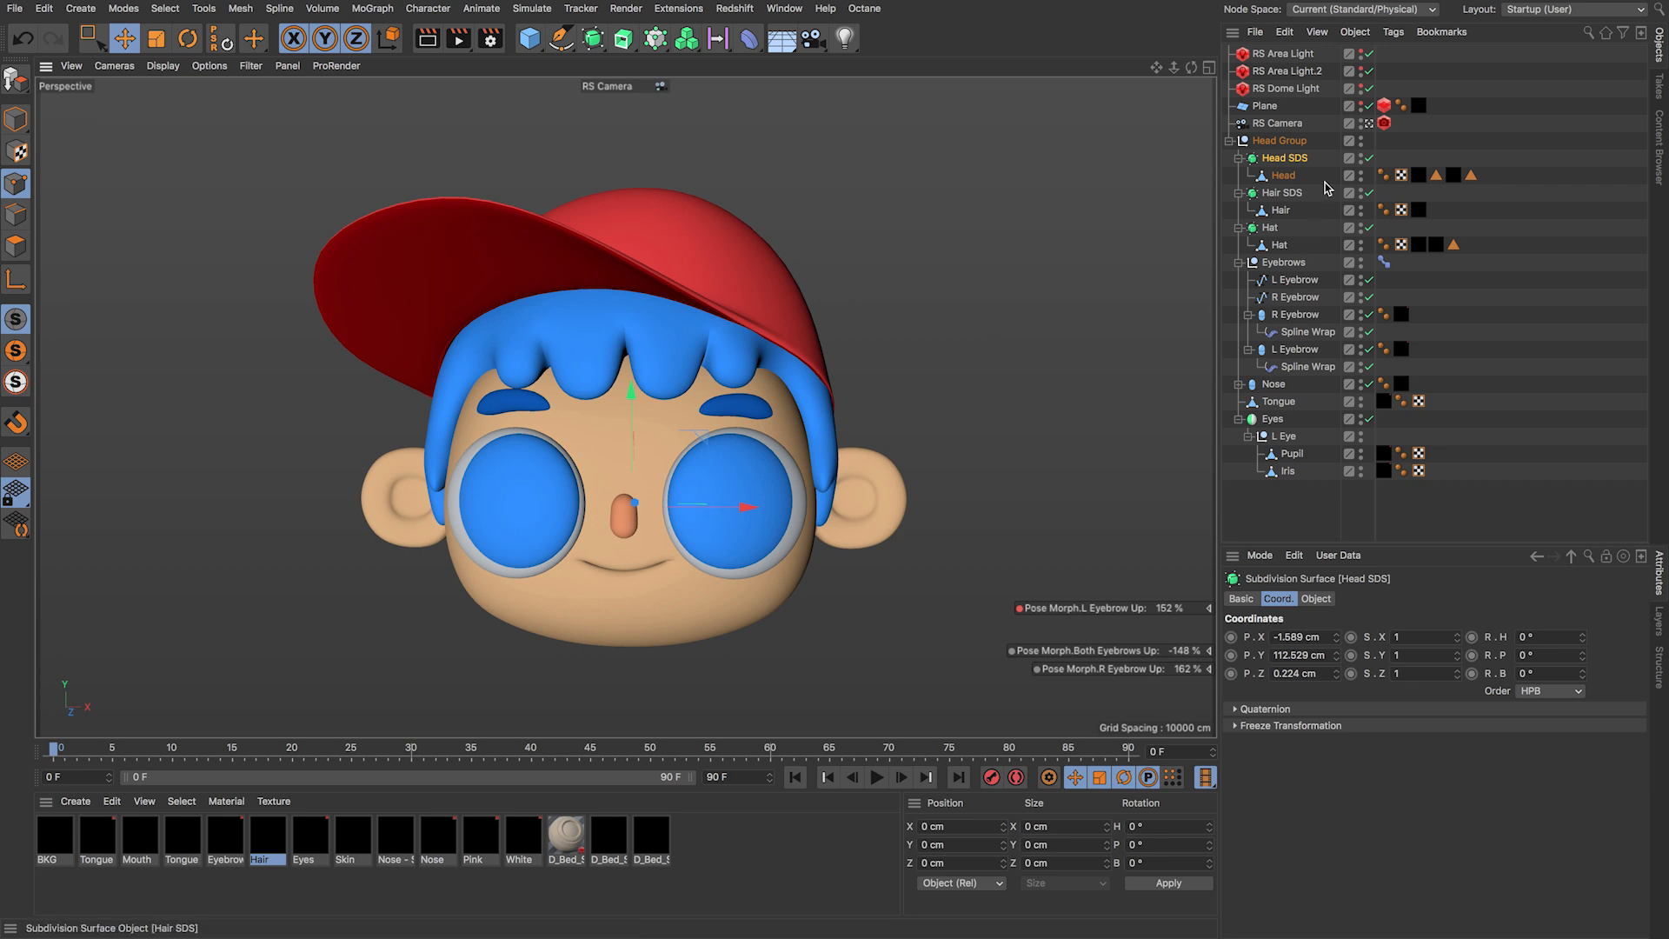
{"action": "left_click", "coordinate": [1283, 175]}
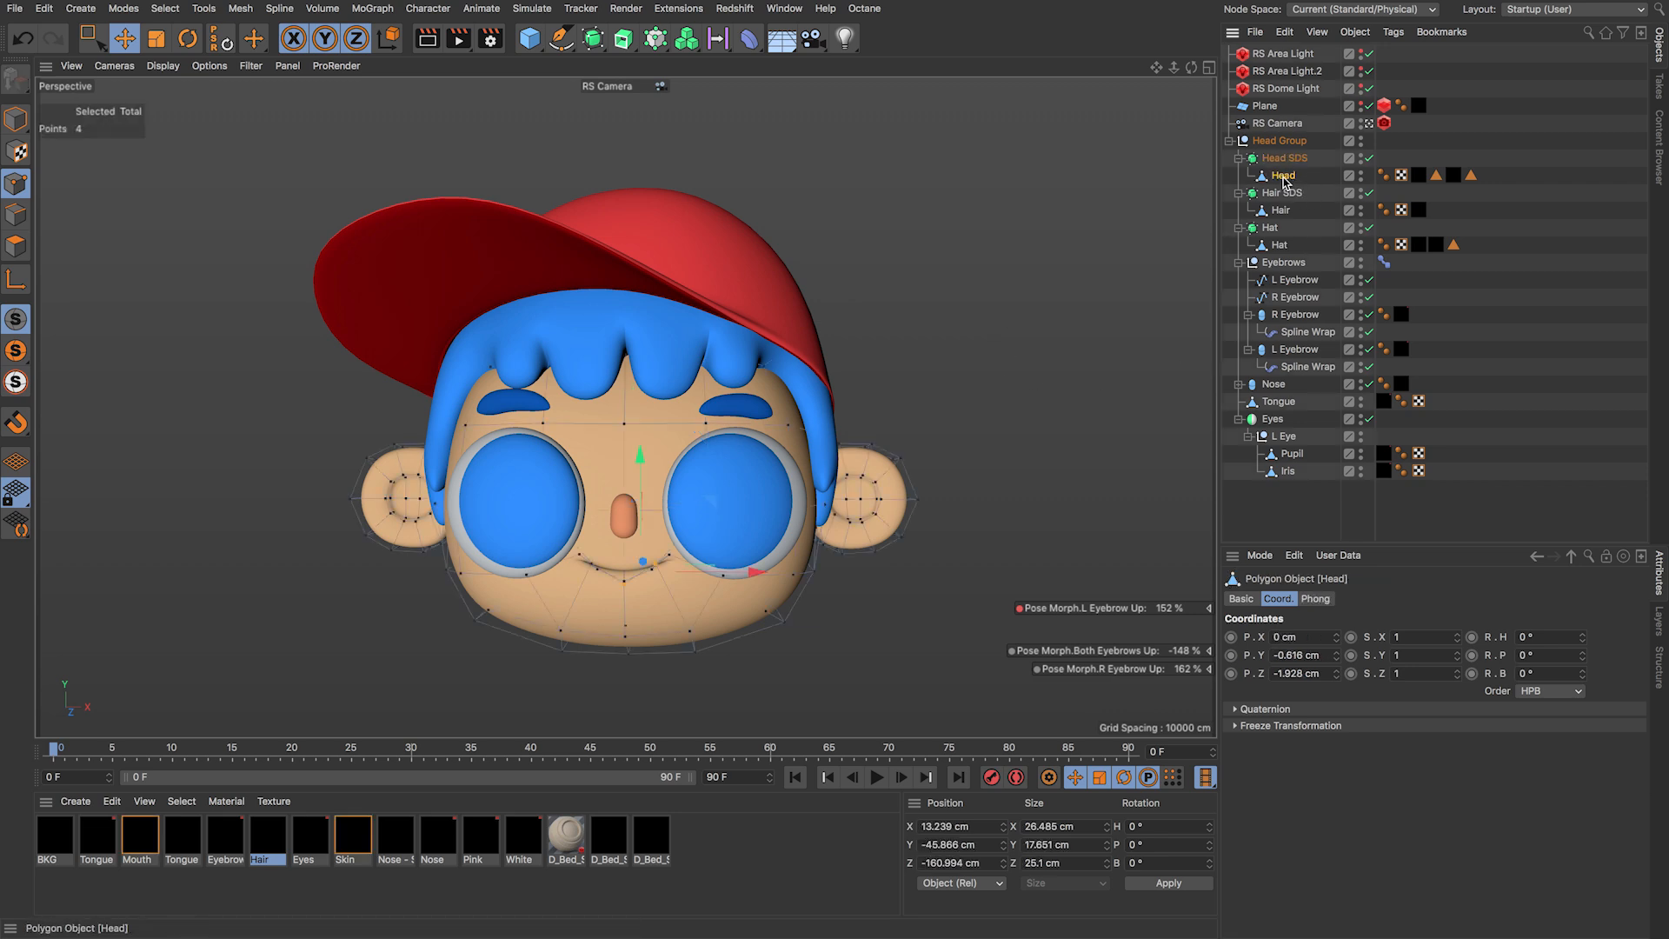
Step: Try moving the whole Head object in Model mode and undo the move
{"action": "left_click", "coordinate": [21, 127]}
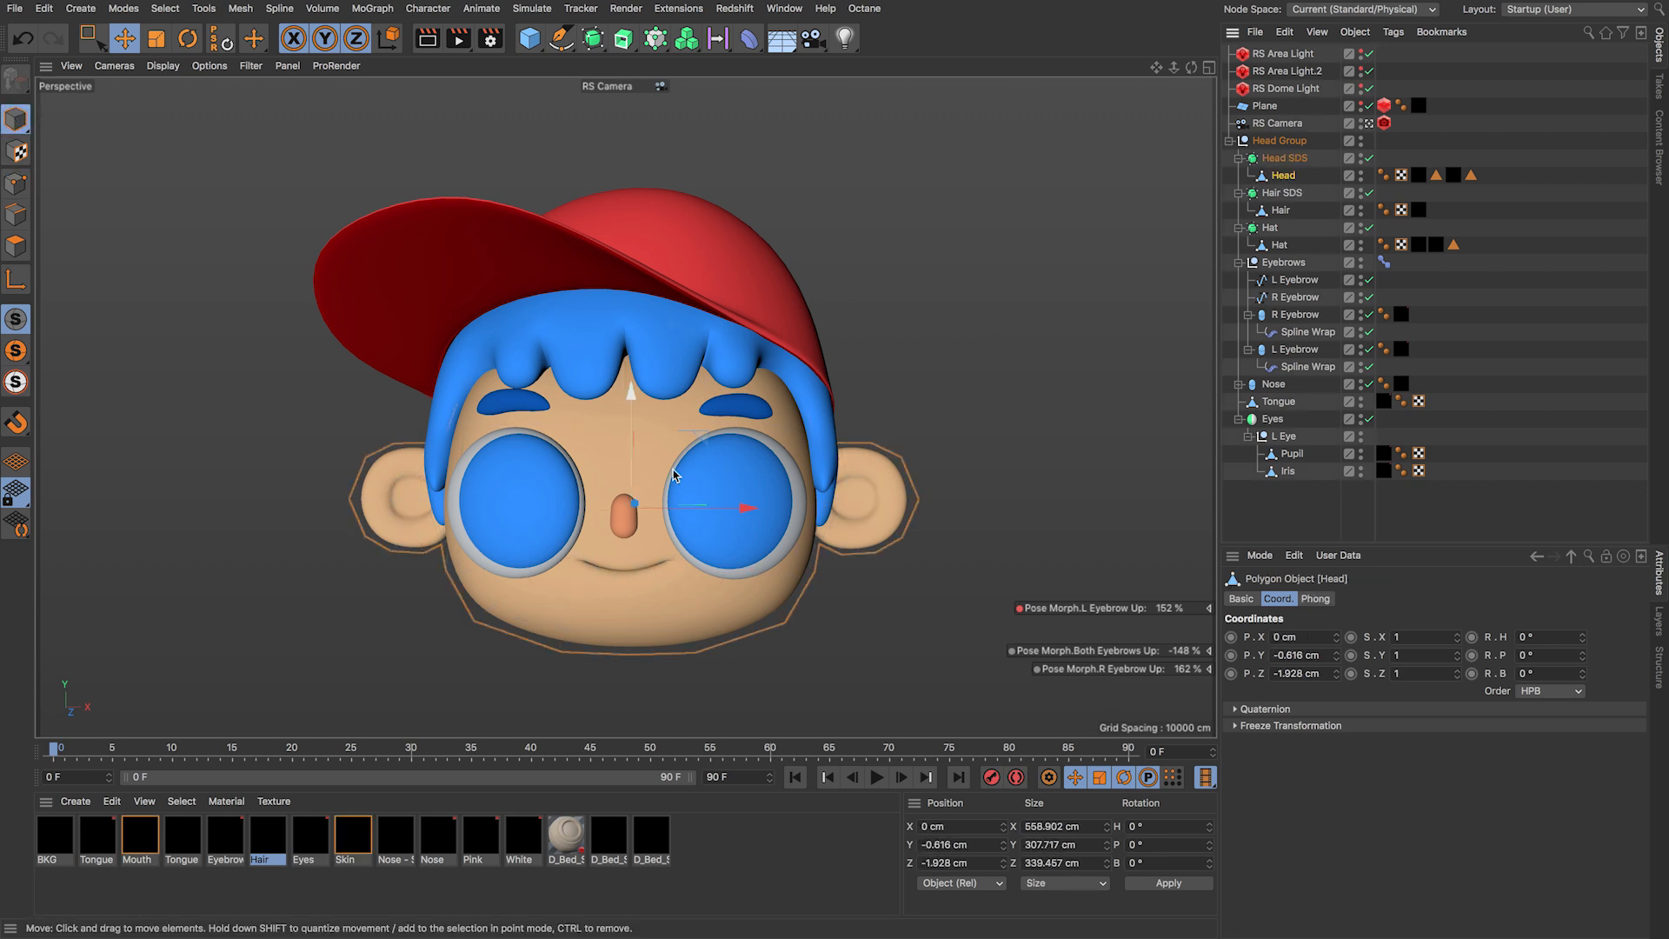
{"action": "left_click_drag", "start_coordinate": [676, 467], "coordinate": [683, 628]}
{"action": "key", "text": "ctrl+z"}
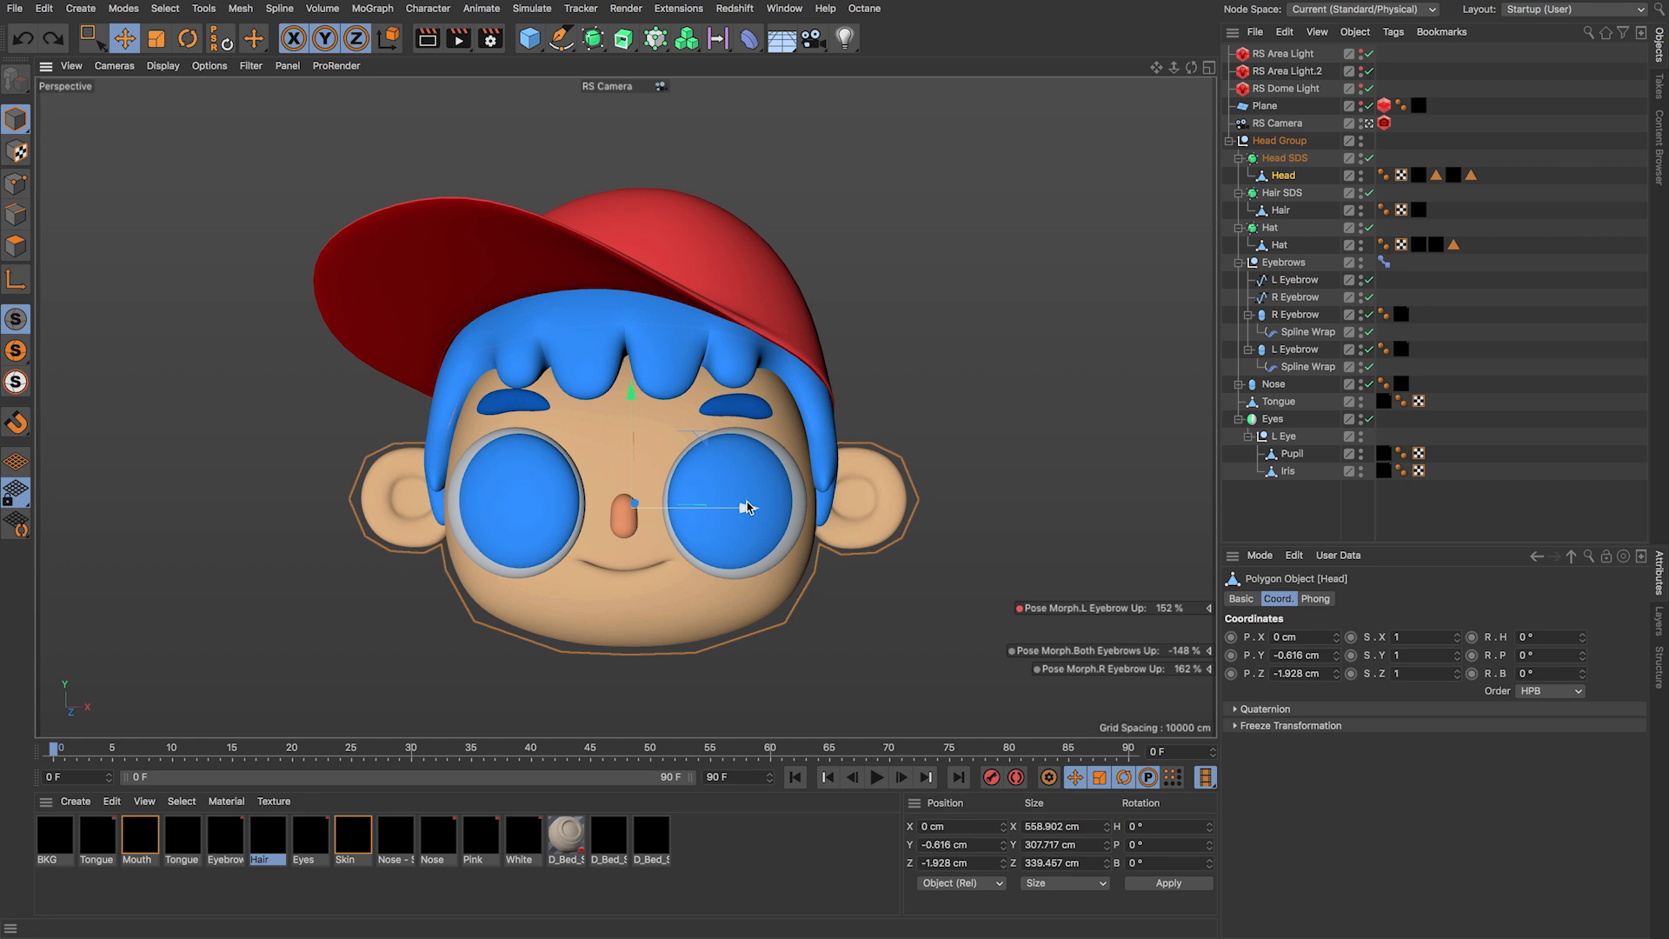
Step: Return the Head object to Points mode and add a Pose Morph rigging tag to it
{"action": "left_click", "coordinate": [1285, 176]}
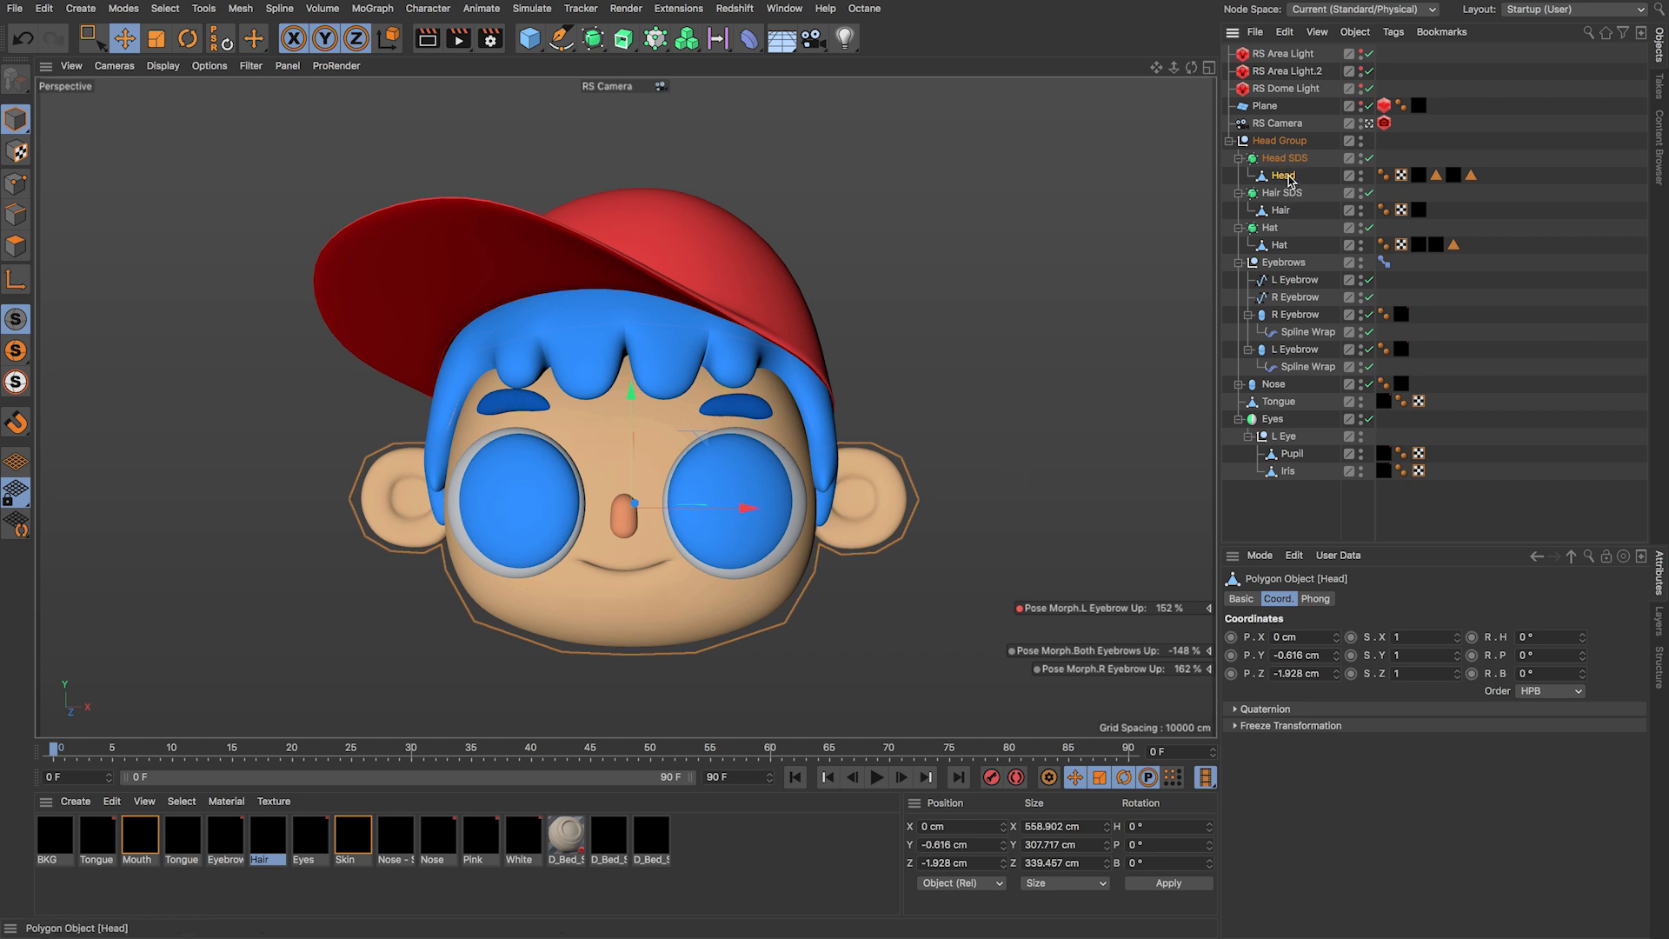
{"action": "left_click", "coordinate": [16, 184]}
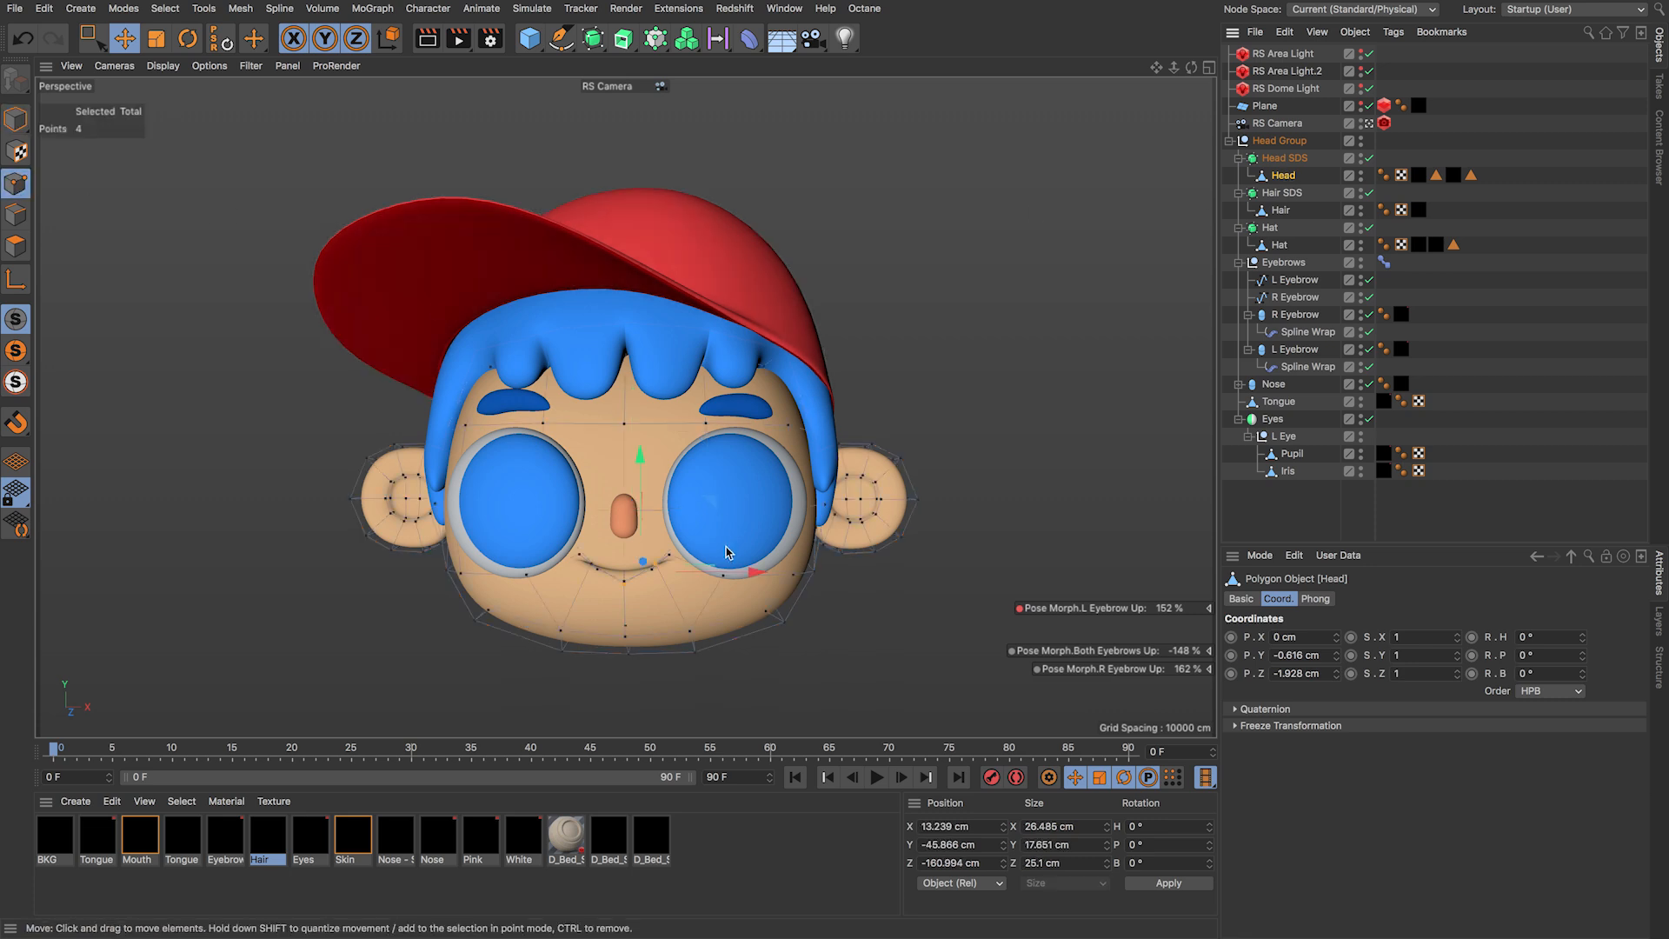
{"action": "right_click", "coordinate": [1285, 177]}
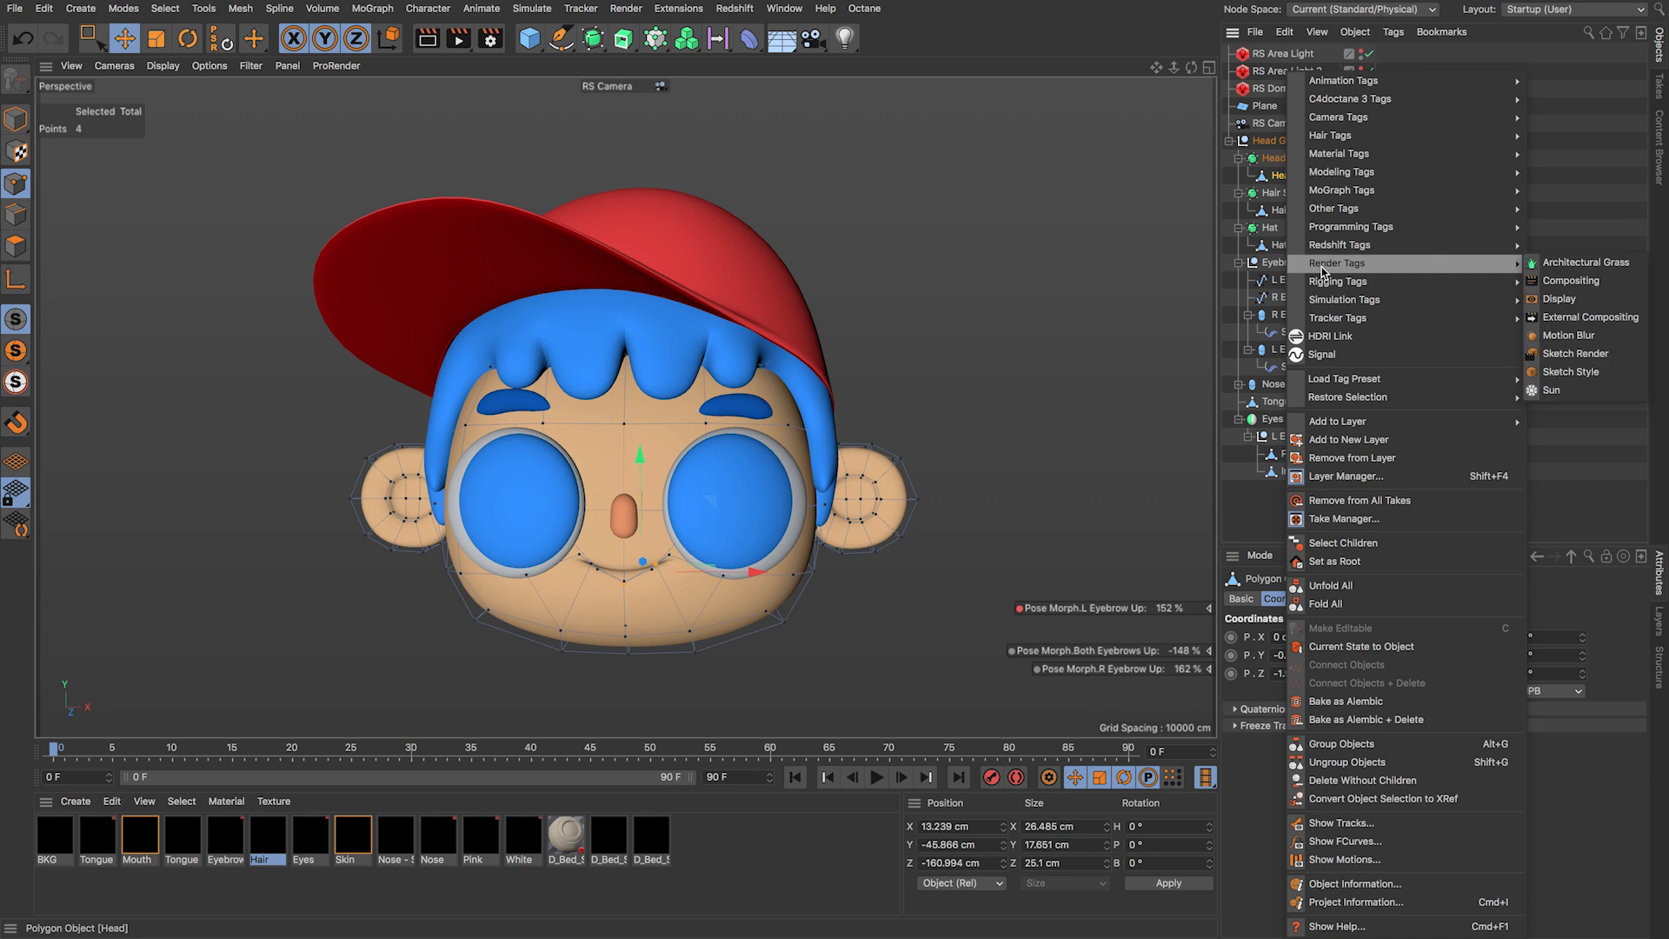
{"action": "mouse_move", "coordinate": [1391, 281]}
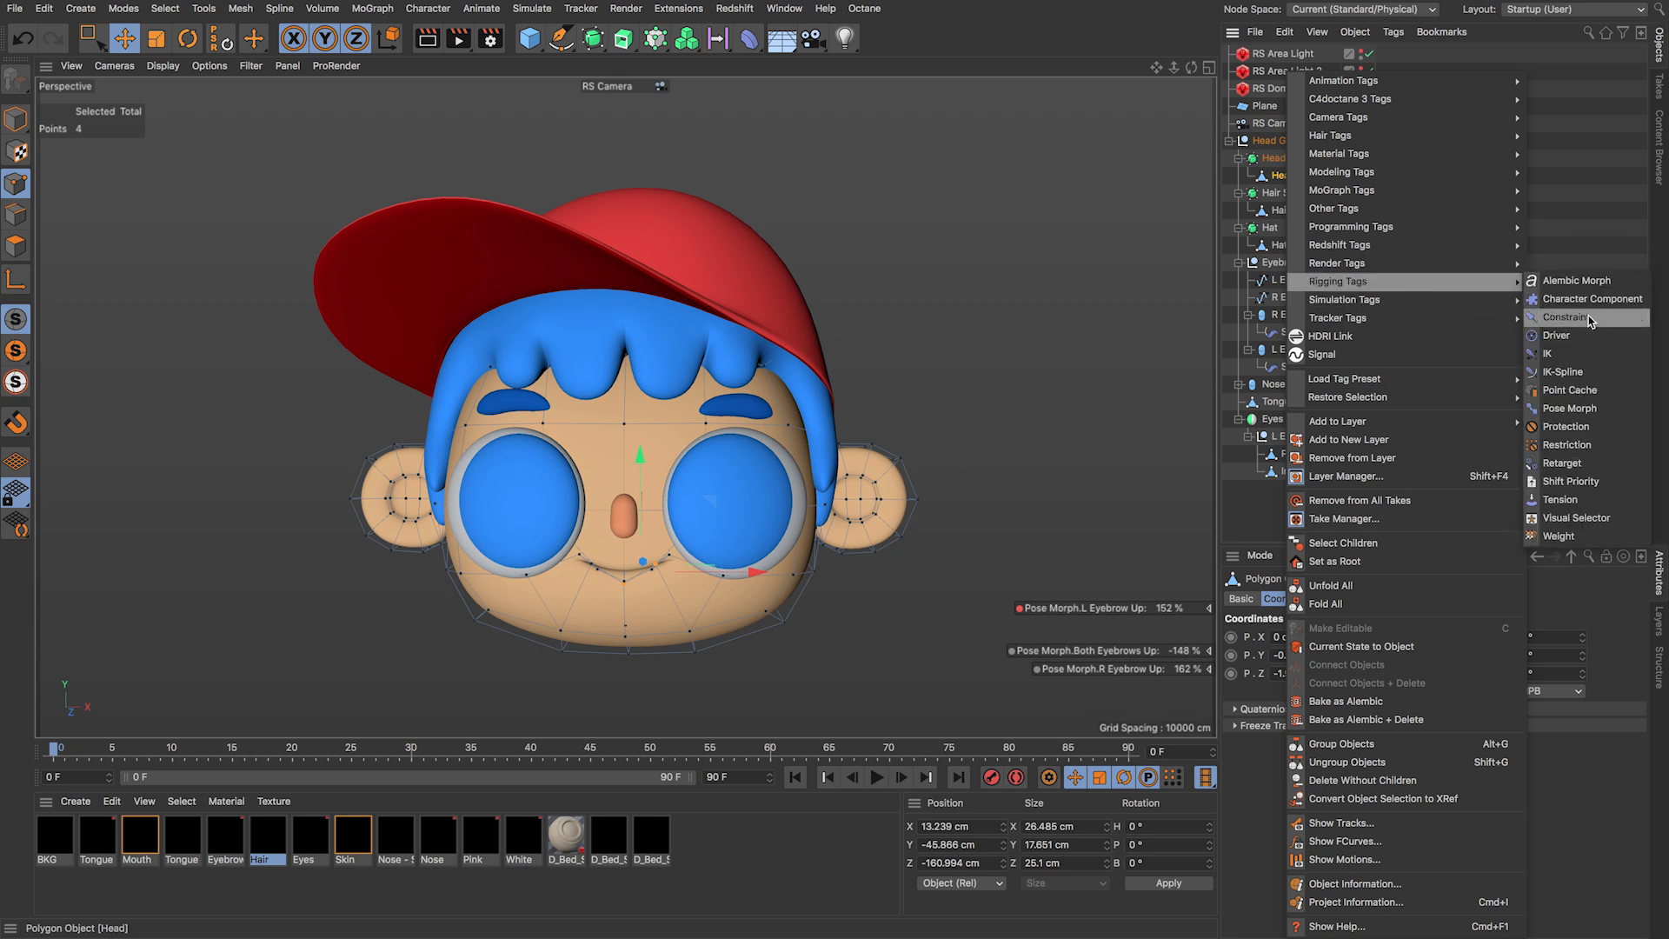
{"action": "left_click", "coordinate": [1588, 417]}
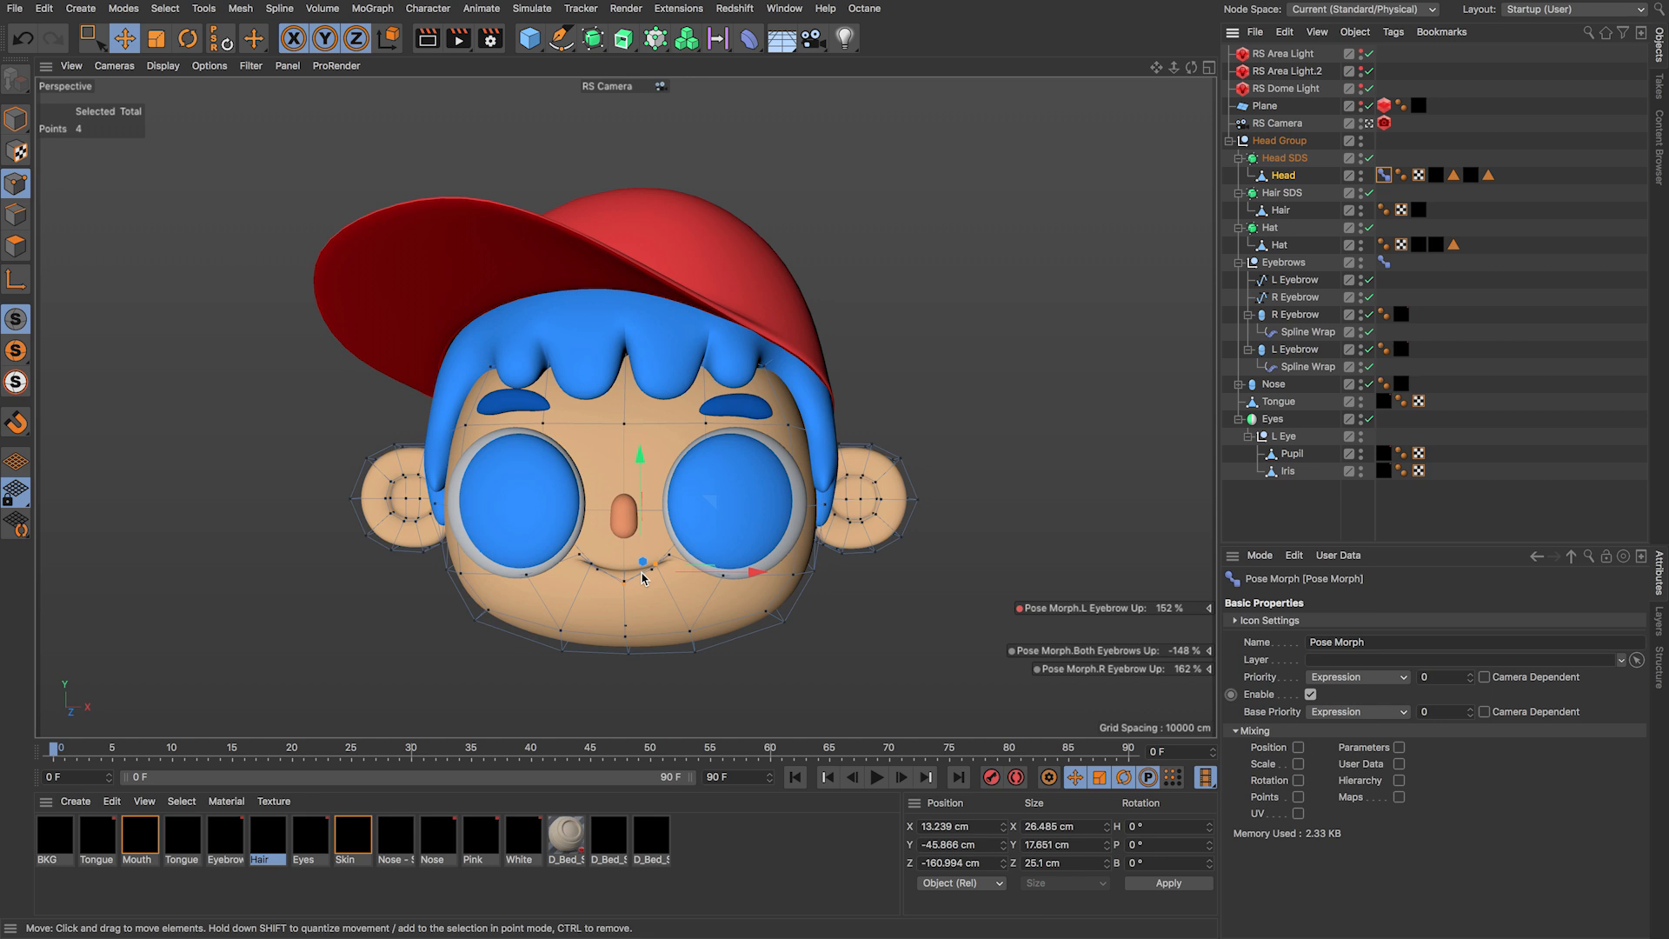
Step: Enable Points, Position, Scale and Rotation mixing for the Head's Pose Morph tag
{"action": "left_click", "coordinate": [1298, 797]}
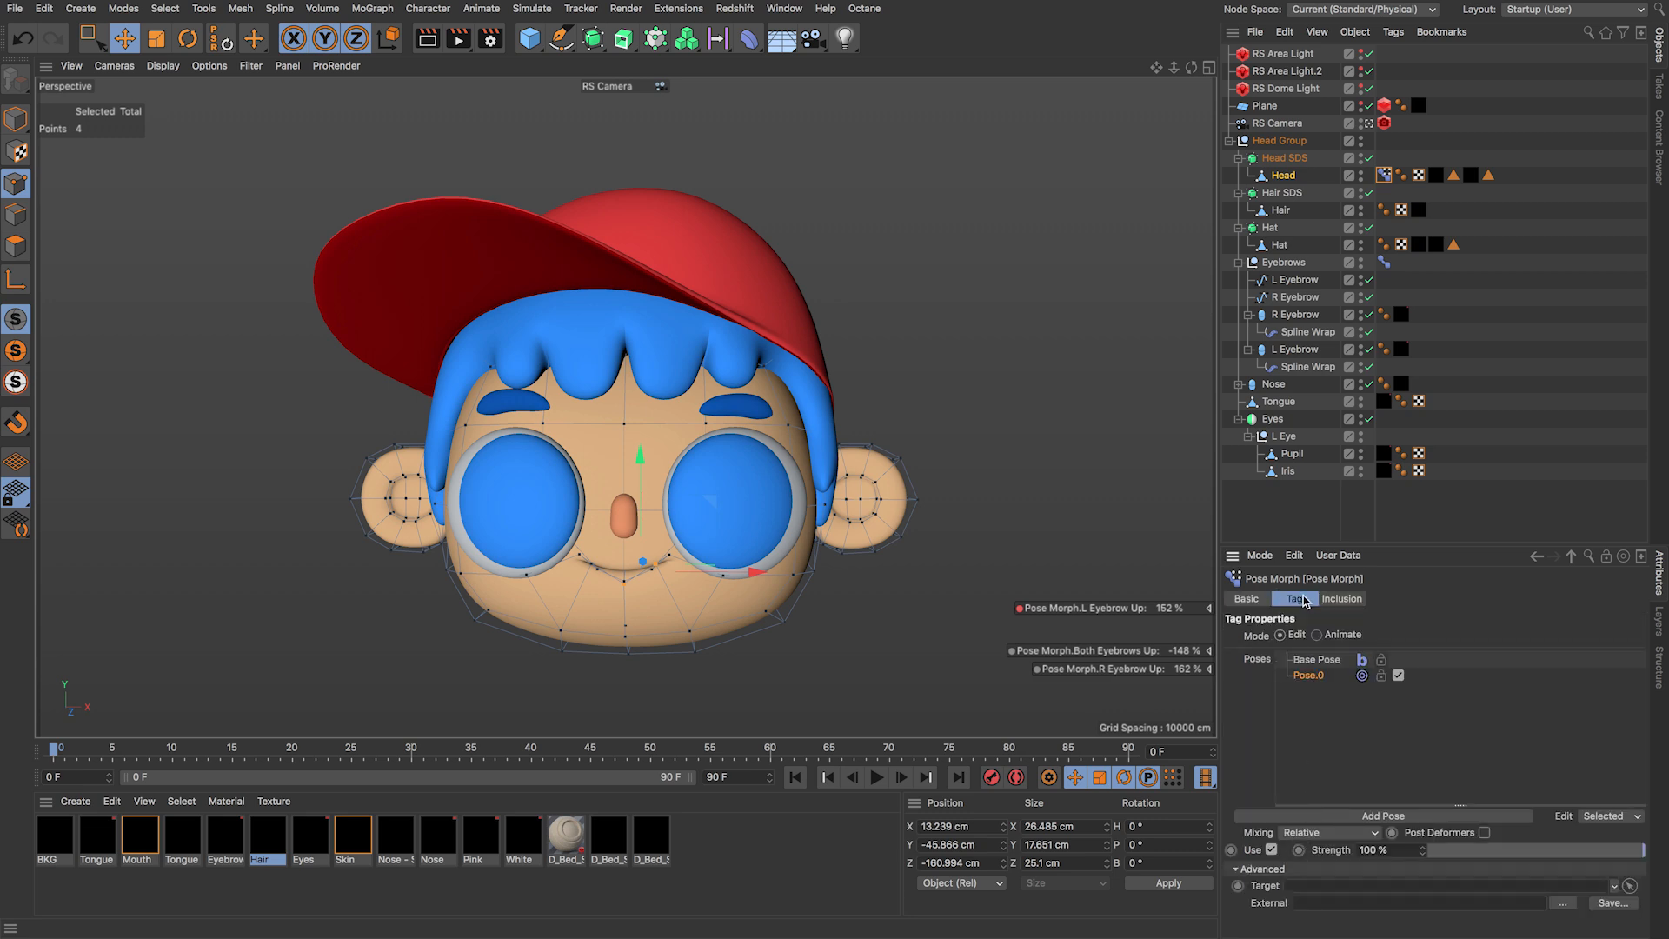
{"action": "left_click", "coordinate": [1257, 602]}
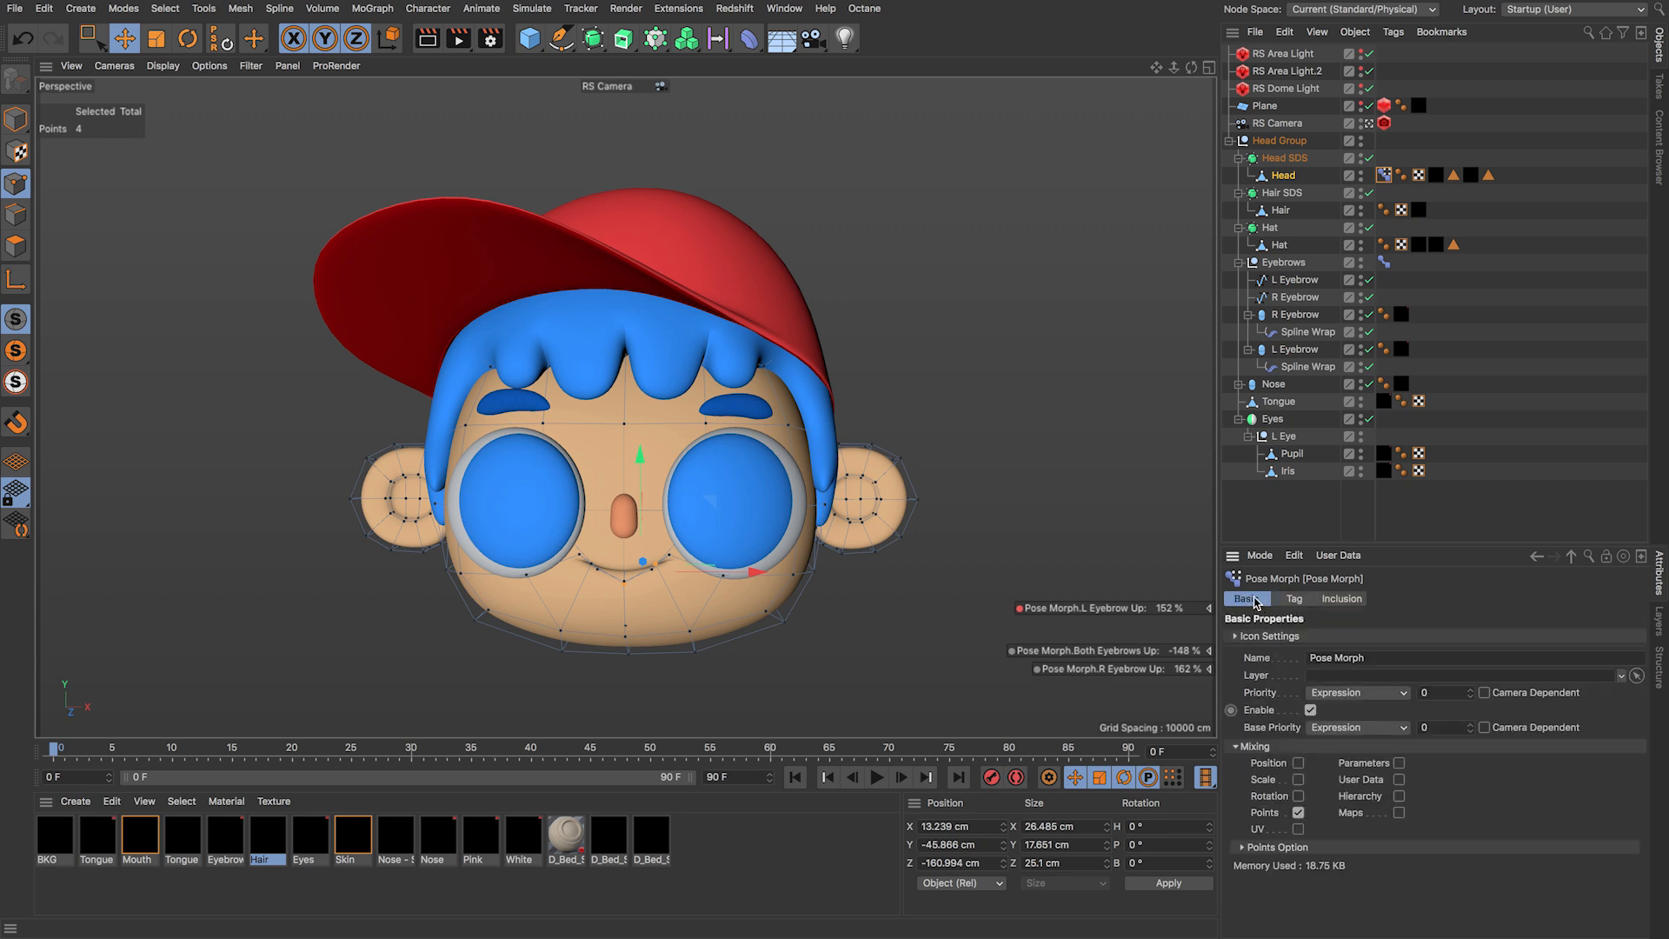
{"action": "left_click", "coordinate": [1298, 763]}
{"action": "left_click", "coordinate": [1299, 780]}
{"action": "left_click", "coordinate": [1298, 796]}
Step: Open the pose list of the Head's Pose Morph tag and rename its first pose as Mouth Open
{"action": "left_click", "coordinate": [1248, 177]}
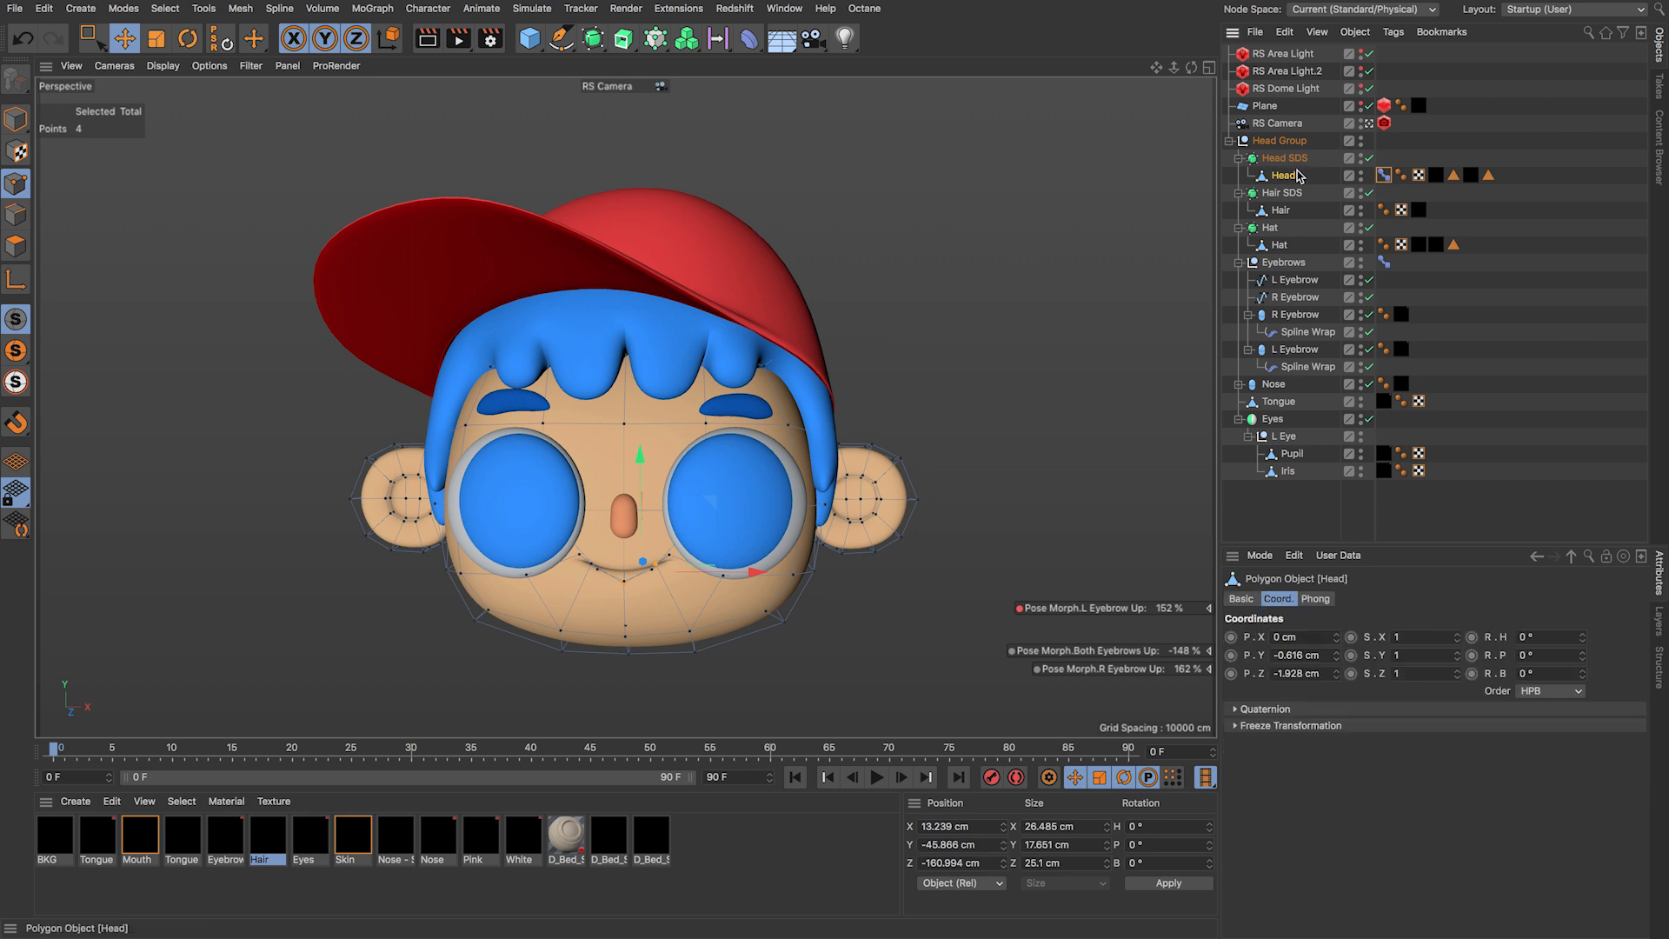
{"action": "left_click", "coordinate": [1386, 175]}
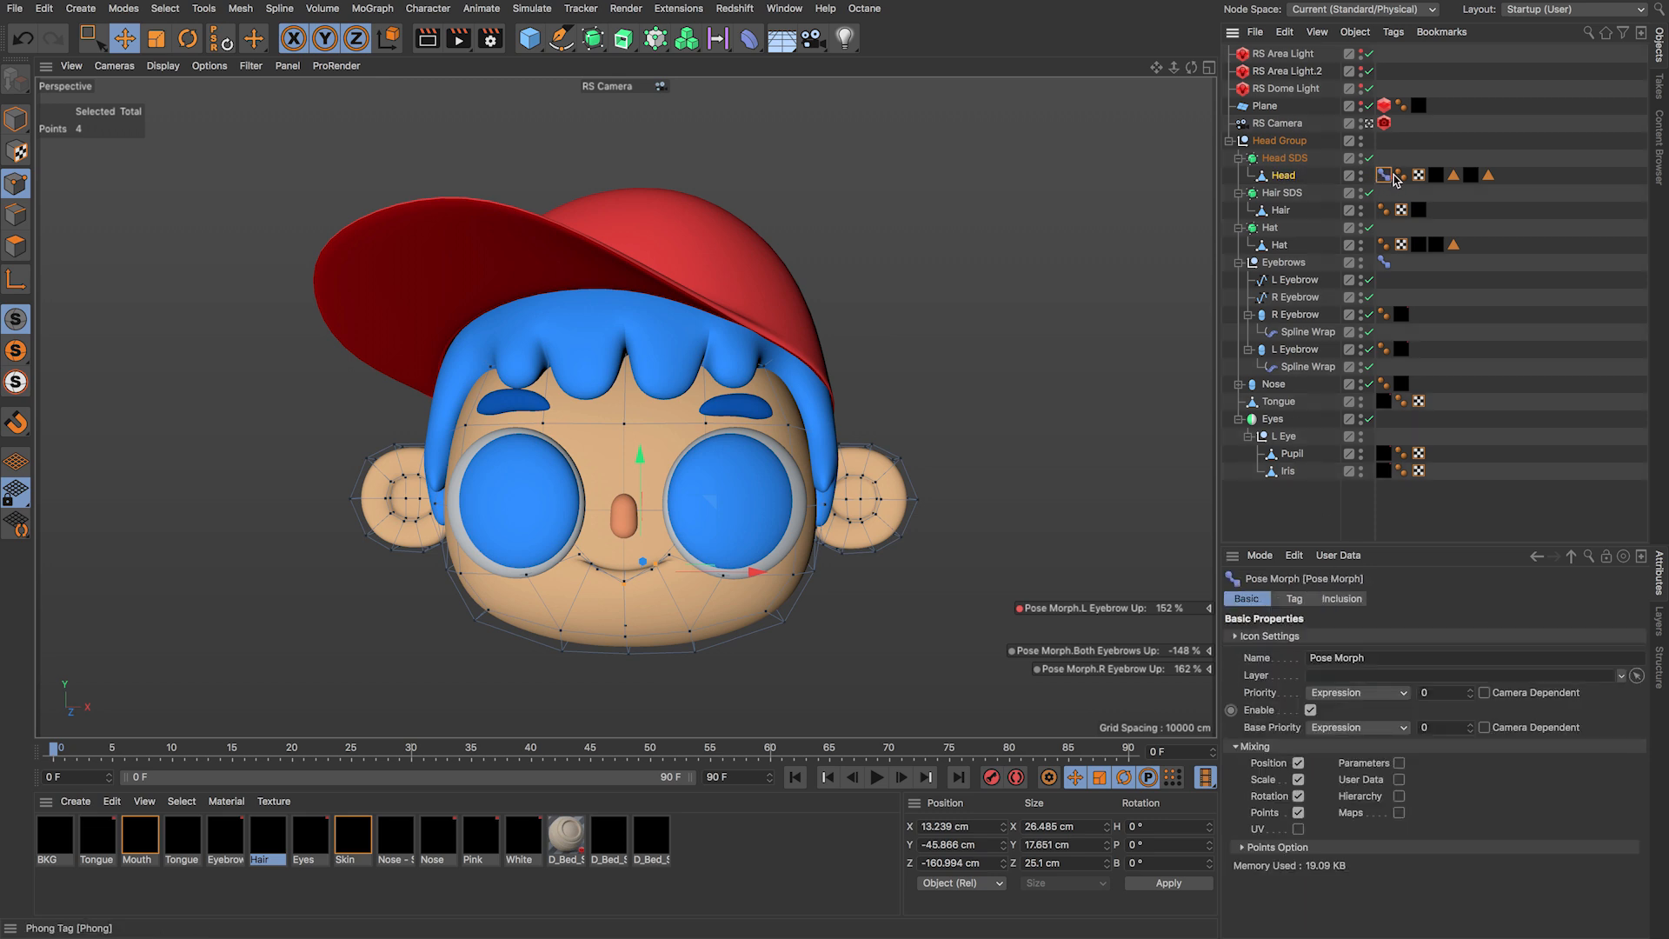
{"action": "left_click", "coordinate": [1281, 179]}
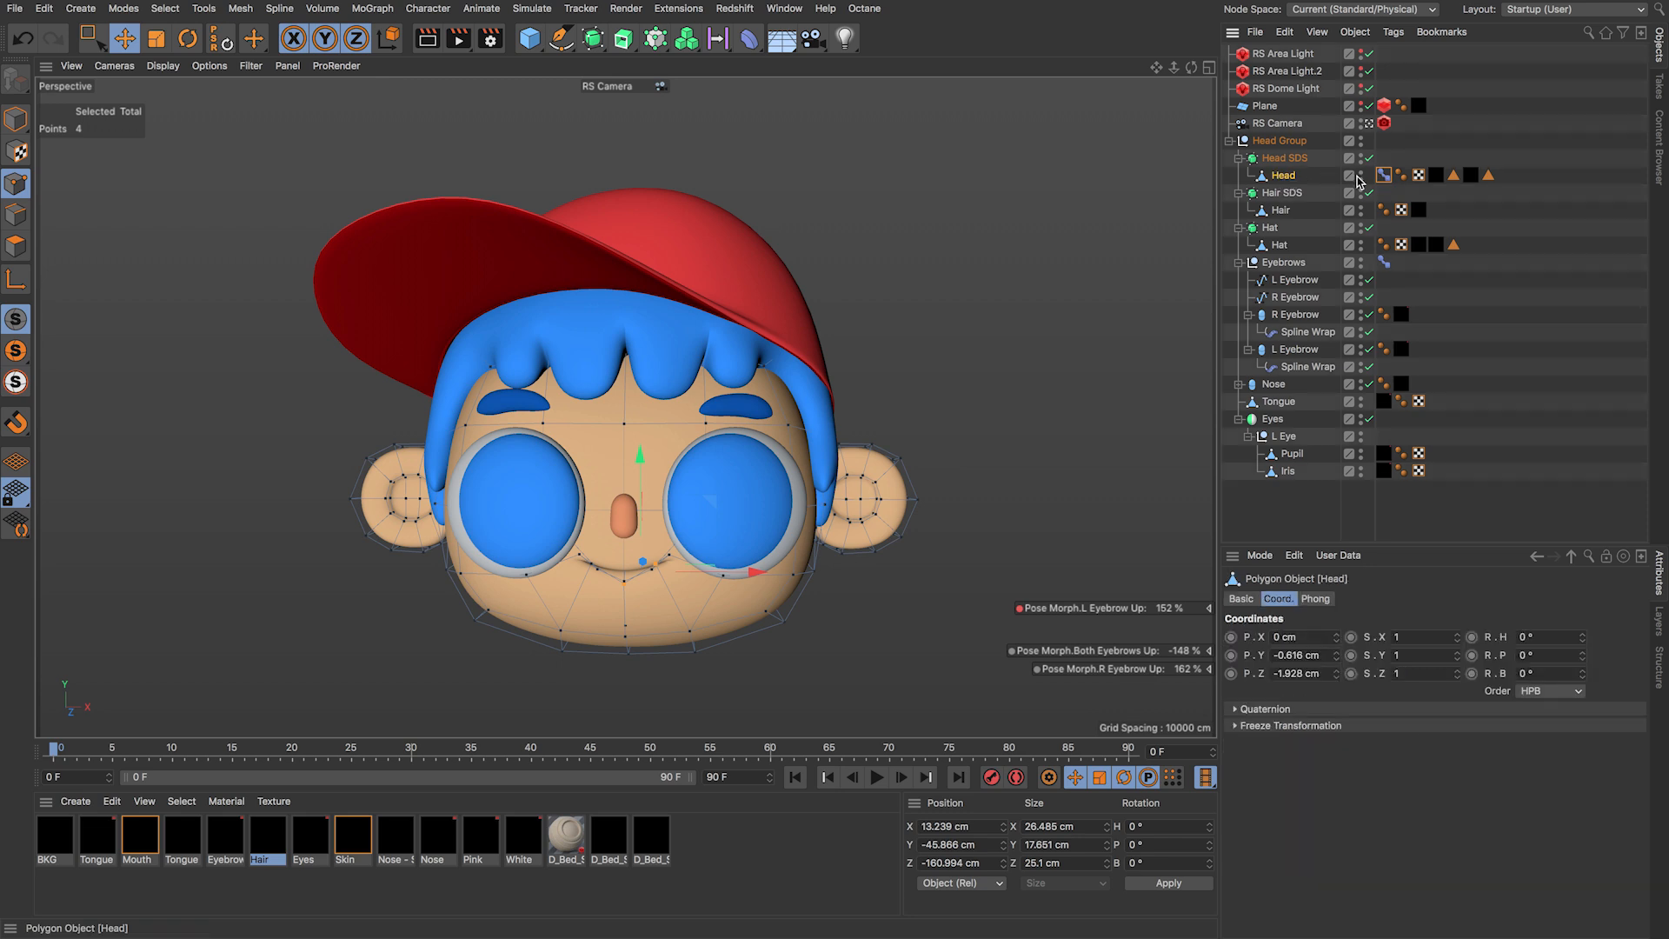
{"action": "left_click", "coordinate": [1384, 175]}
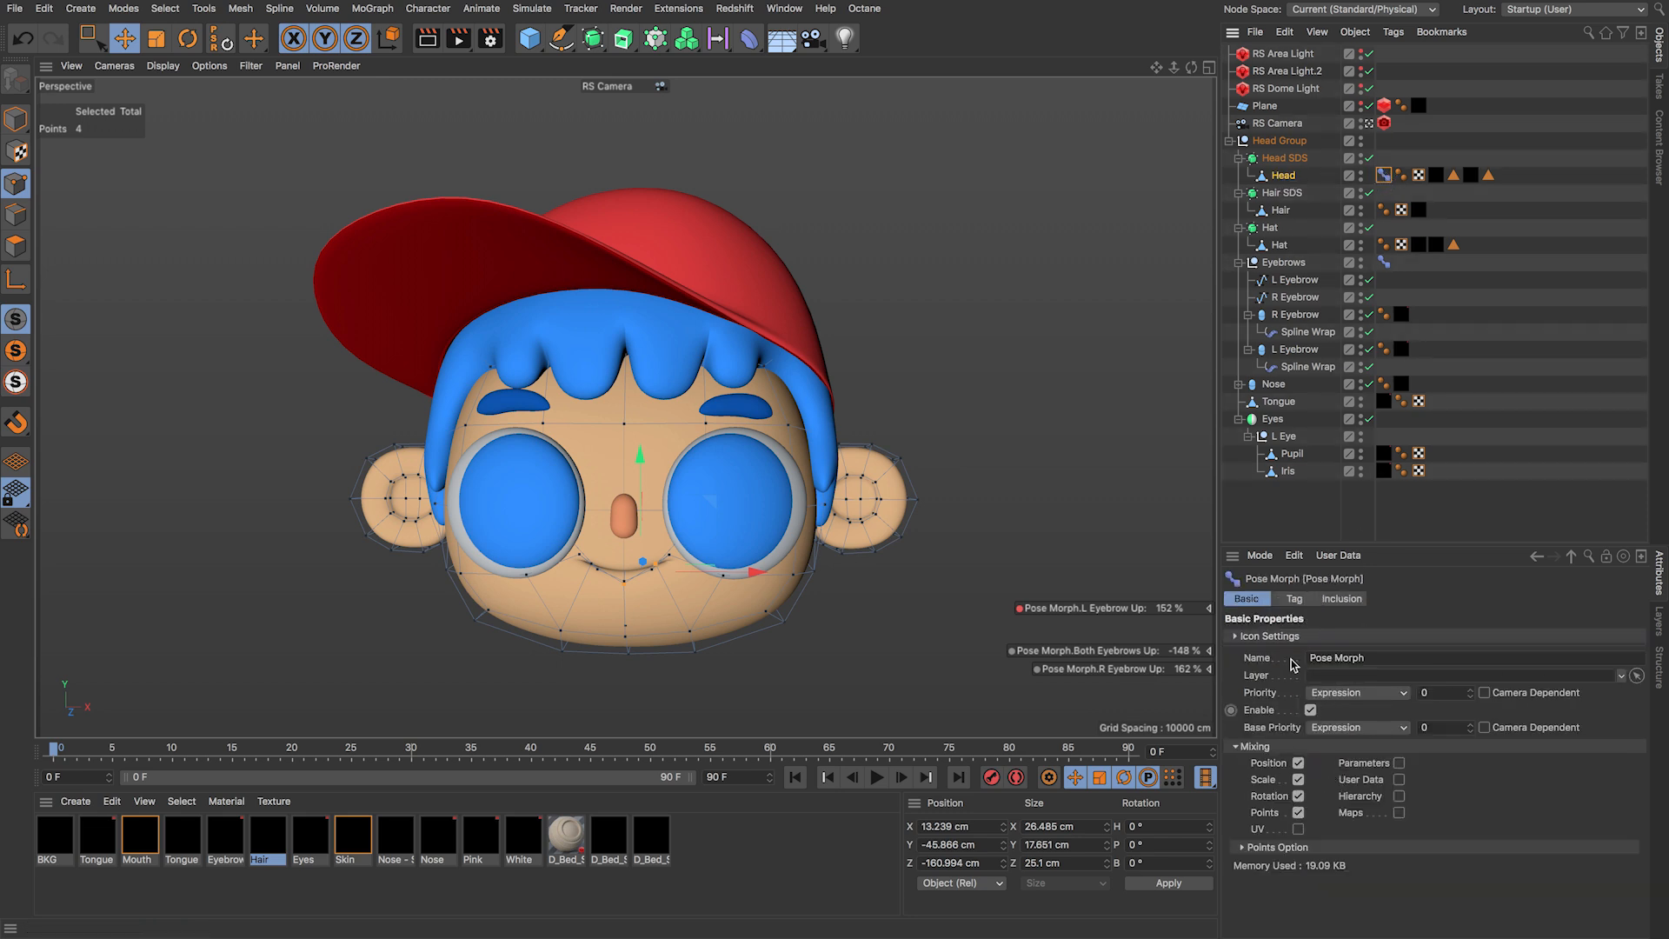
{"action": "left_click", "coordinate": [1293, 600]}
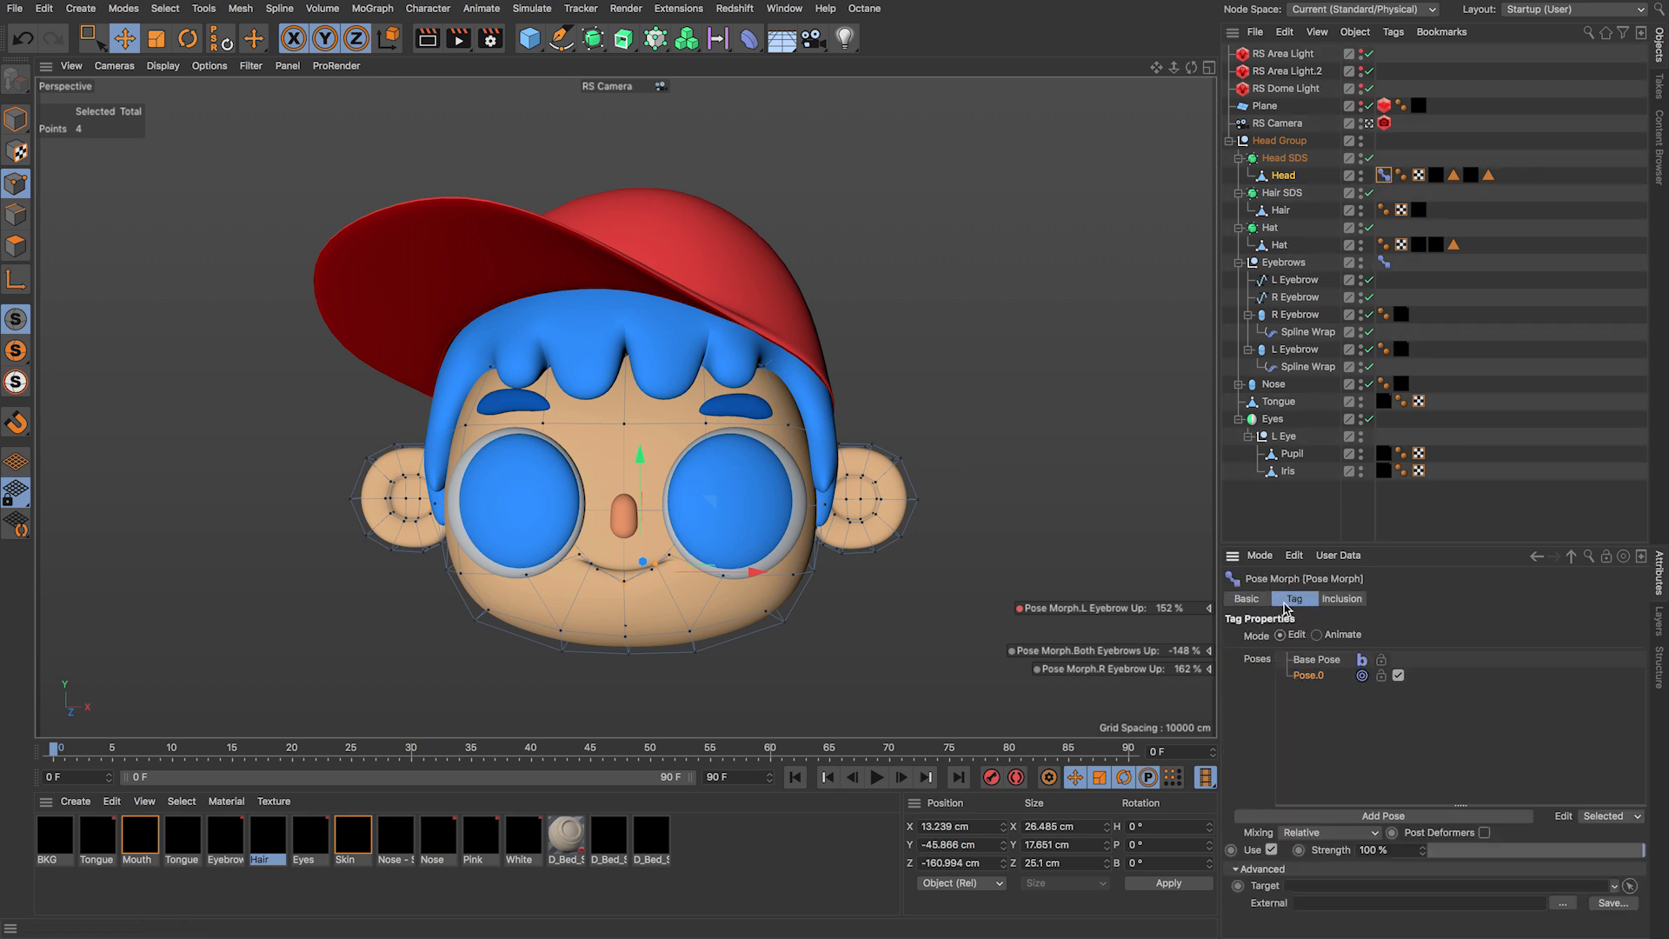
{"action": "double_click", "coordinate": [1309, 678]}
{"action": "type", "text": "Mouth Open"}
{"action": "key", "text": "Return"}
Step: Try lowering the mouth's corner points, singly and as a pair, and undo the moves
{"action": "scroll", "coordinate": [748, 534], "scroll_direction": "up", "scroll_amount": 5}
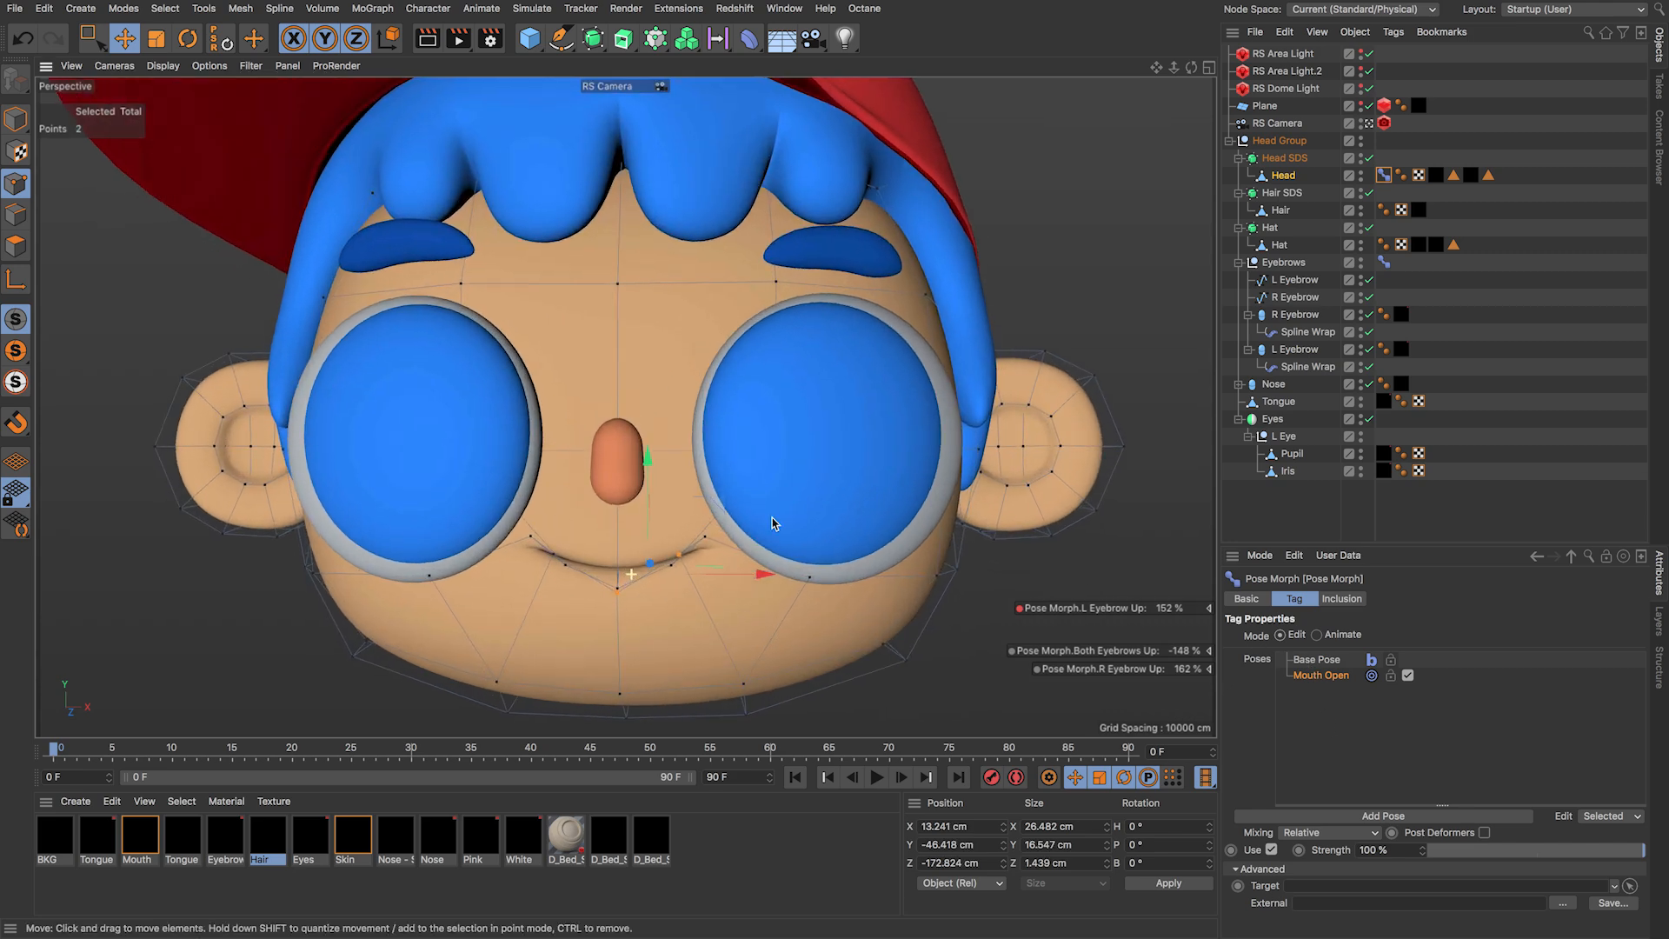
{"action": "scroll", "coordinate": [617, 574], "scroll_direction": "up", "scroll_amount": 4}
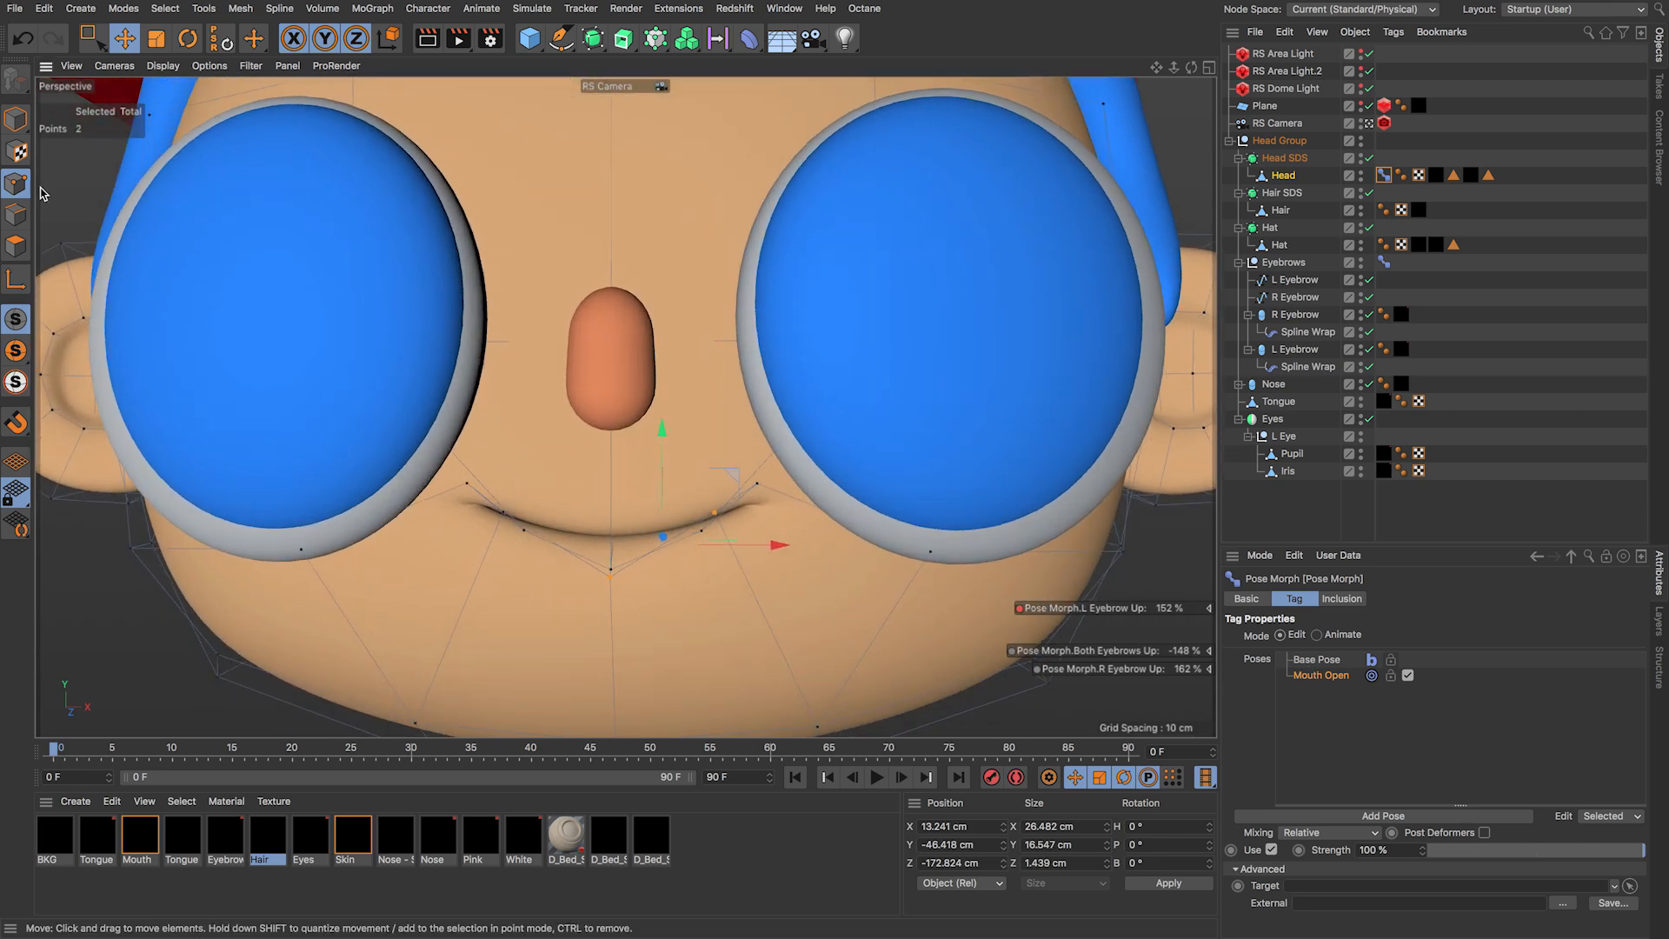
{"action": "left_click", "coordinate": [504, 512]}
{"action": "left_click", "coordinate": [721, 513]}
{"action": "left_click", "coordinate": [507, 513]}
{"action": "left_click_drag", "start_coordinate": [499, 445], "coordinate": [495, 523]}
{"action": "key", "text": "super+z"}
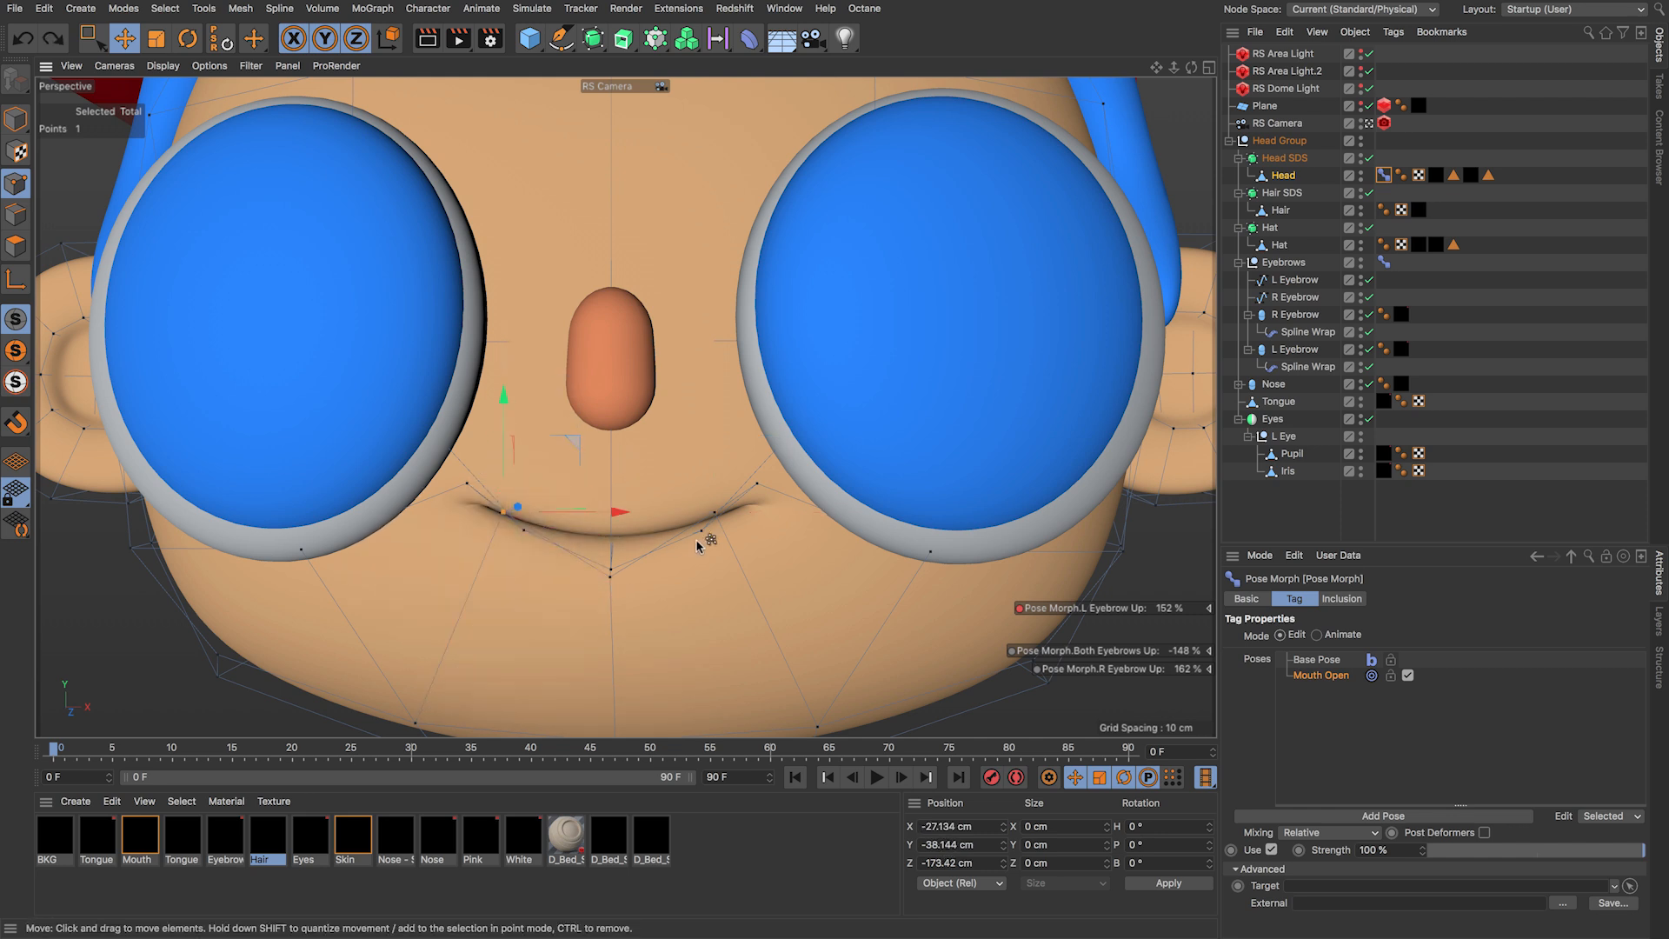
{"action": "left_click", "coordinate": [716, 515], "text": "shift"}
{"action": "left_click_drag", "start_coordinate": [612, 402], "coordinate": [619, 600]}
{"action": "key", "text": "super+z"}
Step: Select the two side points of the Head's lower lip and lower them to part the mouth
{"action": "left_click", "coordinate": [504, 513]}
{"action": "left_click", "coordinate": [715, 515], "text": "shift"}
{"action": "left_click", "coordinate": [612, 580]}
{"action": "key", "text": "super+z"}
{"action": "left_click_drag", "start_coordinate": [608, 466], "coordinate": [618, 605]}
{"action": "key", "text": "super+z"}
Step: Select the two side points of the upper lip and raise them to Y about -37.1 cm
{"action": "left_click_drag", "start_coordinate": [639, 529], "coordinate": [616, 511], "text": "alt"}
{"action": "left_click", "coordinate": [520, 523]}
{"action": "left_click", "coordinate": [700, 528], "text": "shift"}
{"action": "left_click_drag", "start_coordinate": [614, 442], "coordinate": [612, 420]}
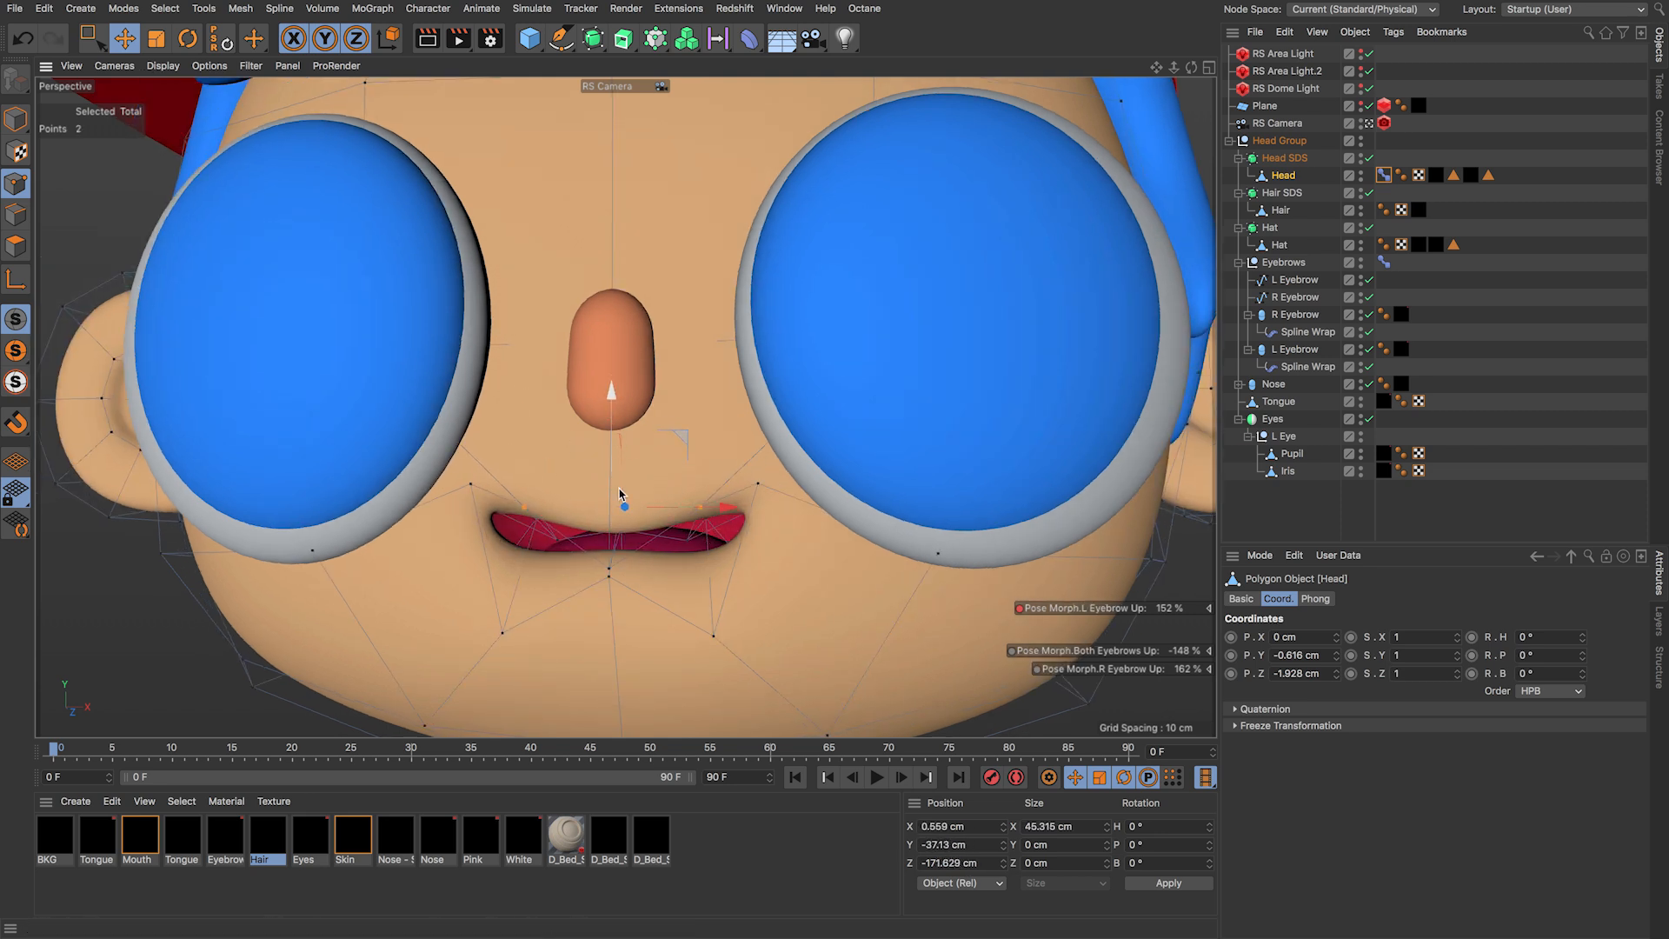
Step: Switch to the four-view layout, try raising the two inner mouth points in the Front view and undo the move
{"action": "left_click", "coordinate": [524, 508]}
{"action": "left_click", "coordinate": [678, 555]}
{"action": "left_click", "coordinate": [554, 540], "text": "shift"}
{"action": "middle_click", "coordinate": [571, 472]}
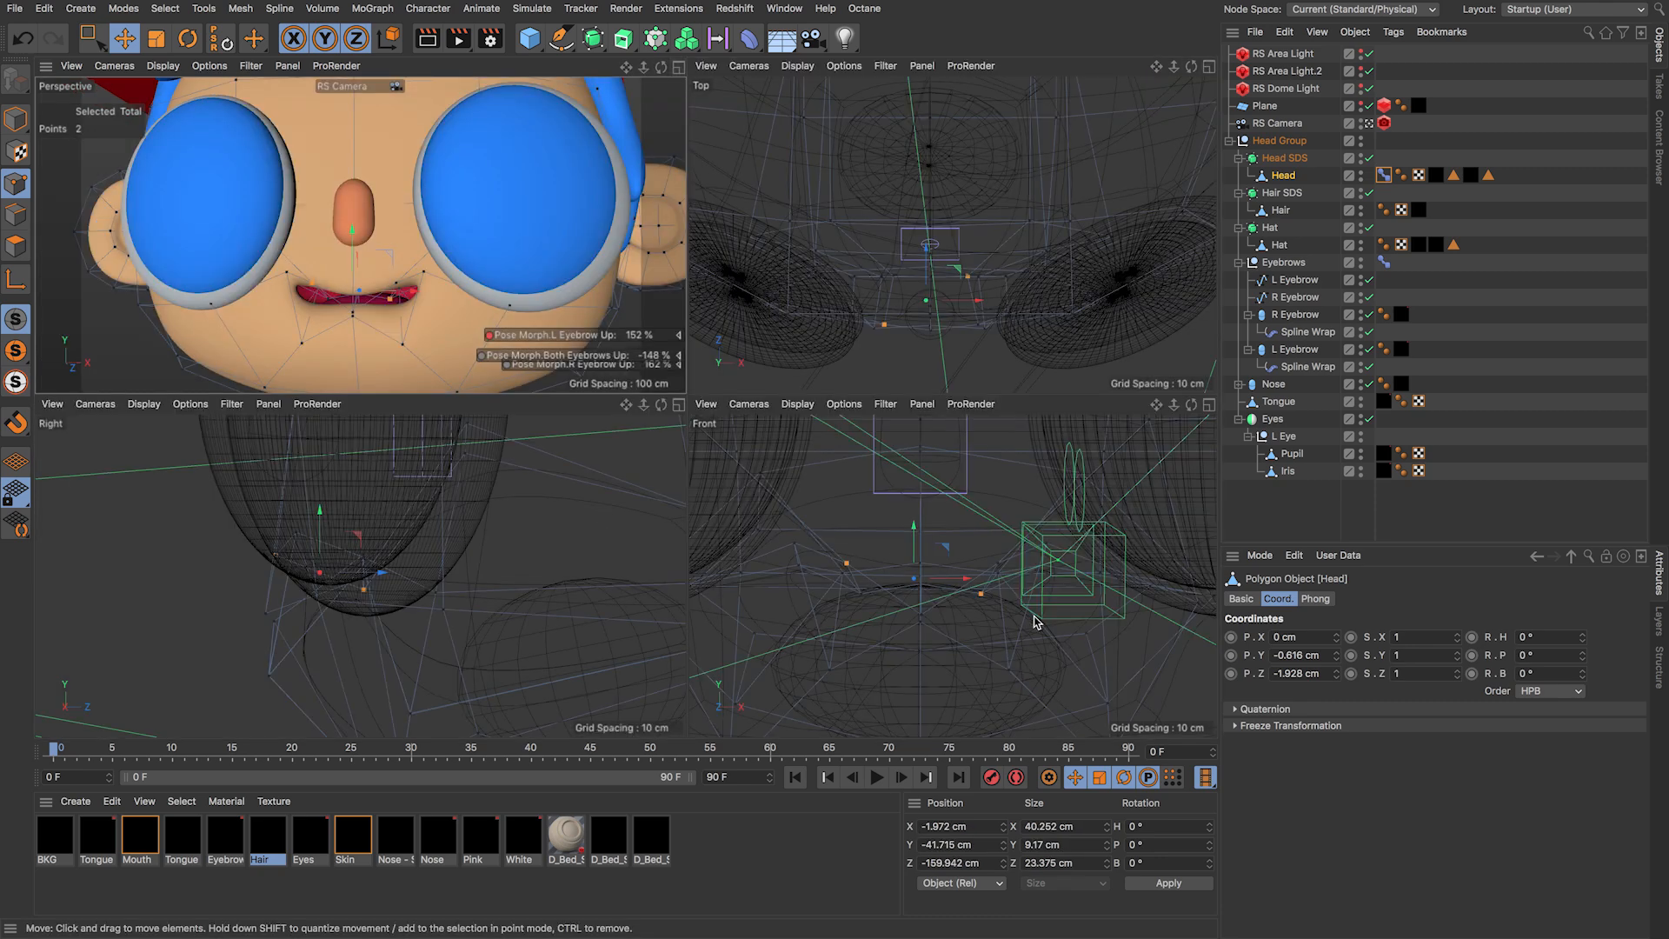
{"action": "left_click", "coordinate": [982, 633]}
{"action": "left_click", "coordinate": [840, 595]}
{"action": "left_click", "coordinate": [854, 598]}
{"action": "left_click", "coordinate": [976, 599], "text": "shift"}
{"action": "left_click_drag", "start_coordinate": [920, 545], "coordinate": [921, 524]}
{"action": "key", "text": "super+z"}
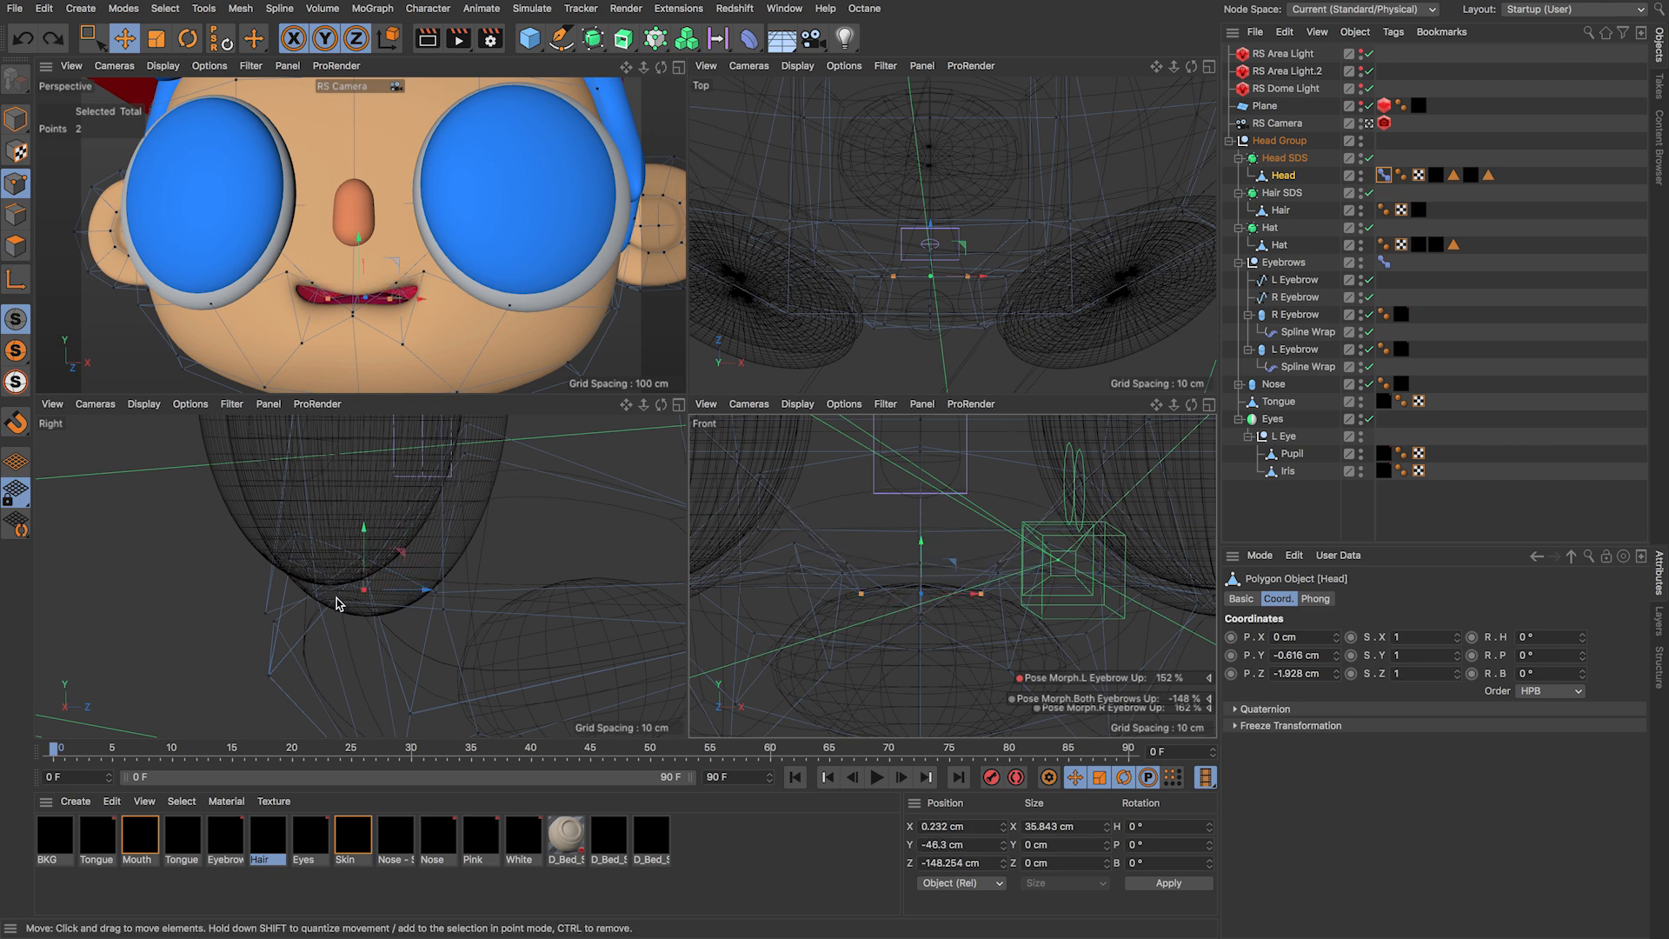
Step: Try moving single mouth points in the Right and Perspective views, undoing each move
{"action": "left_click", "coordinate": [319, 599]}
{"action": "left_click_drag", "start_coordinate": [316, 560], "coordinate": [324, 581]}
{"action": "key", "text": "super+z"}
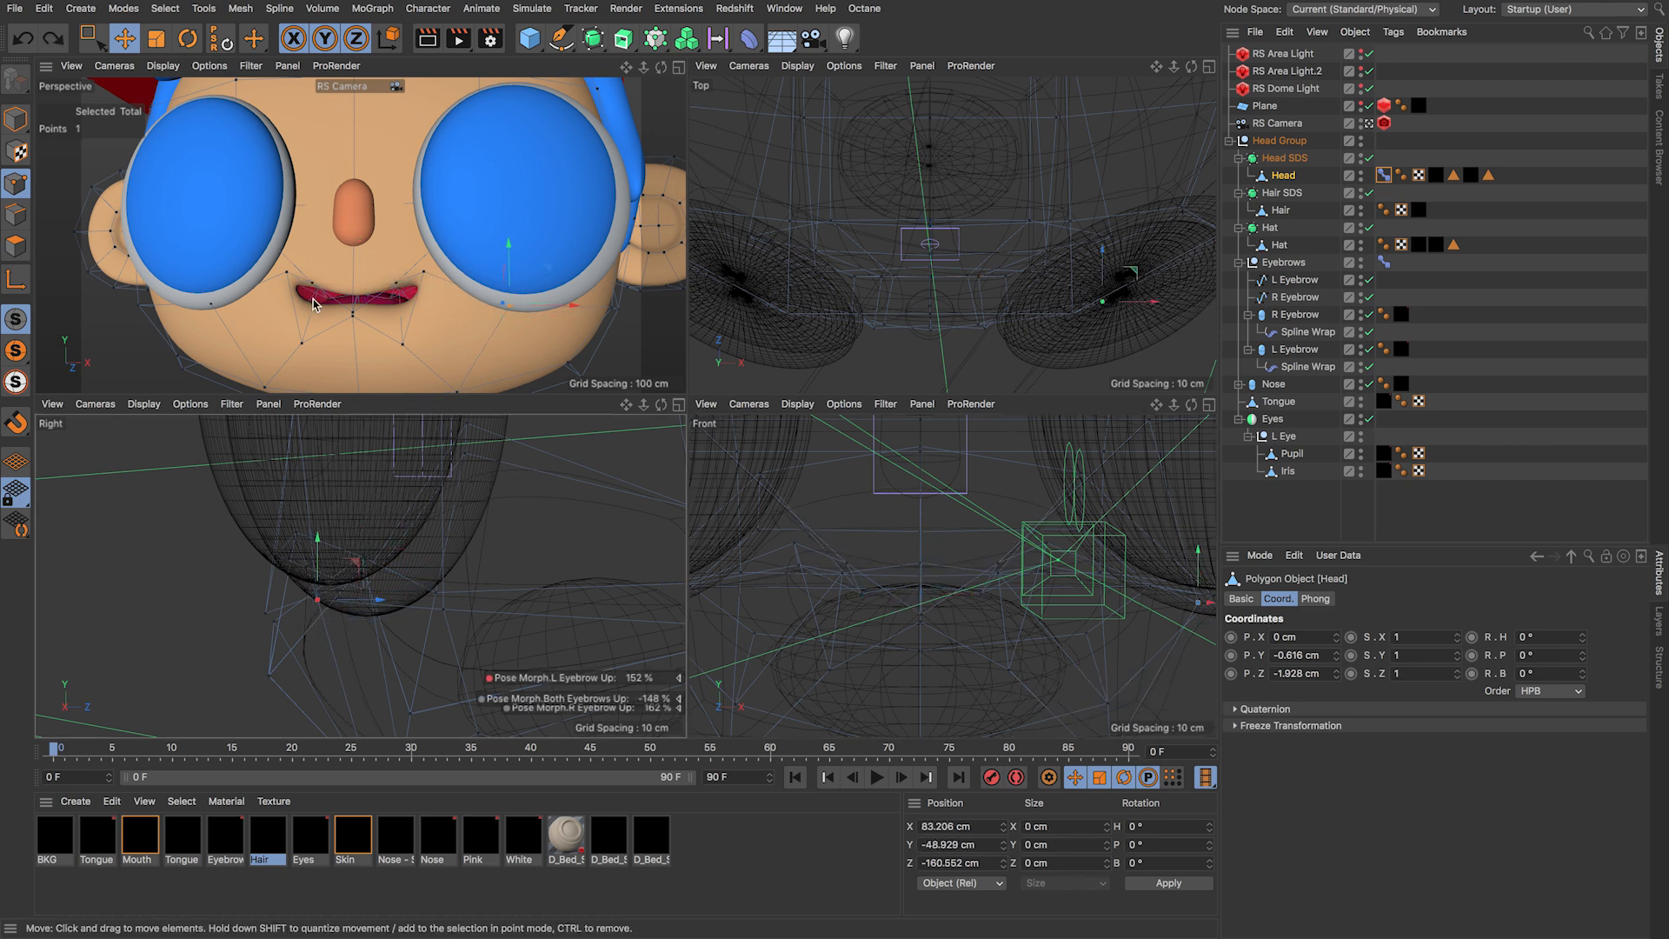
{"action": "left_click", "coordinate": [313, 285]}
{"action": "left_click_drag", "start_coordinate": [314, 257], "coordinate": [316, 266]}
{"action": "key", "text": "super+z"}
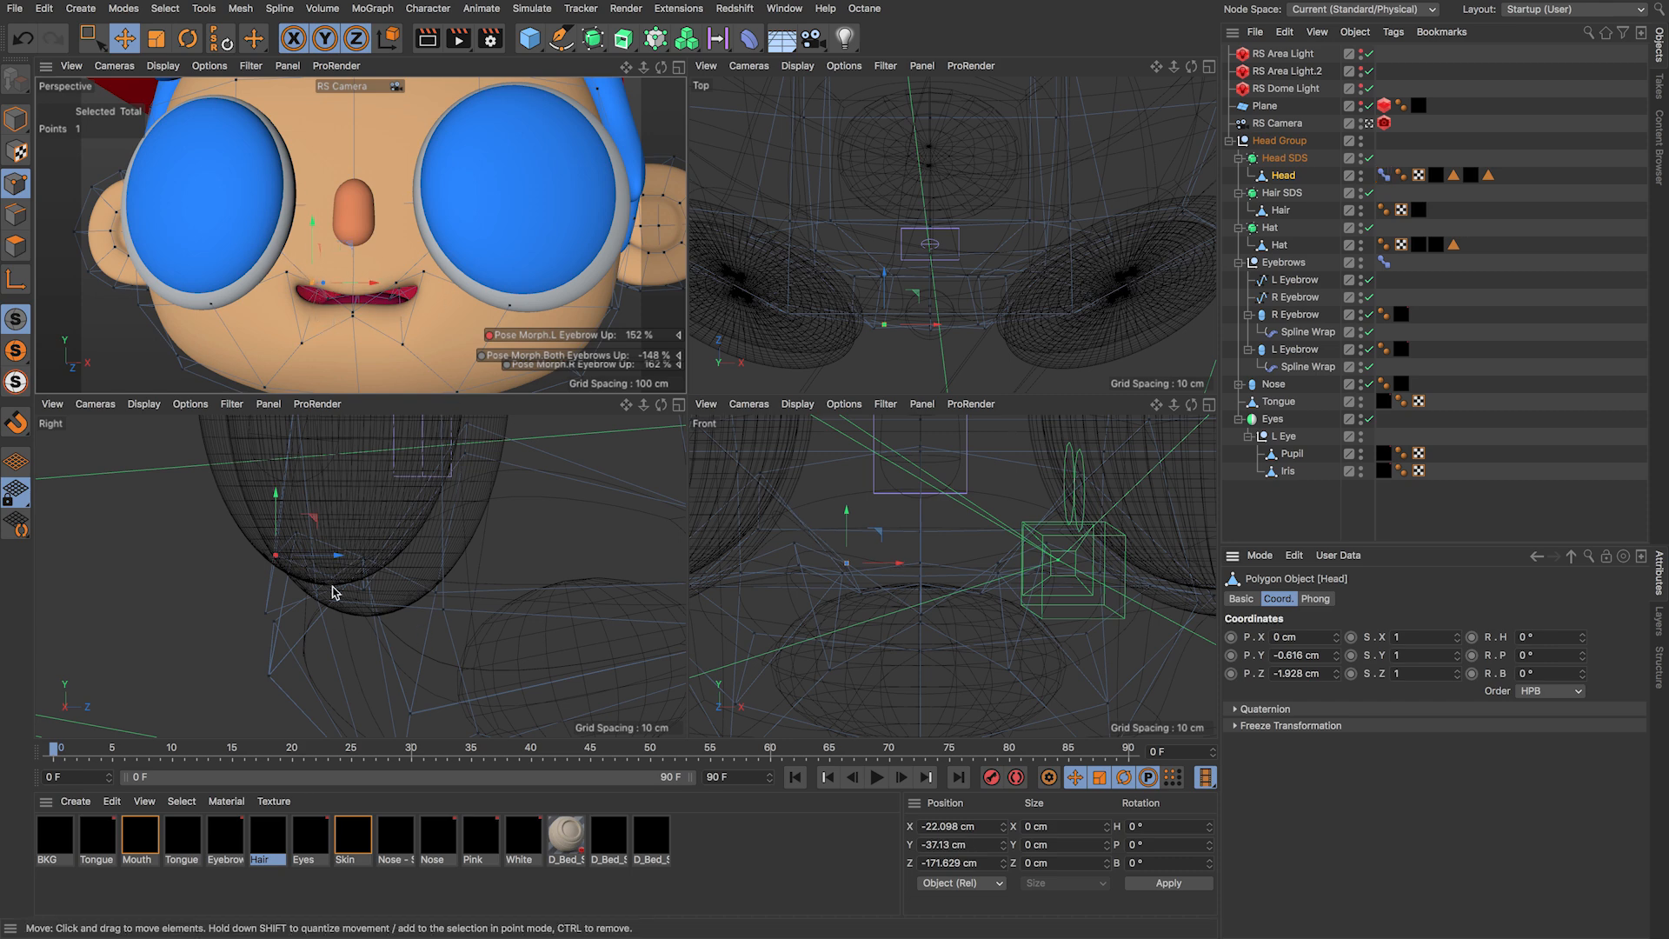
Step: Lower the inner centre point of the mouth in the Right view to Y about -65.5 cm
{"action": "left_click", "coordinate": [372, 560]}
{"action": "left_click_drag", "start_coordinate": [356, 511], "coordinate": [375, 615]}
{"action": "key", "text": "super+z"}
{"action": "left_click_drag", "start_coordinate": [365, 511], "coordinate": [363, 619]}
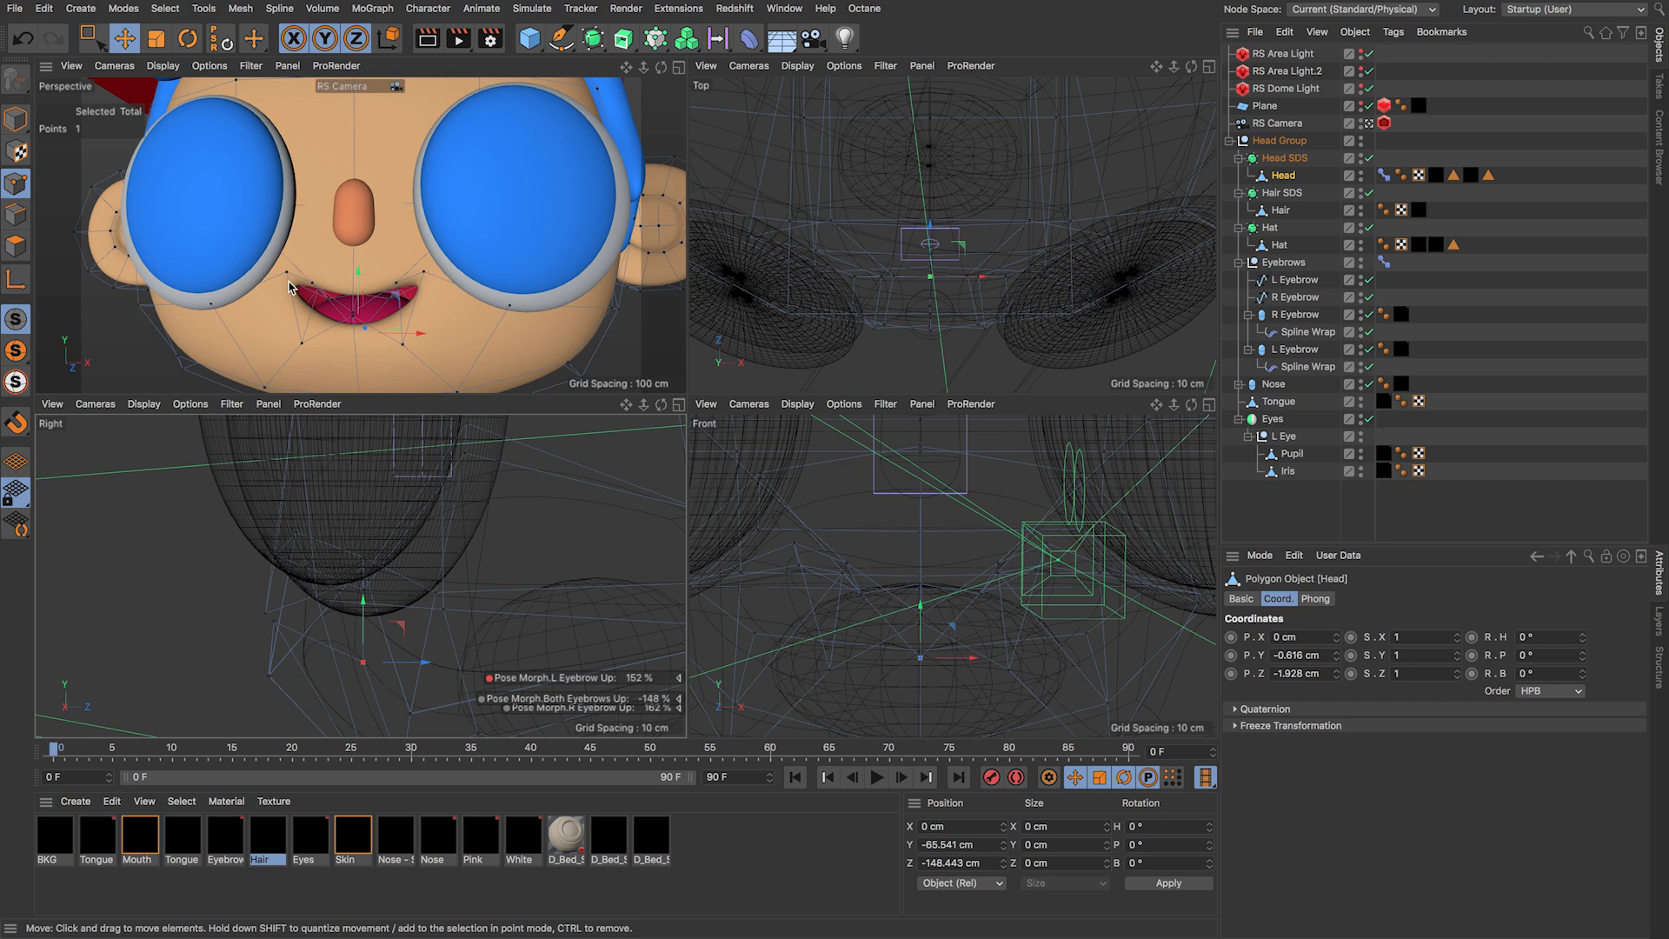
Step: Select the polygon loops around the mouth using Loop Selection and Grow Selection, and hide the unselected polygons
{"action": "left_click", "coordinate": [16, 249]}
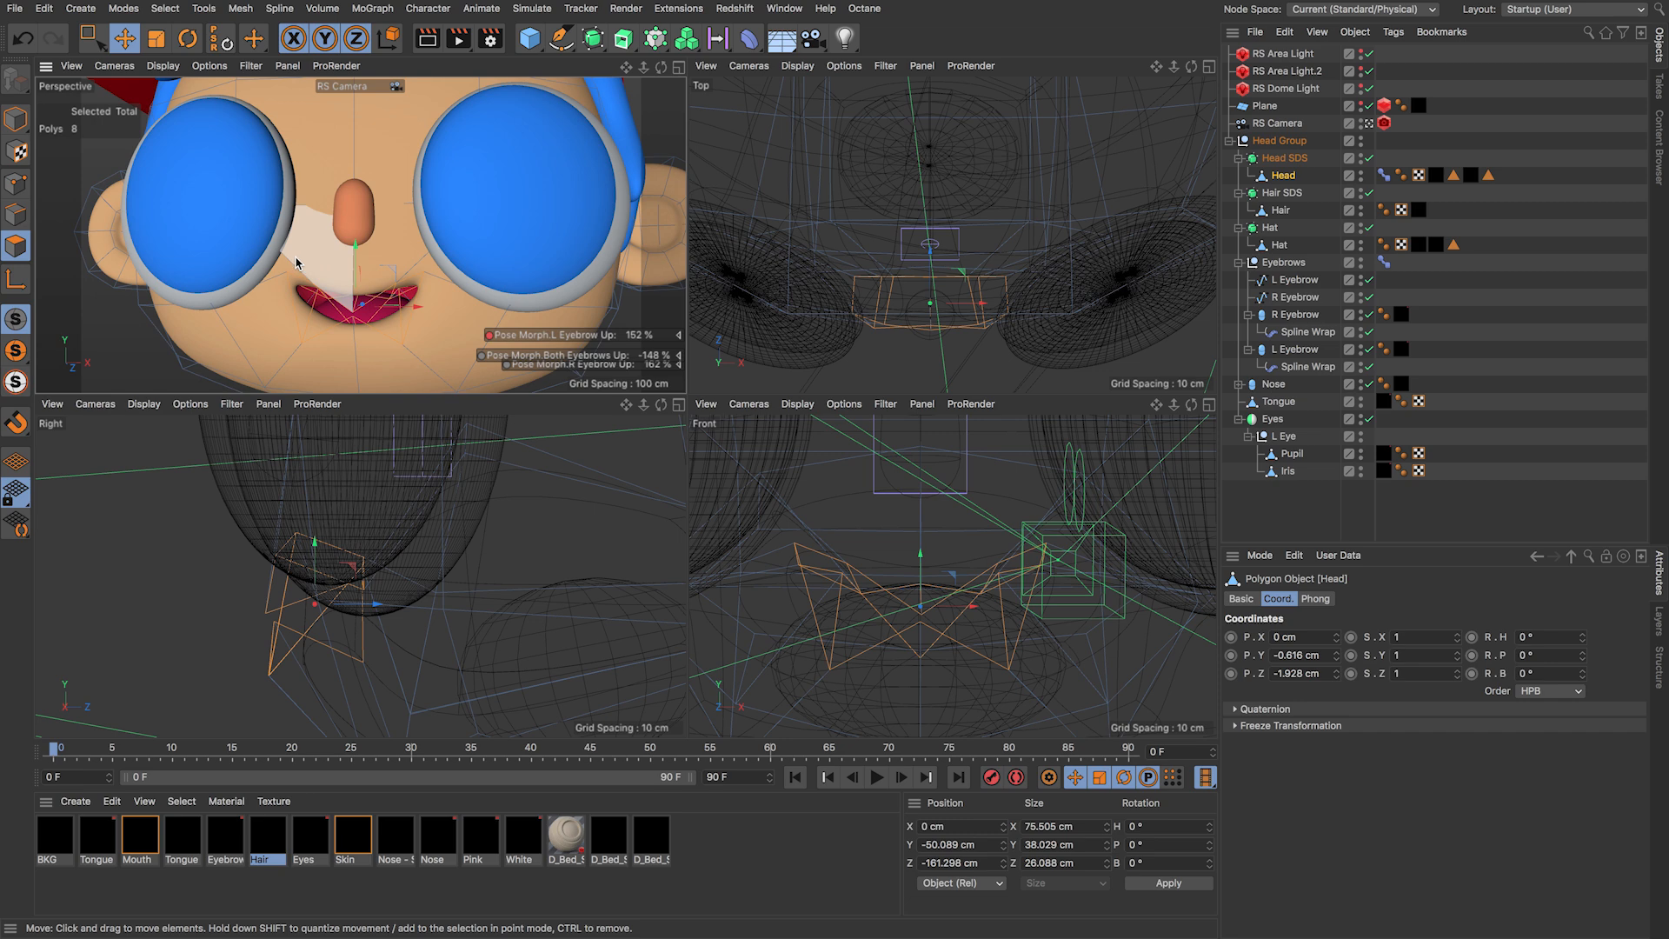
{"action": "key", "text": "u"}
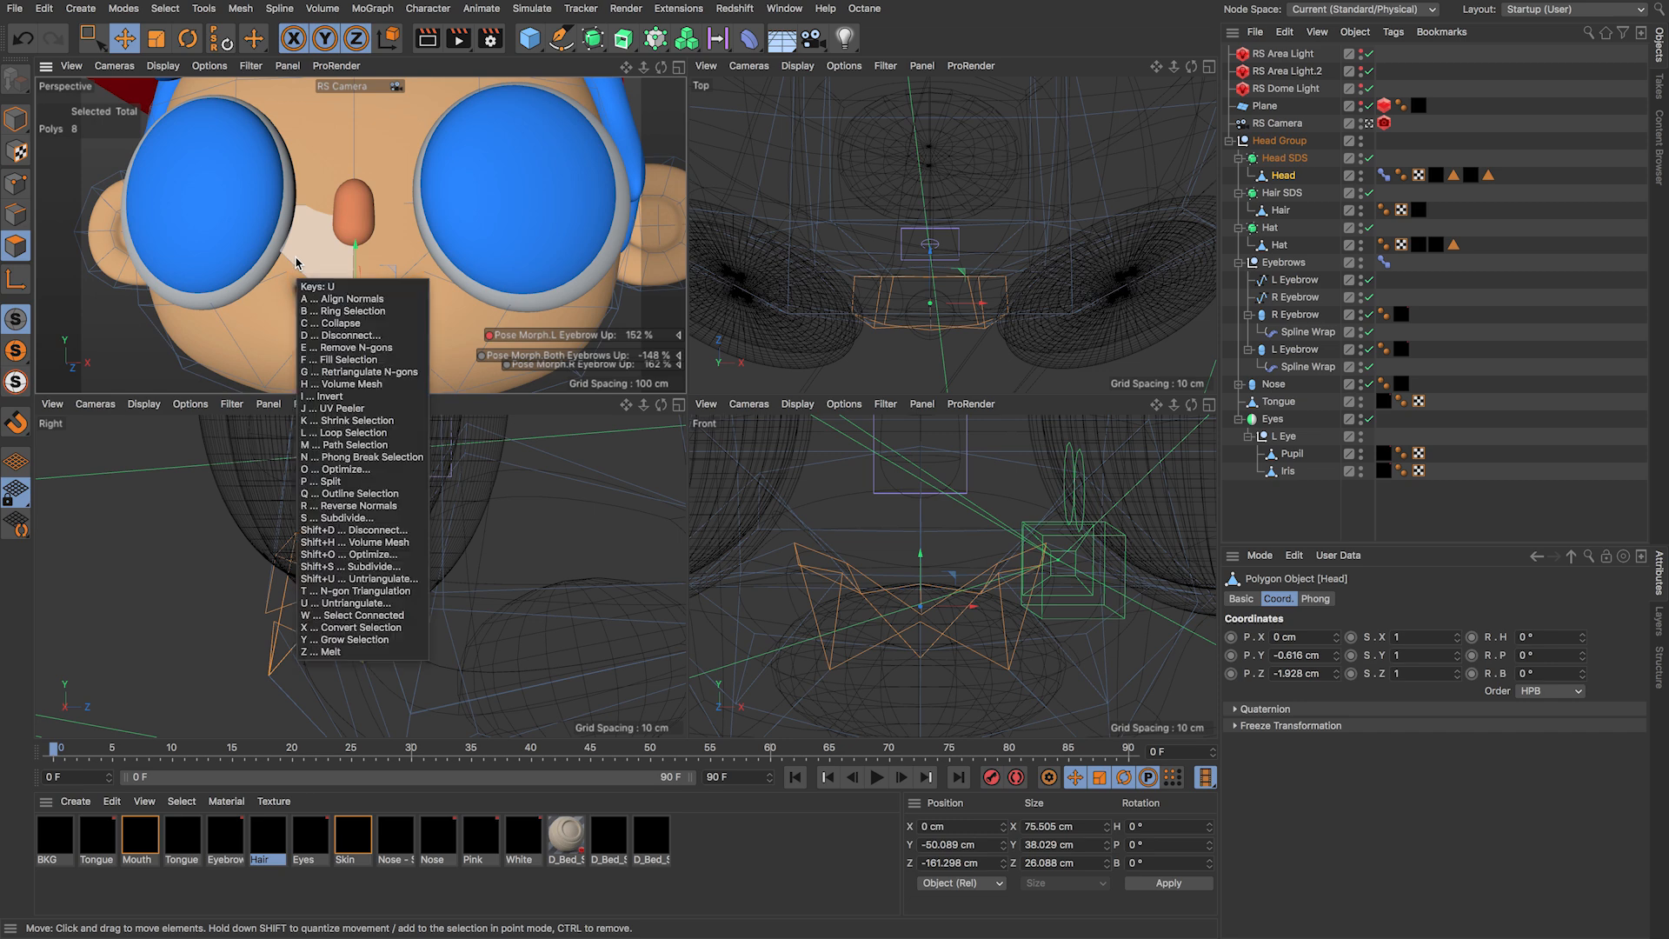
{"action": "key", "text": "l"}
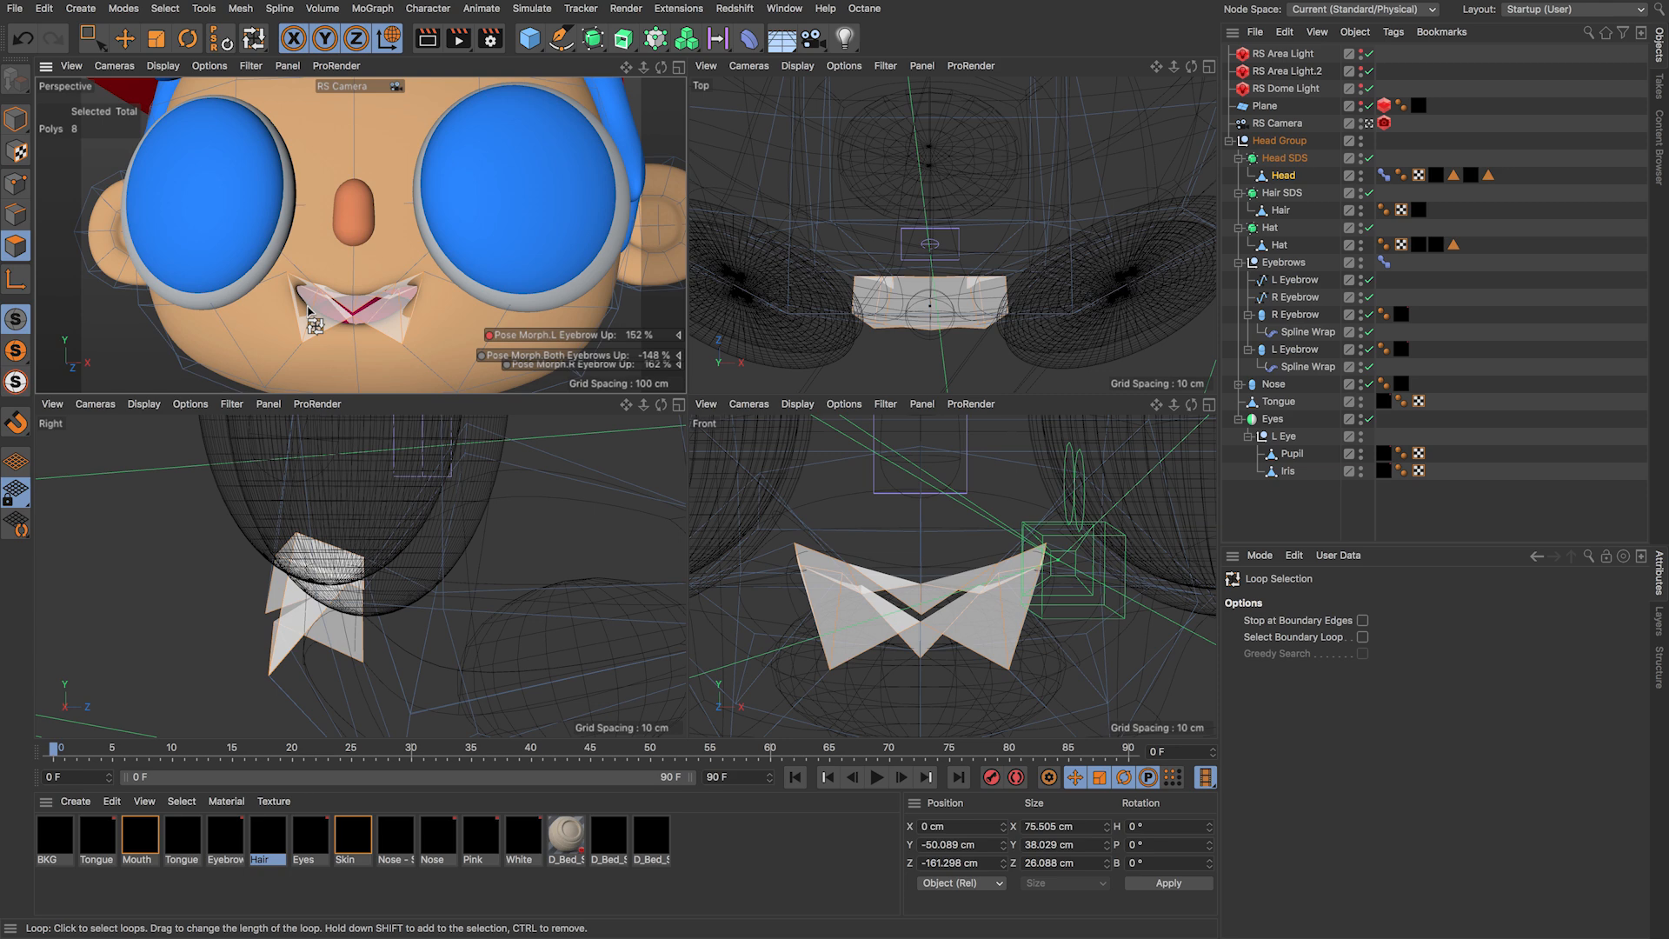
{"action": "key", "text": "u"}
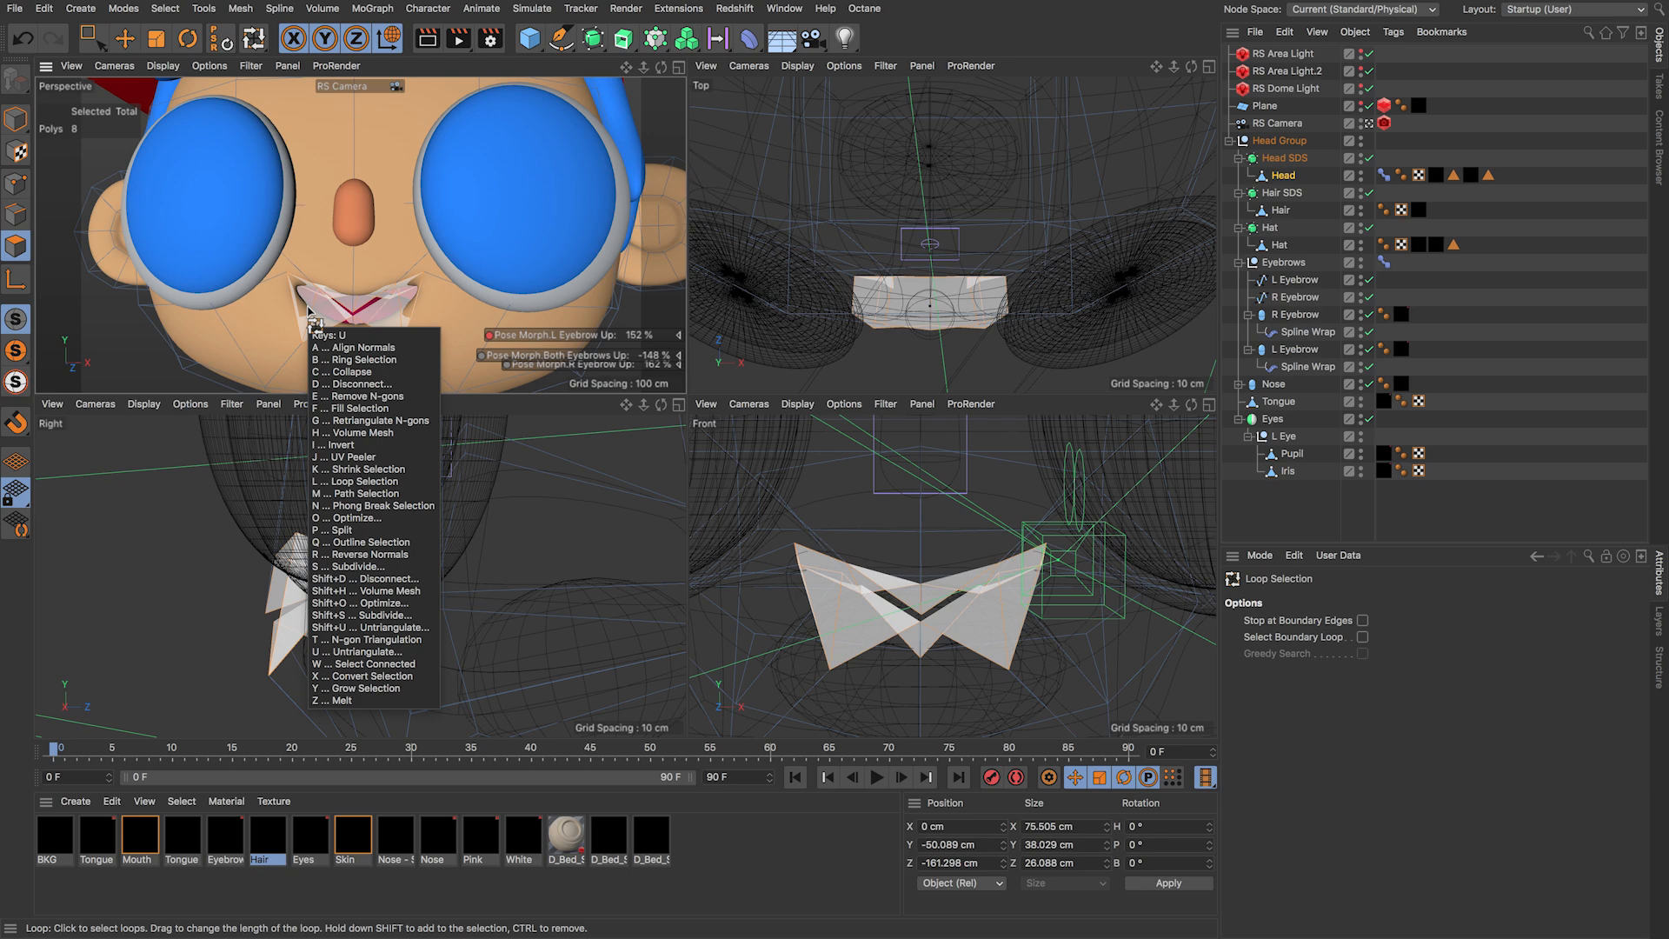
{"action": "key", "text": "y"}
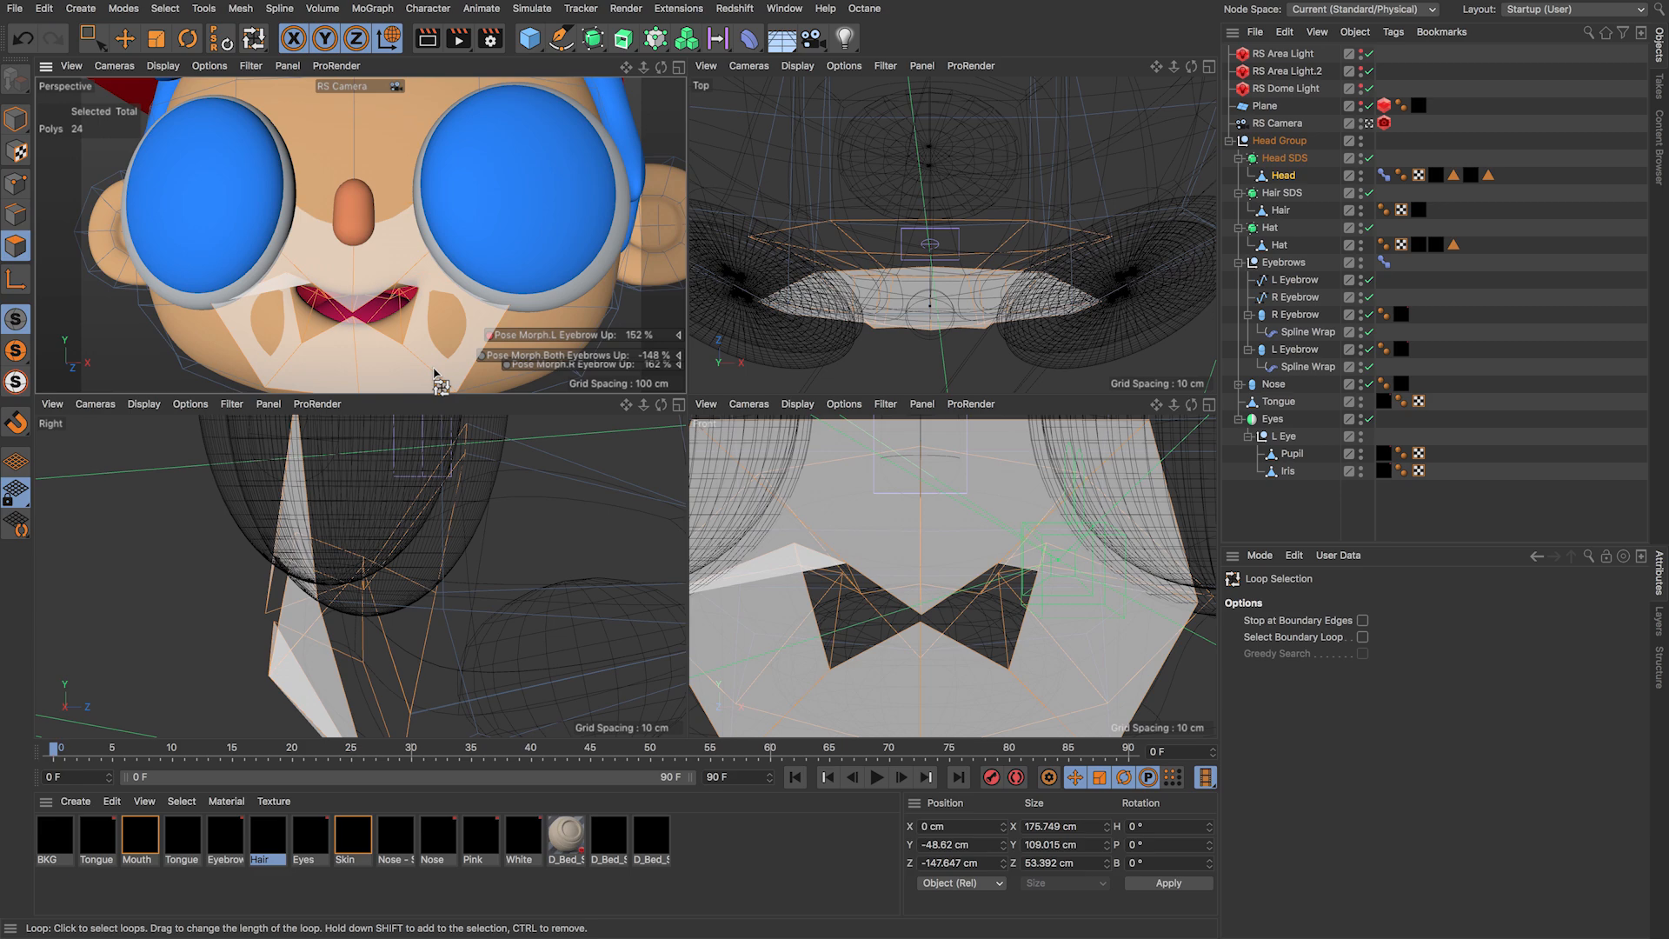
{"action": "left_click", "coordinate": [440, 379]}
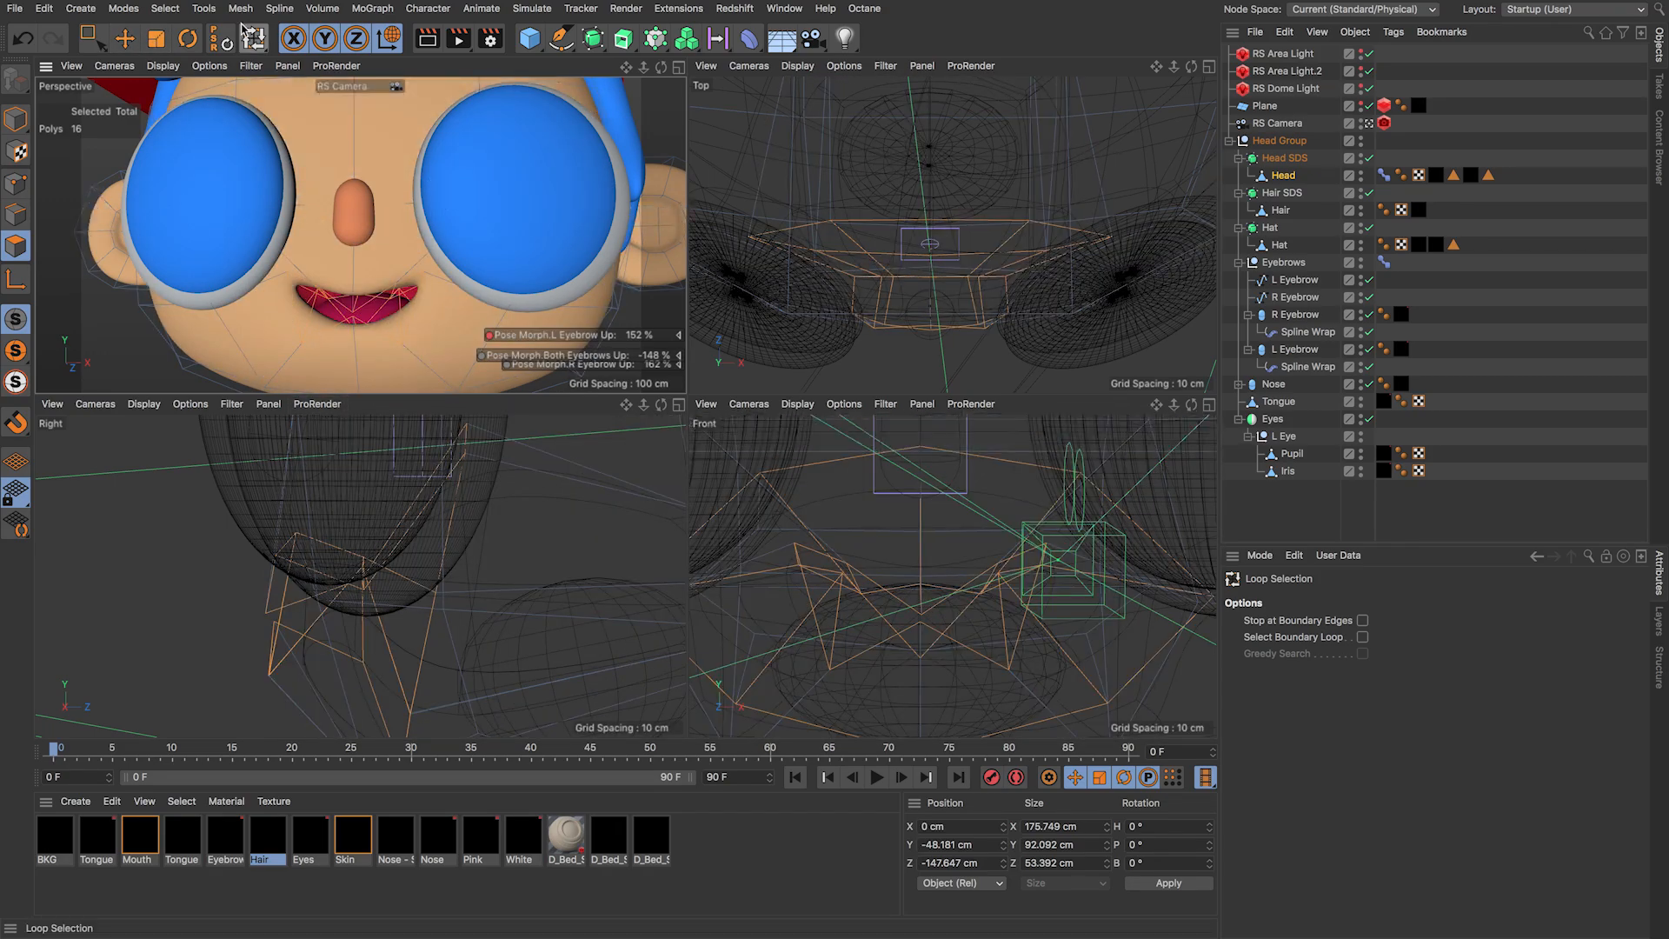
{"action": "left_click", "coordinate": [165, 9]}
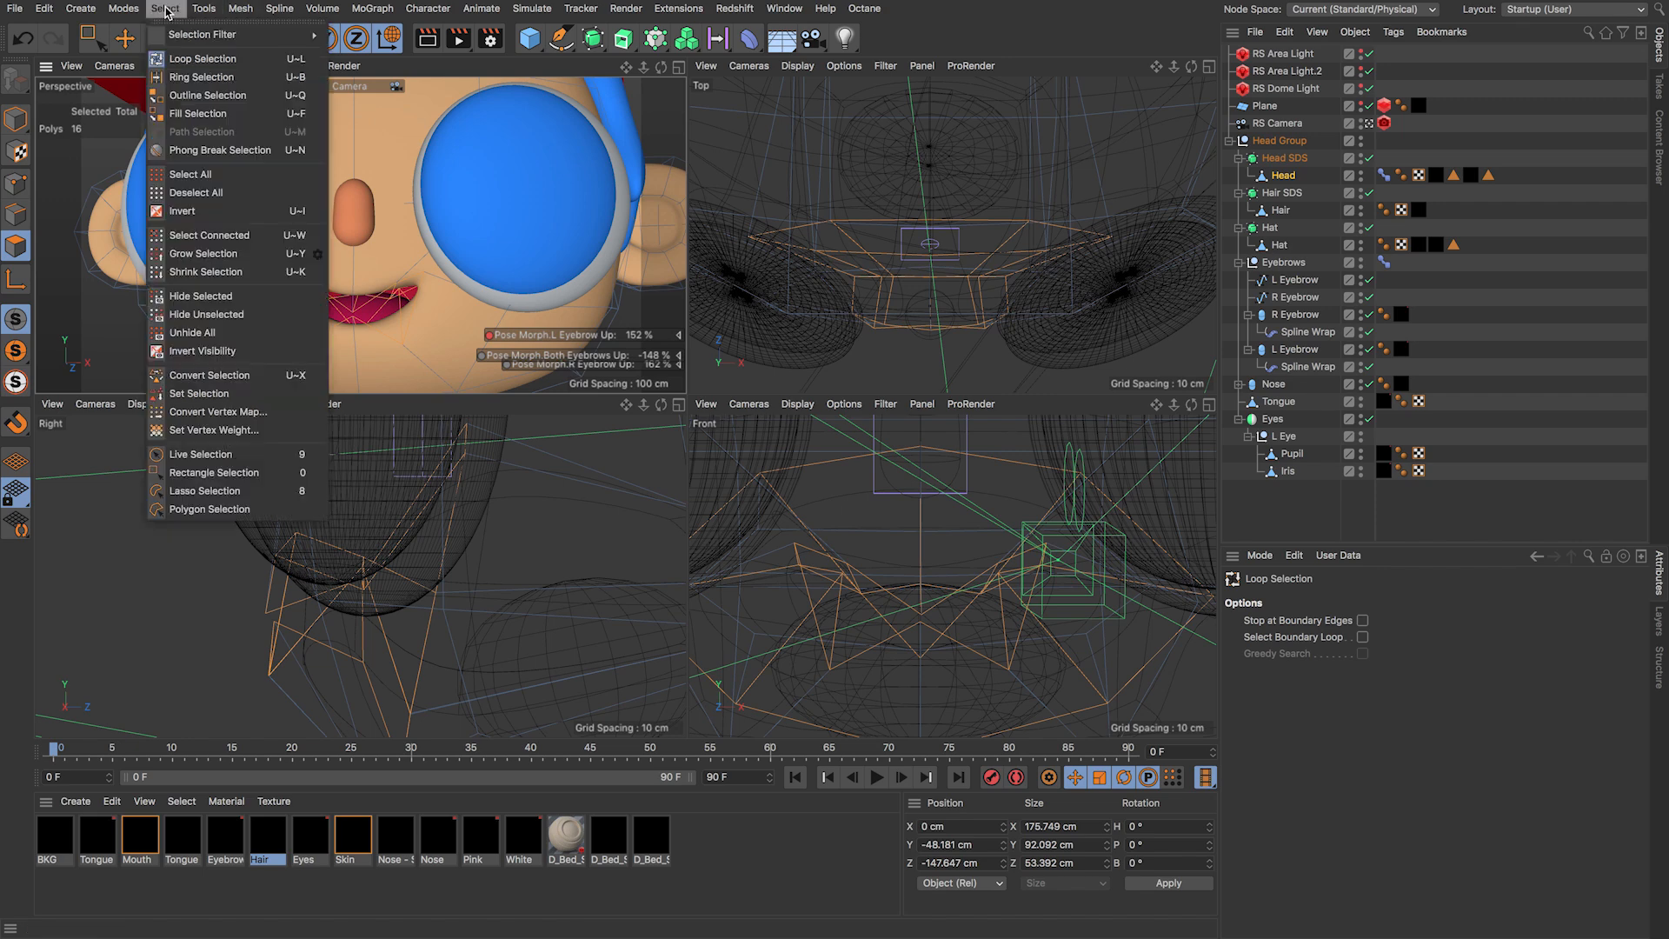
{"action": "left_click", "coordinate": [274, 315]}
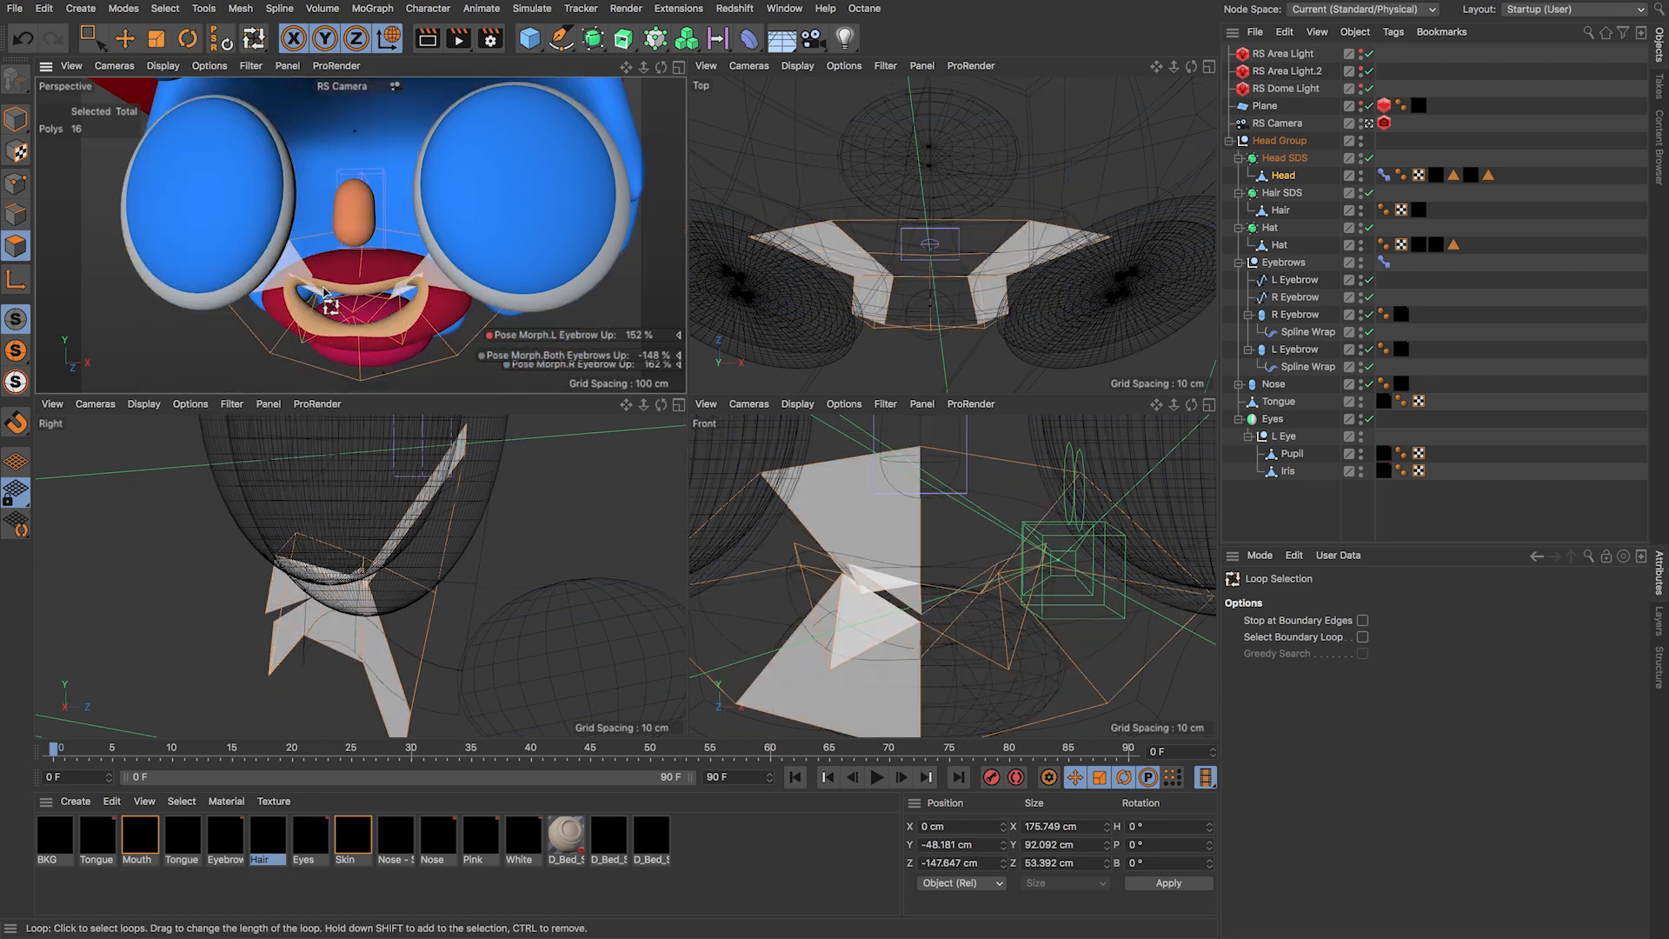
Step: Switch the Head to Points mode with the Move tool and try picking the inner mouth points one at a time
{"action": "mouse_move", "coordinate": [289, 313]}
{"action": "left_mouse_down", "text": "alt"}
{"action": "mouse_move", "coordinate": [484, 290]}
{"action": "mouse_move", "coordinate": [470, 300]}
{"action": "mouse_move", "coordinate": [485, 310]}
{"action": "mouse_move", "coordinate": [365, 310]}
{"action": "mouse_move", "coordinate": [307, 339]}
{"action": "left_mouse_up", "text": "alt"}
{"action": "left_click", "coordinate": [16, 184]}
{"action": "key", "text": "e"}
{"action": "scroll", "coordinate": [296, 308], "scroll_direction": "up", "scroll_amount": 5}
{"action": "scroll", "coordinate": [499, 254], "scroll_direction": "up", "scroll_amount": 5}
{"action": "left_click_drag", "start_coordinate": [499, 255], "coordinate": [561, 248], "text": "alt"}
{"action": "left_click", "coordinate": [467, 301]}
{"action": "left_click", "coordinate": [269, 248]}
{"action": "scroll", "coordinate": [561, 248], "scroll_direction": "down", "scroll_amount": 2}
{"action": "left_click", "coordinate": [561, 250]}
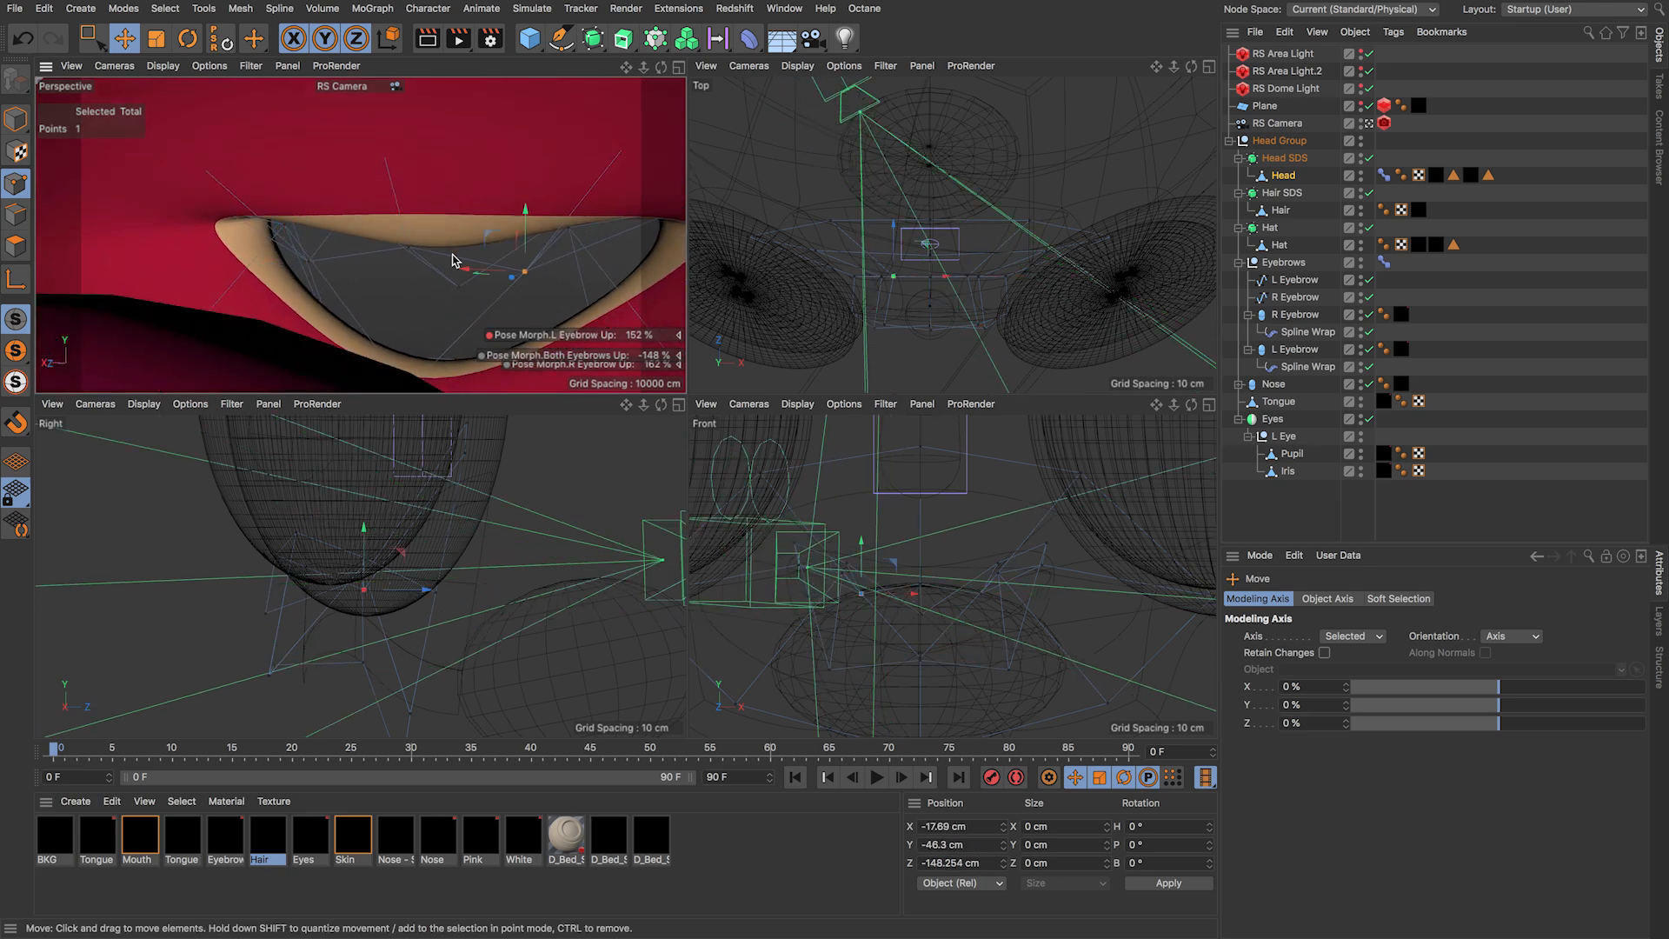
{"action": "left_click_drag", "start_coordinate": [330, 273], "coordinate": [414, 265], "text": "alt"}
{"action": "left_click", "coordinate": [280, 234]}
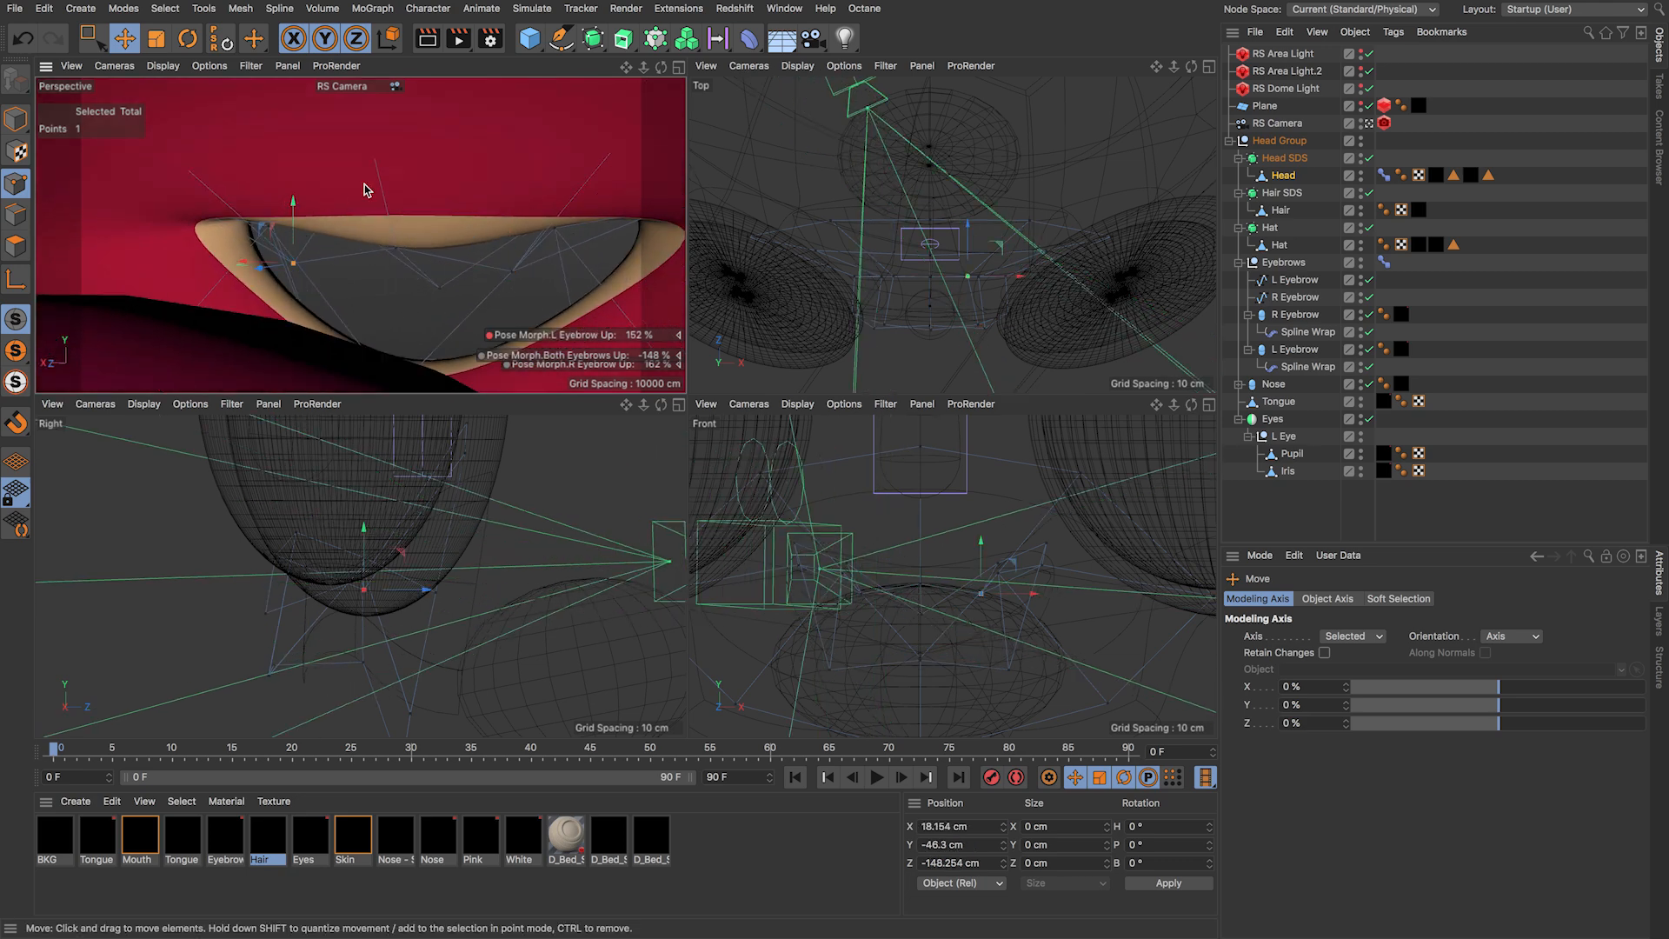
{"action": "left_click", "coordinate": [525, 258]}
{"action": "left_click", "coordinate": [427, 627]}
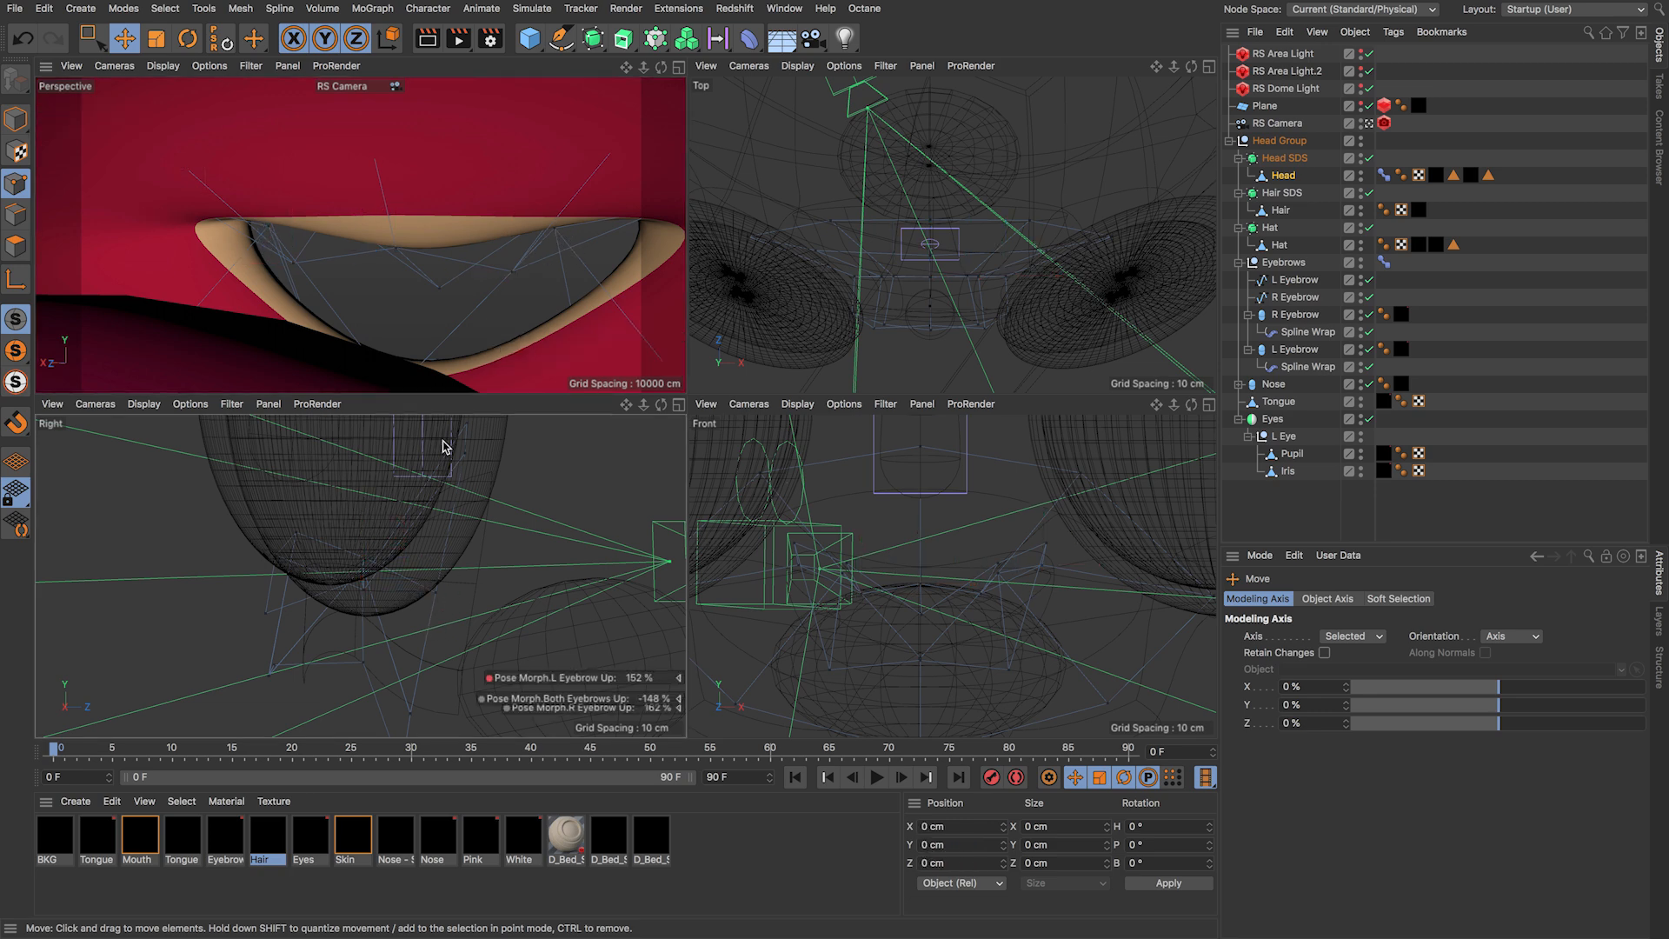
Step: Select both inner upper mouth points and raise them to Y about -41.2 cm
{"action": "key", "text": "0"}
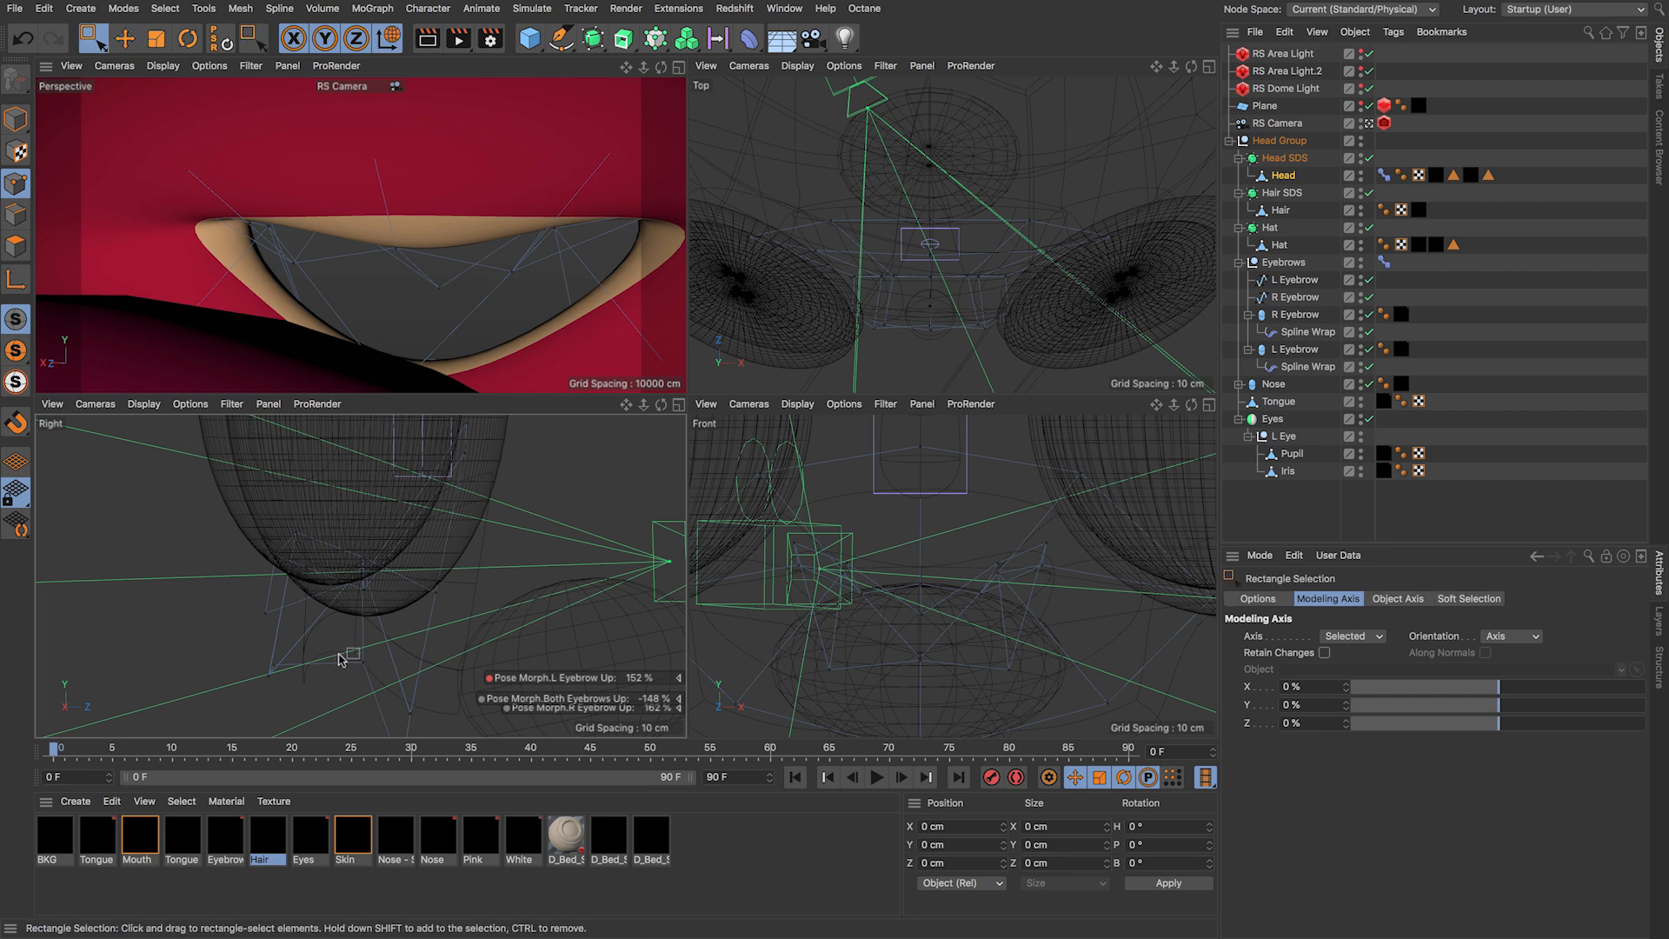
{"action": "left_click_drag", "start_coordinate": [379, 266], "coordinate": [519, 281], "text": "alt"}
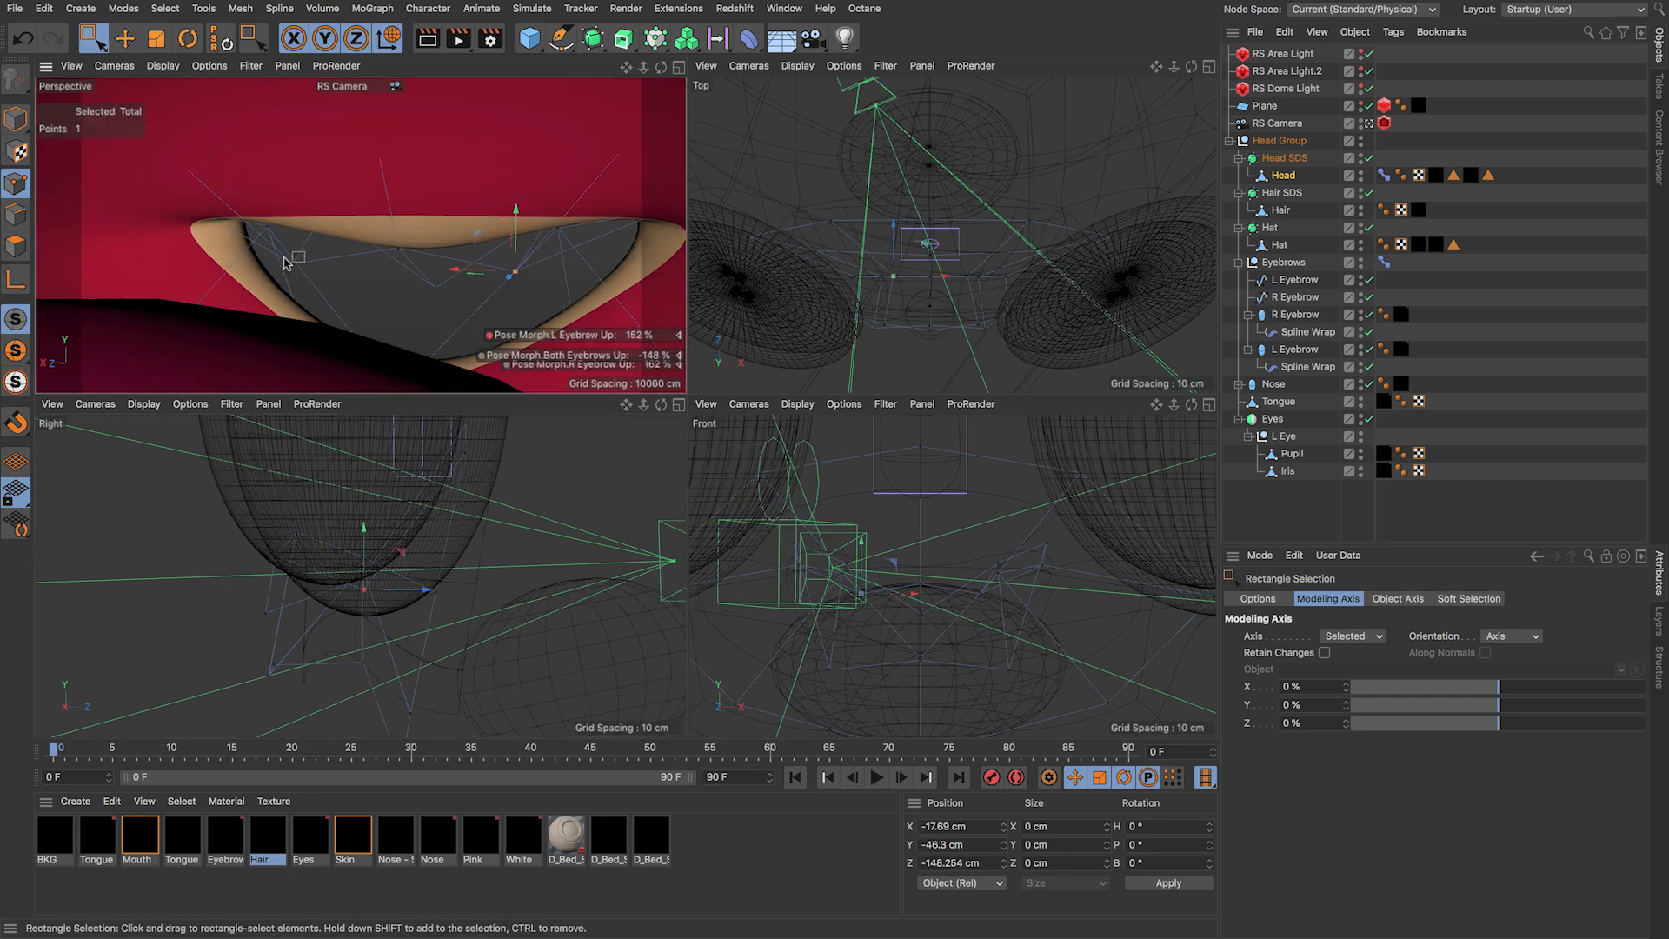
{"action": "left_click_drag", "start_coordinate": [283, 255], "coordinate": [306, 280], "text": "shift"}
{"action": "key", "text": "e"}
{"action": "left_click_drag", "start_coordinate": [395, 236], "coordinate": [440, 265]}
{"action": "left_click", "coordinate": [552, 217]}
{"action": "left_click_drag", "start_coordinate": [548, 221], "coordinate": [545, 228], "text": "alt"}
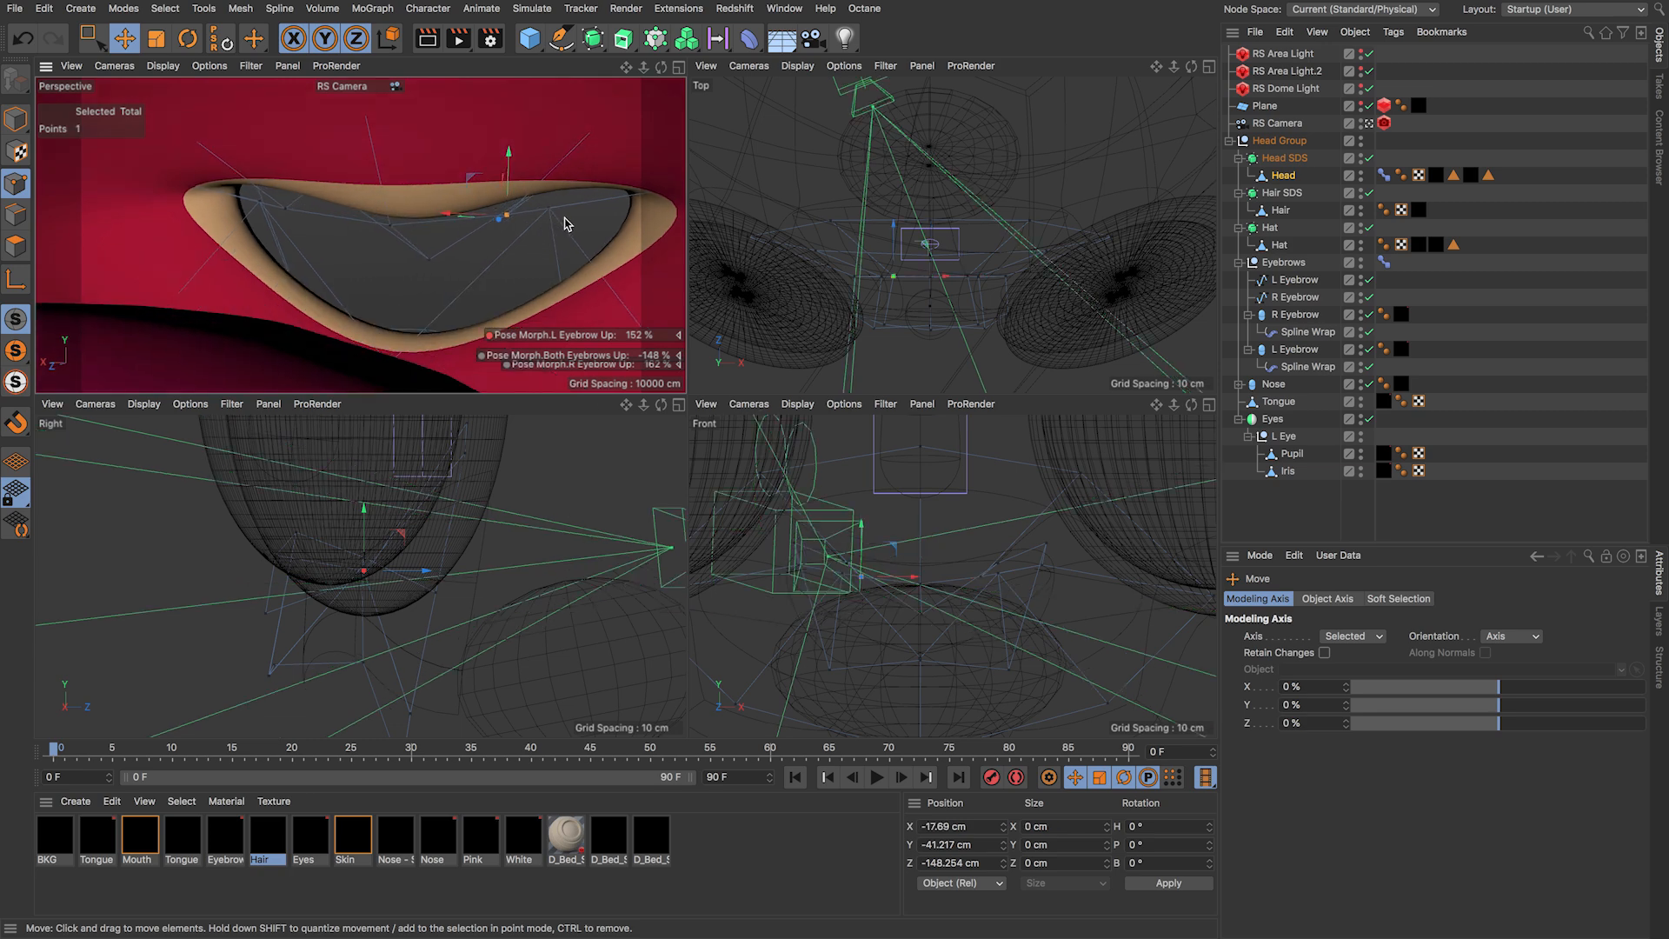
Step: Select the two inner lower side points of the mouth and lower them to Y about -66.3 cm
{"action": "key", "text": "0"}
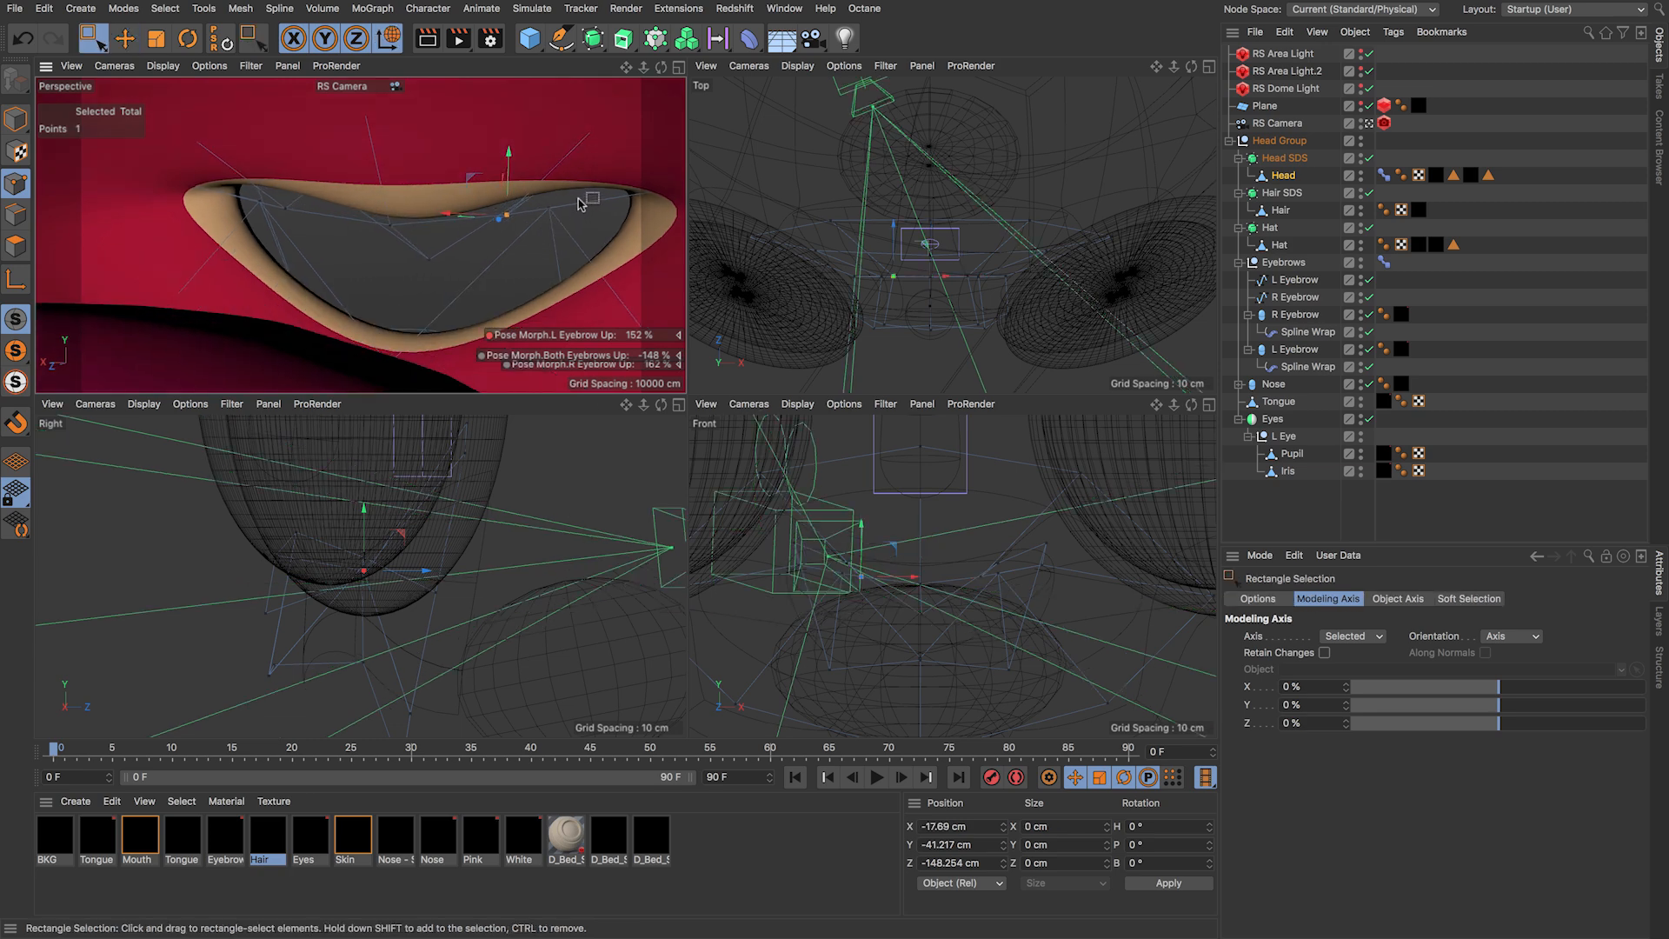
{"action": "left_click_drag", "start_coordinate": [581, 202], "coordinate": [544, 220]}
{"action": "left_click_drag", "start_coordinate": [244, 198], "coordinate": [269, 210]}
{"action": "key", "text": "e"}
{"action": "left_click_drag", "start_coordinate": [401, 174], "coordinate": [415, 330]}
{"action": "scroll", "coordinate": [339, 294], "scroll_direction": "down", "scroll_amount": 10}
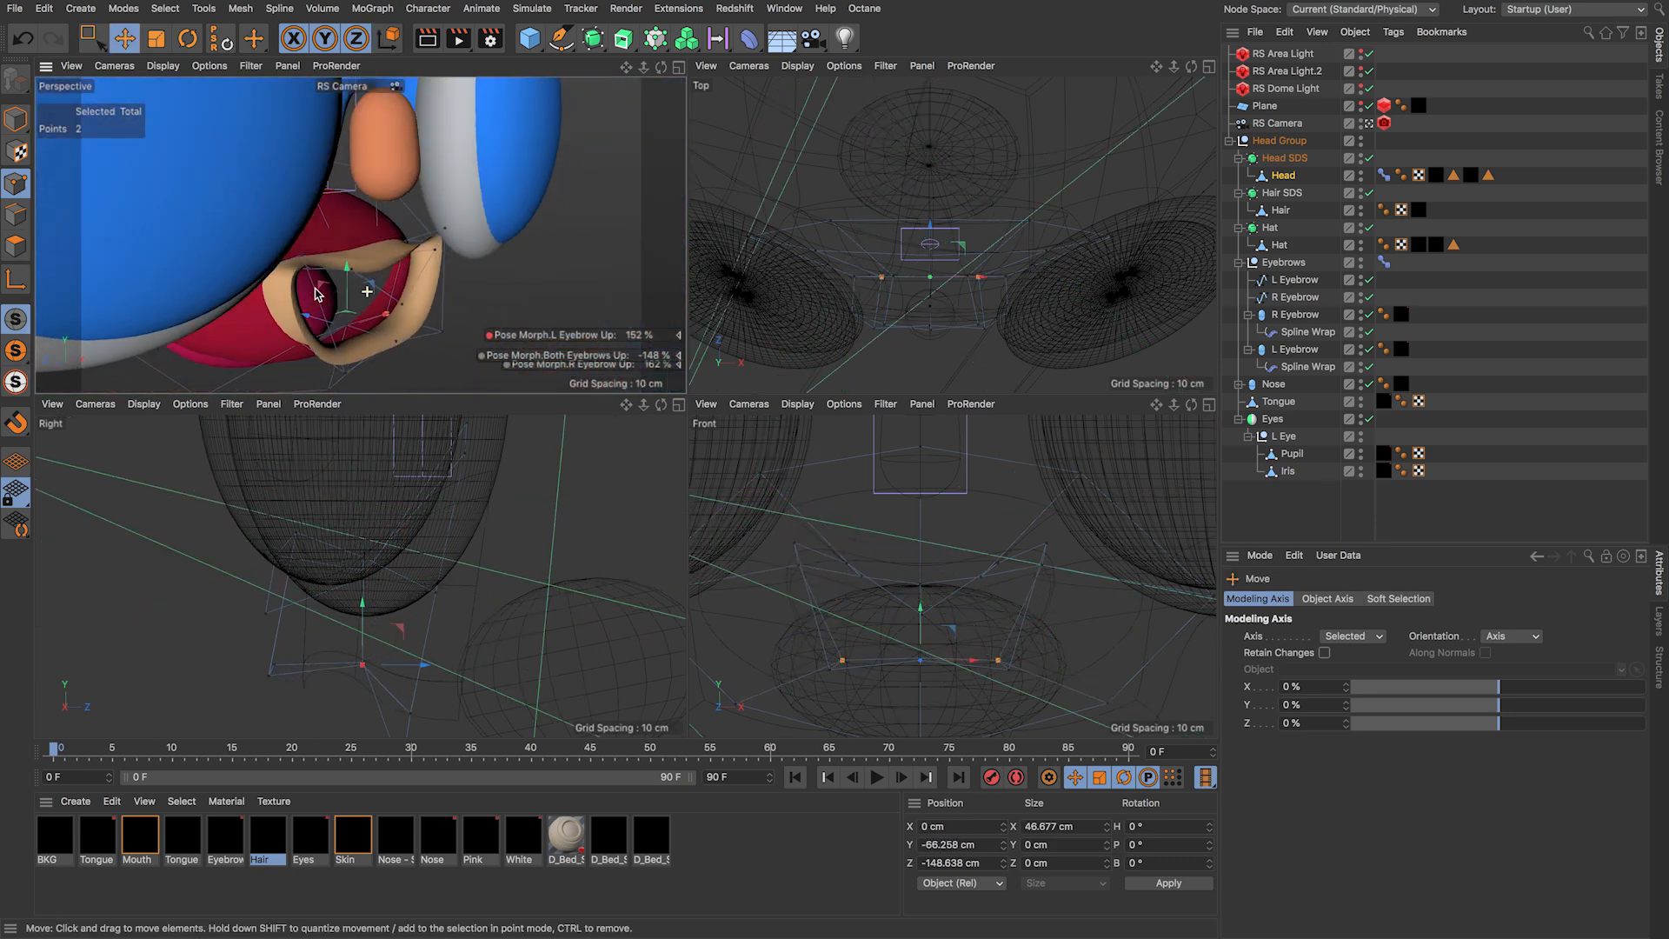
Step: Select the inner and outer centre points of the lower lip and lower them to Y about -72.8 cm
{"action": "scroll", "coordinate": [339, 294], "scroll_direction": "up", "scroll_amount": 4}
{"action": "left_click", "coordinate": [393, 357]}
{"action": "left_click", "coordinate": [397, 348], "text": "shift"}
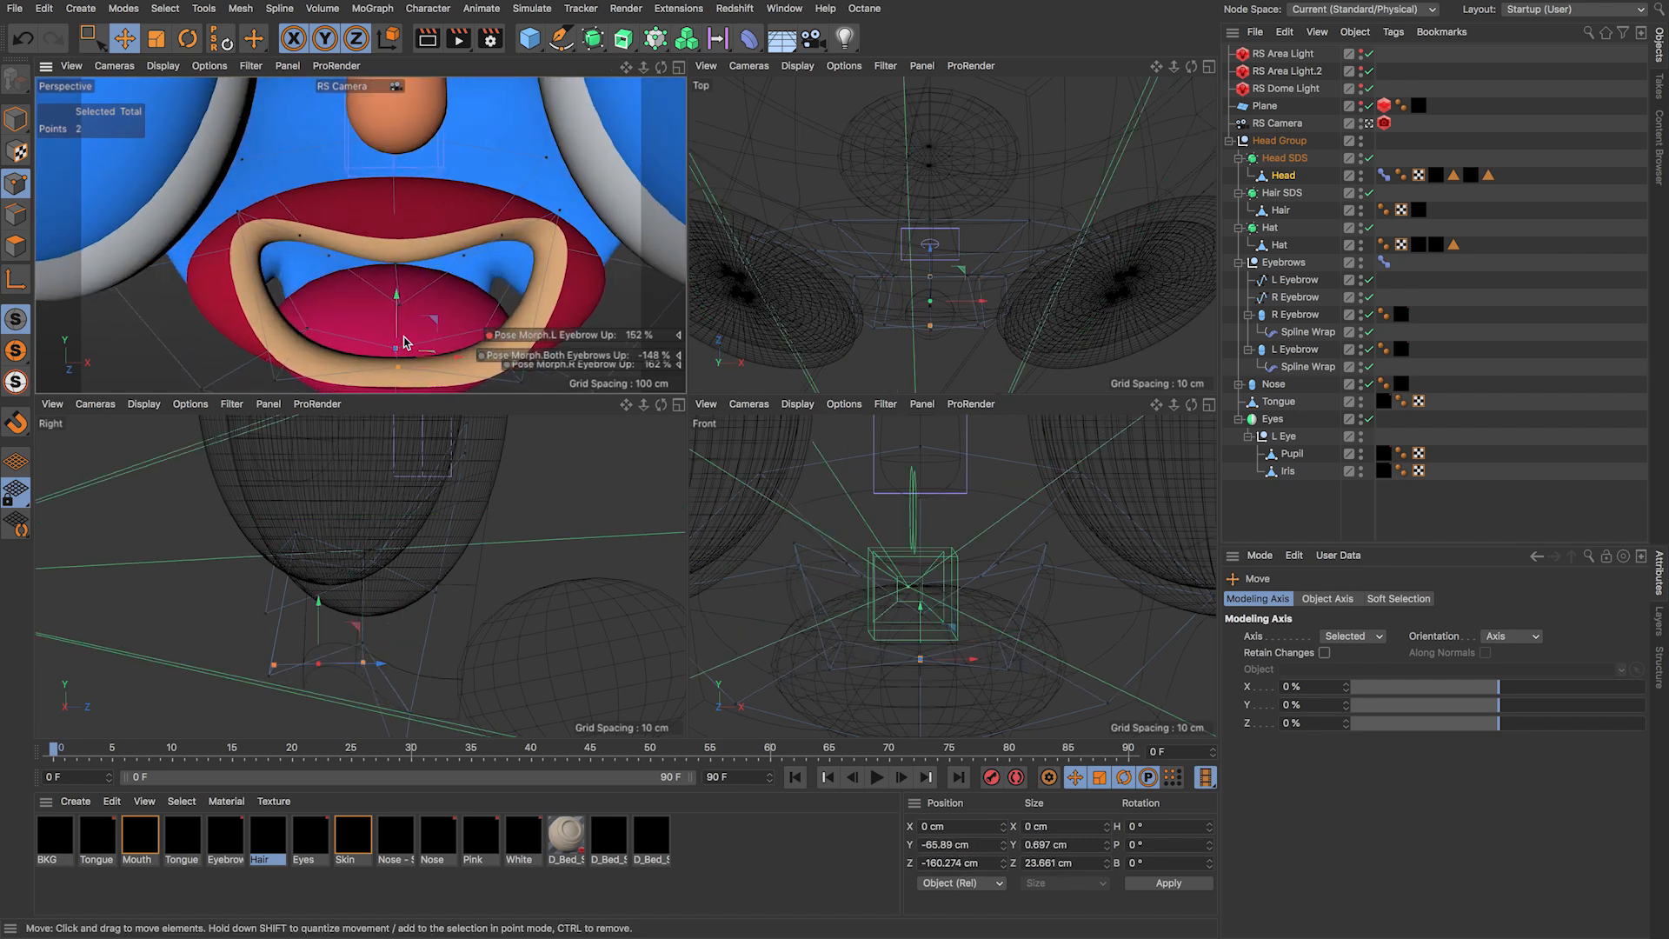
{"action": "middle_click_drag", "start_coordinate": [389, 342], "coordinate": [365, 315], "text": "alt"}
{"action": "left_click_drag", "start_coordinate": [366, 314], "coordinate": [361, 298], "text": "alt"}
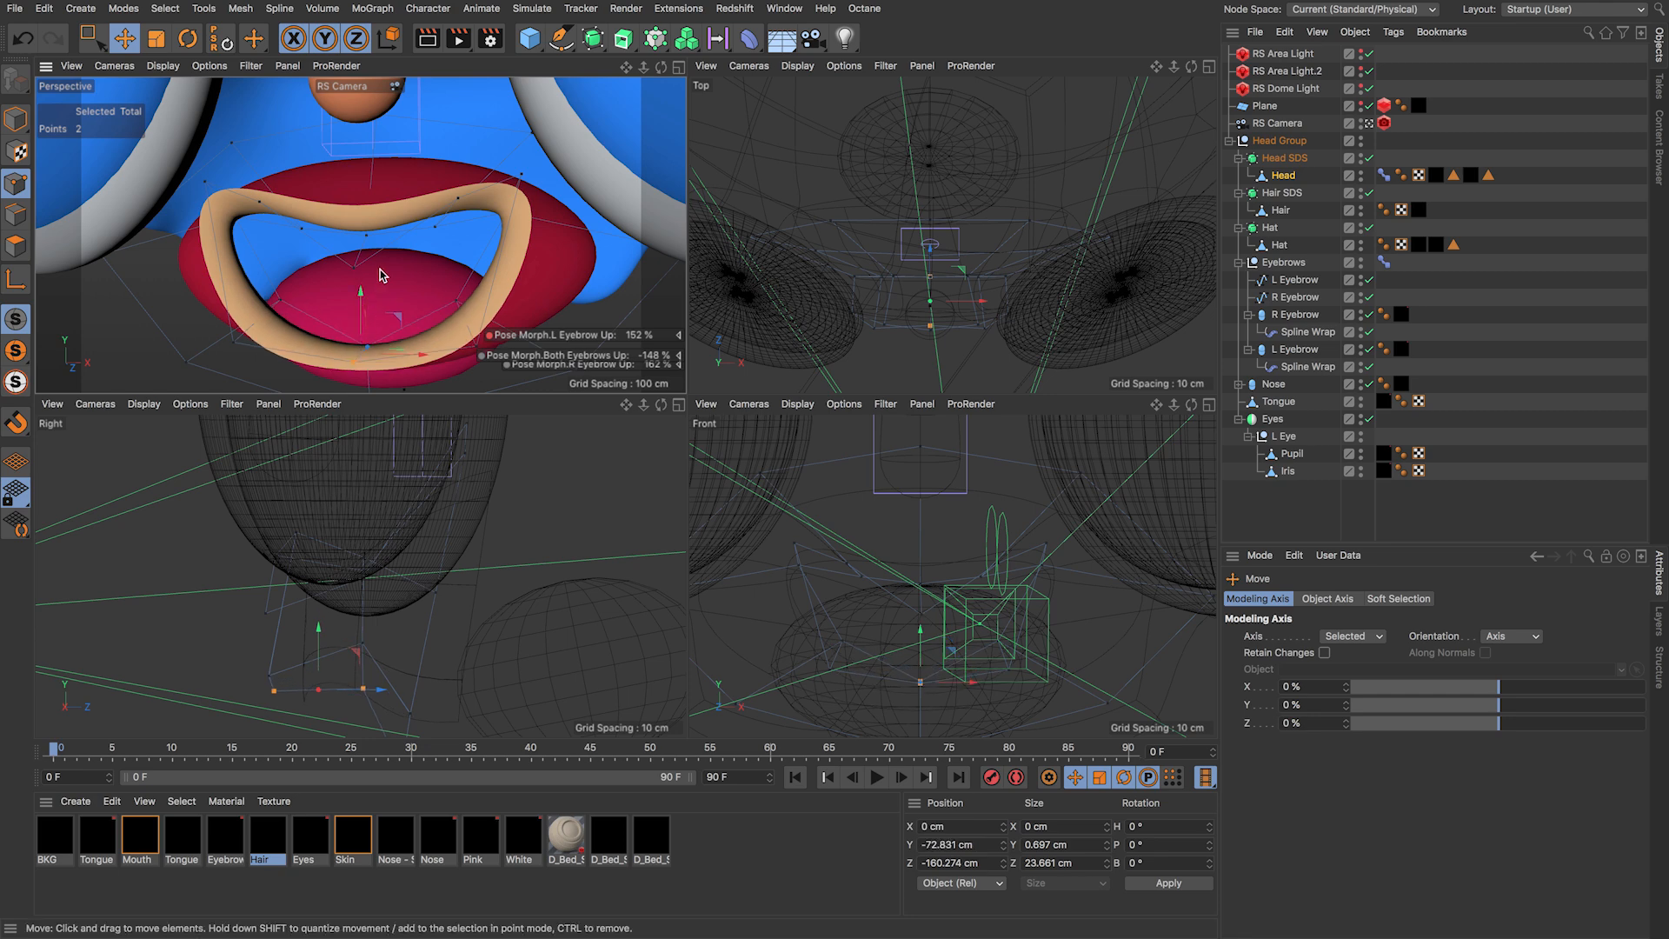
Step: Select the two outer mouth-corner points and raise them to Y about -27.1 cm
{"action": "middle_click_drag", "start_coordinate": [382, 270], "coordinate": [421, 297], "text": "alt"}
{"action": "left_click", "coordinate": [538, 232]}
{"action": "left_click_drag", "start_coordinate": [481, 260], "coordinate": [233, 234]}
{"action": "left_click", "coordinate": [550, 228], "text": "shift"}
{"action": "left_click_drag", "start_coordinate": [389, 188], "coordinate": [388, 169]}
{"action": "right_click_drag", "start_coordinate": [385, 228], "coordinate": [342, 266], "text": "alt"}
{"action": "middle_click_drag", "start_coordinate": [342, 266], "coordinate": [305, 310], "text": "alt"}
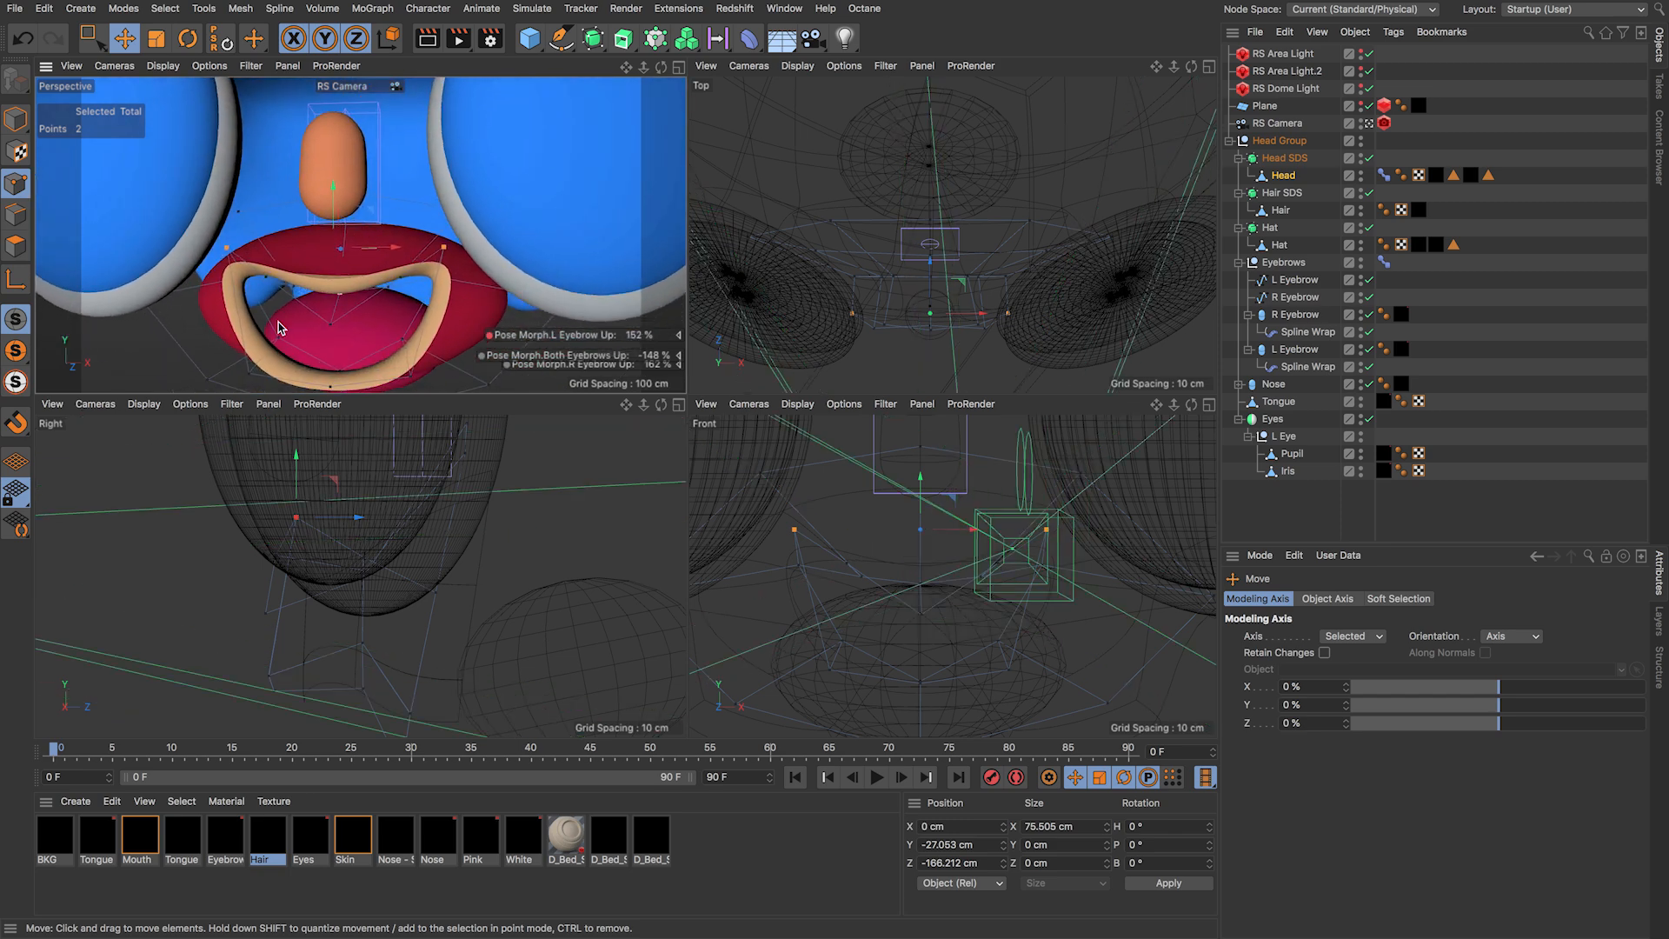
Step: Select the two outer side points of the lower lip, scale them apart horizontally and adjust their height
{"action": "left_click", "coordinate": [244, 374]}
{"action": "left_click", "coordinate": [409, 375], "text": "shift"}
{"action": "key", "text": "t"}
{"action": "left_click_drag", "start_coordinate": [370, 375], "coordinate": [388, 375]}
{"action": "key", "text": "e"}
{"action": "left_click_drag", "start_coordinate": [328, 315], "coordinate": [399, 341]}
Step: Spread the two inner lower side points of the mouth to about 70.6 cm apart at Y about -60.4 cm
{"action": "left_click", "coordinate": [278, 337]}
{"action": "left_click", "coordinate": [400, 338], "text": "shift"}
{"action": "key", "text": "t"}
{"action": "left_click_drag", "start_coordinate": [329, 322], "coordinate": [343, 307], "text": "alt"}
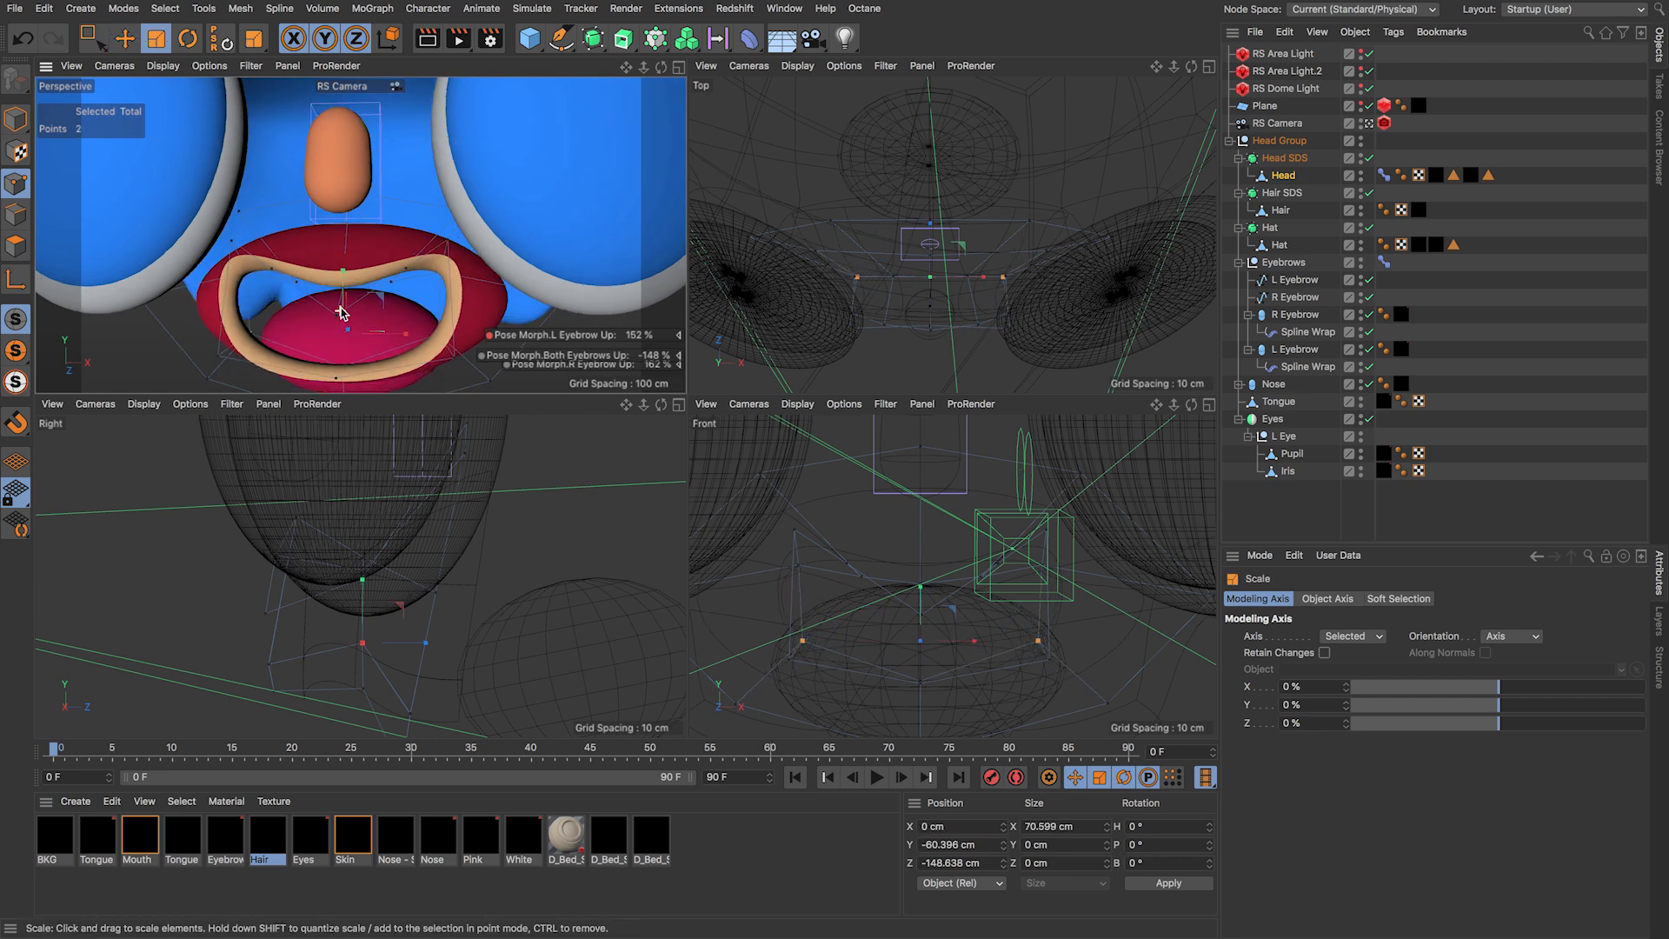
Step: Raise the two side points of the upper lip and scale the distance between them horizontally
{"action": "left_click", "coordinate": [272, 269]}
{"action": "left_click", "coordinate": [407, 271], "text": "shift"}
{"action": "key", "text": "e"}
{"action": "left_click_drag", "start_coordinate": [343, 224], "coordinate": [341, 206]}
{"action": "key", "text": "t"}
{"action": "left_click_drag", "start_coordinate": [393, 257], "coordinate": [373, 257]}
Step: Scale the two outer mouth-corner points to about 83.9 cm apart and adjust their height
{"action": "left_click", "coordinate": [233, 245]}
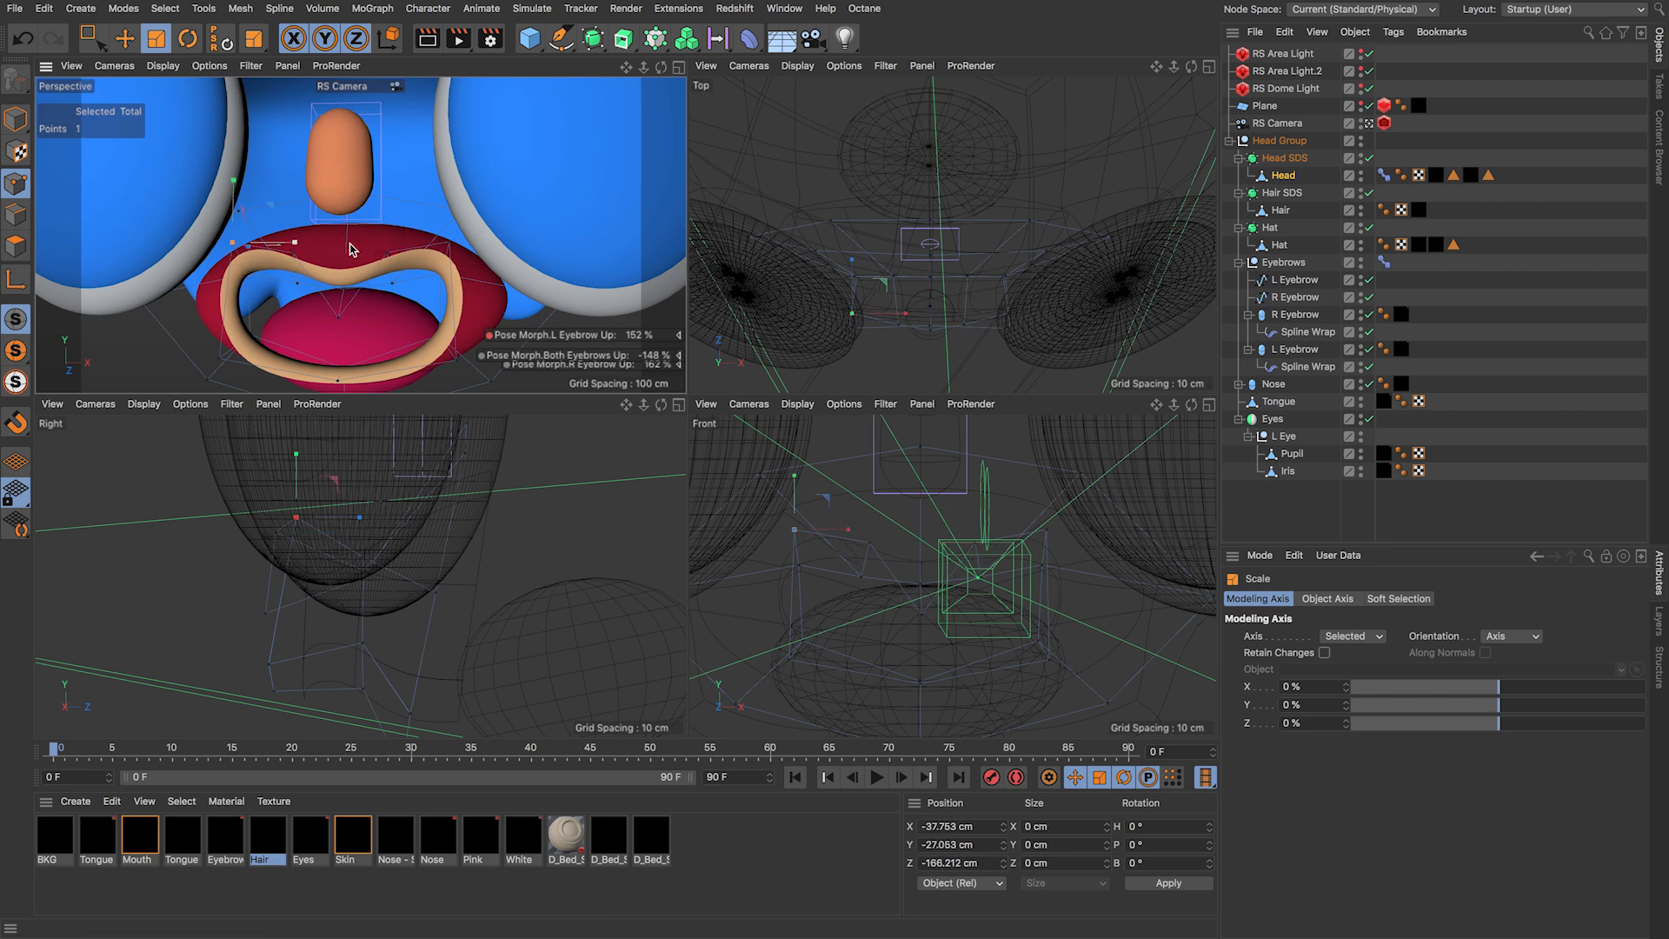
{"action": "left_click", "coordinate": [461, 245], "text": "shift"}
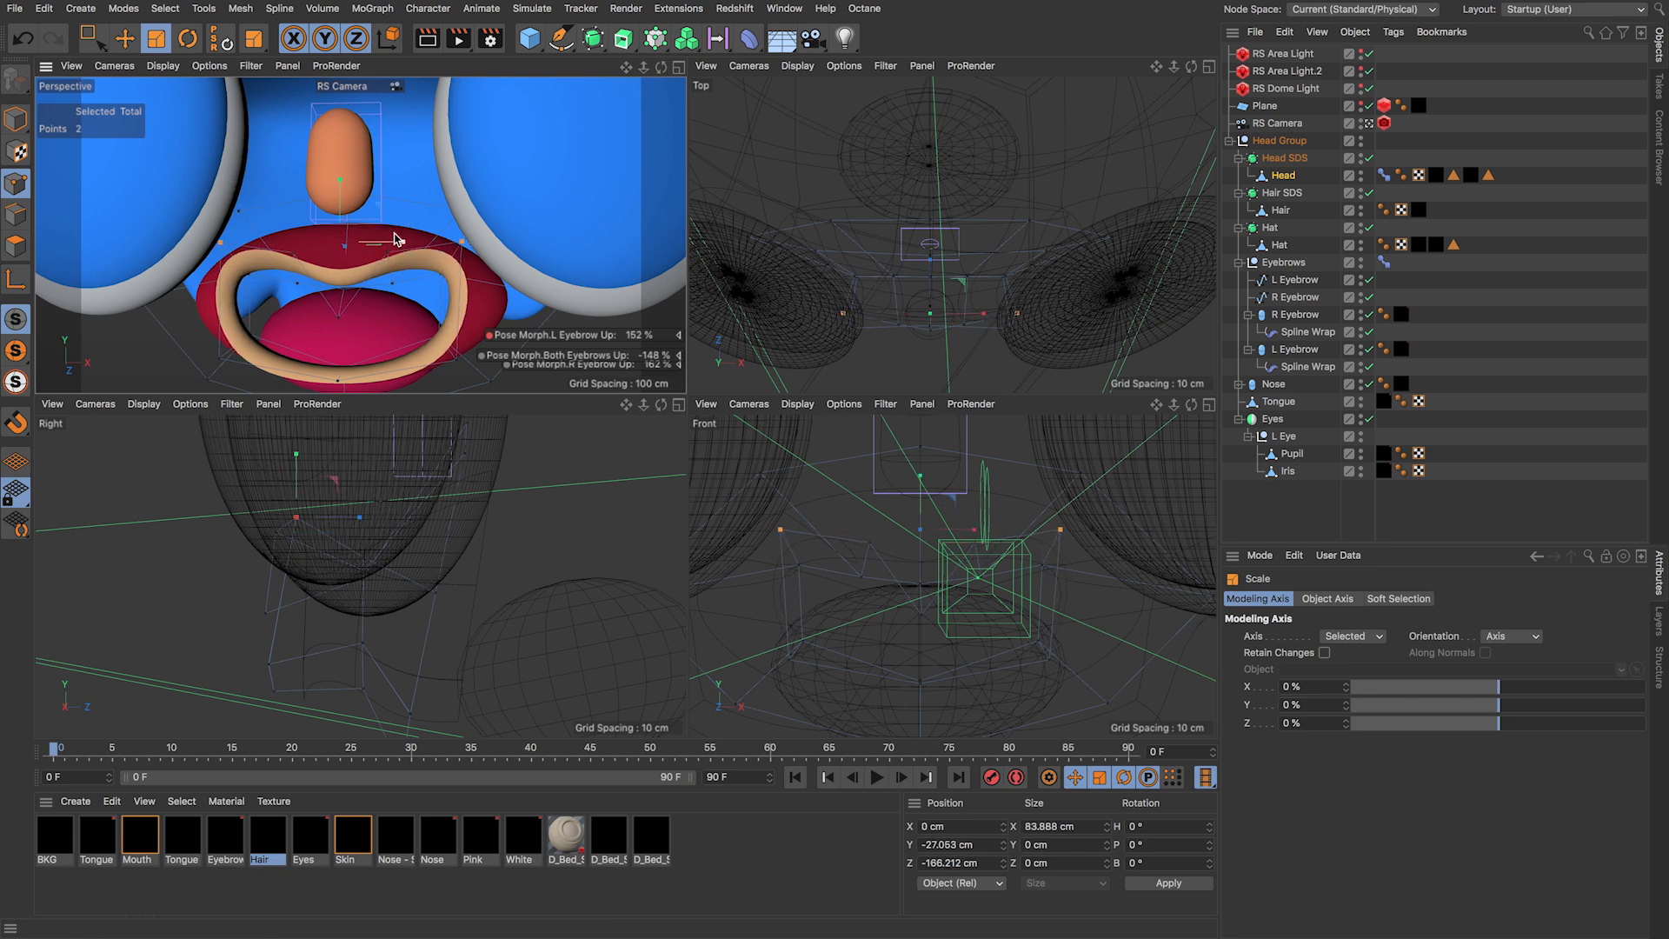
{"action": "key", "text": "e"}
{"action": "left_click_drag", "start_coordinate": [396, 247], "coordinate": [407, 246]}
{"action": "key", "text": "super+z"}
{"action": "key", "text": "t"}
{"action": "key", "text": "e"}
{"action": "left_click_drag", "start_coordinate": [340, 183], "coordinate": [340, 190]}
Step: Scale the two outer side points of the lower lip horizontally to about 84.6 cm apart
{"action": "left_click", "coordinate": [218, 373]}
{"action": "left_click", "coordinate": [457, 360], "text": "shift"}
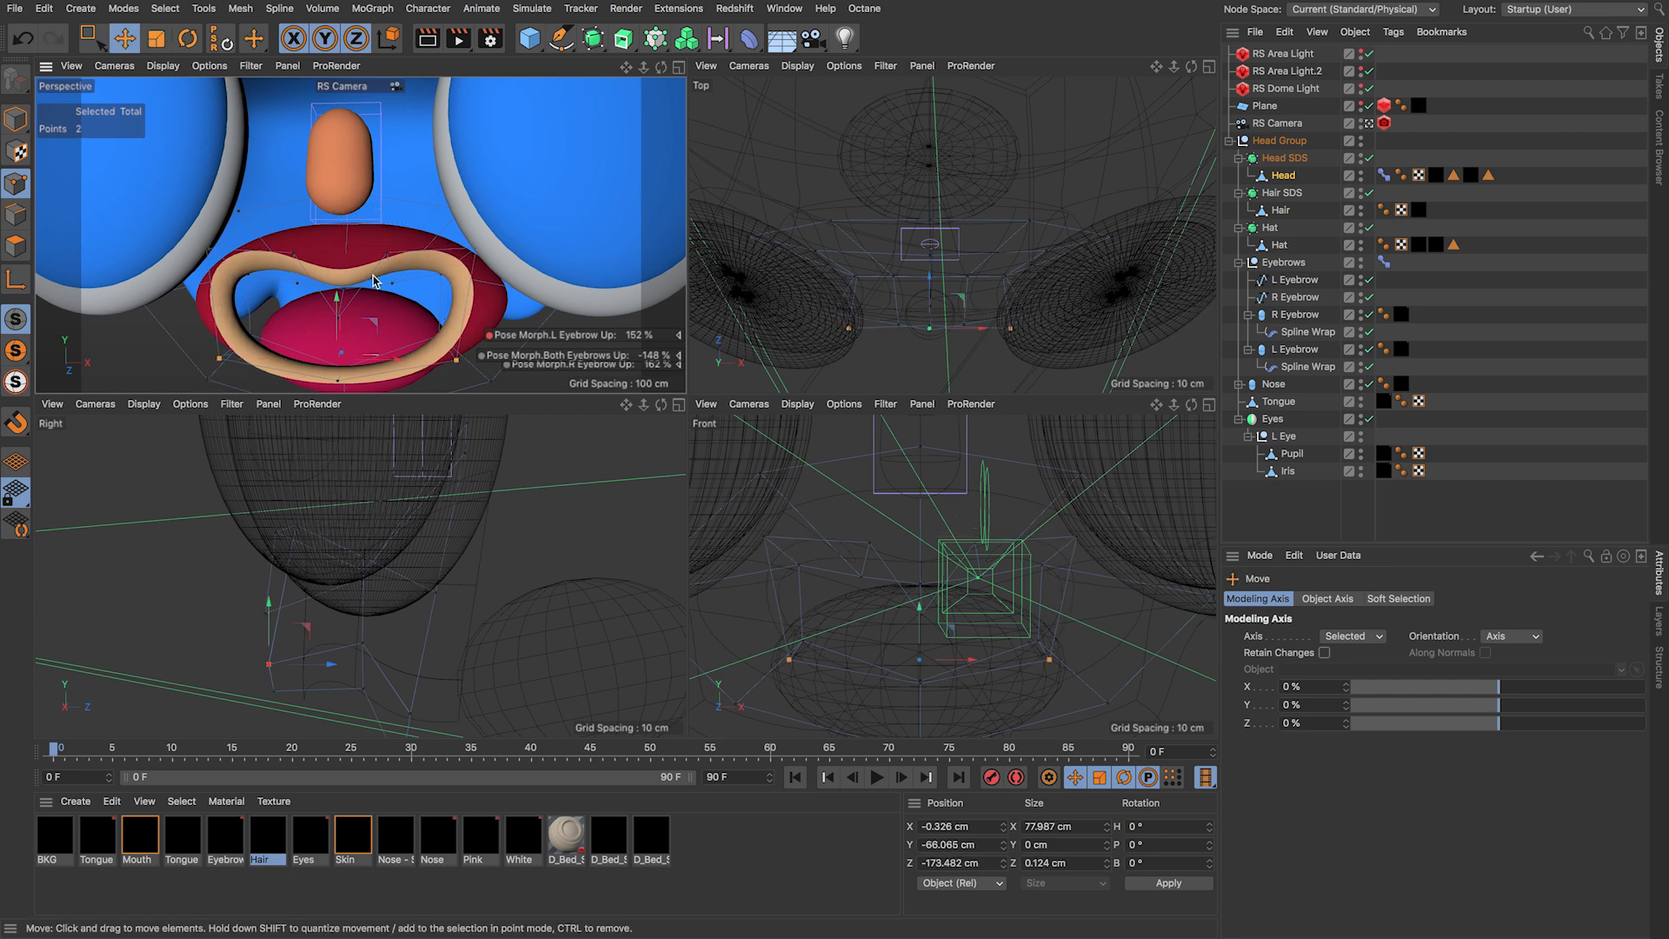
{"action": "key", "text": "t"}
{"action": "left_click", "coordinate": [349, 376]}
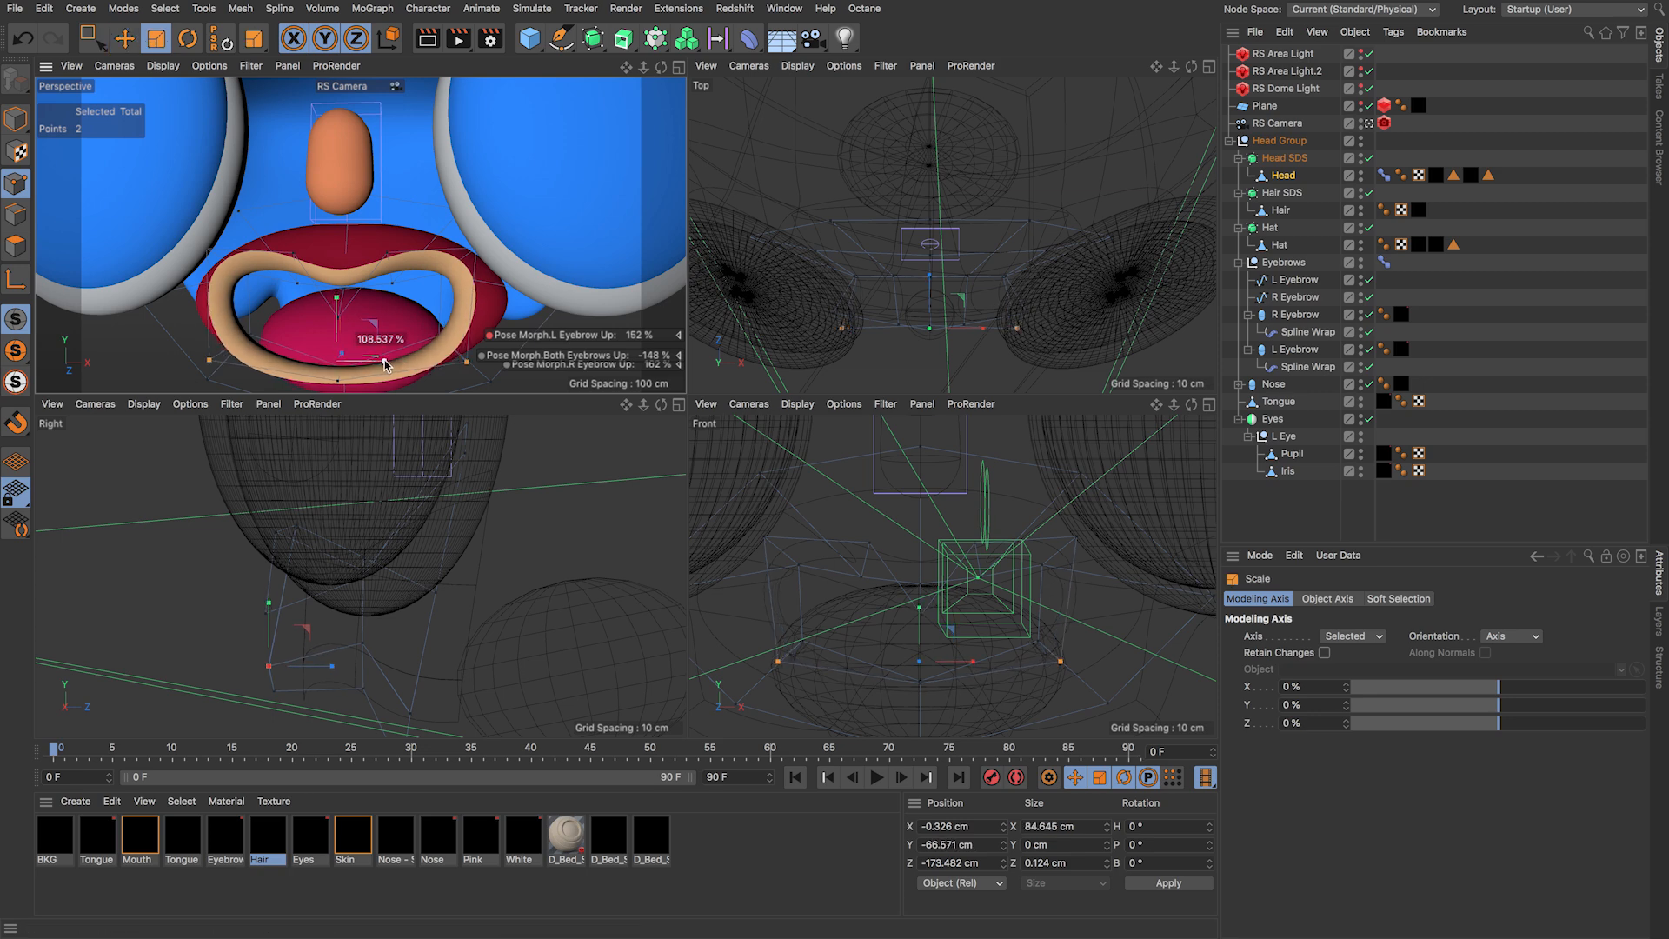
{"action": "key", "text": "e"}
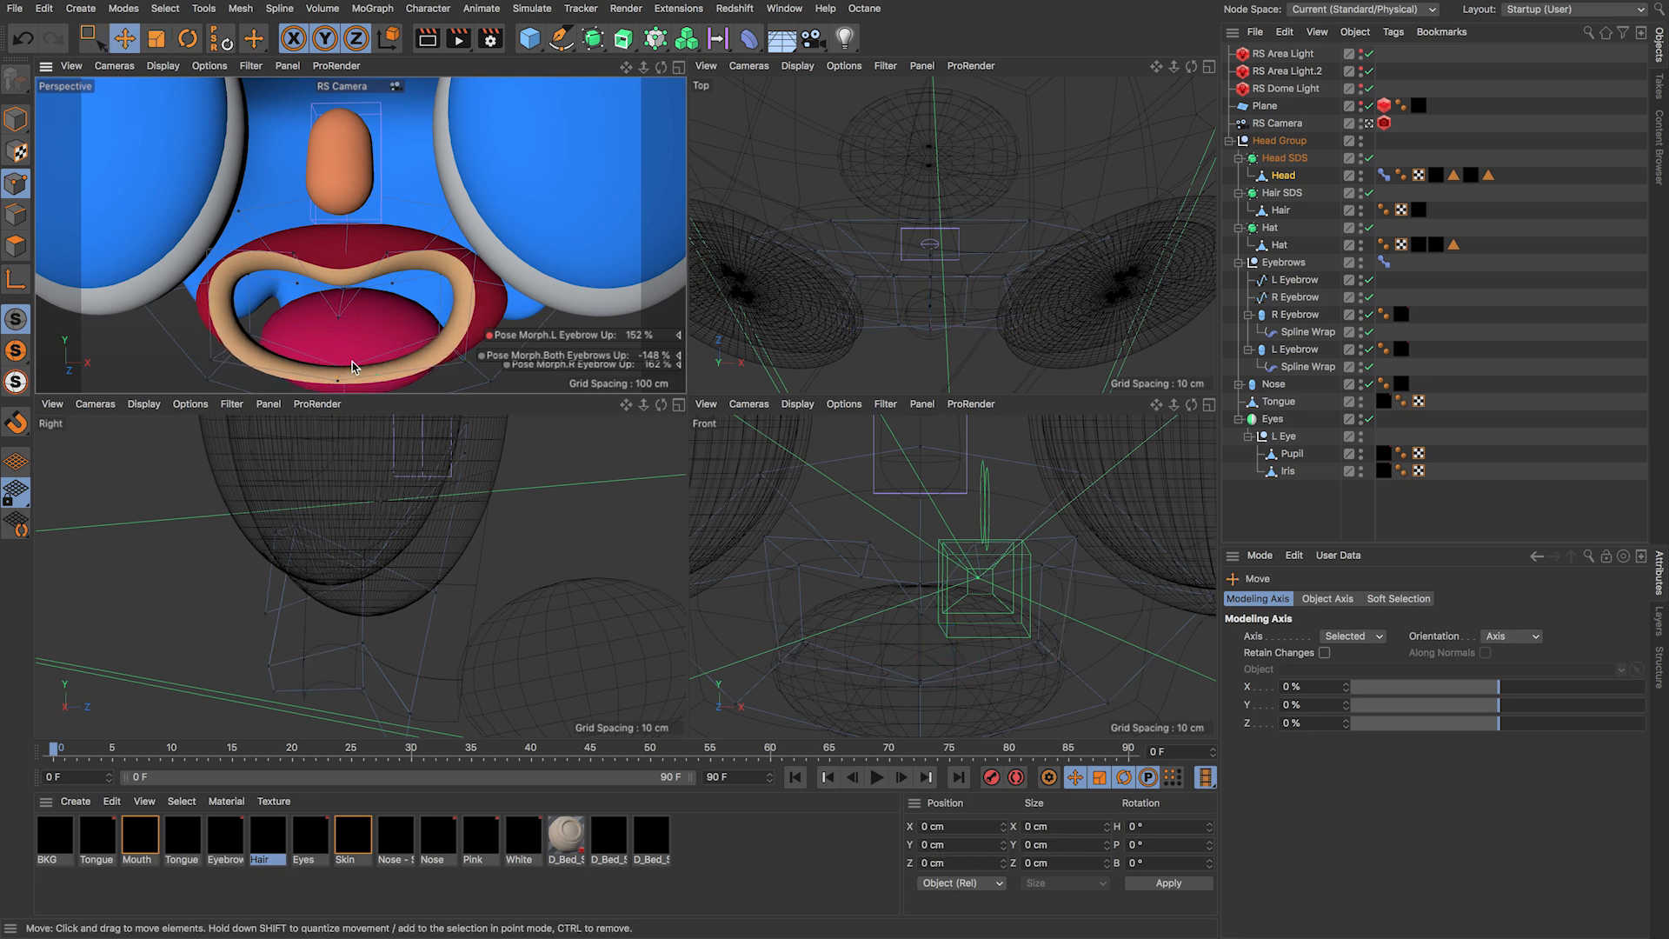
Step: Adjust the centre of the lower lip and switch the Head to Polygons mode
{"action": "left_click", "coordinate": [346, 383], "text": "shift"}
{"action": "scroll", "coordinate": [355, 363], "scroll_direction": "down", "scroll_amount": 2}
{"action": "left_click_drag", "start_coordinate": [341, 341], "coordinate": [378, 258], "text": "alt"}
{"action": "key", "text": "super+z"}
{"action": "key", "text": "super+z"}
{"action": "left_click", "coordinate": [19, 252]}
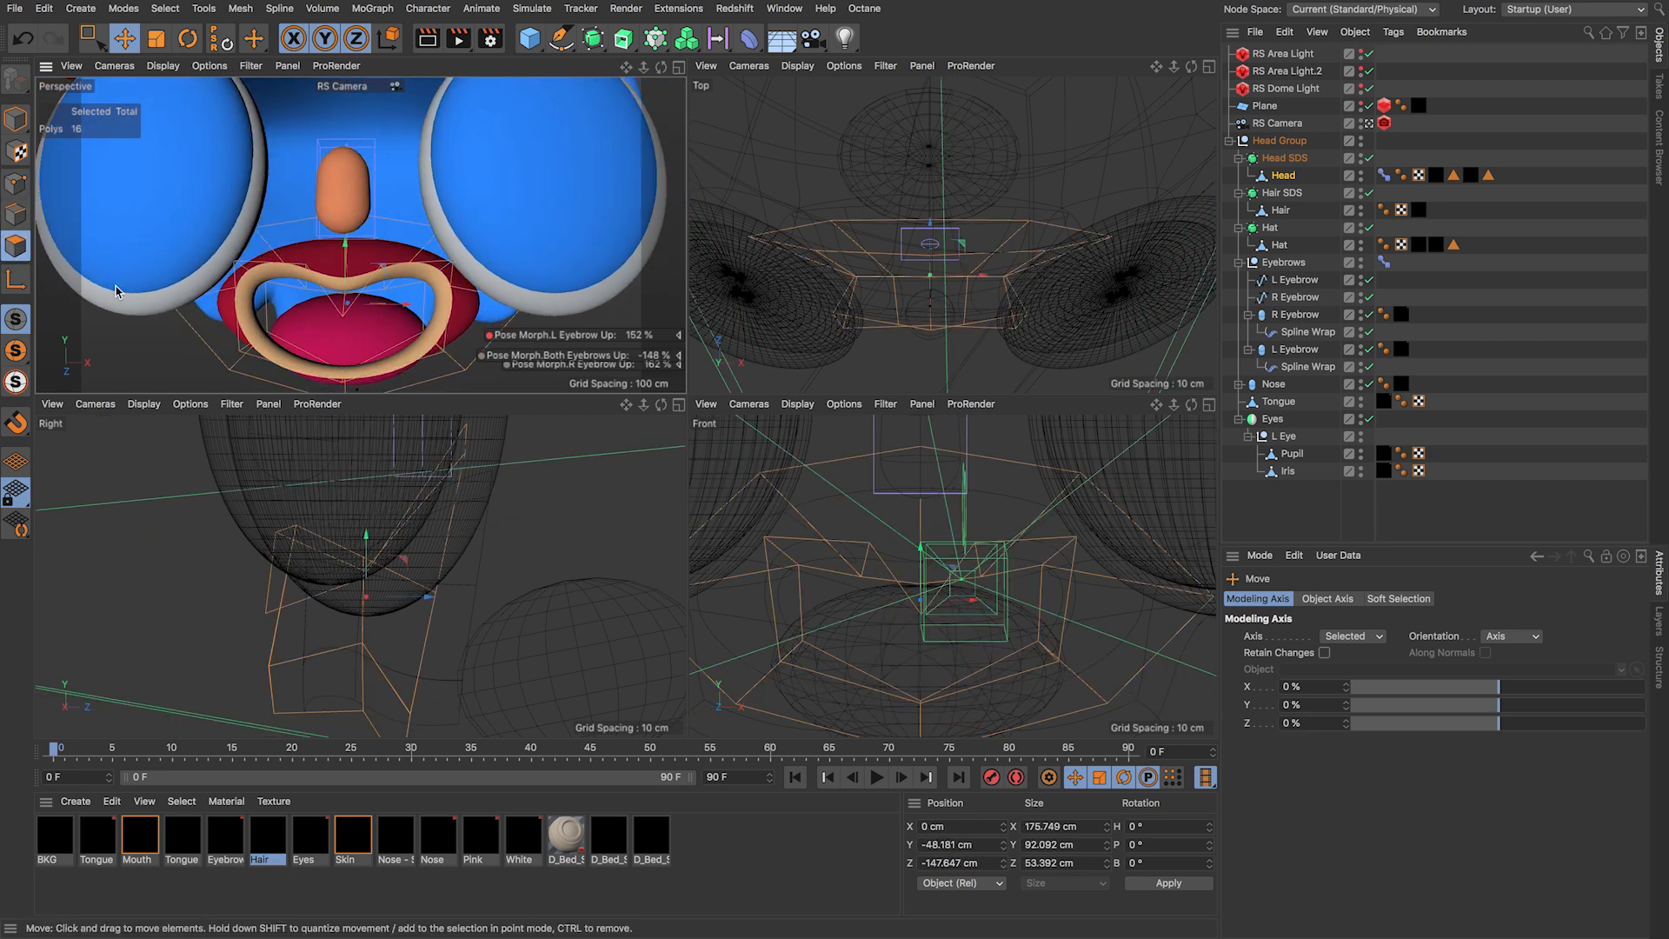
Step: Unhide the rest of the Head's polygons and switch the mesh to Points mode
{"action": "left_click", "coordinate": [148, 13]}
{"action": "left_click", "coordinate": [272, 324]}
{"action": "left_click", "coordinate": [272, 323]}
{"action": "left_click", "coordinate": [16, 183]}
Step: Refine the Mouth Open pose's upper lip by adjusting its centre and side points
{"action": "left_click", "coordinate": [355, 316]}
{"action": "left_click_drag", "start_coordinate": [343, 260], "coordinate": [361, 300]}
{"action": "left_click", "coordinate": [366, 303]}
{"action": "left_click_drag", "start_coordinate": [383, 237], "coordinate": [348, 327]}
{"action": "left_click", "coordinate": [433, 274]}
{"action": "left_click", "coordinate": [374, 279], "text": "shift"}
{"action": "key", "text": "t"}
{"action": "left_click", "coordinate": [353, 298]}
{"action": "scroll", "coordinate": [374, 318], "scroll_direction": "down", "scroll_amount": 4}
{"action": "left_click", "coordinate": [679, 67]}
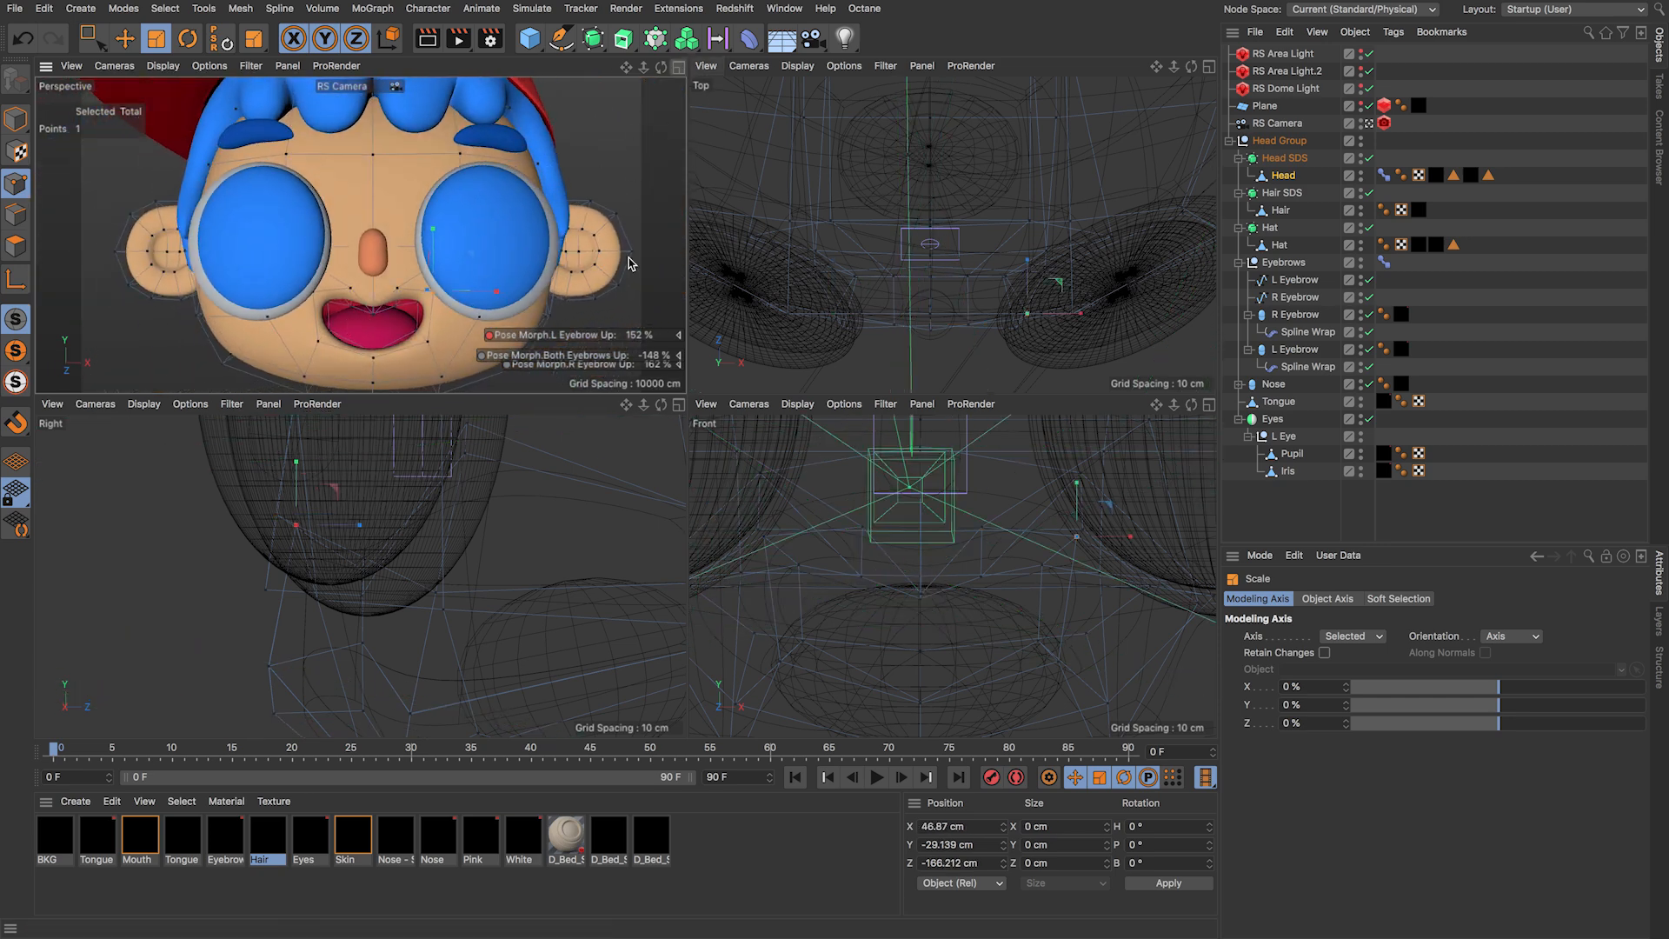
{"action": "middle_click_drag", "start_coordinate": [685, 470], "coordinate": [599, 451], "text": "alt"}
{"action": "left_click_drag", "start_coordinate": [599, 455], "coordinate": [563, 463], "text": "alt"}
{"action": "left_click", "coordinate": [612, 497]}
{"action": "left_click", "coordinate": [564, 549]}
{"action": "key", "text": "e"}
Step: Preview the Head's Mouth Open pose by sliding its strength in the Pose Morph tag's Edit and Animate modes
{"action": "left_click", "coordinate": [1385, 263]}
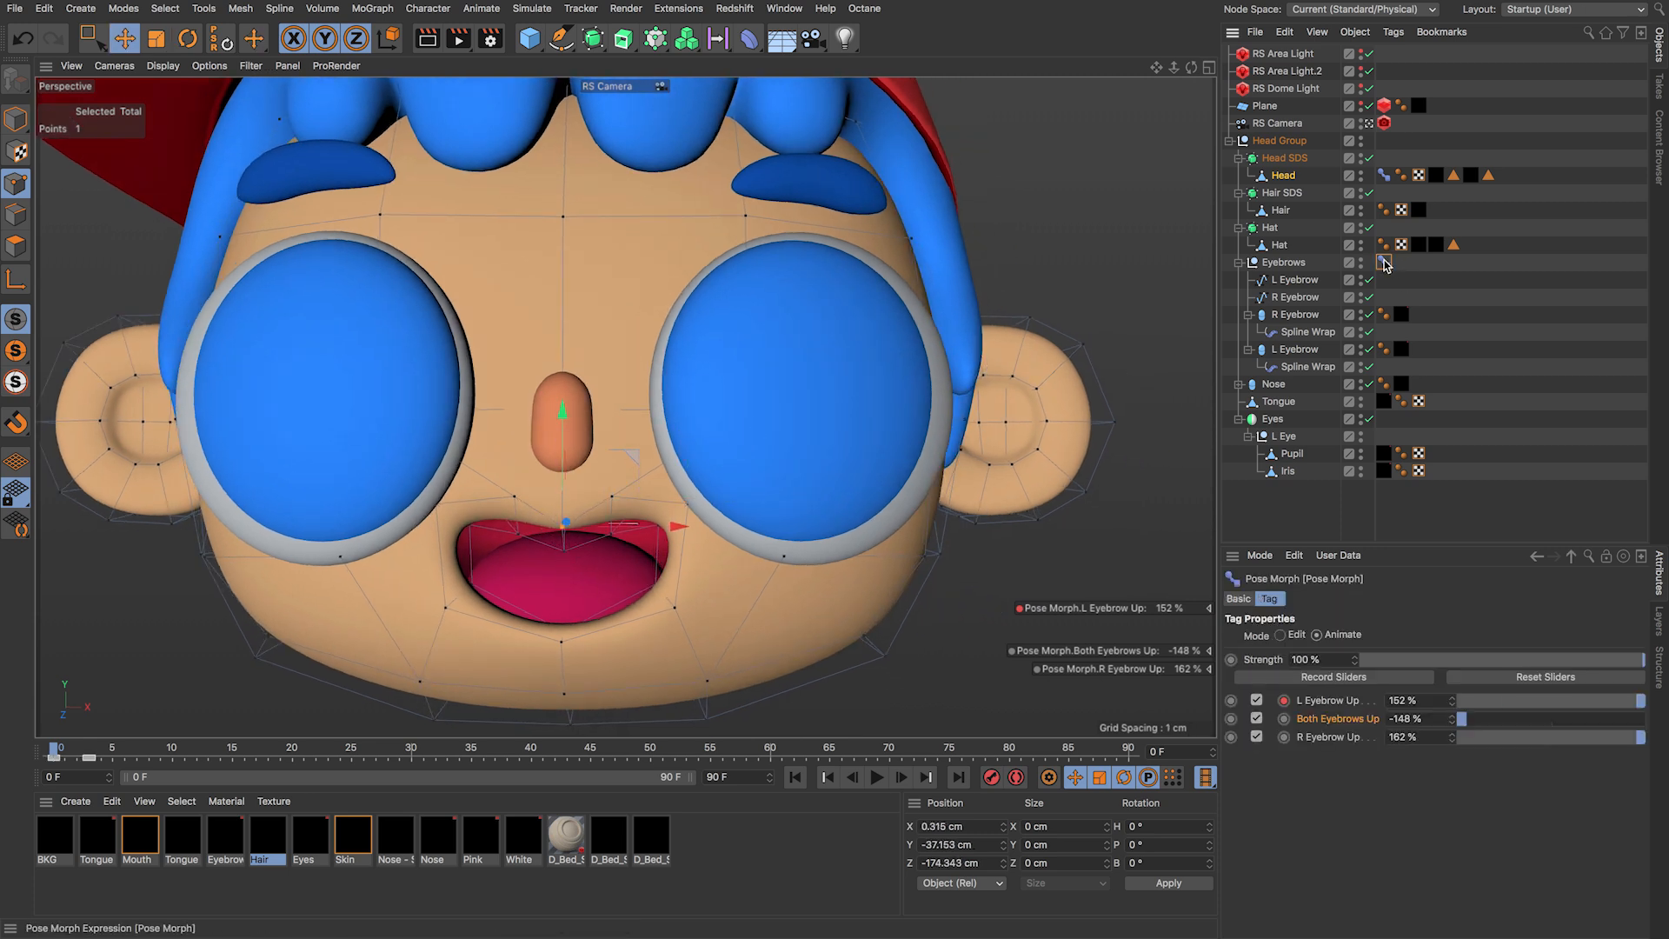
{"action": "left_click", "coordinate": [1384, 175]}
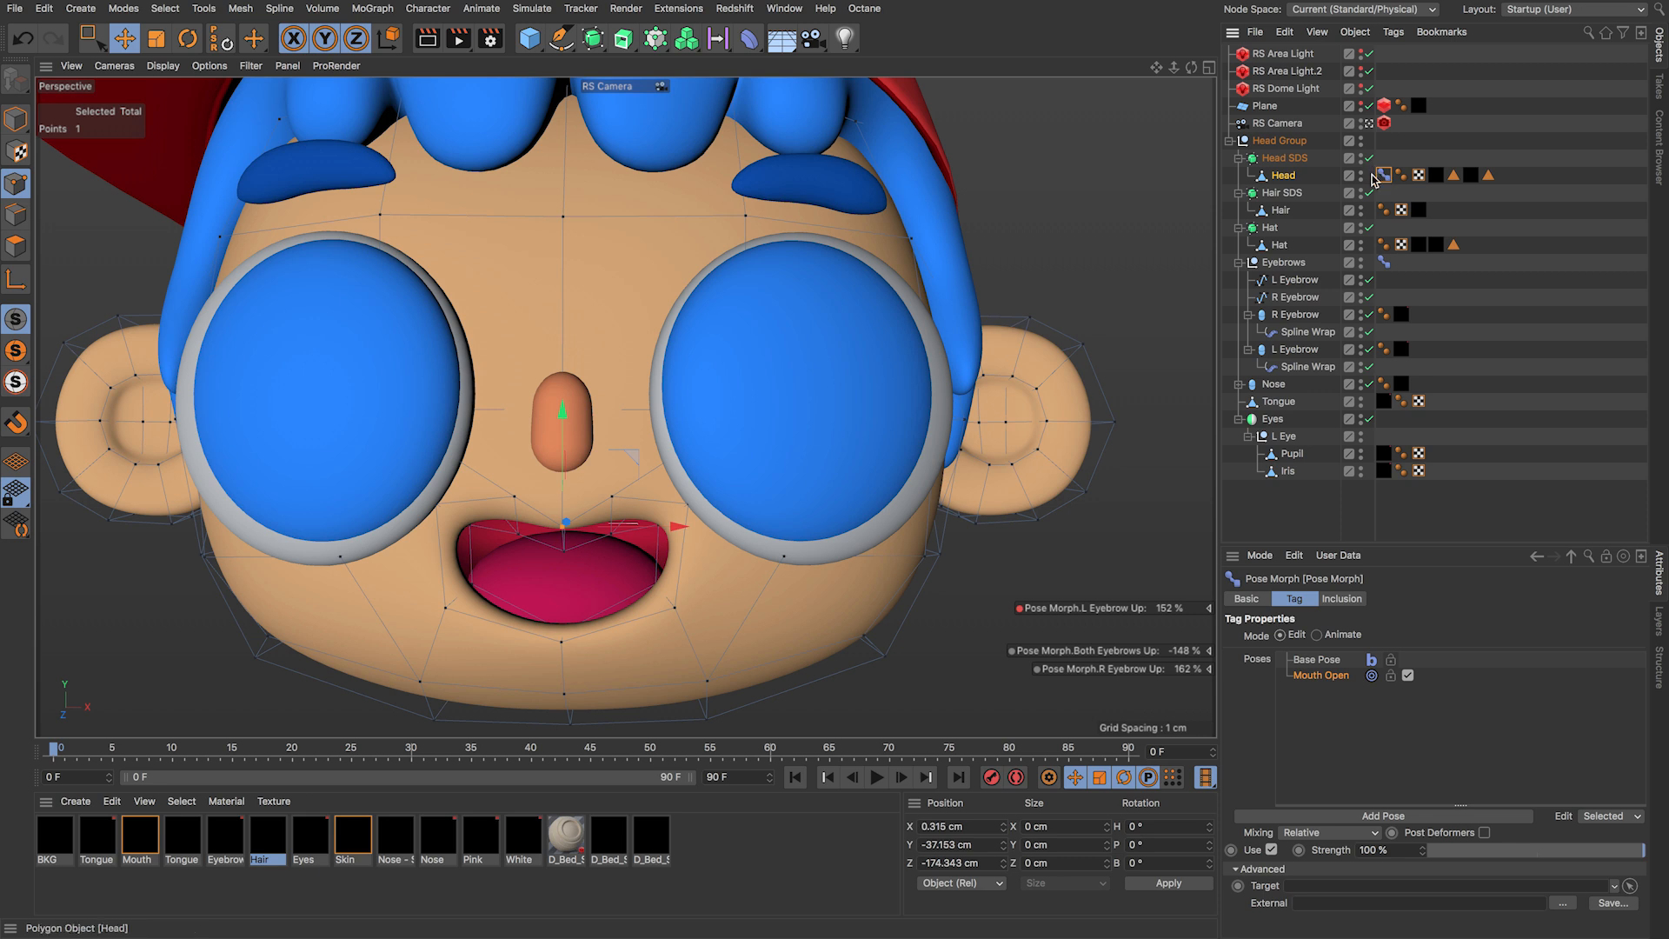
{"action": "mouse_move", "coordinate": [1620, 852]}
{"action": "left_mouse_down"}
{"action": "mouse_move", "coordinate": [1443, 852]}
{"action": "mouse_move", "coordinate": [1638, 851]}
{"action": "left_mouse_up"}
{"action": "left_click_drag", "start_coordinate": [1386, 806], "coordinate": [1668, 776]}
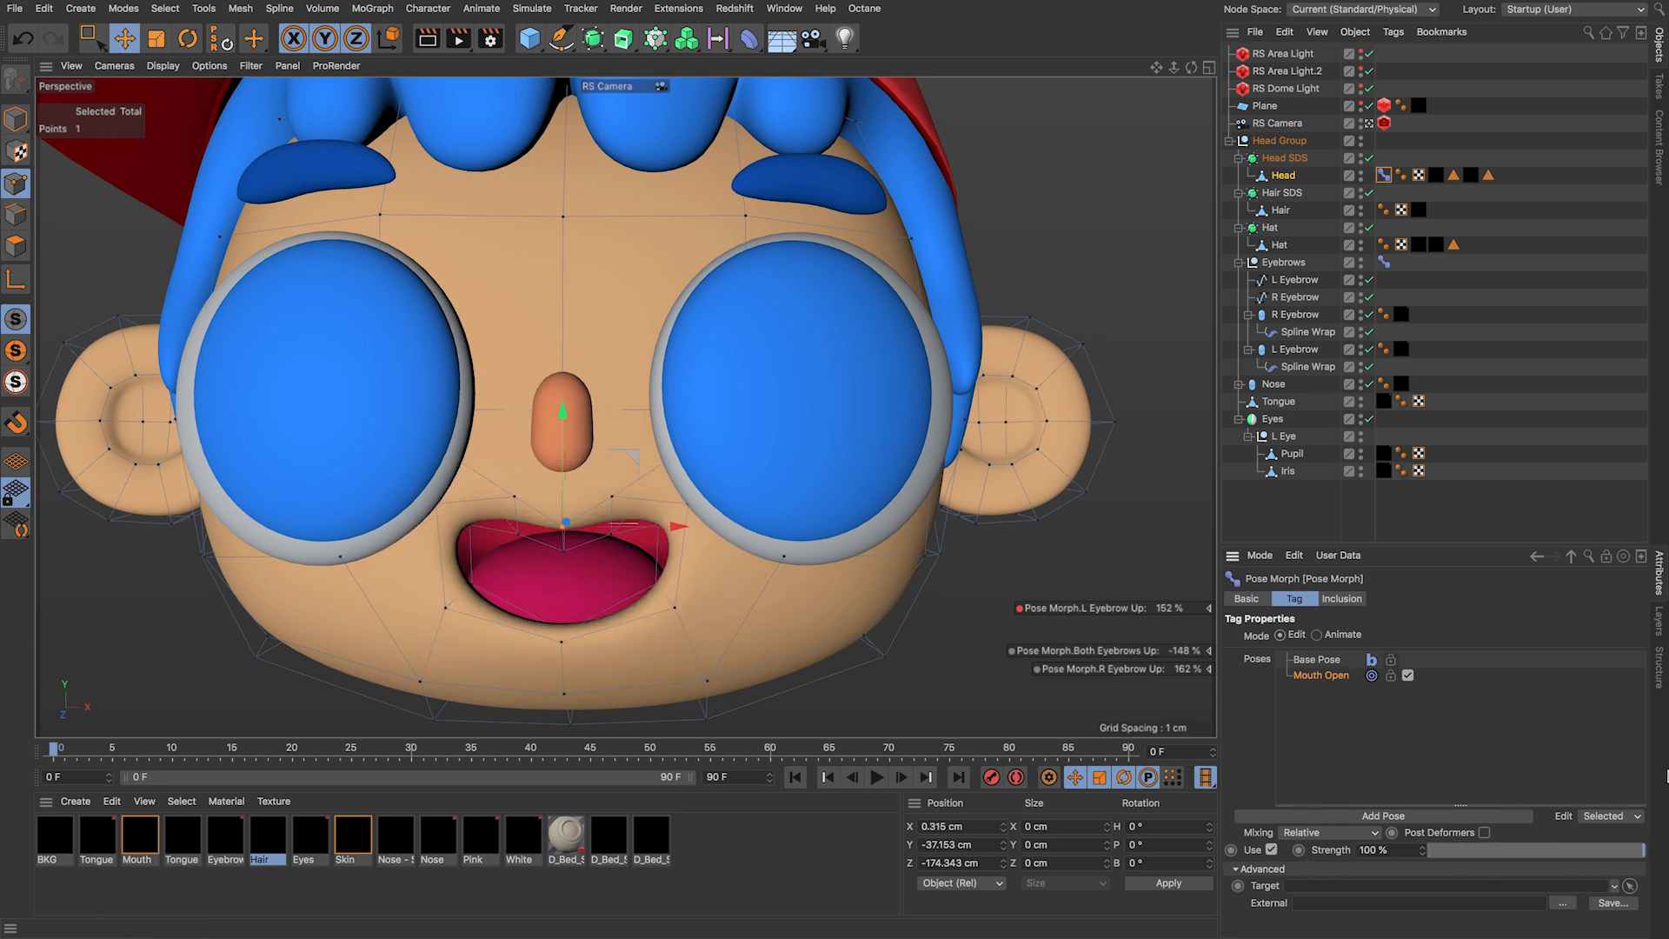
{"action": "mouse_move", "coordinate": [1635, 850]}
{"action": "left_mouse_down"}
{"action": "mouse_move", "coordinate": [1345, 841]}
{"action": "mouse_move", "coordinate": [1644, 851]}
{"action": "left_mouse_up"}
{"action": "left_click", "coordinate": [1330, 635]}
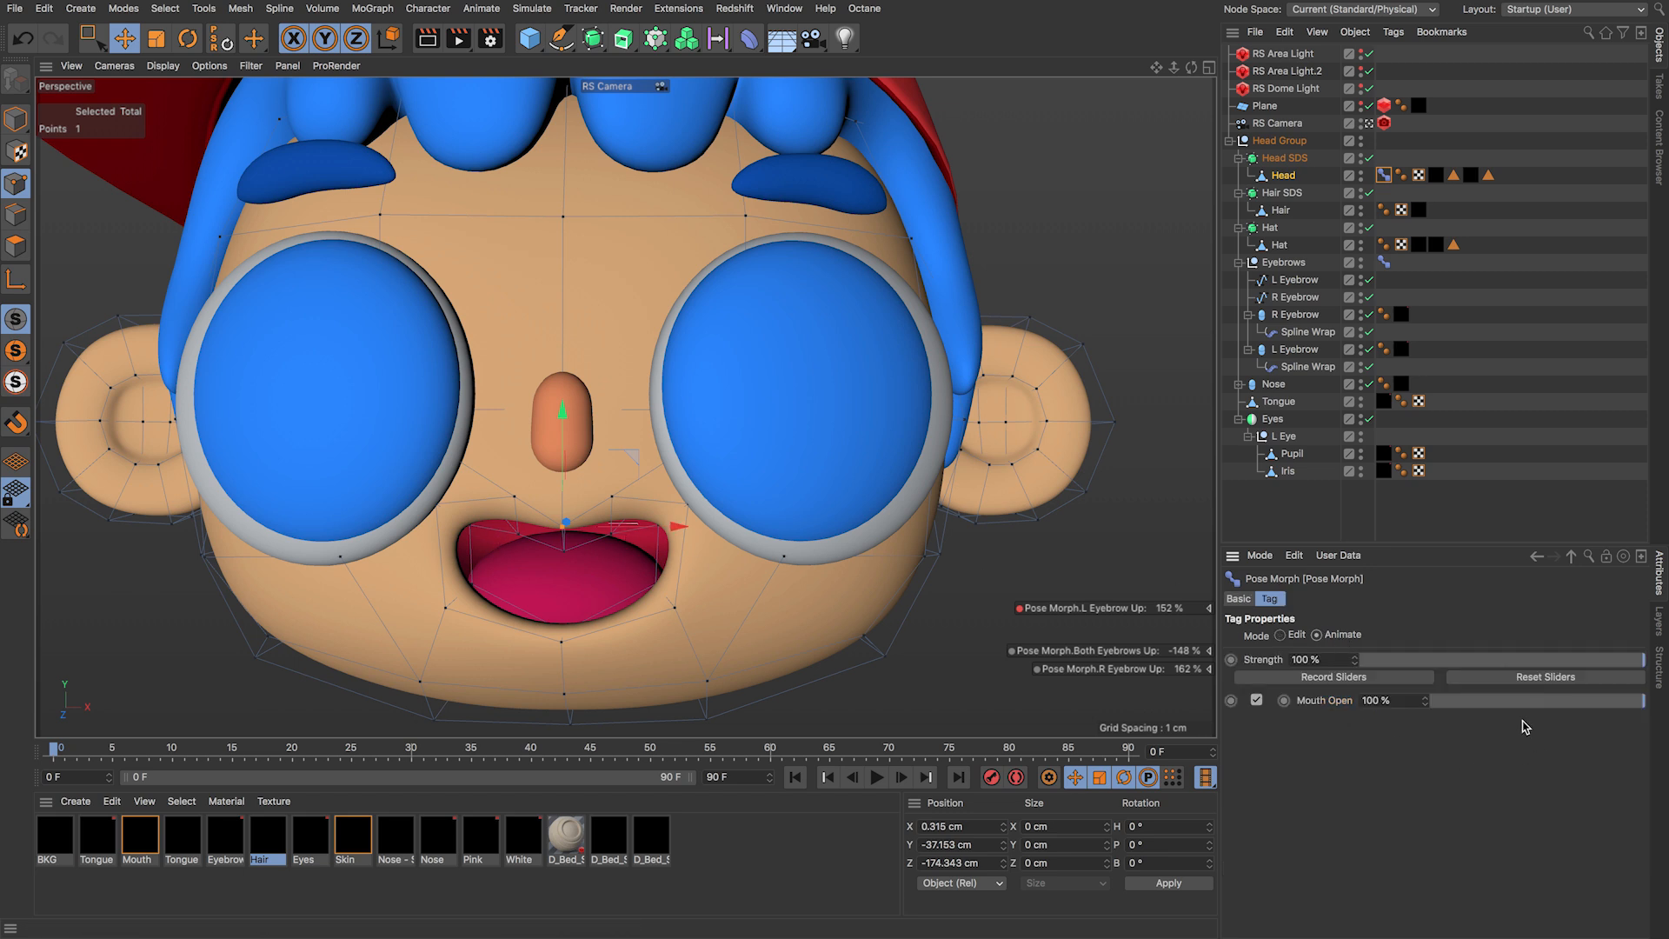
{"action": "left_click_drag", "start_coordinate": [1434, 700], "coordinate": [1667, 687]}
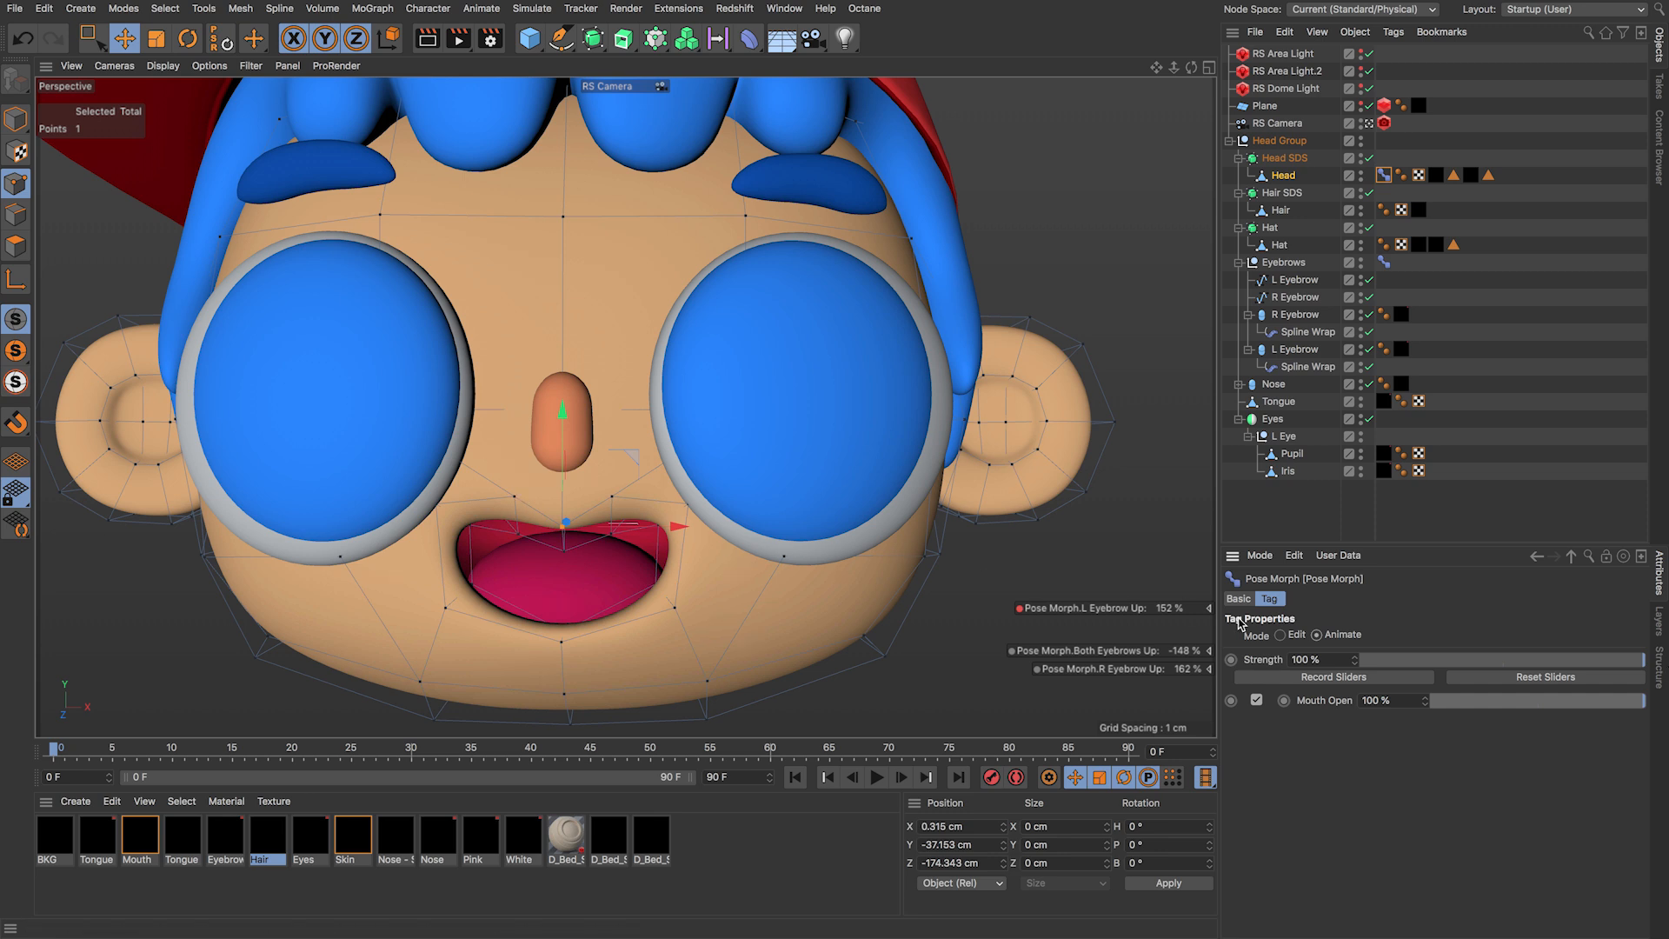
Step: Return the Pose Morph tag to Edit mode and scale the two mouth-corner points to about 113.9 cm apart
{"action": "left_click", "coordinate": [1295, 636]}
{"action": "left_click", "coordinate": [1330, 660]}
{"action": "left_click", "coordinate": [1332, 676]}
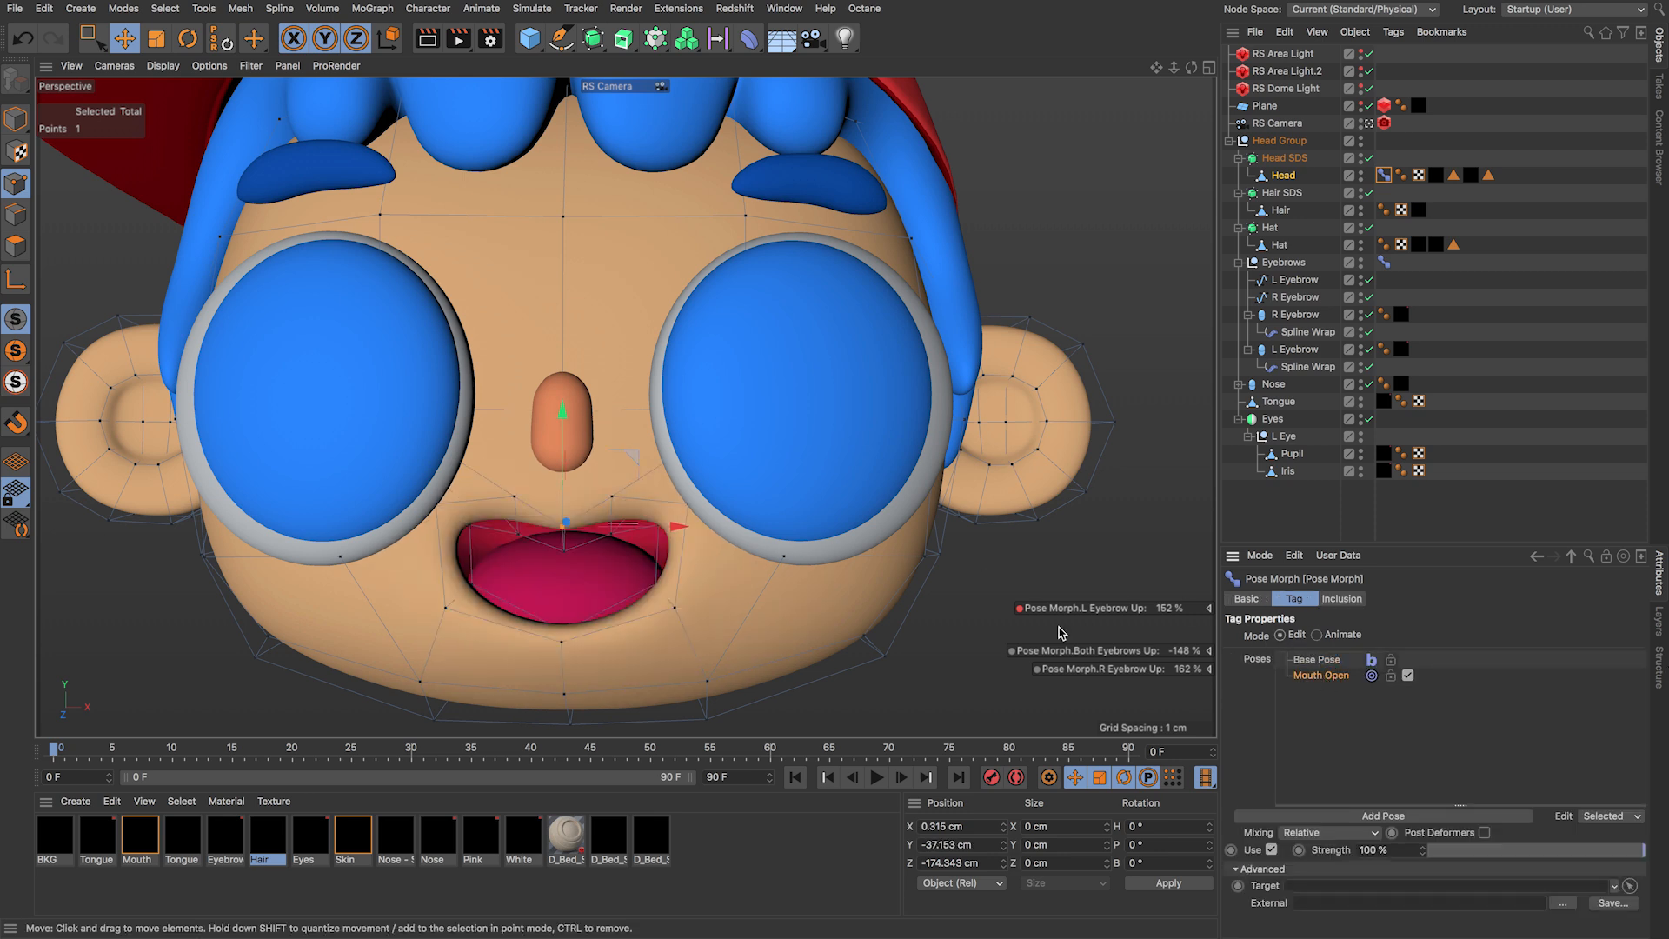
{"action": "left_click", "coordinate": [434, 510]}
{"action": "left_click", "coordinate": [661, 507], "text": "shift"}
{"action": "key", "text": "t"}
{"action": "left_click_drag", "start_coordinate": [661, 508], "coordinate": [659, 505]}
{"action": "key", "text": "e"}
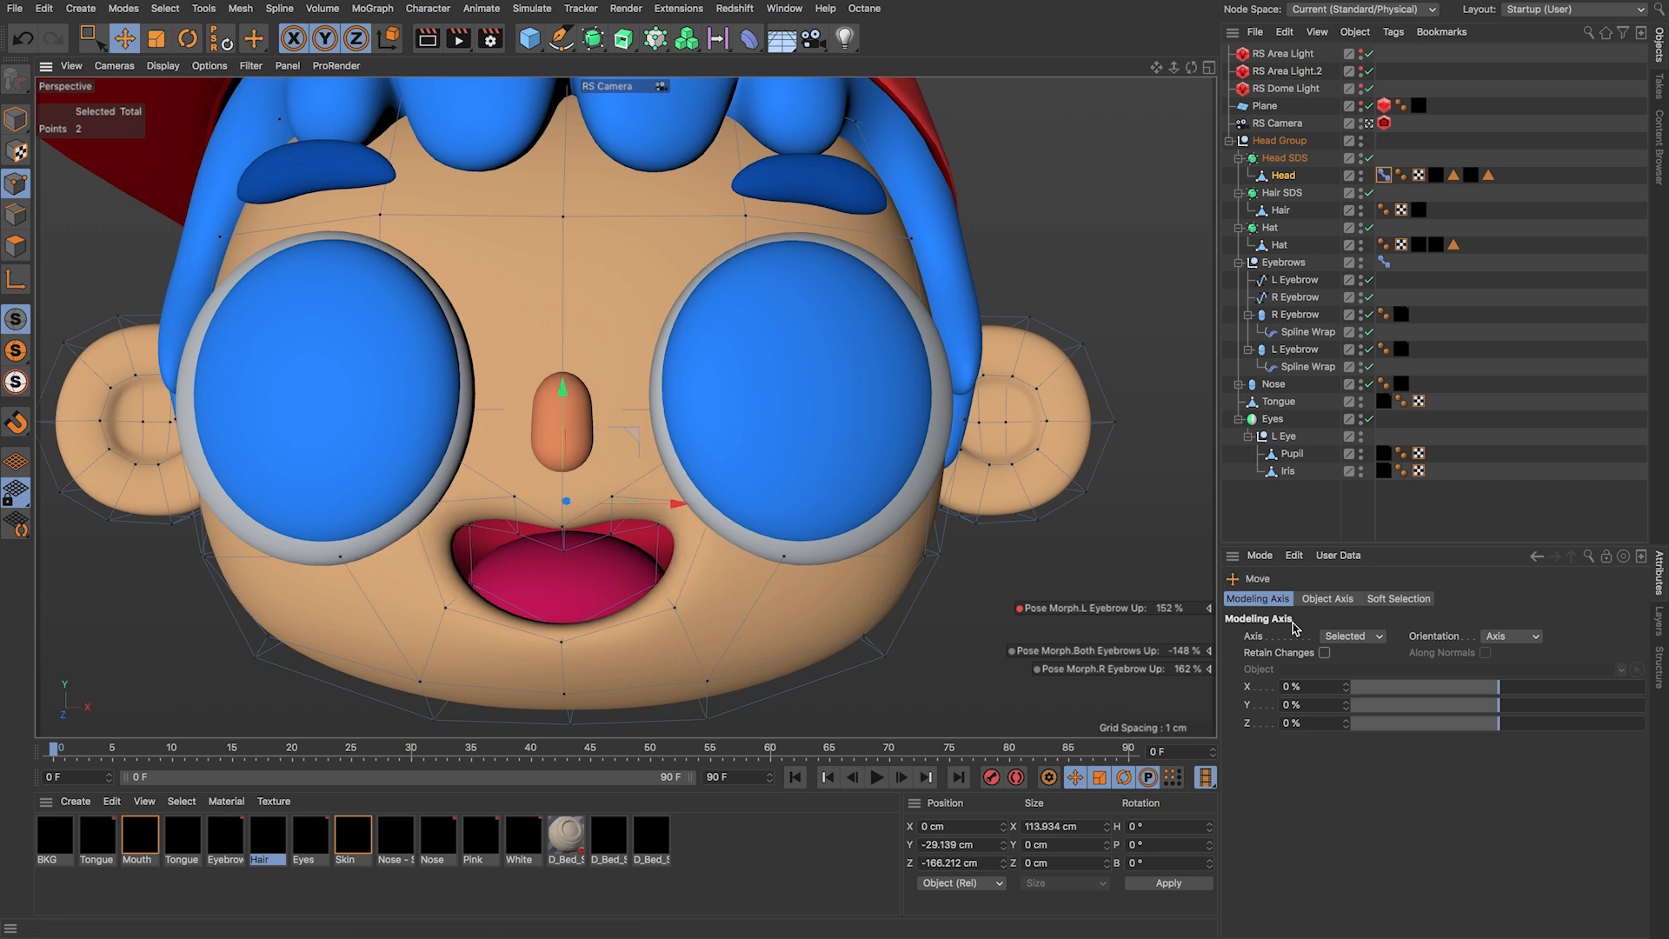
Step: Duplicate the Head's Mouth Open pose and rename the copy Oo Up
{"action": "left_click", "coordinate": [1384, 175]}
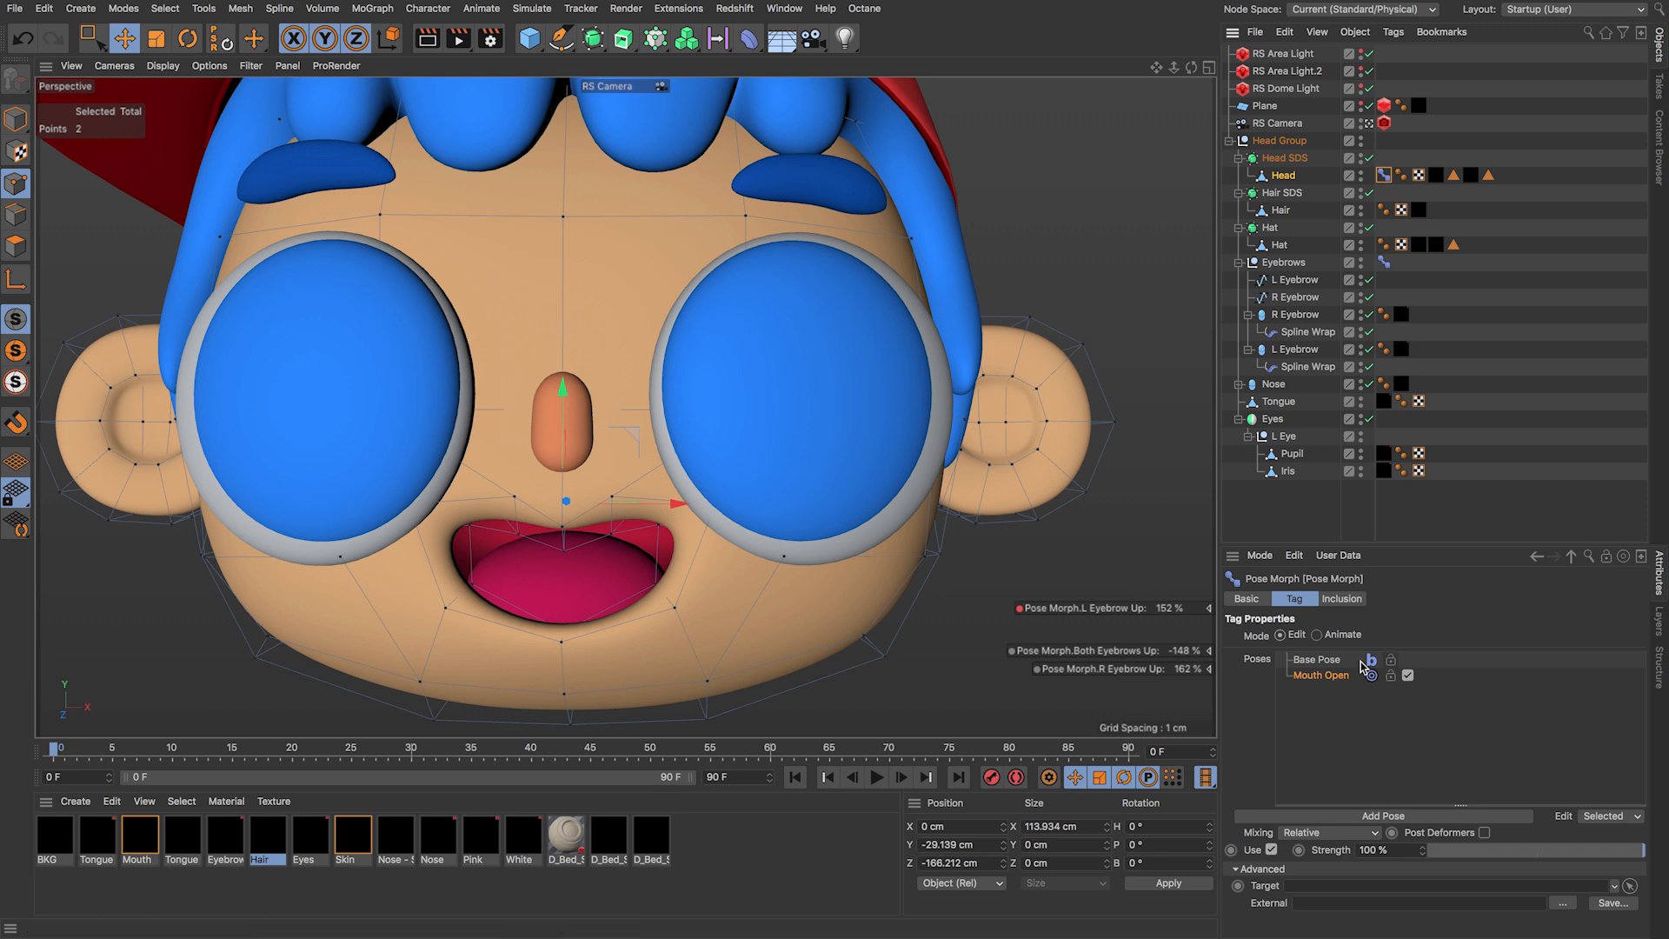
{"action": "right_click", "coordinate": [1319, 677]}
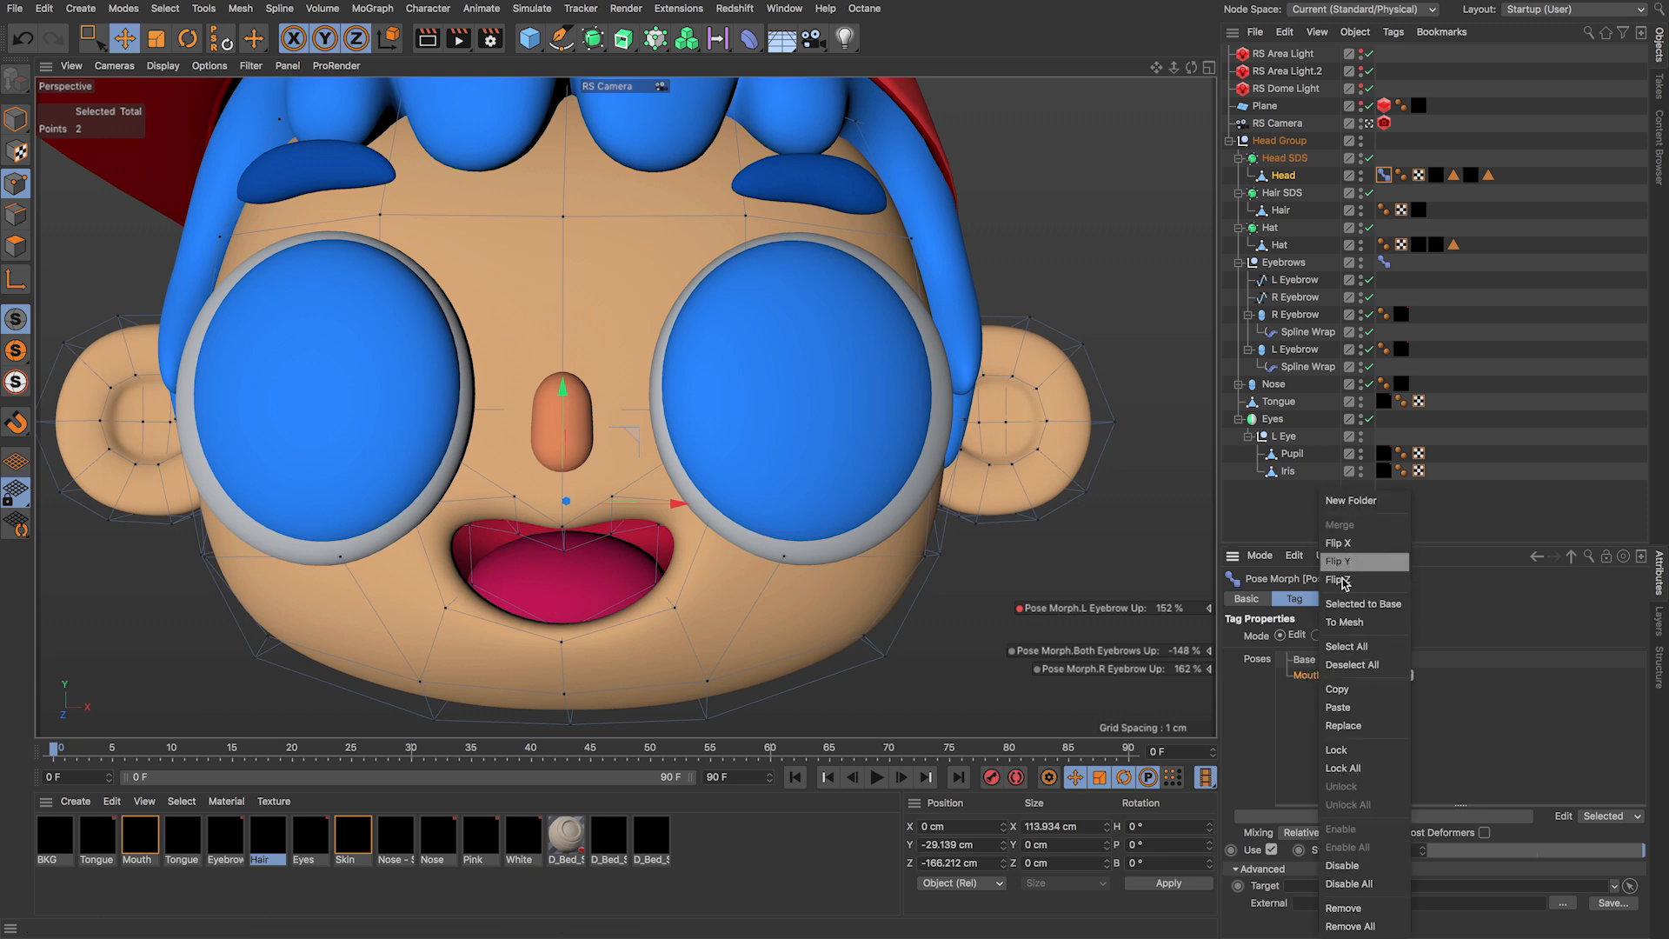
{"action": "left_click", "coordinate": [1355, 689]}
{"action": "right_click", "coordinate": [1325, 715]}
{"action": "left_click", "coordinate": [1327, 709]}
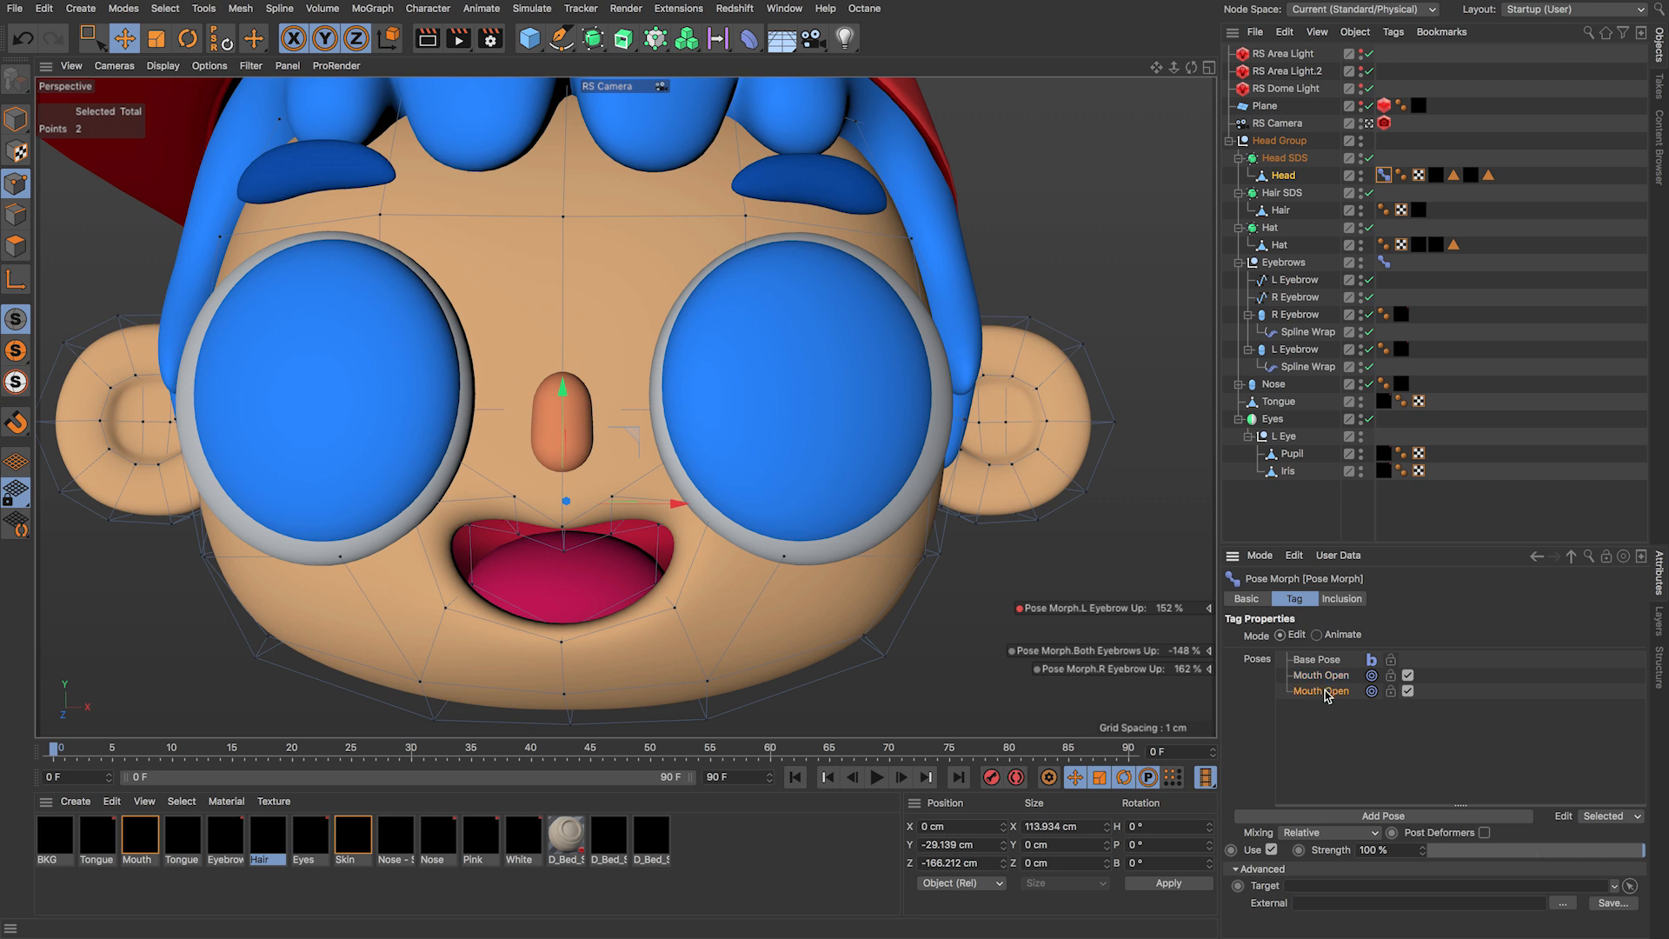
{"action": "double_click", "coordinate": [1327, 691]}
{"action": "type", "text": "c"}
{"action": "key", "text": "Return"}
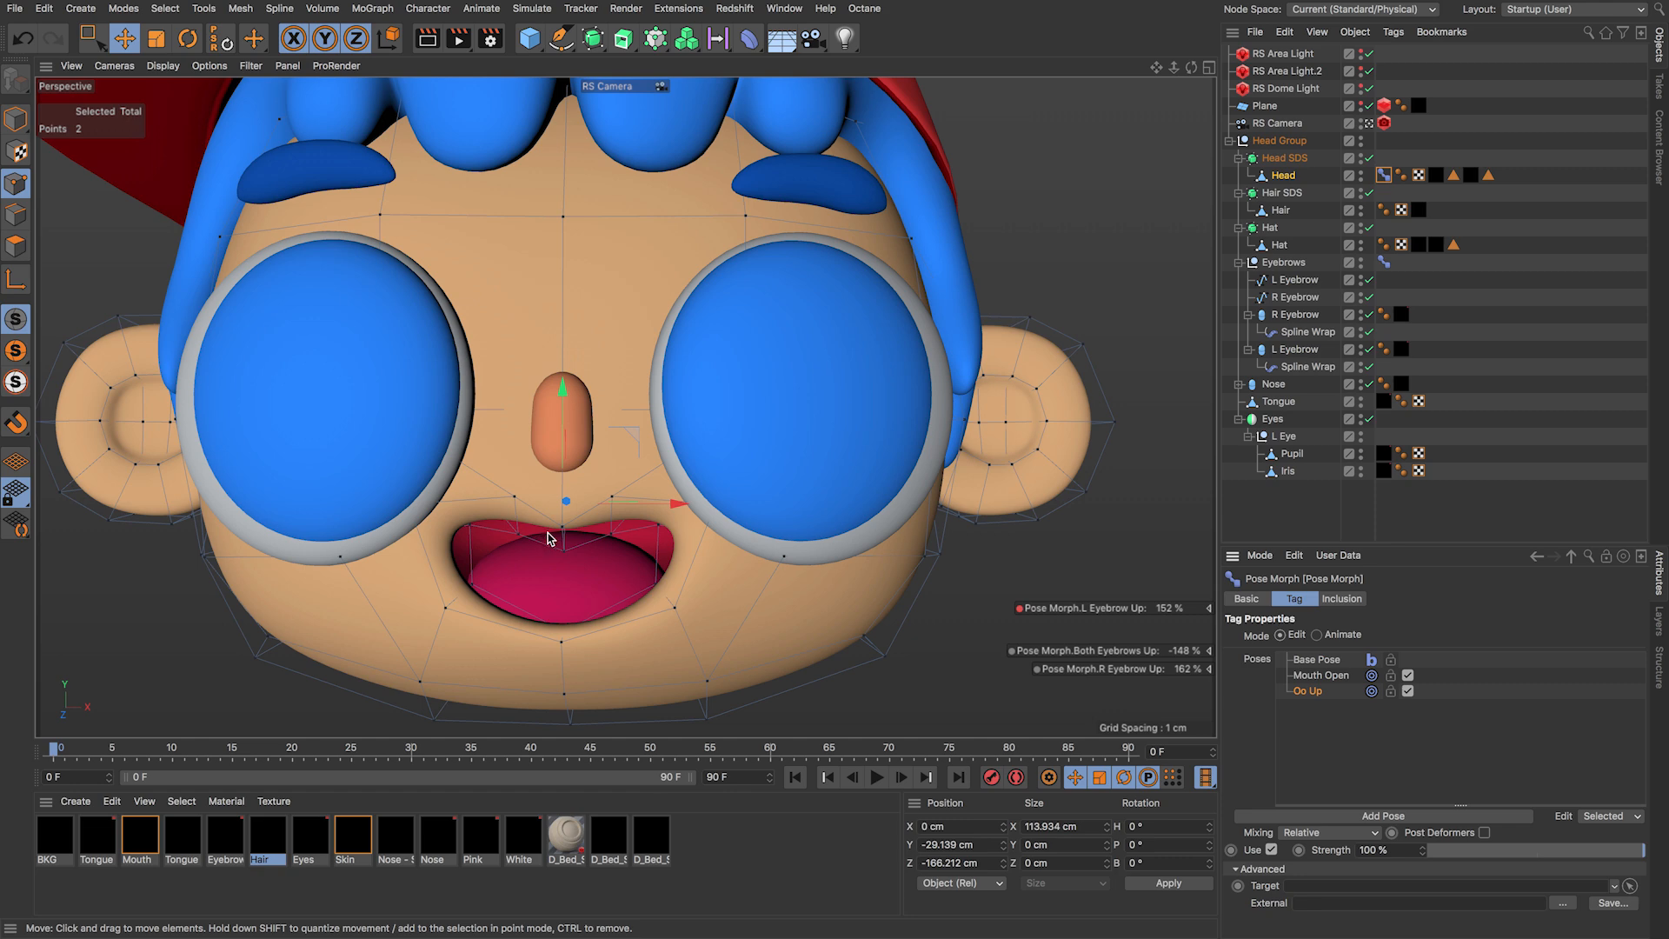
Step: Select the four side points of the upper lip, leaving out the stray point at the back of the head
{"action": "key", "text": "0"}
{"action": "scroll", "coordinate": [595, 502], "scroll_direction": "up", "scroll_amount": 2}
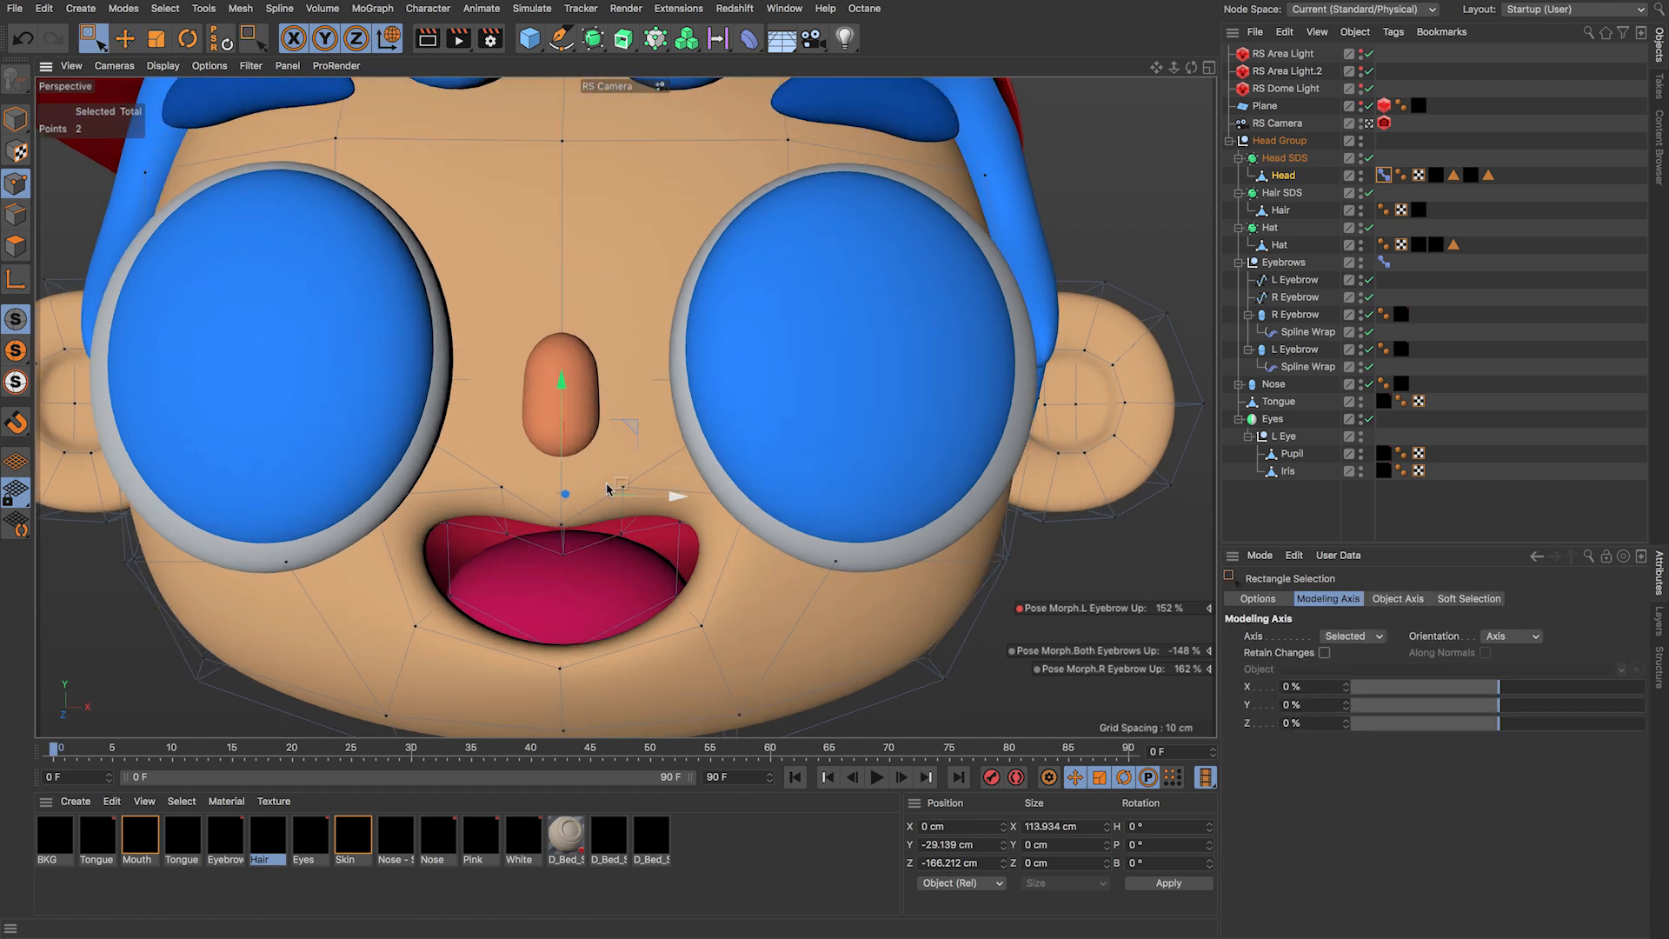
{"action": "left_click_drag", "start_coordinate": [595, 464], "coordinate": [650, 573]}
{"action": "left_click", "coordinate": [1209, 68]}
{"action": "scroll", "coordinate": [595, 609], "scroll_direction": "down", "scroll_amount": 8}
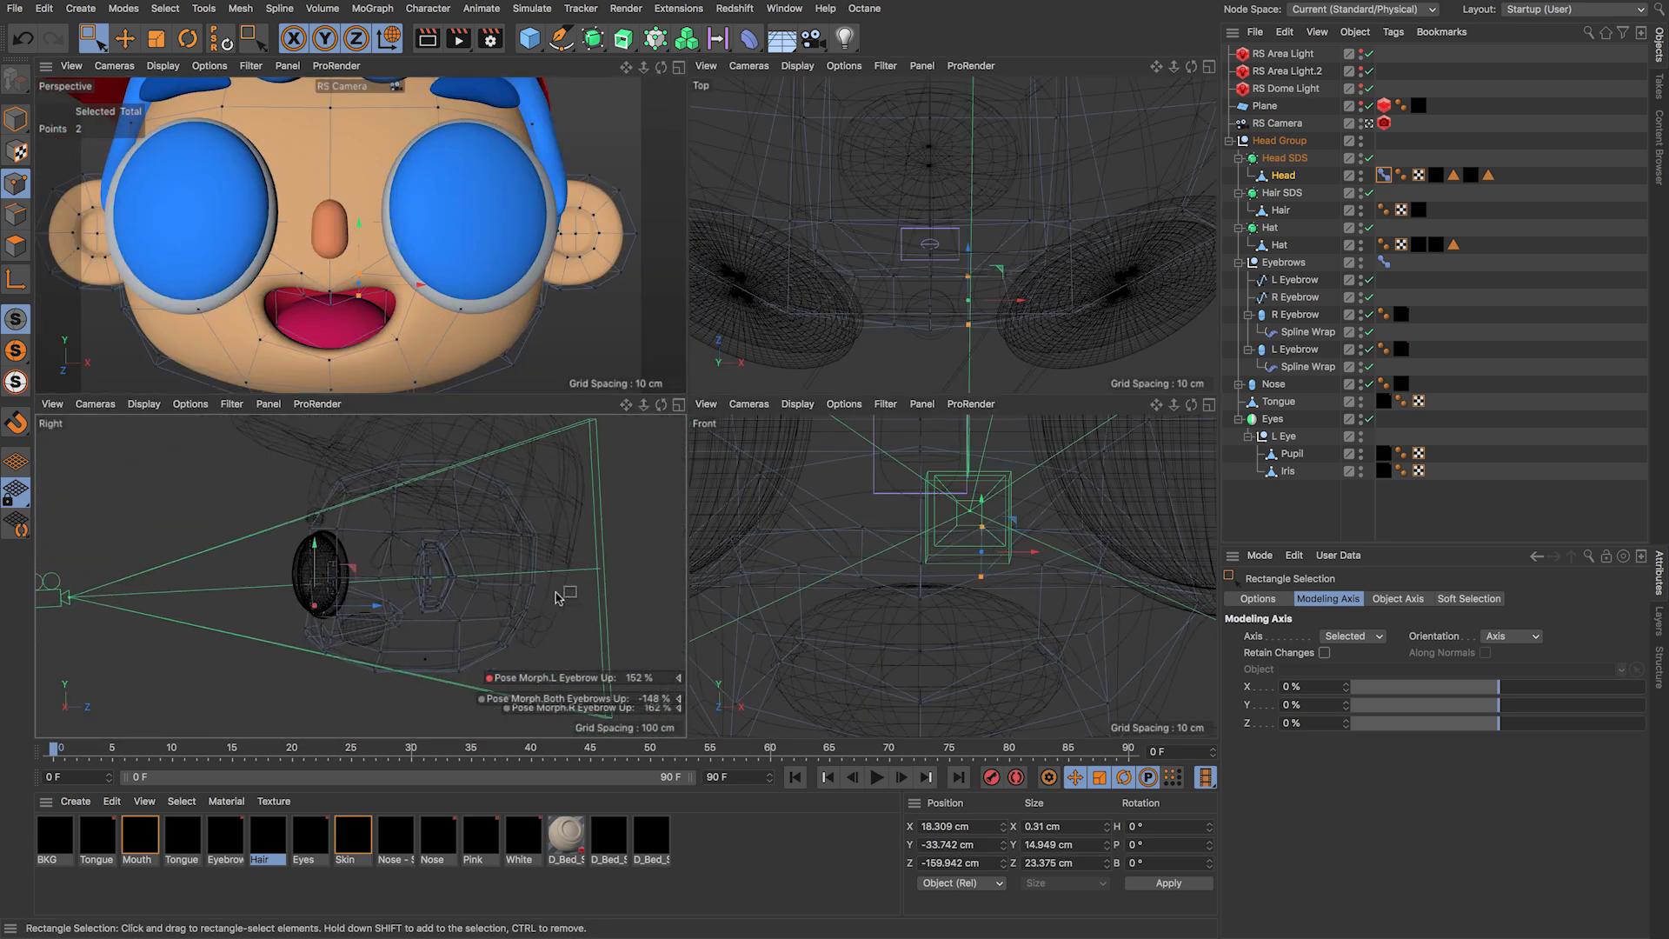
{"action": "middle_click_drag", "start_coordinate": [515, 573], "coordinate": [506, 597], "text": "alt"}
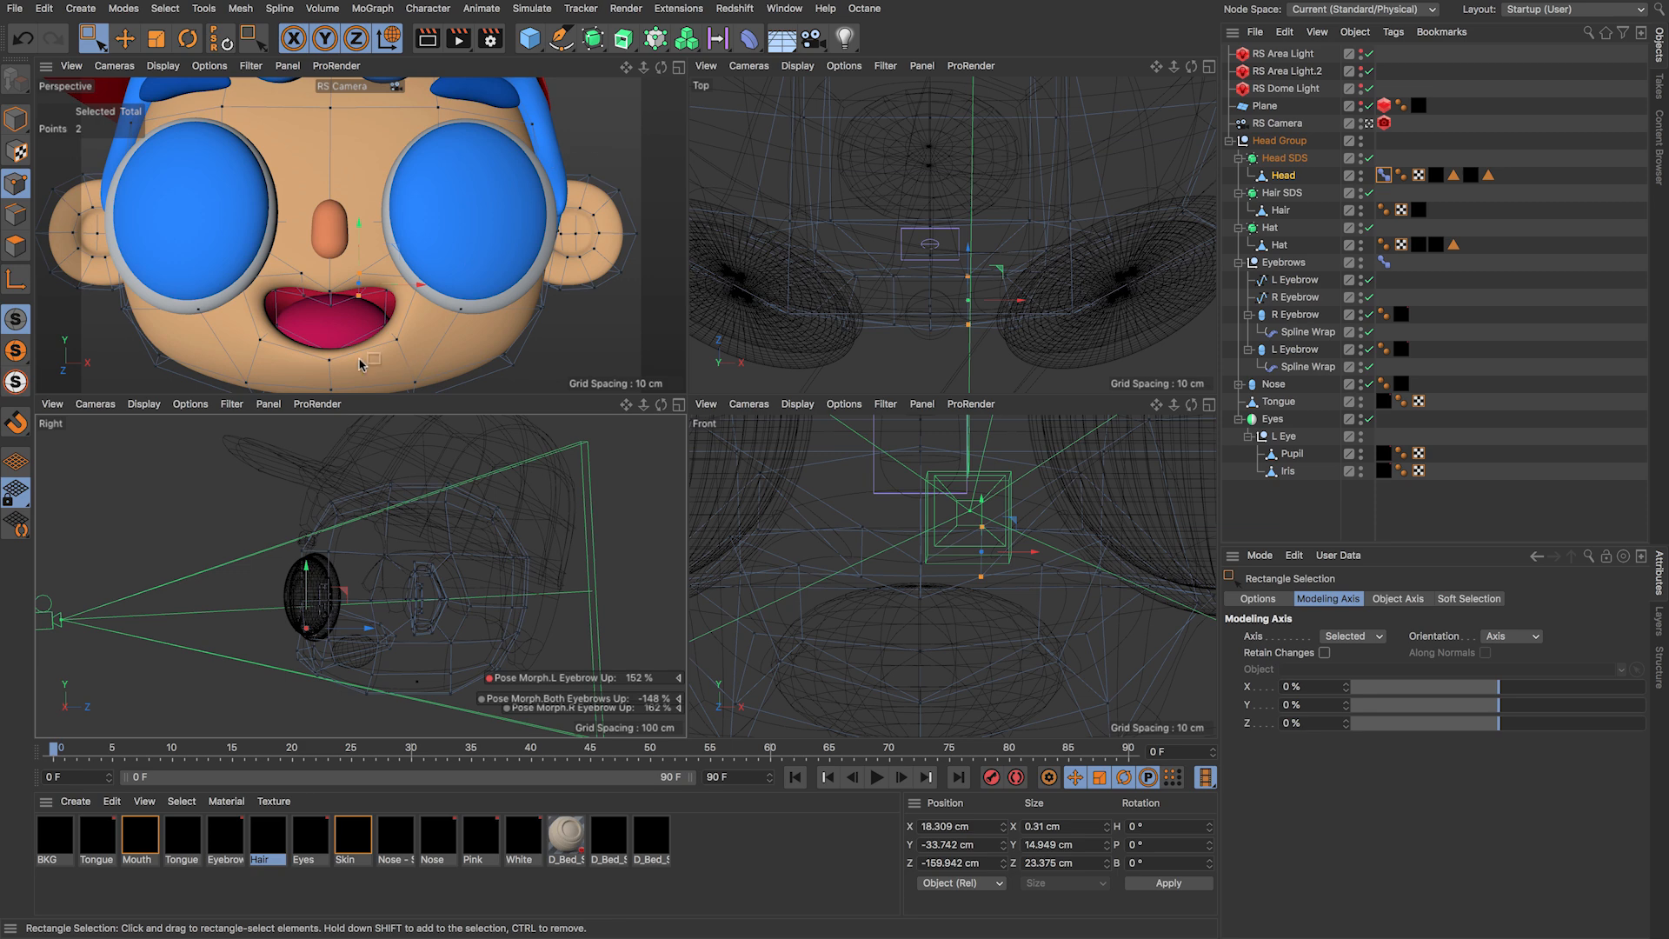
{"action": "left_click_drag", "start_coordinate": [346, 261], "coordinate": [377, 307]}
{"action": "left_click_drag", "start_coordinate": [290, 267], "coordinate": [322, 315], "text": "shift"}
{"action": "scroll", "coordinate": [520, 633], "scroll_direction": "up", "scroll_amount": 5}
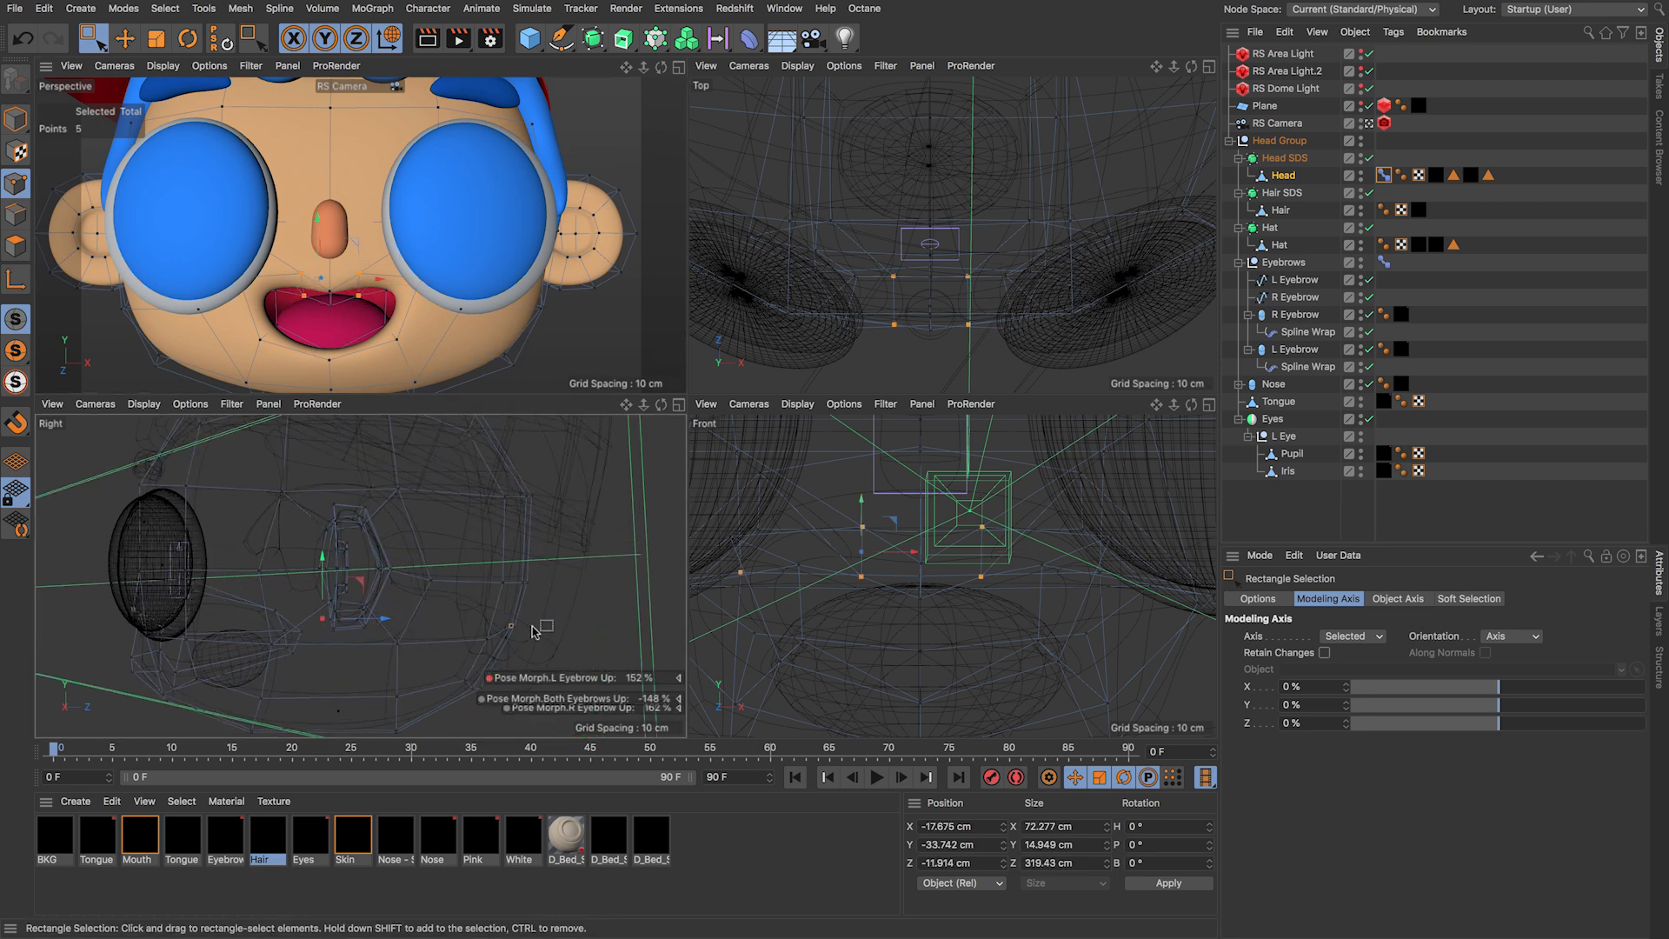
{"action": "left_click_drag", "start_coordinate": [568, 590], "coordinate": [497, 643]}
{"action": "middle_click_drag", "start_coordinate": [284, 574], "coordinate": [360, 588], "text": "alt"}
{"action": "left_click", "coordinate": [280, 273]}
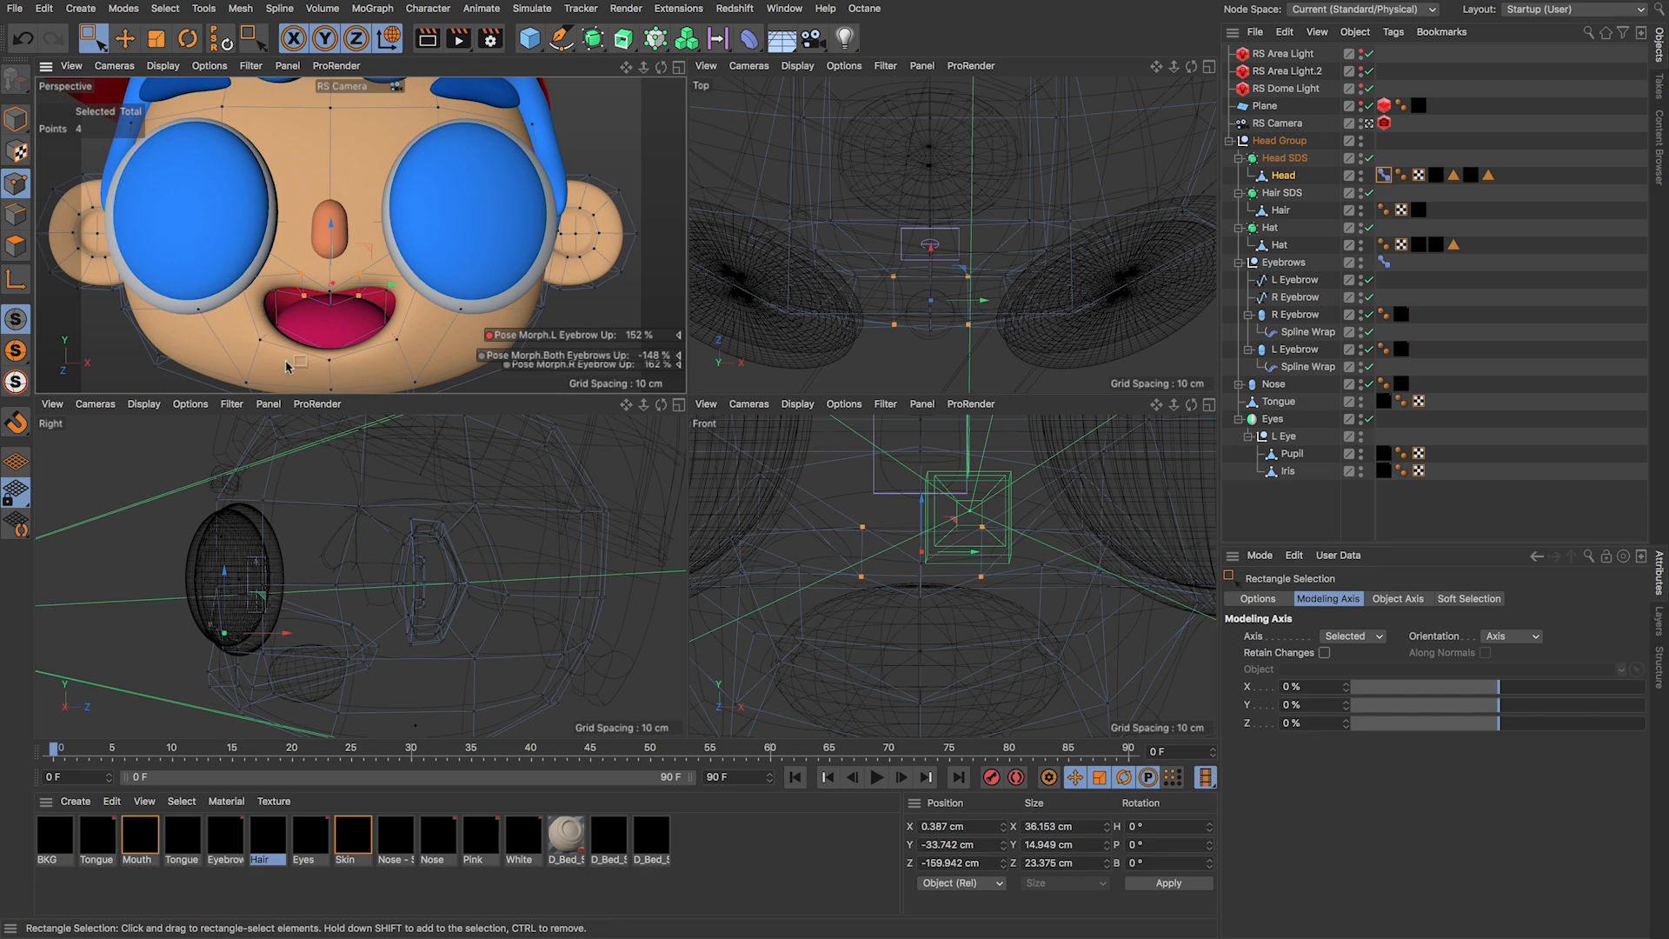
Step: Loop-select the inner and outer mouth edges, narrow them horizontally and adjust their height and depth
{"action": "left_click", "coordinate": [16, 215]}
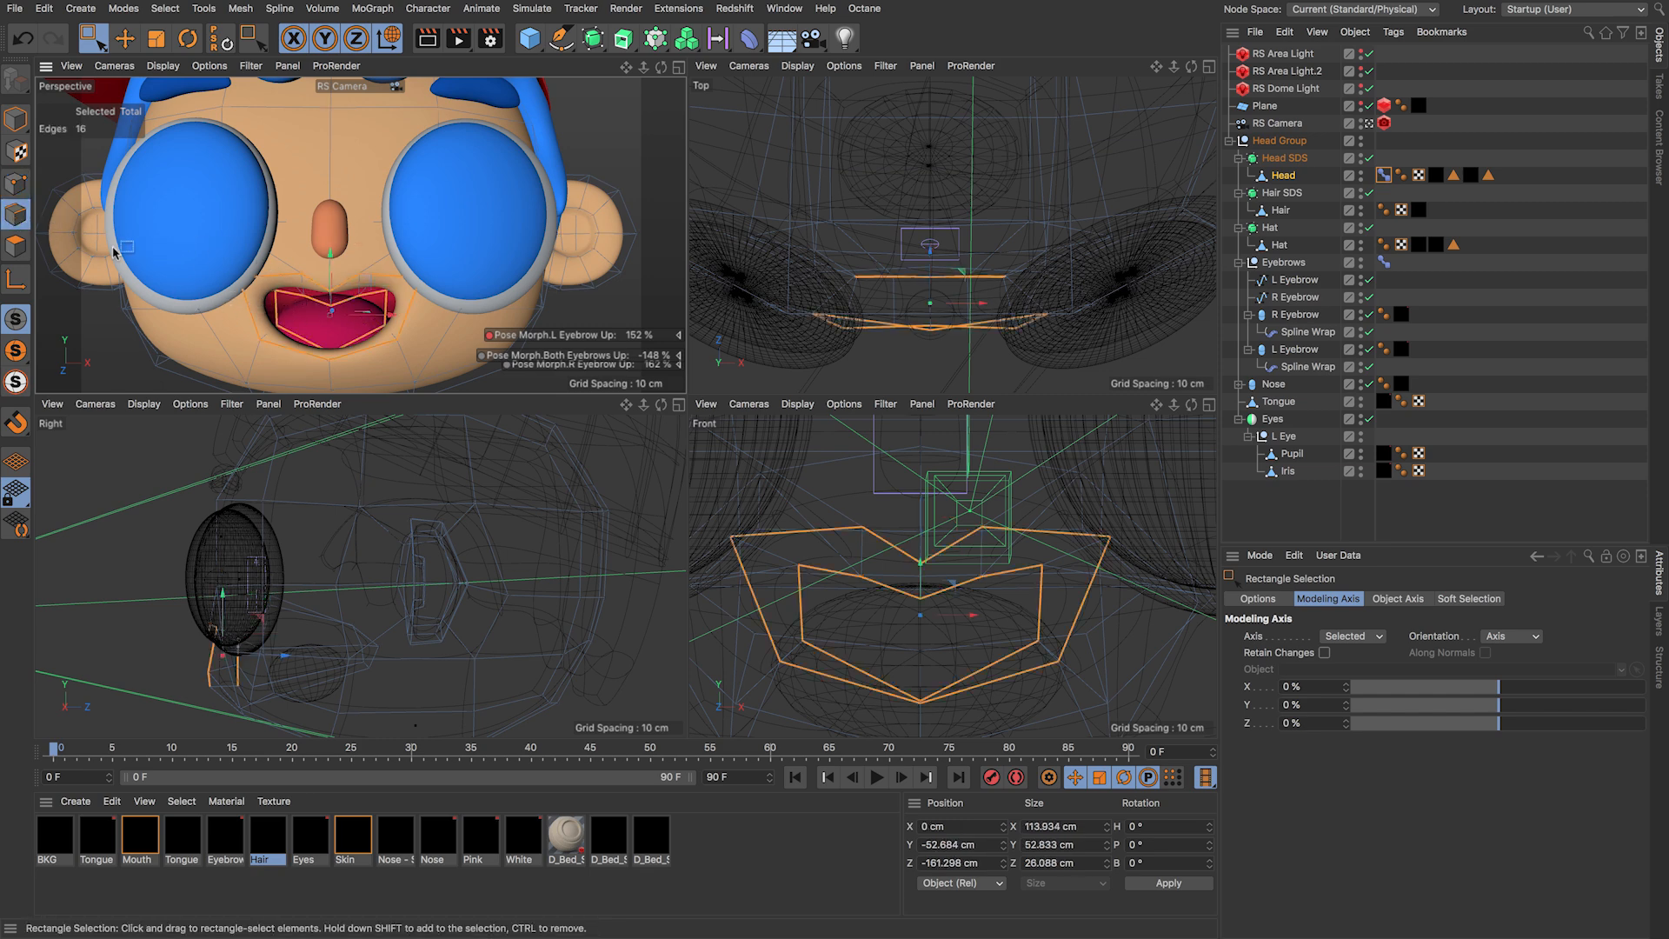
{"action": "key", "text": "u"}
{"action": "key", "text": "l"}
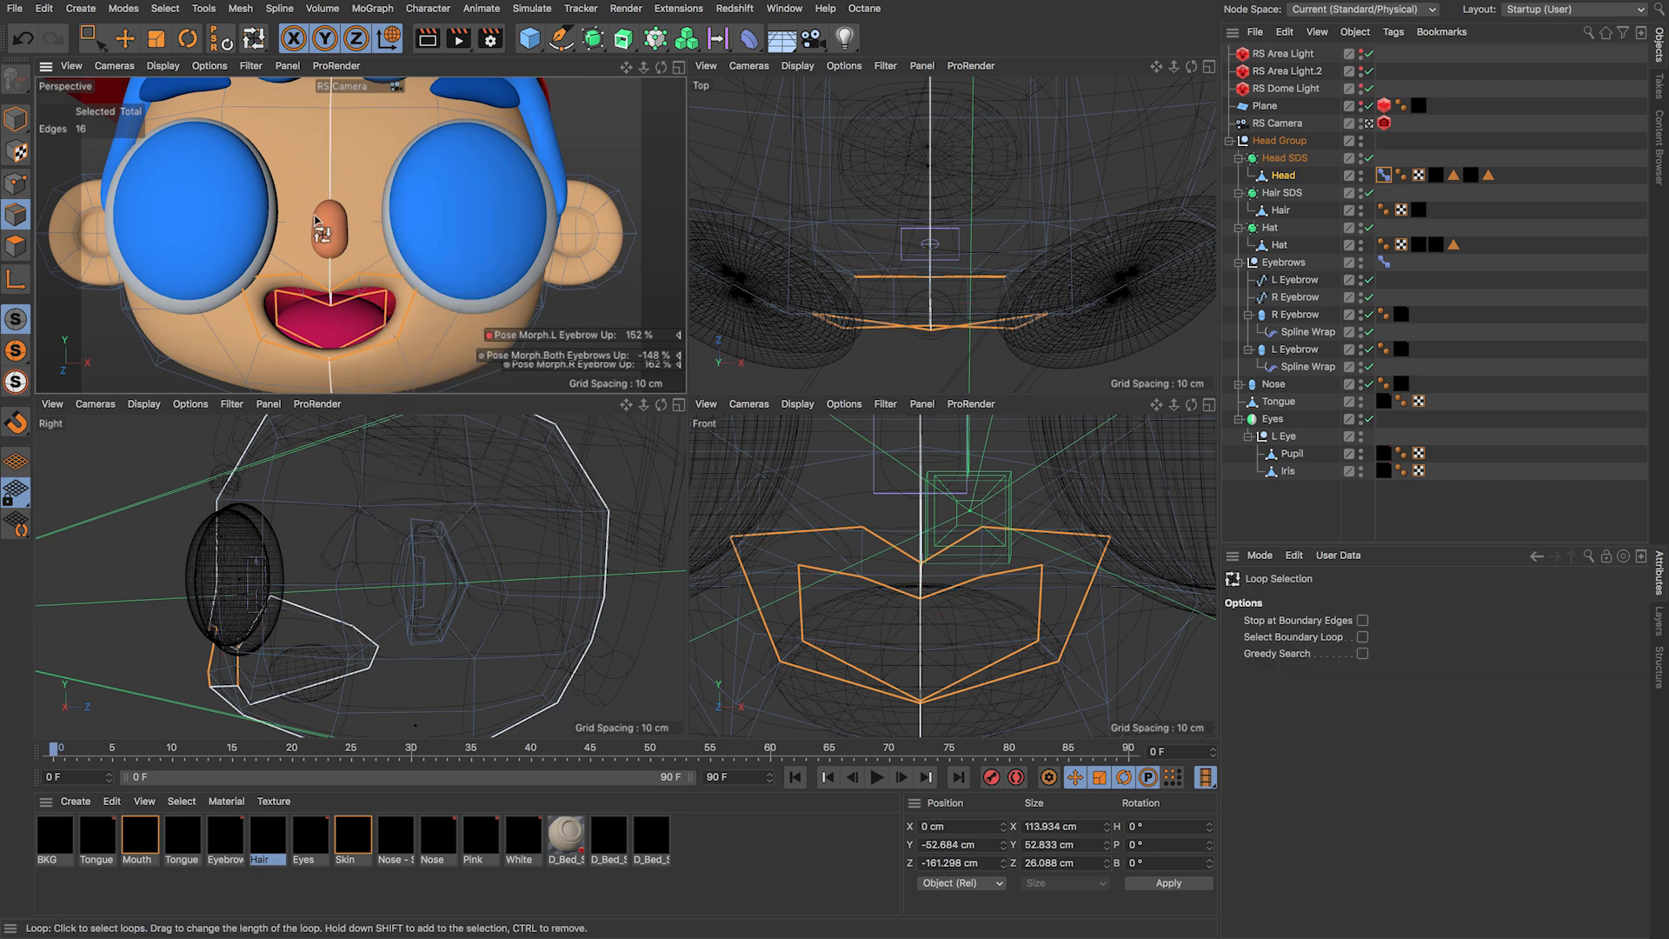
{"action": "left_click", "coordinate": [354, 359]}
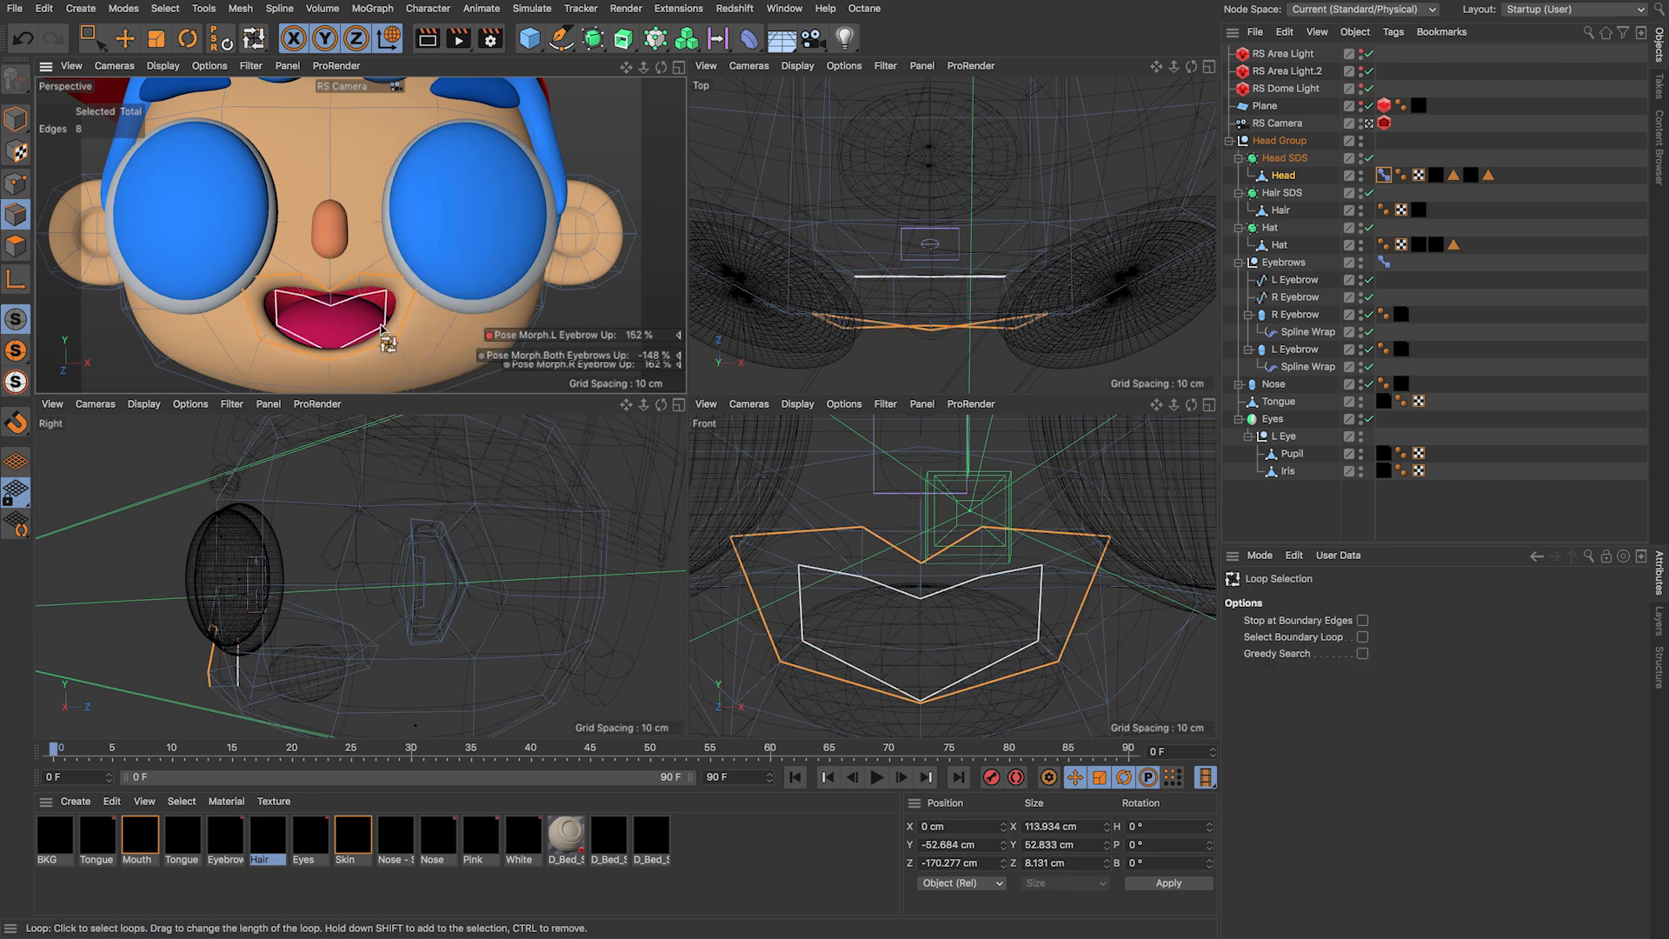
{"action": "left_click", "coordinate": [384, 327], "text": "shift"}
{"action": "key", "text": "t"}
{"action": "left_click_drag", "start_coordinate": [396, 323], "coordinate": [366, 318]}
{"action": "left_click_drag", "start_coordinate": [330, 254], "coordinate": [330, 292]}
{"action": "key", "text": "e"}
{"action": "scroll", "coordinate": [223, 658], "scroll_direction": "up", "scroll_amount": 5}
{"action": "left_click_drag", "start_coordinate": [271, 665], "coordinate": [259, 665]}
{"action": "scroll", "coordinate": [318, 303], "scroll_direction": "up", "scroll_amount": 5}
Step: Switch to Points mode and raise the upper lip's centre and side points into an arch
{"action": "left_click", "coordinate": [15, 183]}
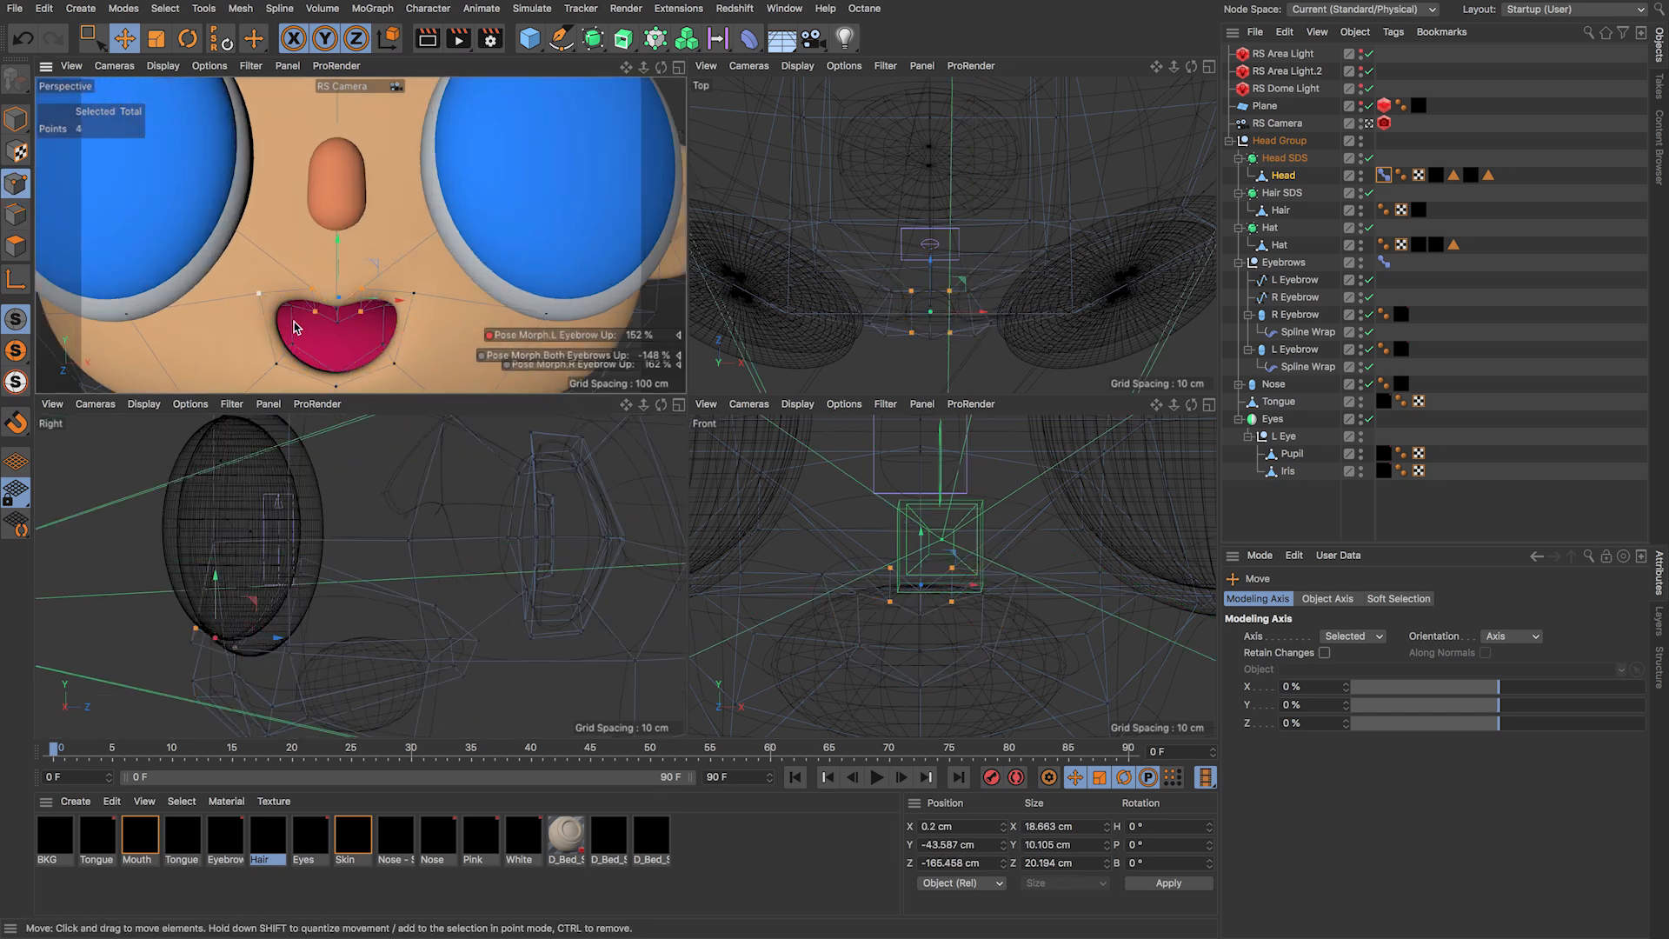
{"action": "left_click", "coordinate": [315, 311]}
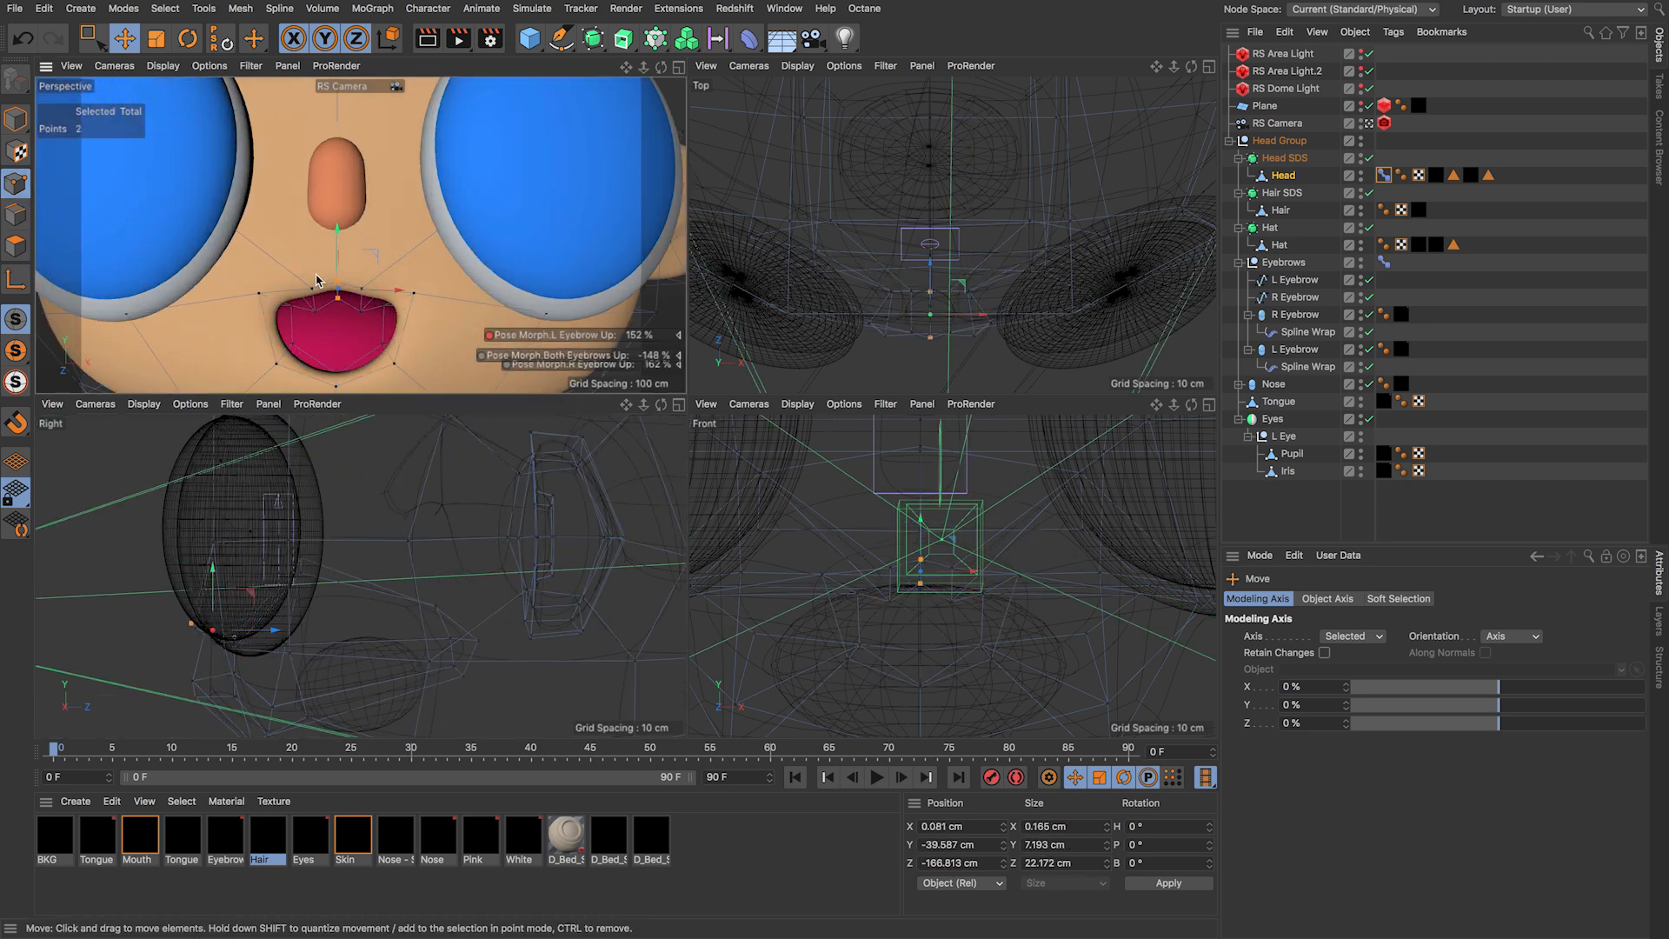
{"action": "left_click", "coordinate": [315, 311], "text": "shift"}
{"action": "left_click", "coordinate": [361, 288], "text": "shift"}
{"action": "left_click", "coordinate": [361, 311], "text": "shift"}
{"action": "left_click_drag", "start_coordinate": [335, 283], "coordinate": [330, 266]}
Step: Scale the inner and outer mouth-corner points horizontally to about 43.1 cm apart
{"action": "left_click", "coordinate": [291, 305]}
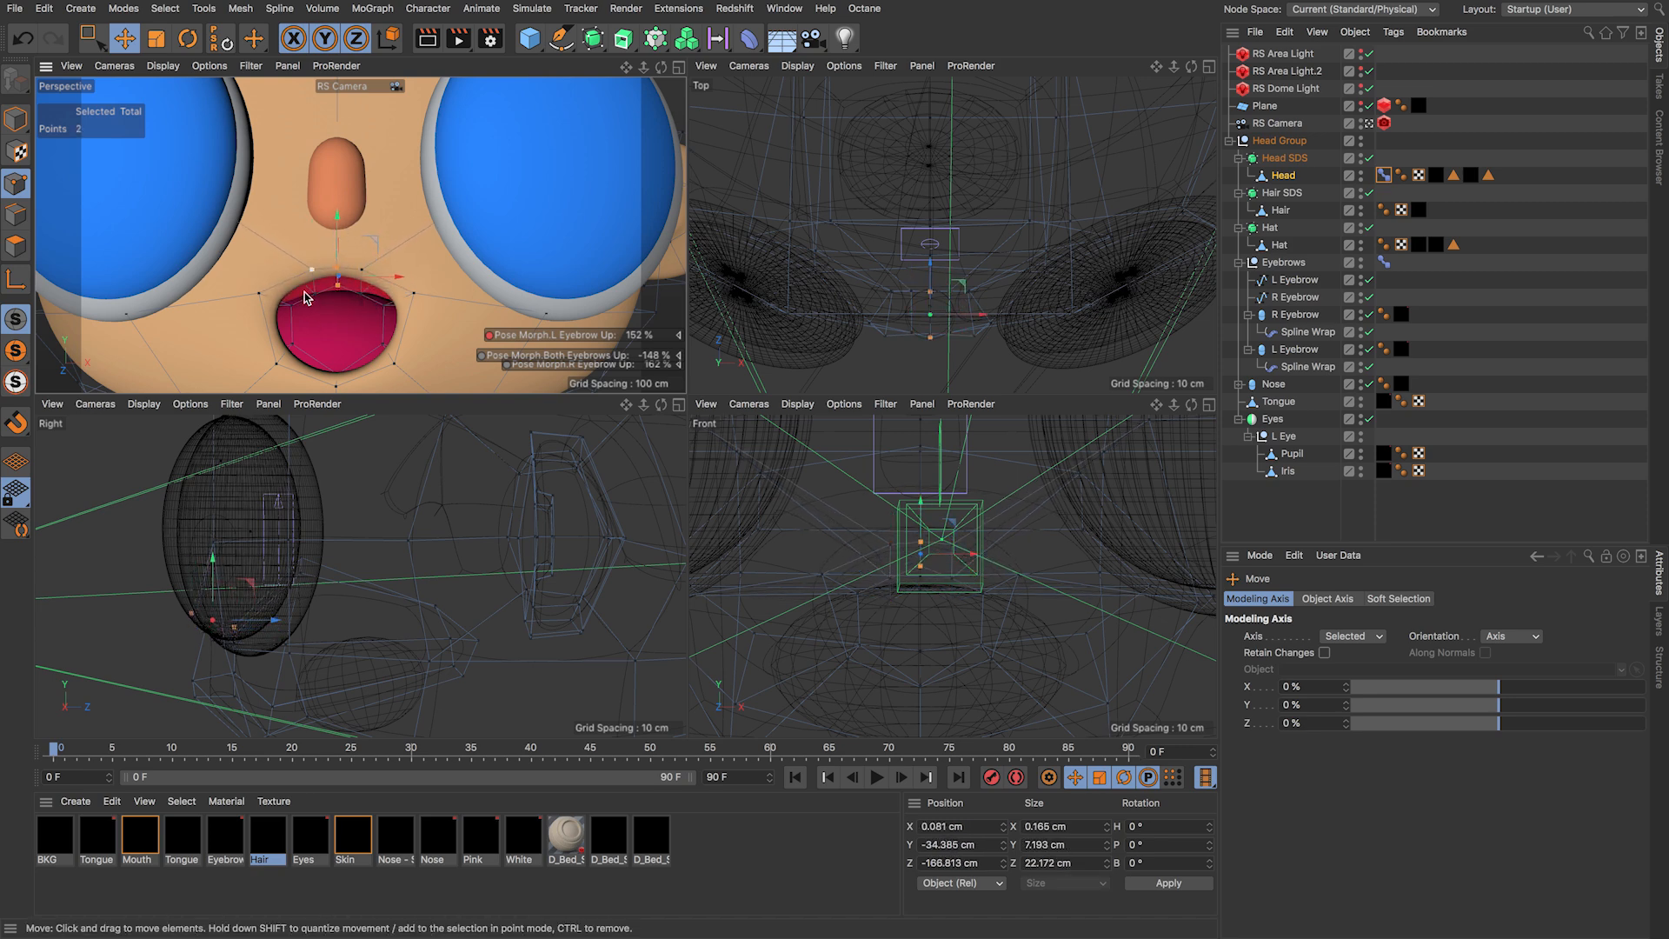
{"action": "left_click", "coordinate": [258, 292], "text": "shift"}
{"action": "left_click", "coordinate": [414, 293], "text": "shift"}
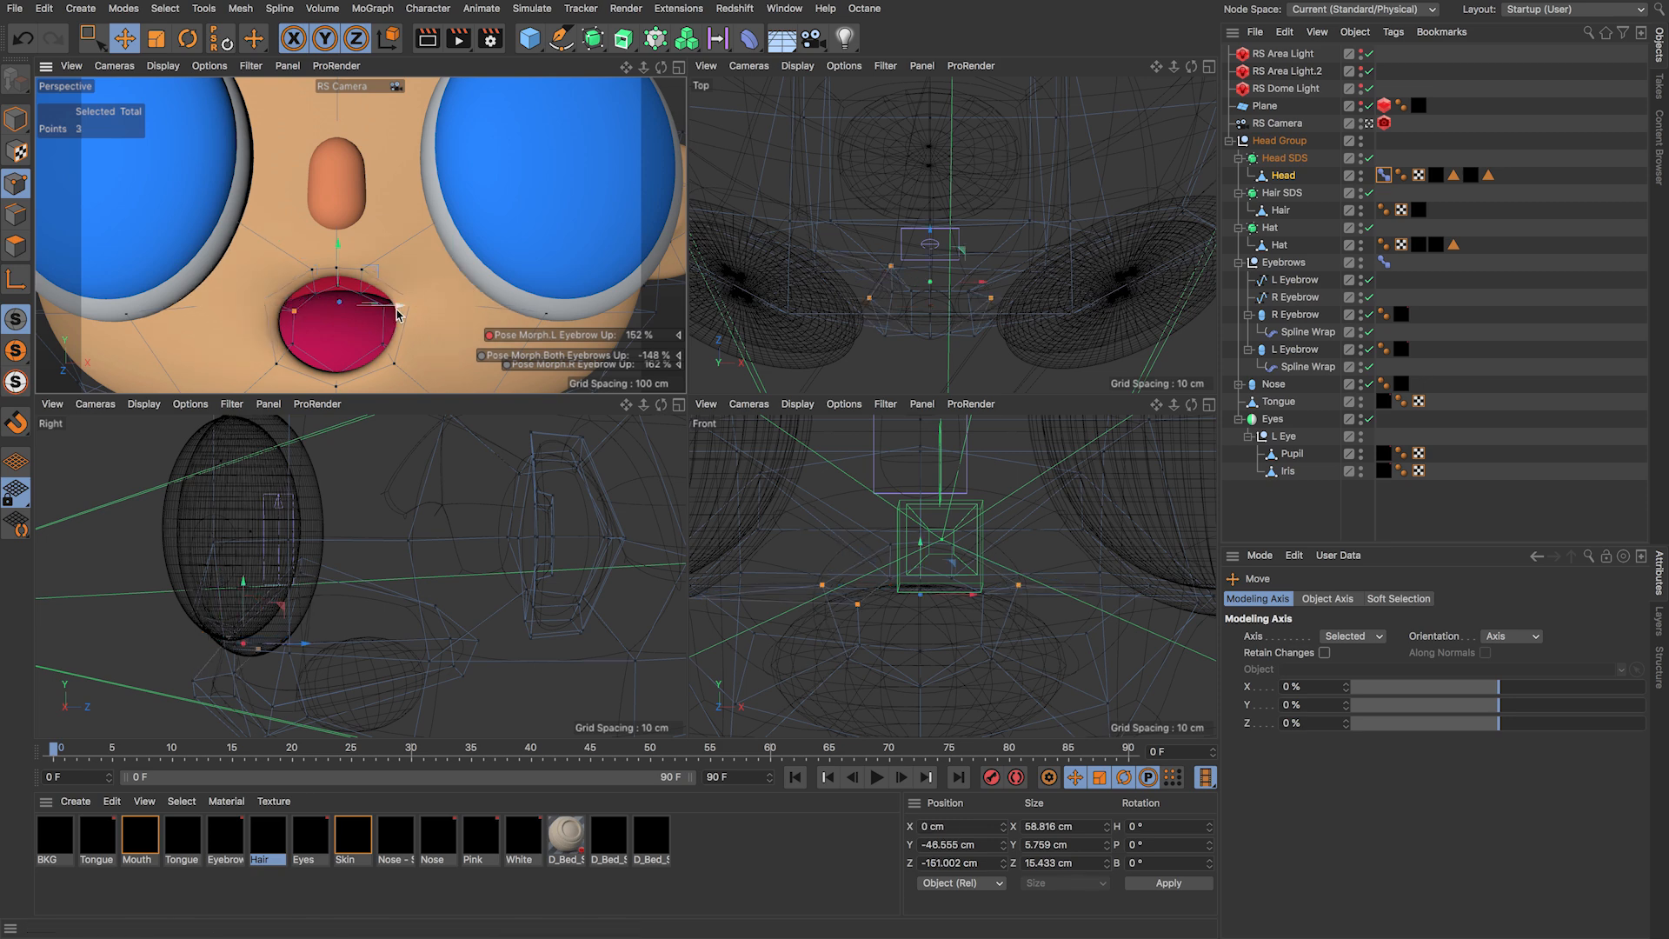
{"action": "key", "text": "t"}
{"action": "left_click_drag", "start_coordinate": [382, 323], "coordinate": [373, 306]}
Step: Loop-select the points of the inner and outer mouth rings, narrow them horizontally and adjust their depth and height
{"action": "scroll", "coordinate": [373, 307], "scroll_direction": "down", "scroll_amount": 8}
{"action": "scroll", "coordinate": [373, 307], "scroll_direction": "up", "scroll_amount": 4}
{"action": "key", "text": "u"}
{"action": "key", "text": "l"}
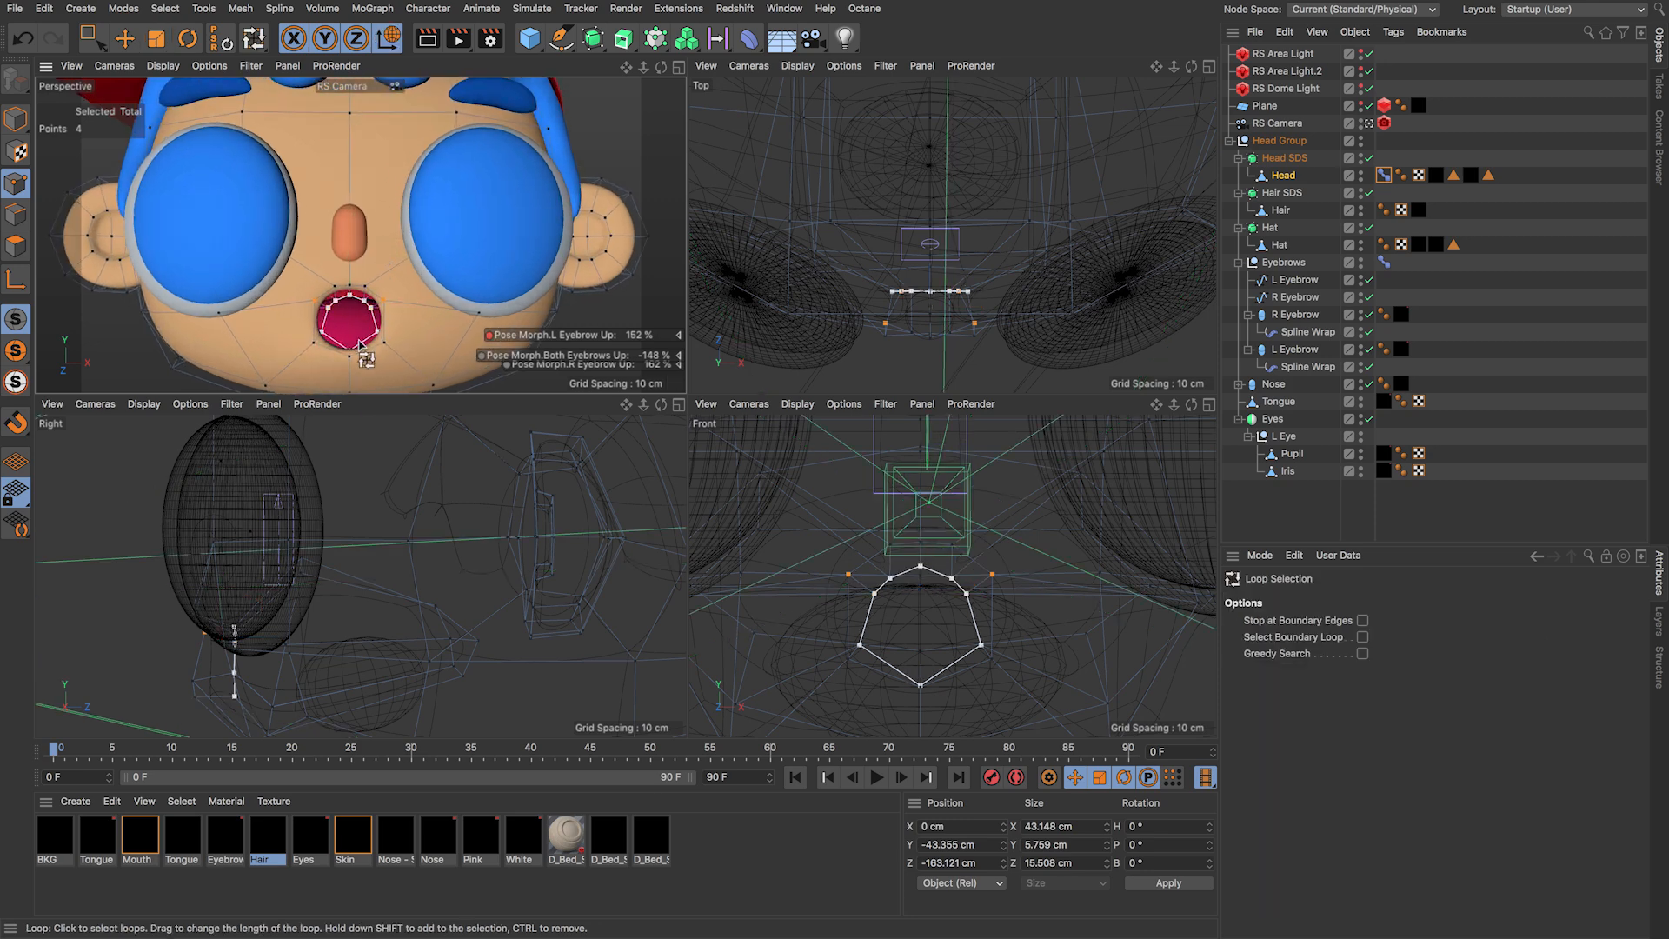
{"action": "left_click", "coordinate": [369, 346], "text": "shift"}
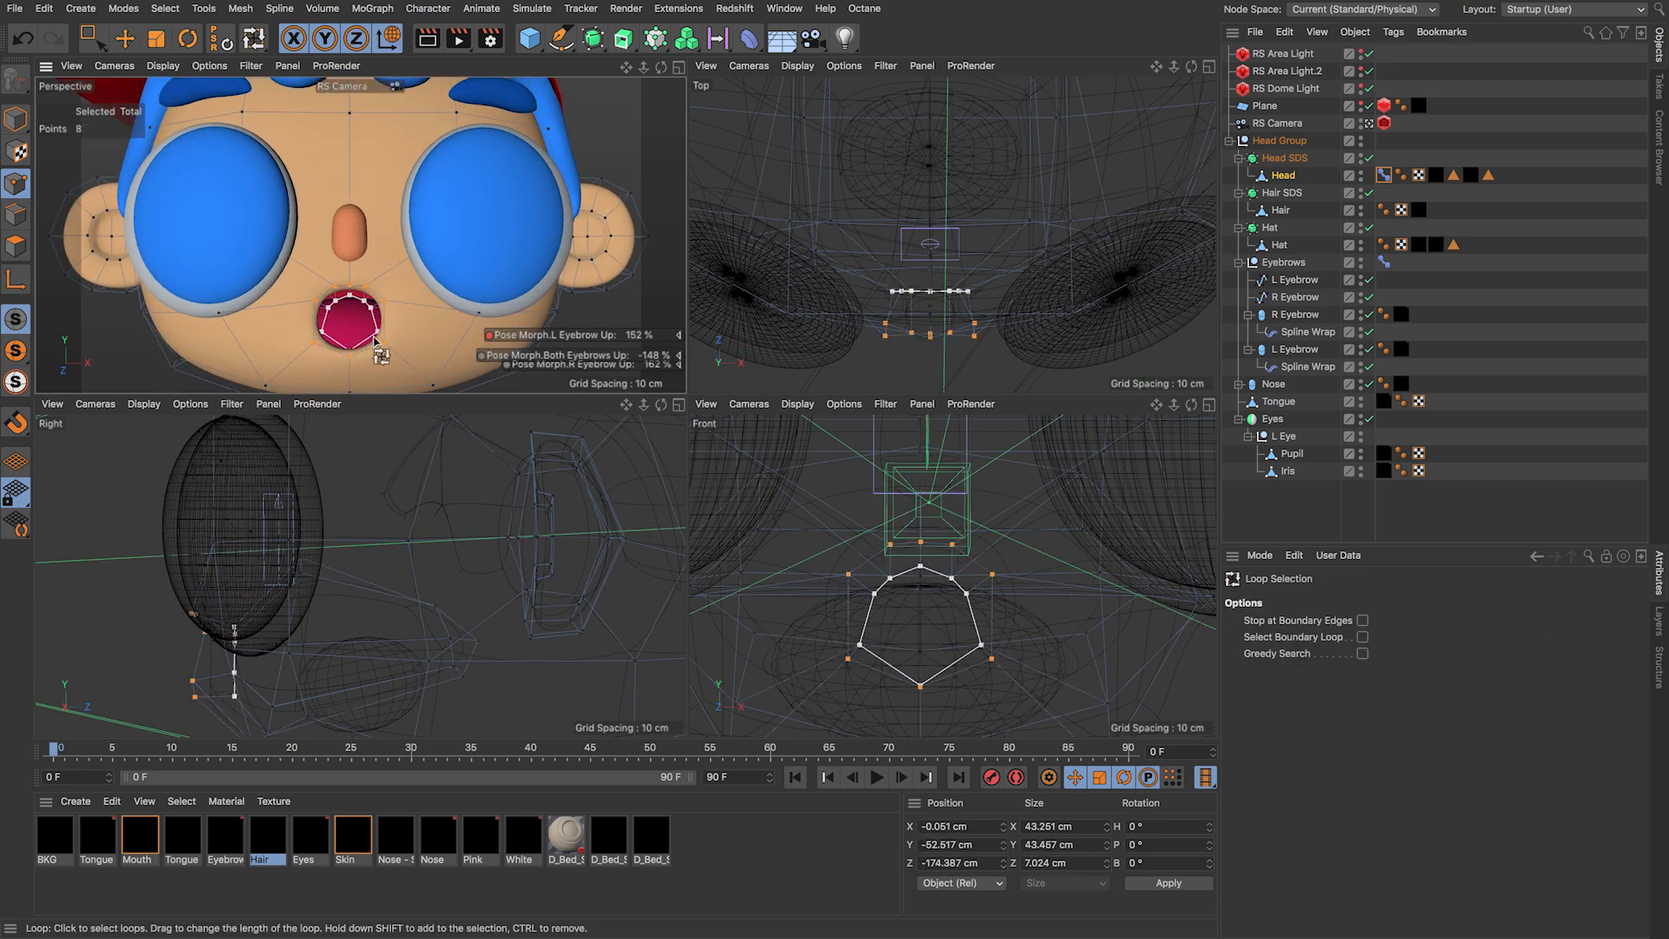
{"action": "left_click", "coordinate": [378, 337], "text": "shift"}
{"action": "scroll", "coordinate": [396, 326], "scroll_direction": "up", "scroll_amount": 4}
{"action": "key", "text": "t"}
{"action": "left_click_drag", "start_coordinate": [372, 322], "coordinate": [325, 322]}
{"action": "key", "text": "t"}
{"action": "left_click_drag", "start_coordinate": [276, 655], "coordinate": [290, 654]}
{"action": "left_click_drag", "start_coordinate": [343, 260], "coordinate": [342, 246]}
Step: Select the front points of the lips in the side view and shift them in depth
{"action": "key", "text": "0"}
{"action": "left_click_drag", "start_coordinate": [164, 651], "coordinate": [245, 669]}
{"action": "mouse_move", "coordinate": [242, 306]}
{"action": "left_mouse_down", "text": "alt"}
{"action": "mouse_move", "coordinate": [35, 302]}
{"action": "mouse_move", "coordinate": [522, 231]}
{"action": "mouse_move", "coordinate": [271, 306]}
{"action": "left_mouse_up", "text": "alt"}
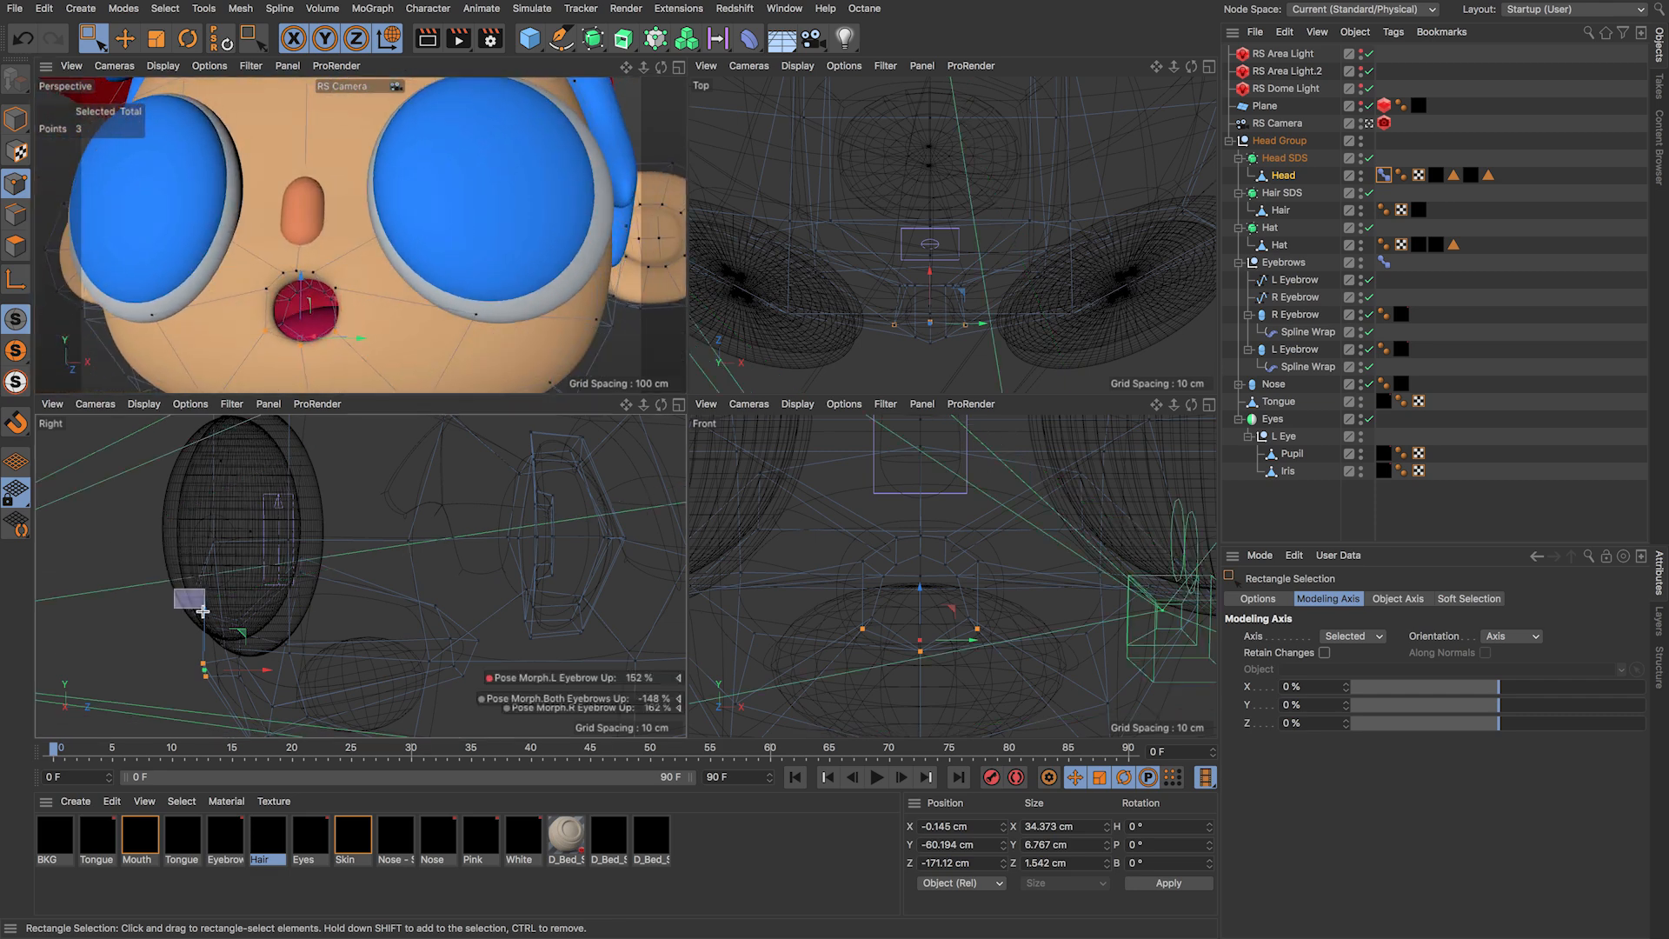
{"action": "key", "text": "e"}
{"action": "mouse_move", "coordinate": [230, 614]}
{"action": "left_mouse_down"}
{"action": "mouse_move", "coordinate": [253, 614]}
{"action": "mouse_move", "coordinate": [238, 616]}
{"action": "left_mouse_up"}
Step: Scale the upper lip's two outer side points to about 19.4 cm apart and adjust the upper lip's height
{"action": "scroll", "coordinate": [345, 295], "scroll_direction": "up", "scroll_amount": 5}
{"action": "scroll", "coordinate": [346, 291], "scroll_direction": "up", "scroll_amount": 1}
{"action": "left_click_drag", "start_coordinate": [345, 292], "coordinate": [387, 289], "text": "alt"}
{"action": "left_click", "coordinate": [299, 264]}
{"action": "left_click", "coordinate": [348, 263], "text": "shift"}
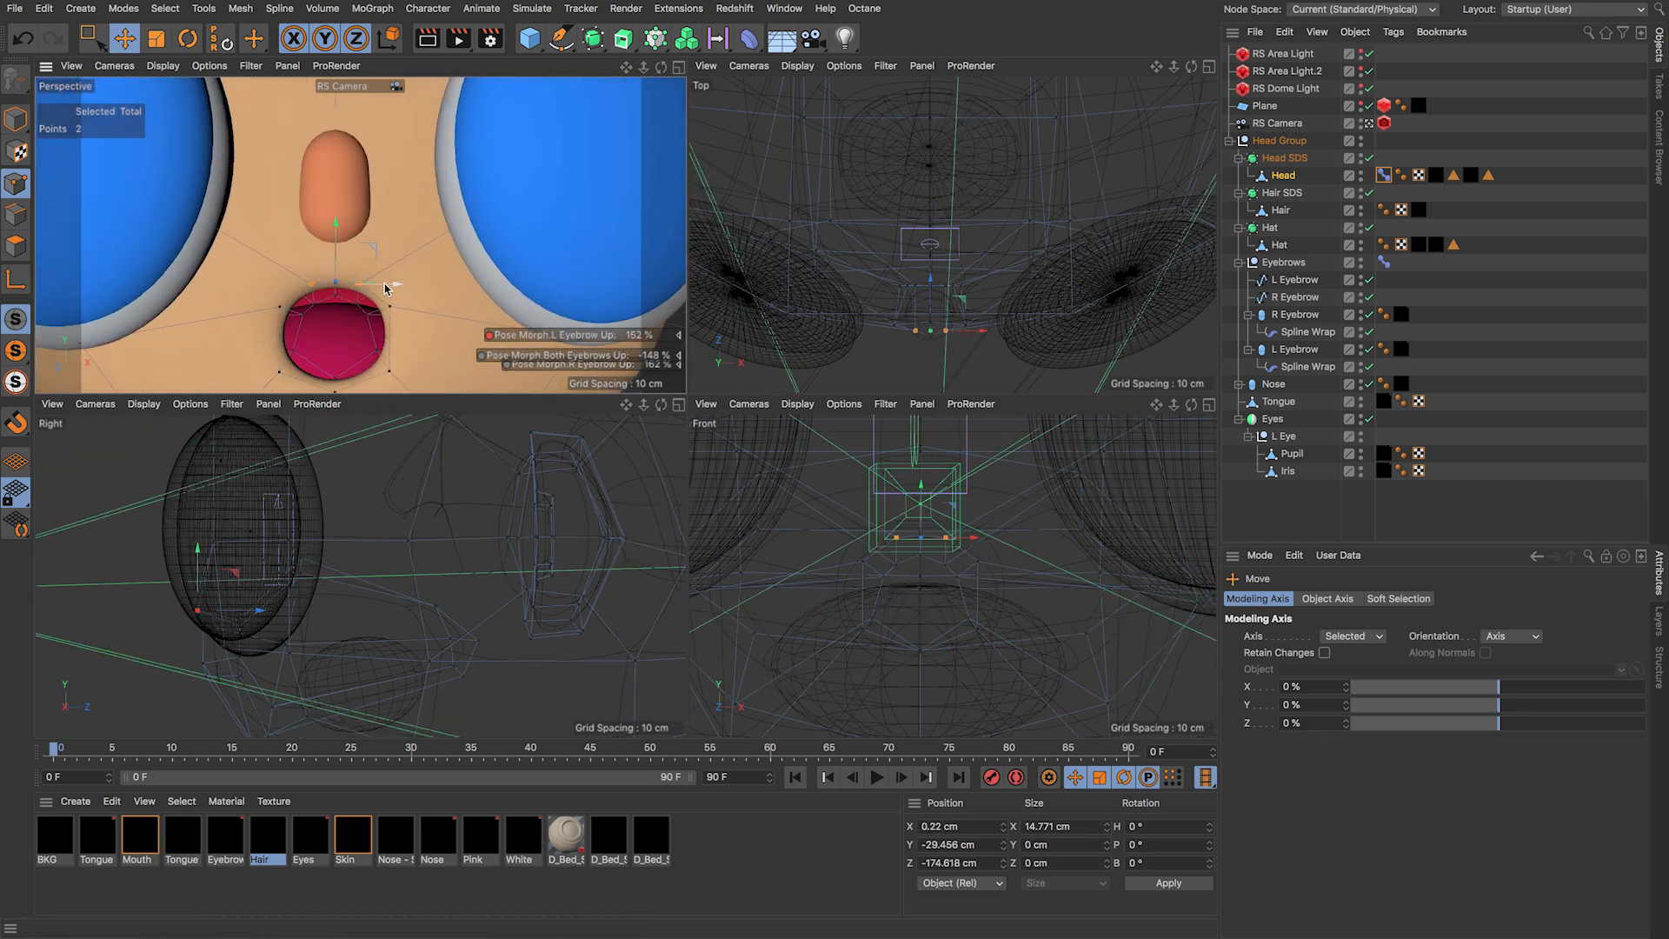
{"action": "key", "text": "t"}
{"action": "key", "text": "ctrl+z"}
{"action": "key", "text": "e"}
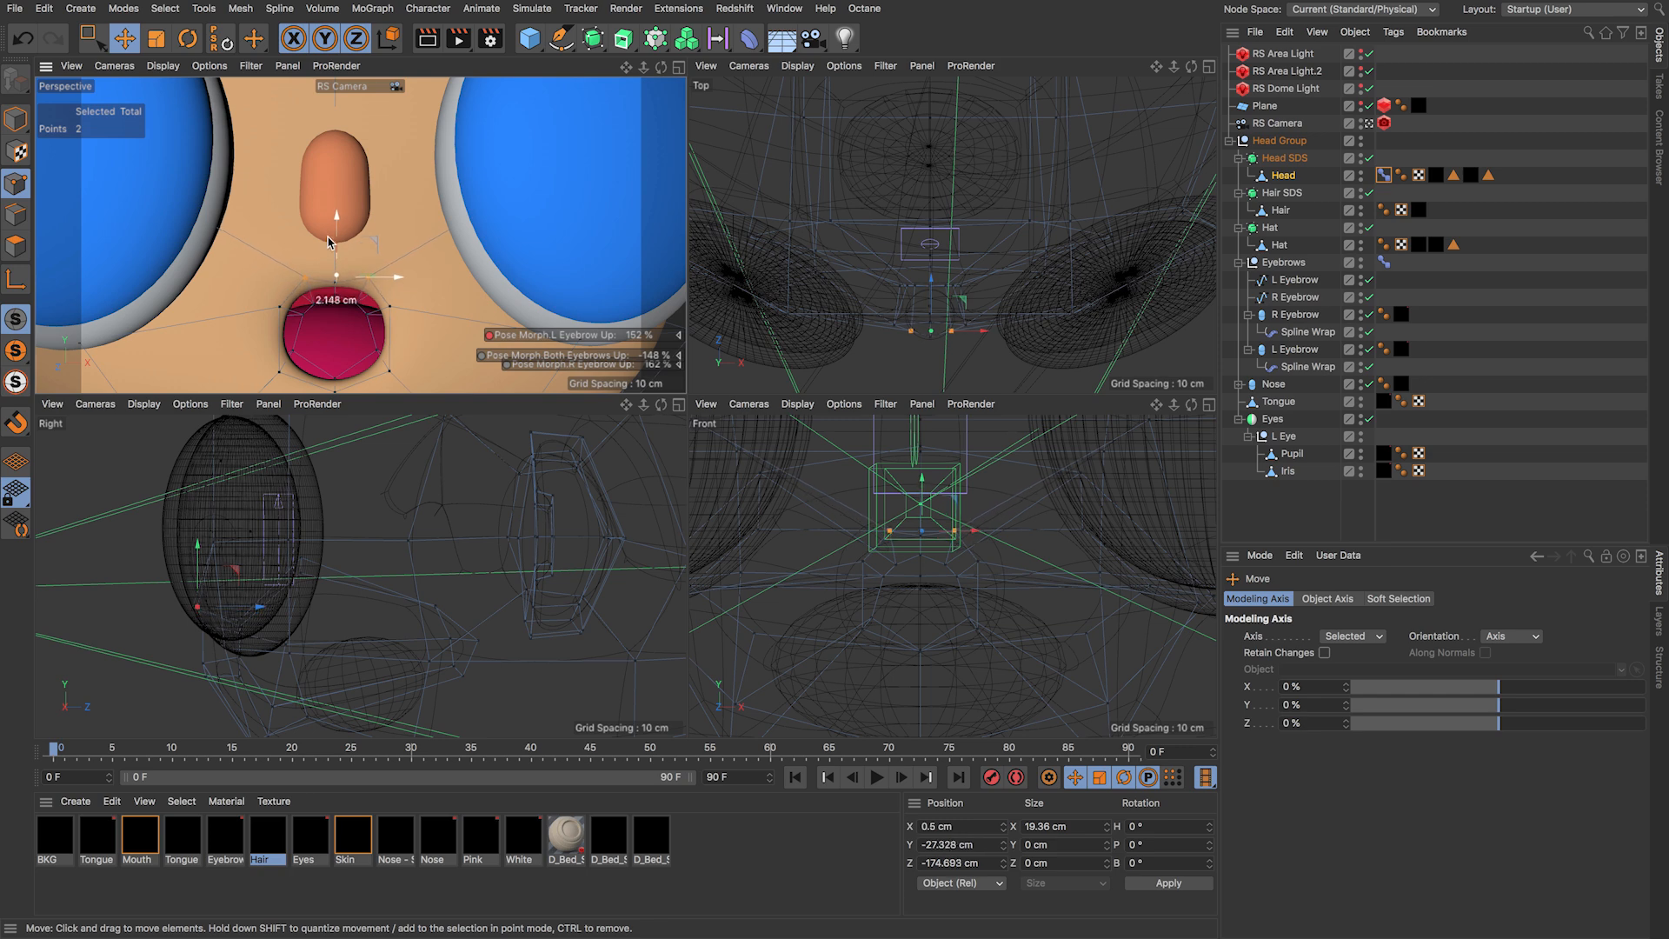
{"action": "mouse_move", "coordinate": [335, 253]}
{"action": "left_mouse_down"}
{"action": "mouse_move", "coordinate": [335, 281]}
{"action": "mouse_move", "coordinate": [335, 236]}
{"action": "mouse_move", "coordinate": [331, 287]}
{"action": "mouse_move", "coordinate": [324, 271]}
{"action": "left_mouse_up"}
{"action": "left_click", "coordinate": [335, 284]}
{"action": "left_click", "coordinate": [336, 281]}
Step: Scale the lower lip's two outer side points to about 36.5 cm apart and raise them
{"action": "left_click", "coordinate": [260, 331]}
{"action": "left_click", "coordinate": [370, 331], "text": "shift"}
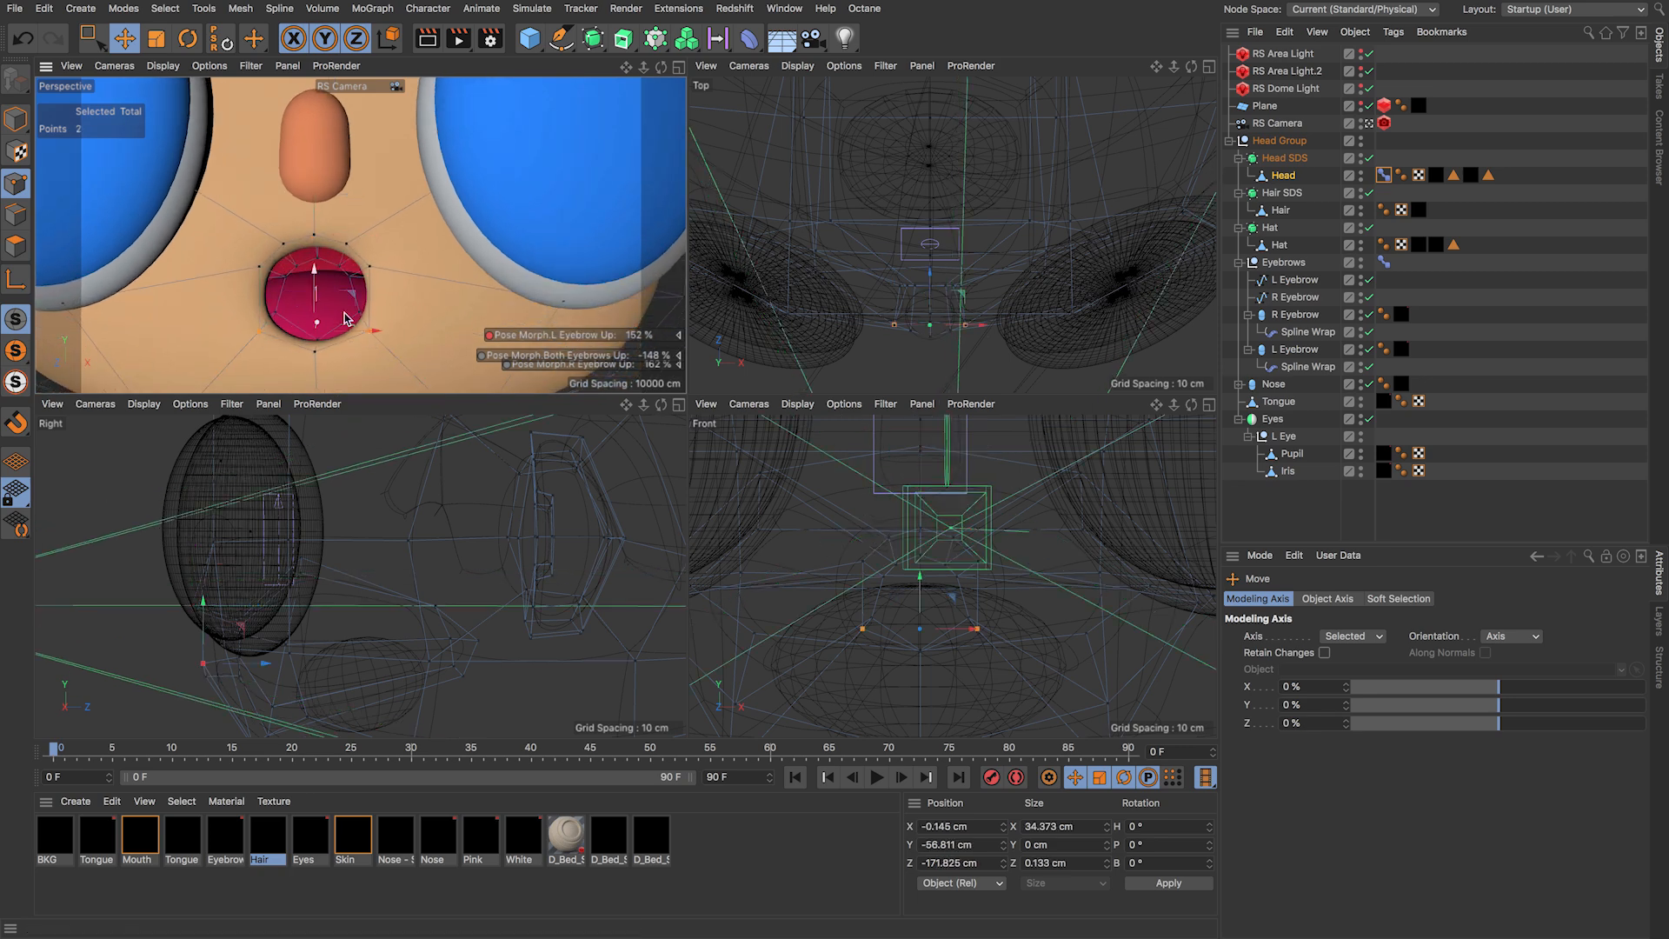
{"action": "left_click", "coordinate": [315, 351]}
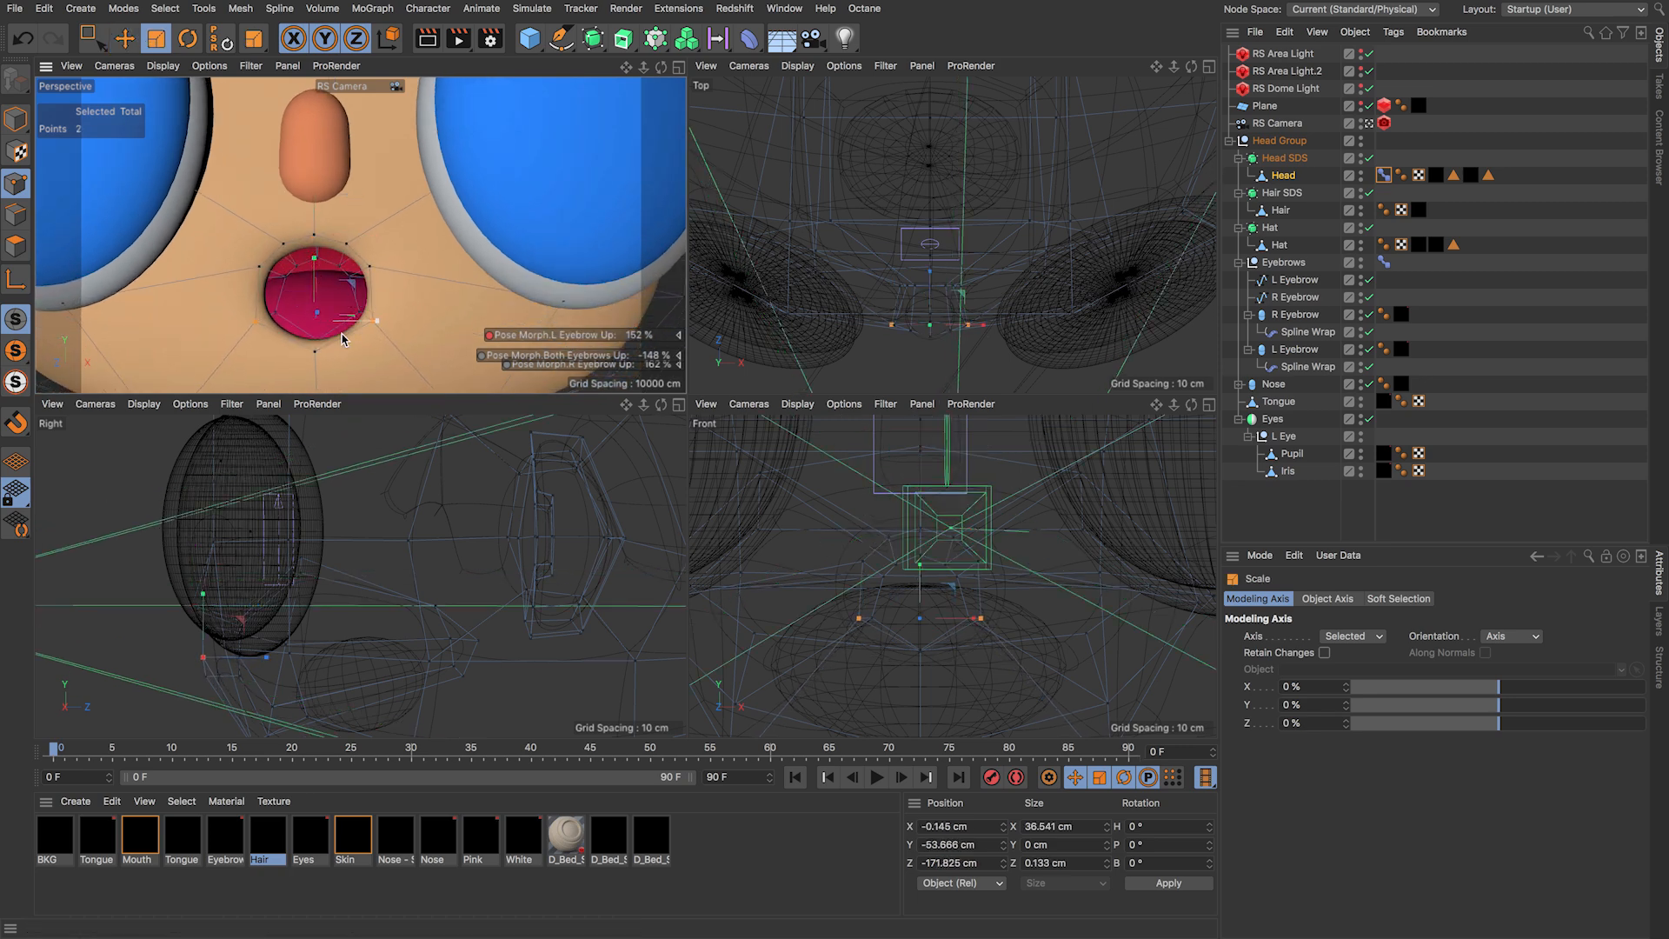
{"action": "left_click_drag", "start_coordinate": [311, 317], "coordinate": [335, 291]}
Step: Switch the Head to Model mode and open its Pose Morph tag
{"action": "left_click", "coordinate": [15, 120]}
{"action": "scroll", "coordinate": [313, 286], "scroll_direction": "down", "scroll_amount": 5}
{"action": "middle_click_drag", "start_coordinate": [356, 317], "coordinate": [389, 333], "text": "alt"}
{"action": "left_click_drag", "start_coordinate": [383, 327], "coordinate": [379, 330], "text": "alt"}
{"action": "left_click", "coordinate": [378, 329]}
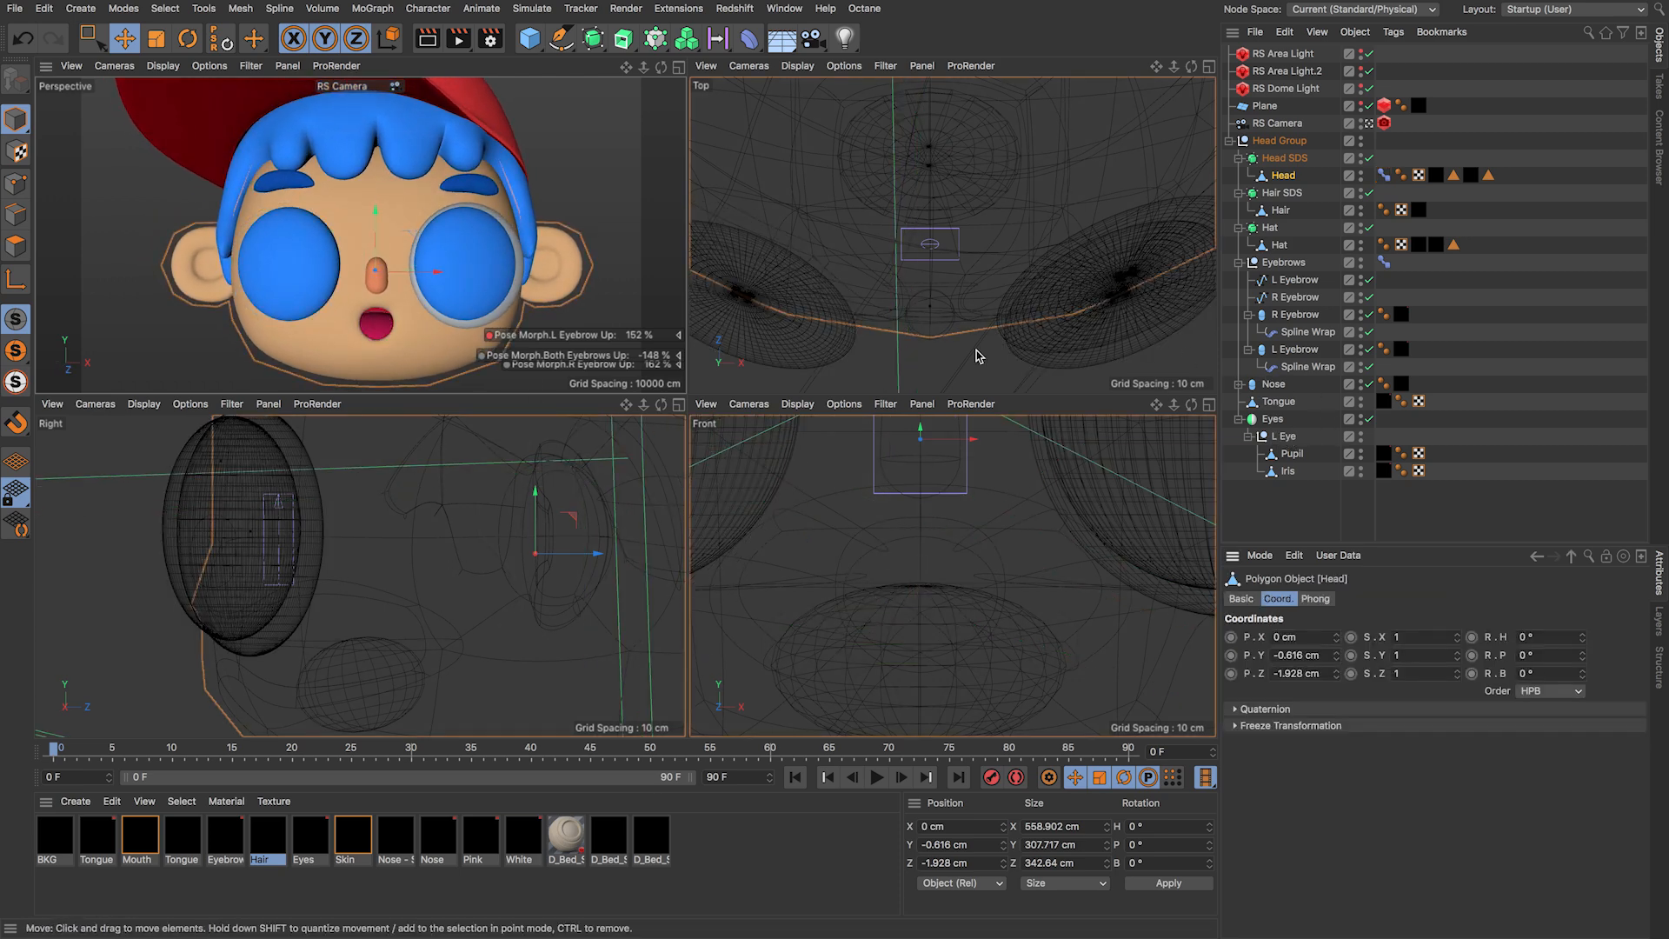
{"action": "scroll", "coordinate": [378, 323], "scroll_direction": "up", "scroll_amount": 3}
{"action": "left_click", "coordinate": [1384, 175]}
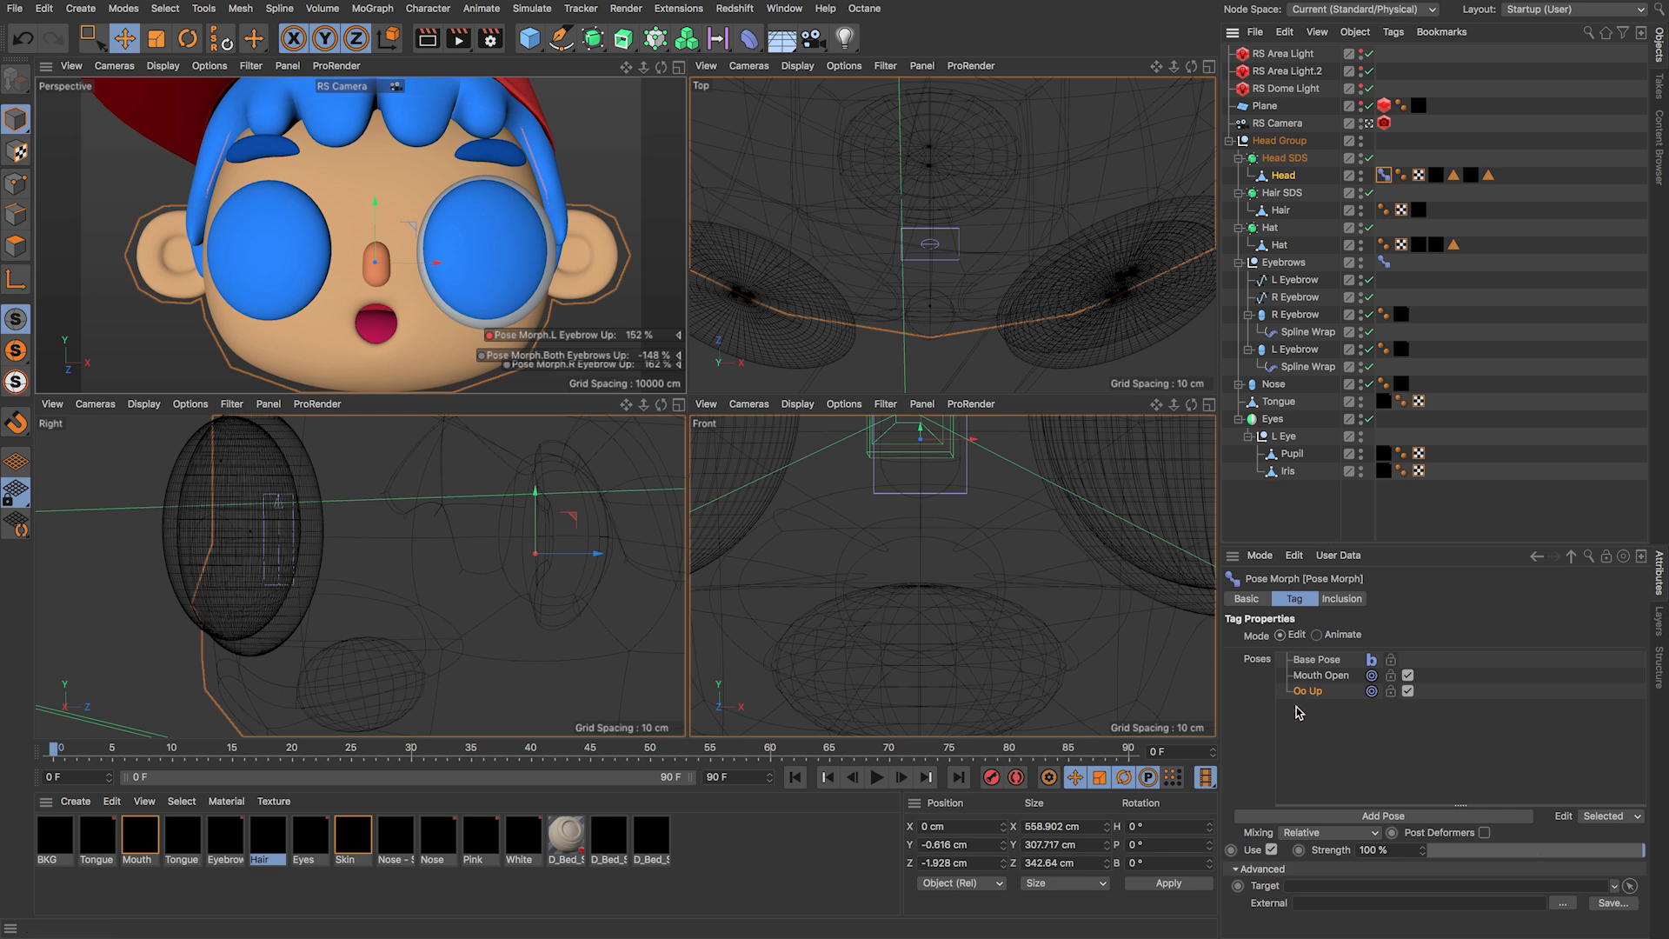
Step: Paste a duplicate of the Oo Up pose and rename it U Down
{"action": "left_click", "coordinate": [1307, 679]}
{"action": "left_click", "coordinate": [1304, 691]}
{"action": "left_click", "coordinate": [1307, 679]}
{"action": "left_click", "coordinate": [1301, 690]}
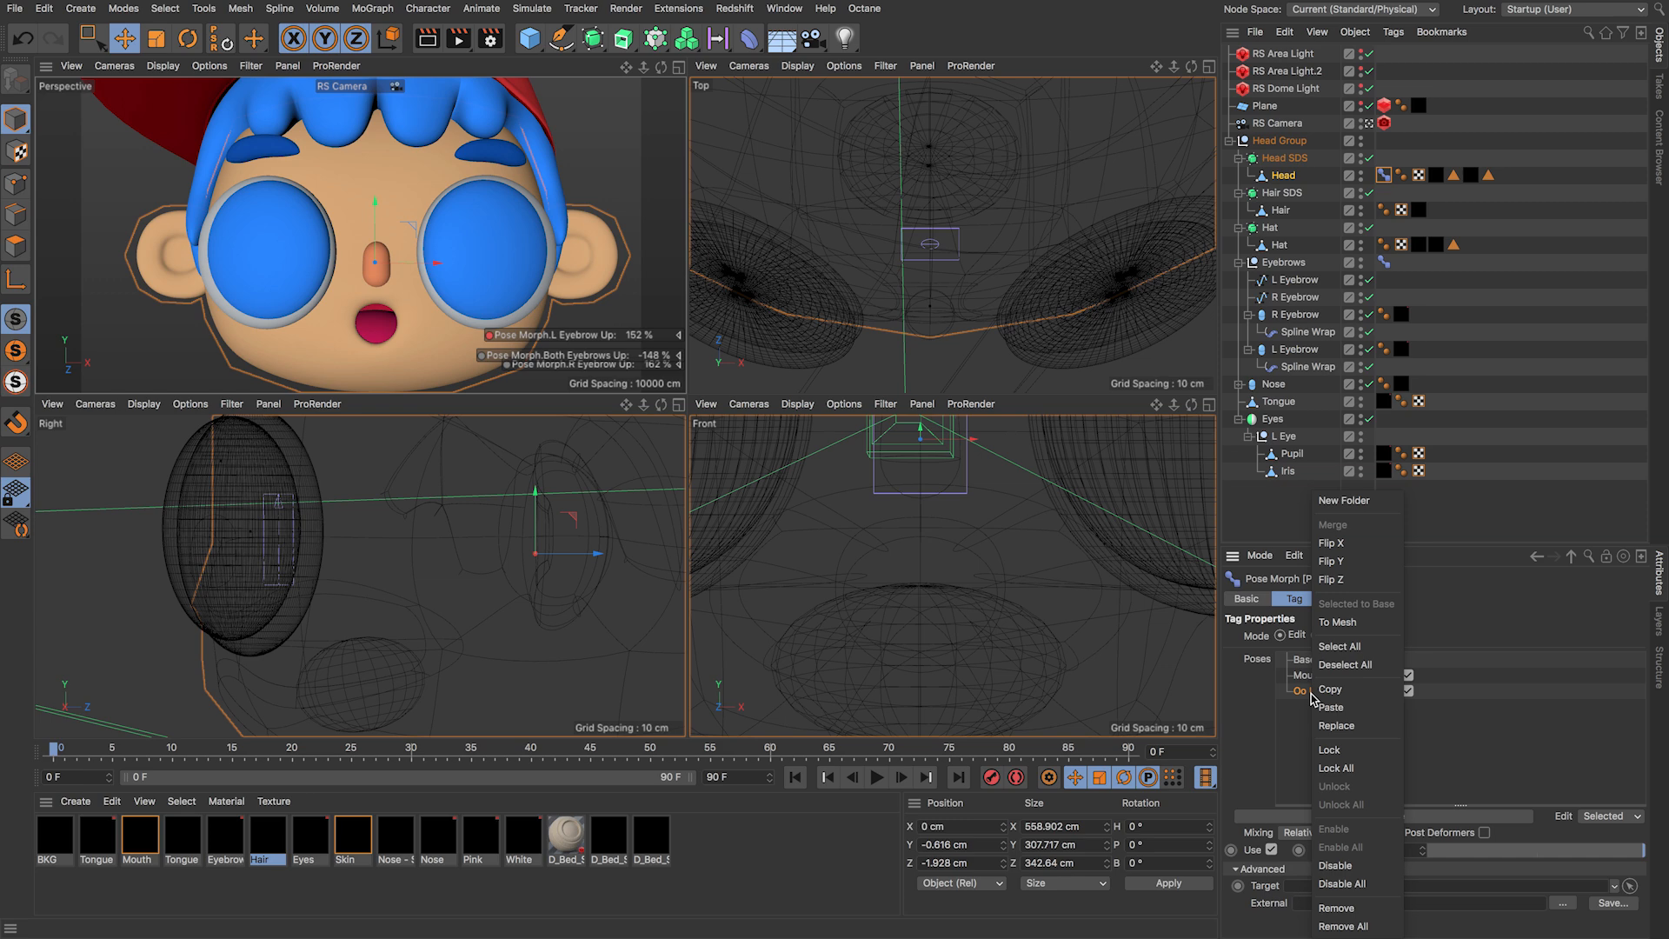
{"action": "right_click", "coordinate": [1309, 696]}
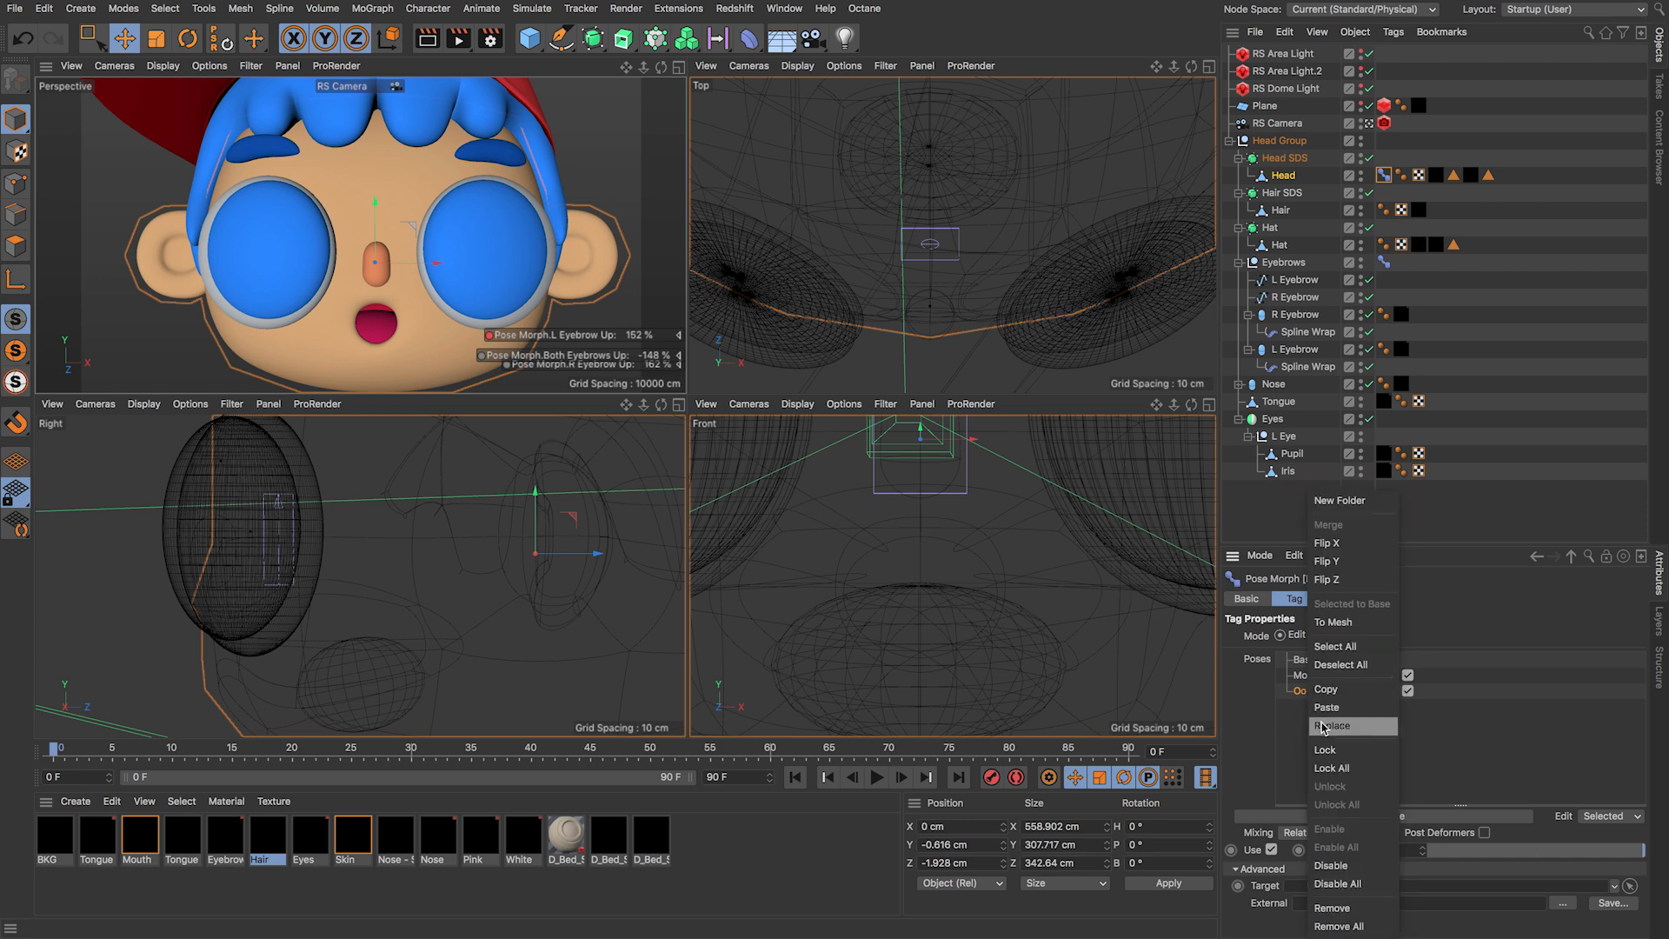
{"action": "left_click", "coordinate": [1336, 711]}
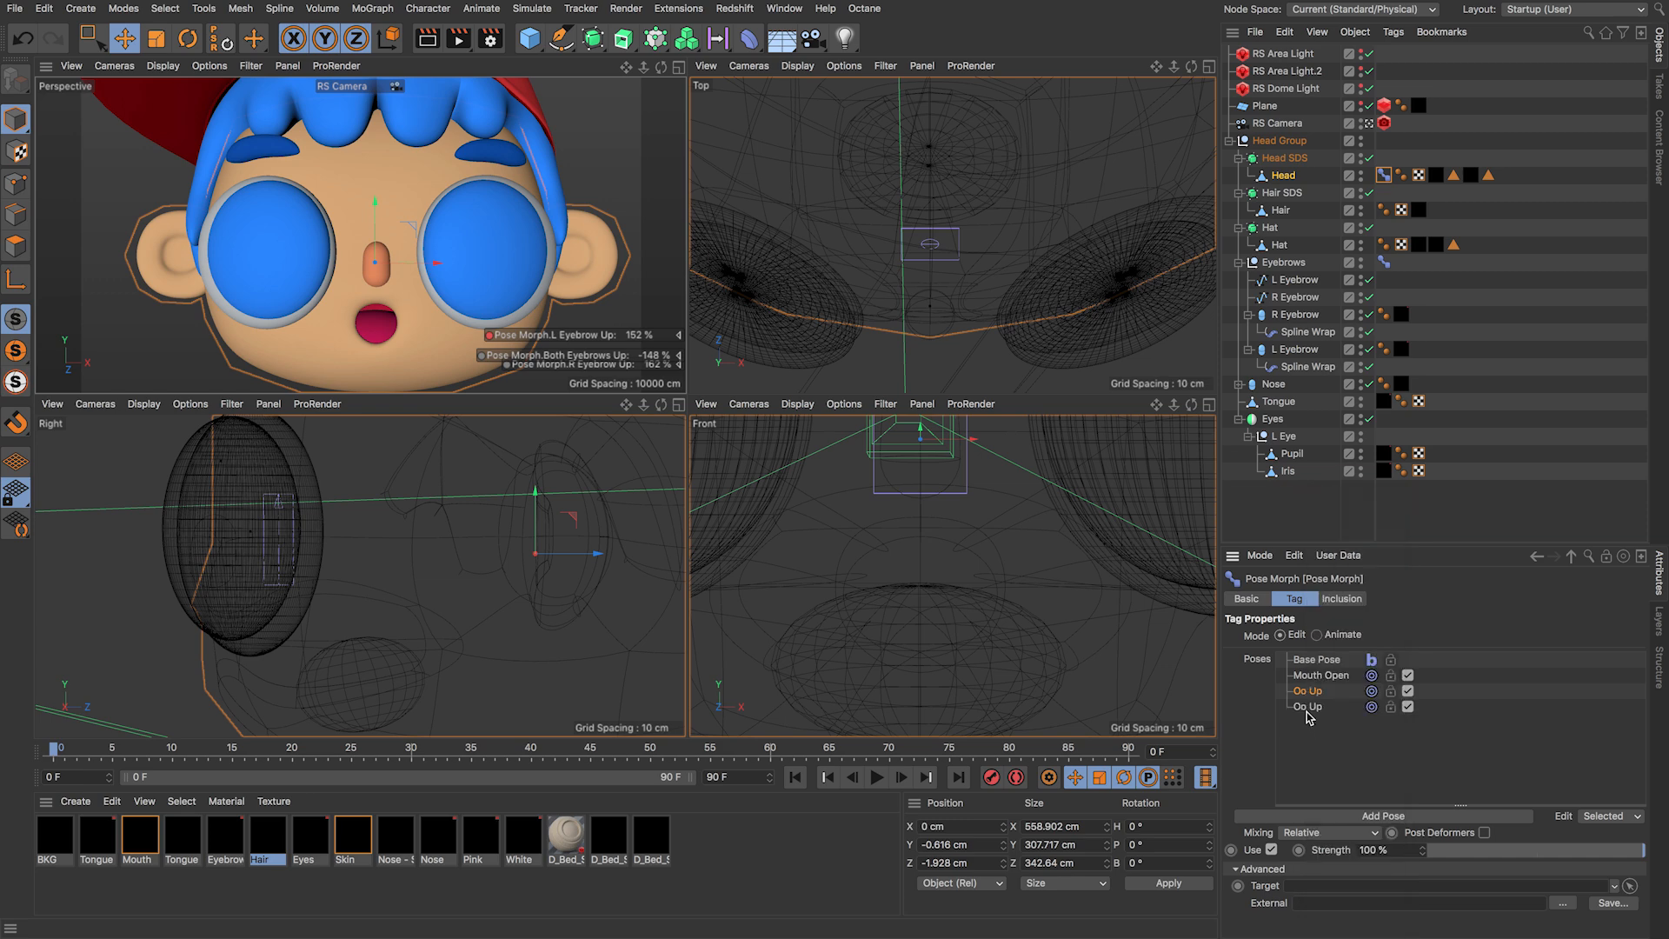
{"action": "double_click", "coordinate": [1318, 711]}
{"action": "key", "text": "Return"}
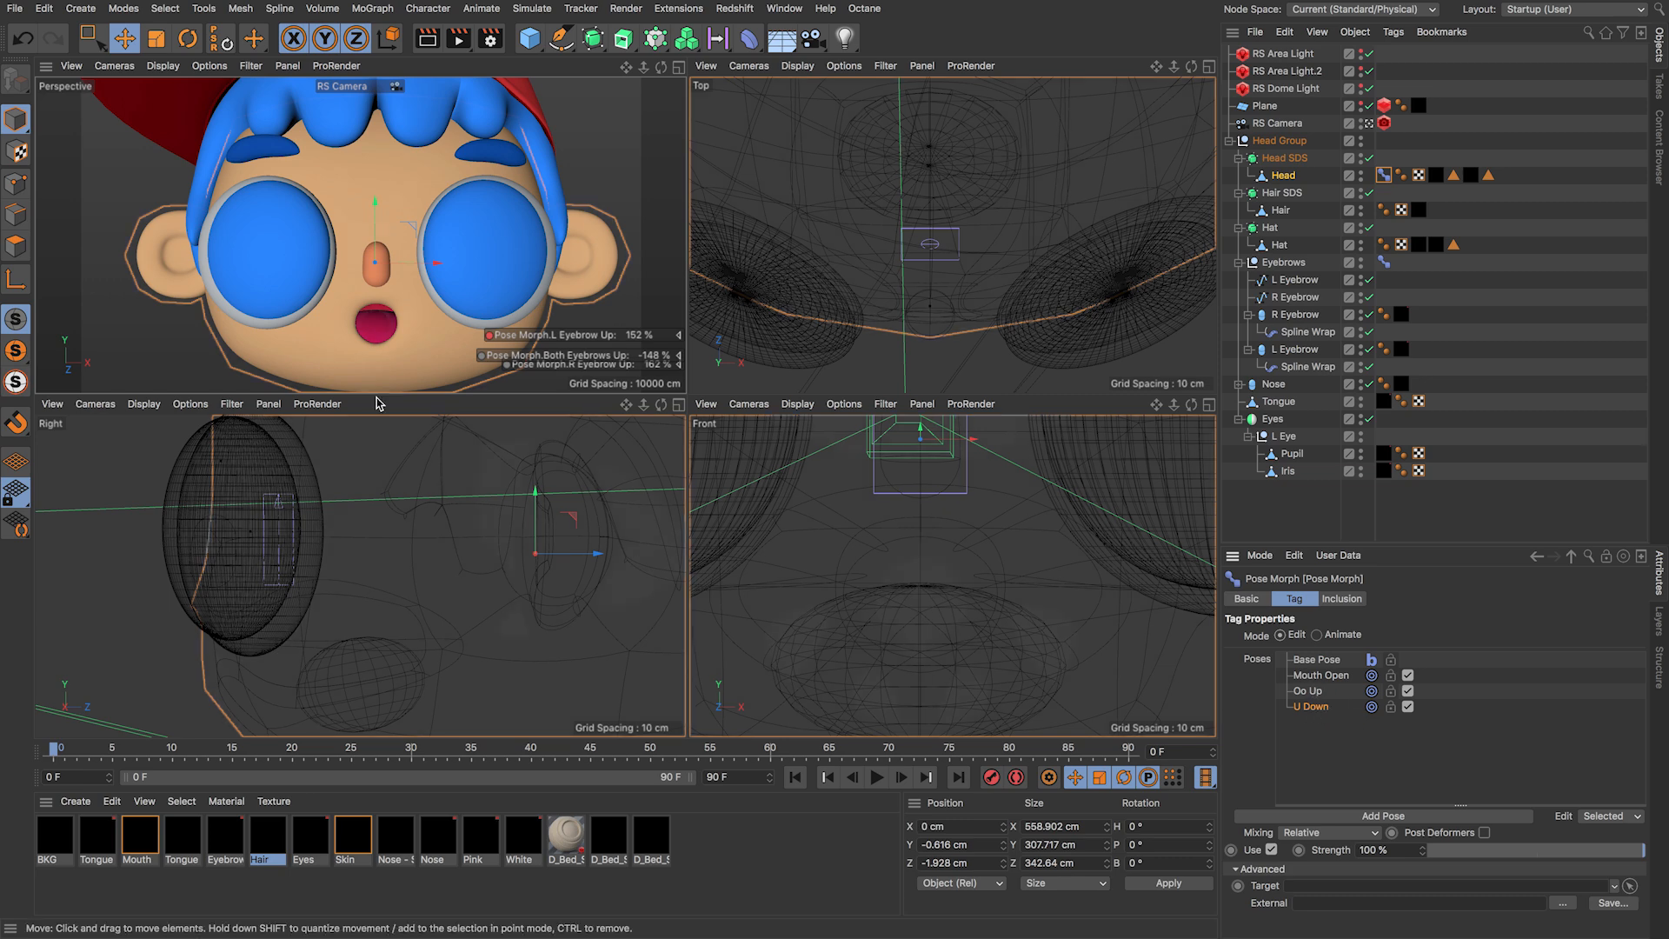
Step: Switch the Head to point mode, select both lip loops of the mouth and adjust their vertical shape
{"action": "left_click", "coordinate": [15, 186]}
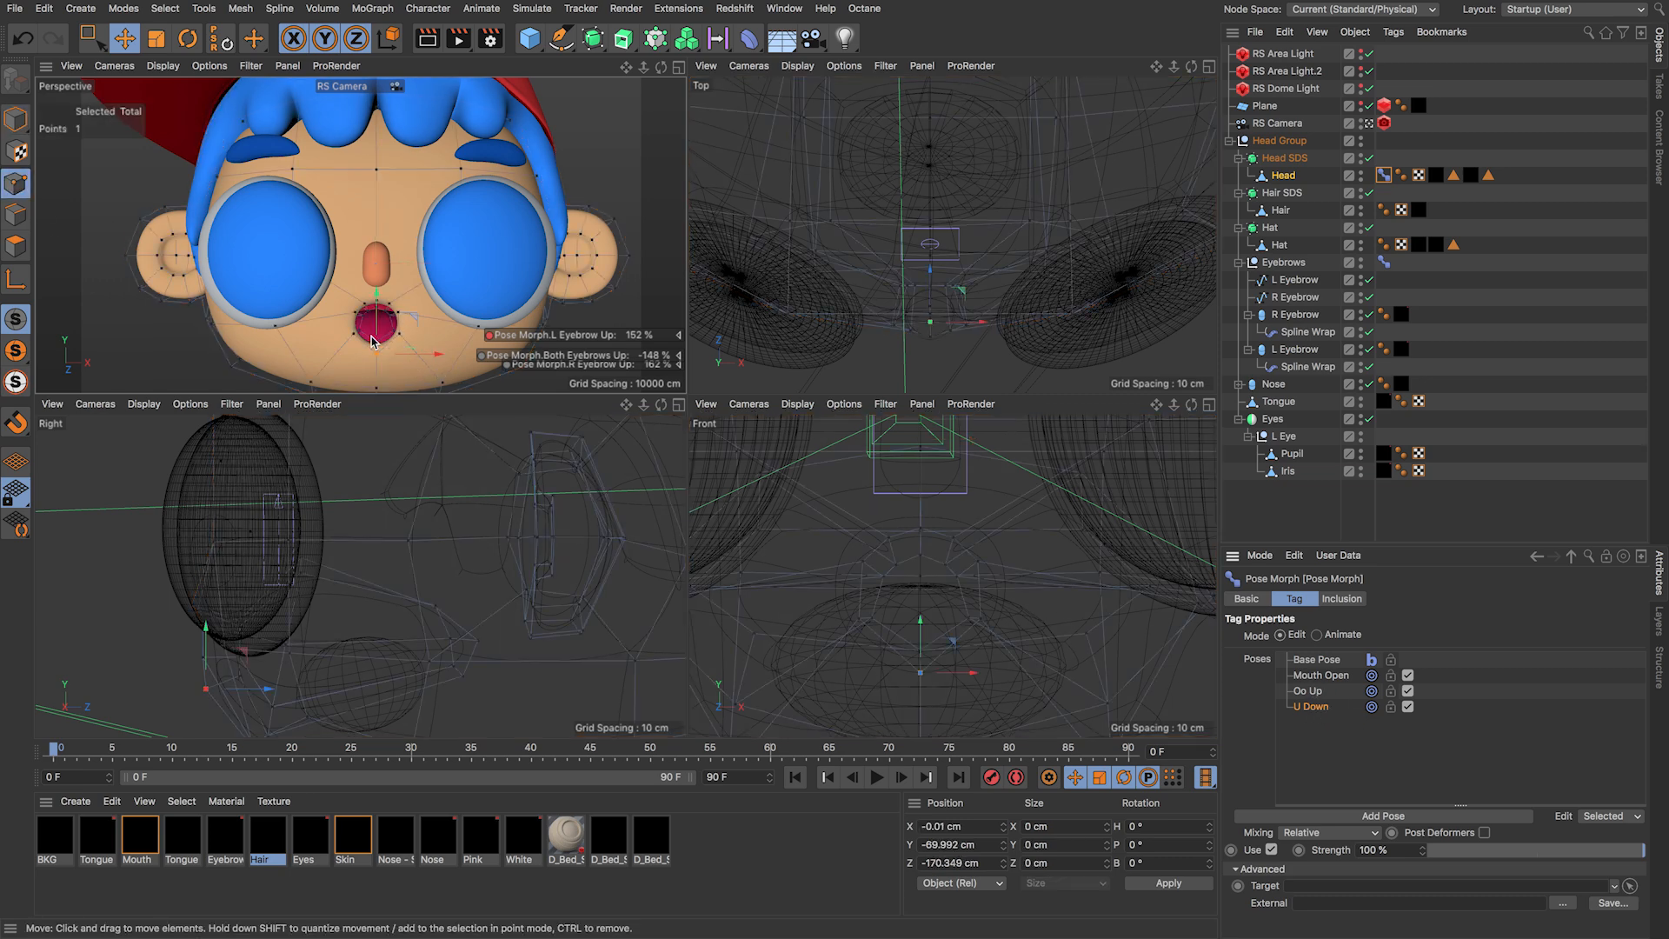
{"action": "key", "text": "u"}
{"action": "key", "text": "l"}
{"action": "scroll", "coordinate": [383, 344], "scroll_direction": "up", "scroll_amount": 5}
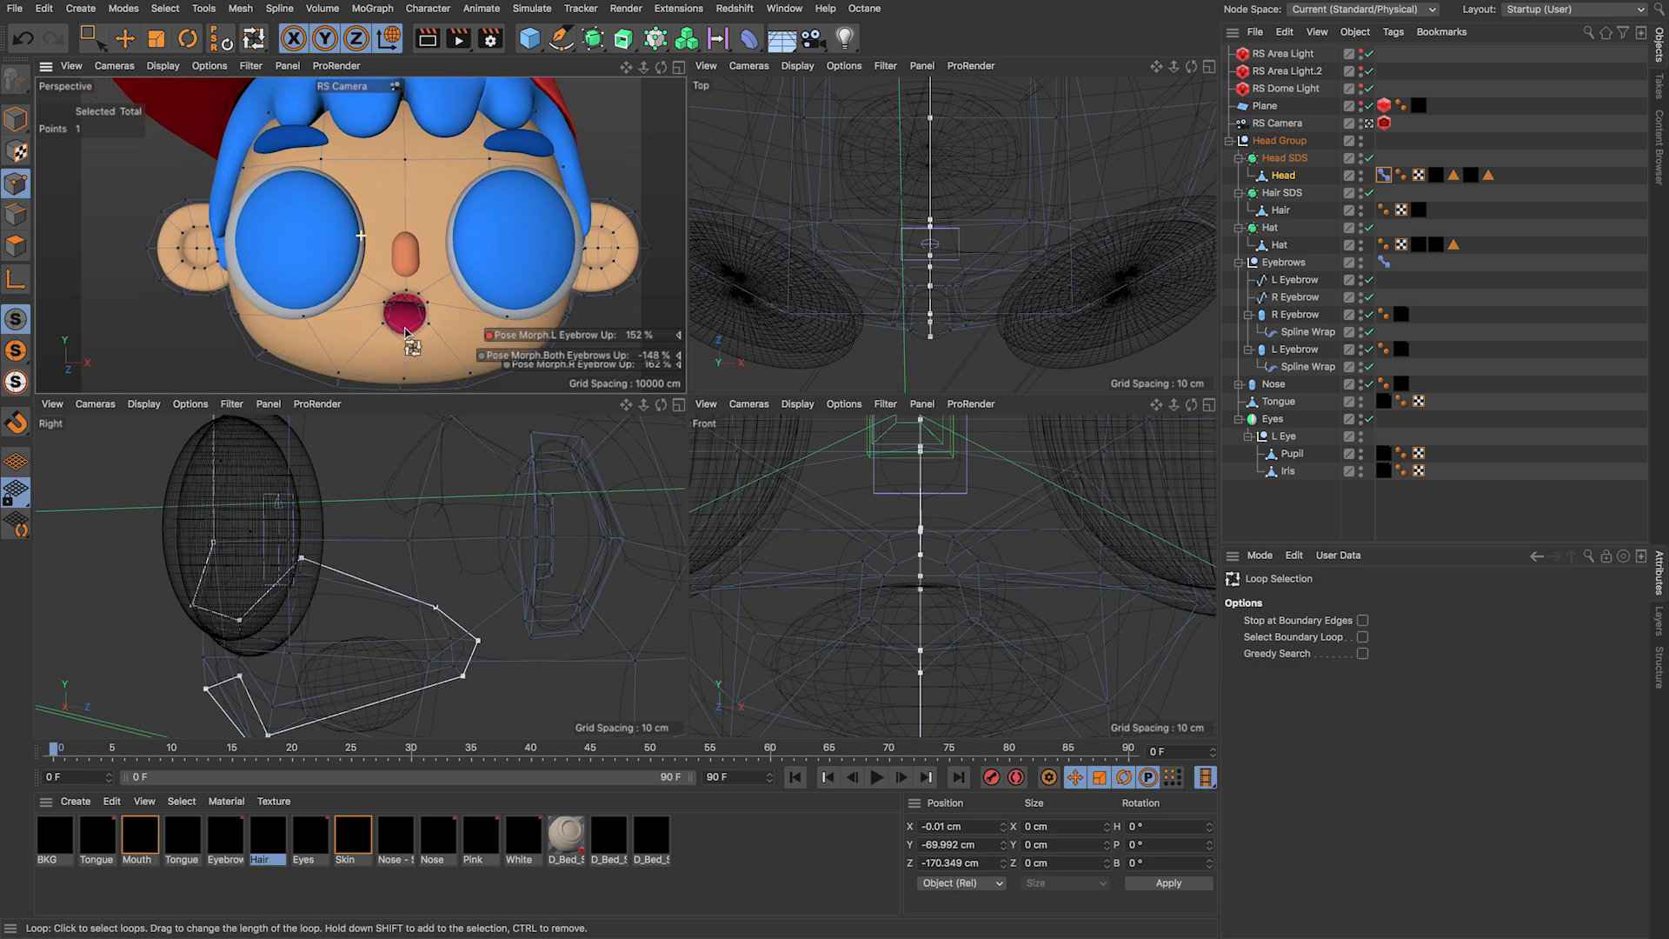
{"action": "left_click", "coordinate": [403, 329]}
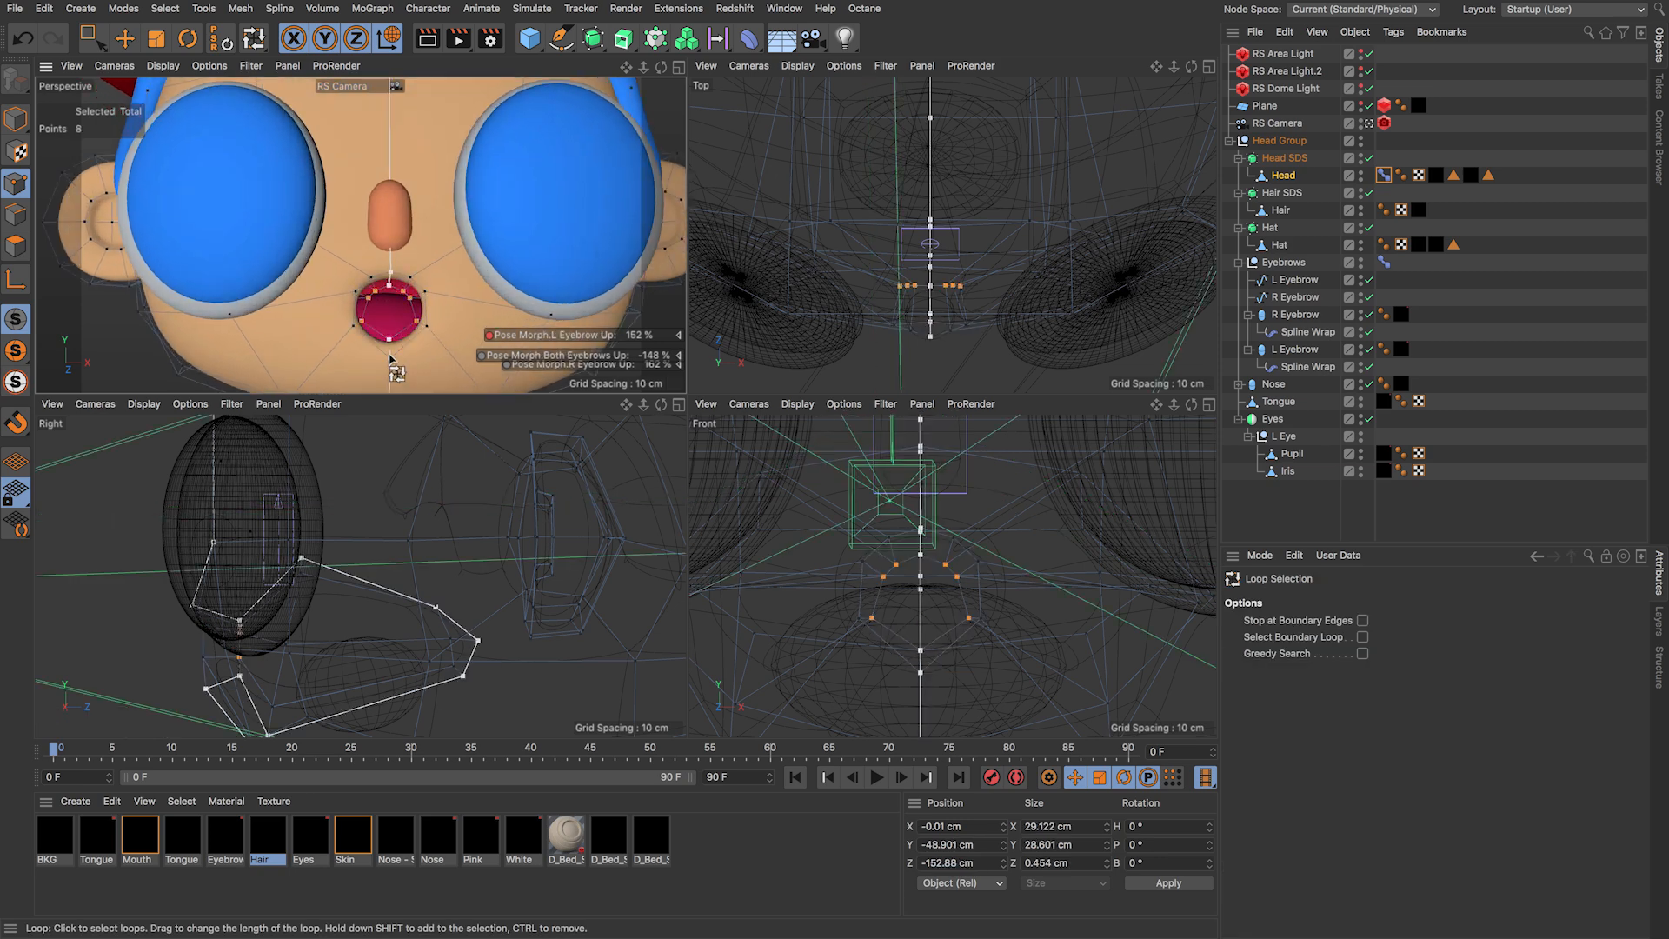
{"action": "left_click", "coordinate": [393, 359], "text": "shift"}
{"action": "key", "text": "t"}
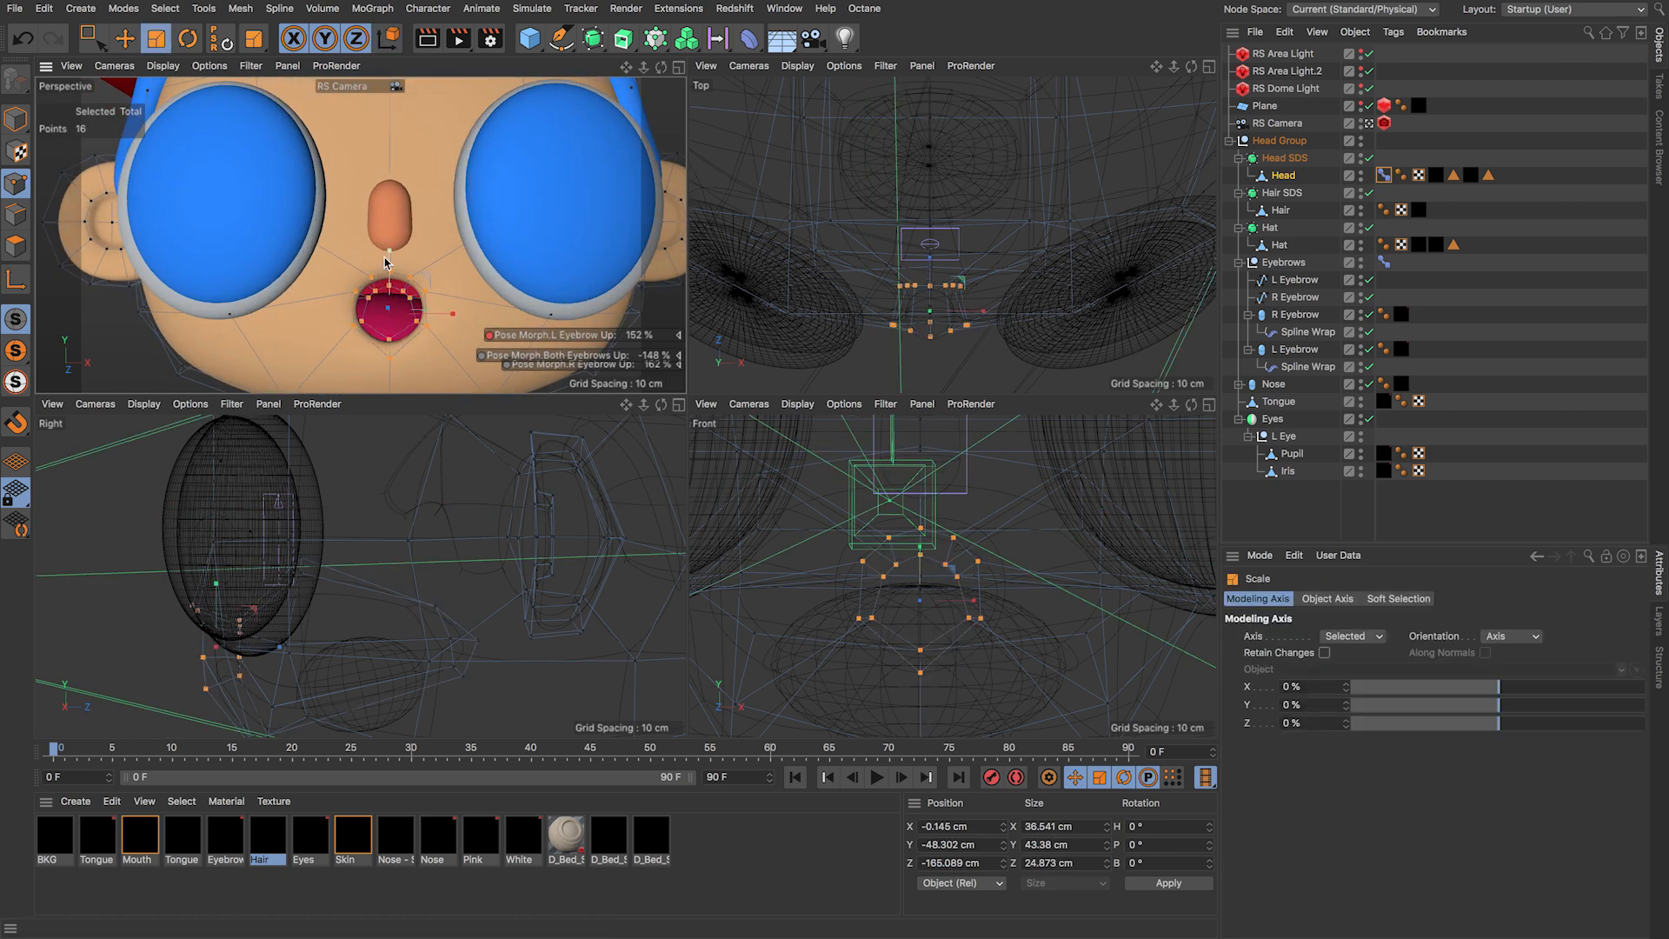
{"action": "left_click_drag", "start_coordinate": [390, 252], "coordinate": [396, 298]}
Step: Reposition the lower lip's front centre point in the side view and scale the lower lip's two outer side points
{"action": "key", "text": "e"}
{"action": "middle_click_drag", "start_coordinate": [227, 712], "coordinate": [201, 652], "text": "alt"}
{"action": "left_click", "coordinate": [182, 677]}
{"action": "left_click_drag", "start_coordinate": [213, 652], "coordinate": [221, 647]}
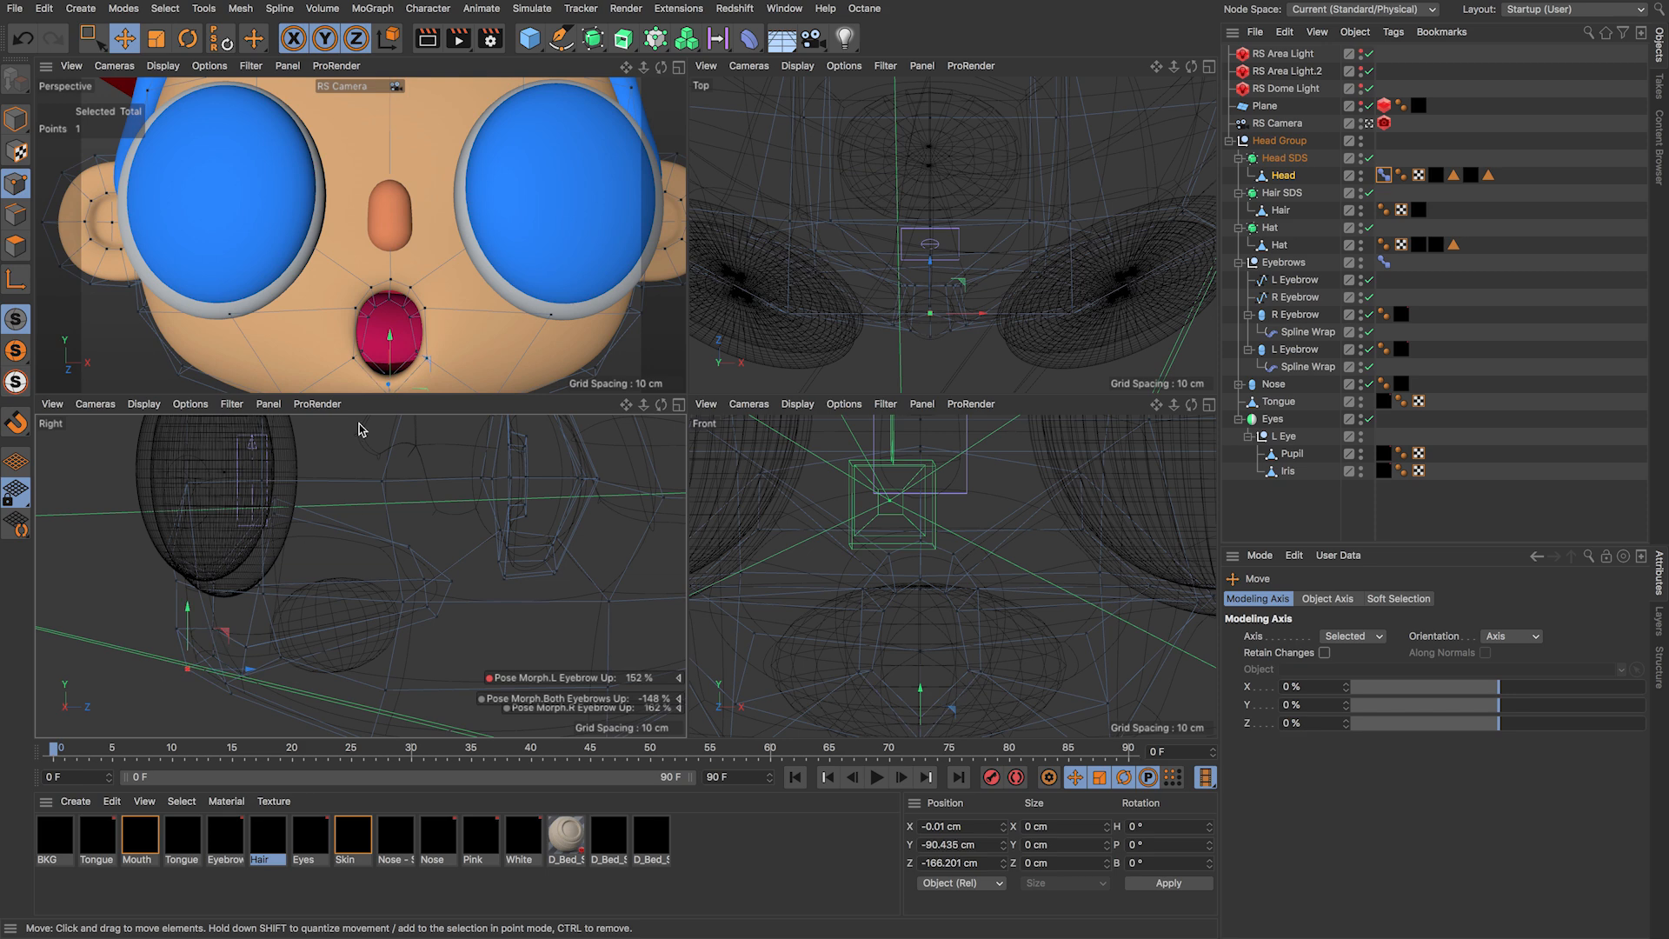
{"action": "left_click", "coordinate": [426, 358]}
{"action": "left_click", "coordinate": [354, 358], "text": "shift"}
{"action": "key", "text": "t"}
{"action": "left_click_drag", "start_coordinate": [444, 358], "coordinate": [220, 321]}
Step: Adjust the upper lip's side points, check the centre points in the side view and undo the last two changes
{"action": "left_click", "coordinate": [355, 308]}
{"action": "left_click", "coordinate": [425, 308], "text": "shift"}
{"action": "left_click", "coordinate": [372, 287]}
{"action": "key", "text": "e"}
{"action": "middle_click_drag", "start_coordinate": [243, 495], "coordinate": [230, 451], "text": "alt"}
{"action": "left_click", "coordinate": [218, 652]}
{"action": "left_click_drag", "start_coordinate": [323, 324], "coordinate": [386, 317], "text": "alt"}
{"action": "key", "text": "ctrl+z"}
{"action": "key", "text": "ctrl+z"}
Step: Loop-select the upper edge's lip loop and scale it slightly in height
{"action": "key", "text": "w"}
{"action": "key", "text": "u"}
{"action": "key", "text": "l"}
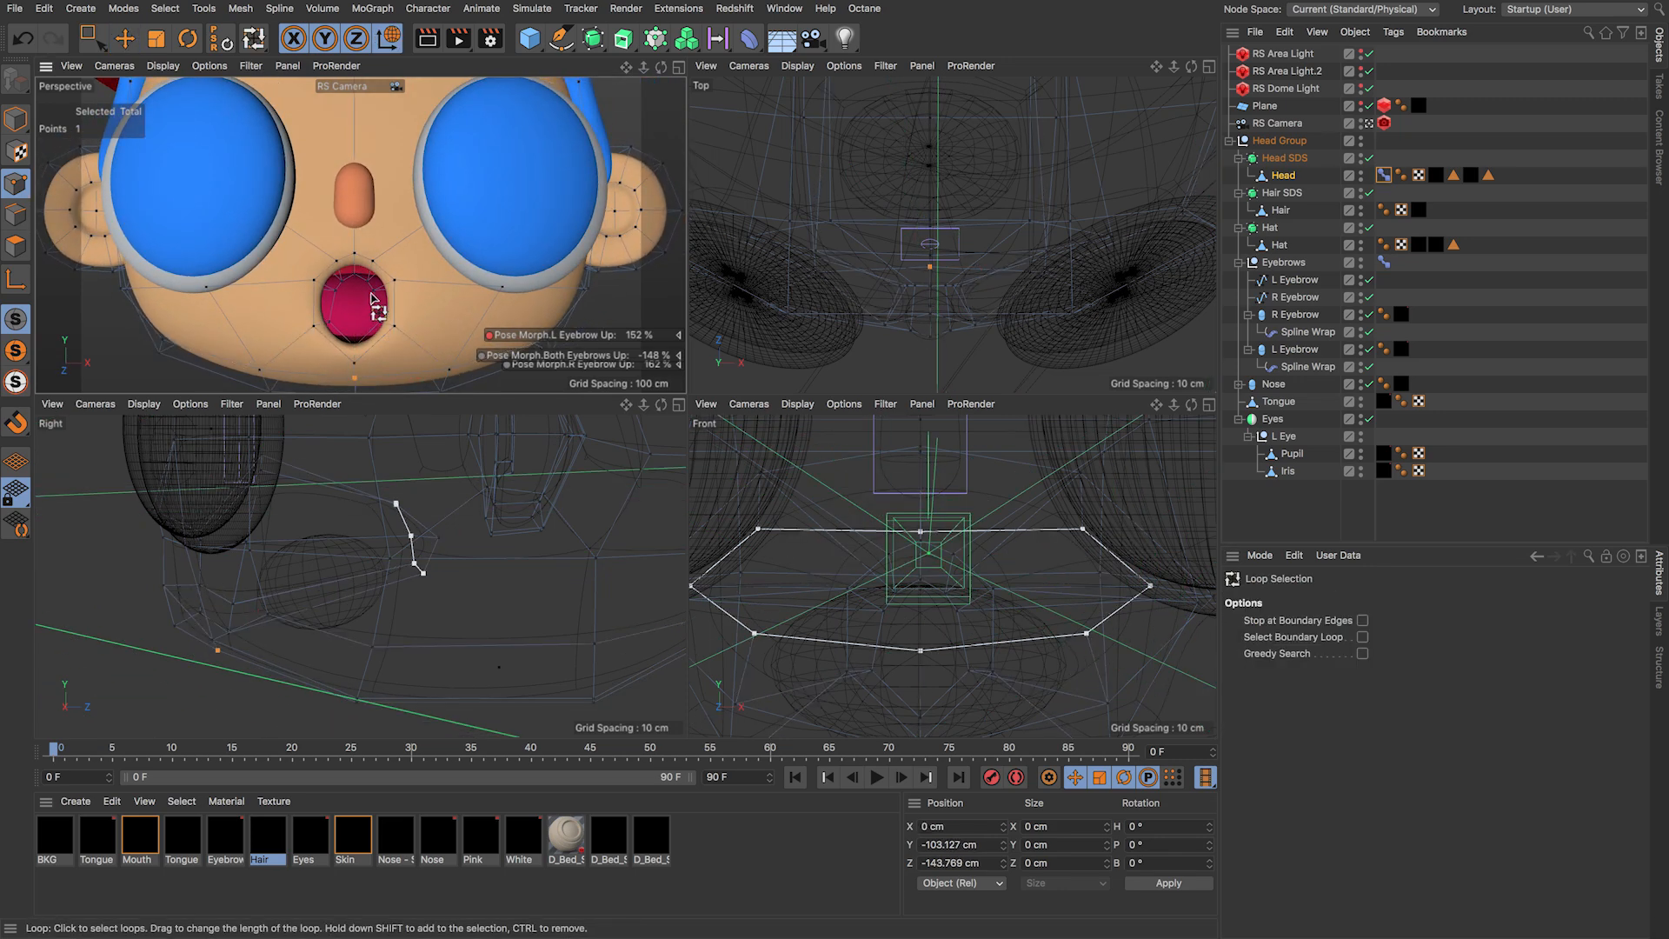
{"action": "left_click", "coordinate": [356, 277]}
{"action": "key", "text": "e"}
{"action": "key", "text": "t"}
{"action": "left_click_drag", "start_coordinate": [356, 271], "coordinate": [355, 268]}
{"action": "key", "text": "e"}
Step: Add the second lip loop to the selection and scale both loops to about 31.2 cm wide
{"action": "key", "text": "u"}
{"action": "key", "text": "l"}
{"action": "left_click", "coordinate": [368, 360], "text": "shift"}
{"action": "key", "text": "t"}
{"action": "left_click_drag", "start_coordinate": [415, 308], "coordinate": [398, 312]}
{"action": "key", "text": "e"}
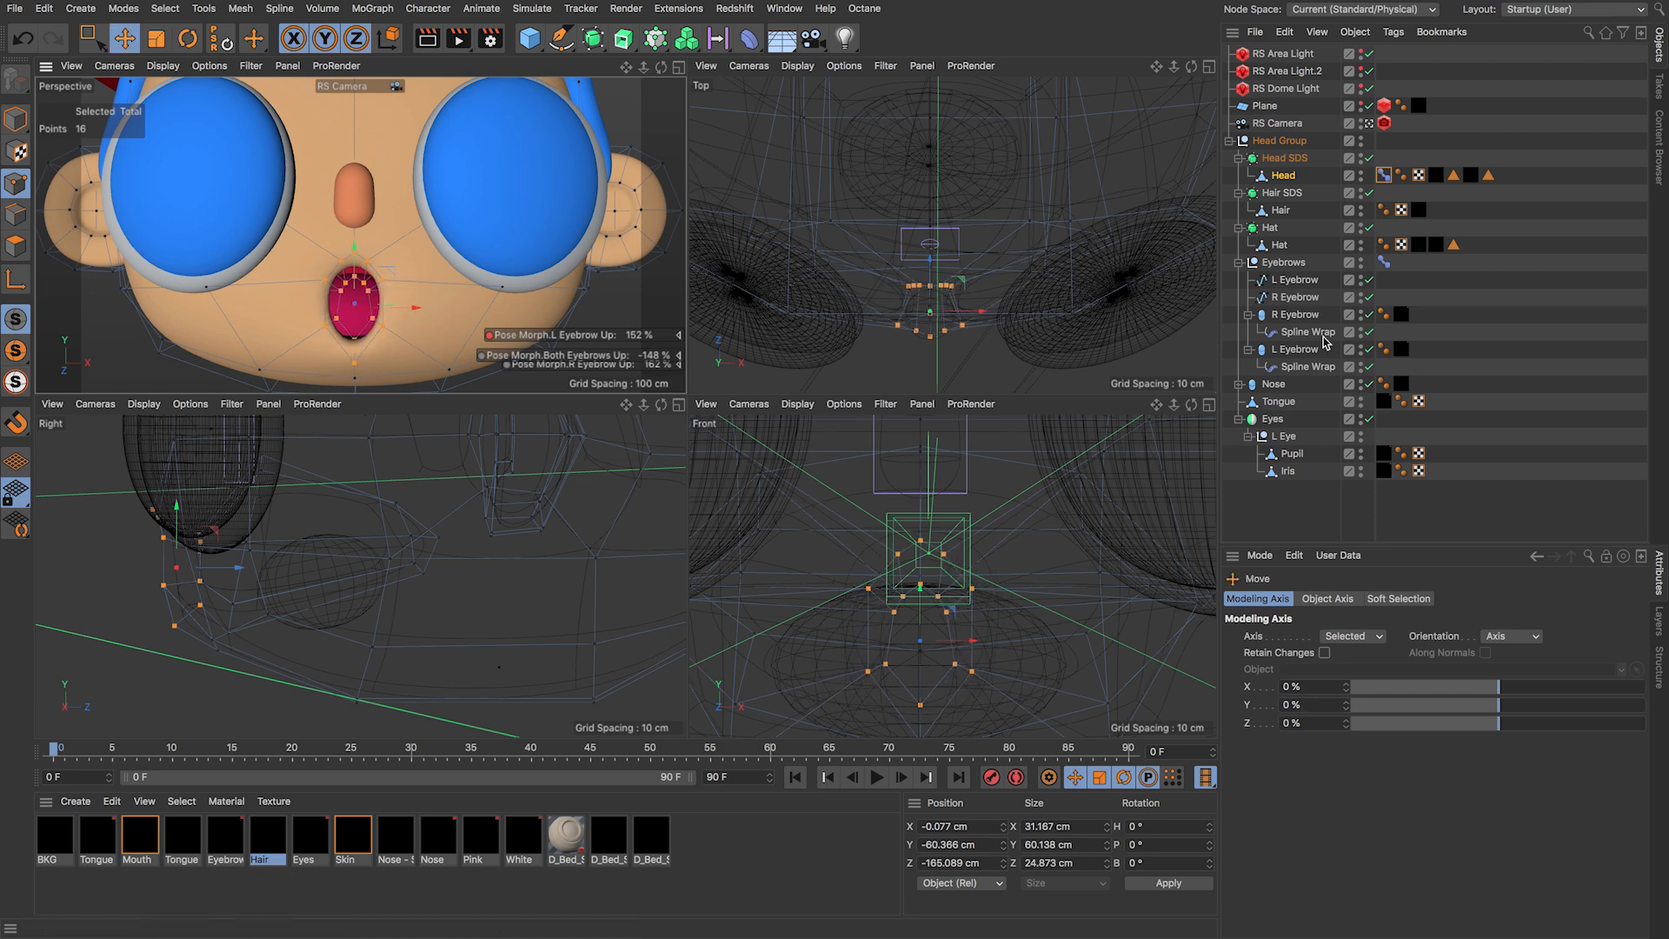
Step: Open the Head's Pose Morph tag and compare the Oo Up, U Down, Mouth Open and Base Pose shapes
{"action": "left_click", "coordinate": [1383, 175]}
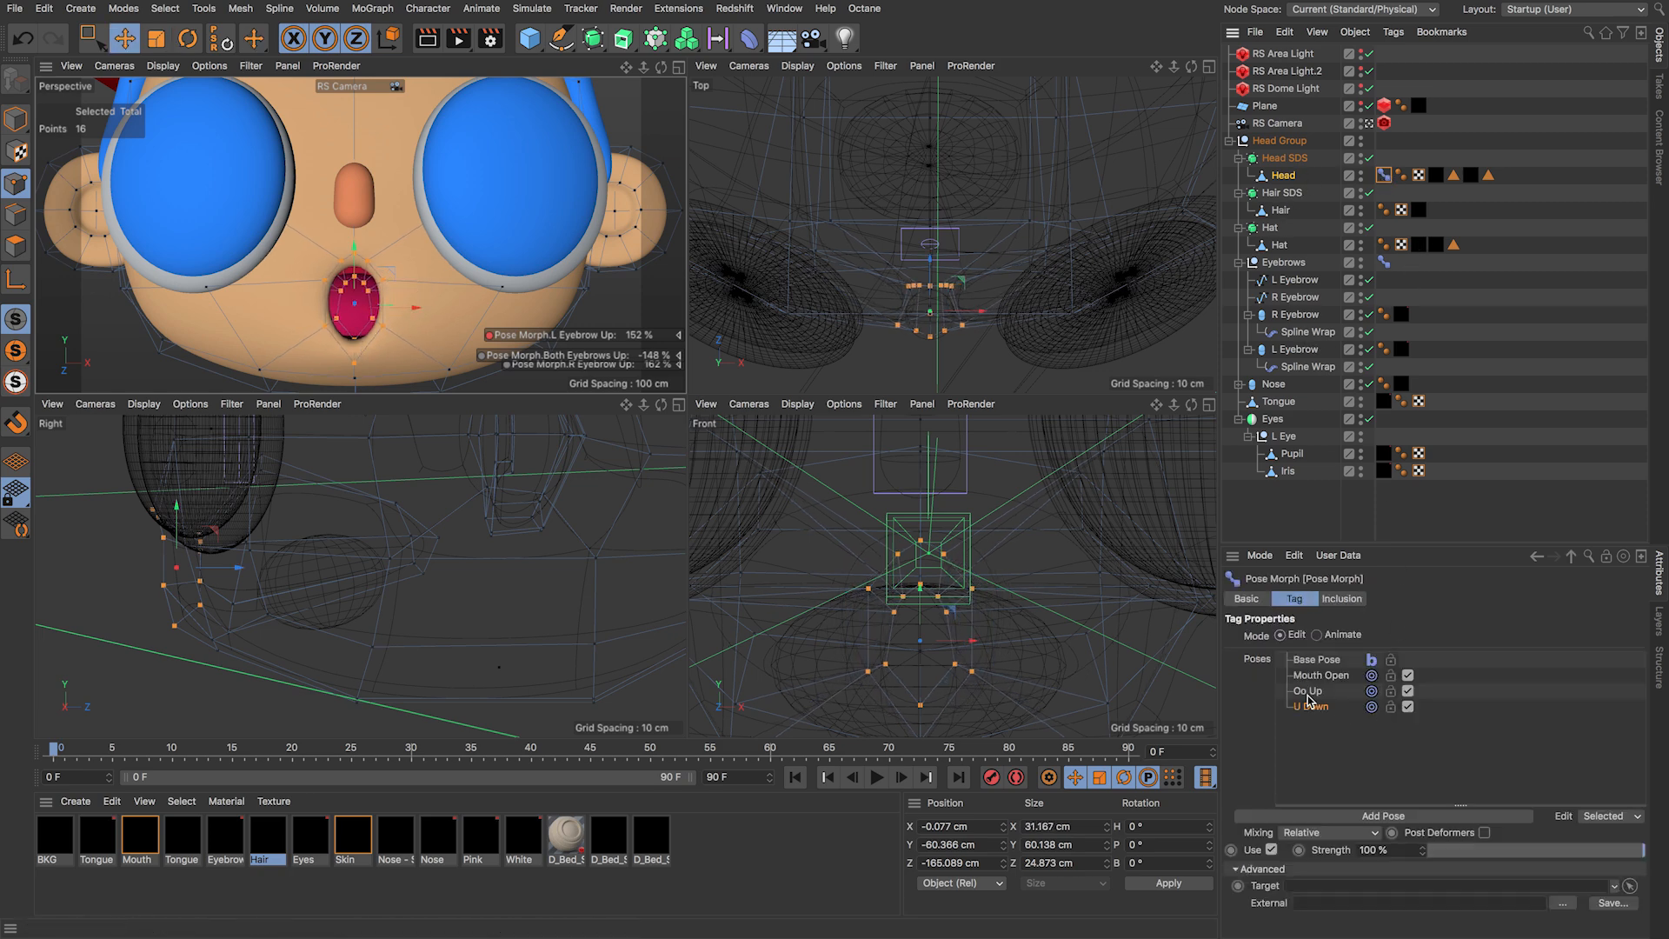
{"action": "left_click", "coordinate": [1309, 694]}
{"action": "left_click", "coordinate": [1311, 708]}
{"action": "left_click", "coordinate": [1304, 693]}
{"action": "left_click", "coordinate": [1306, 707]}
{"action": "left_click", "coordinate": [1307, 694]}
{"action": "left_click", "coordinate": [1308, 707]}
{"action": "left_click", "coordinate": [1308, 693]}
{"action": "left_click", "coordinate": [1310, 707]}
{"action": "left_click", "coordinate": [1314, 677]}
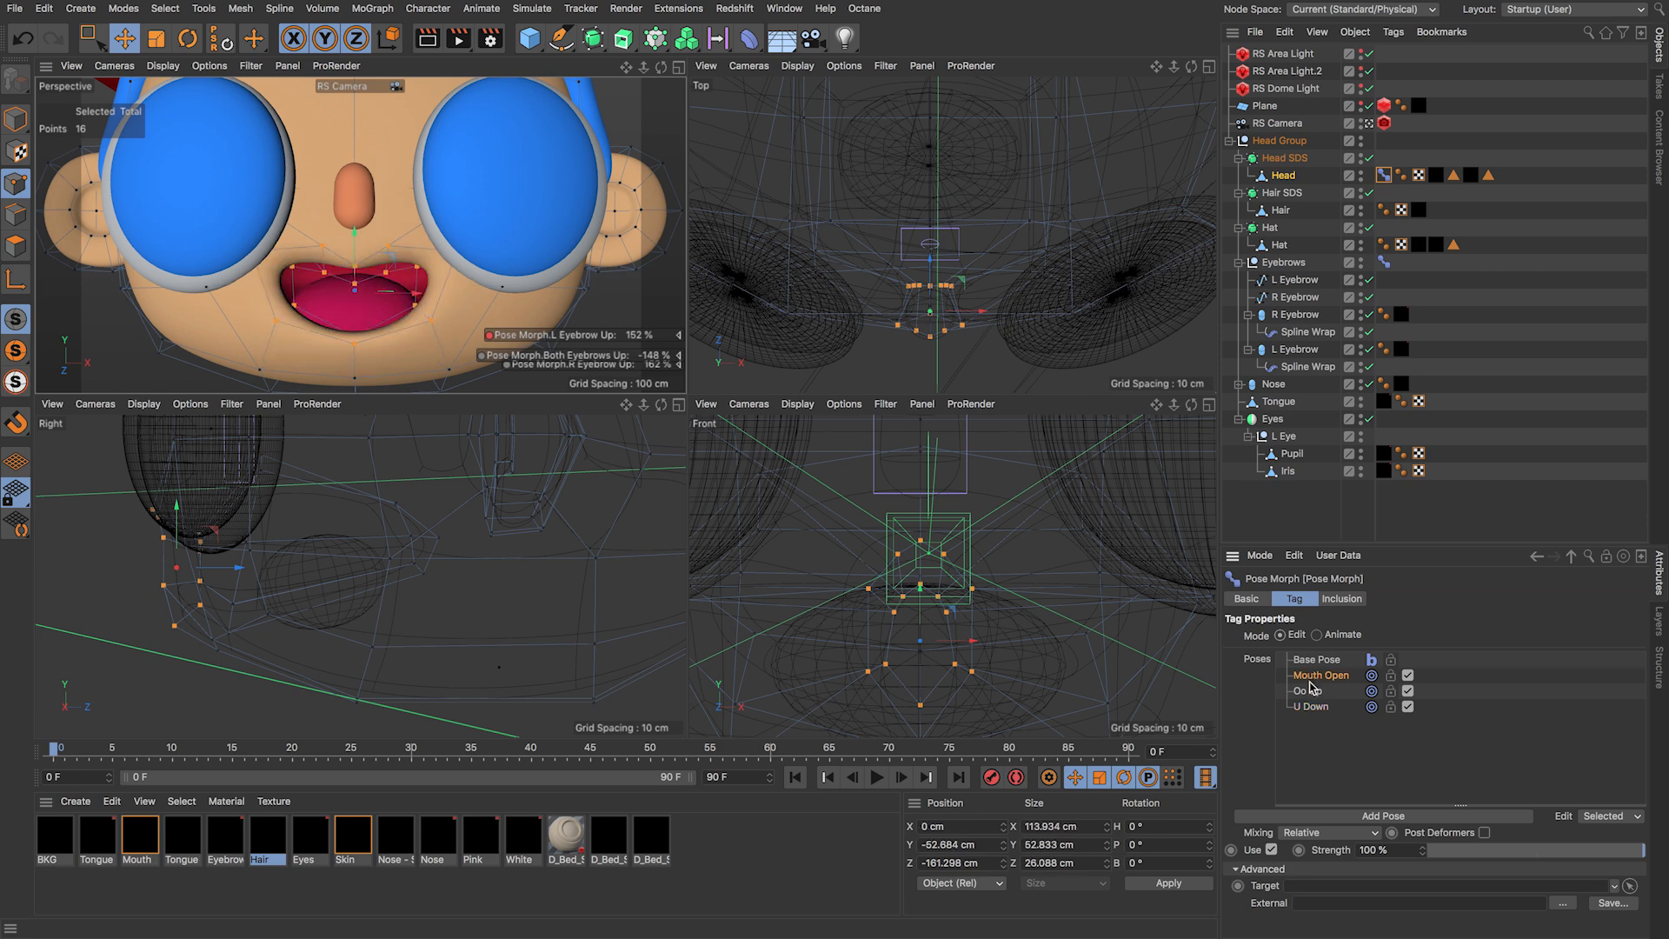
{"action": "left_click", "coordinate": [1304, 693]}
{"action": "left_click", "coordinate": [1305, 707]}
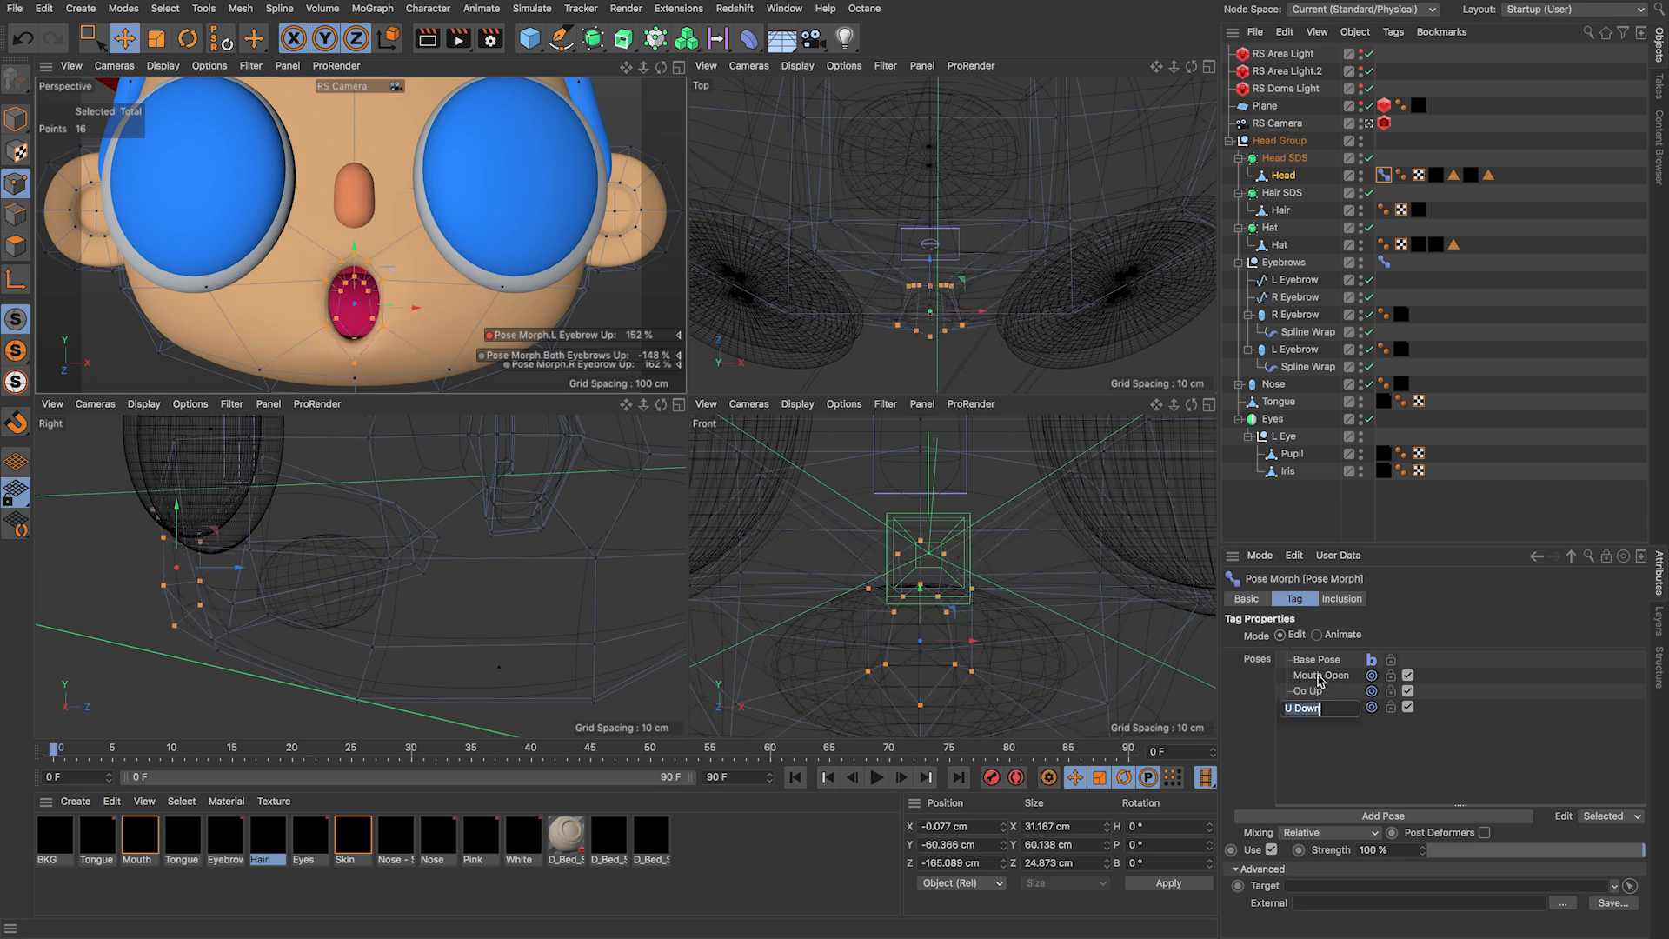
{"action": "left_click", "coordinate": [1315, 660]}
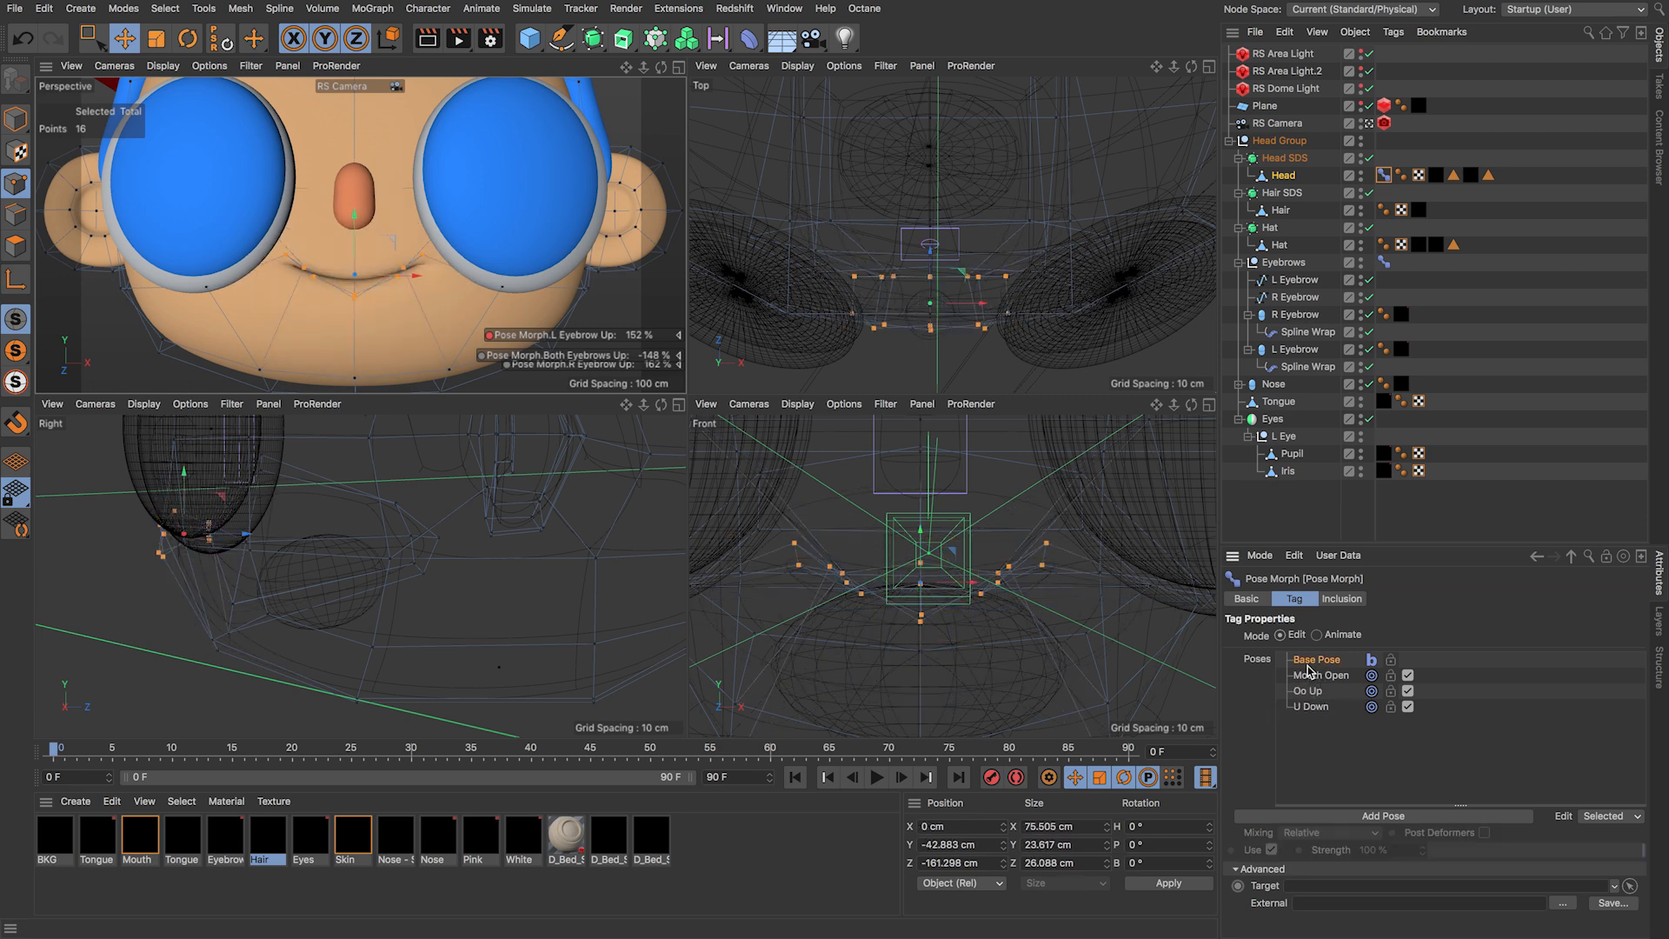
Step: Duplicate the Mouth Open pose, rename the copy Thin Smile and lock the original
{"action": "left_click", "coordinate": [1315, 677]}
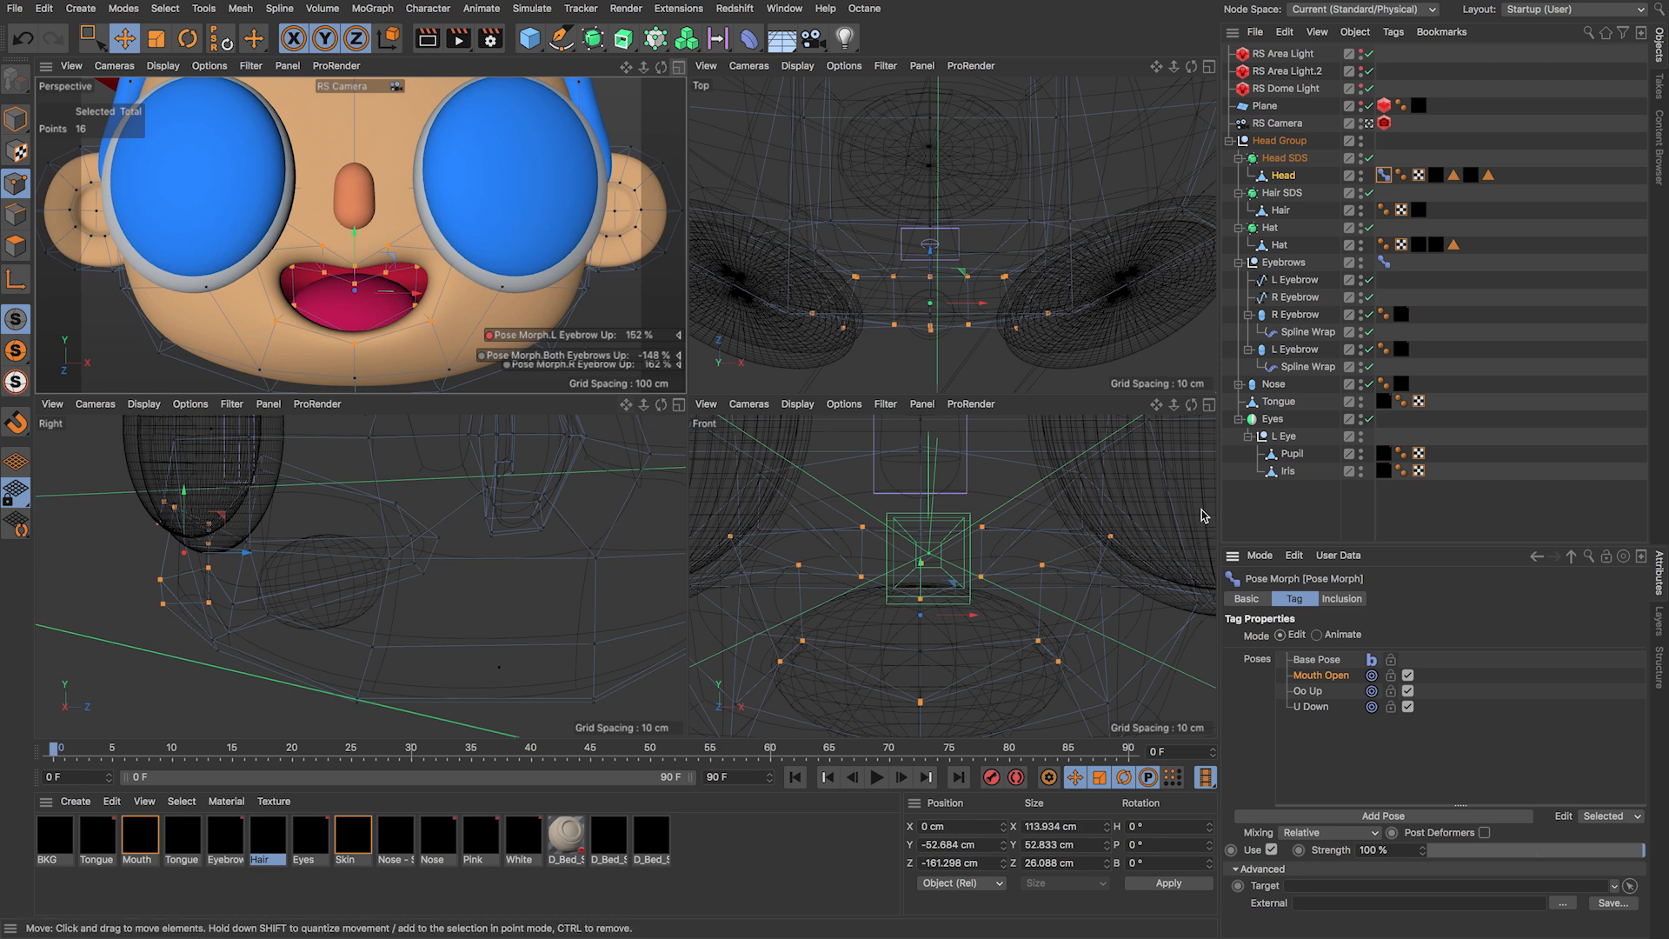
{"action": "right_click", "coordinate": [1316, 677]}
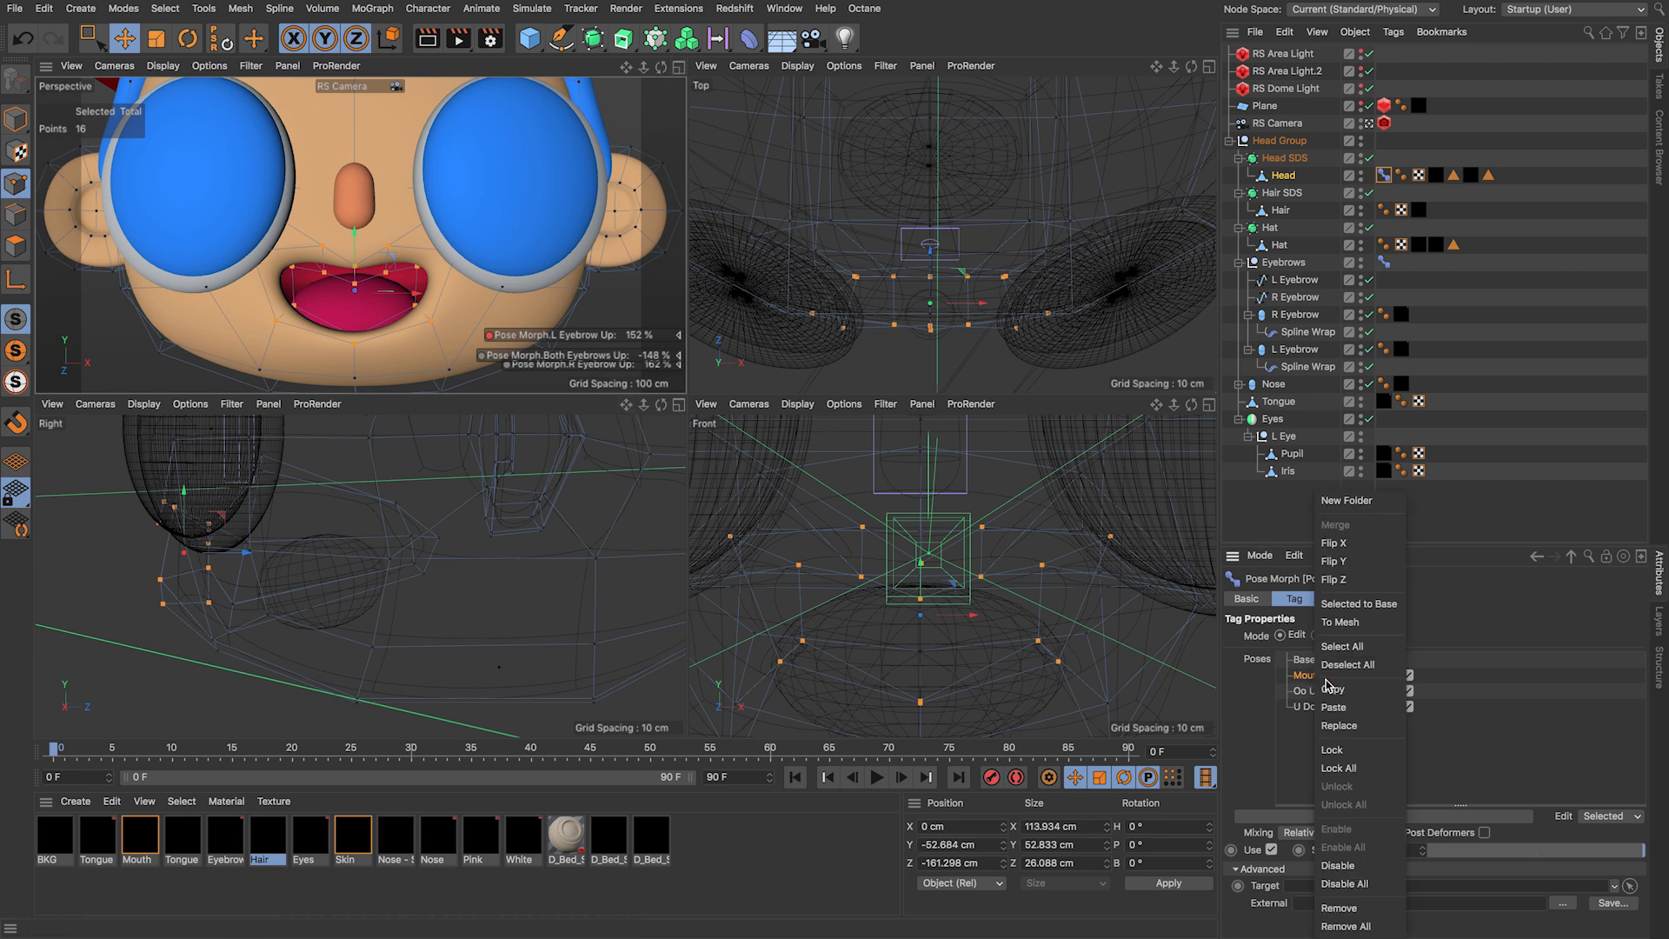
{"action": "left_click", "coordinate": [1331, 688]}
{"action": "right_click", "coordinate": [1316, 684]}
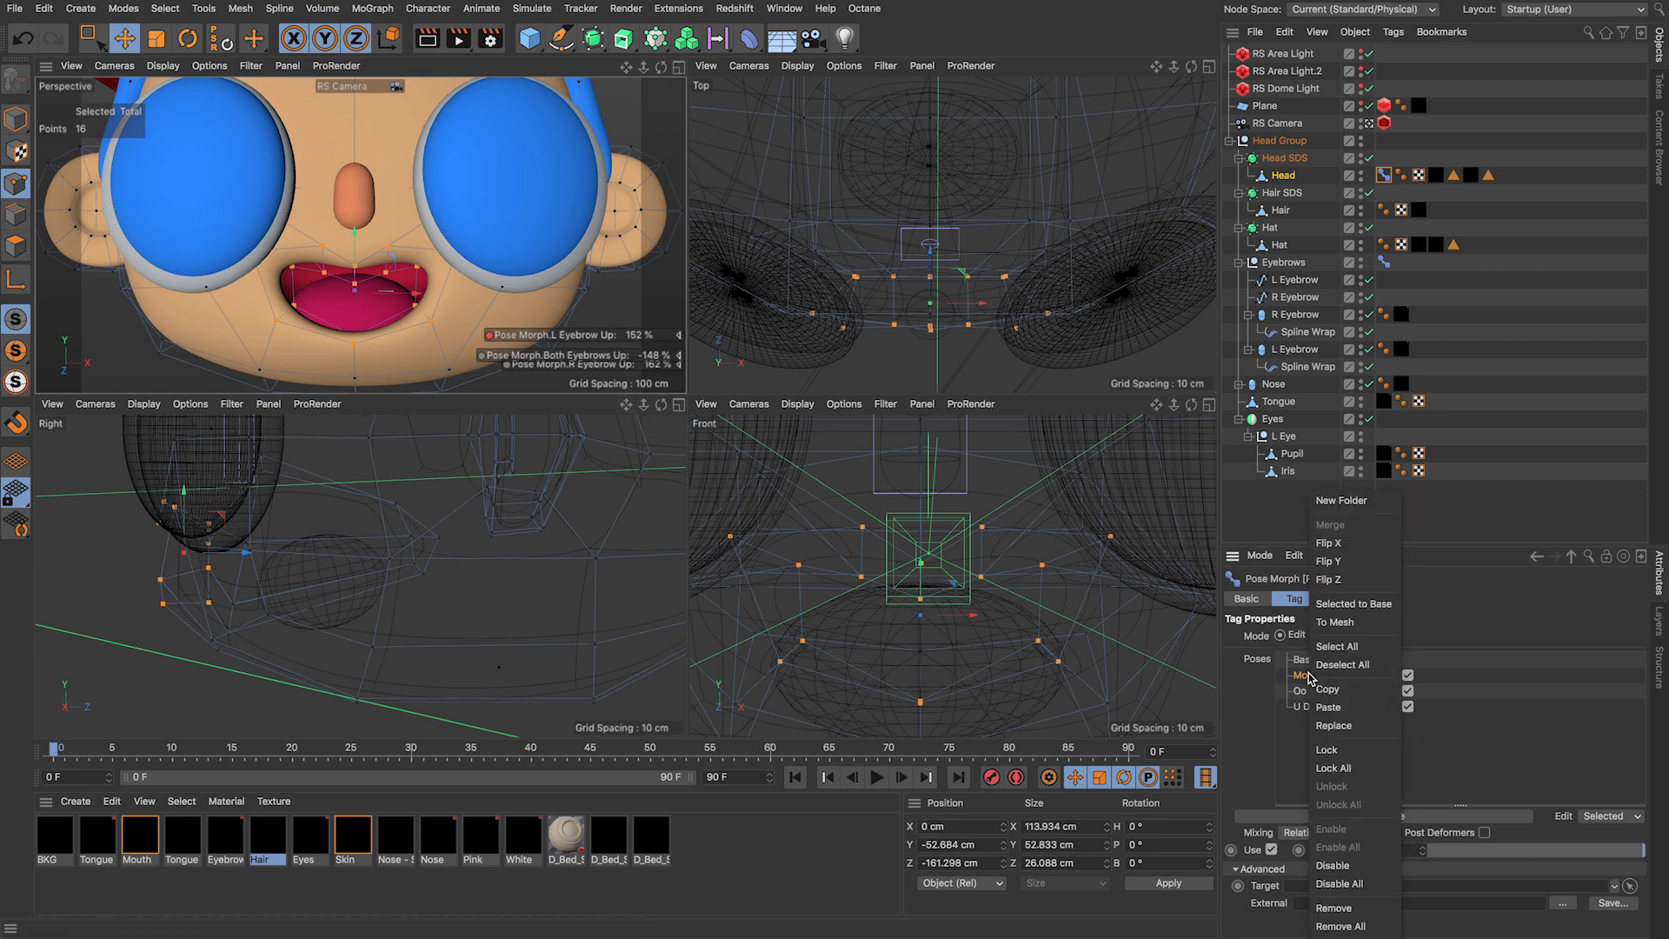
{"action": "left_click", "coordinate": [1312, 725]}
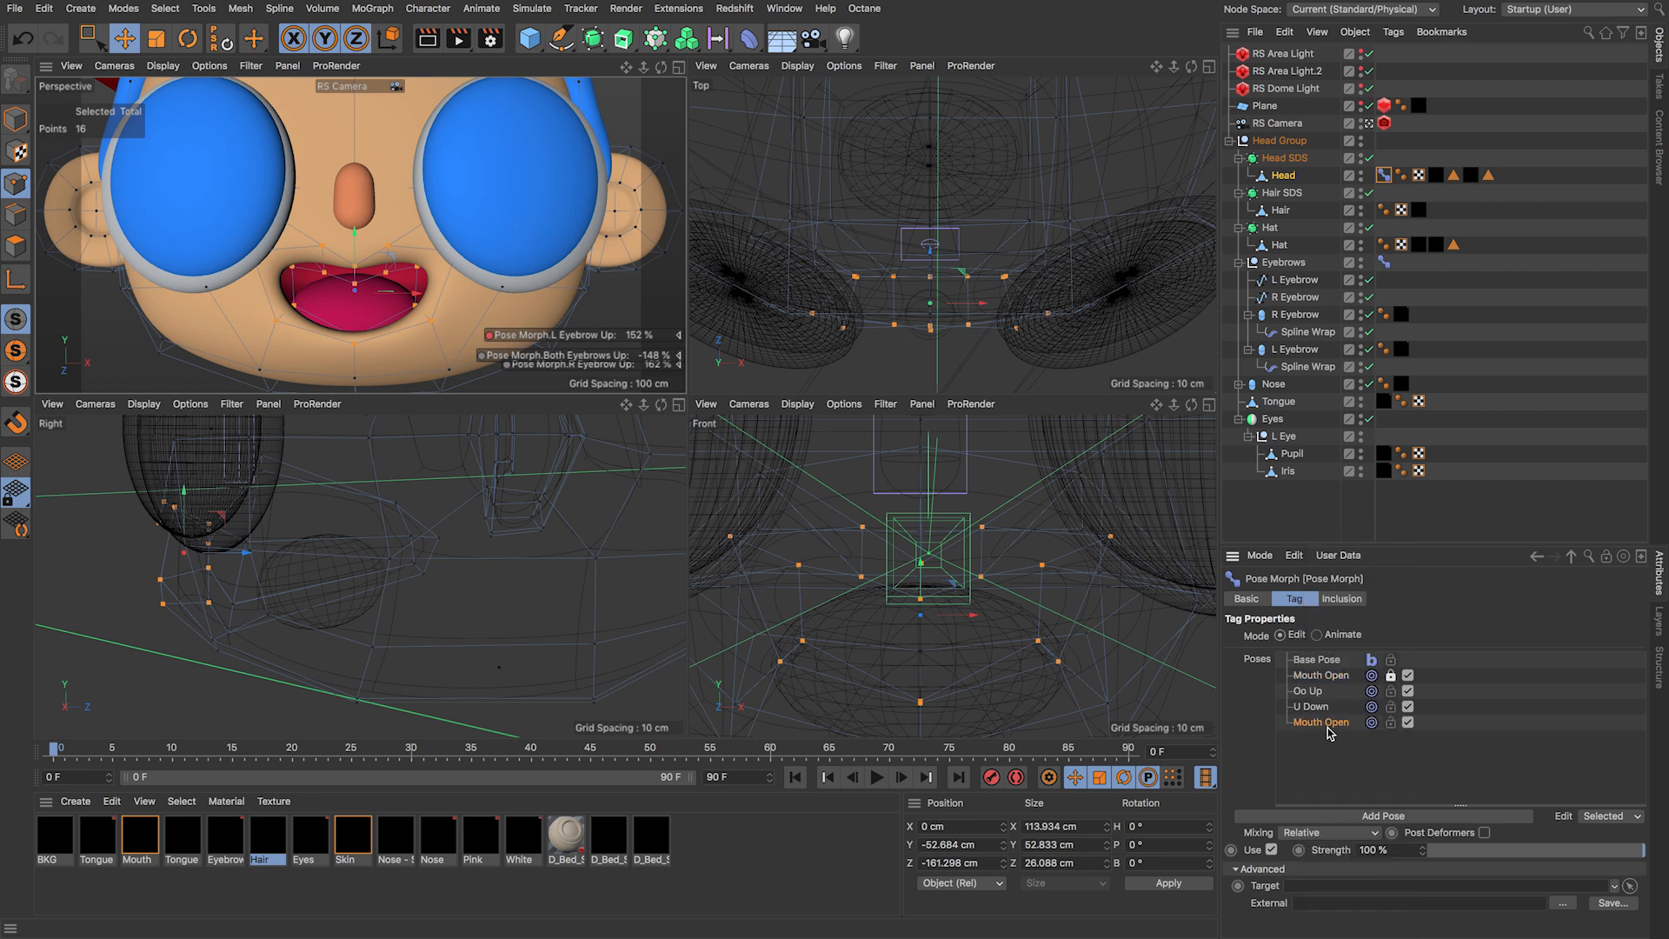
{"action": "double_click", "coordinate": [1332, 723]}
{"action": "key", "text": "Return"}
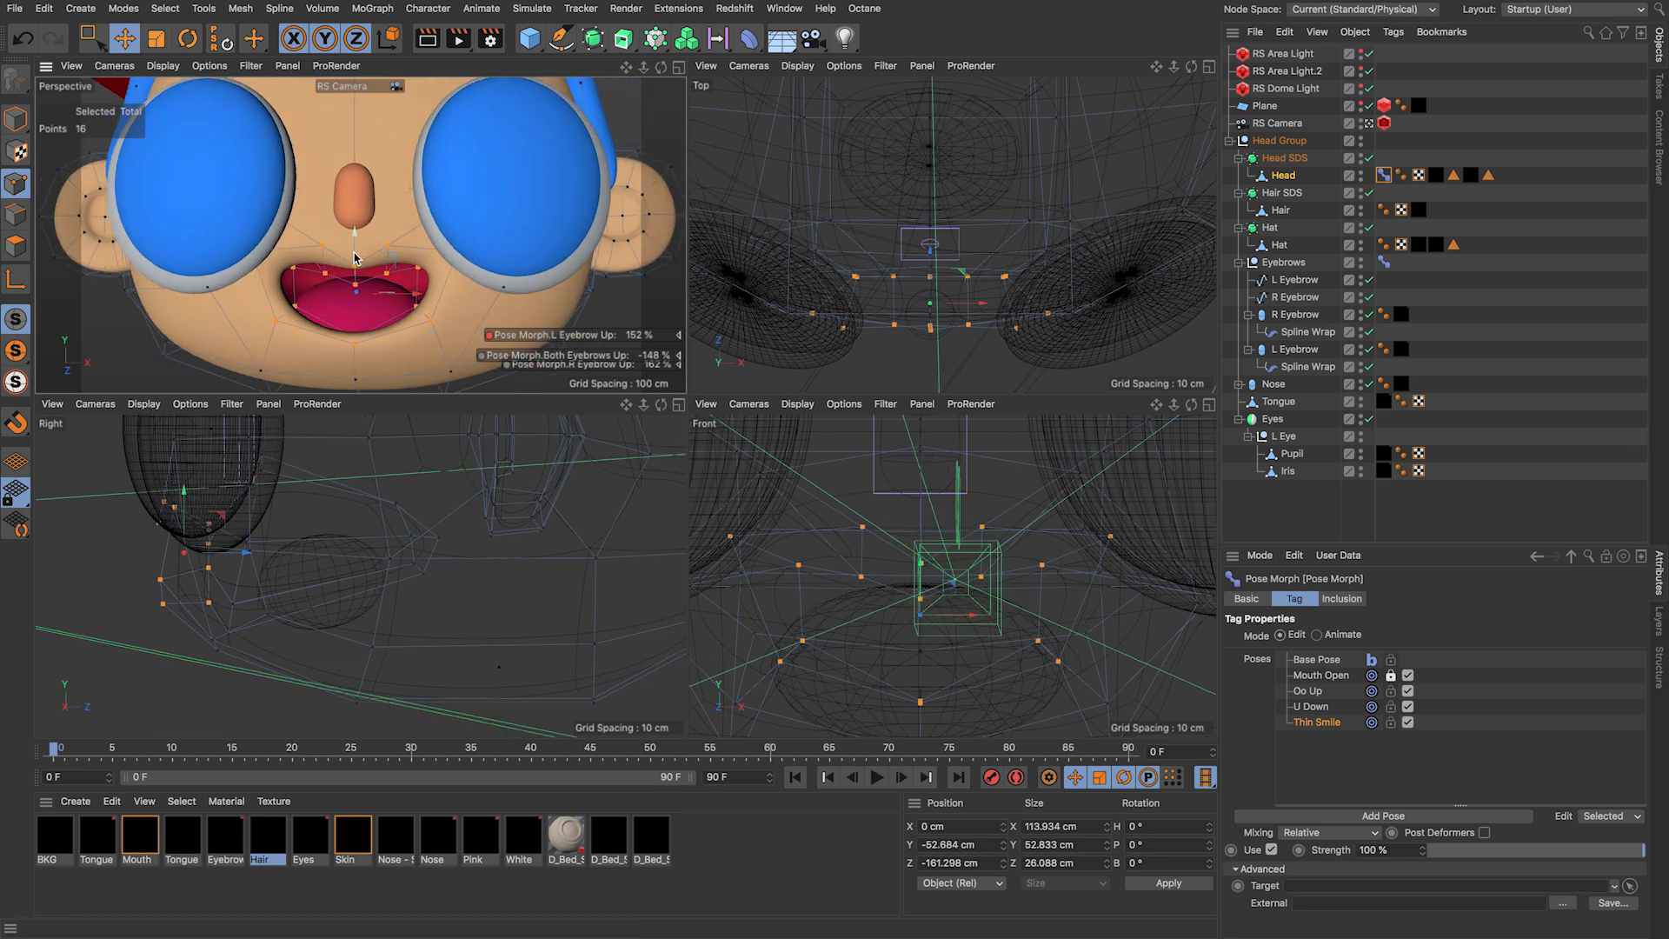
Step: Scale both lip loops to about 25.5 cm high and the outer loop alone to about 32.1 cm high
{"action": "key", "text": "t"}
{"action": "left_click_drag", "start_coordinate": [360, 240], "coordinate": [324, 281]}
{"action": "key", "text": "u"}
{"action": "key", "text": "l"}
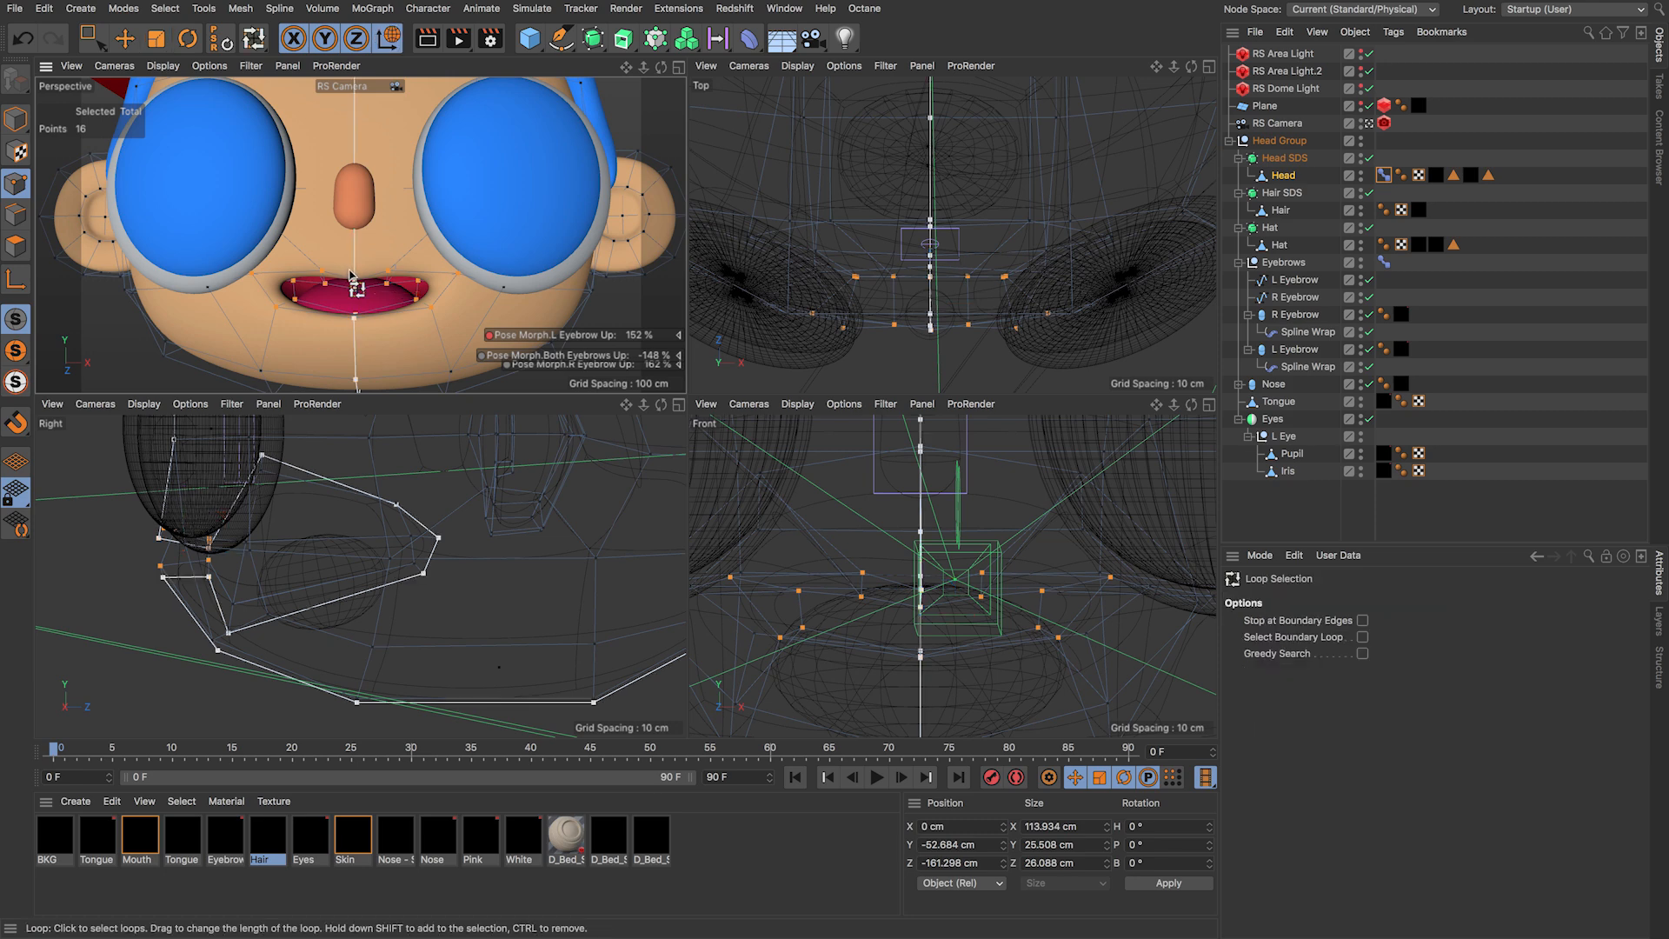
{"action": "left_click", "coordinate": [341, 278]}
{"action": "key", "text": "t"}
{"action": "left_click_drag", "start_coordinate": [352, 237], "coordinate": [353, 223]}
Step: Select the upper lip's two inner side points and spread them horizontally
{"action": "scroll", "coordinate": [328, 263], "scroll_direction": "up", "scroll_amount": 2}
{"action": "double_click", "coordinate": [328, 260]}
{"action": "left_click", "coordinate": [313, 298]}
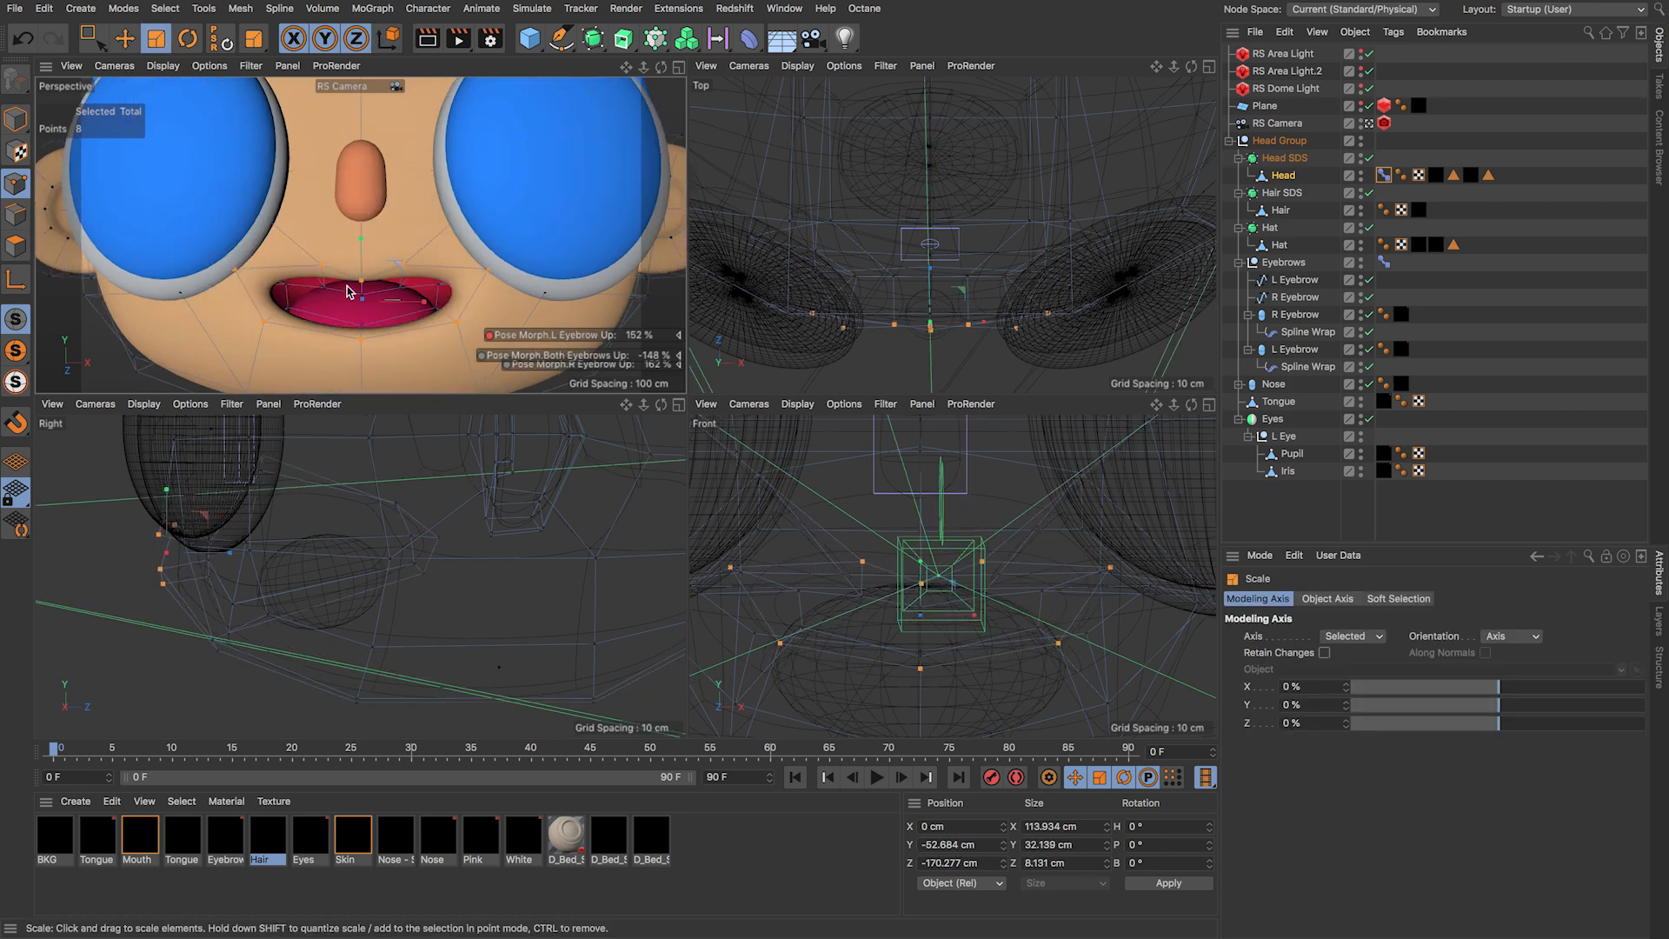
{"action": "left_click", "coordinate": [323, 289]}
{"action": "left_click", "coordinate": [398, 262]}
{"action": "left_click", "coordinate": [398, 286], "text": "shift"}
{"action": "left_click_drag", "start_coordinate": [412, 278], "coordinate": [434, 279]}
Step: Select the lower lip's side and centre points on both loops and raise them
{"action": "left_click", "coordinate": [235, 270]}
{"action": "left_click", "coordinate": [488, 269], "text": "shift"}
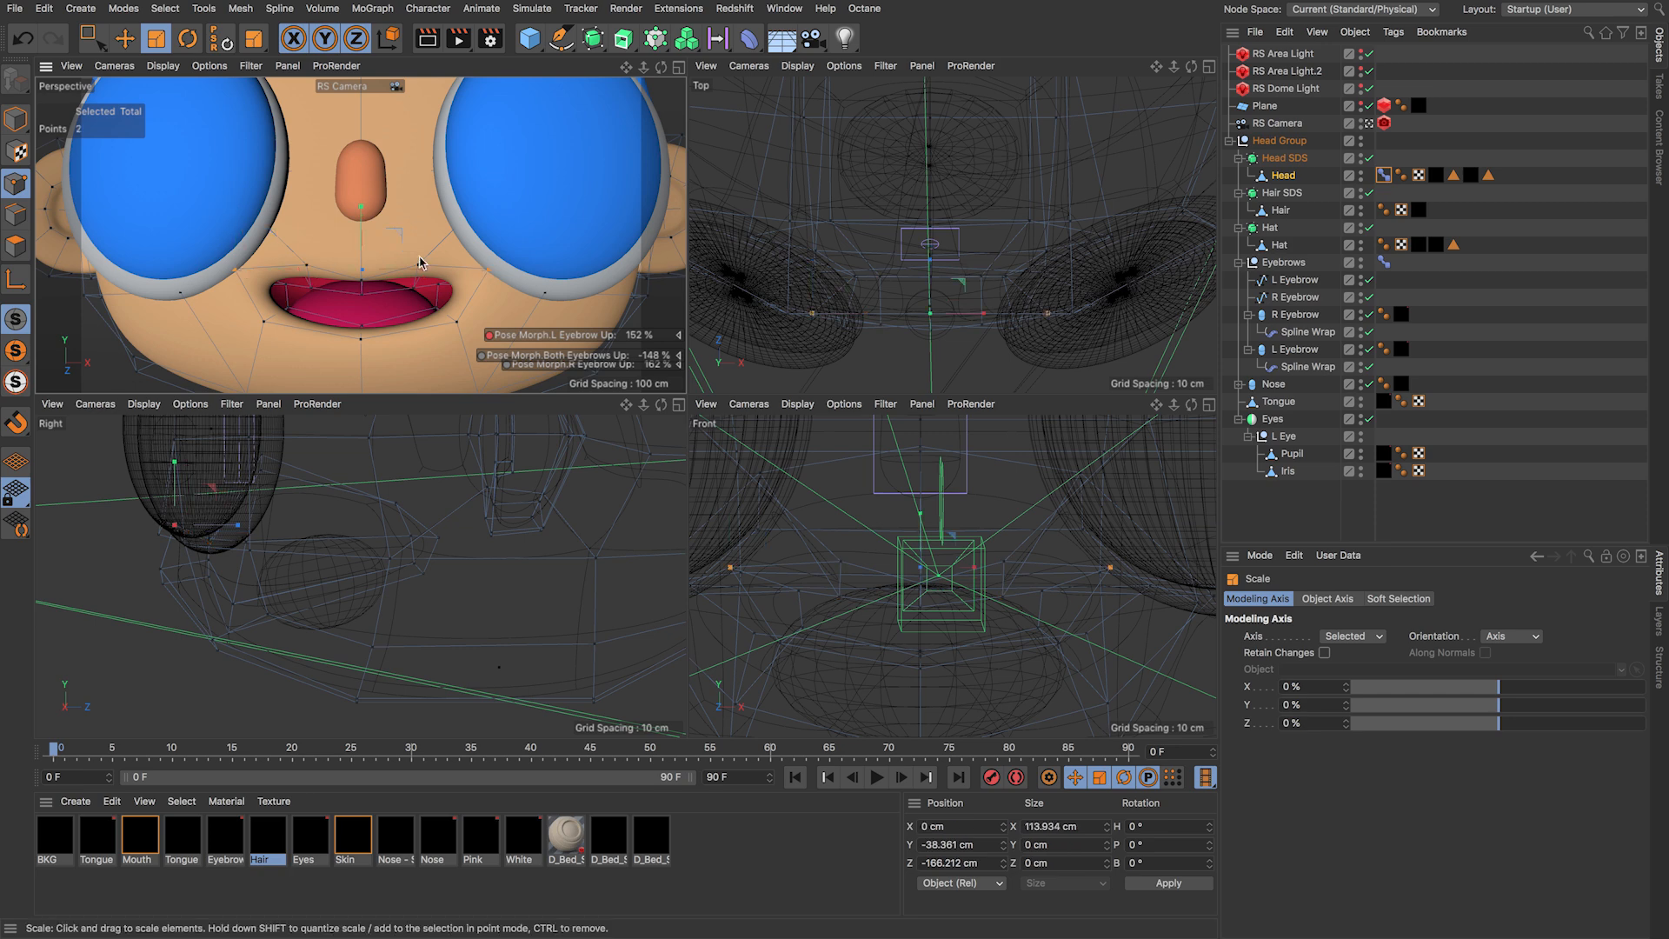
{"action": "key", "text": "e"}
{"action": "left_click", "coordinate": [456, 322]}
{"action": "left_click", "coordinate": [438, 308], "text": "shift"}
{"action": "left_click", "coordinate": [361, 325], "text": "shift"}
{"action": "left_click", "coordinate": [360, 338], "text": "shift"}
{"action": "left_click", "coordinate": [286, 311], "text": "shift"}
{"action": "left_click", "coordinate": [264, 322], "text": "shift"}
{"action": "left_click_drag", "start_coordinate": [362, 283], "coordinate": [403, 267]}
Step: Scale the mouth's two upper corner points to about 81 cm apart and adjust the lower lip's centre point
{"action": "left_click", "coordinate": [491, 251]}
{"action": "left_click", "coordinate": [251, 251], "text": "shift"}
{"action": "key", "text": "t"}
{"action": "key", "text": "e"}
{"action": "key", "text": "t"}
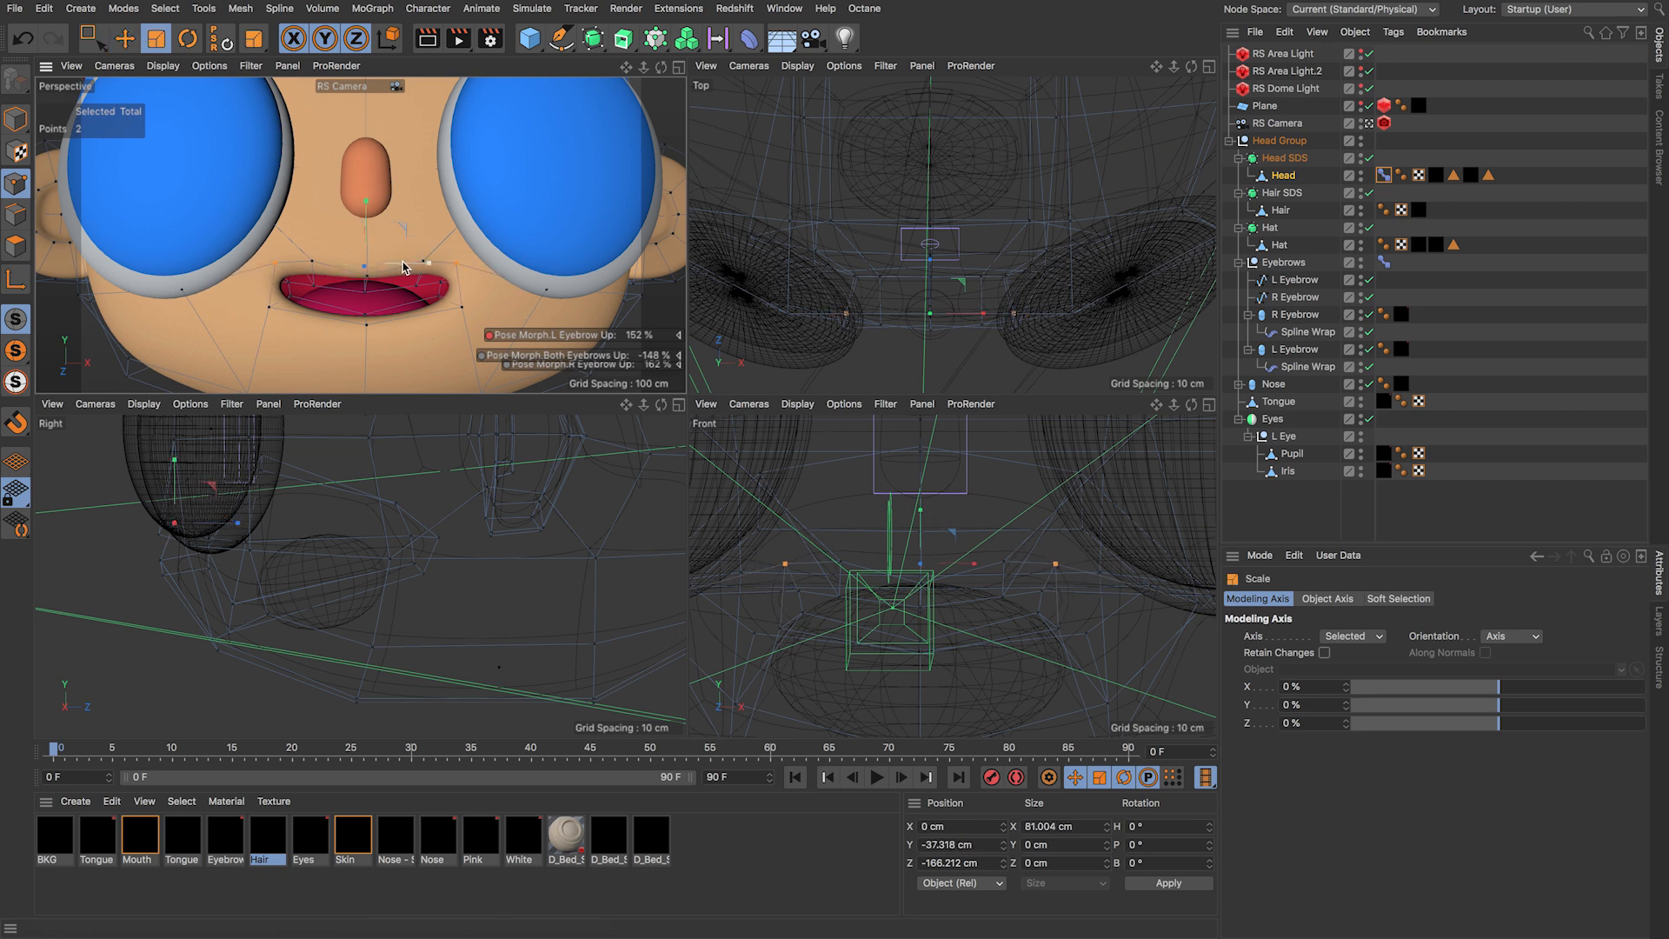
{"action": "left_click", "coordinate": [366, 326]}
{"action": "key", "text": "e"}
{"action": "middle_click_drag", "start_coordinate": [349, 301], "coordinate": [340, 319], "text": "alt"}
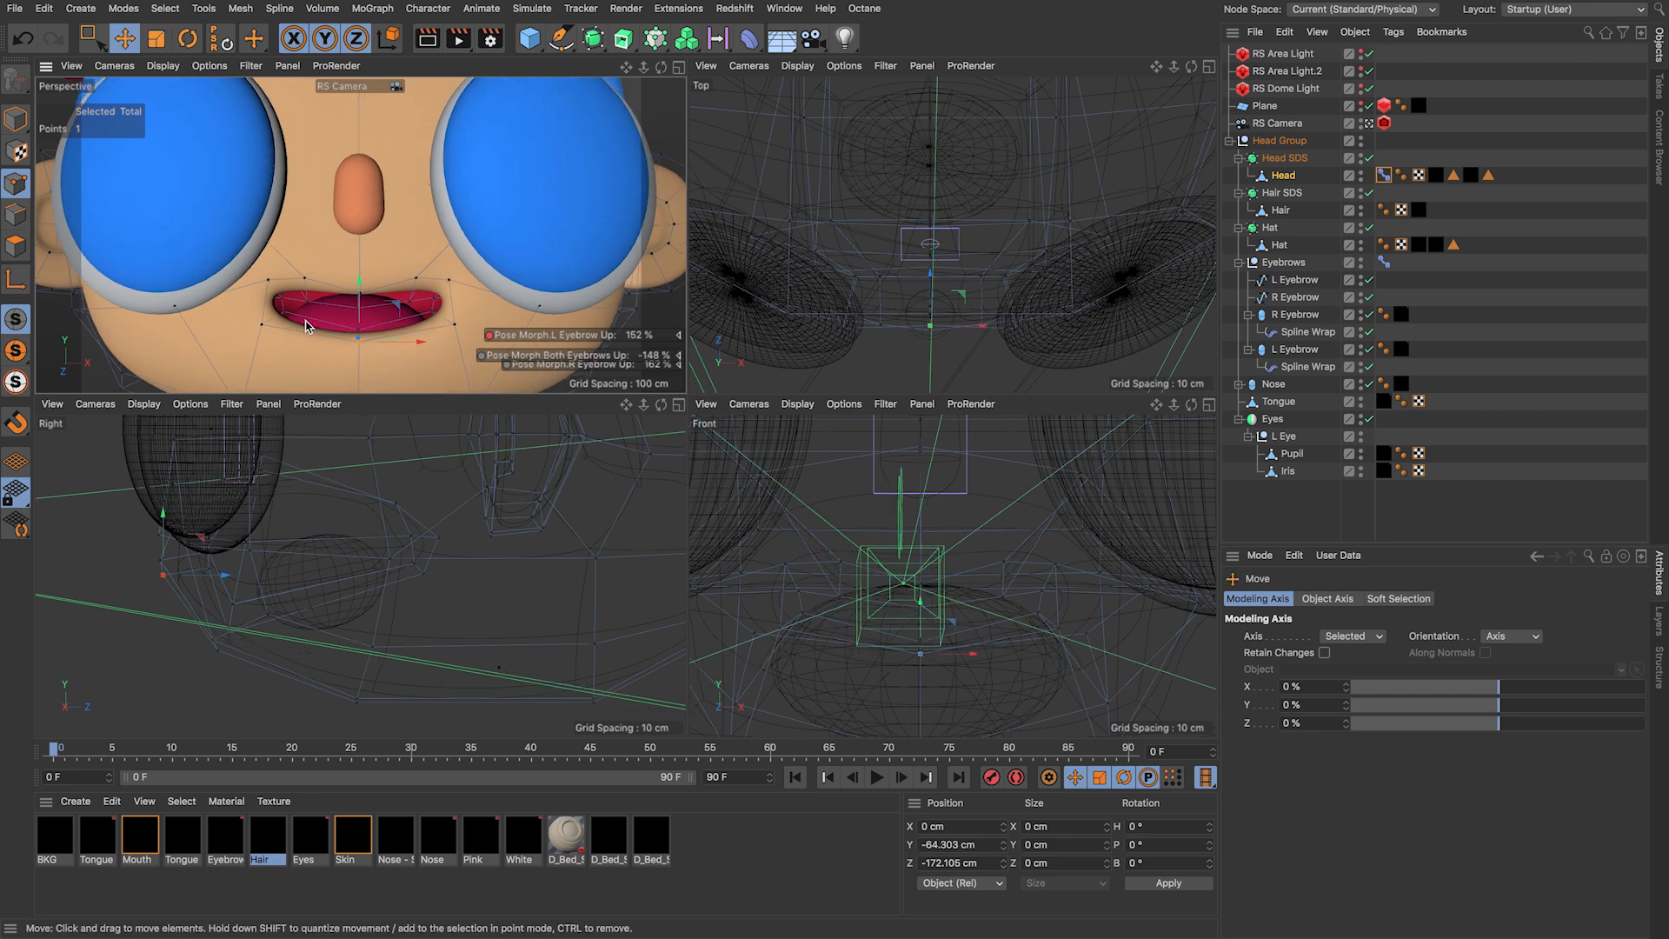
Step: Select both lip loops and scale them to about 98.7 cm wide and 18.8 cm high
{"action": "key", "text": "u"}
{"action": "key", "text": "l"}
{"action": "left_click", "coordinate": [340, 306]}
{"action": "key", "text": "t"}
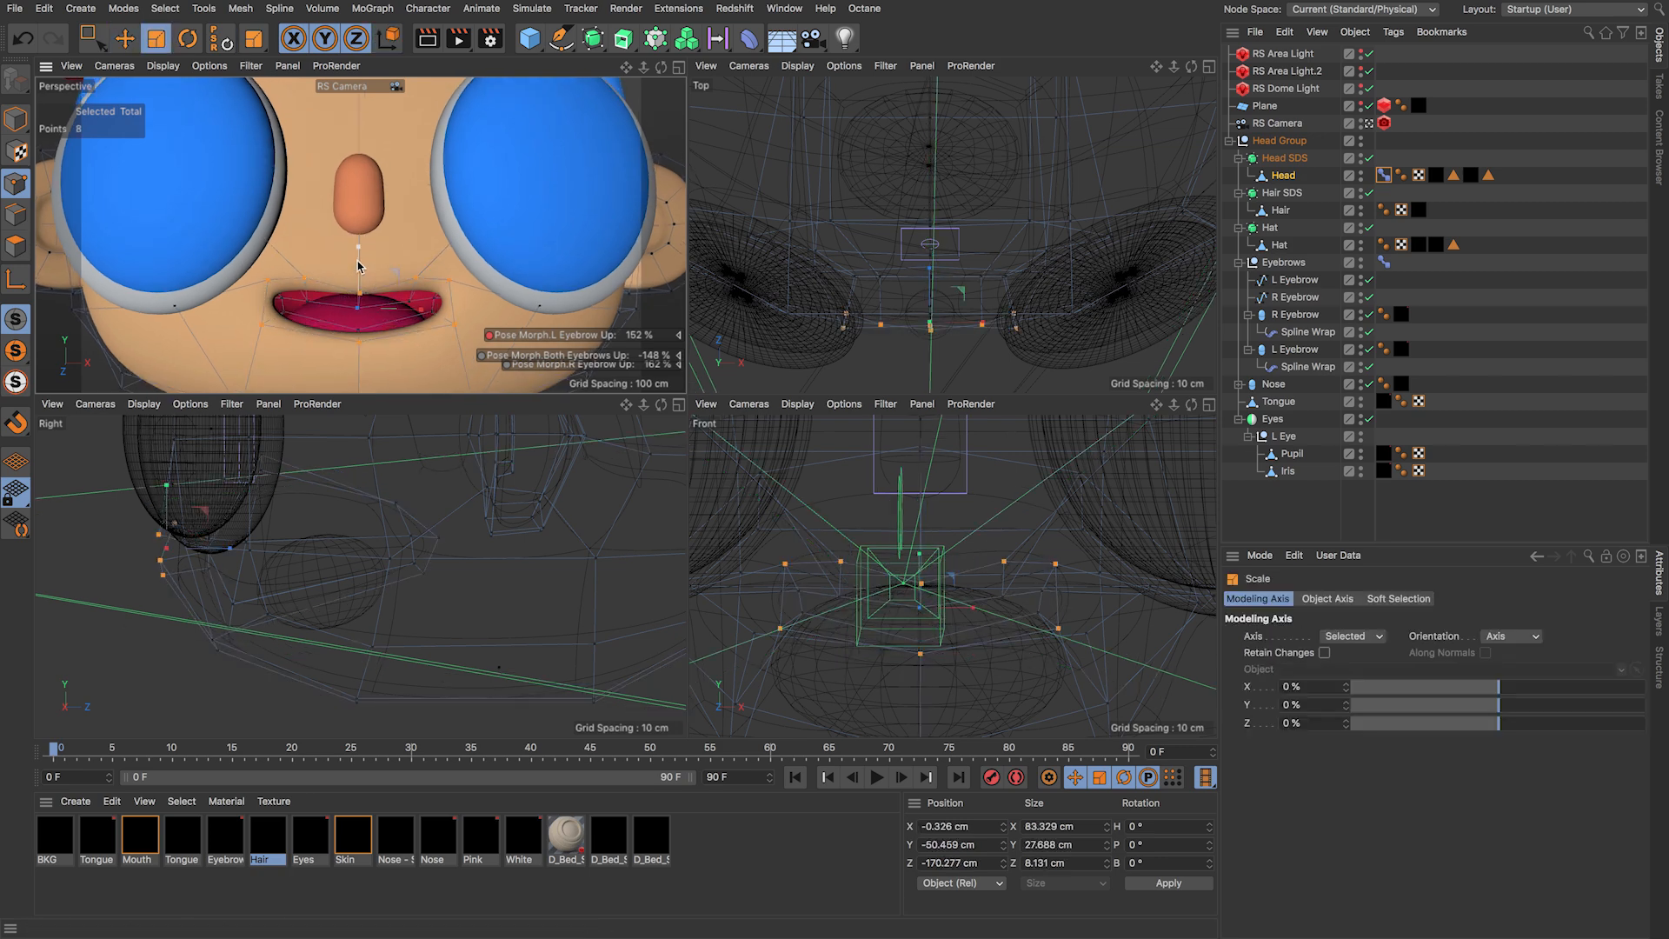
{"action": "key", "text": "u"}
{"action": "key", "text": "l"}
{"action": "left_click", "coordinate": [344, 314], "text": "shift"}
{"action": "key", "text": "e"}
{"action": "left_click_drag", "start_coordinate": [358, 256], "coordinate": [358, 263]}
{"action": "key", "text": "ctrl+z"}
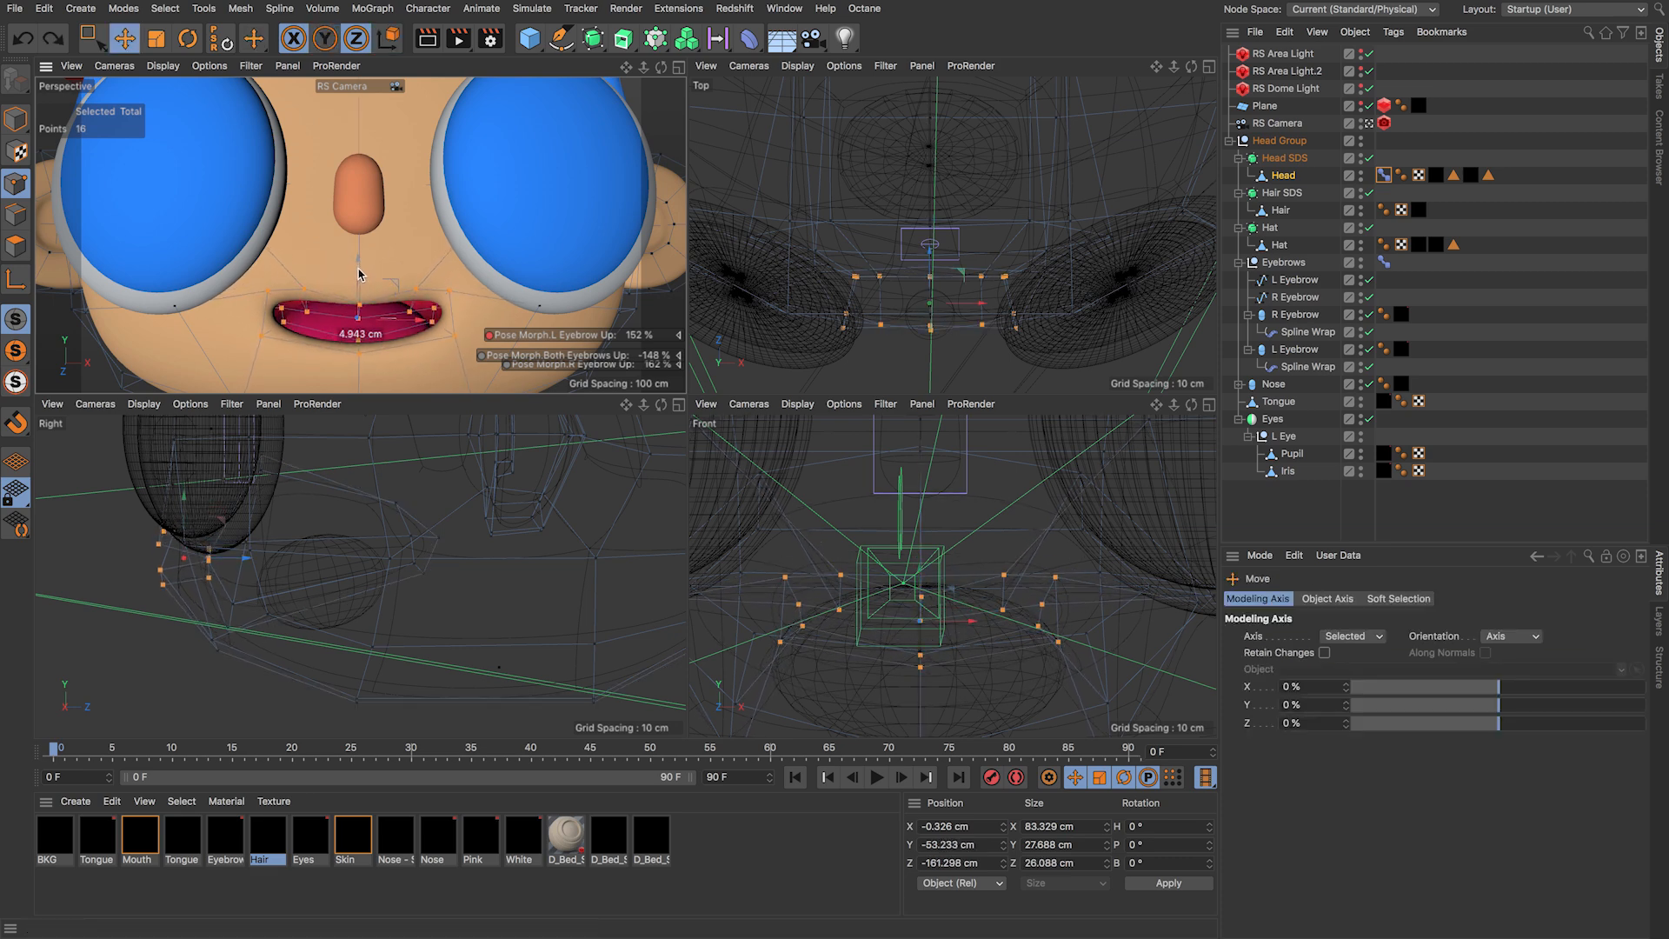
{"action": "key", "text": "t"}
{"action": "left_click_drag", "start_coordinate": [359, 267], "coordinate": [438, 312]}
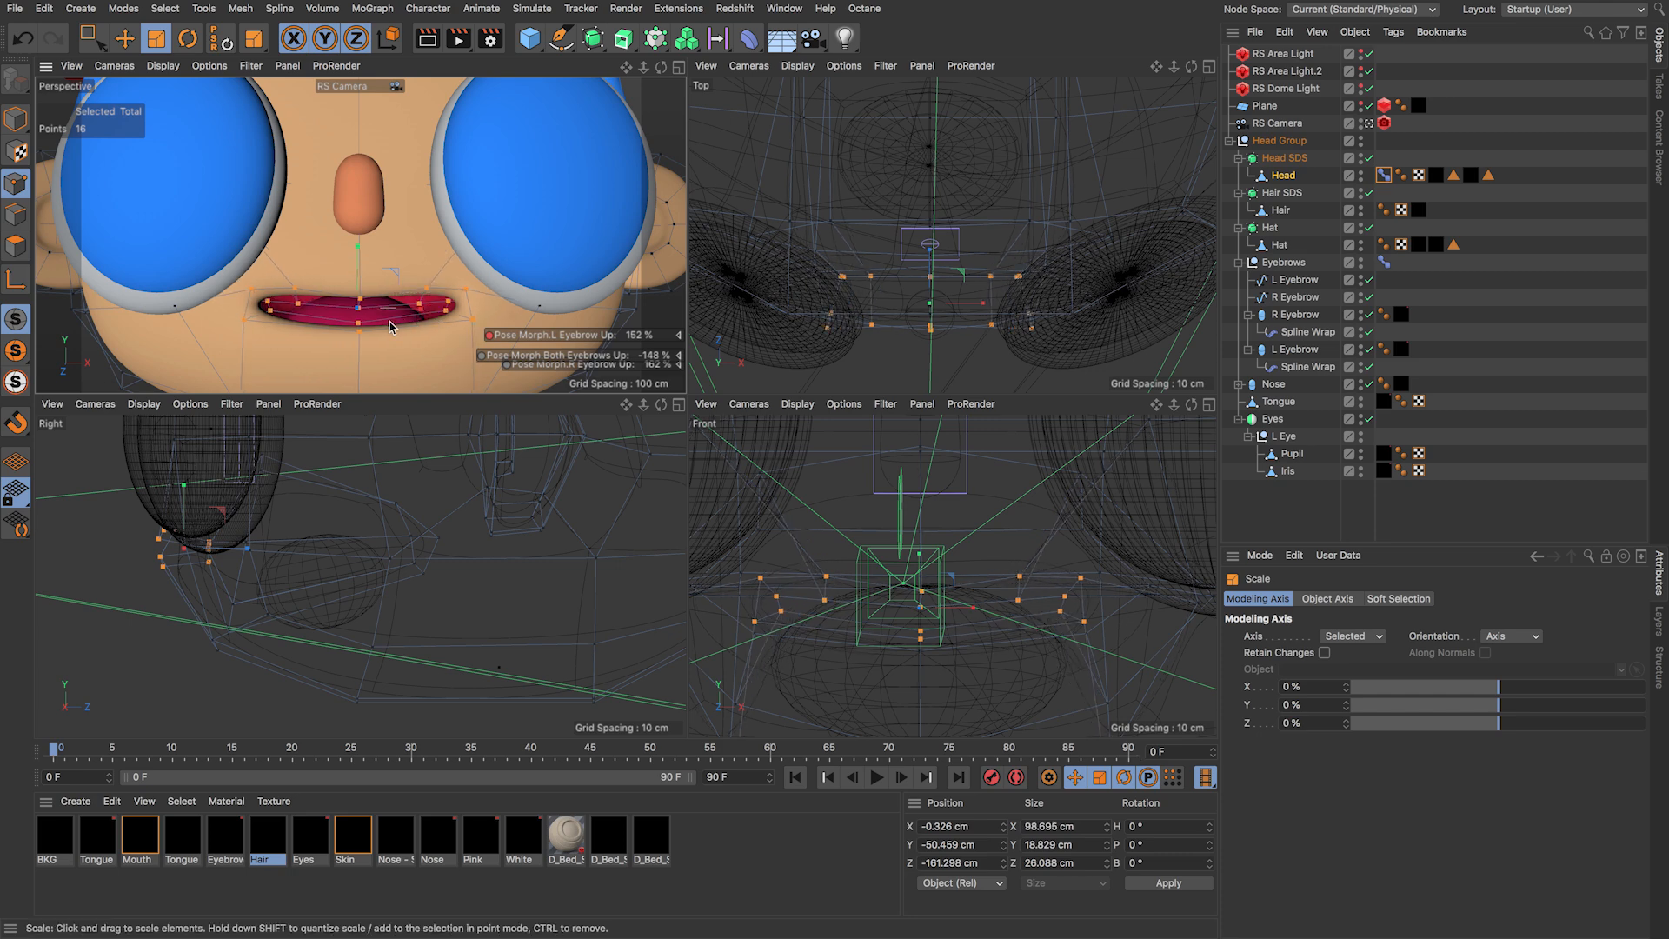
Step: Select the four outer corner points of the mouth and raise them about 4.9 cm
{"action": "scroll", "coordinate": [396, 325], "scroll_direction": "down", "scroll_amount": 5}
{"action": "middle_click_drag", "start_coordinate": [386, 337], "coordinate": [366, 348], "text": "alt"}
{"action": "left_click_drag", "start_coordinate": [366, 340], "coordinate": [366, 346], "text": "alt"}
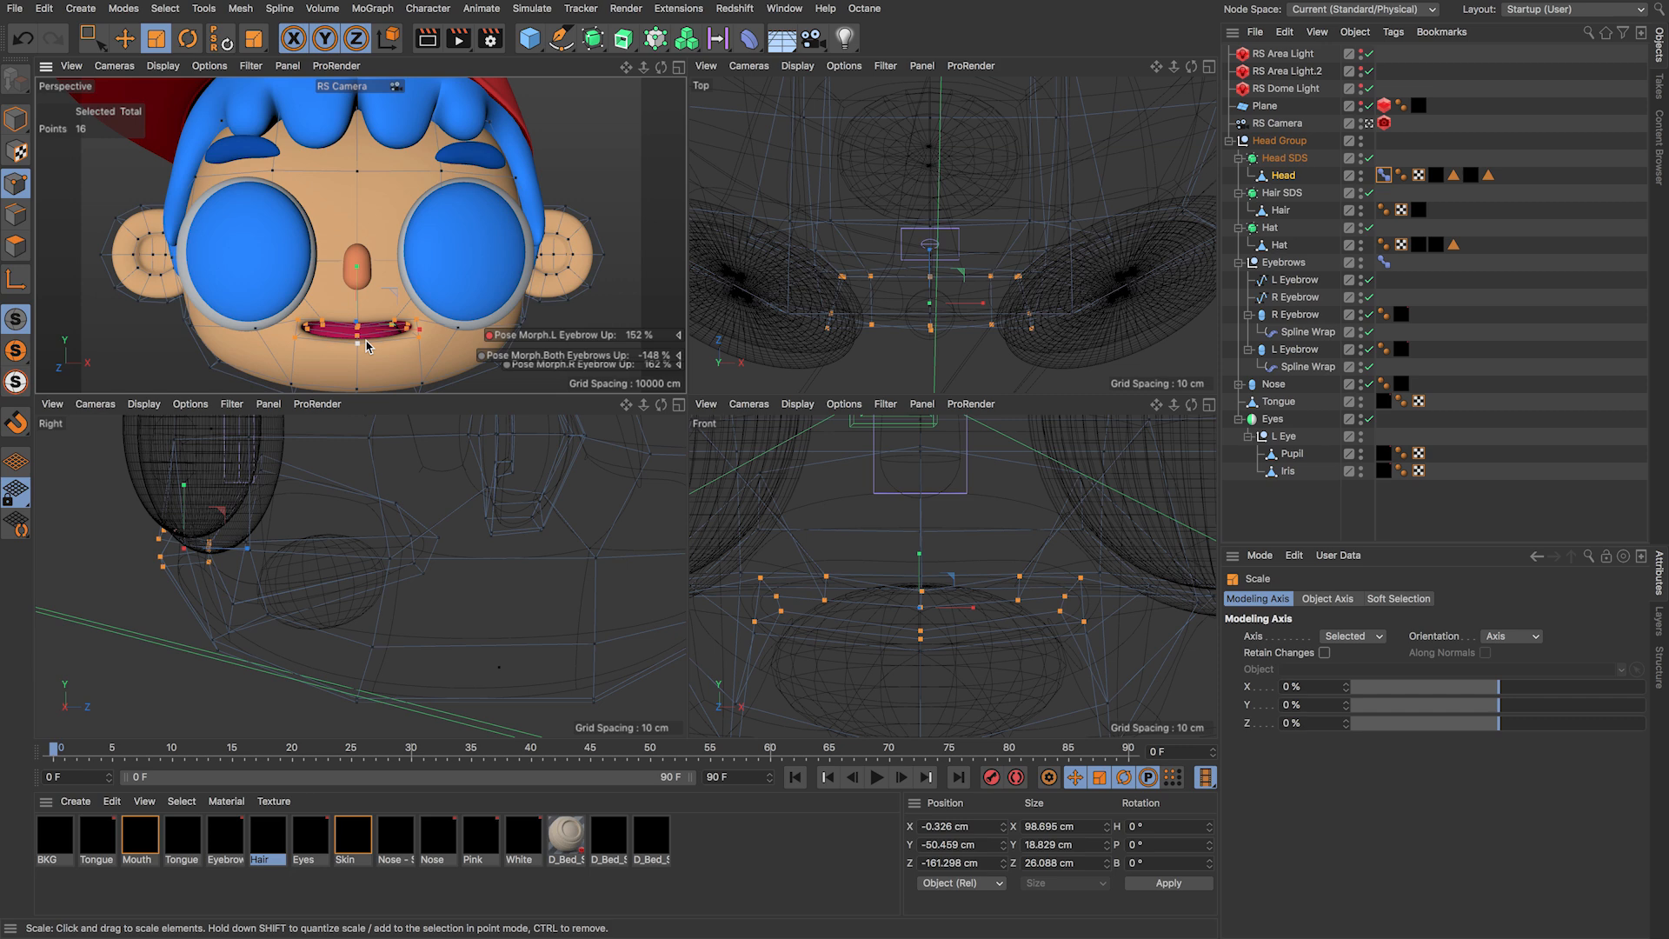
{"action": "scroll", "coordinate": [375, 340], "scroll_direction": "up", "scroll_amount": 5}
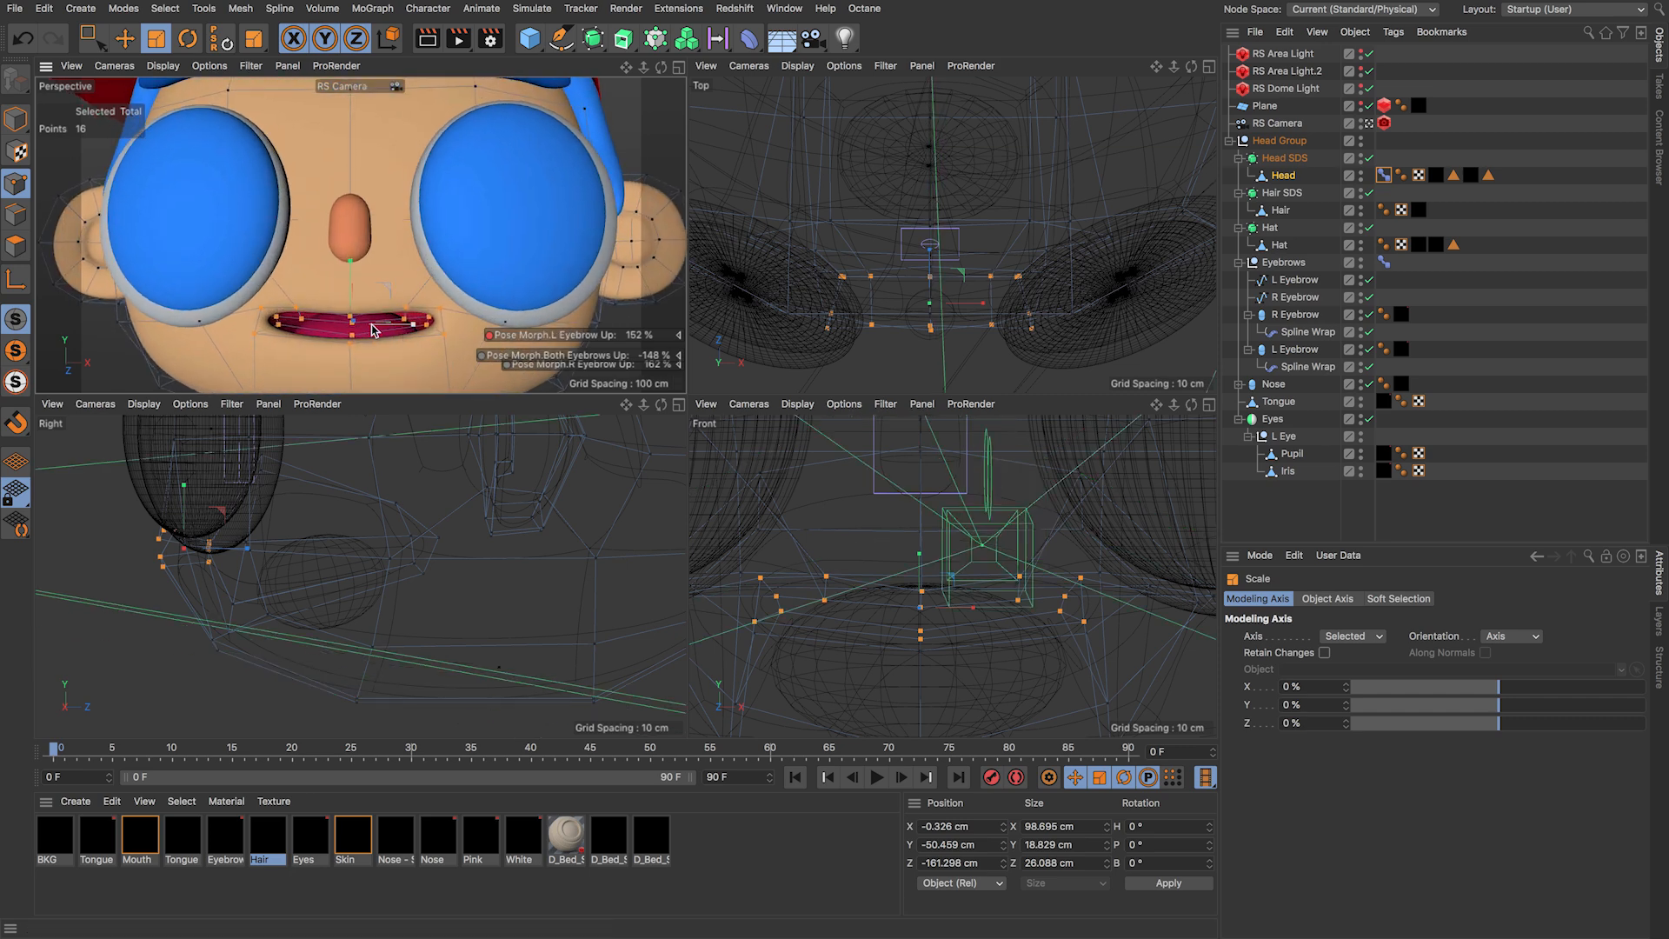
{"action": "left_click", "coordinate": [277, 321]}
{"action": "left_click", "coordinate": [434, 320], "text": "shift"}
{"action": "left_click", "coordinate": [439, 318]}
{"action": "key", "text": "e"}
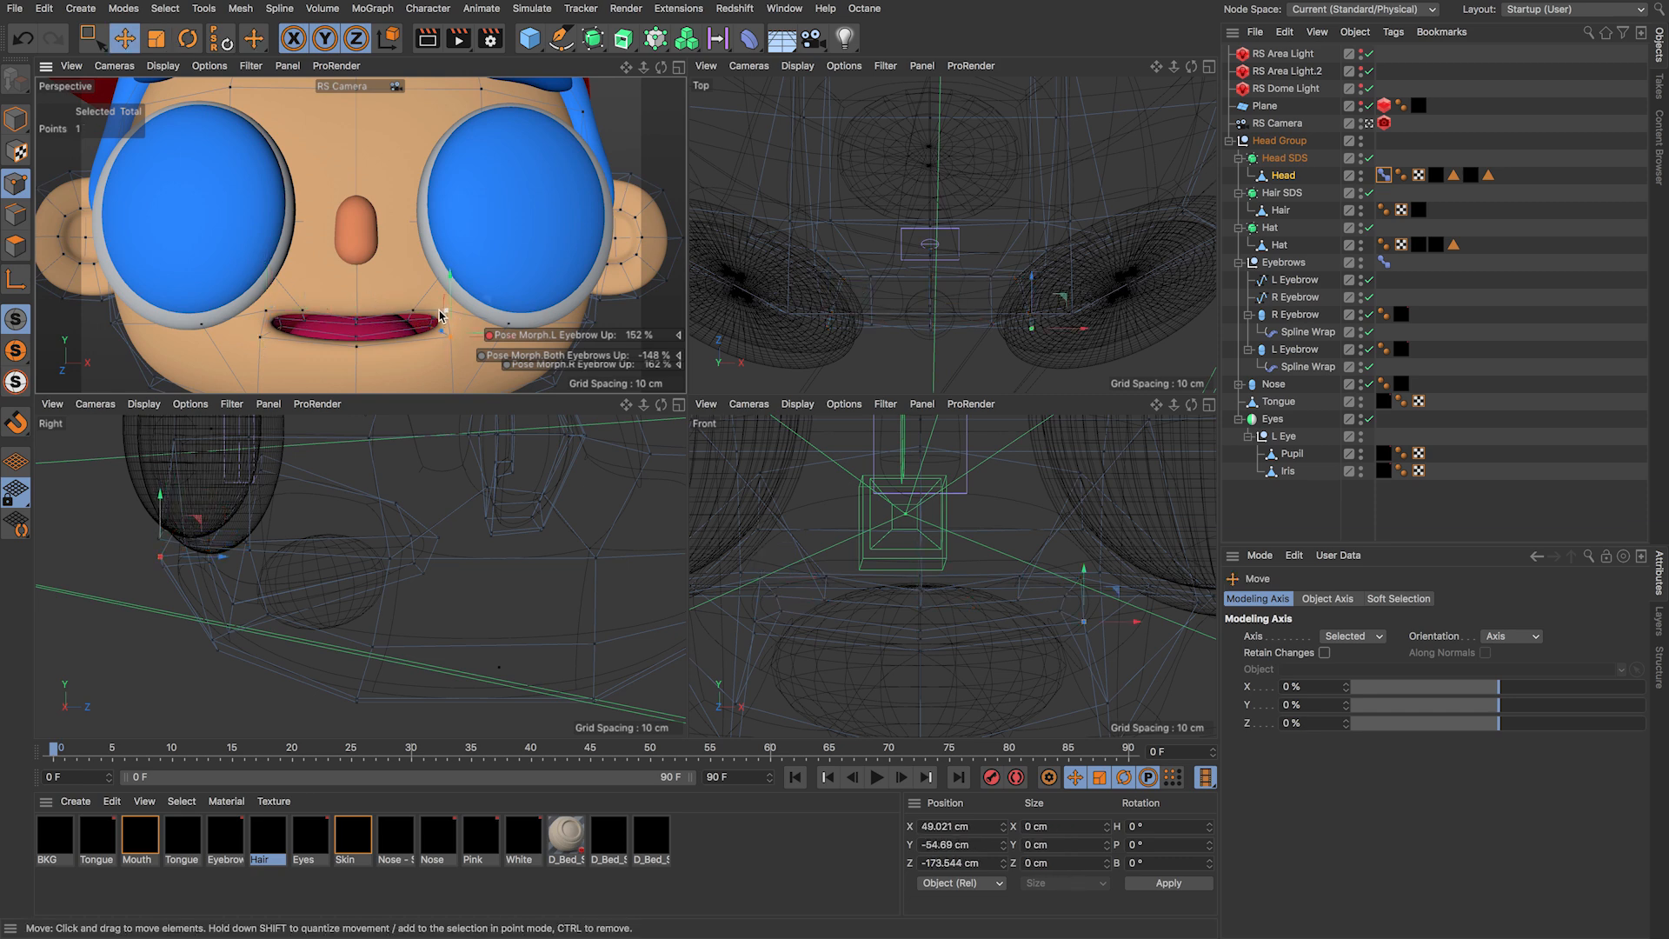
{"action": "left_click_drag", "start_coordinate": [423, 317], "coordinate": [451, 322]}
{"action": "left_click", "coordinate": [273, 325], "text": "shift"}
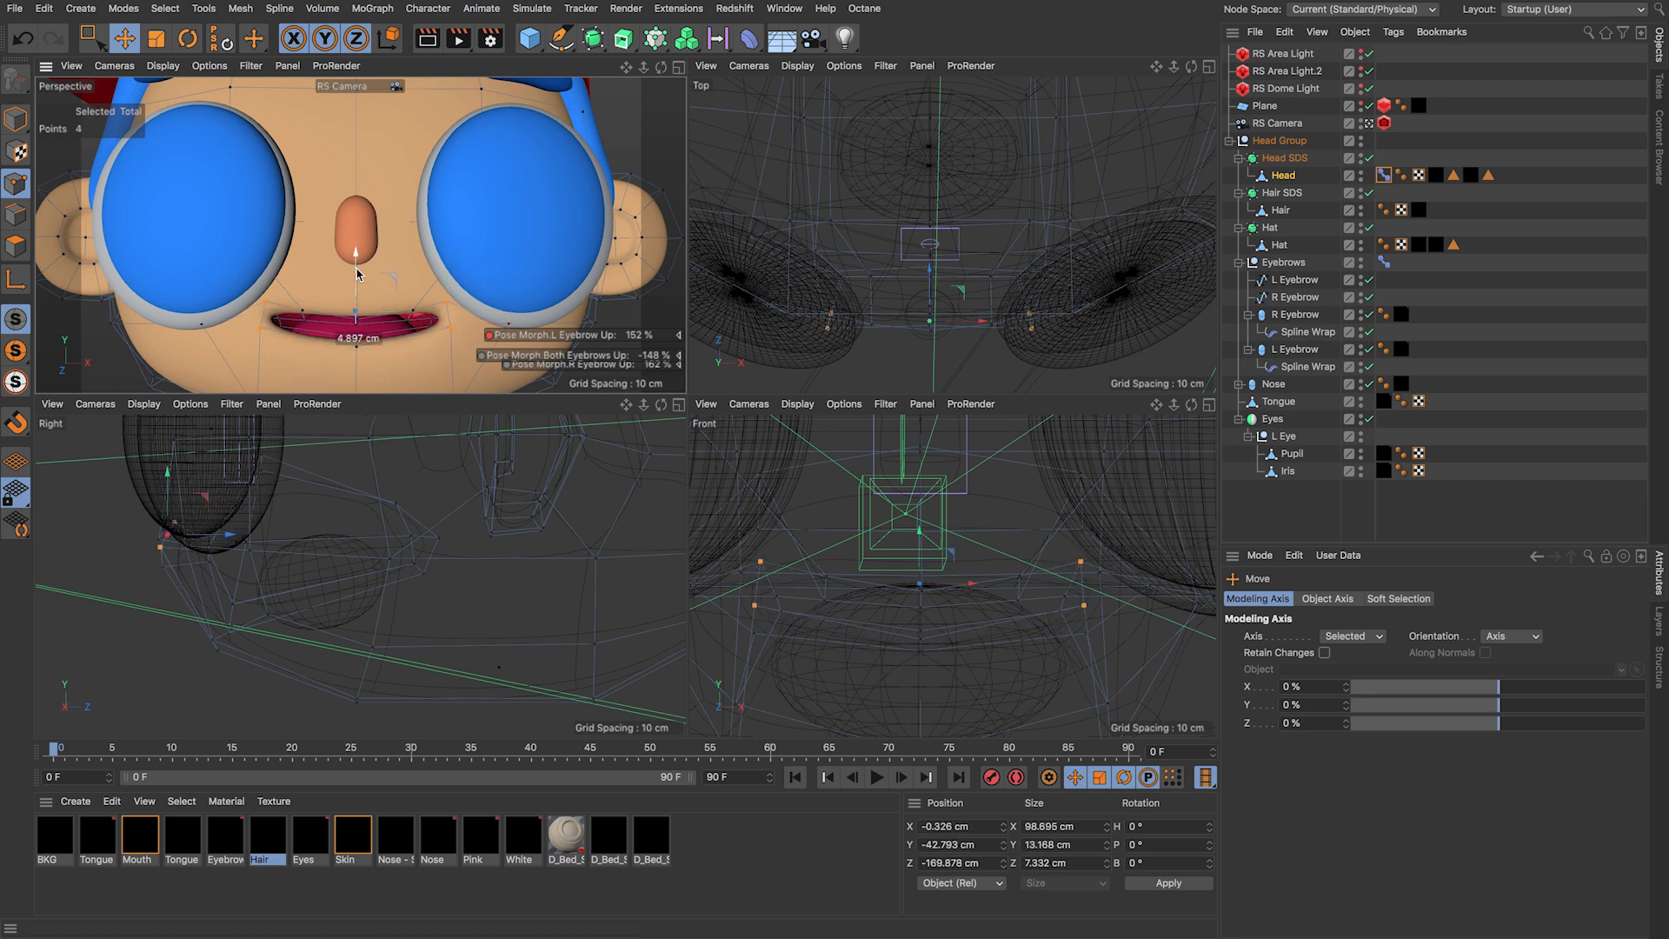
Step: Adjust the inner lip points near both mouth corners and open the Head's Pose Morph tag
{"action": "left_click", "coordinate": [310, 319], "text": "shift"}
{"action": "left_click", "coordinate": [309, 317]}
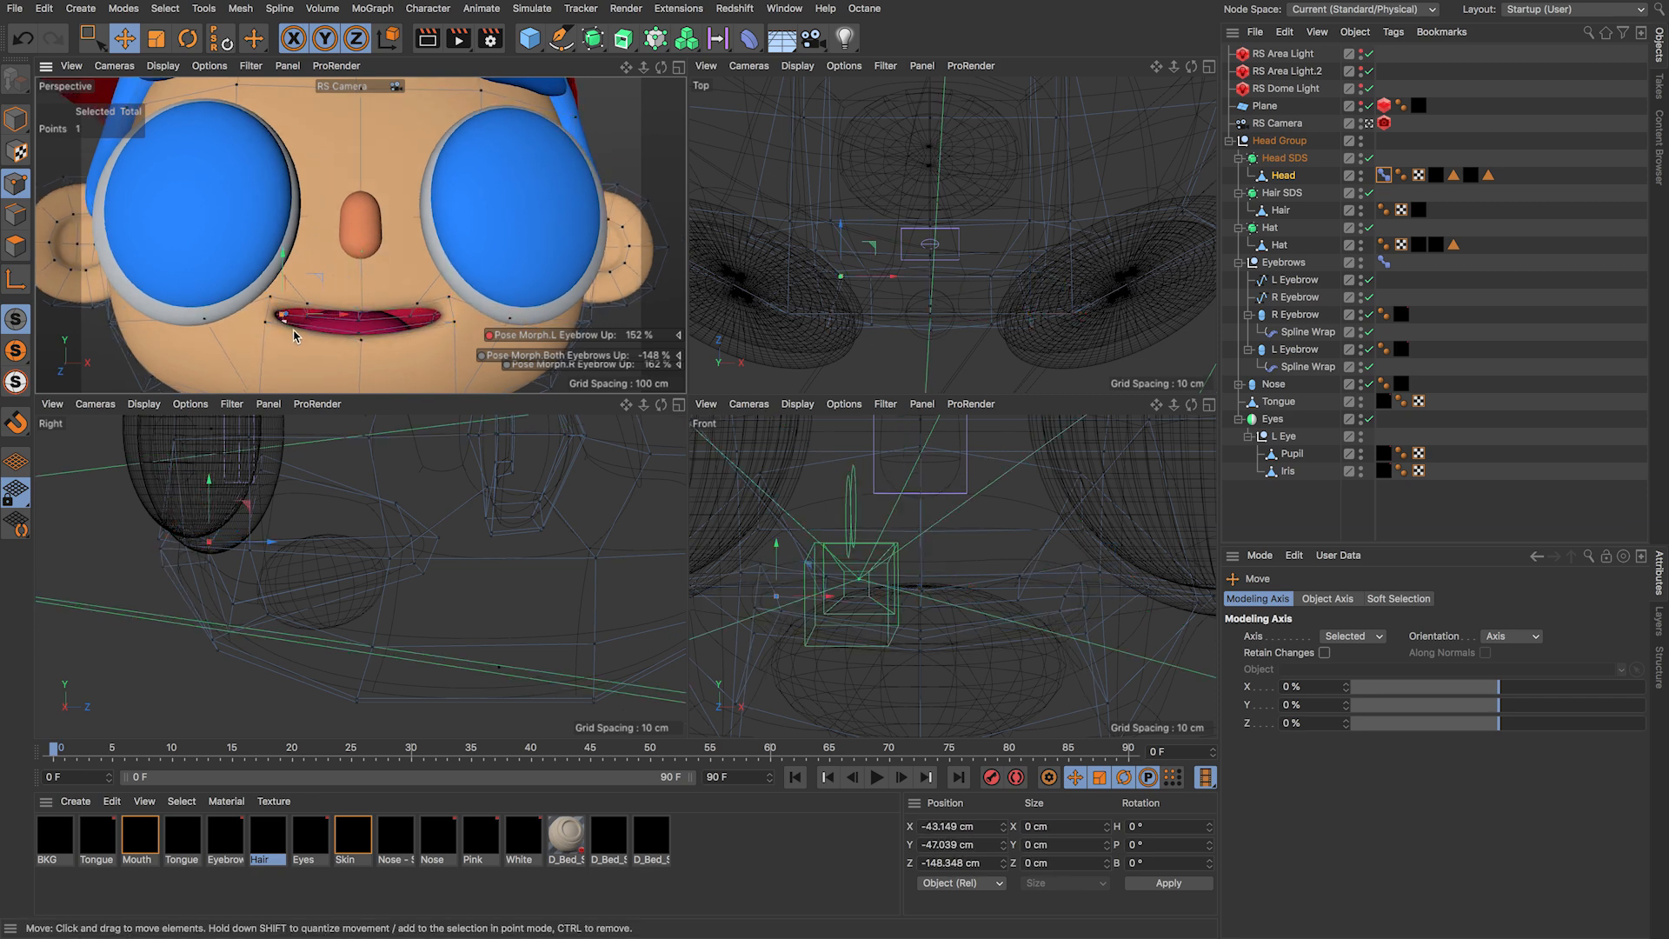
{"action": "left_click", "coordinate": [409, 316]}
{"action": "scroll", "coordinate": [363, 345], "scroll_direction": "down", "scroll_amount": 6}
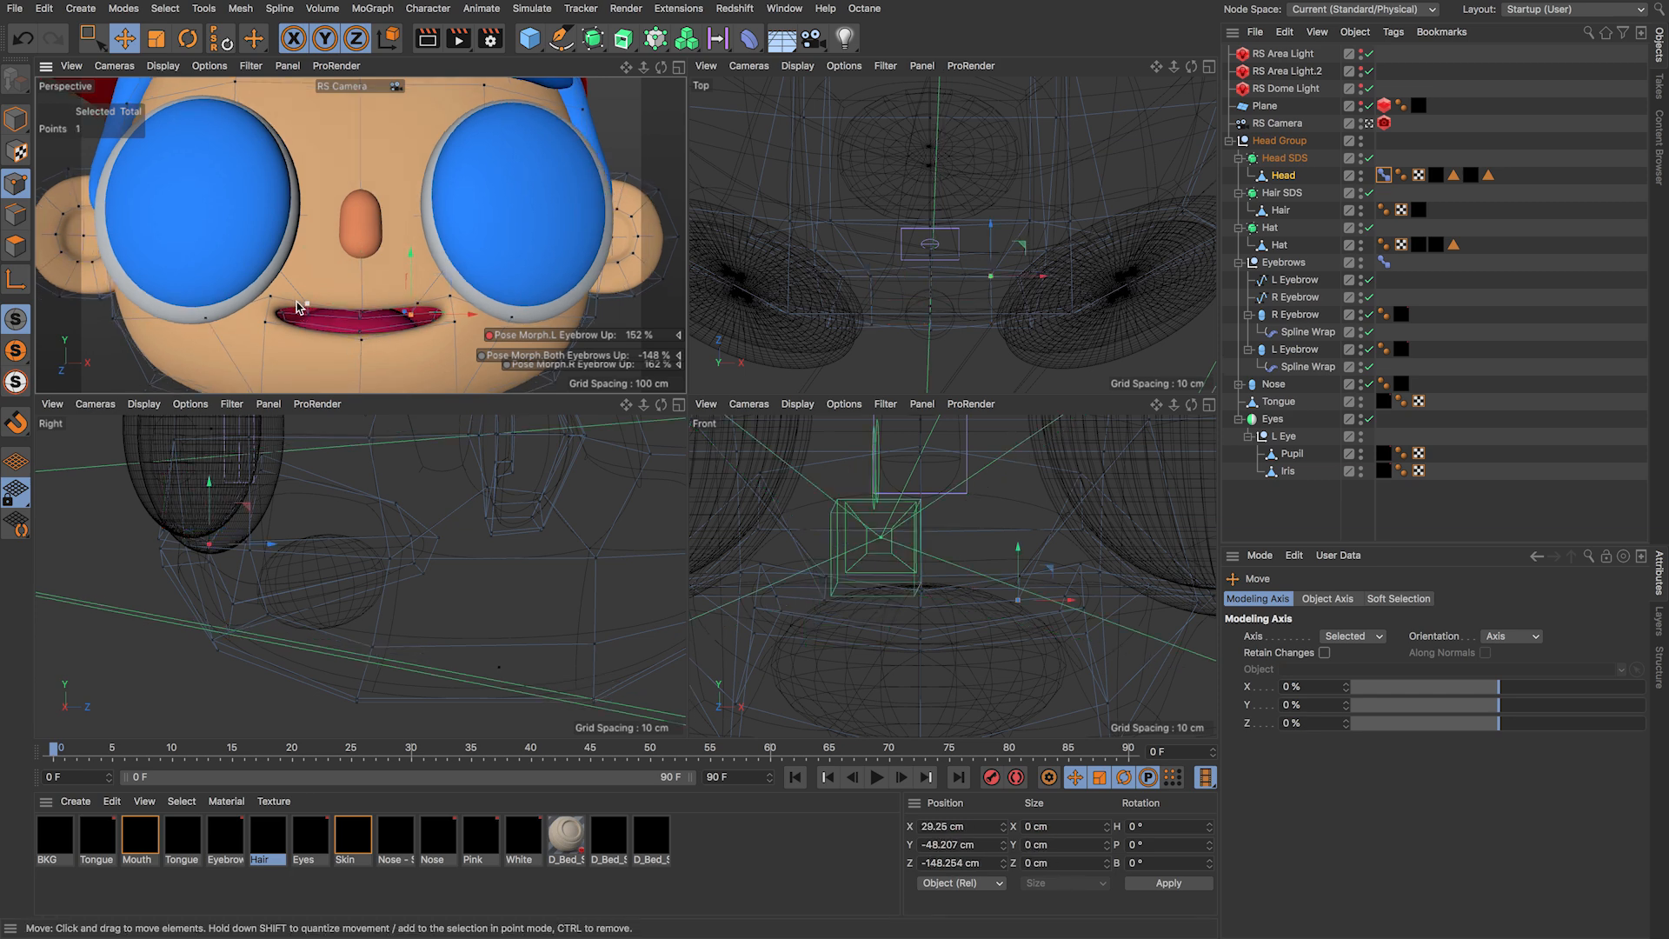
{"action": "left_click", "coordinate": [1384, 262]}
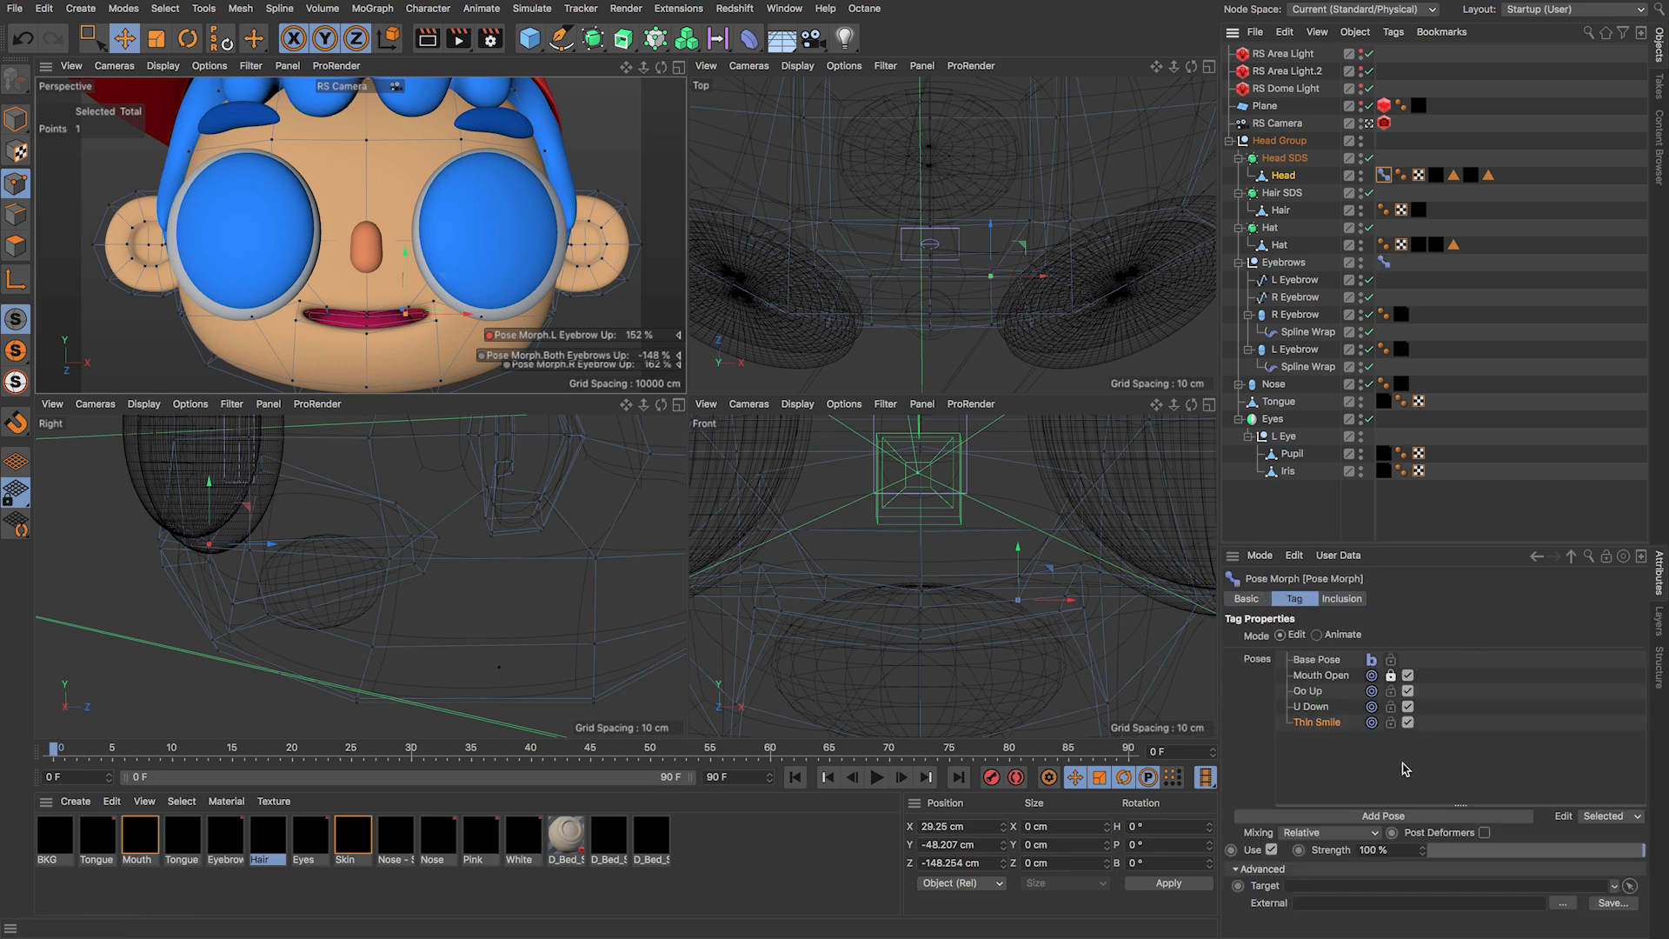
Step: Rename the Base Pose of the Head's Pose Morph tag as Mouth Closed
{"action": "left_click", "coordinate": [1313, 661]}
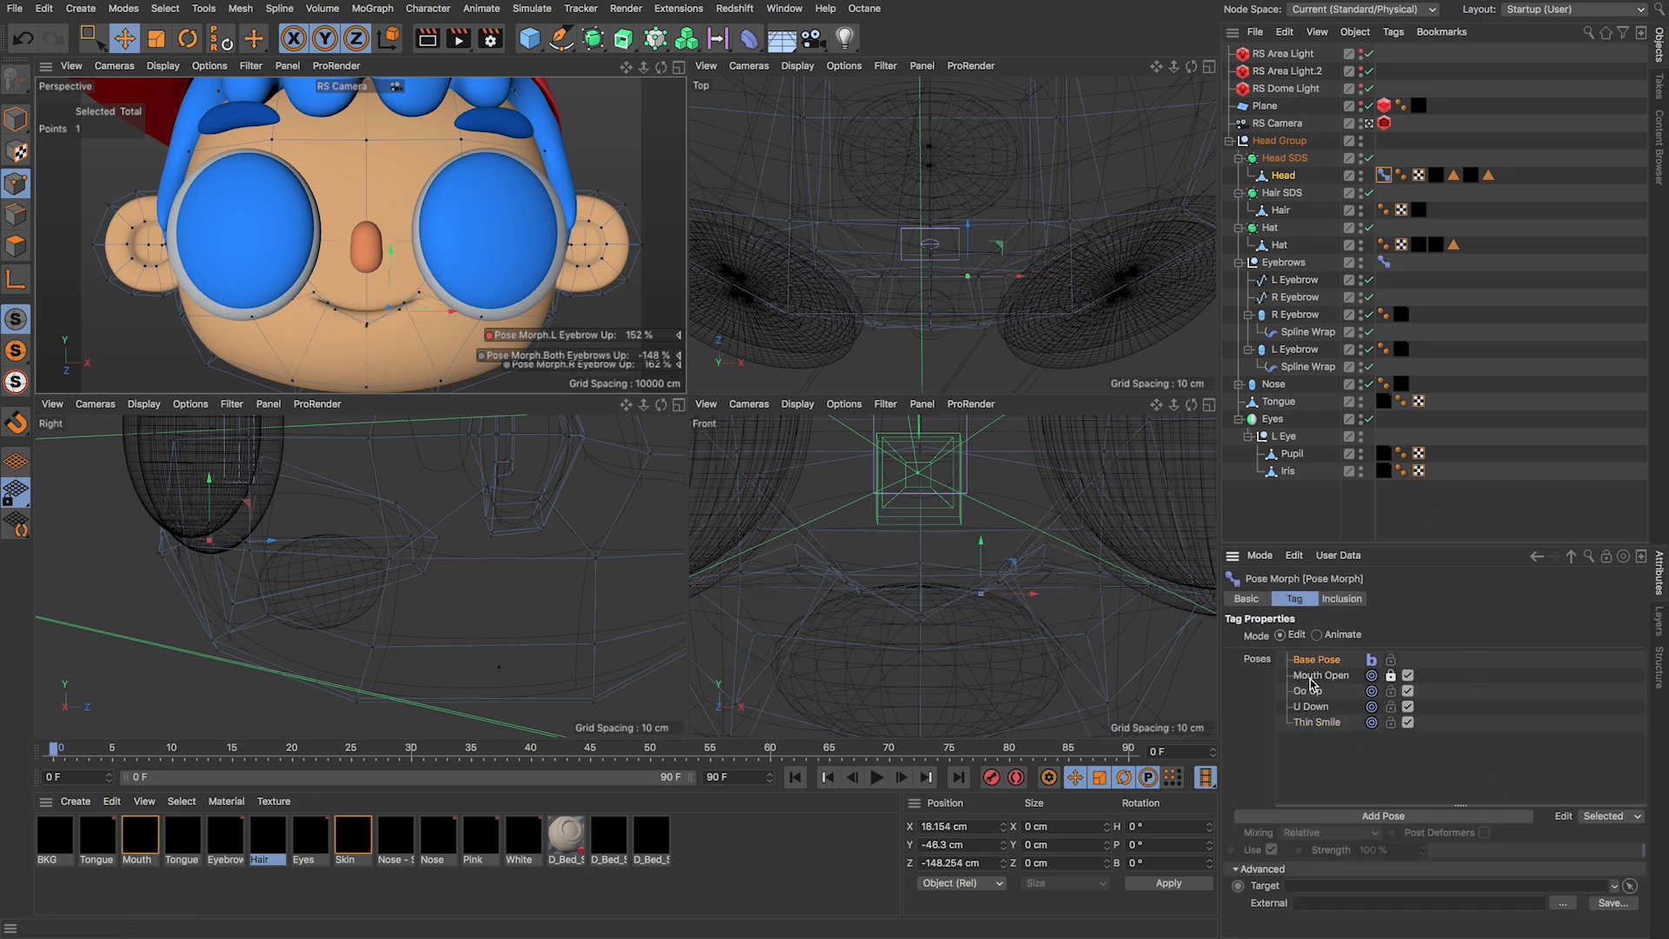
{"action": "double_click", "coordinate": [1315, 661]}
{"action": "type", "text": "Mouth Close"}
{"action": "key", "text": "Return"}
{"action": "double_click", "coordinate": [1332, 661]}
{"action": "type", "text": "sed"}
{"action": "key", "text": "Return"}
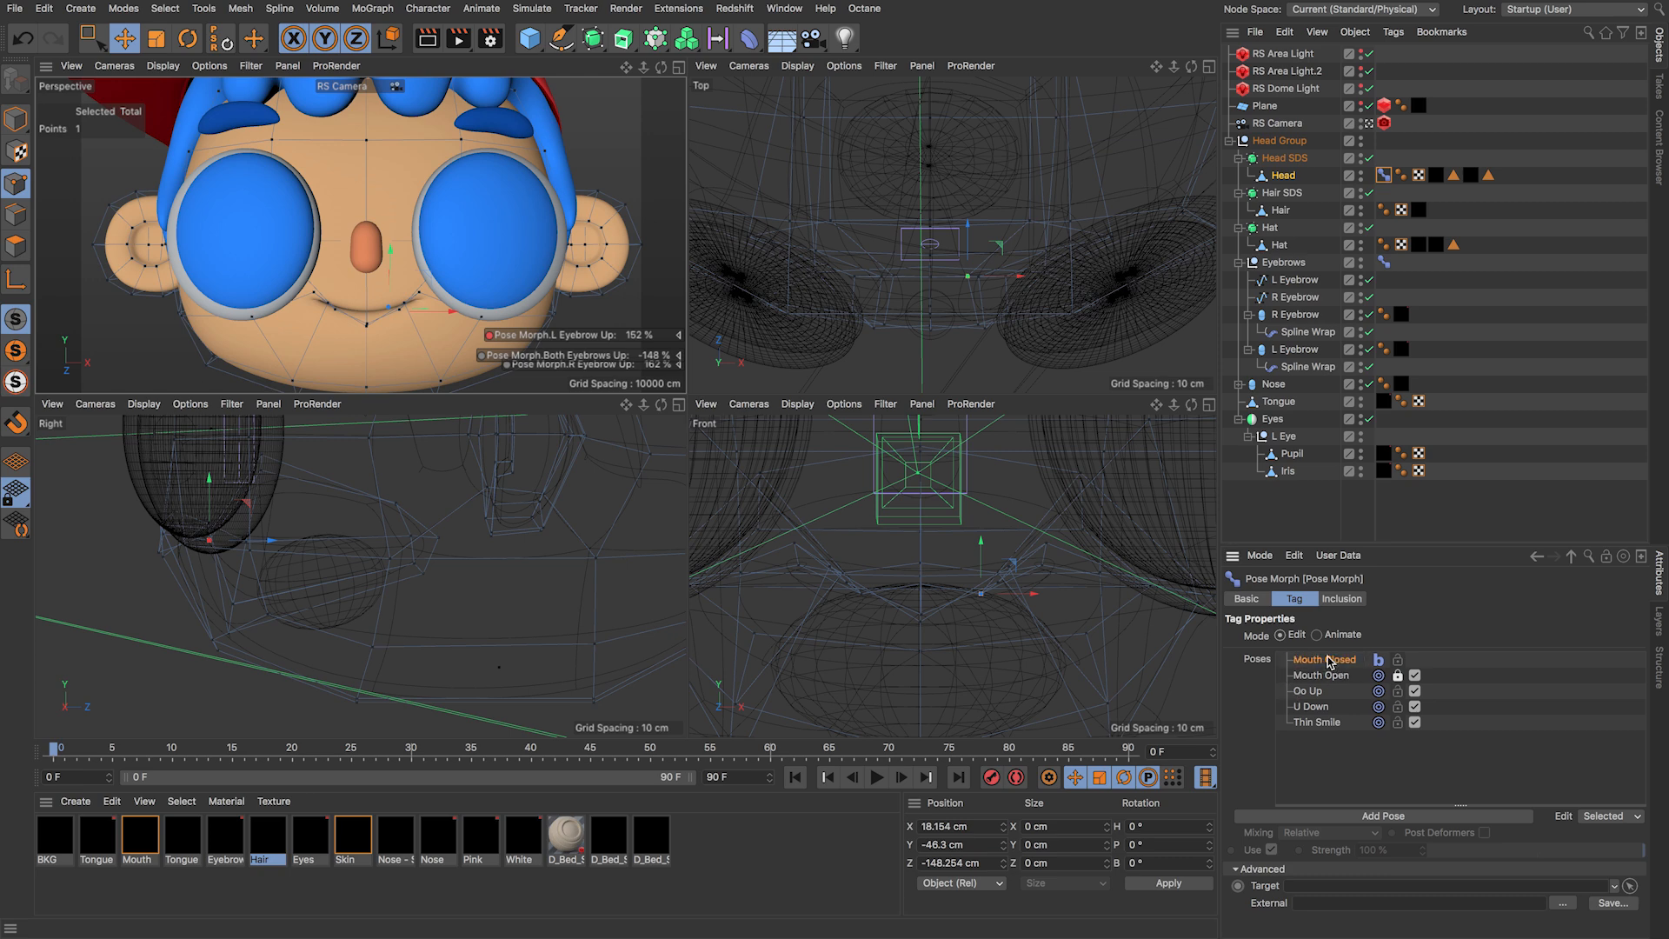
Step: Review the sculpted Mouth Open, Oo Up, U Down and Thin Smile poses one after another
{"action": "left_click", "coordinate": [1325, 675]}
{"action": "left_click", "coordinate": [1314, 692]}
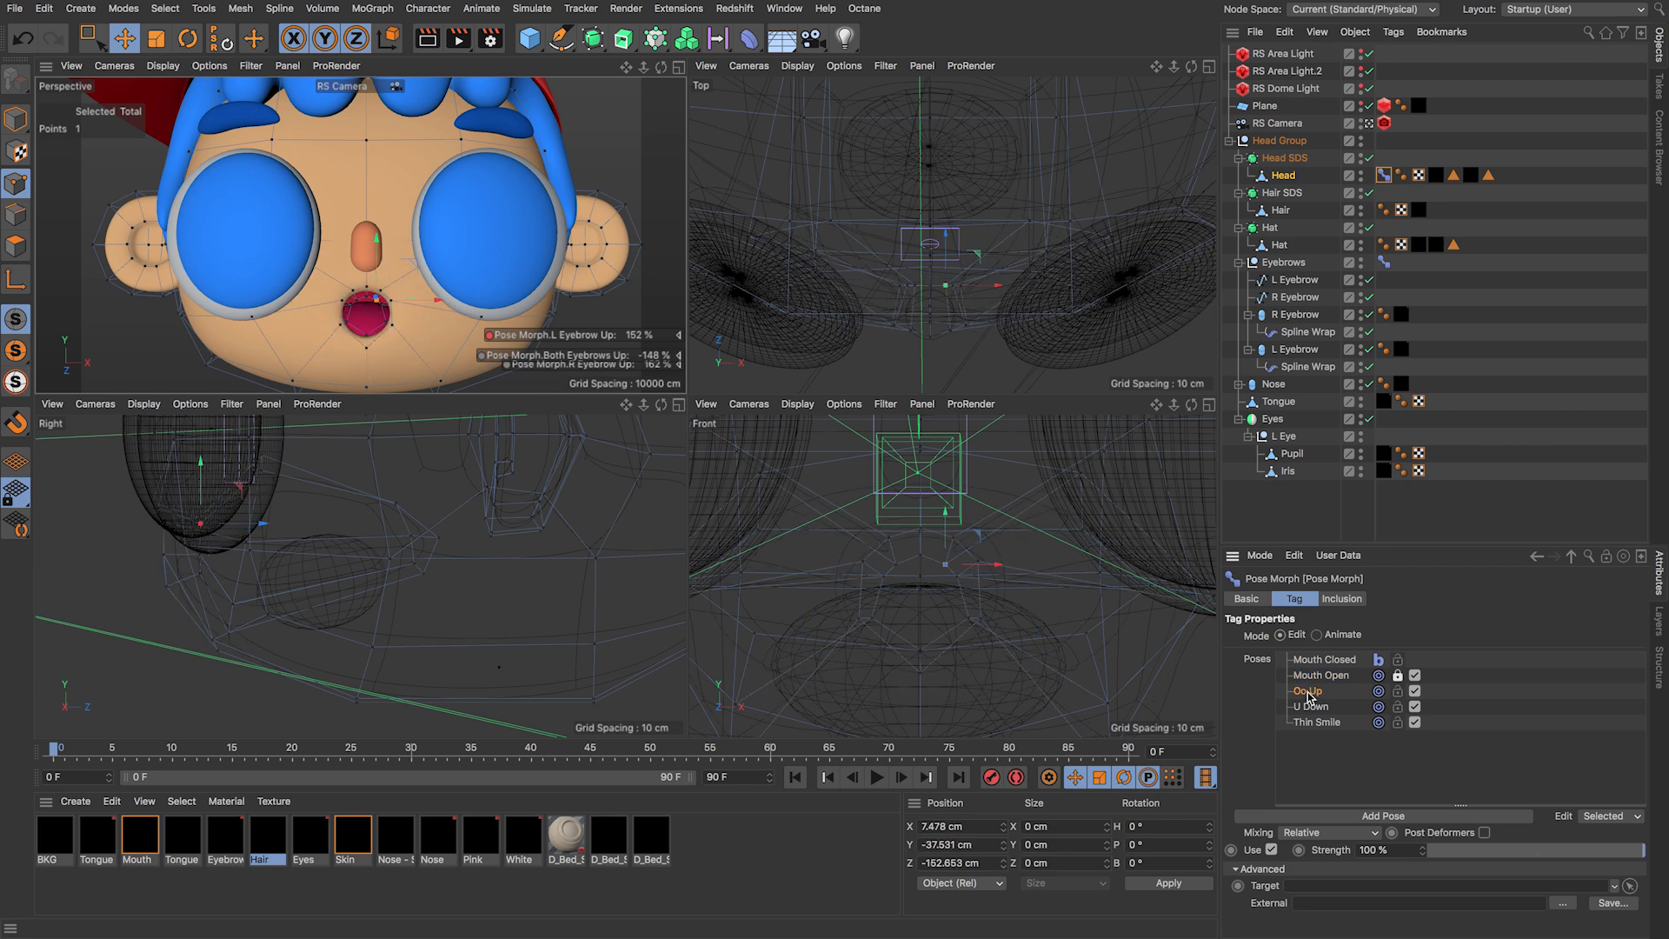
{"action": "left_click", "coordinate": [1315, 707]}
{"action": "left_click", "coordinate": [1319, 723]}
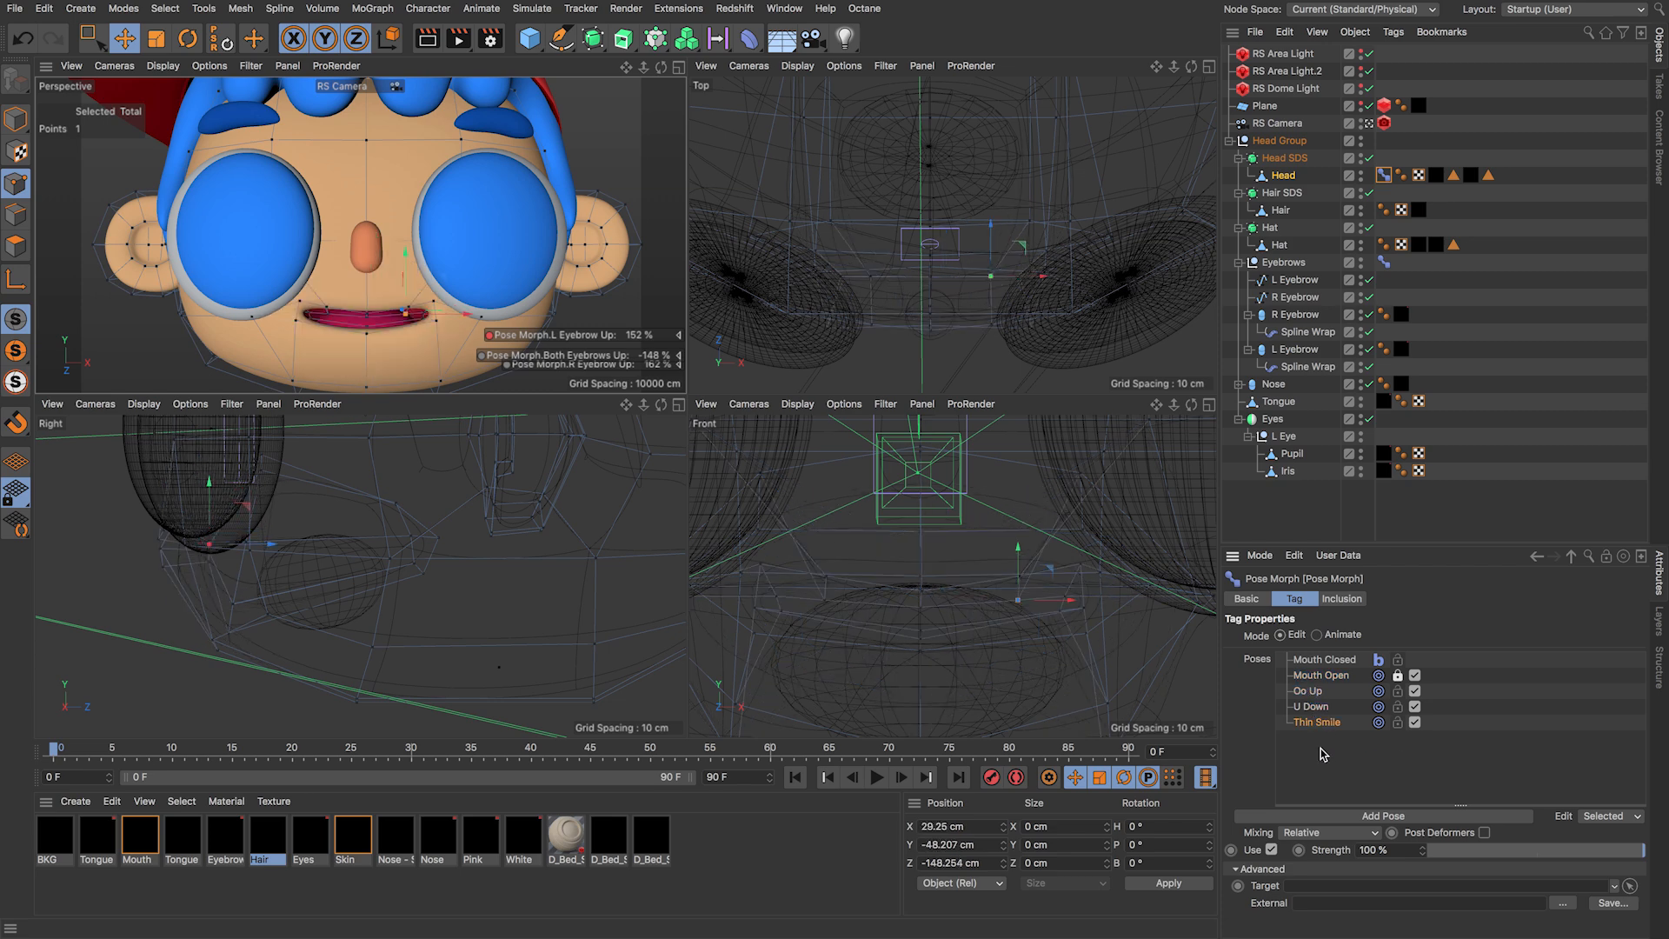
{"action": "left_click", "coordinate": [1312, 691]}
{"action": "left_click", "coordinate": [1313, 707]}
{"action": "left_click", "coordinate": [1317, 723]}
Step: Toggle the Mouth Open pose's lock, switch the Pose Morph tag to Animate mode and enlarge the perspective view
{"action": "left_click", "coordinate": [1397, 675]}
{"action": "left_click", "coordinate": [1340, 636]}
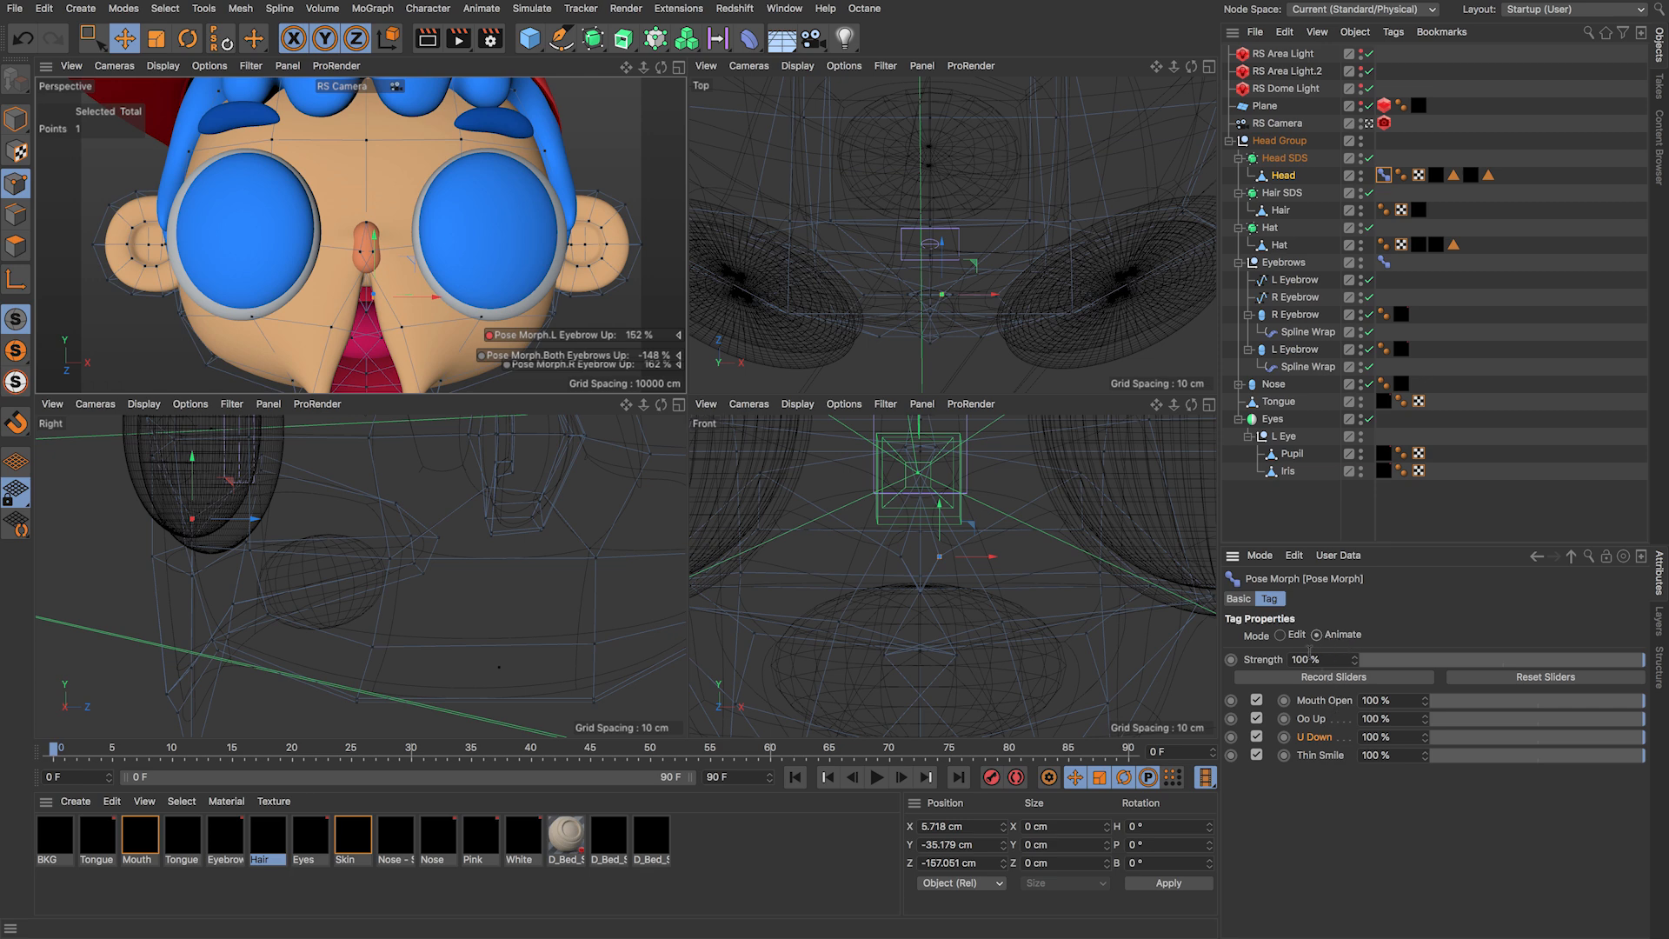
{"action": "scroll", "coordinate": [388, 296], "scroll_direction": "down", "scroll_amount": 5}
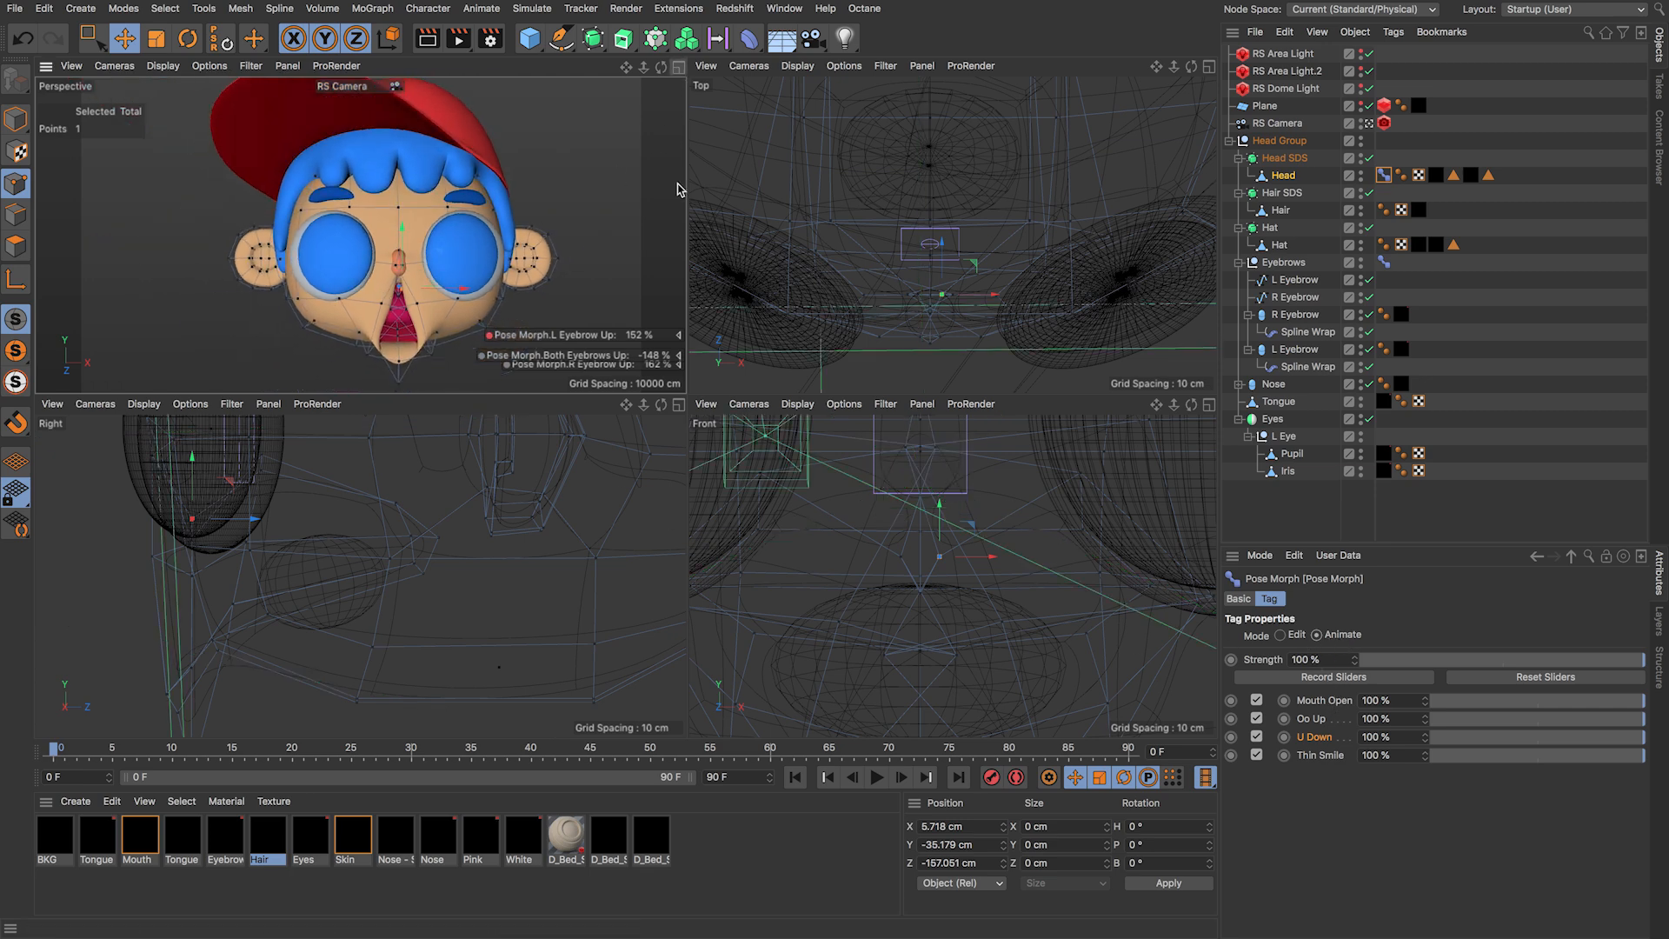
{"action": "middle_click", "coordinate": [388, 296]}
{"action": "left_click_drag", "start_coordinate": [589, 499], "coordinate": [603, 543]}
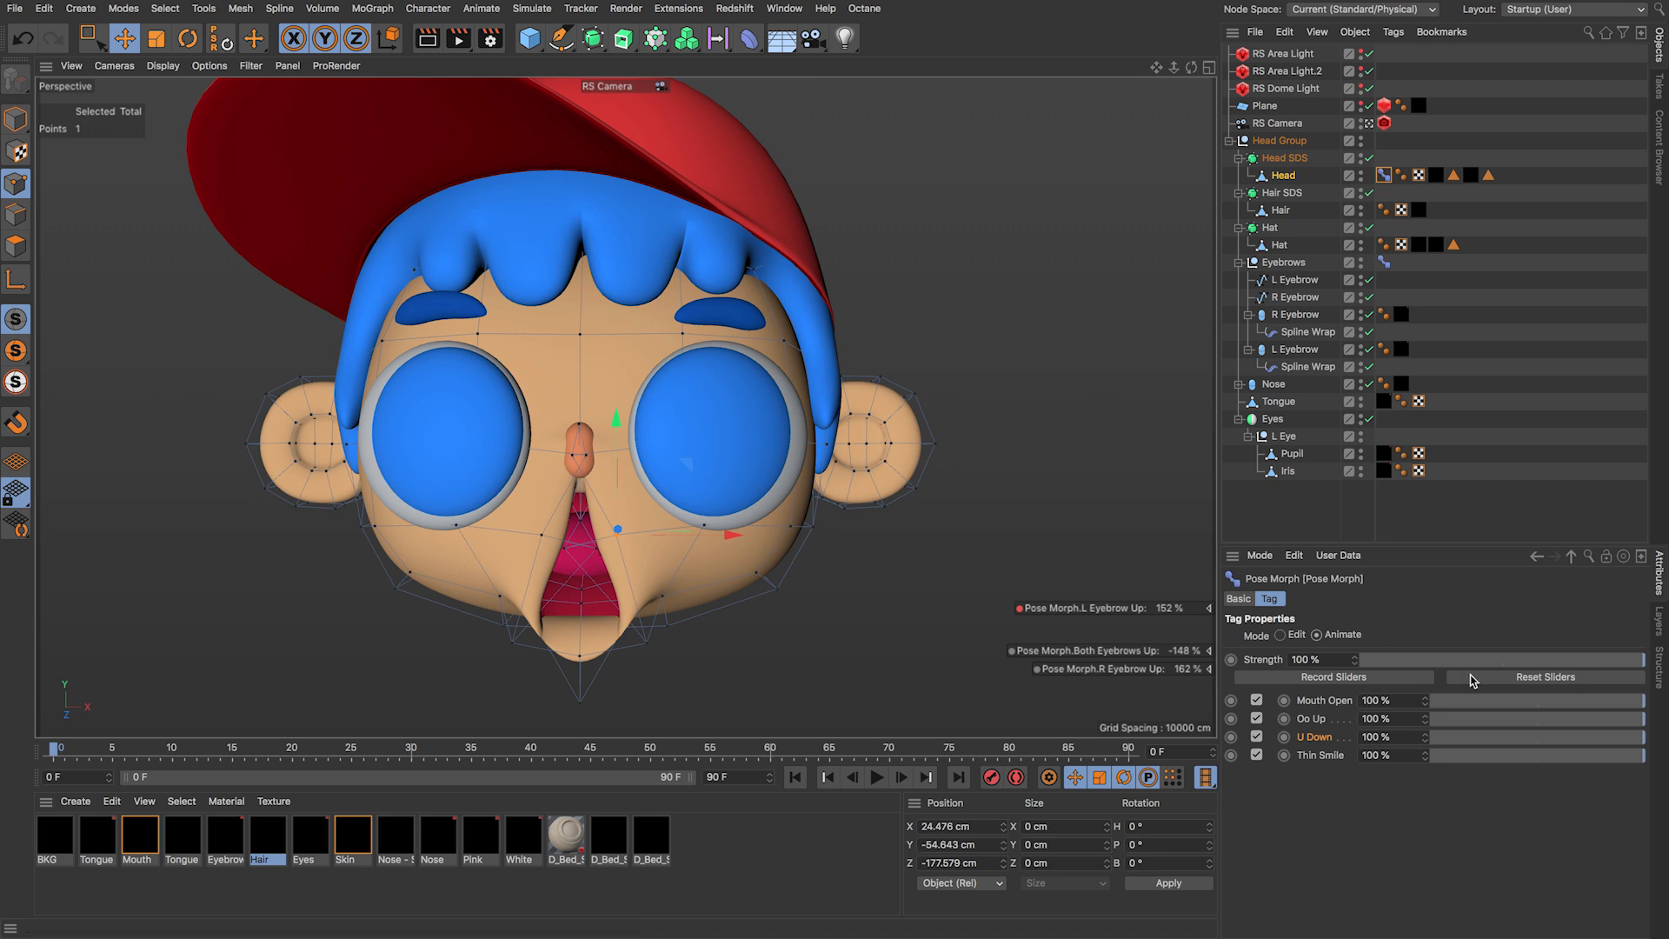
Step: Try the Mouth Open, Oo Up, U Down and Thin Smile sliders and reset them all to 0%
{"action": "left_click_drag", "start_coordinate": [1558, 701], "coordinate": [1667, 683]}
{"action": "left_click_drag", "start_coordinate": [1548, 705], "coordinate": [1664, 702]}
{"action": "left_click_drag", "start_coordinate": [1442, 720], "coordinate": [1664, 719]}
{"action": "left_click_drag", "start_coordinate": [1504, 735], "coordinate": [1664, 735]}
{"action": "left_click_drag", "start_coordinate": [1466, 754], "coordinate": [1665, 720]}
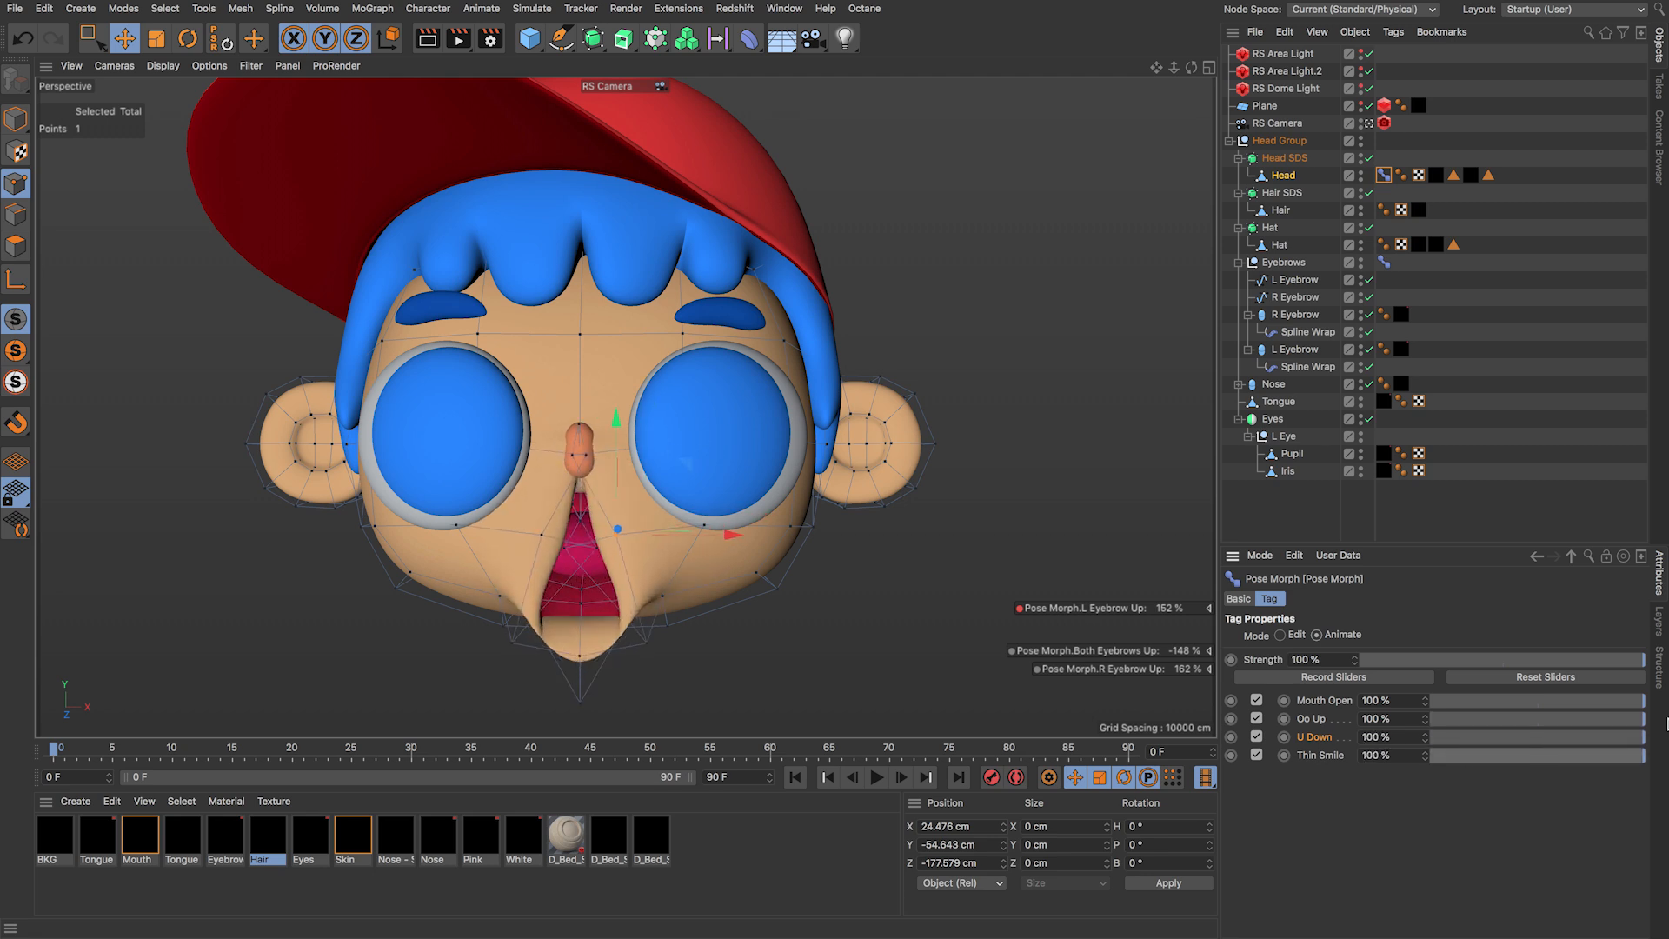
{"action": "left_click", "coordinate": [1538, 681]}
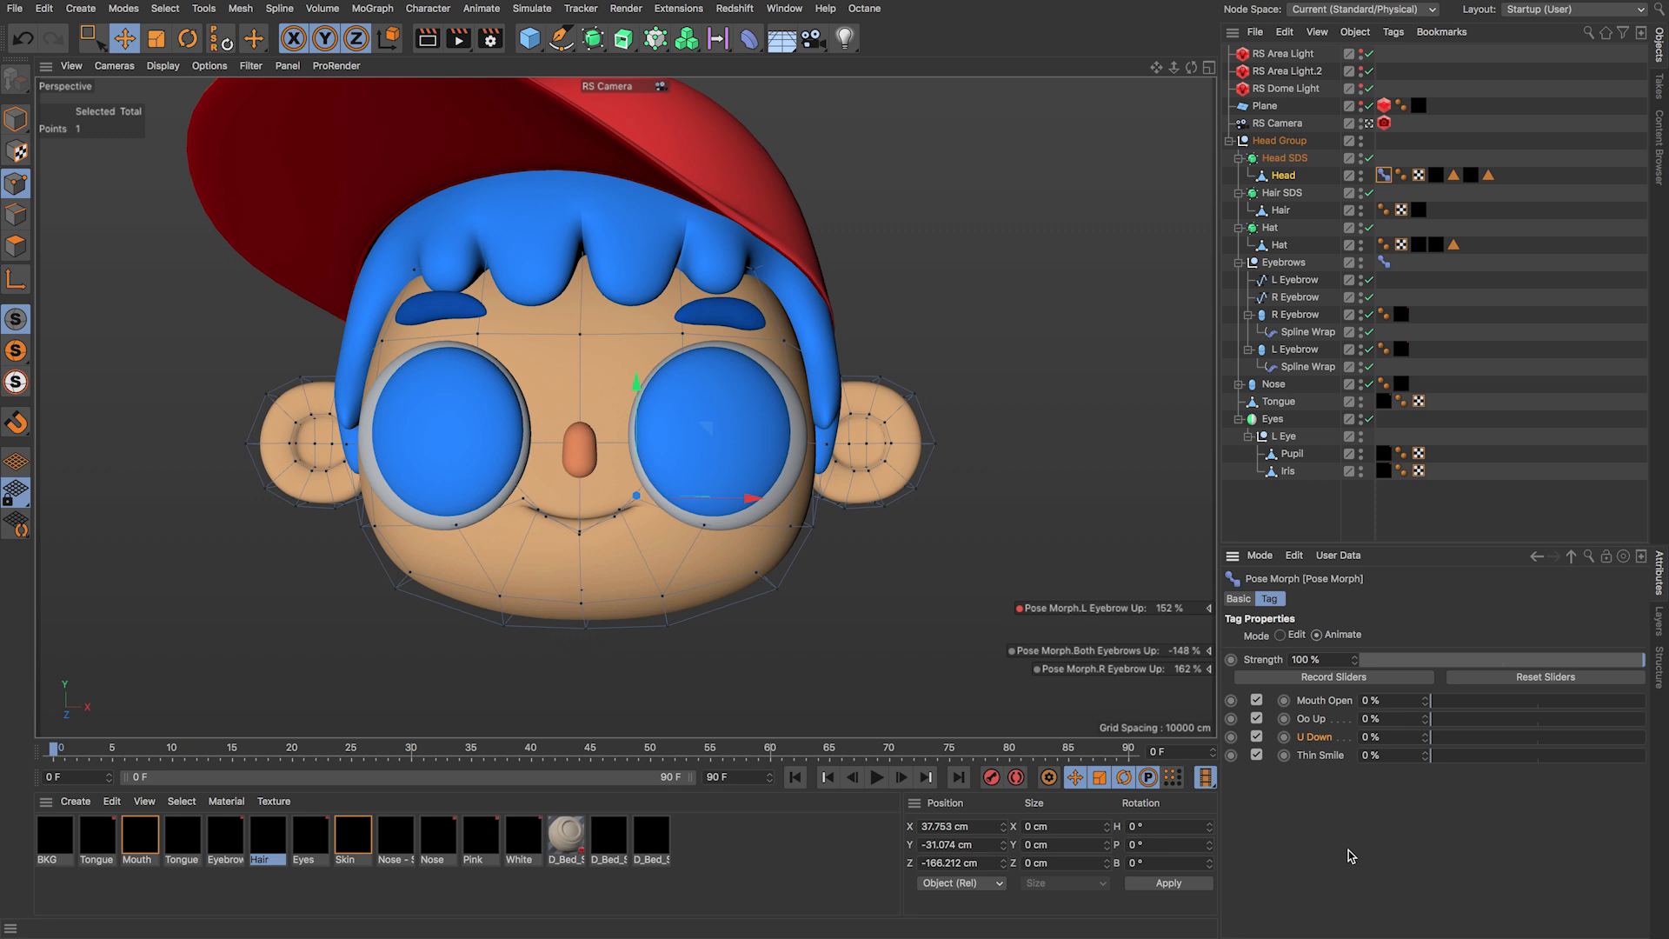
Step: Switch to Model mode and start adding user data to the Head Group null
{"action": "left_click", "coordinate": [15, 118]}
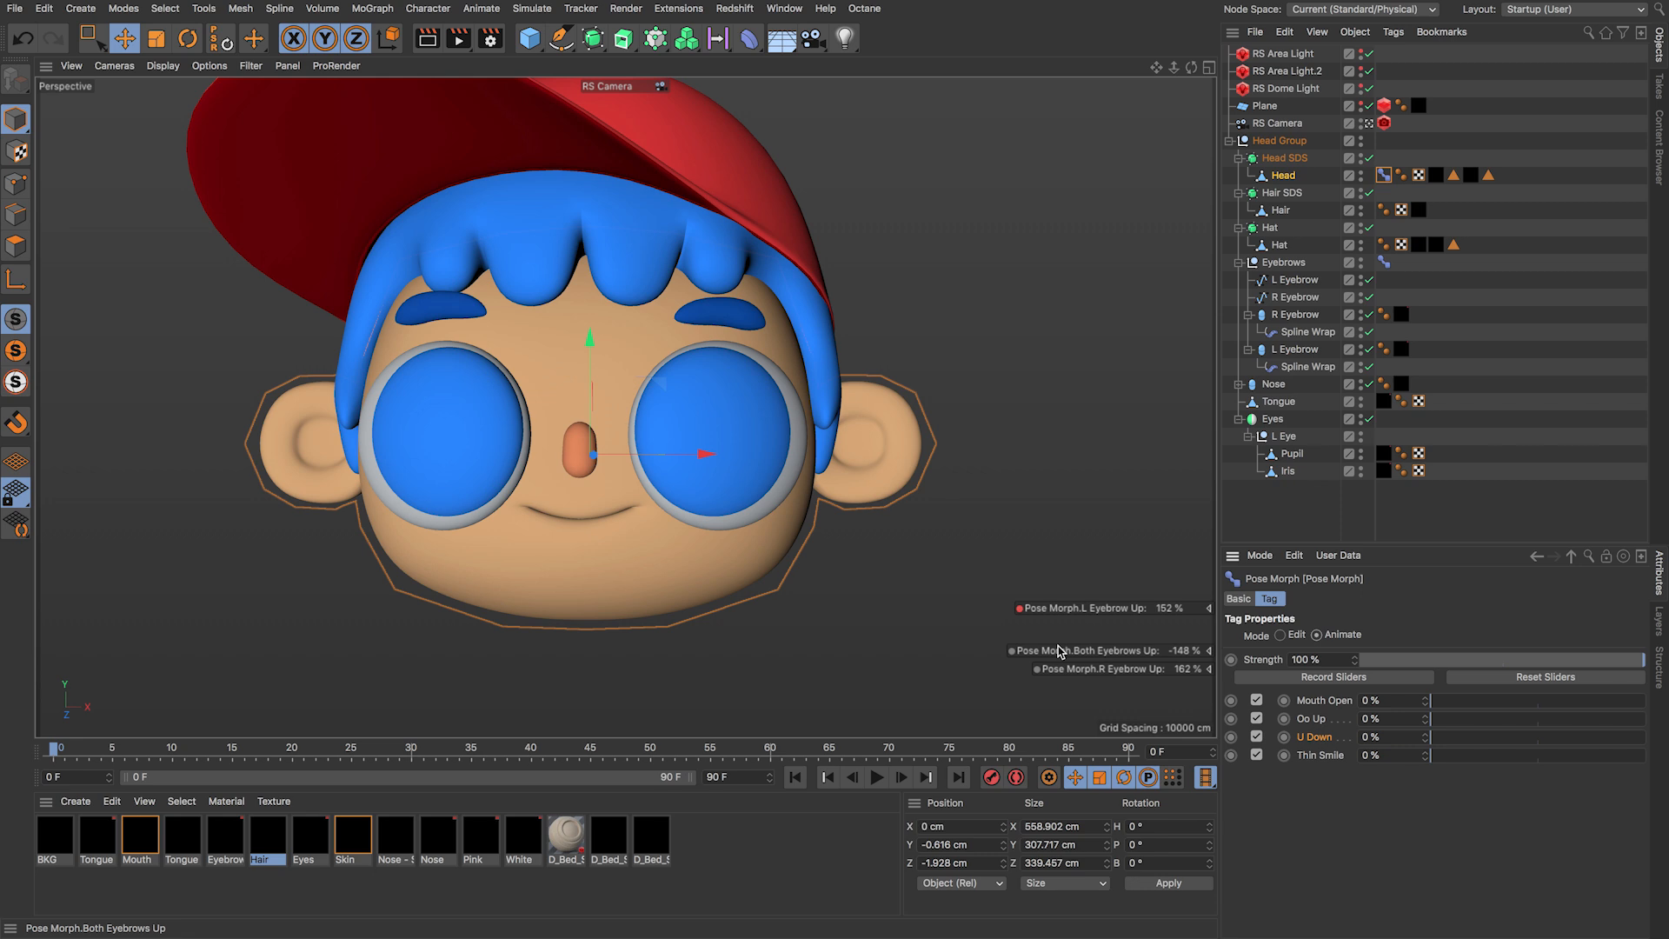
{"action": "left_click", "coordinate": [1279, 139]}
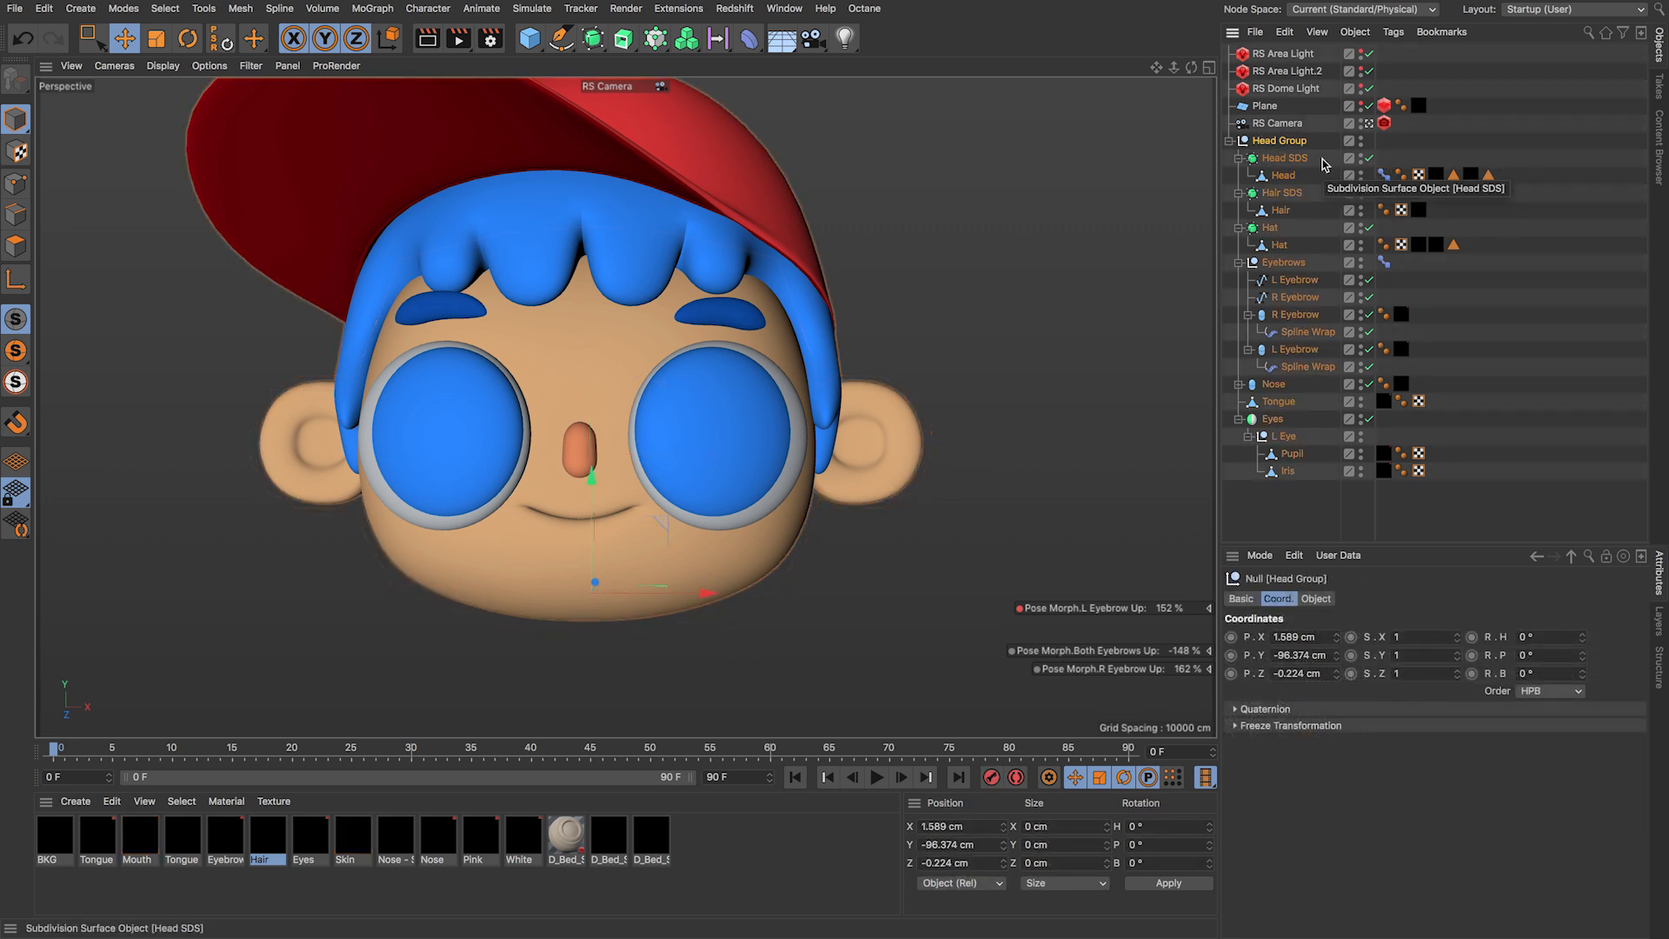
{"action": "left_click", "coordinate": [1273, 161]}
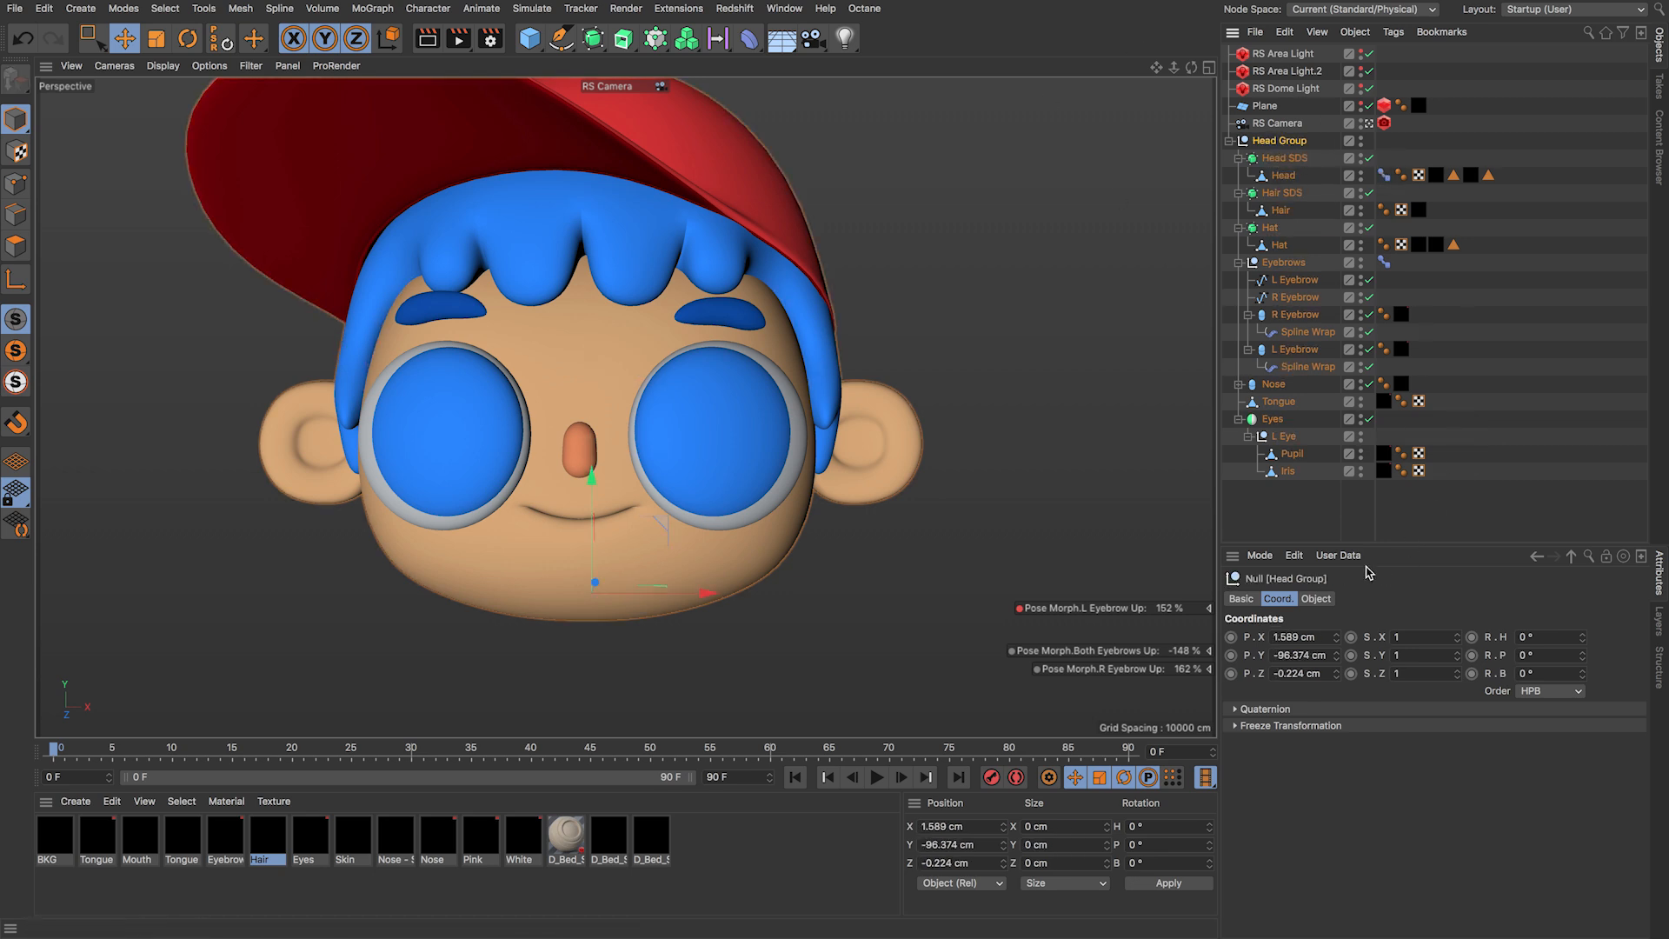
{"action": "left_click", "coordinate": [1338, 557]}
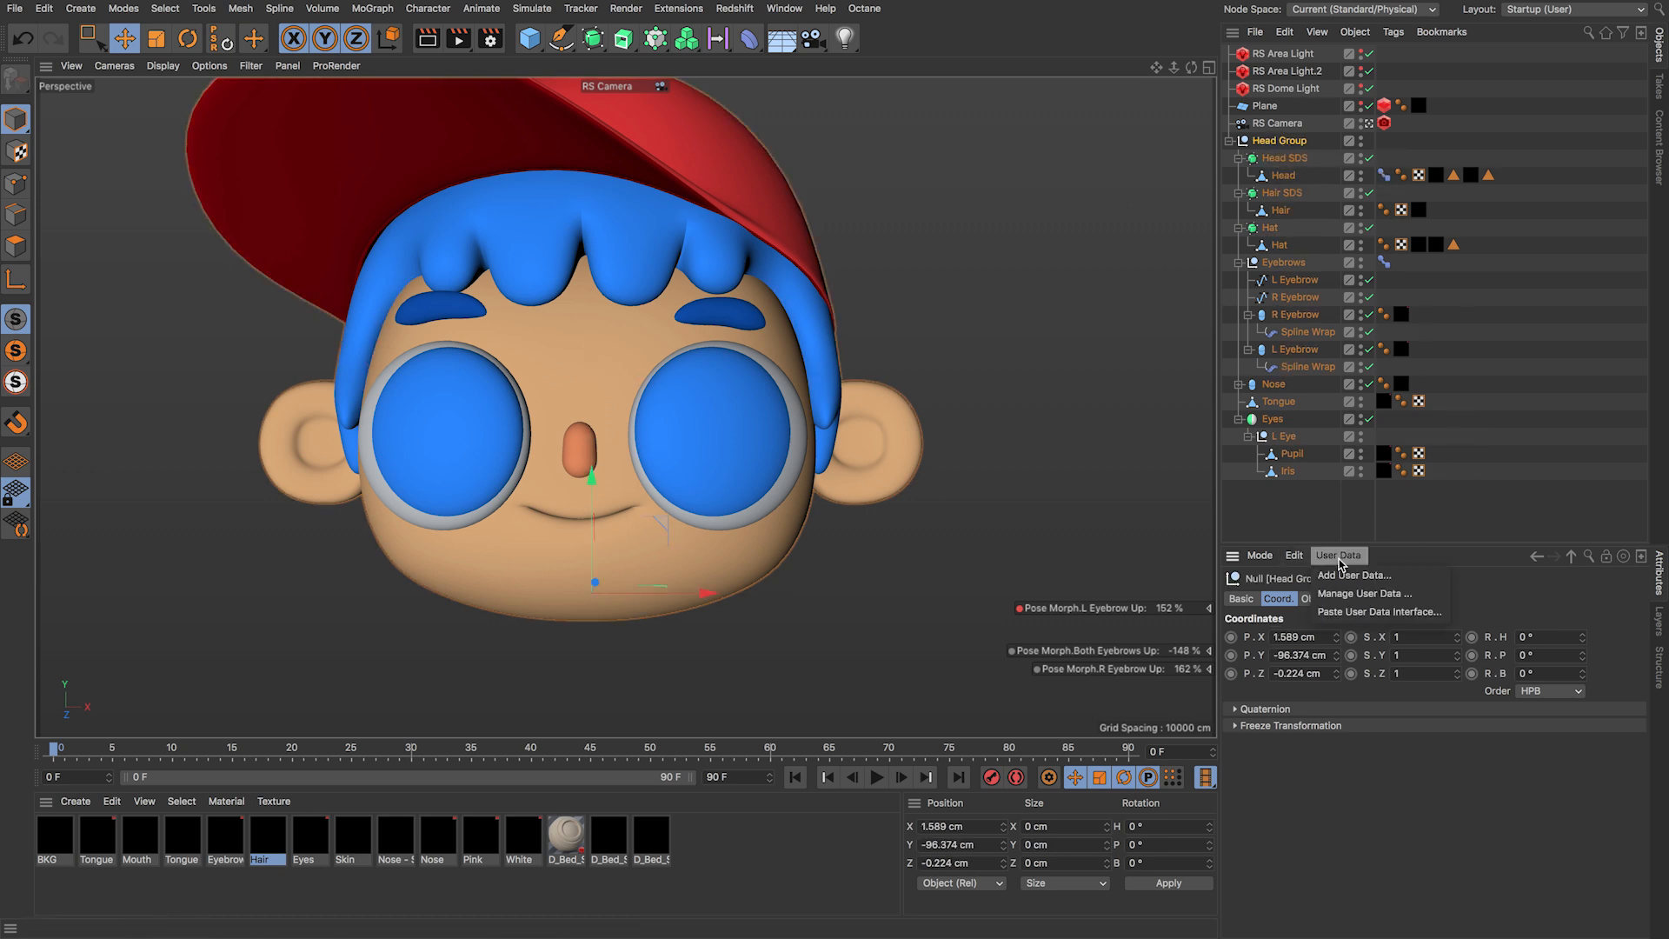
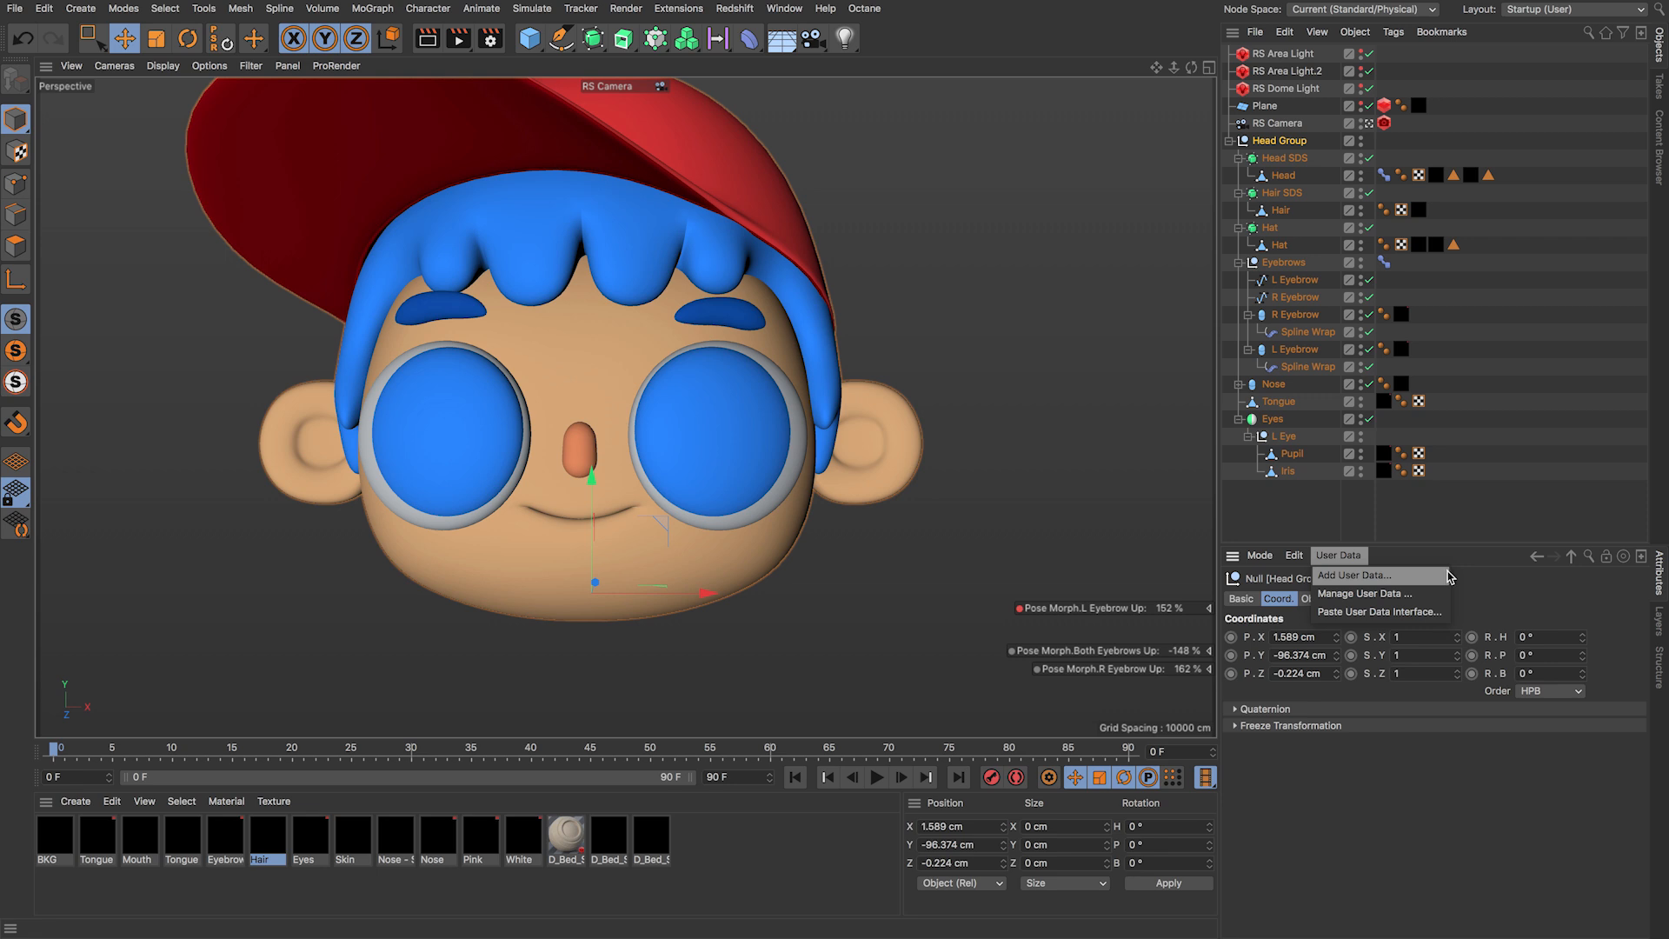
{"action": "left_click", "coordinate": [1361, 575]}
{"action": "left_click_drag", "start_coordinate": [1452, 337], "coordinate": [1266, 469]}
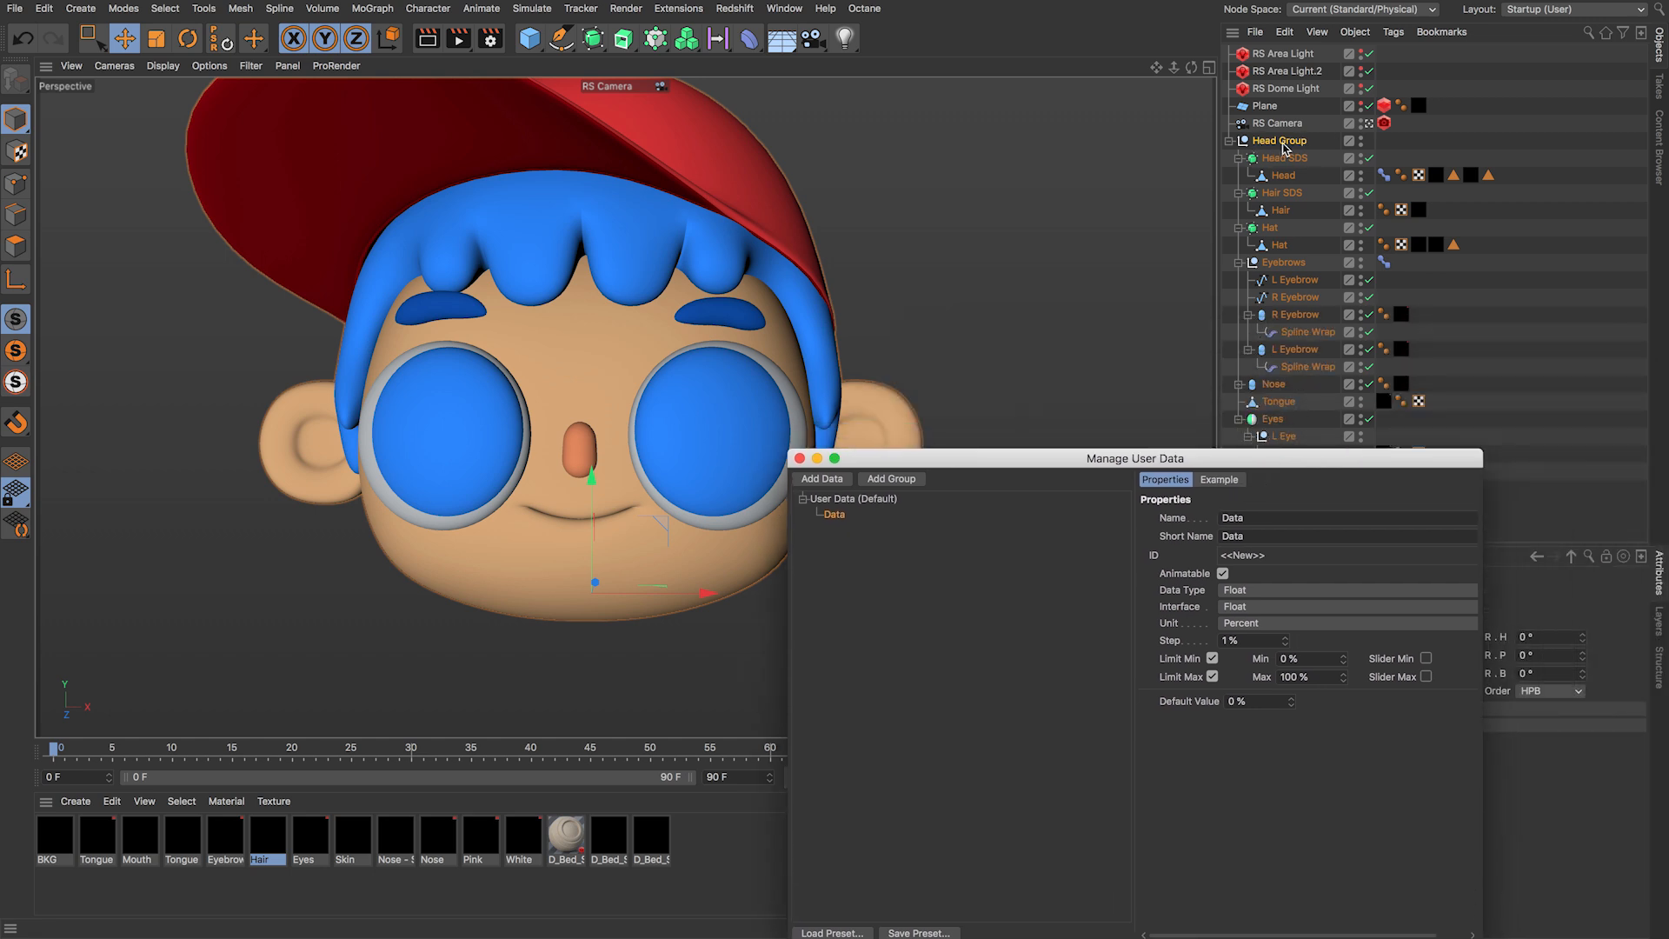
{"action": "left_click_drag", "start_coordinate": [1219, 457], "coordinate": [921, 340]}
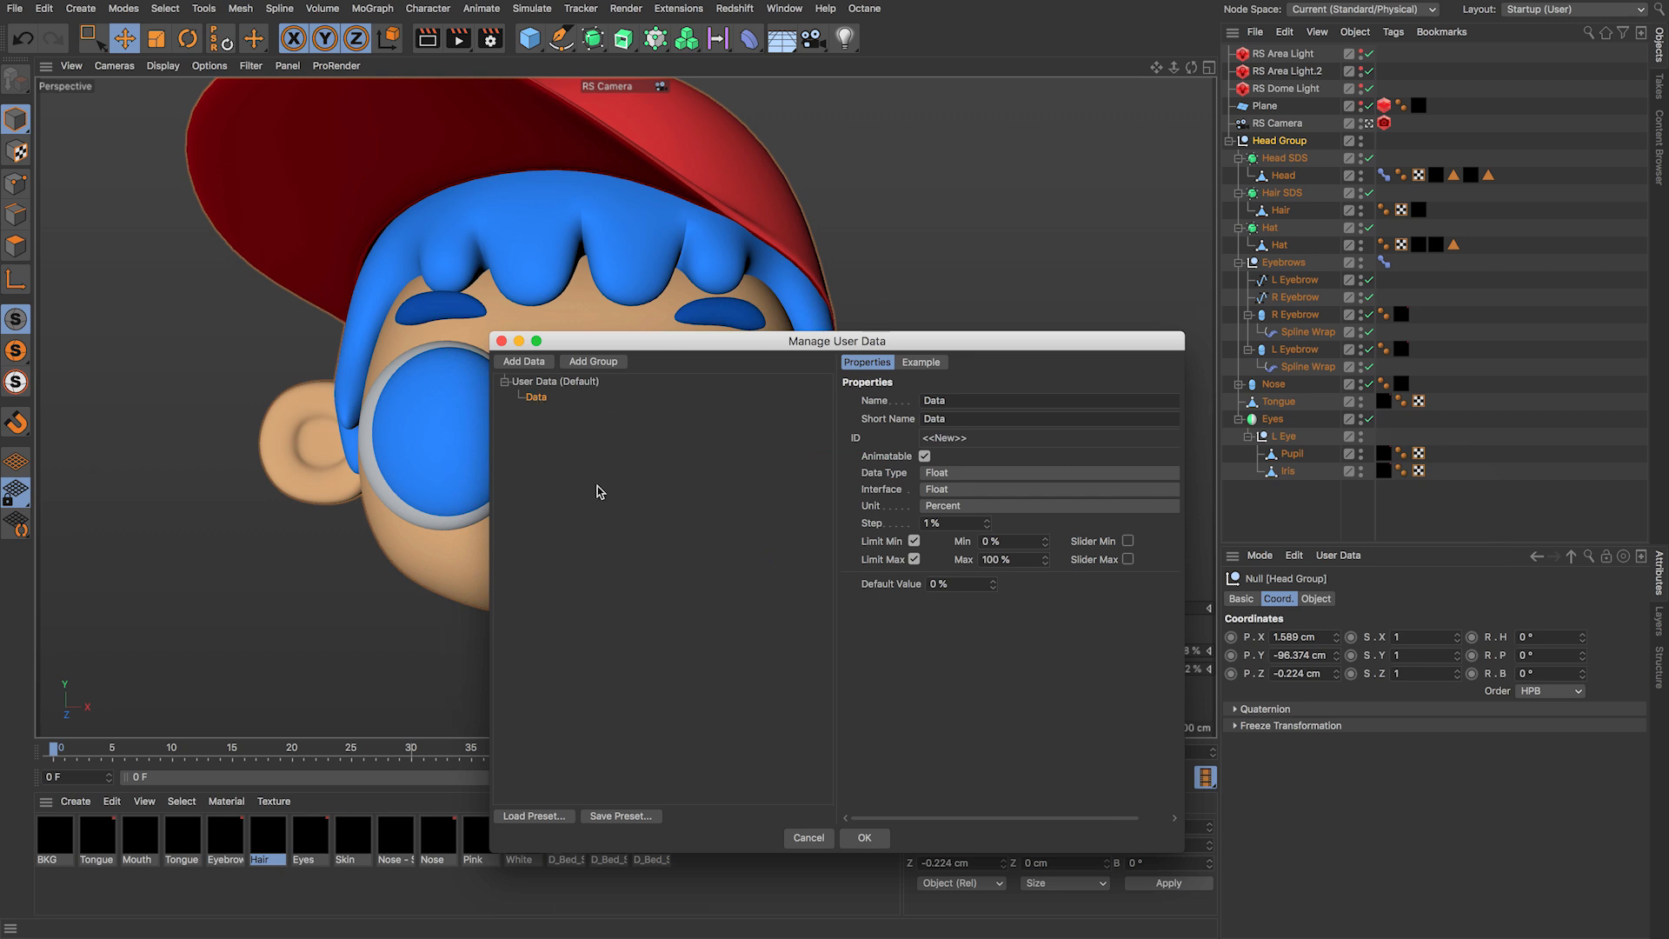
Step: Delete the default data entry and add a user data group named Mouth Control
{"action": "key", "text": "Delete"}
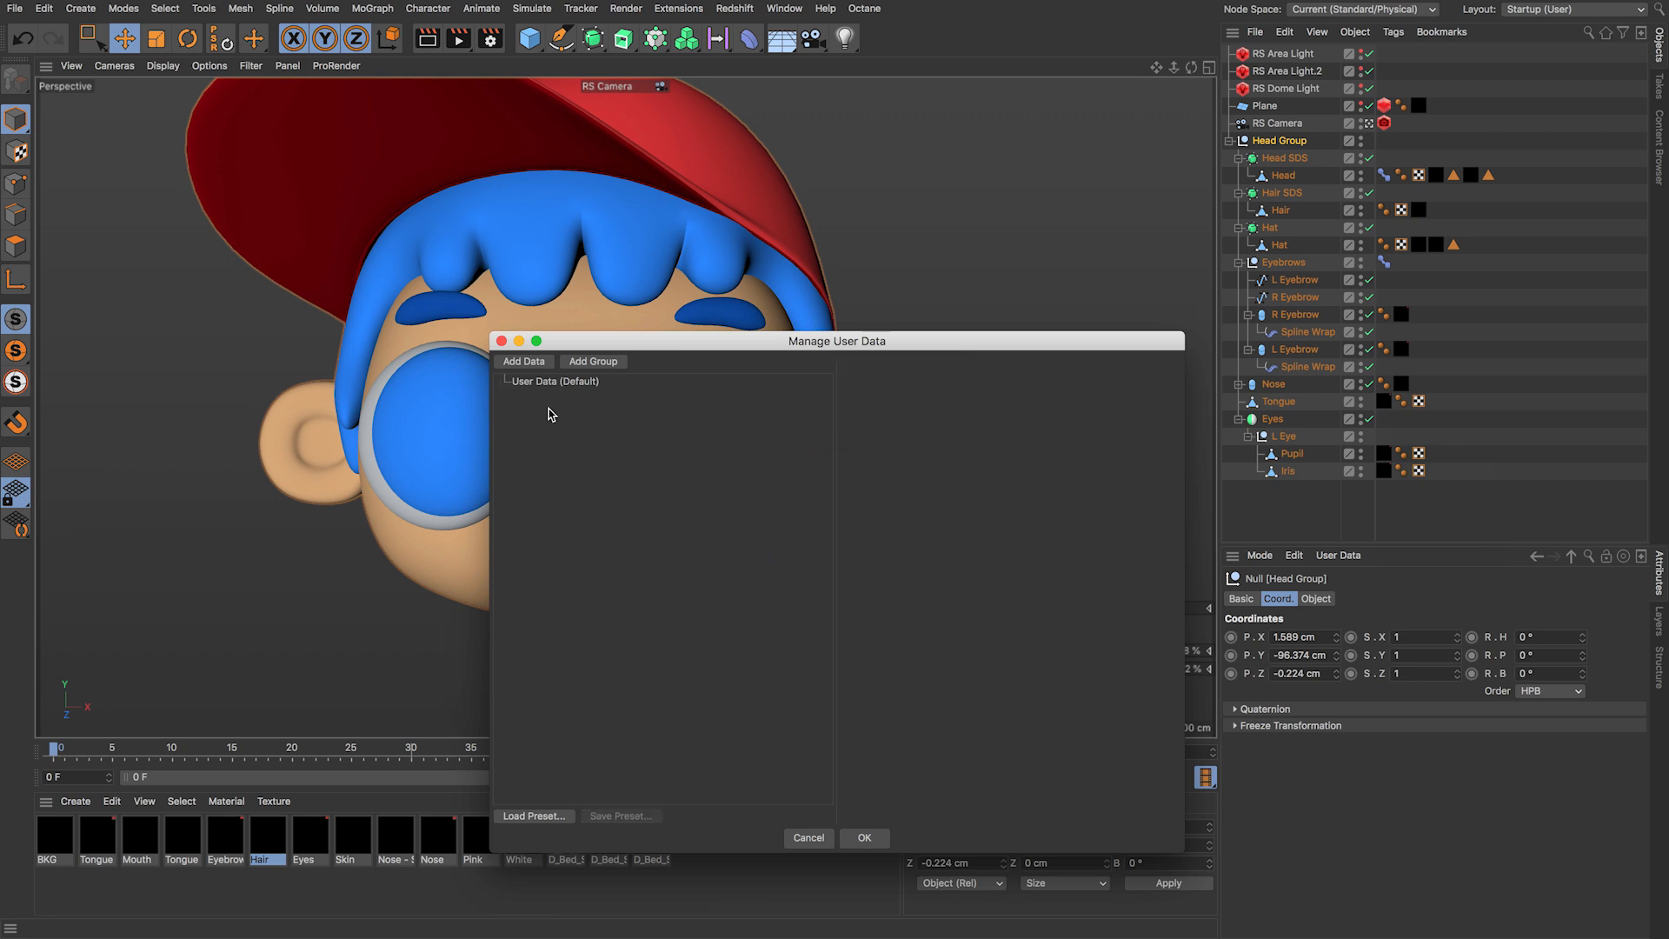
{"action": "left_click", "coordinate": [593, 361]}
{"action": "left_click_drag", "start_coordinate": [553, 402], "coordinate": [548, 442]}
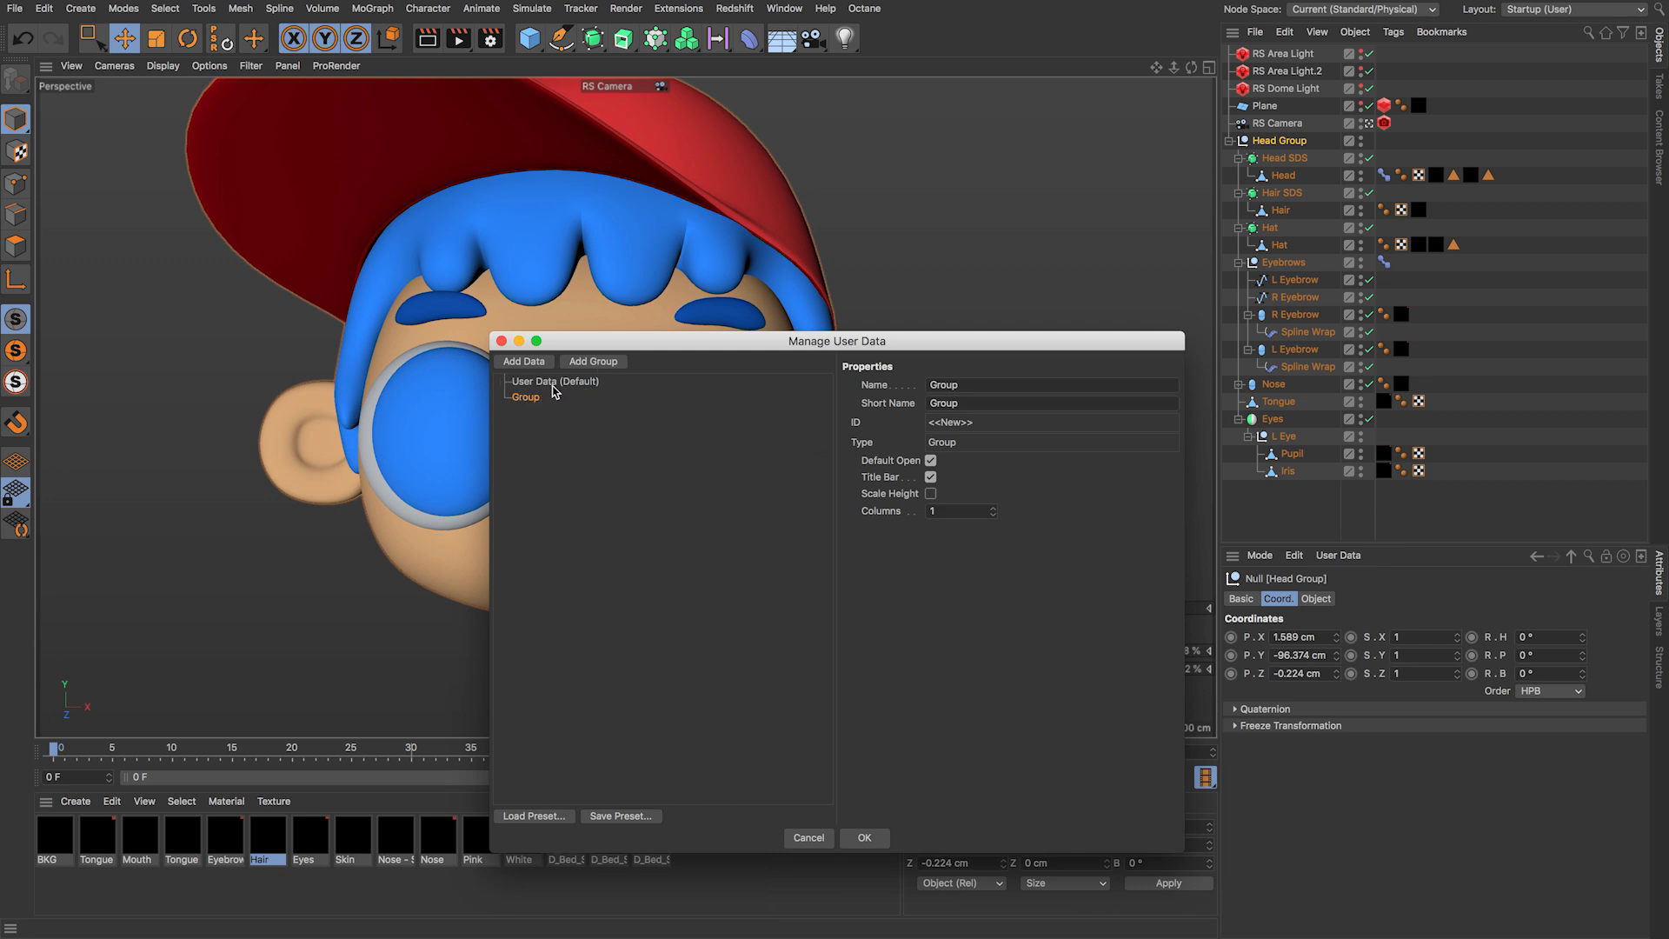
{"action": "key", "text": "Tab"}
{"action": "type", "text": "Mouth Control"}
{"action": "key", "text": "Return"}
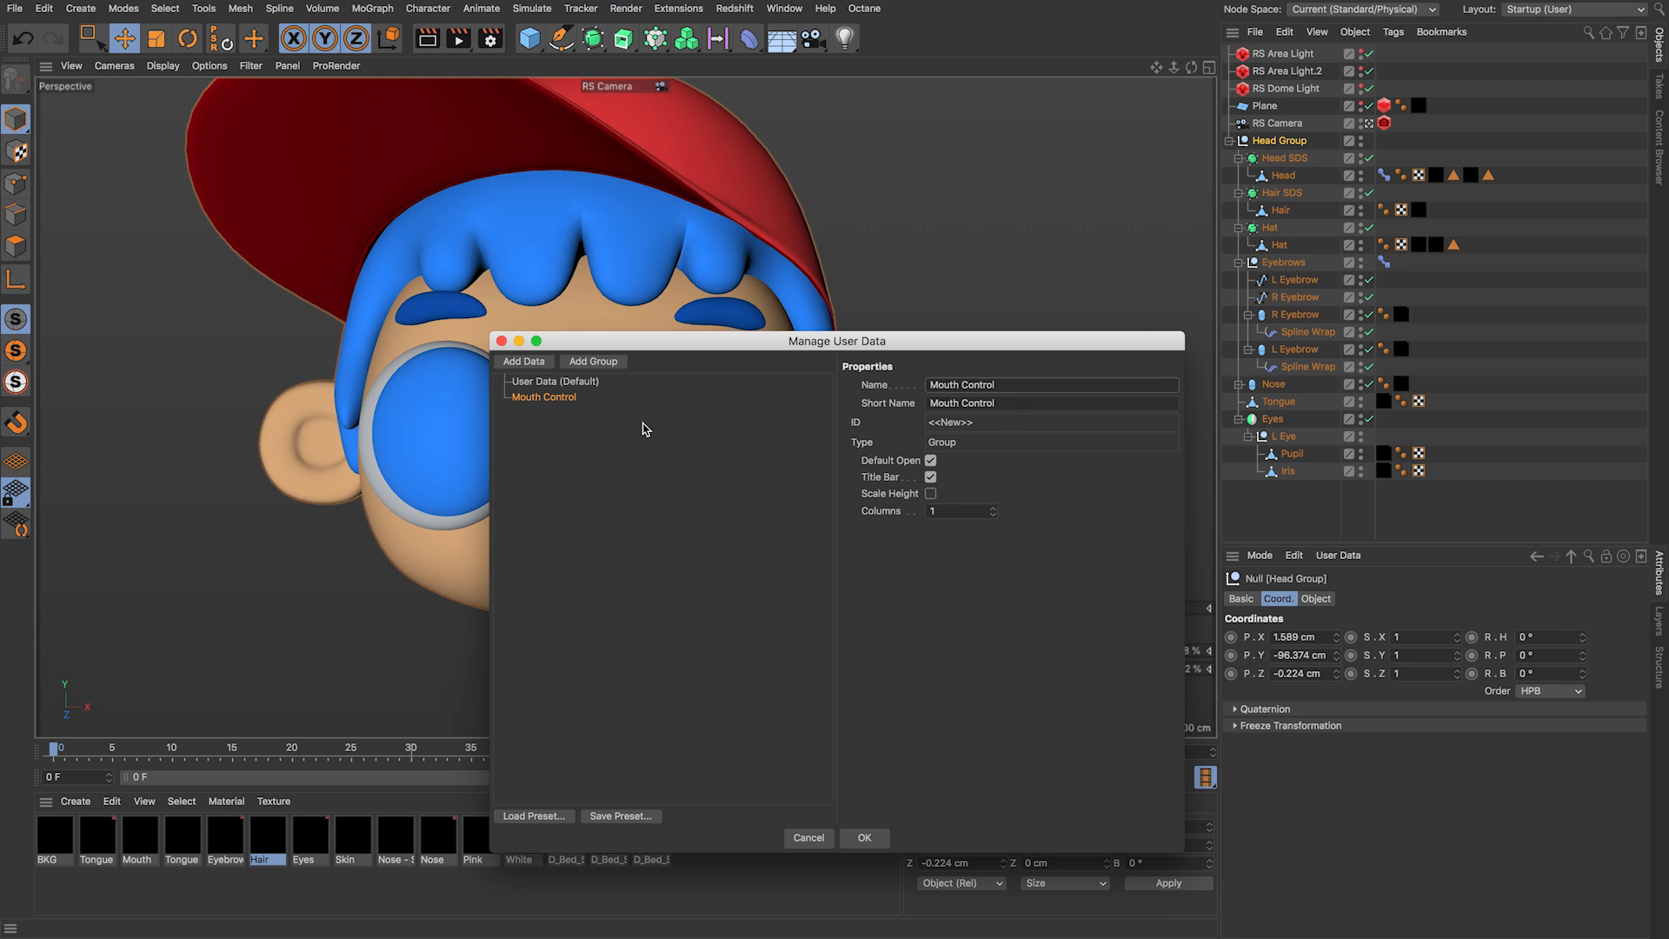
Step: Add a data entry named Mouth Joystick inside the Mouth Control group
{"action": "left_click", "coordinate": [525, 362]}
{"action": "left_click", "coordinate": [504, 397]}
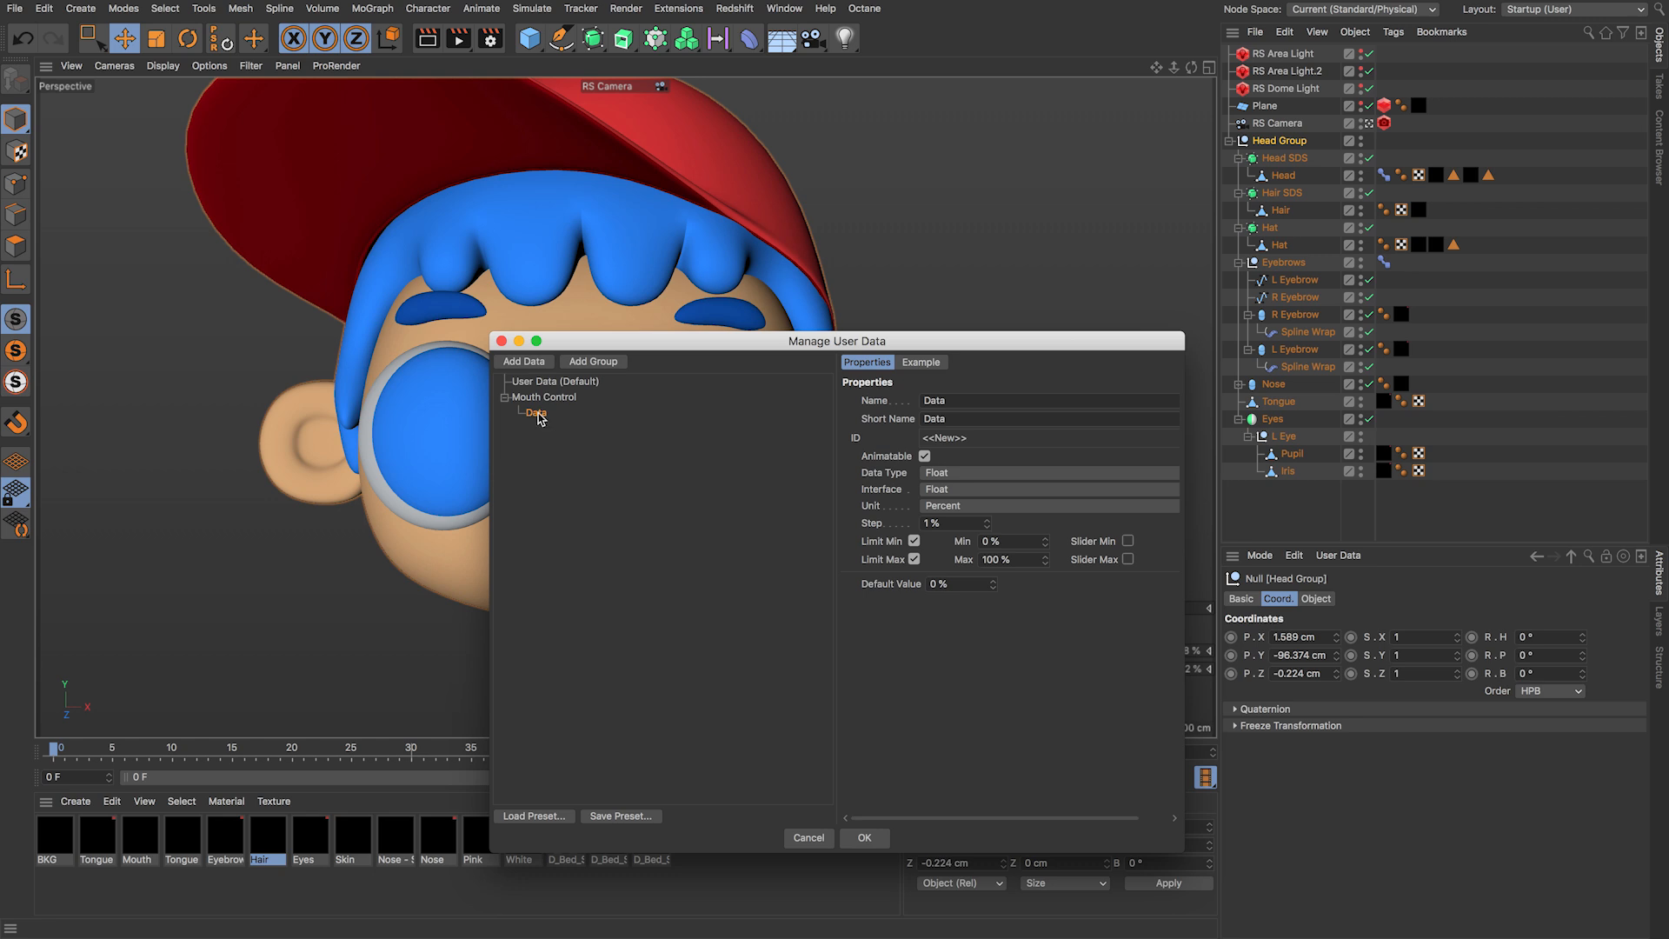
{"action": "left_click_drag", "start_coordinate": [1000, 403], "coordinate": [790, 417]}
{"action": "type", "text": "Mouth Joystick"}
{"action": "key", "text": "Return"}
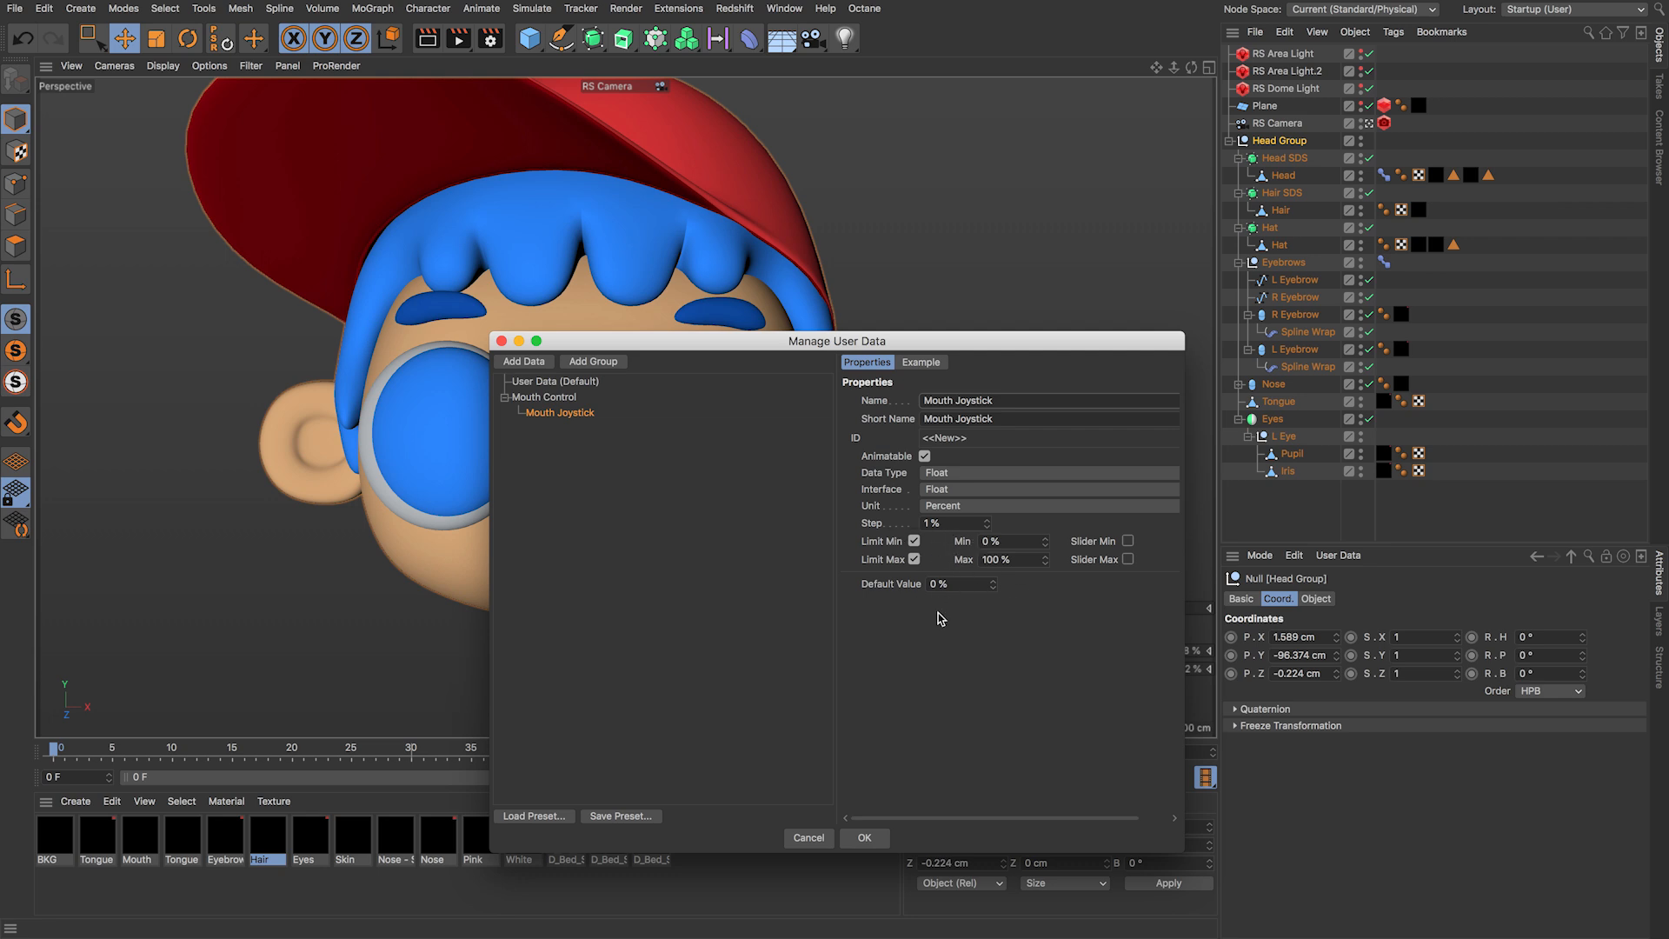
Step: Set Mouth Joystick's data type to Vector, its interface to 2D Vector Field and its unit to Percent
{"action": "left_click", "coordinate": [956, 475]}
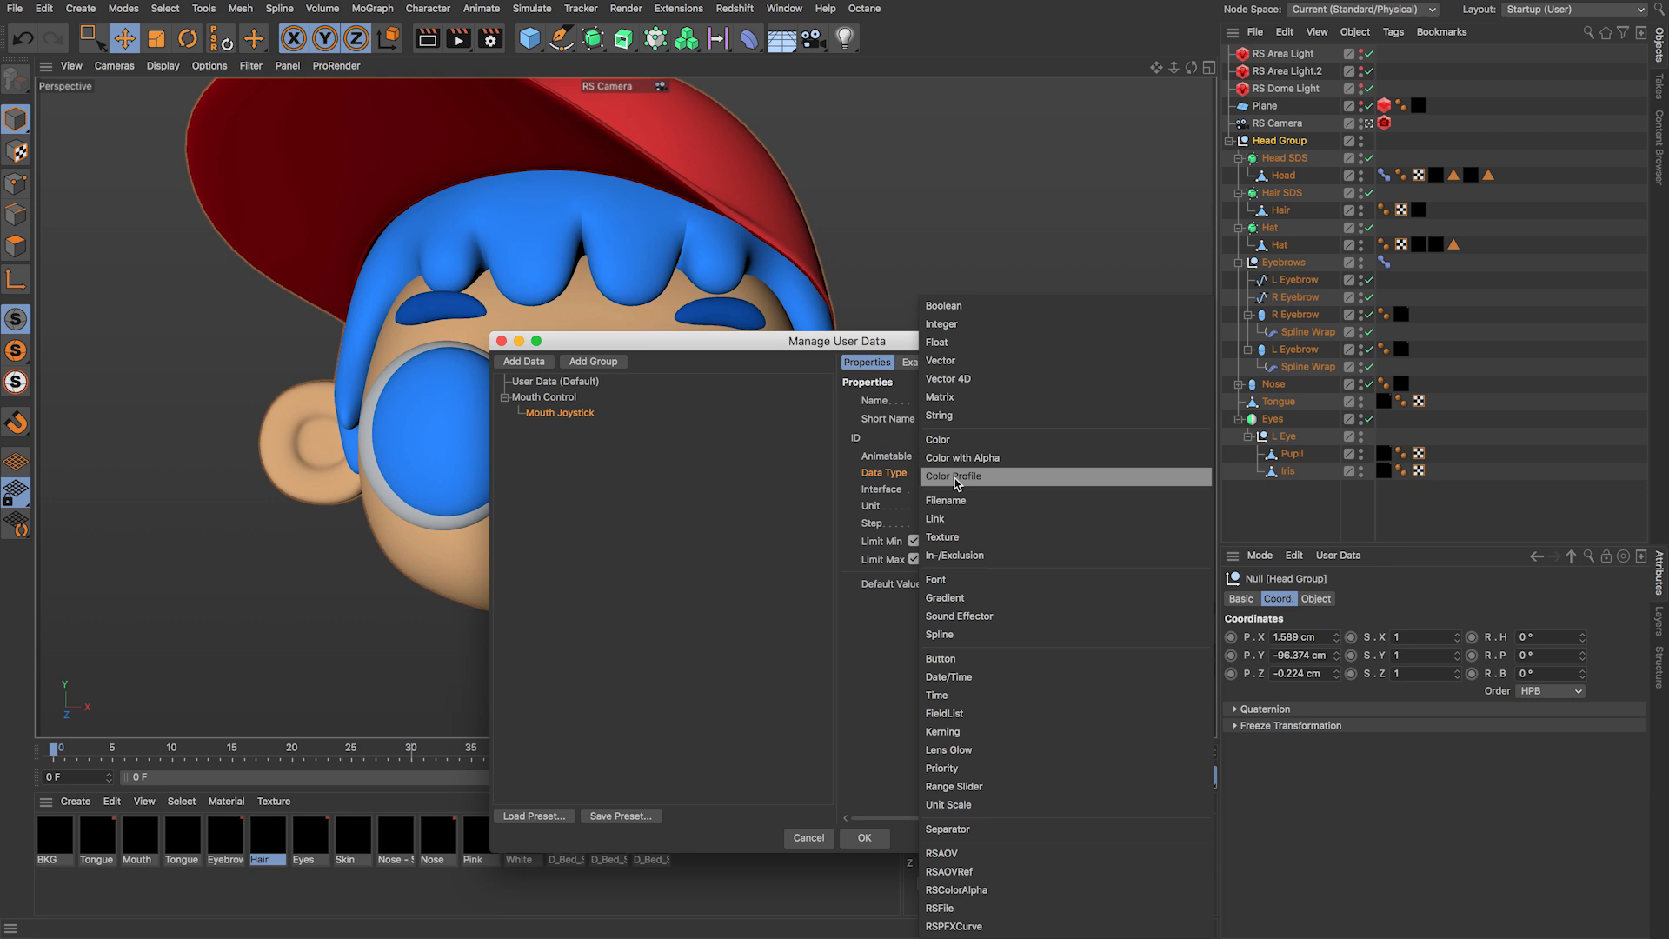
{"action": "left_click", "coordinate": [995, 362]}
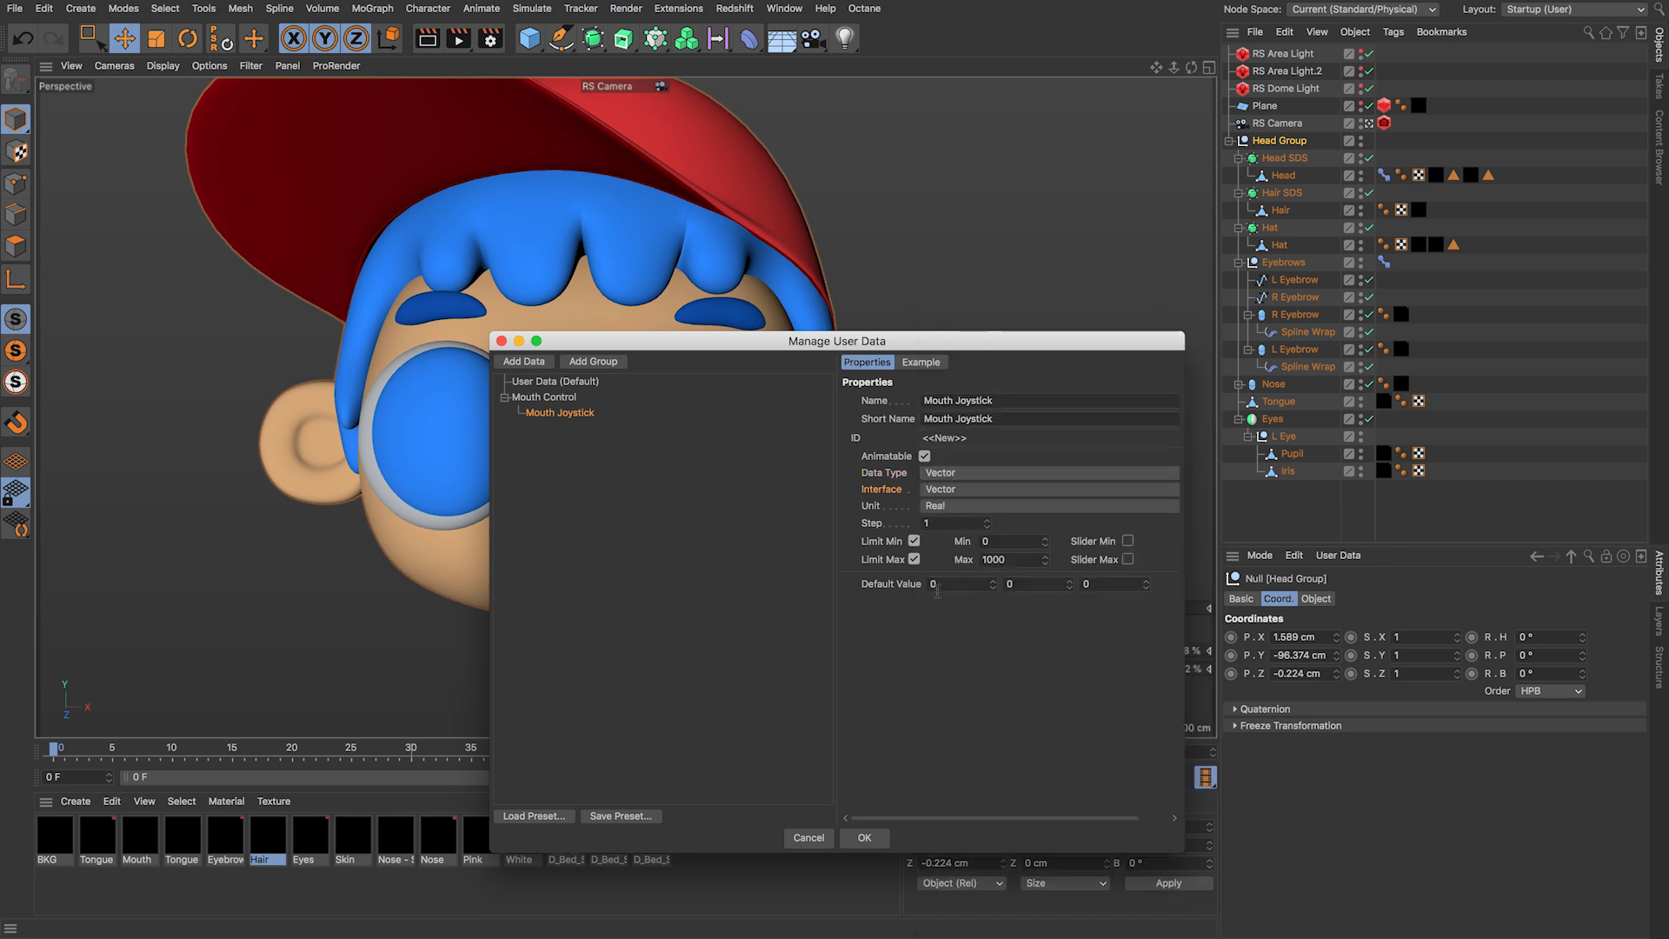
{"action": "left_click", "coordinate": [953, 490]}
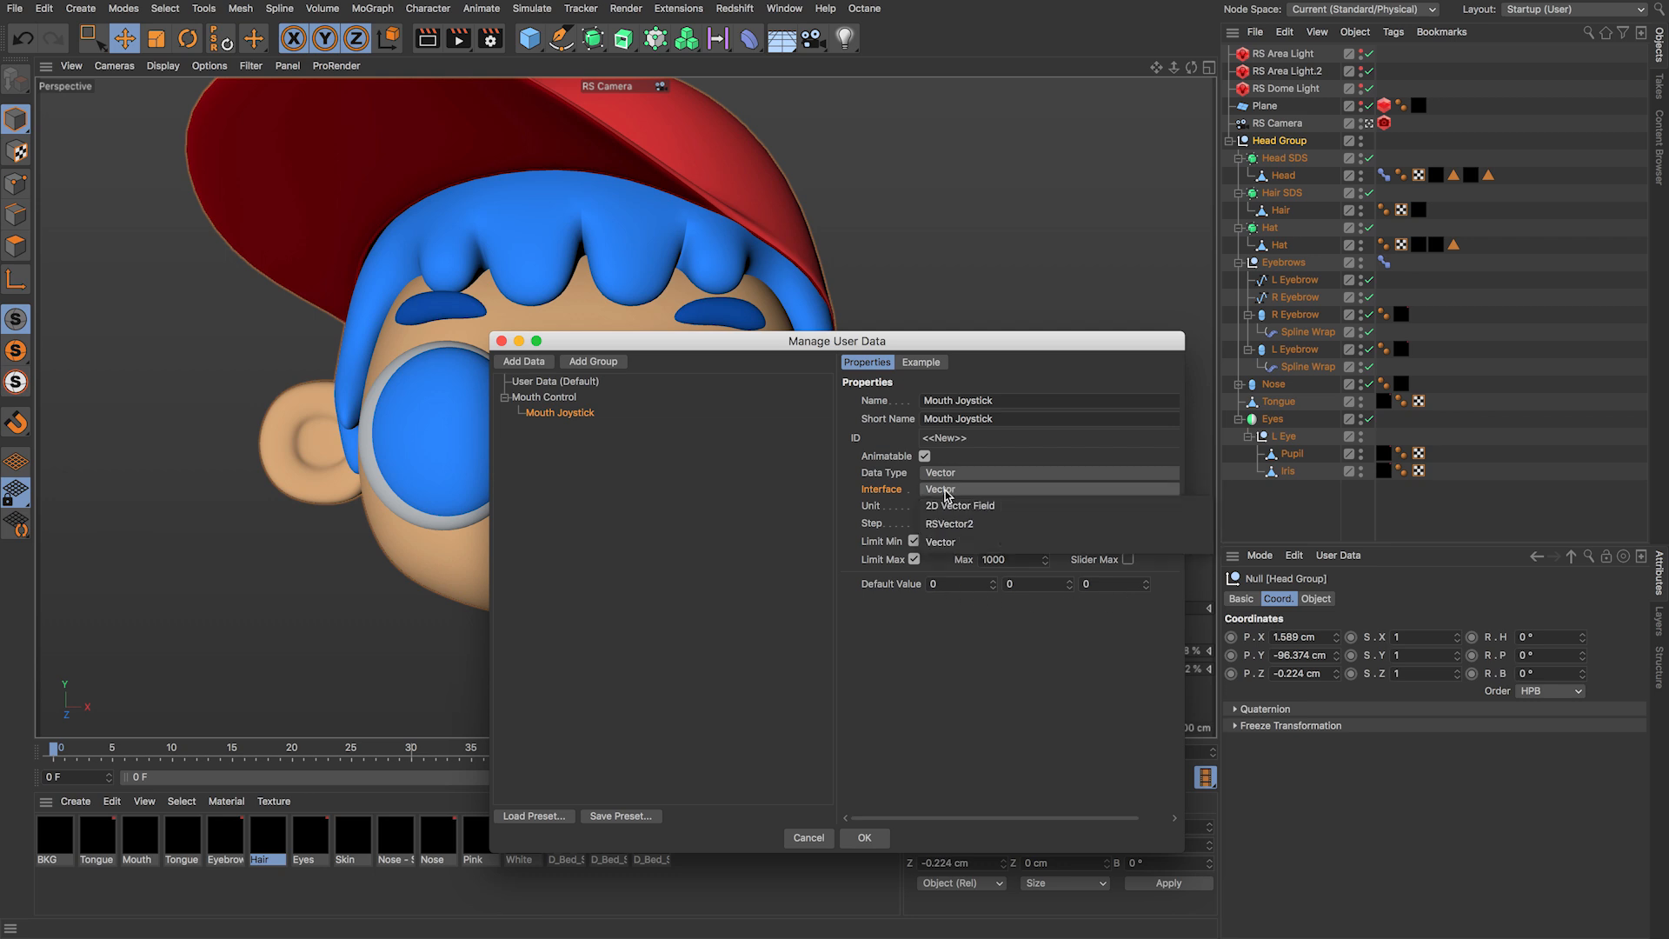
{"action": "left_click", "coordinate": [1072, 506]}
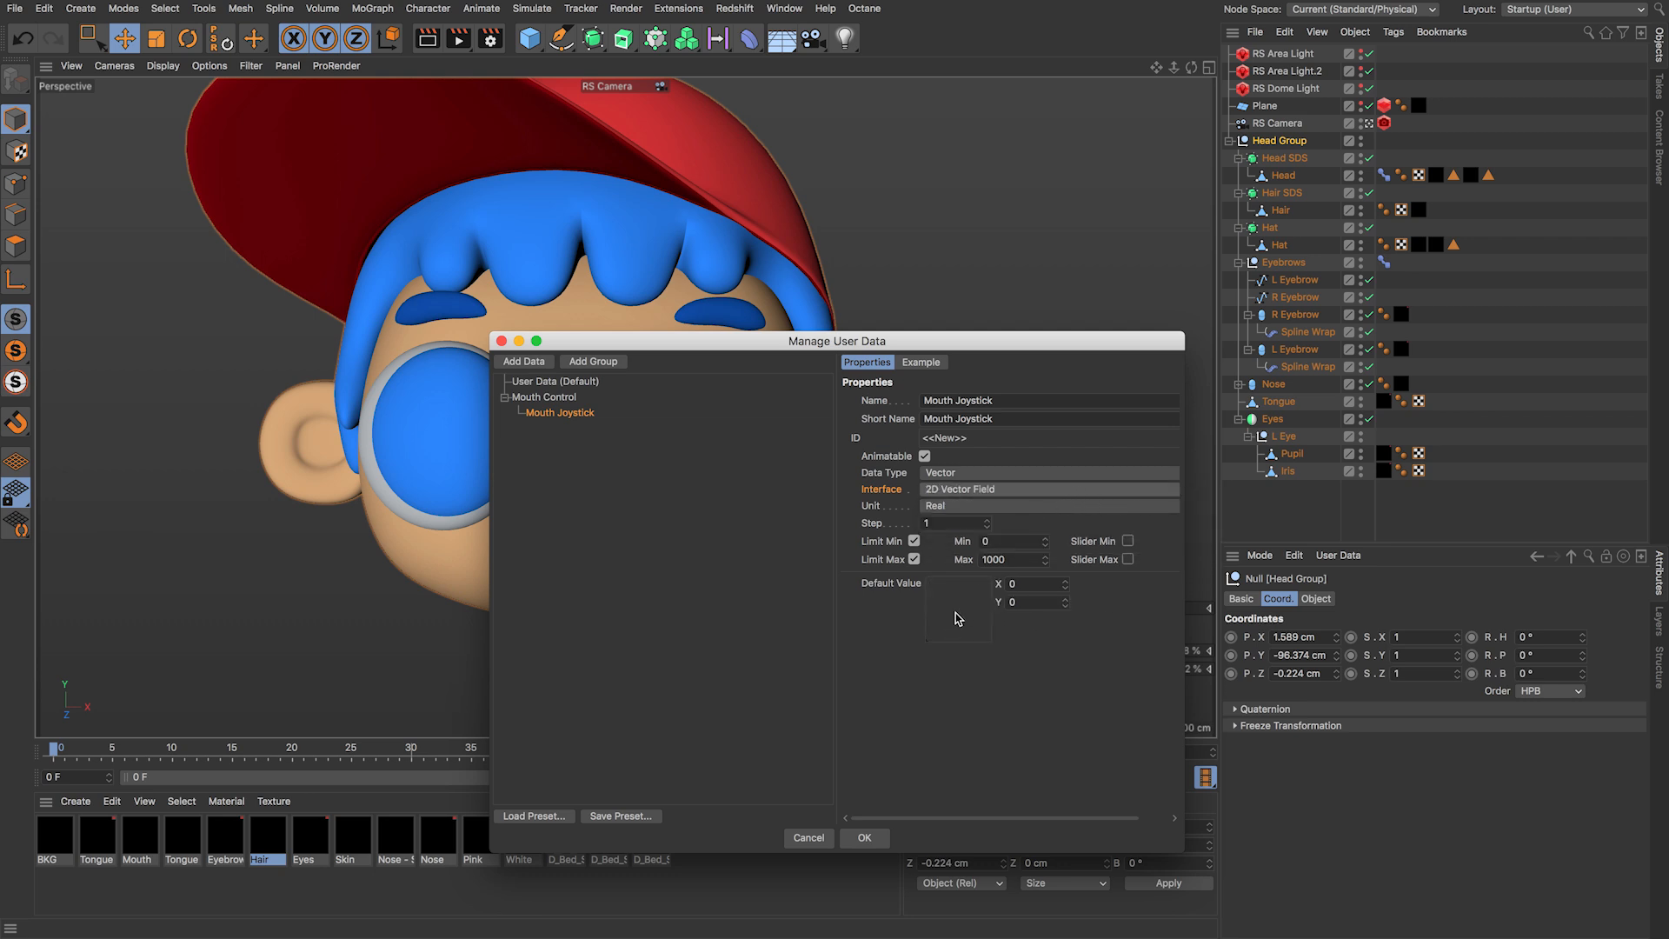
{"action": "mouse_move", "coordinate": [963, 606]}
{"action": "left_mouse_down"}
{"action": "mouse_move", "coordinate": [972, 644]}
{"action": "mouse_move", "coordinate": [943, 623]}
{"action": "mouse_move", "coordinate": [965, 626]}
{"action": "mouse_move", "coordinate": [963, 601]}
{"action": "mouse_move", "coordinate": [945, 606]}
{"action": "mouse_move", "coordinate": [977, 594]}
{"action": "mouse_move", "coordinate": [958, 612]}
{"action": "left_mouse_up"}
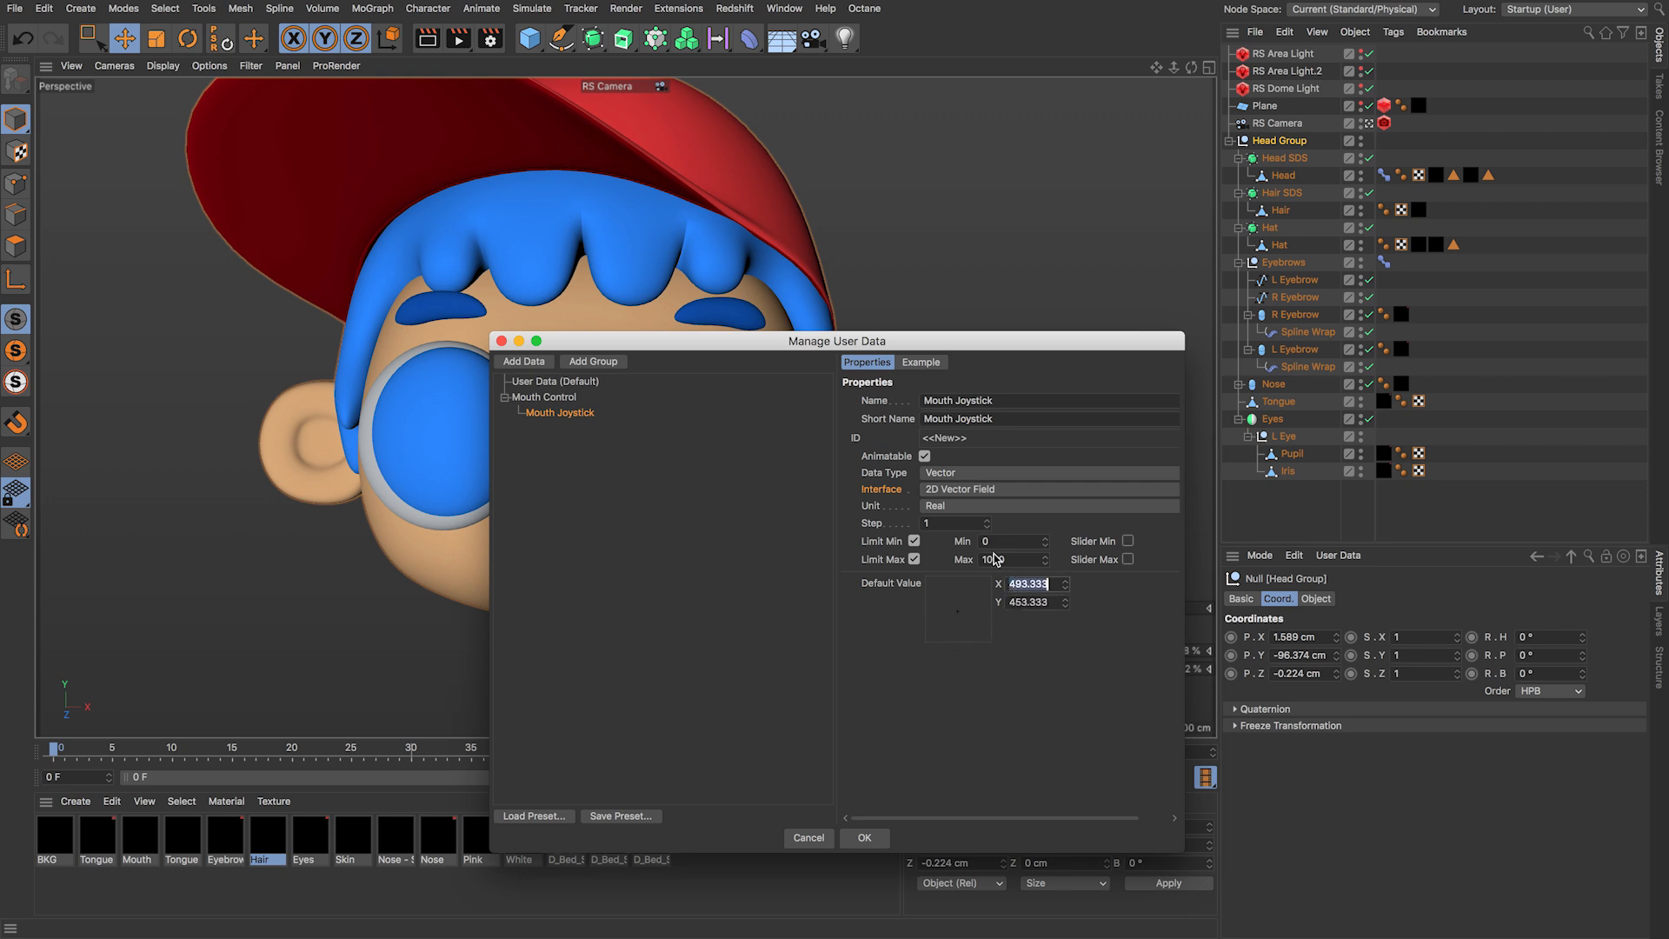
{"action": "left_click", "coordinate": [983, 507]}
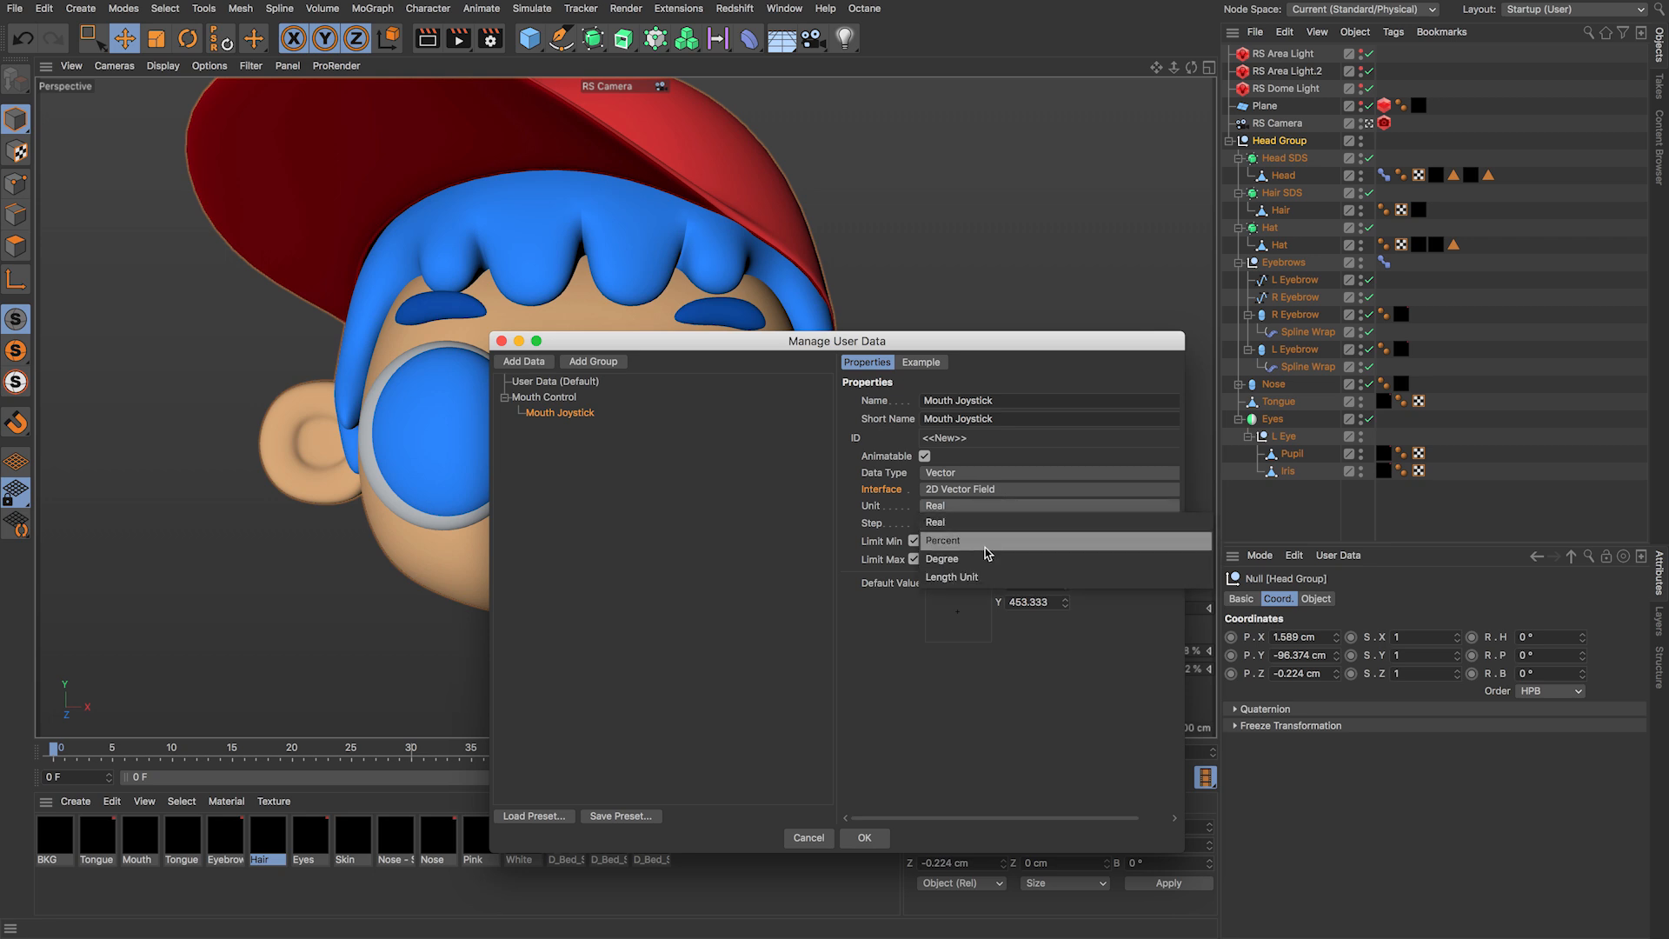
{"action": "left_click", "coordinate": [989, 541]}
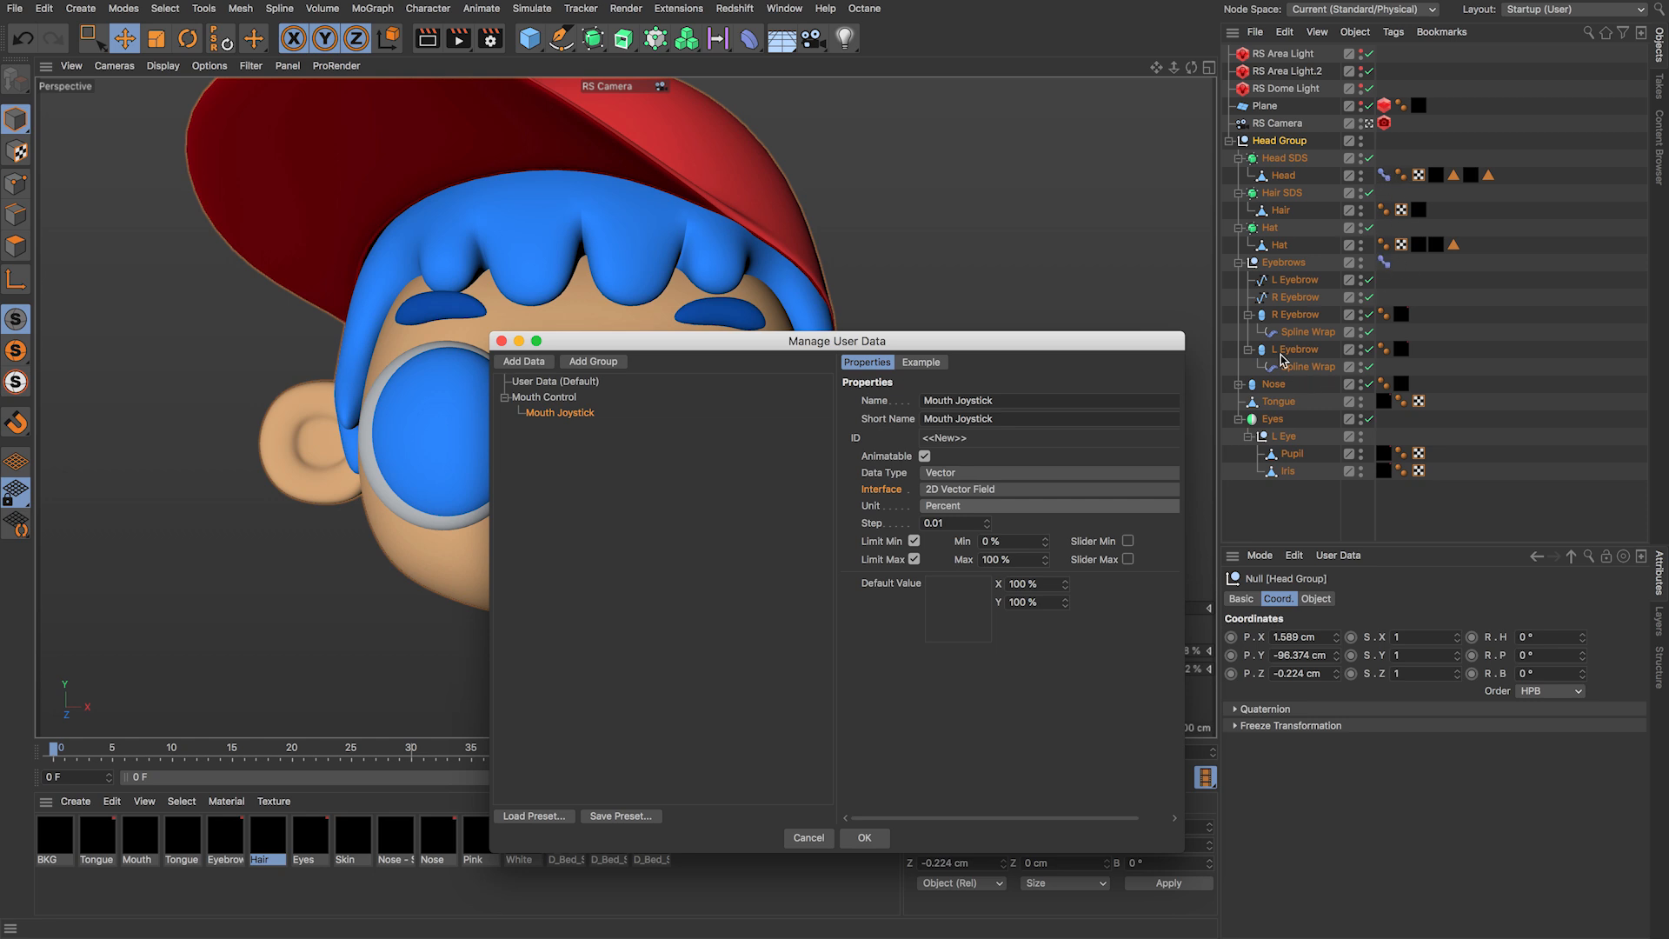
Step: Set Mouth Joystick's default value to 50% in both X and Y and confirm the user data
{"action": "left_click_drag", "start_coordinate": [950, 601], "coordinate": [959, 610]}
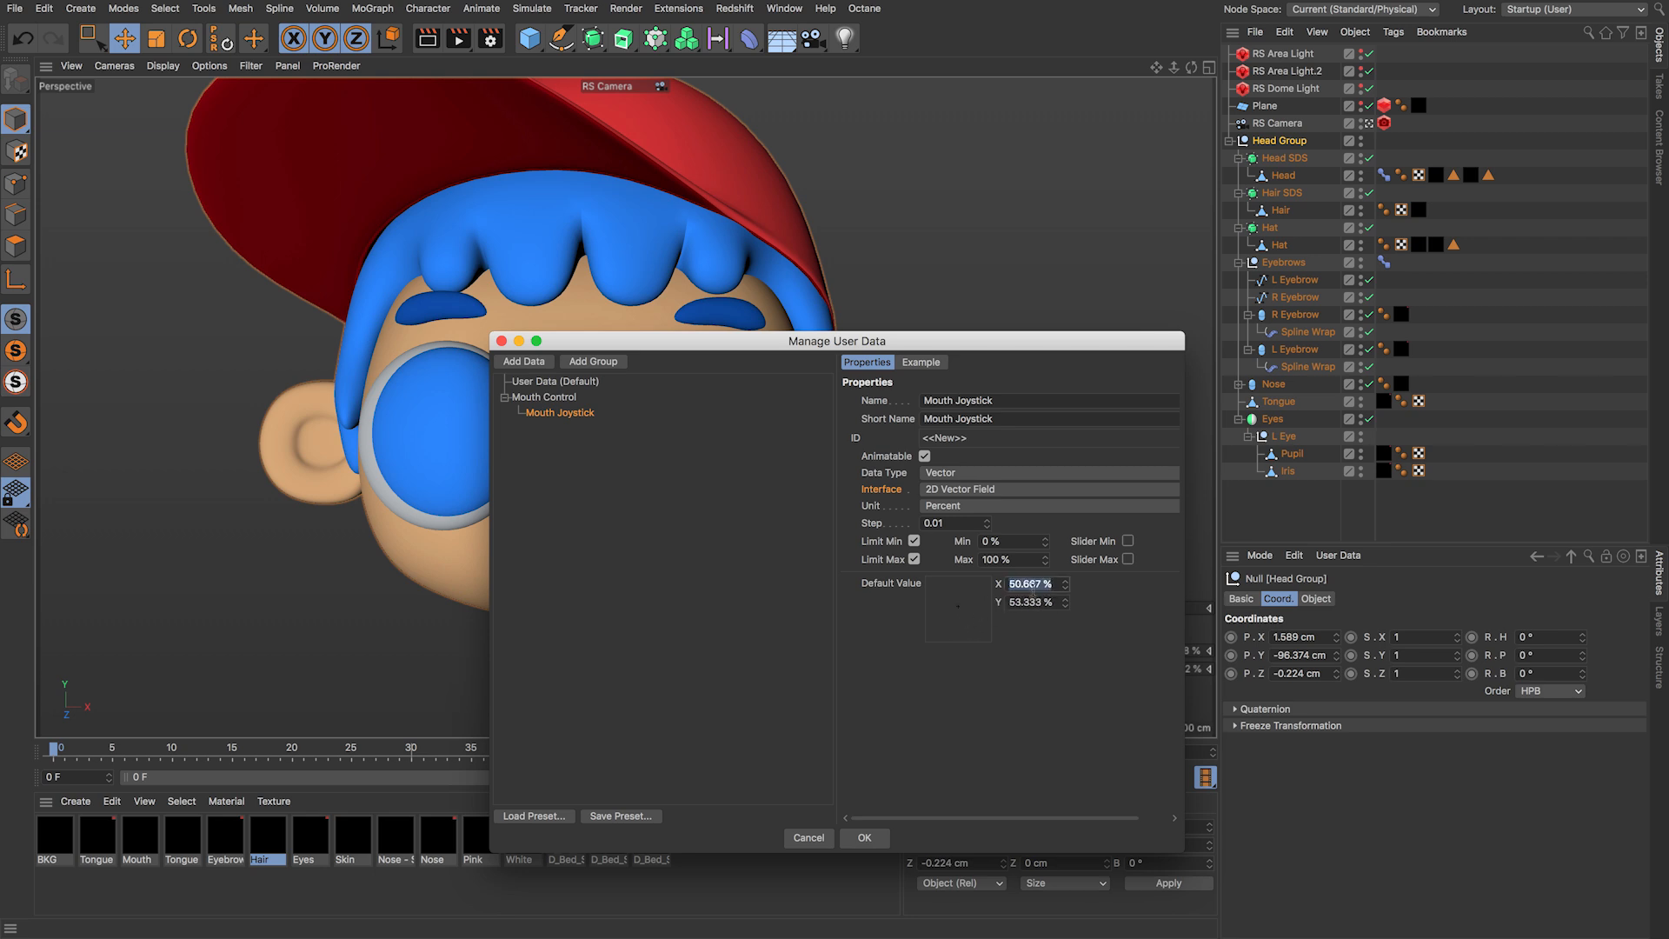
{"action": "type", "text": "50"}
{"action": "key", "text": "Tab"}
{"action": "type", "text": "50"}
{"action": "key", "text": "shift+Tab"}
{"action": "left_click", "coordinate": [866, 840]}
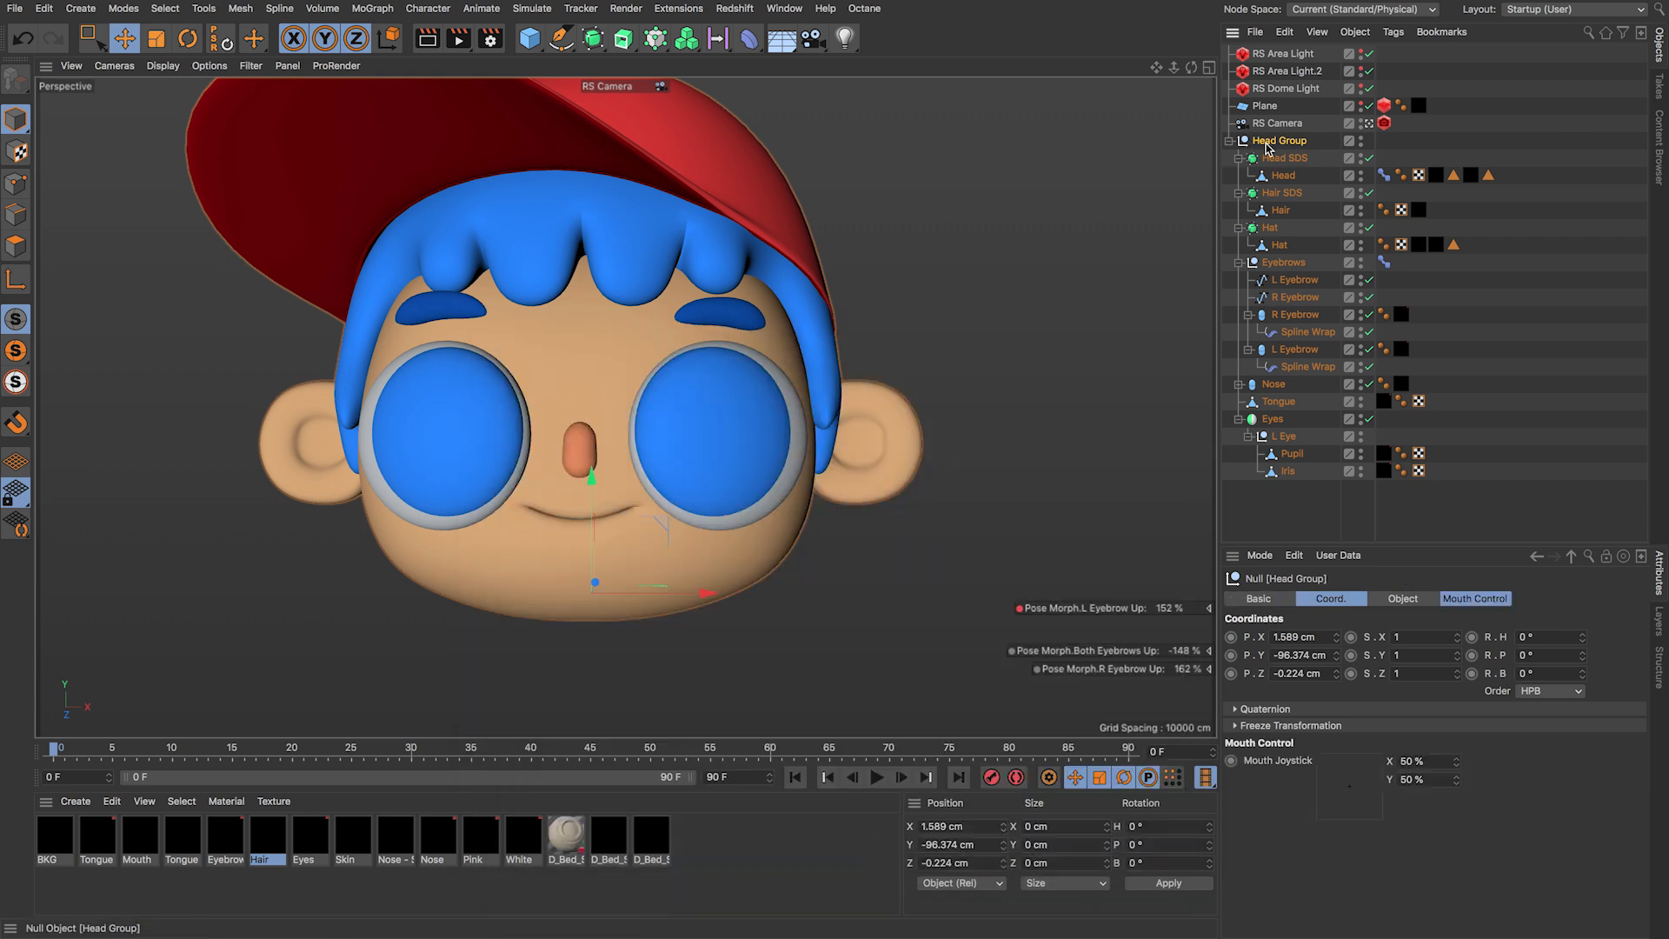
Step: Test the Mouth Joystick control on Head Group and reset it to its default
{"action": "left_click", "coordinate": [1478, 598]}
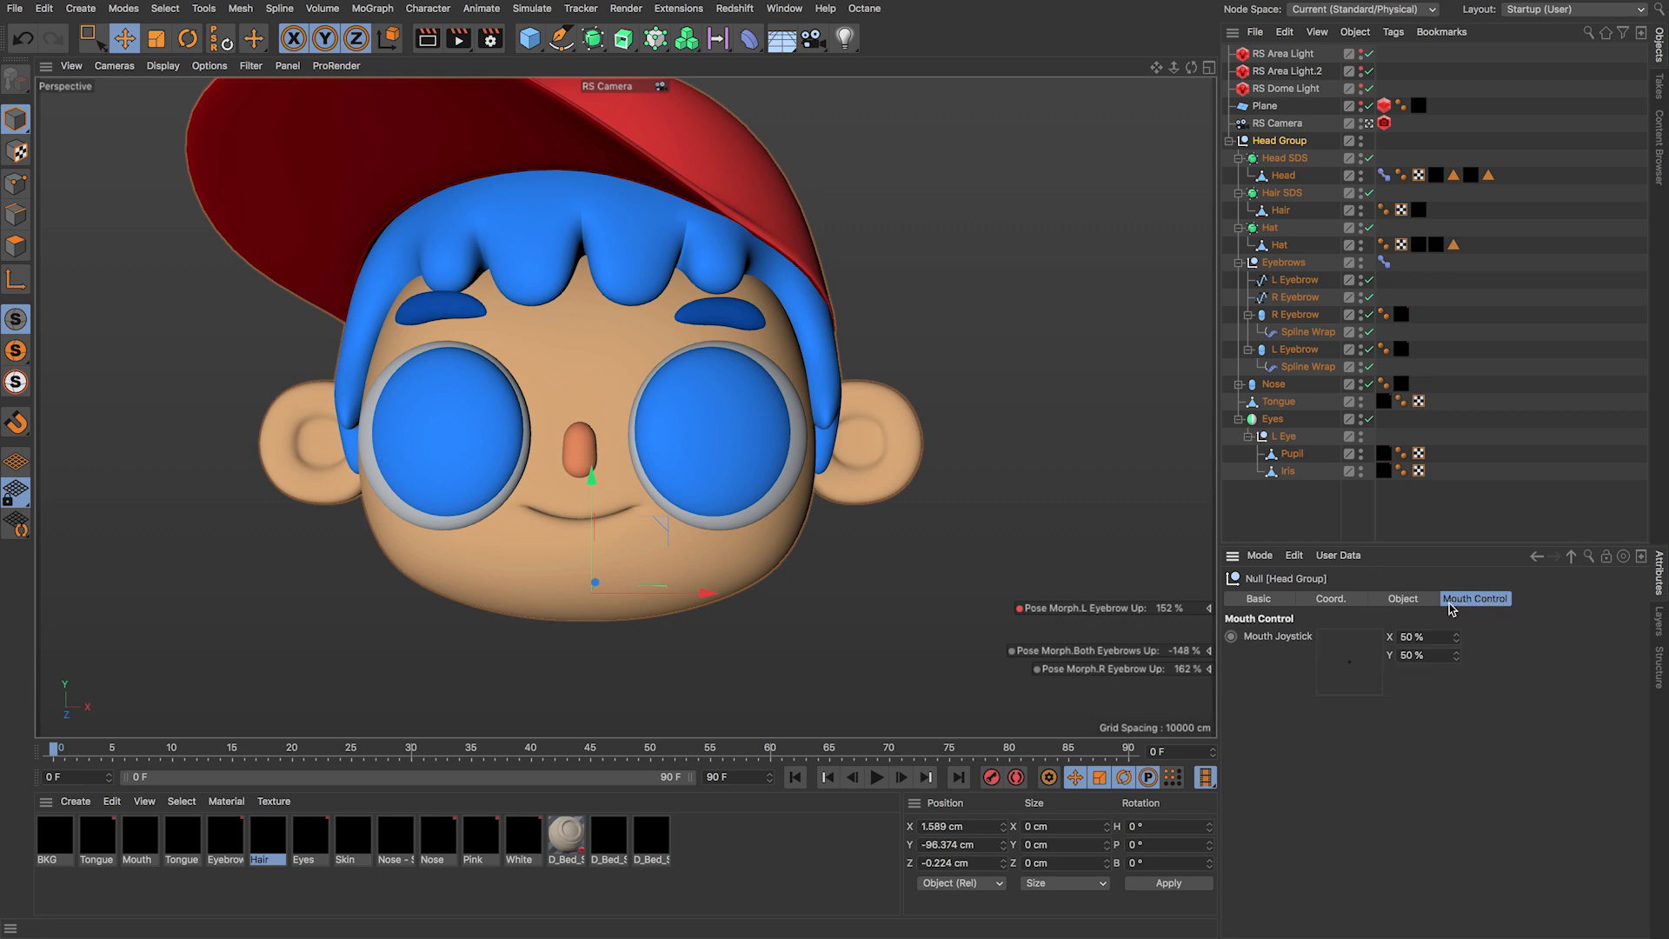
{"action": "left_click_drag", "start_coordinate": [1365, 664], "coordinate": [1360, 654]}
{"action": "left_click_drag", "start_coordinate": [1353, 648], "coordinate": [1378, 739]}
{"action": "right_click", "coordinate": [1290, 640]}
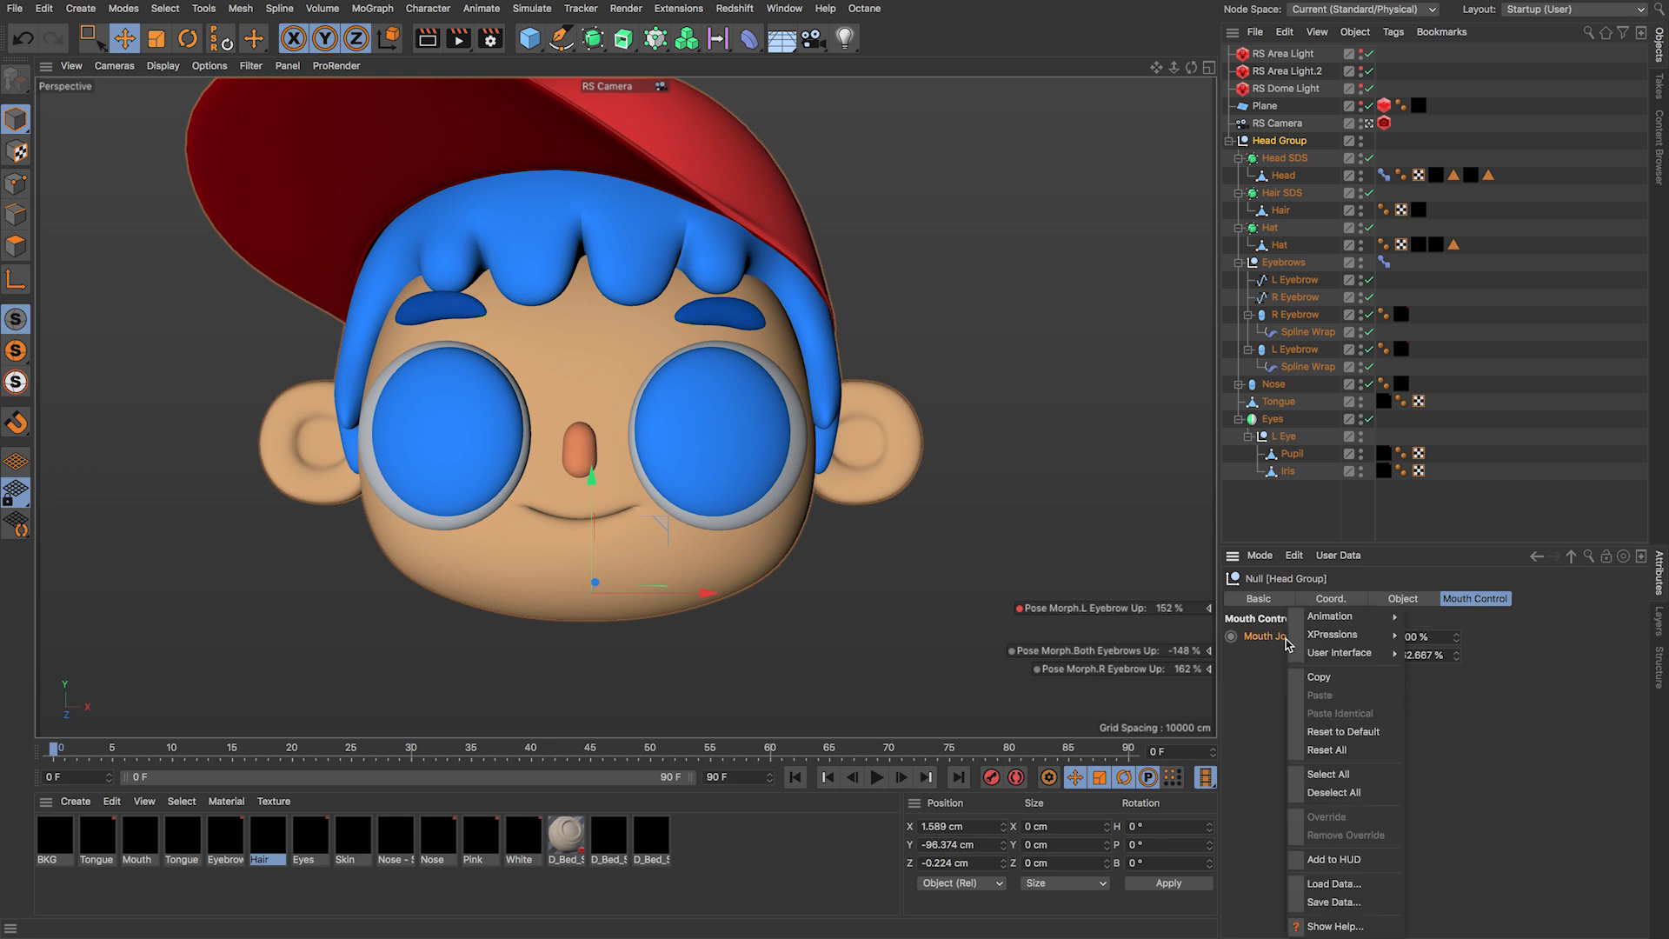
{"action": "left_click", "coordinate": [1352, 732]}
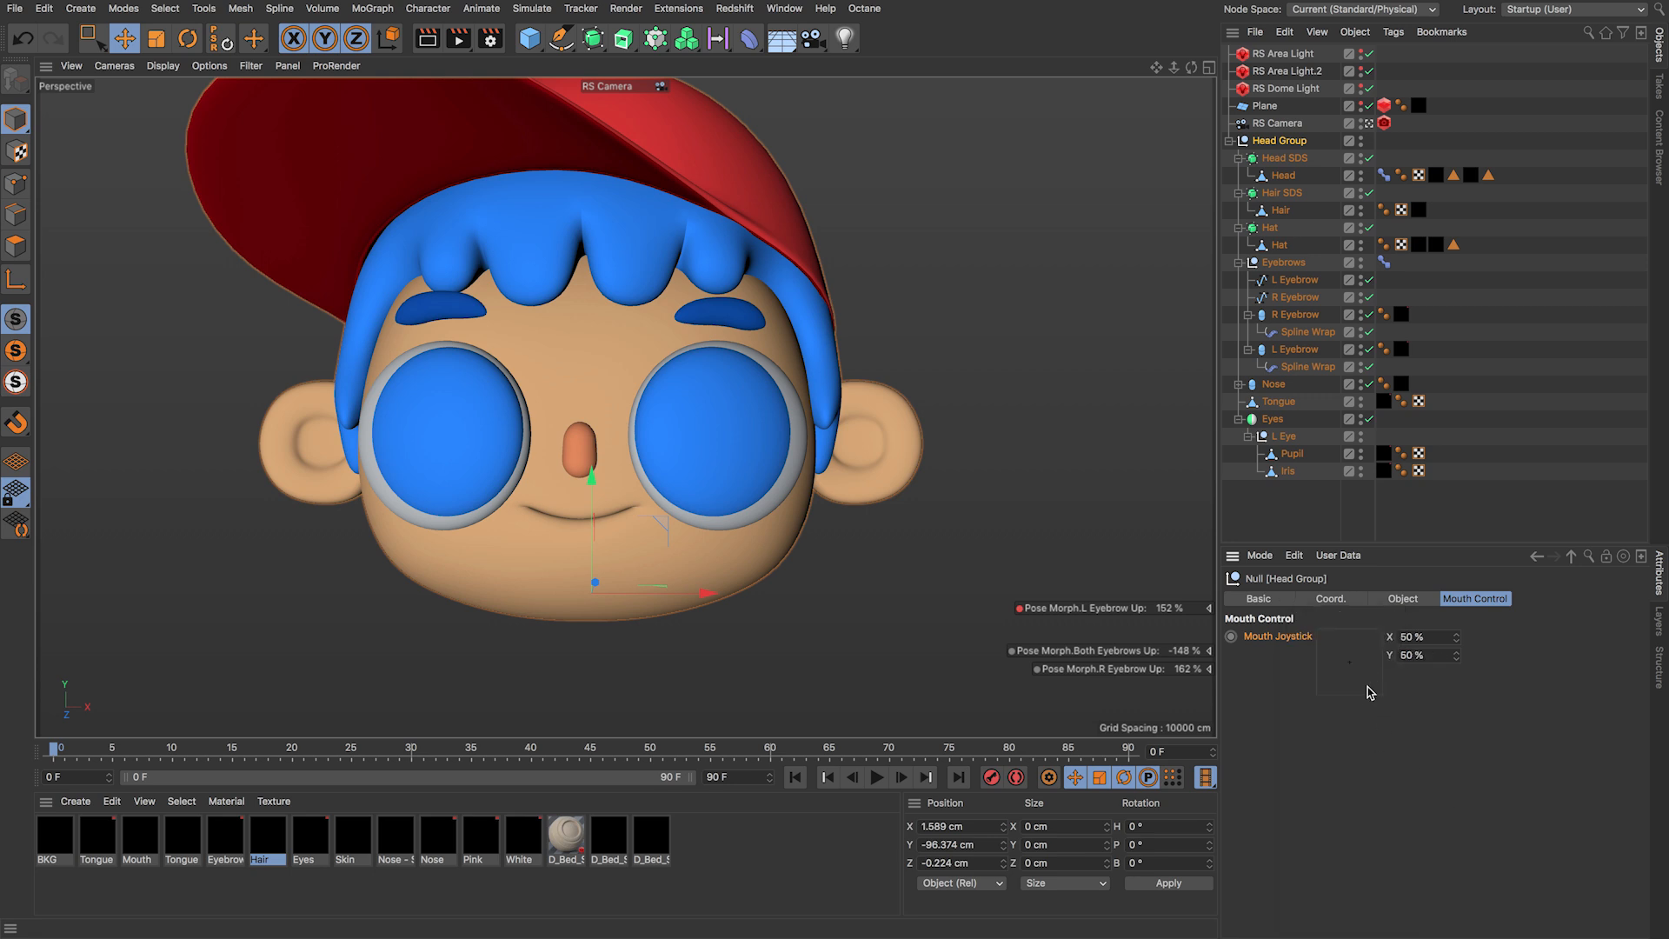
{"action": "mouse_move", "coordinate": [1360, 675]}
{"action": "left_mouse_down"}
{"action": "mouse_move", "coordinate": [1386, 635]}
{"action": "mouse_move", "coordinate": [1378, 667]}
{"action": "left_mouse_up"}
{"action": "right_click", "coordinate": [1271, 643]}
{"action": "left_click", "coordinate": [1304, 731]}
Step: Add a Driver rigging tag to Head Group
{"action": "right_click", "coordinate": [1271, 140]}
{"action": "mouse_move", "coordinate": [1271, 138]}
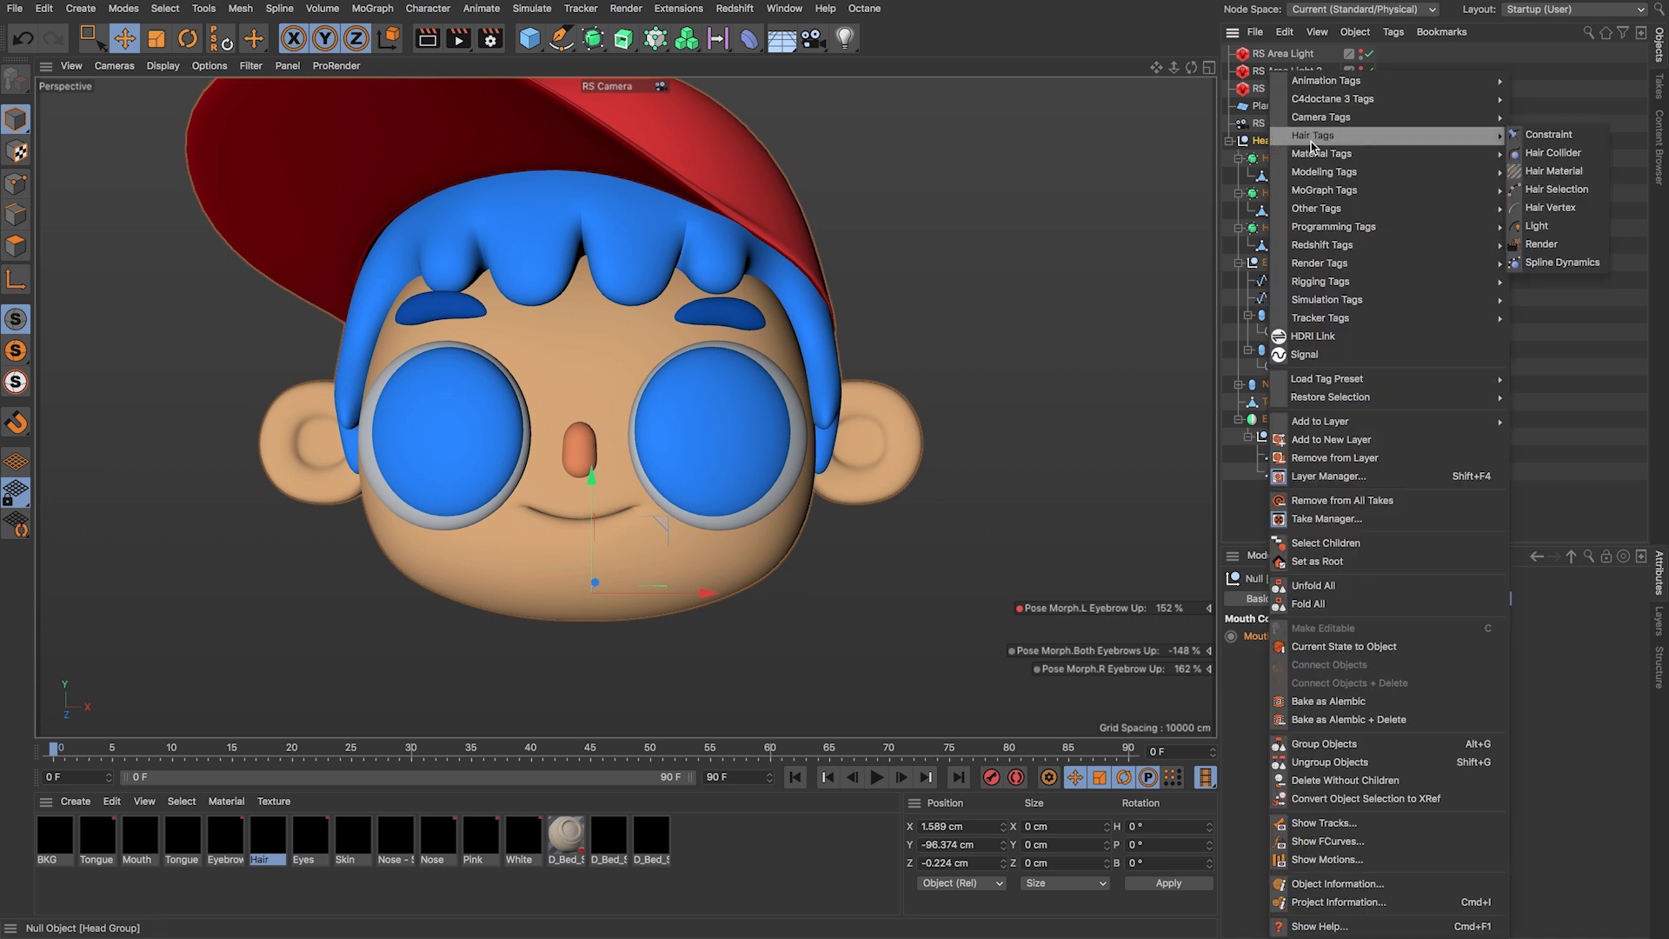
{"action": "mouse_move", "coordinate": [1385, 283]}
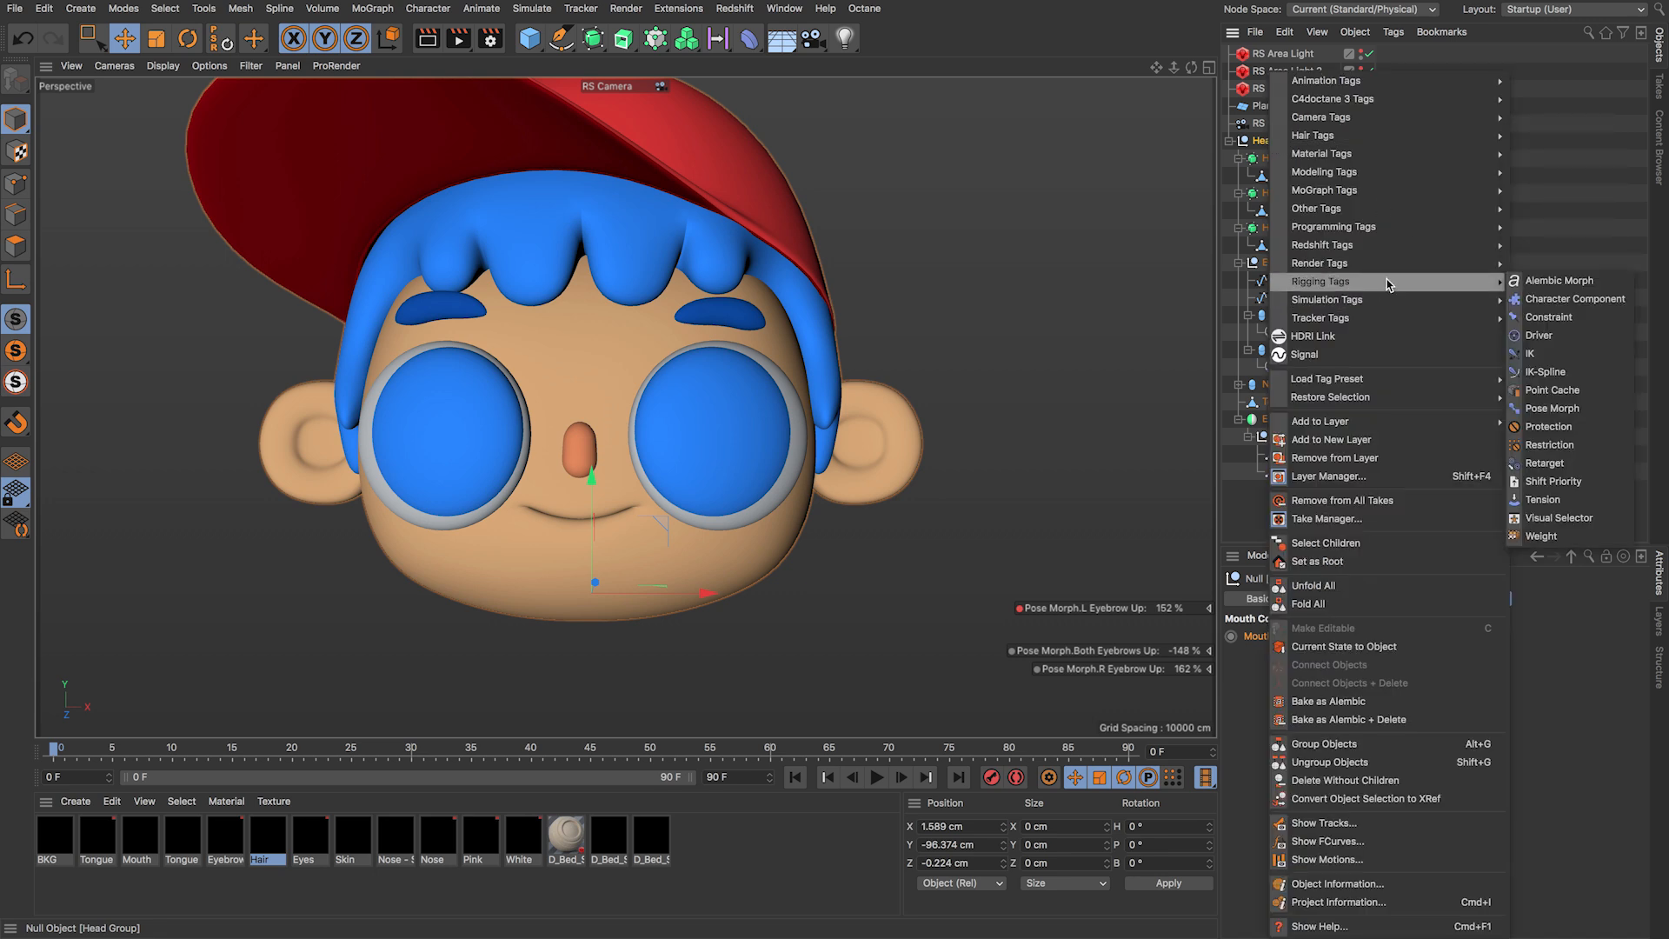
{"action": "left_click", "coordinate": [1539, 335]}
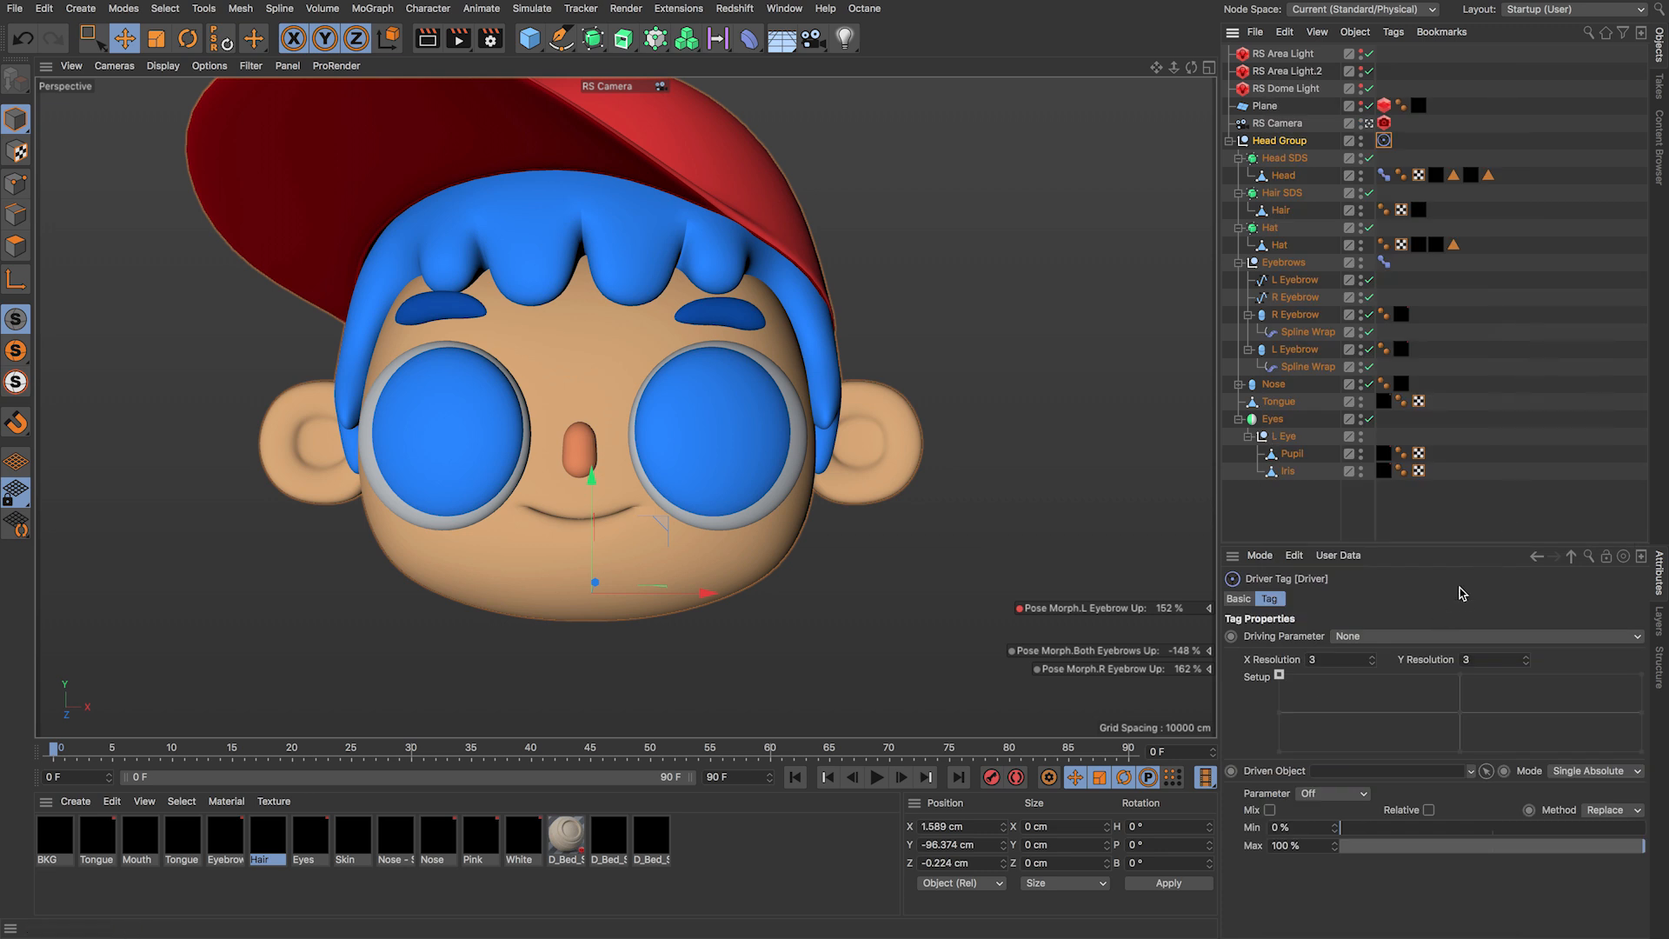
Step: Set the Driver tag's driving parameter to Mouth Joystick and link the Head's Pose Morph tag as its driven object
{"action": "left_click", "coordinate": [1461, 684]}
{"action": "left_click_drag", "start_coordinate": [1304, 683], "coordinate": [1460, 751]}
{"action": "left_click", "coordinate": [1470, 706]}
{"action": "left_click", "coordinate": [1406, 639]}
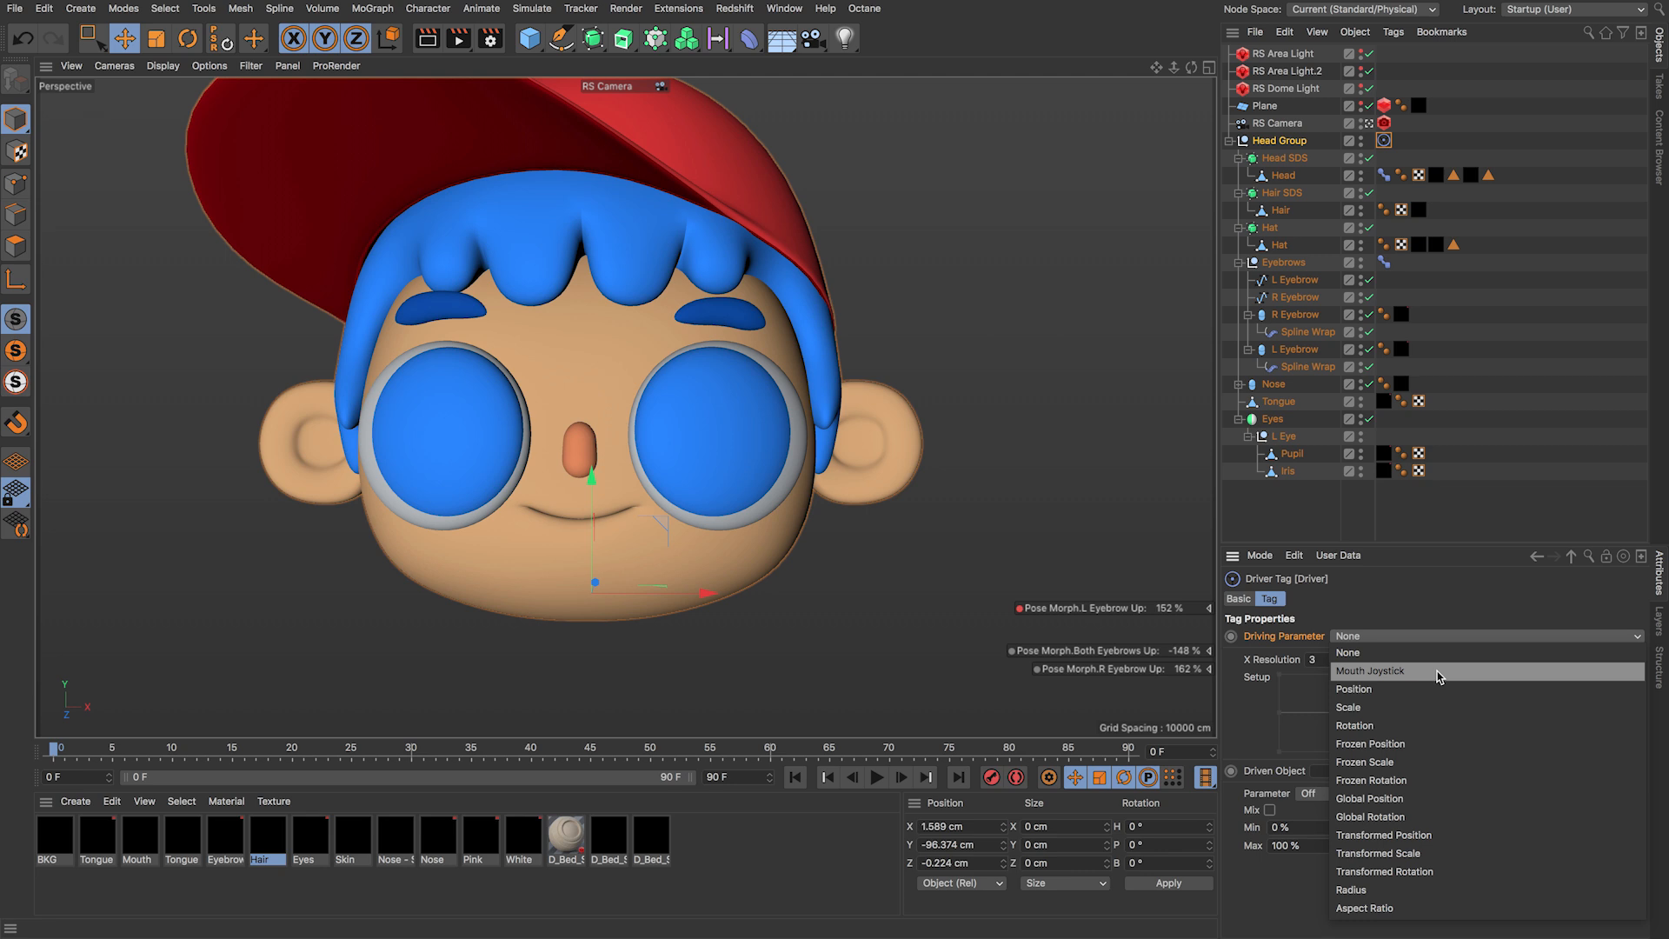
{"action": "left_click", "coordinate": [1440, 675]}
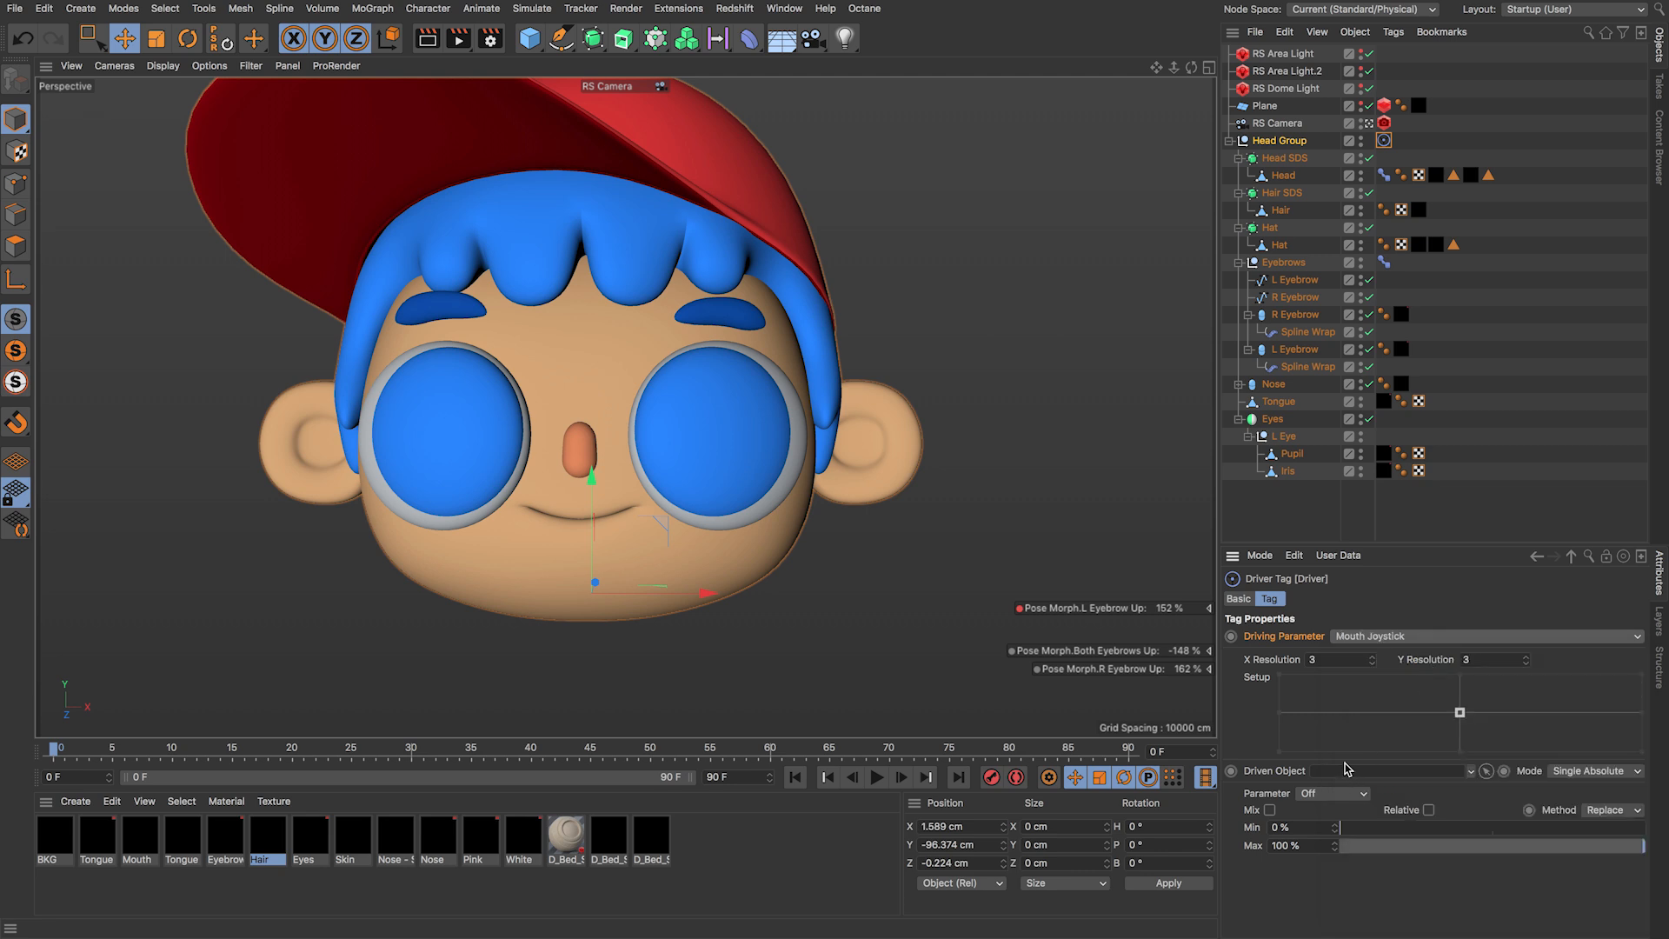
{"action": "left_click_drag", "start_coordinate": [1384, 175], "coordinate": [1378, 782]}
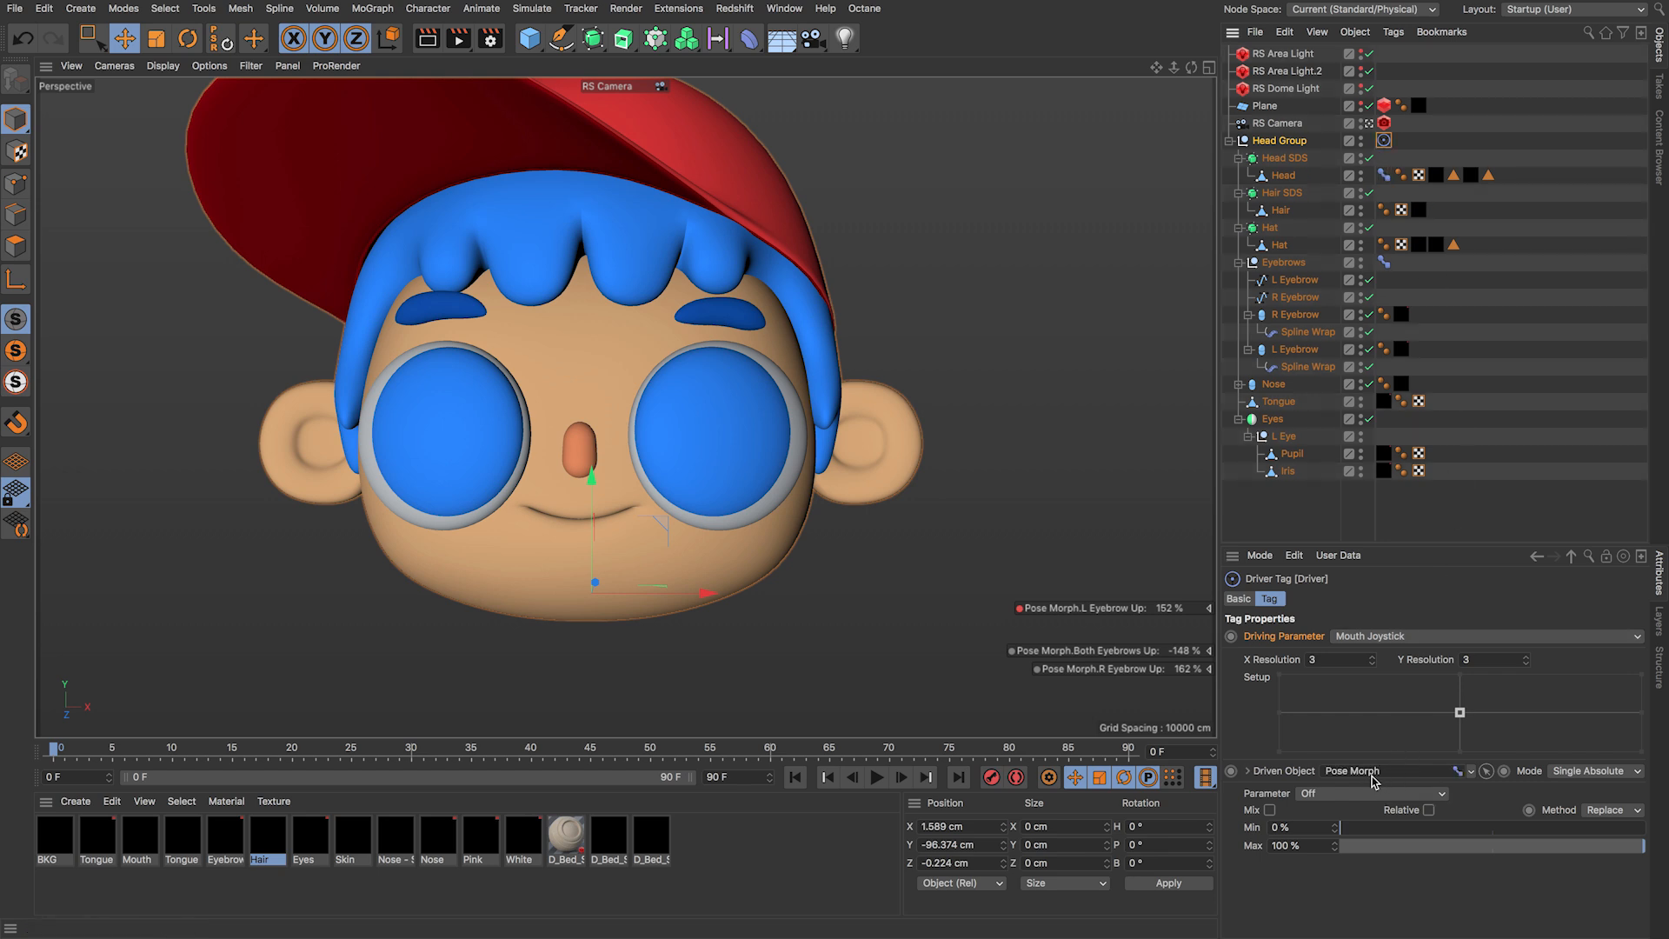
Step: Rename the Eyebrows' Pose Morph tag as Eyebrow Pose Morph
{"action": "left_click", "coordinate": [1384, 262]}
{"action": "left_click", "coordinate": [1245, 600]}
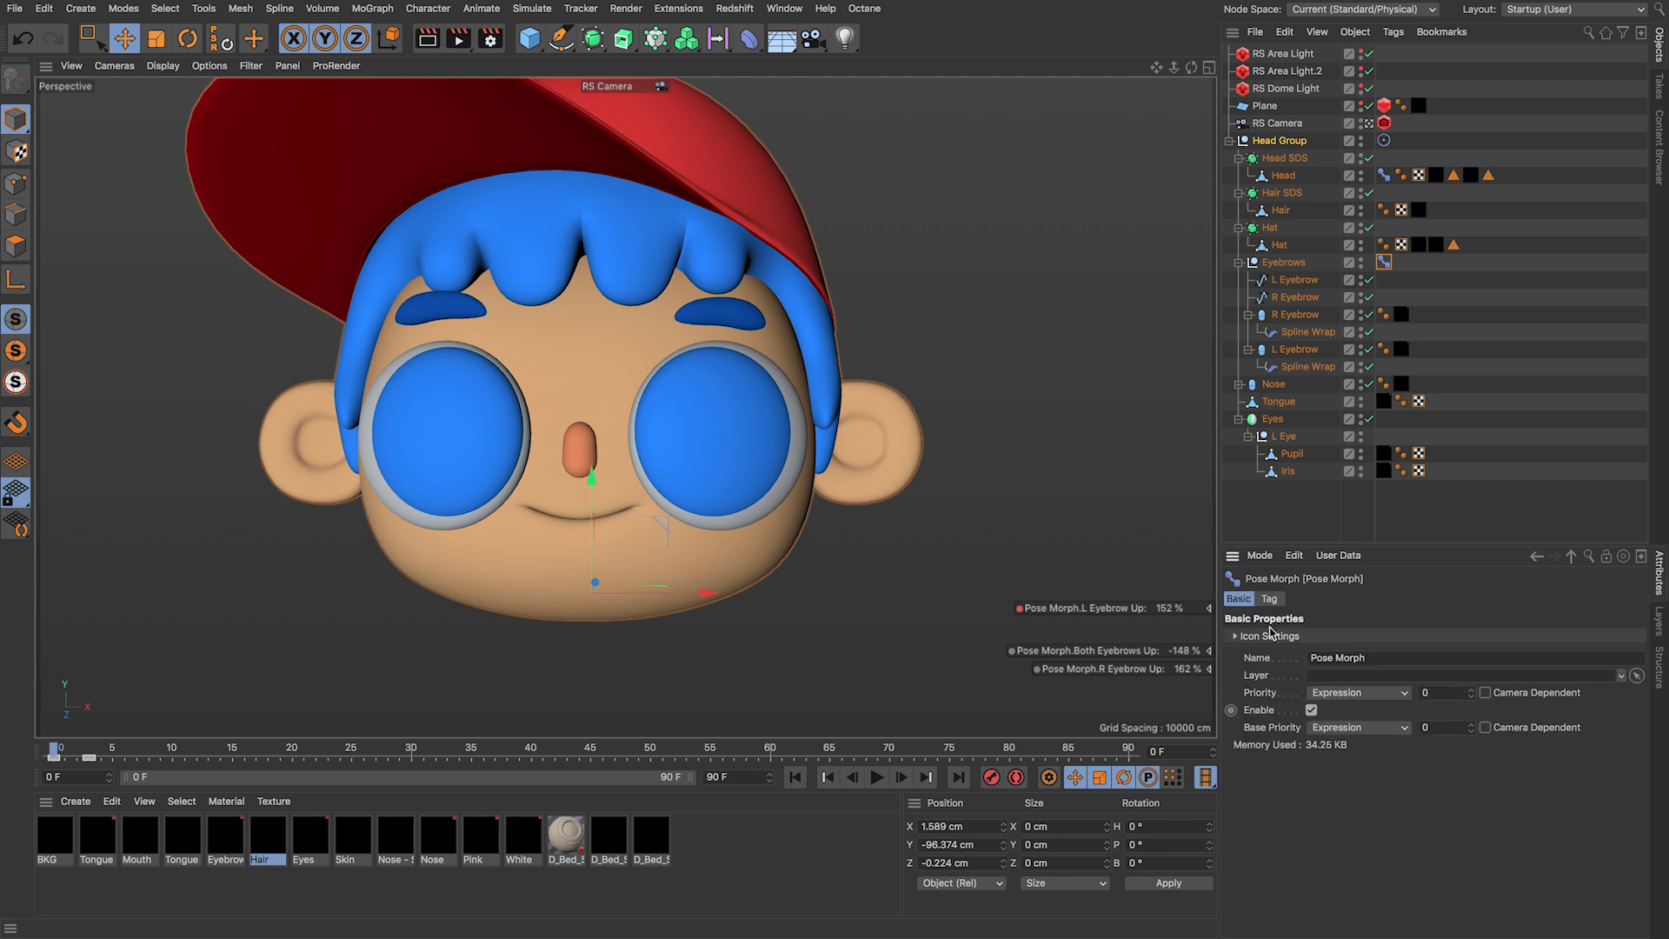
{"action": "left_click", "coordinate": [1310, 658]}
{"action": "type", "text": "Eyebrow"}
{"action": "key", "text": "Return"}
Step: Rename the Head's Pose Morph tag as Mouth Pose Morph
{"action": "left_click", "coordinate": [1385, 176]}
{"action": "left_click", "coordinate": [1312, 659]}
{"action": "type", "text": "Mouth"}
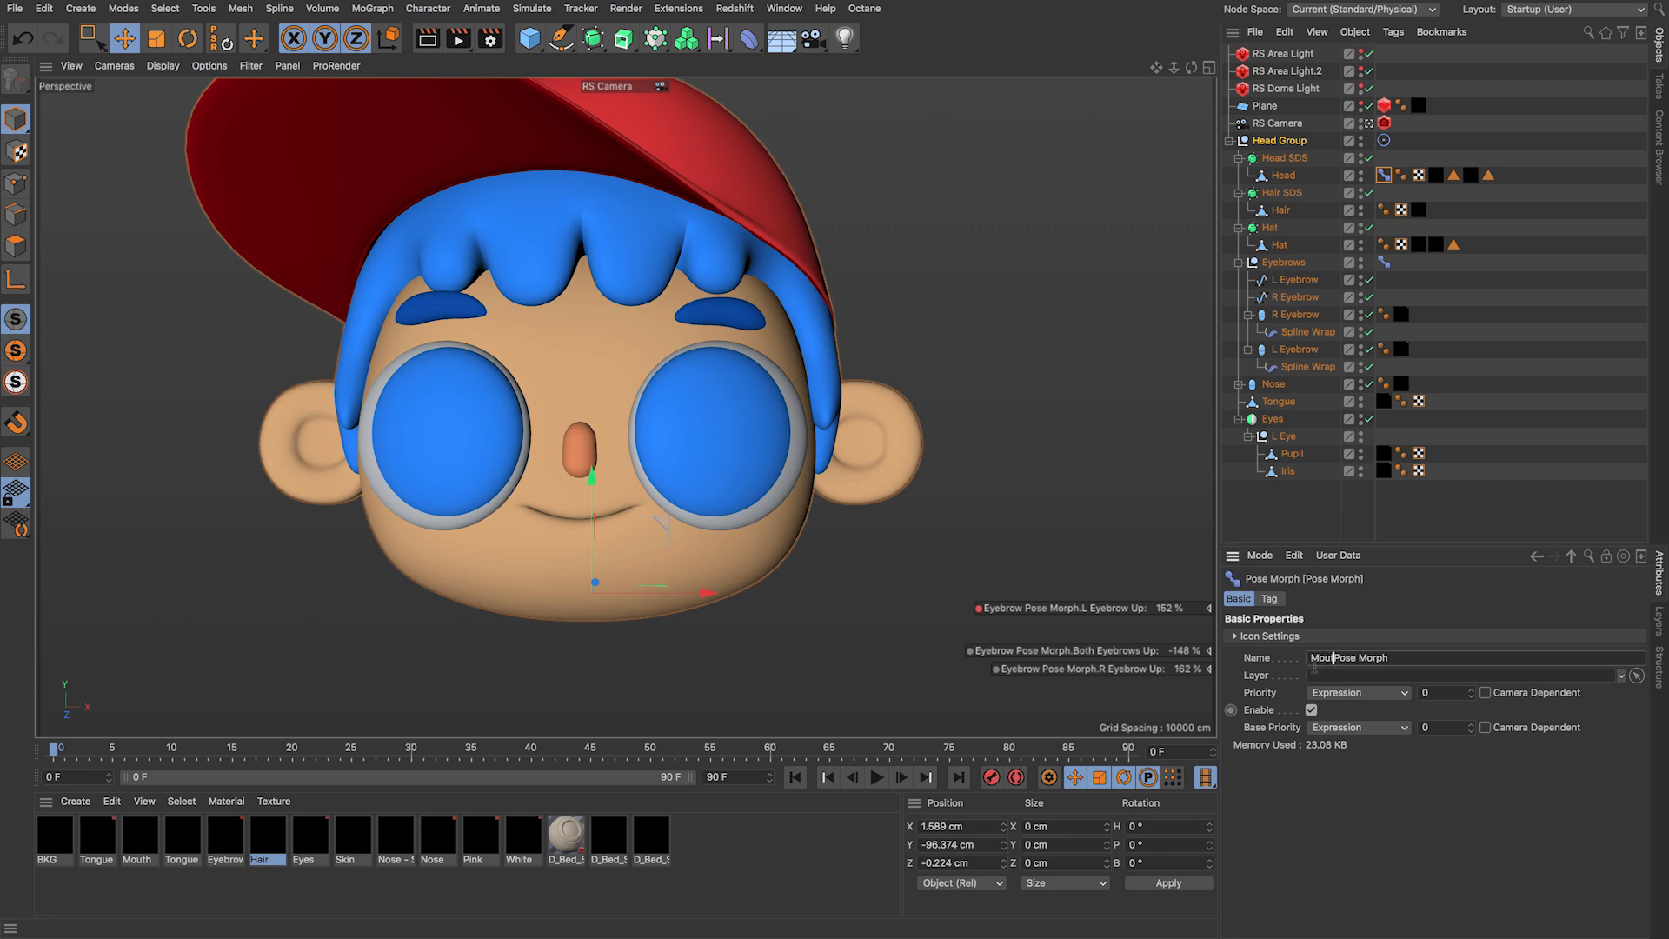
{"action": "key", "text": "Return"}
Step: Show the properties of Head Group's Driver tag and select the middle-left point of its setup grid
{"action": "left_click", "coordinate": [1384, 140]}
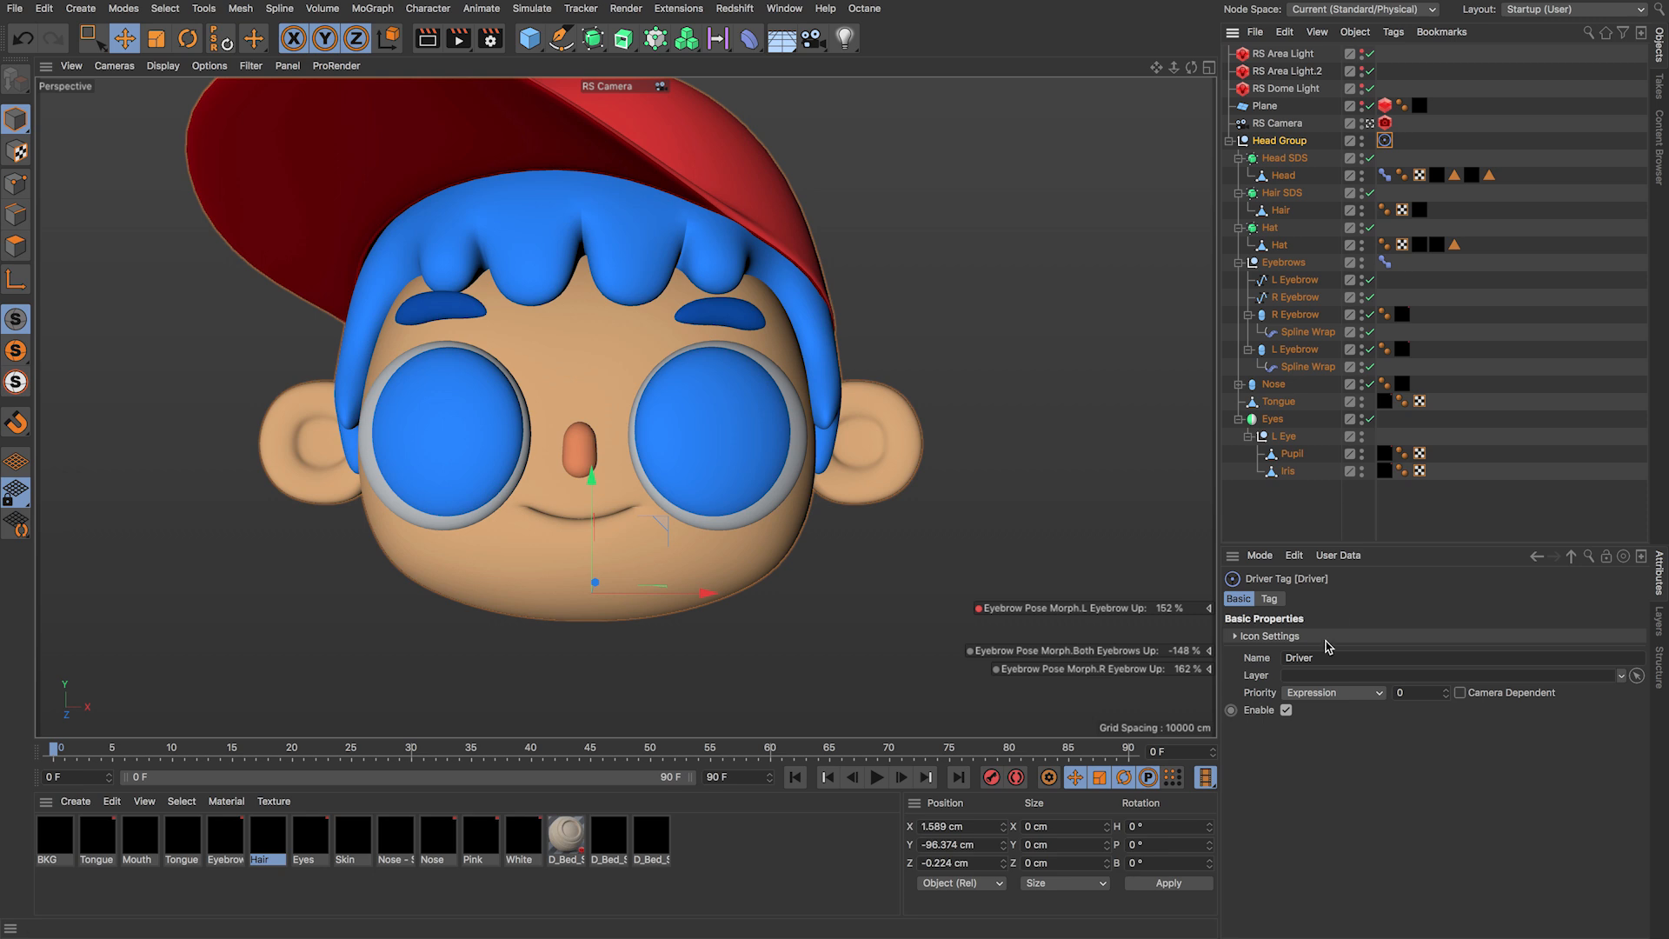
{"action": "left_click", "coordinate": [1270, 599]}
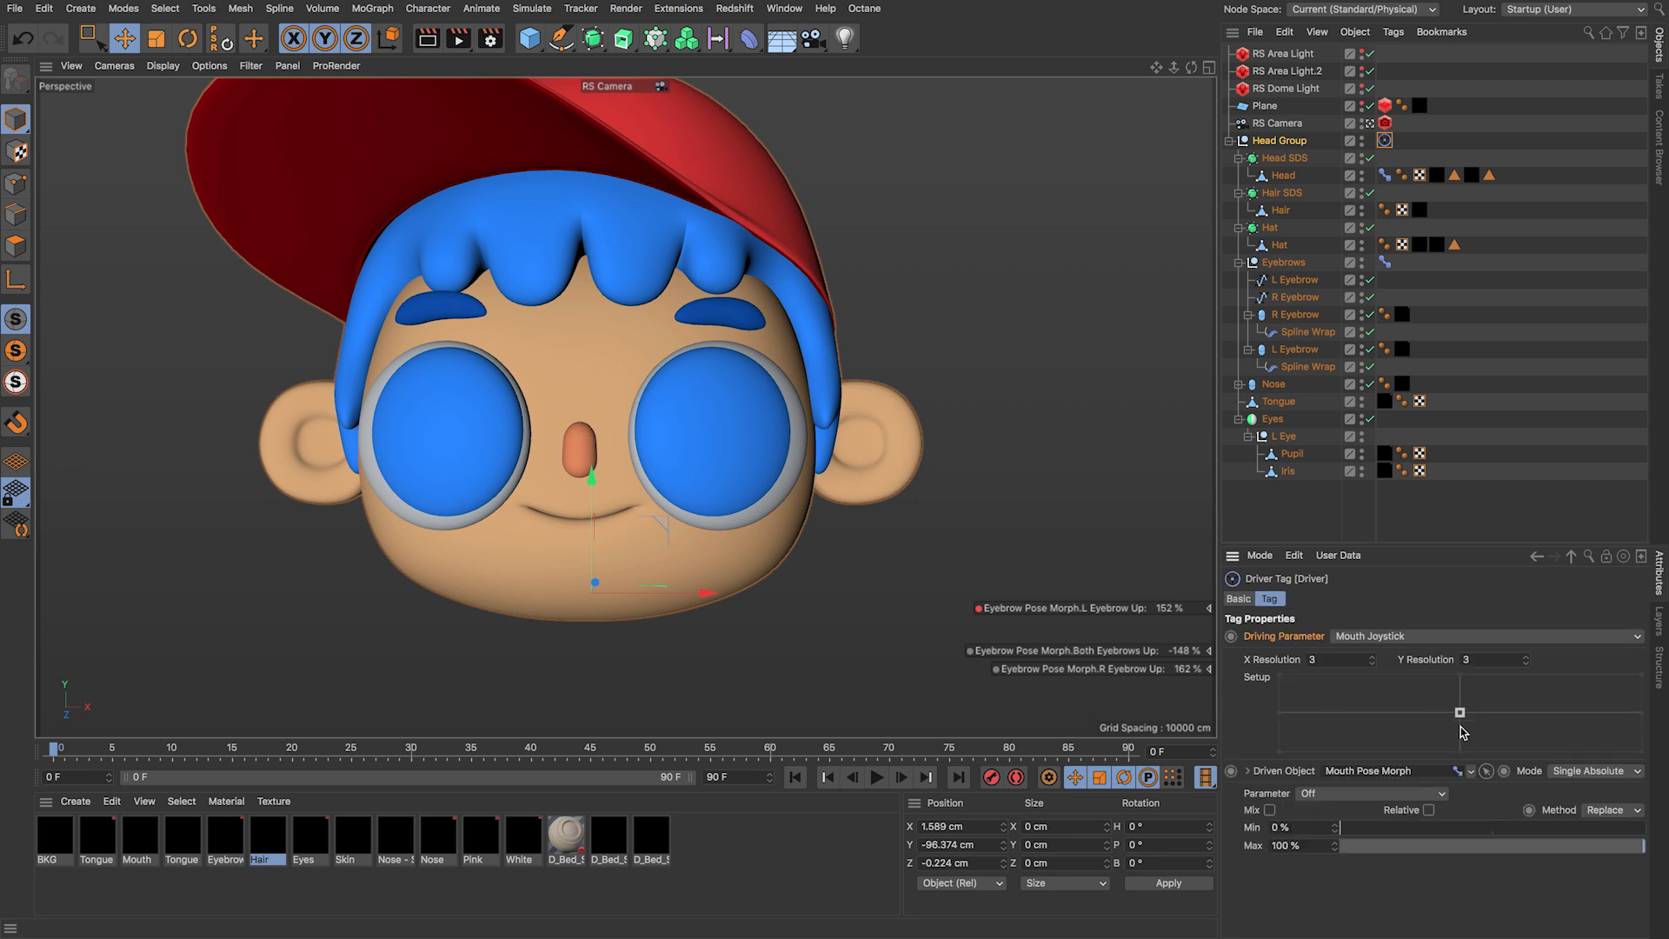
{"action": "left_click_drag", "start_coordinate": [1460, 712], "coordinate": [1282, 714]}
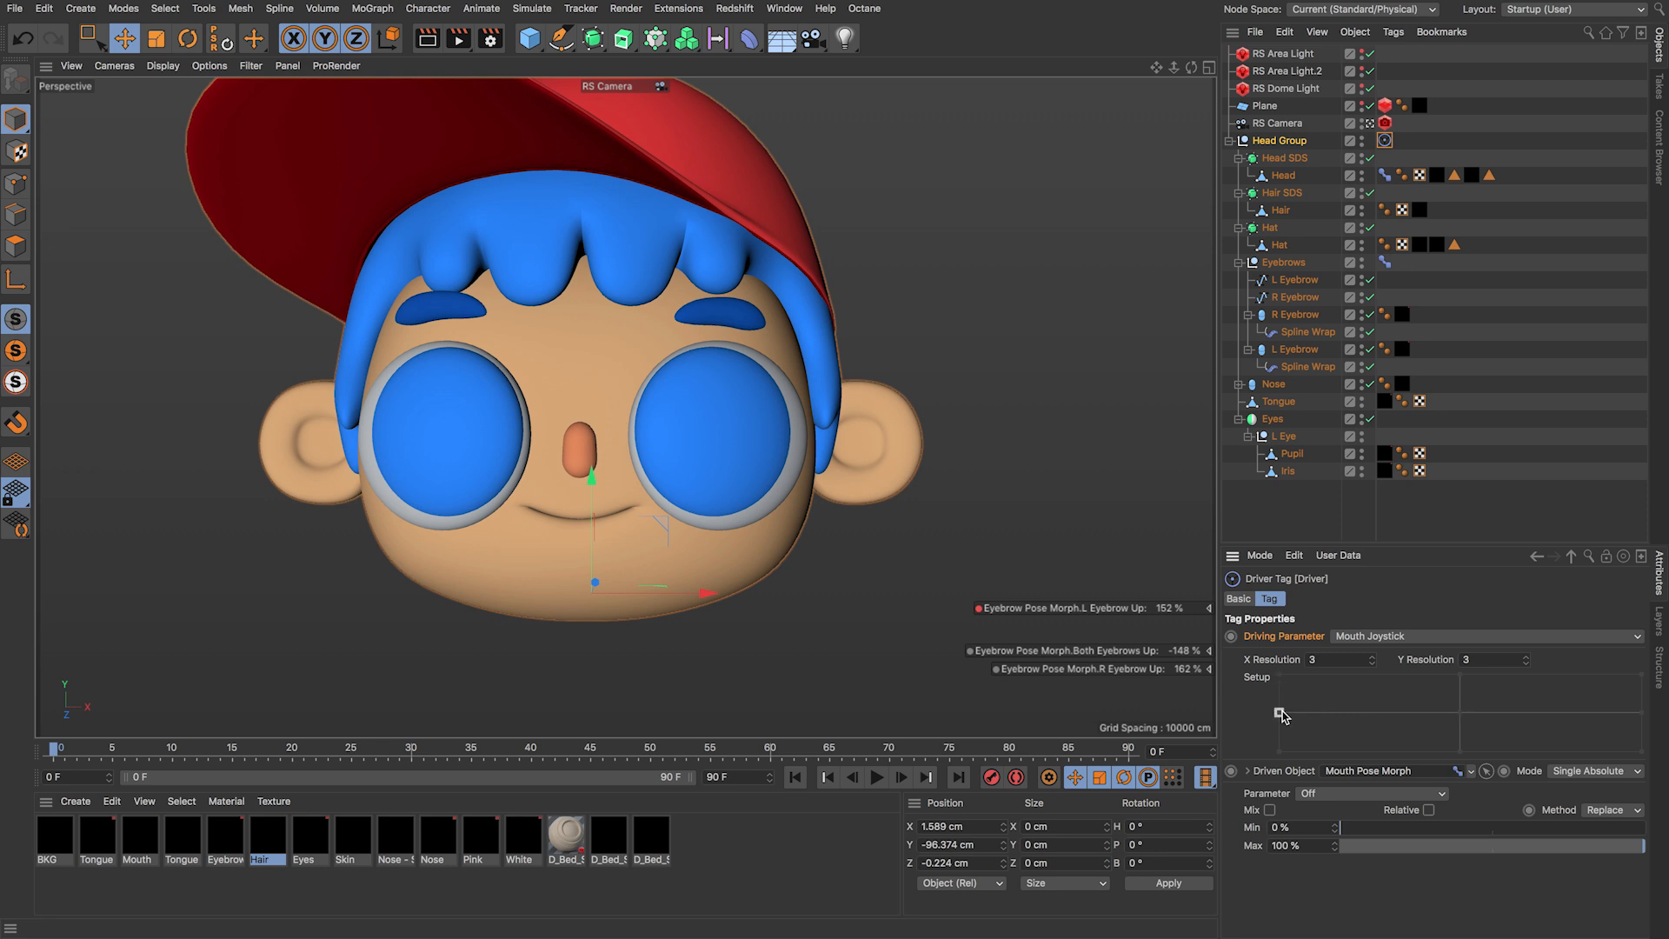
Step: Try an X resolution of 1 for the driver's setup grid and restore it to 3
{"action": "left_click", "coordinate": [1369, 666]}
{"action": "left_click", "coordinate": [1373, 663]}
{"action": "left_click", "coordinate": [1373, 664]}
{"action": "left_click", "coordinate": [1526, 658]}
{"action": "left_click", "coordinate": [1525, 664]}
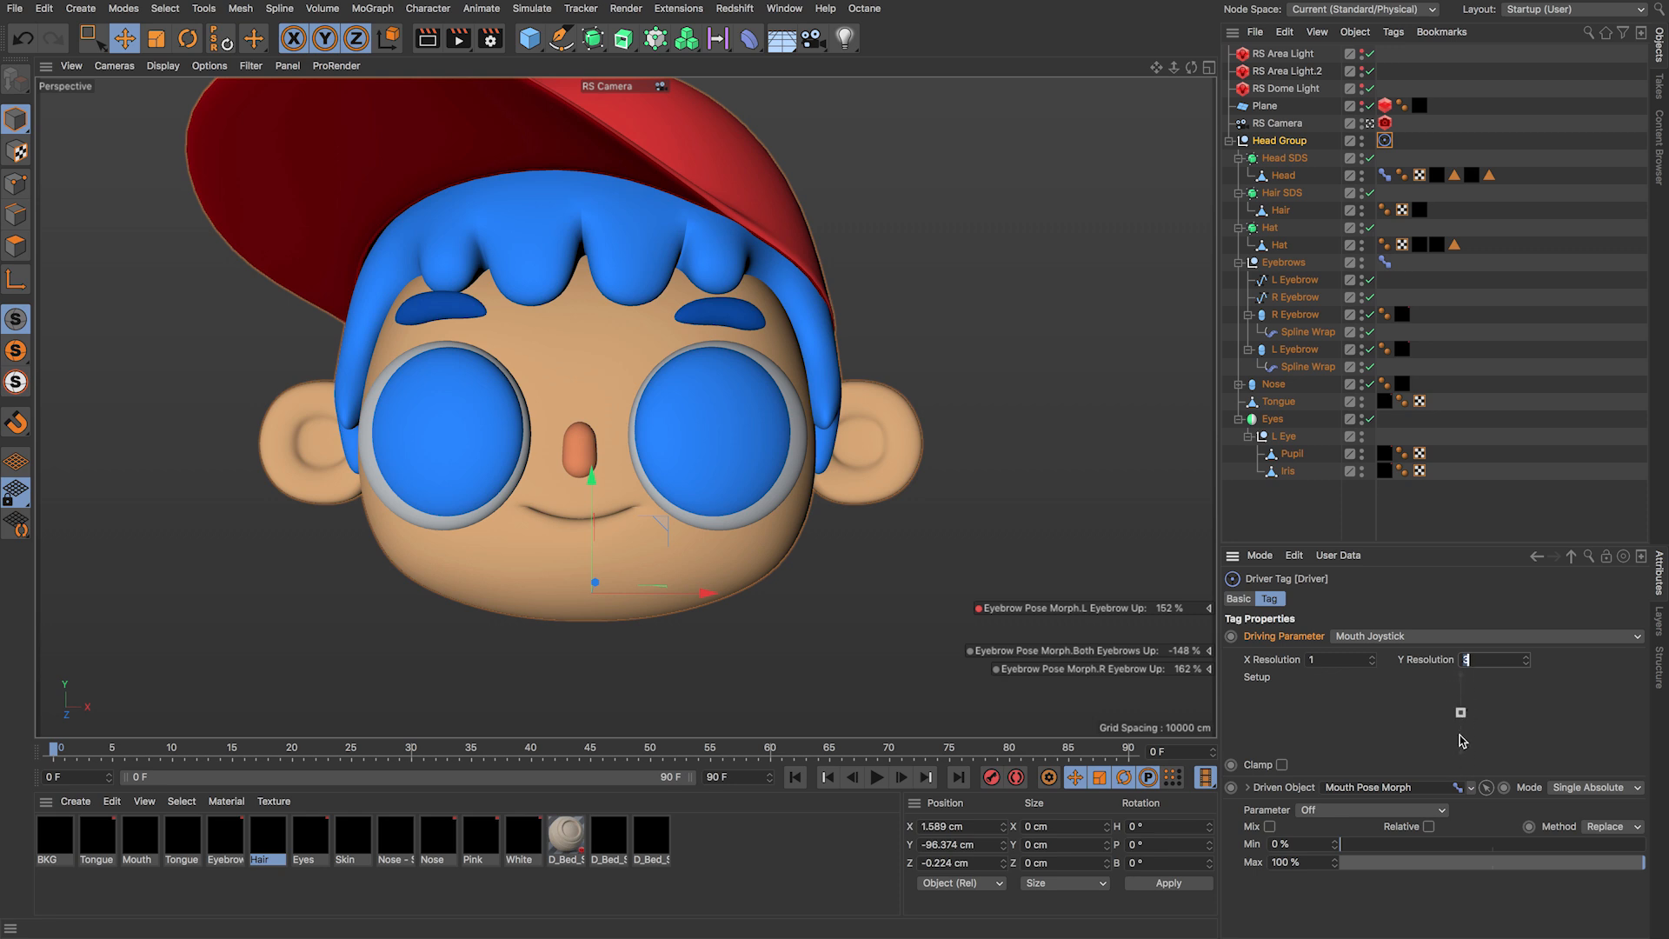
{"action": "left_click", "coordinate": [1366, 660]}
{"action": "type", "text": "3"}
{"action": "key", "text": "Return"}
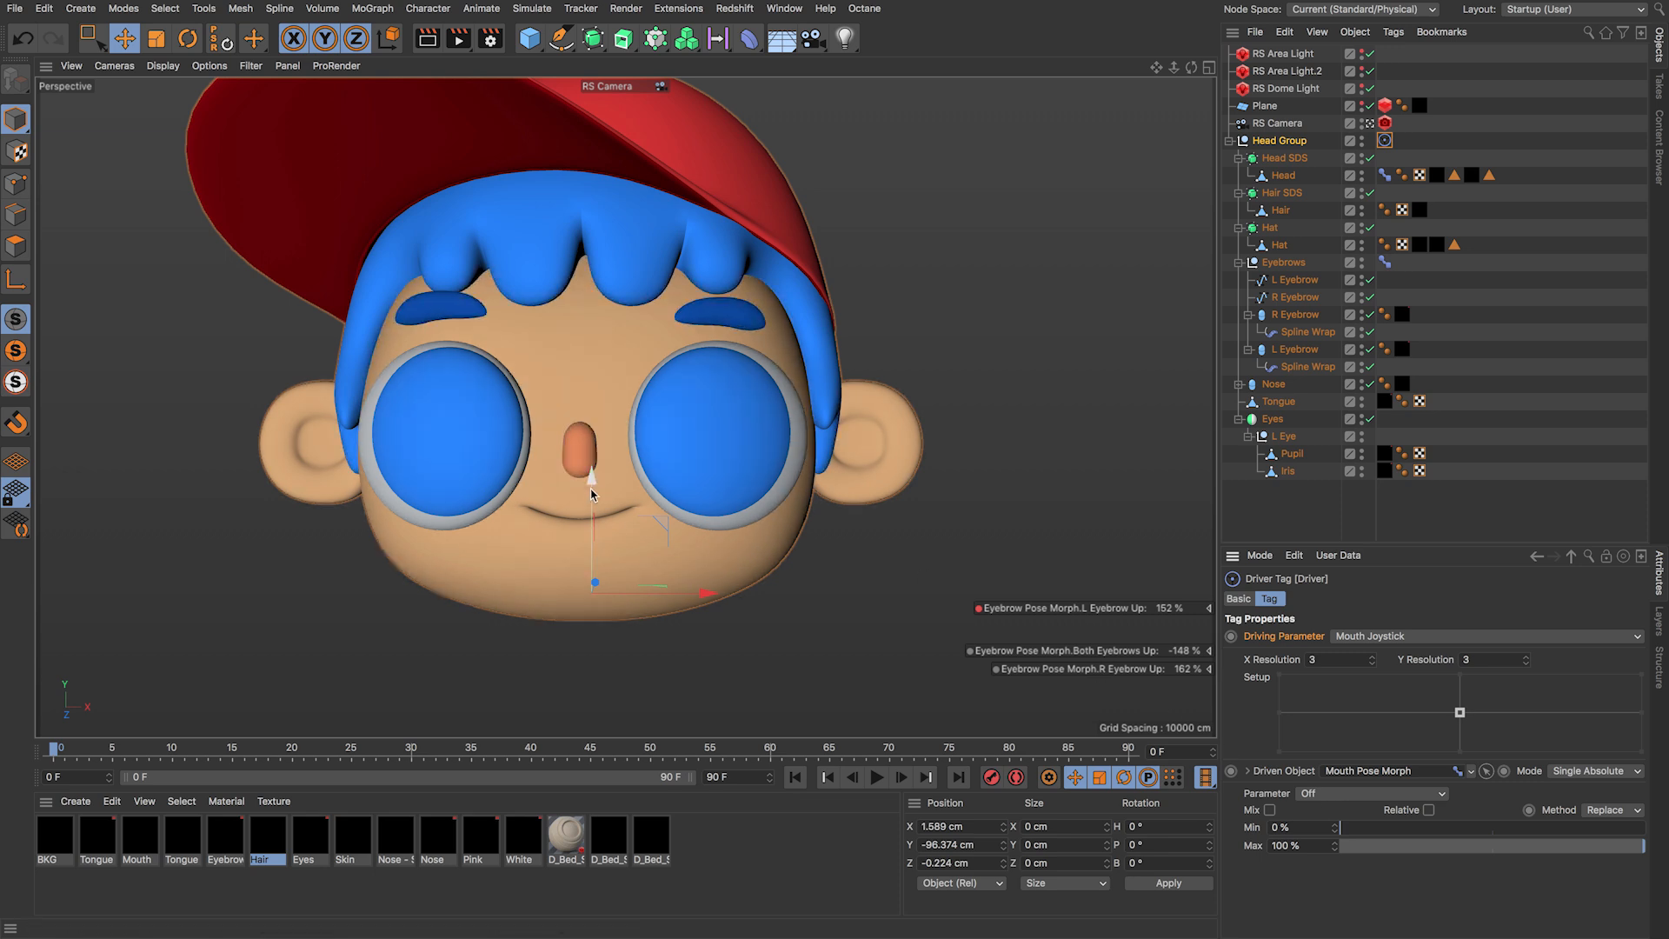
Step: Assign the Oo Up pose to the top-centre point of the driver's setup grid and Mouth Open to the bottom-centre point
{"action": "left_click", "coordinate": [1318, 795]}
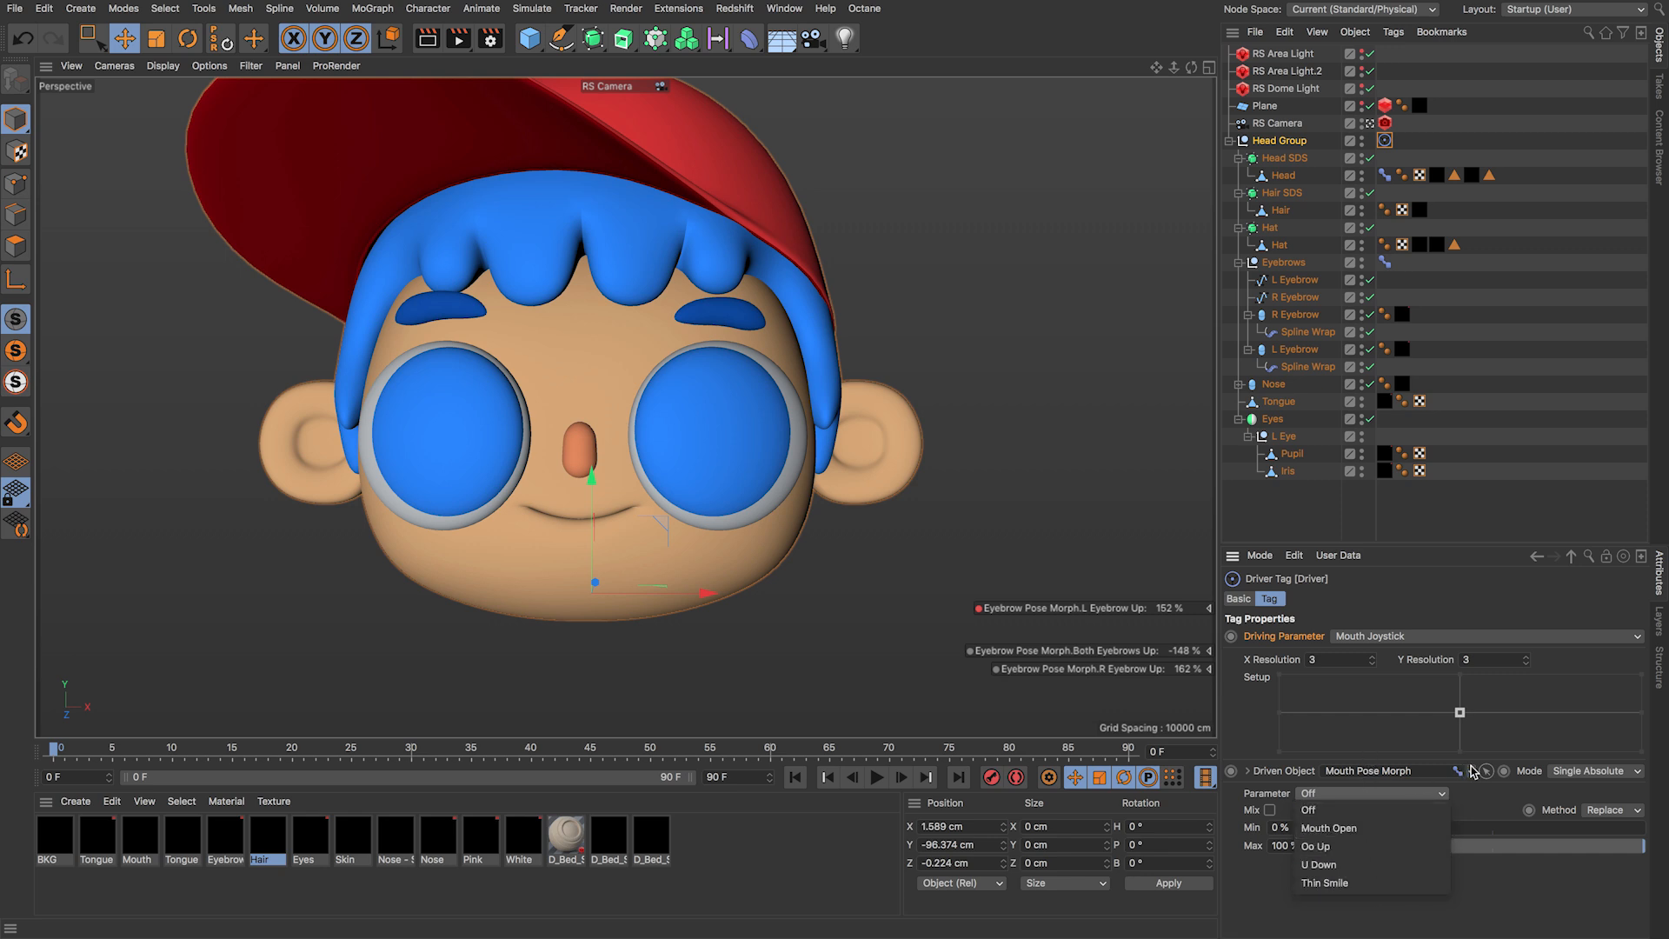
{"action": "left_click", "coordinate": [1469, 701]}
{"action": "left_click_drag", "start_coordinate": [1461, 715], "coordinate": [1465, 677]}
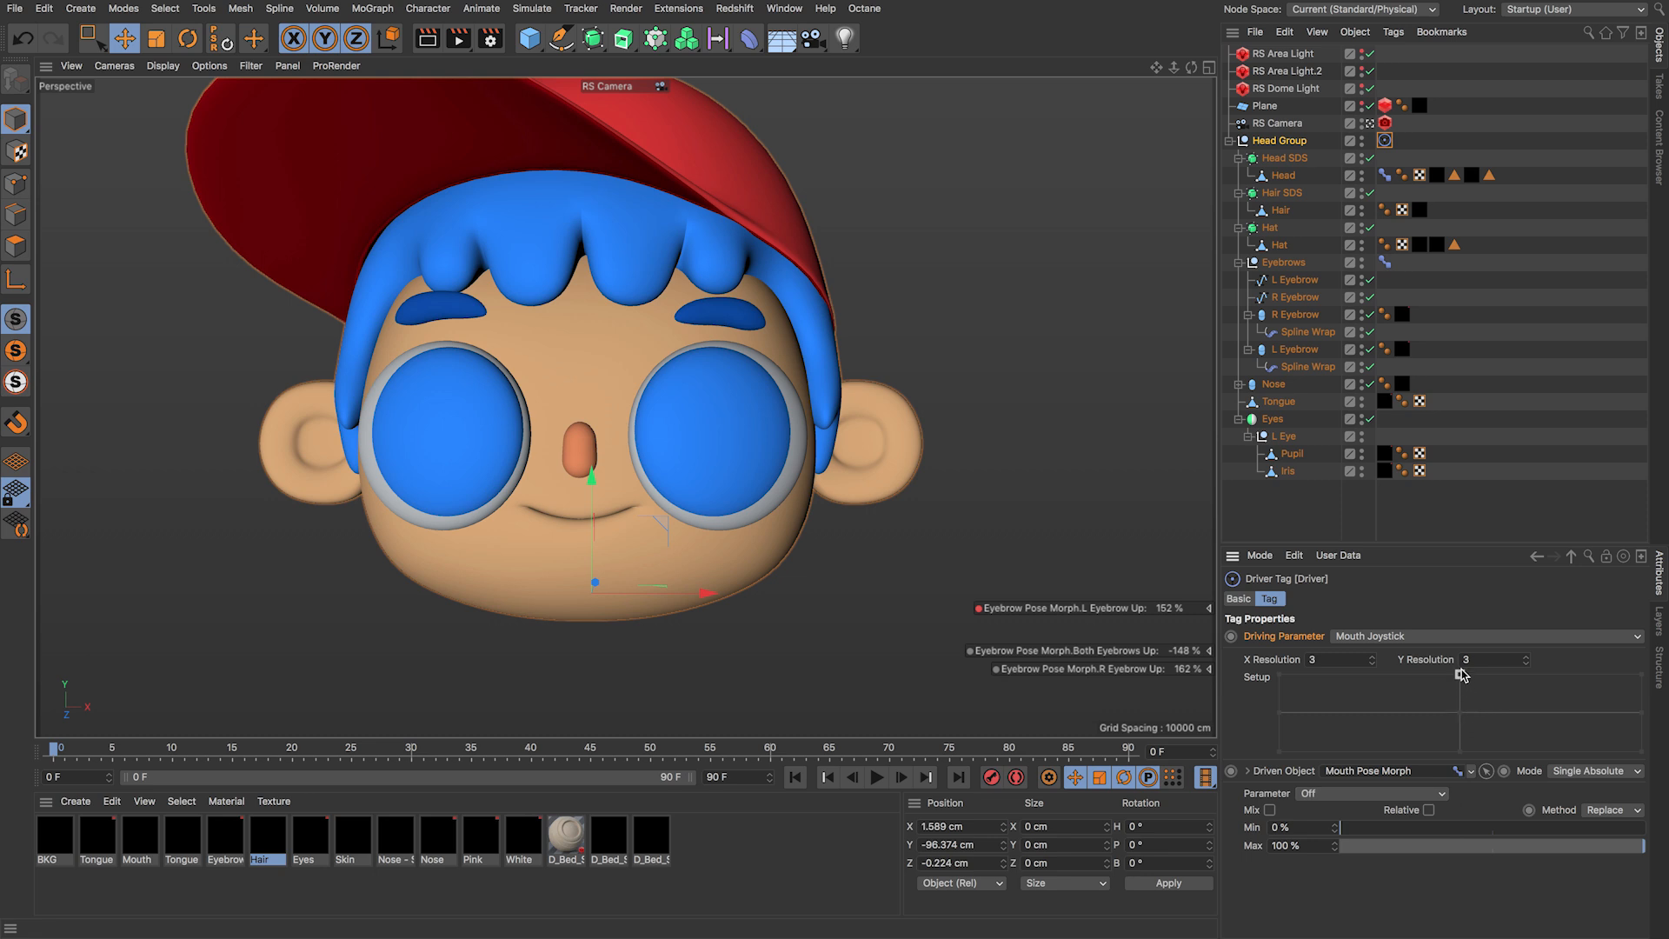
{"action": "left_click", "coordinate": [1352, 793]}
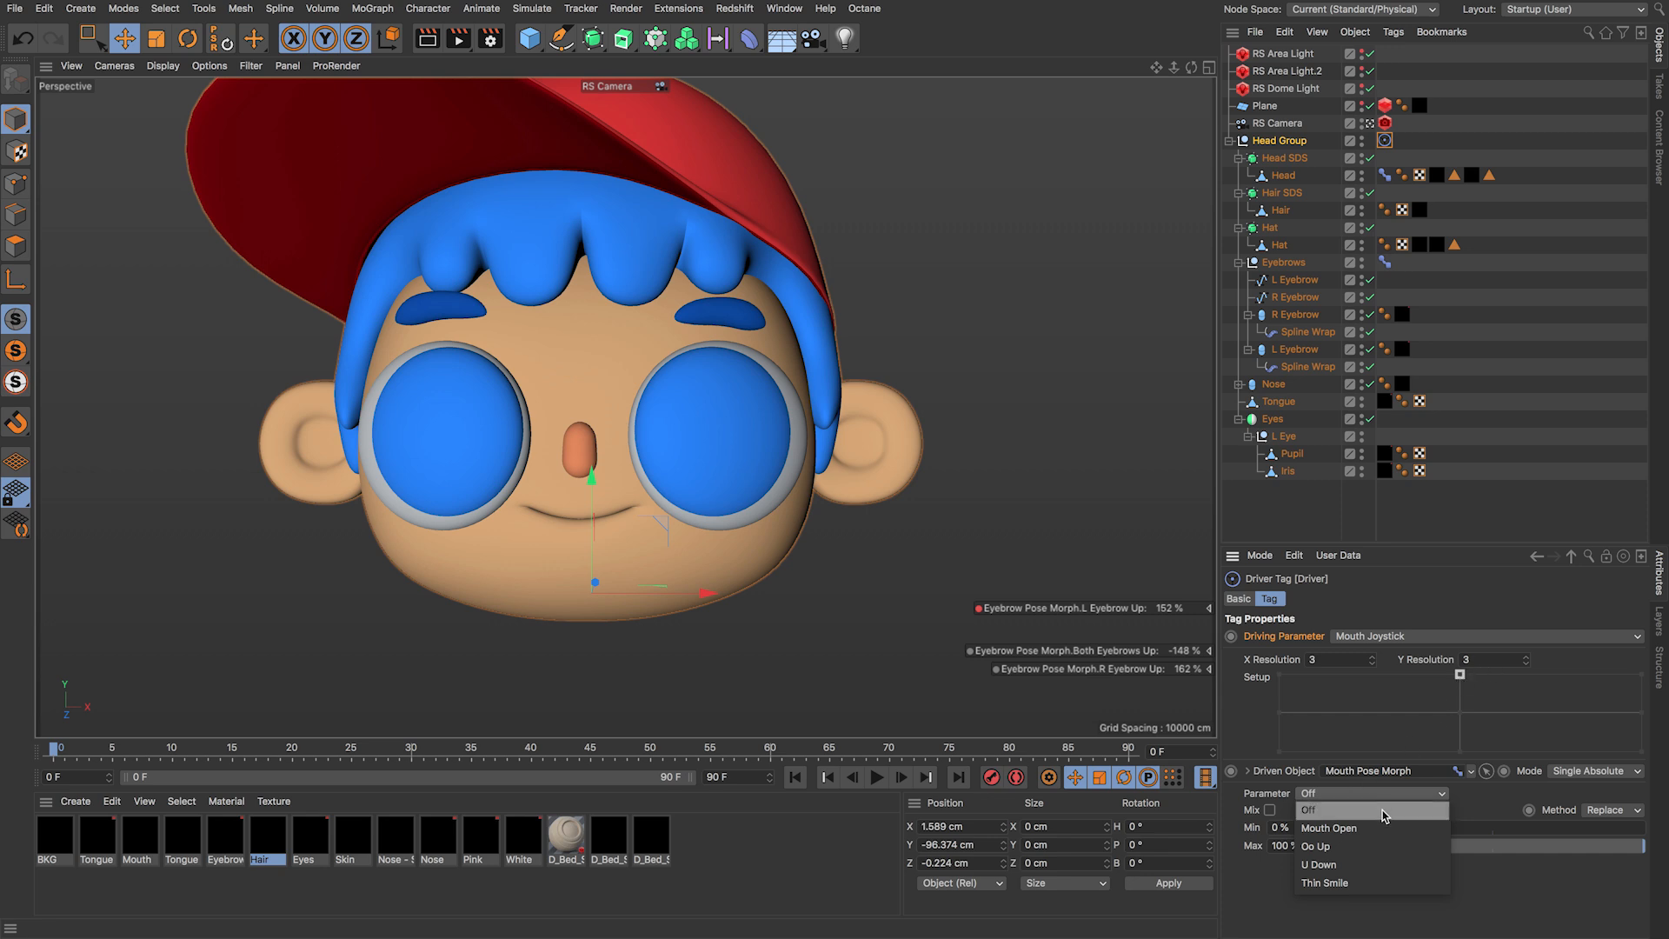
{"action": "left_click", "coordinate": [1377, 839]}
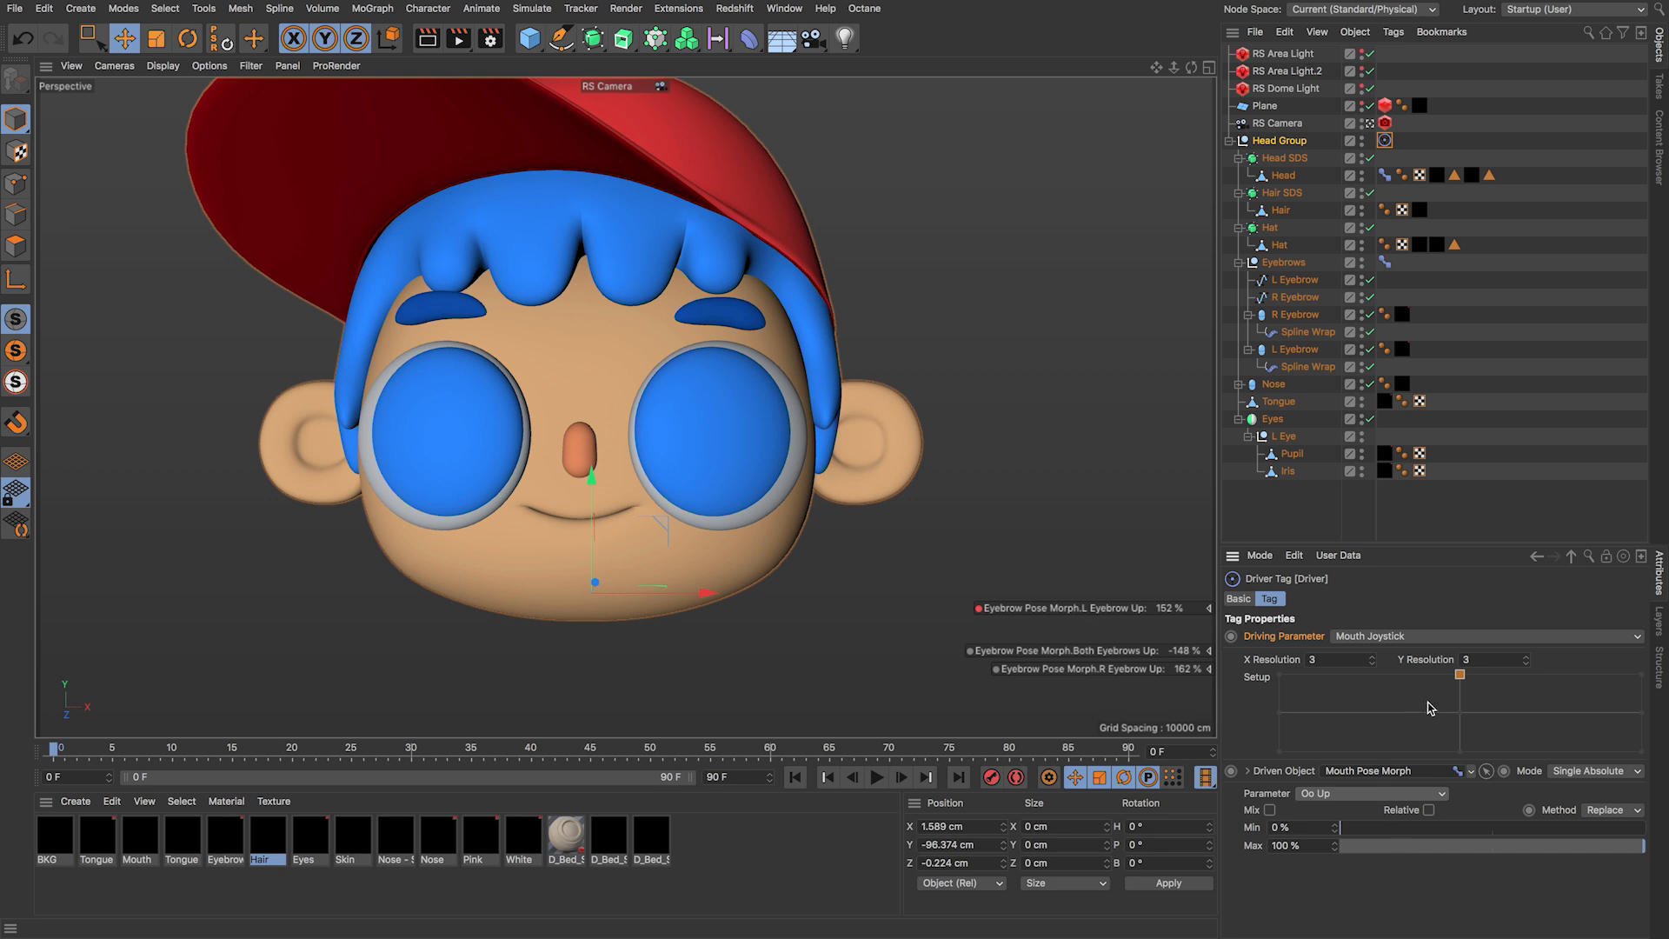
{"action": "left_click", "coordinate": [1460, 752]}
{"action": "left_click", "coordinate": [1382, 793]}
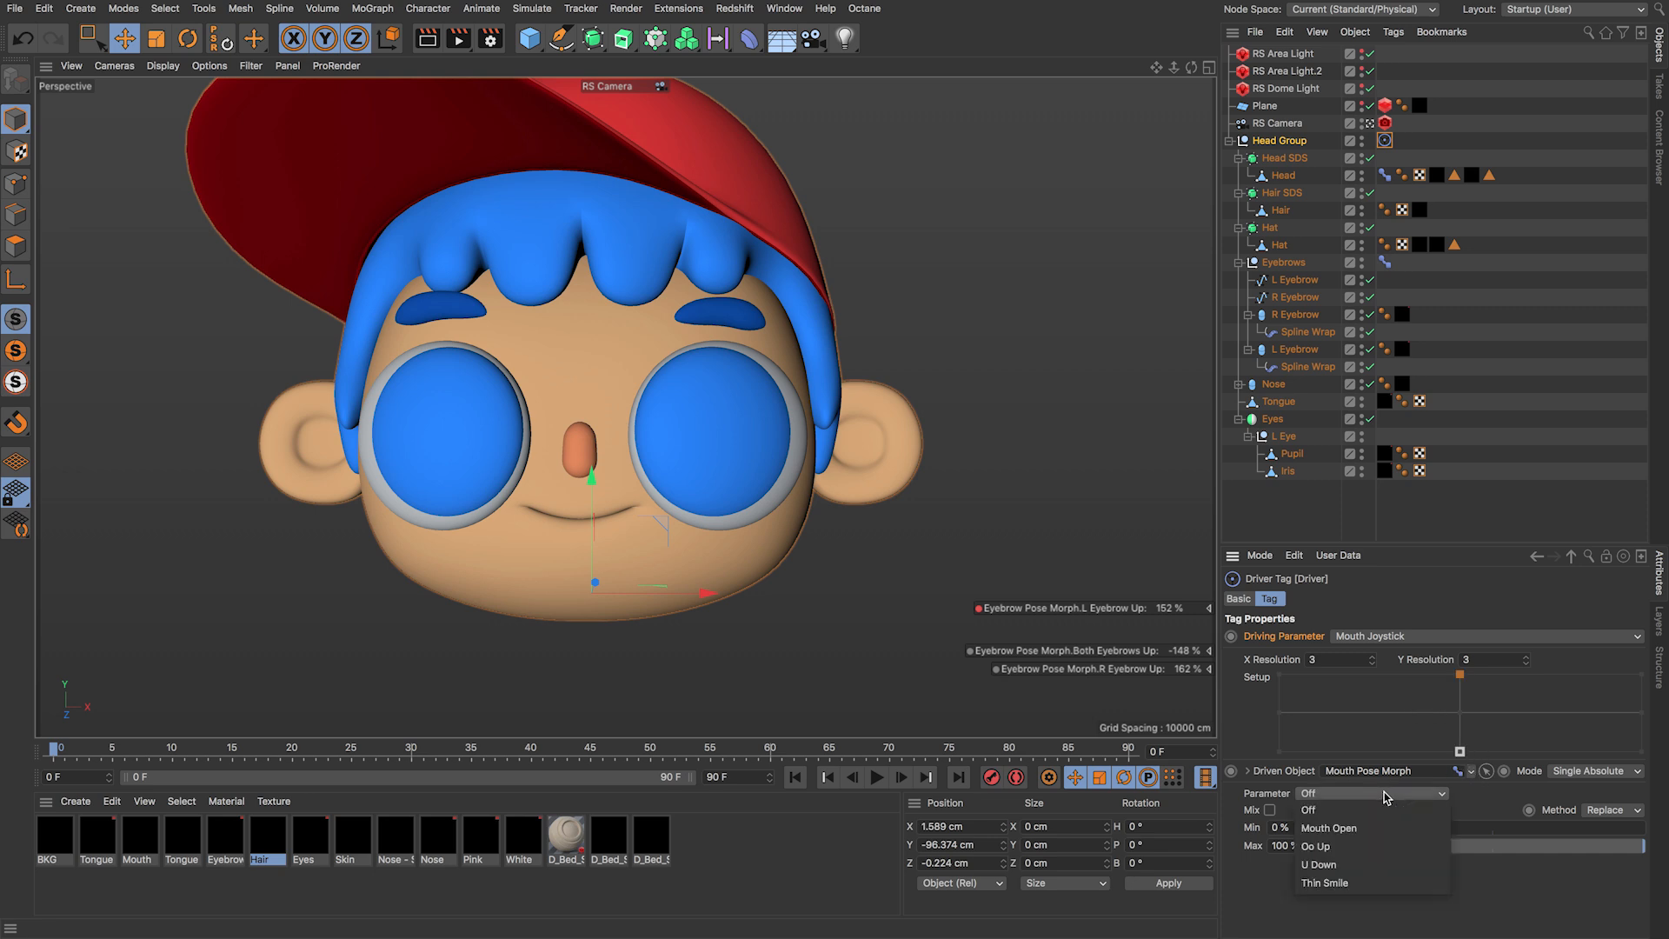
{"action": "left_click", "coordinate": [1366, 830]}
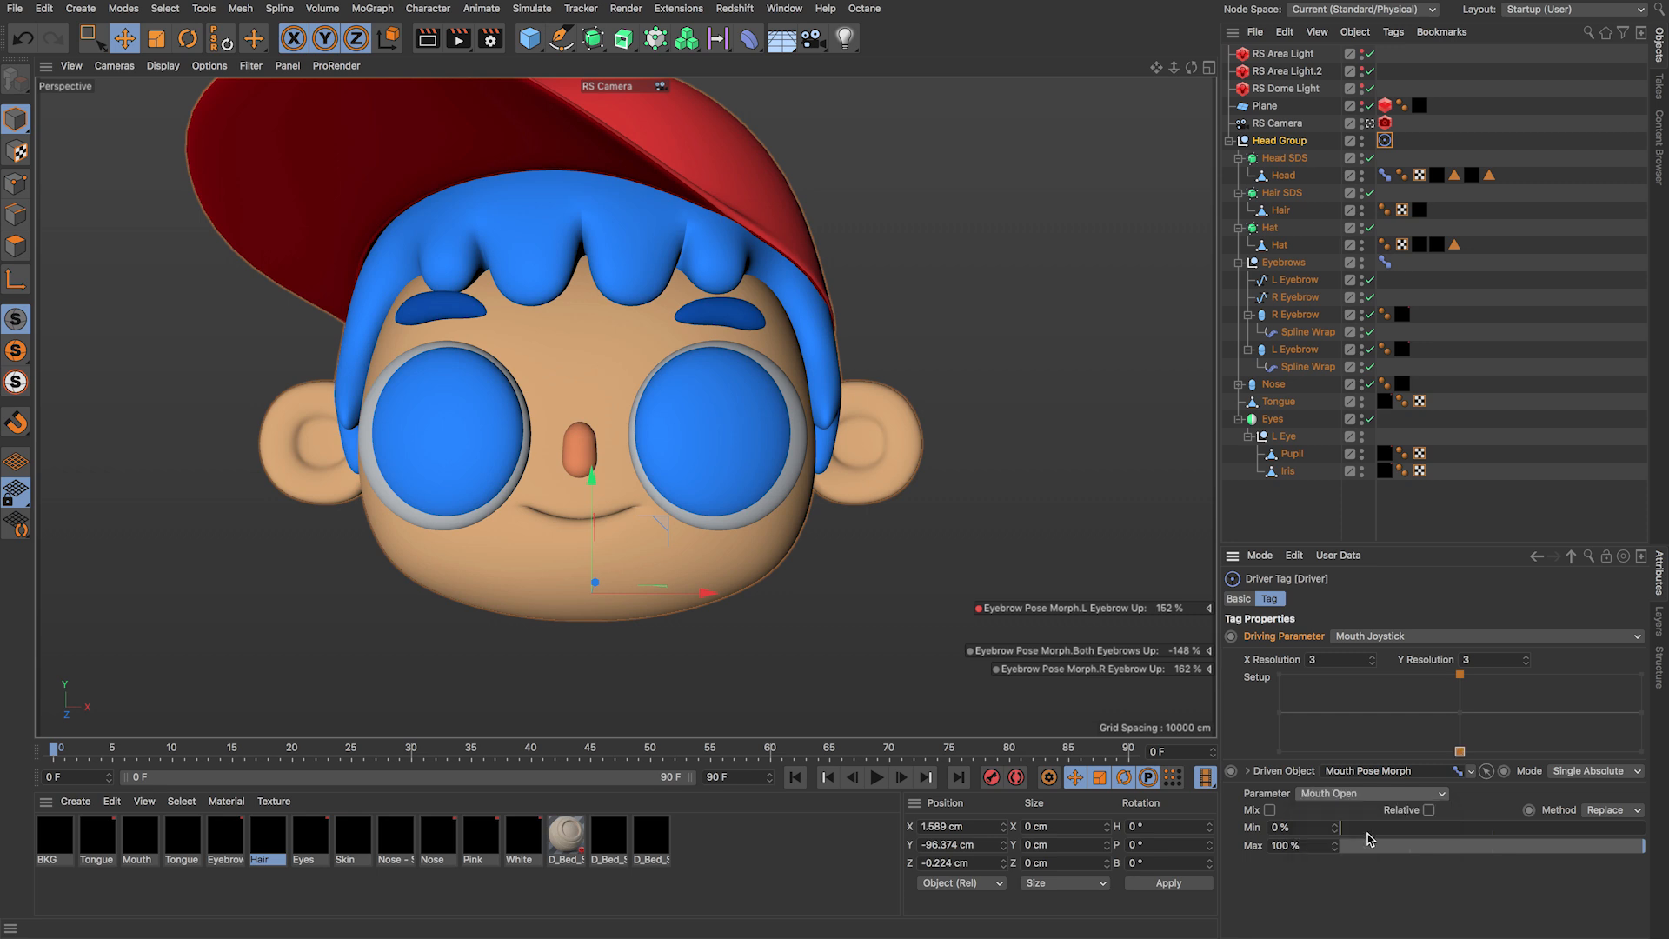
Step: Assign the Thin Smile pose to the middle-right point of the driver's setup grid and U Down to the middle-left point
{"action": "left_click", "coordinate": [1641, 713]}
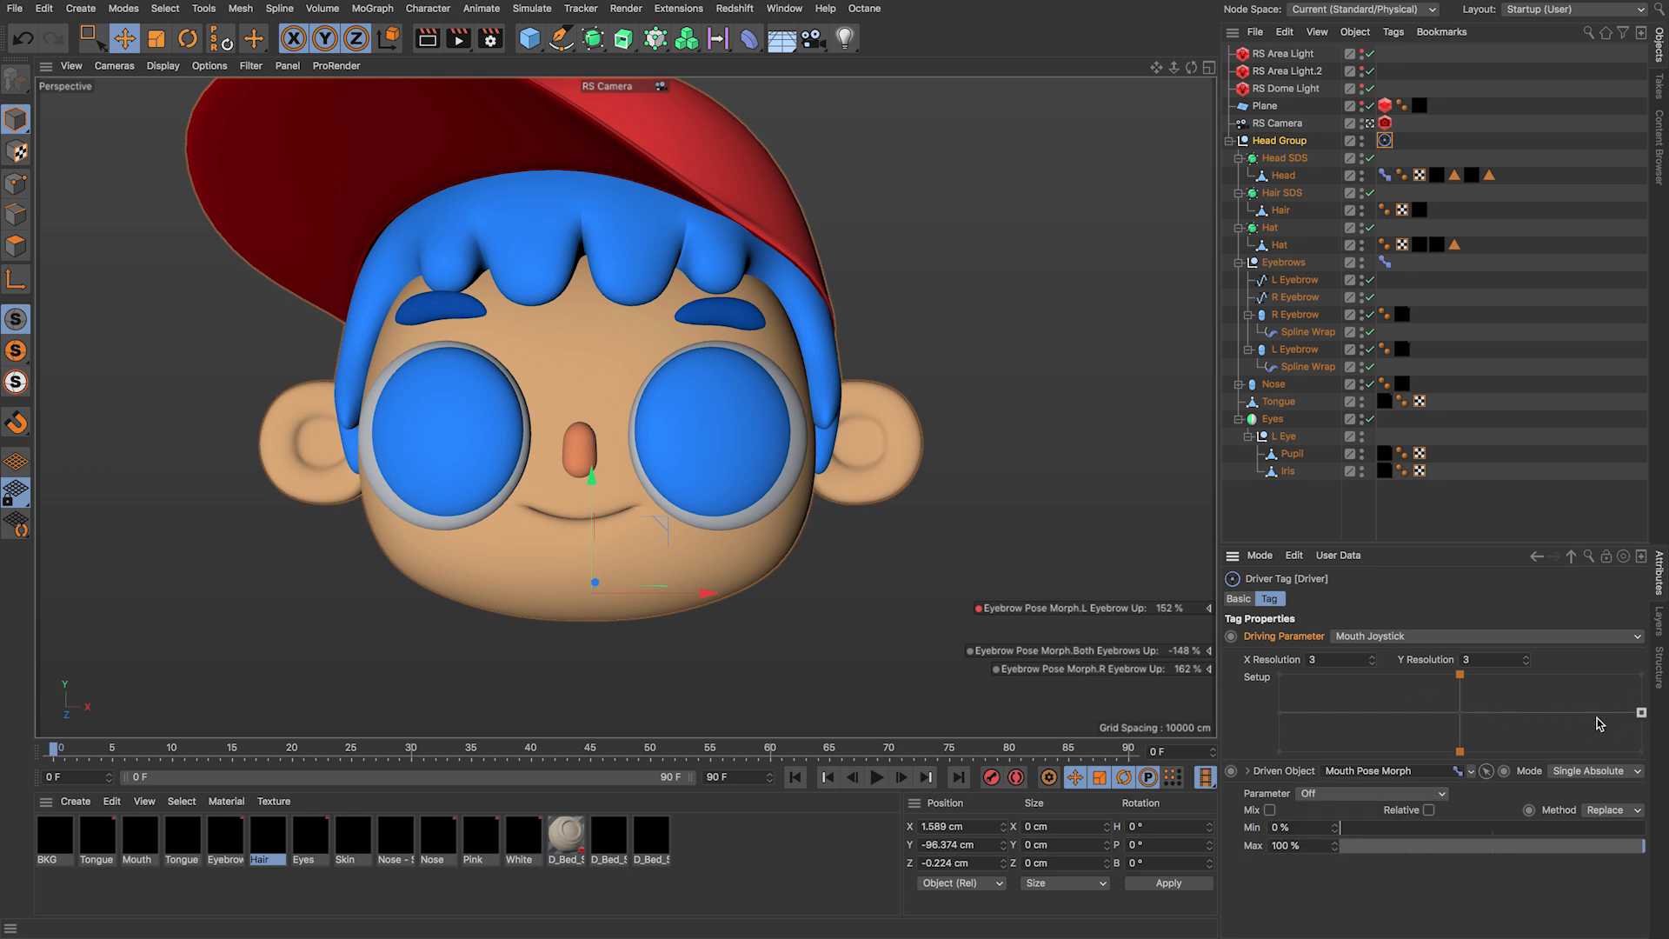
{"action": "left_click", "coordinate": [1344, 795]}
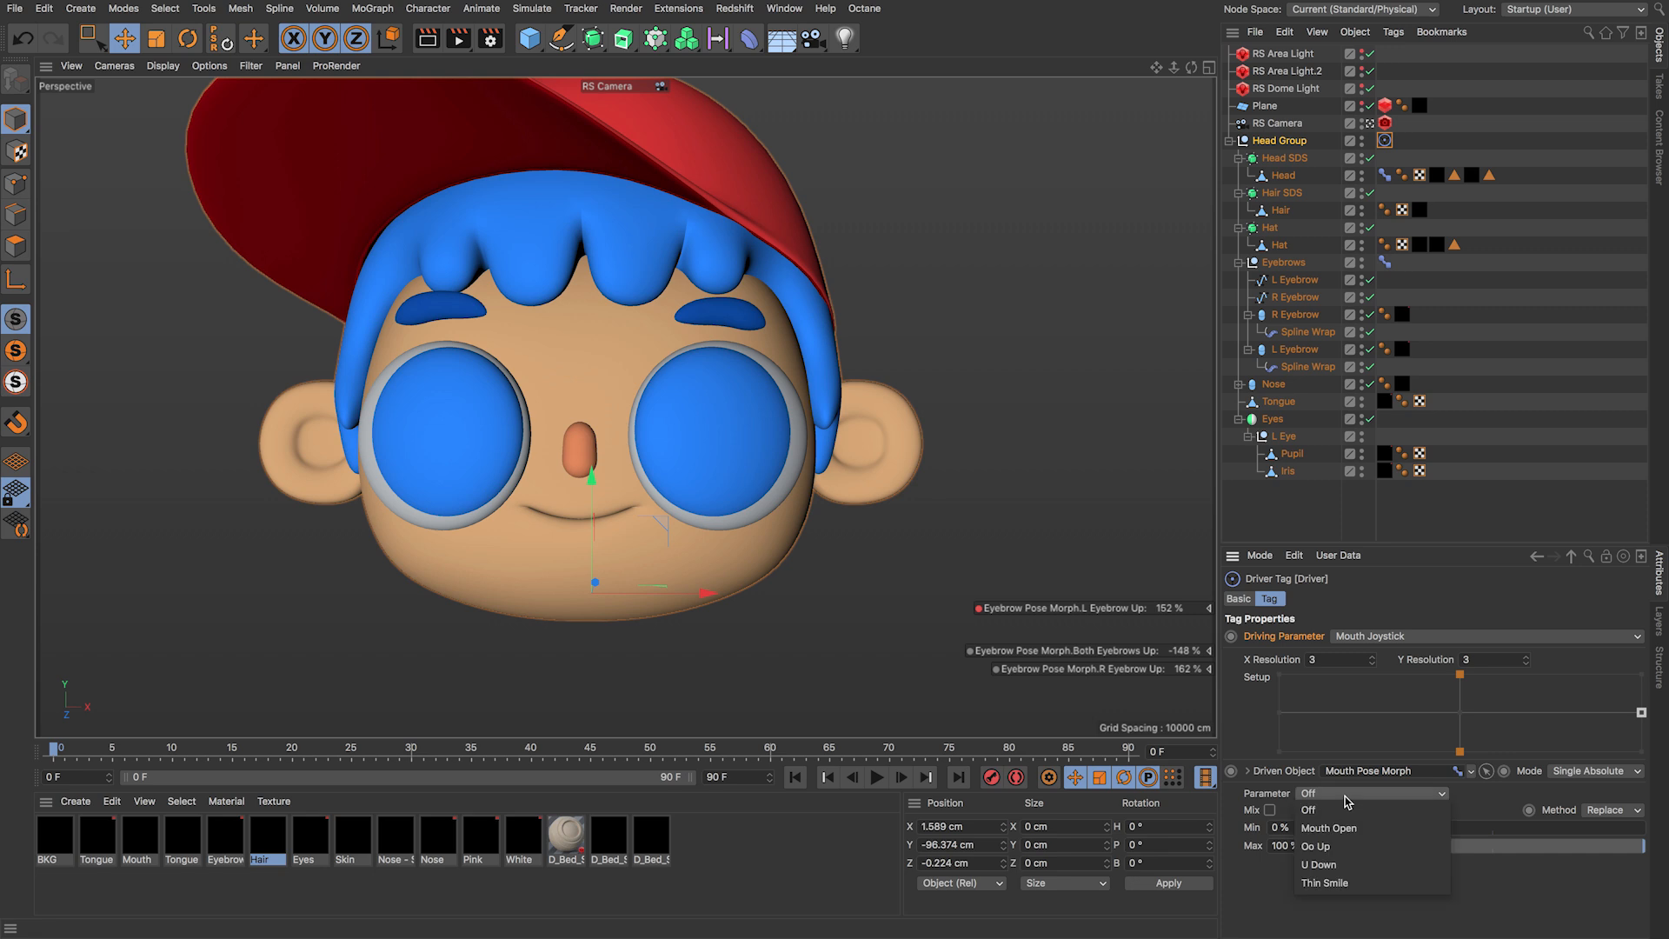
{"action": "left_click", "coordinate": [1354, 882]}
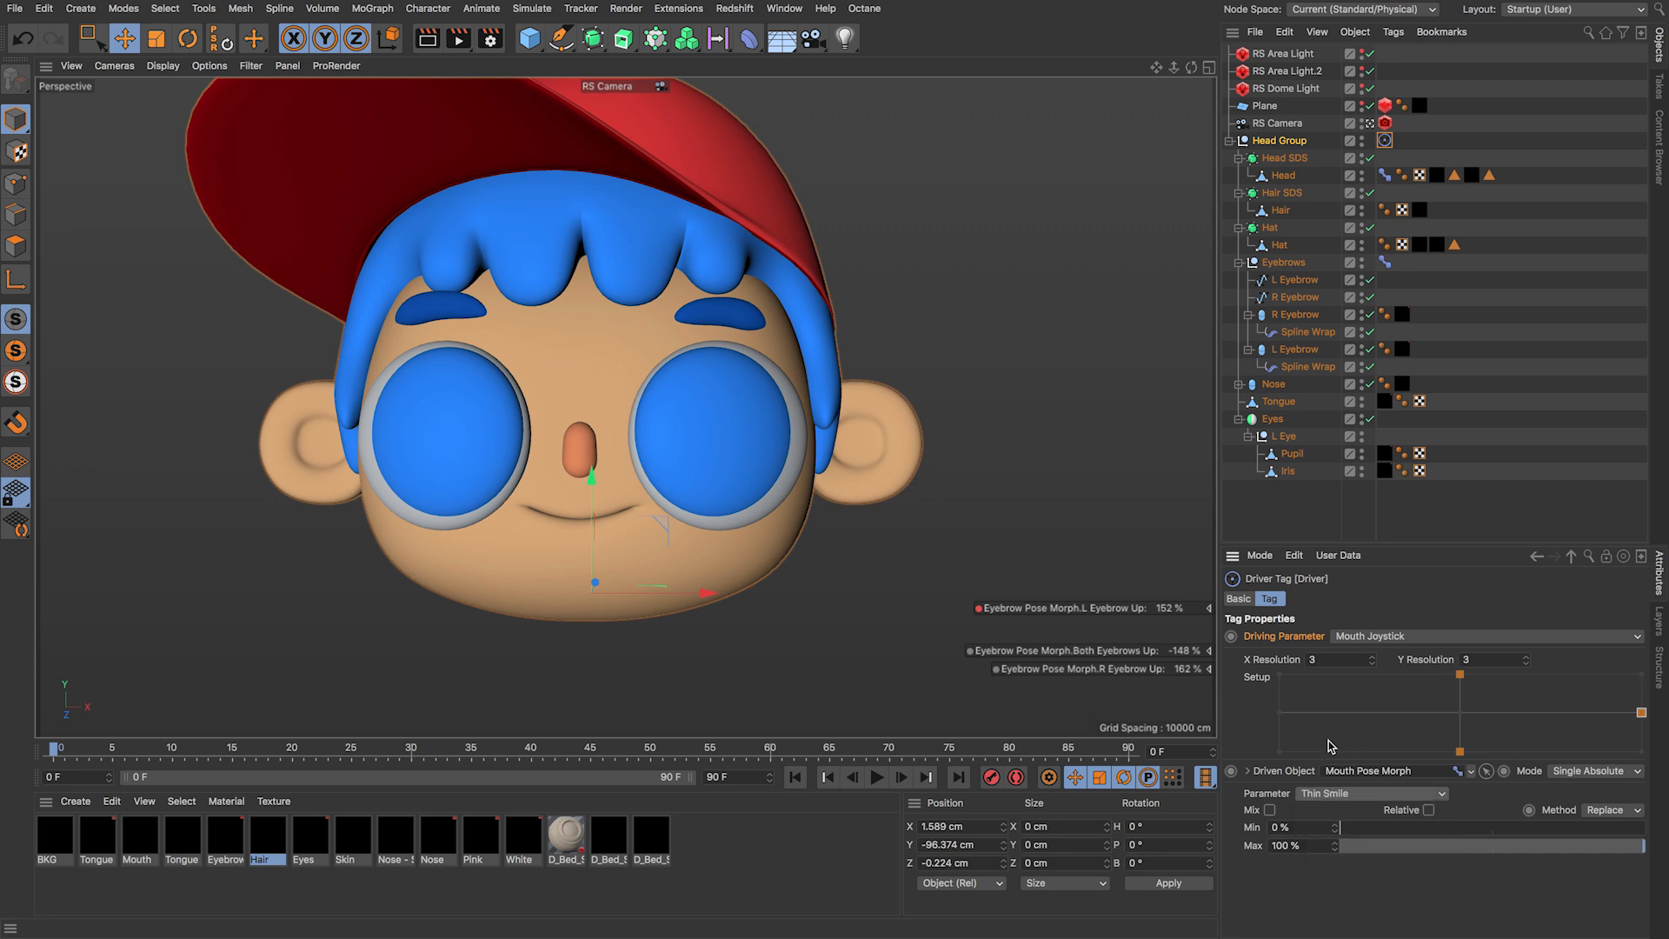
{"action": "left_click", "coordinate": [1279, 713]}
{"action": "left_click", "coordinate": [1337, 794]}
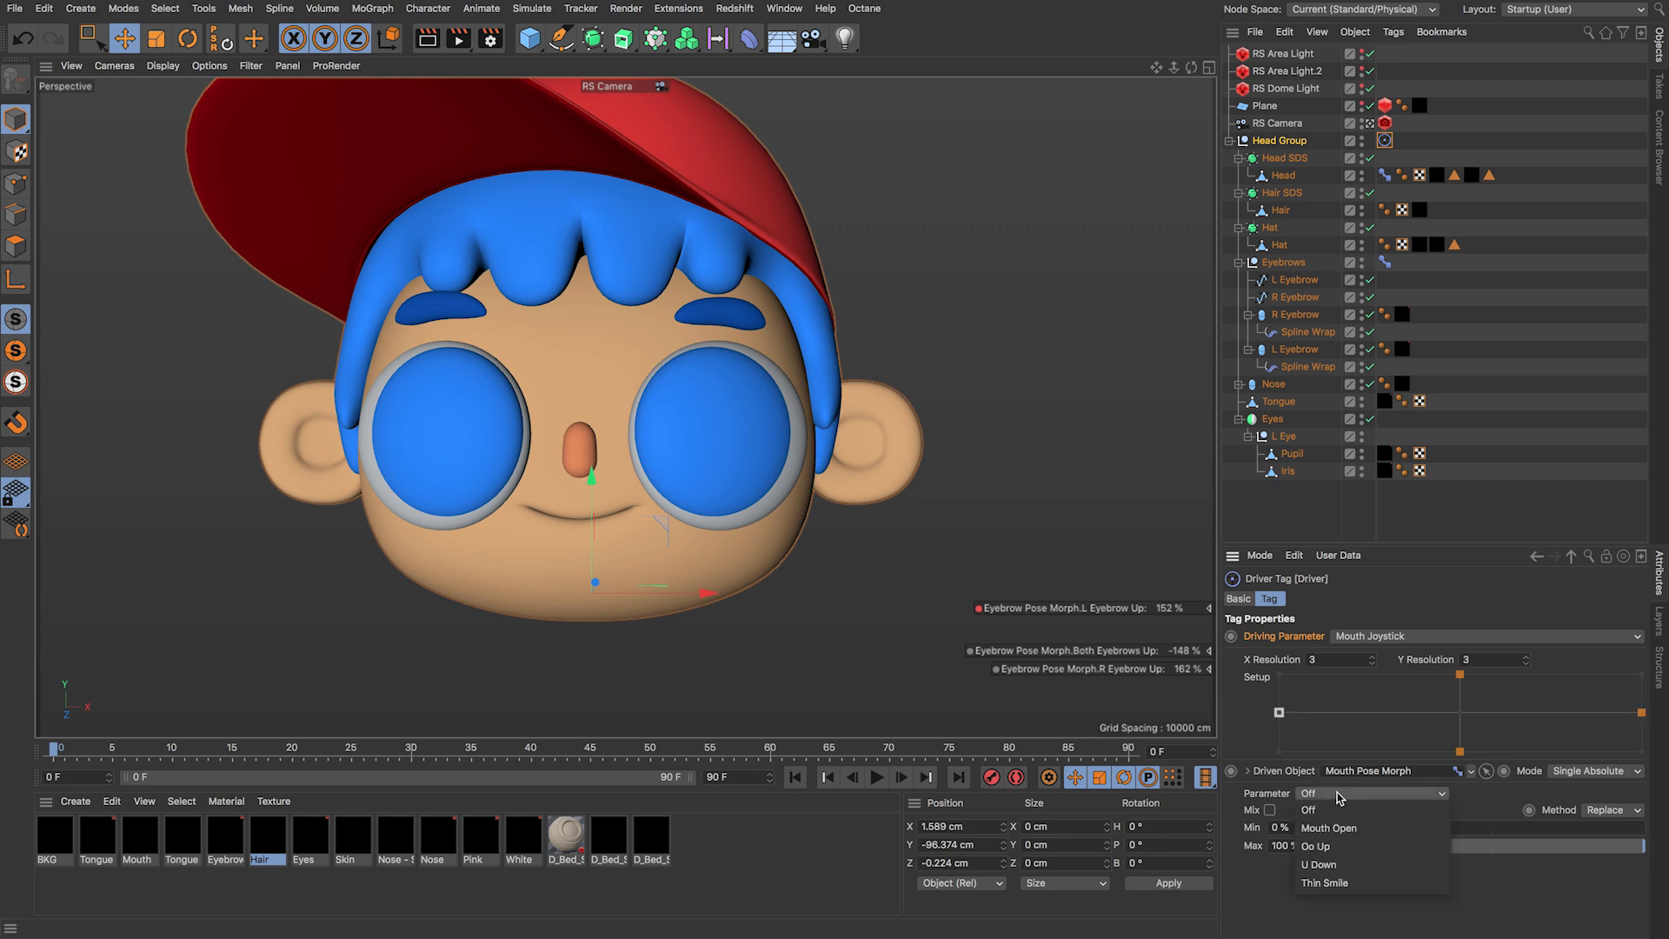
{"action": "left_click", "coordinate": [1360, 866]}
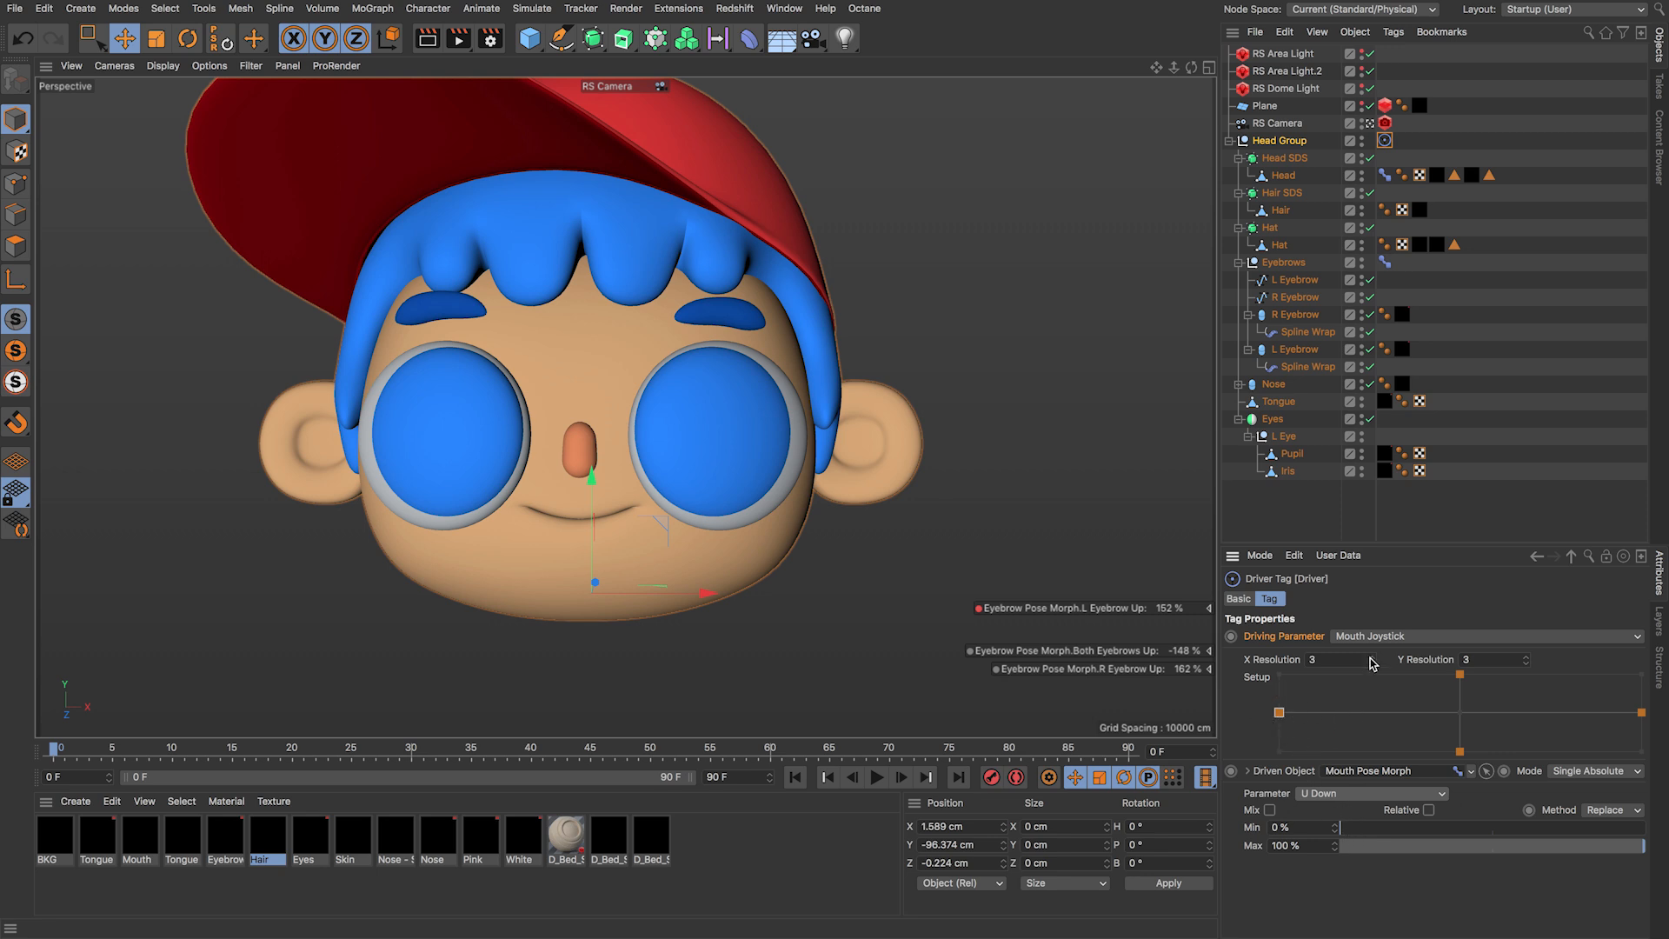
Step: Check that the Head's Mouth Pose Morph tag is in Animate mode
{"action": "left_click", "coordinate": [1386, 176]}
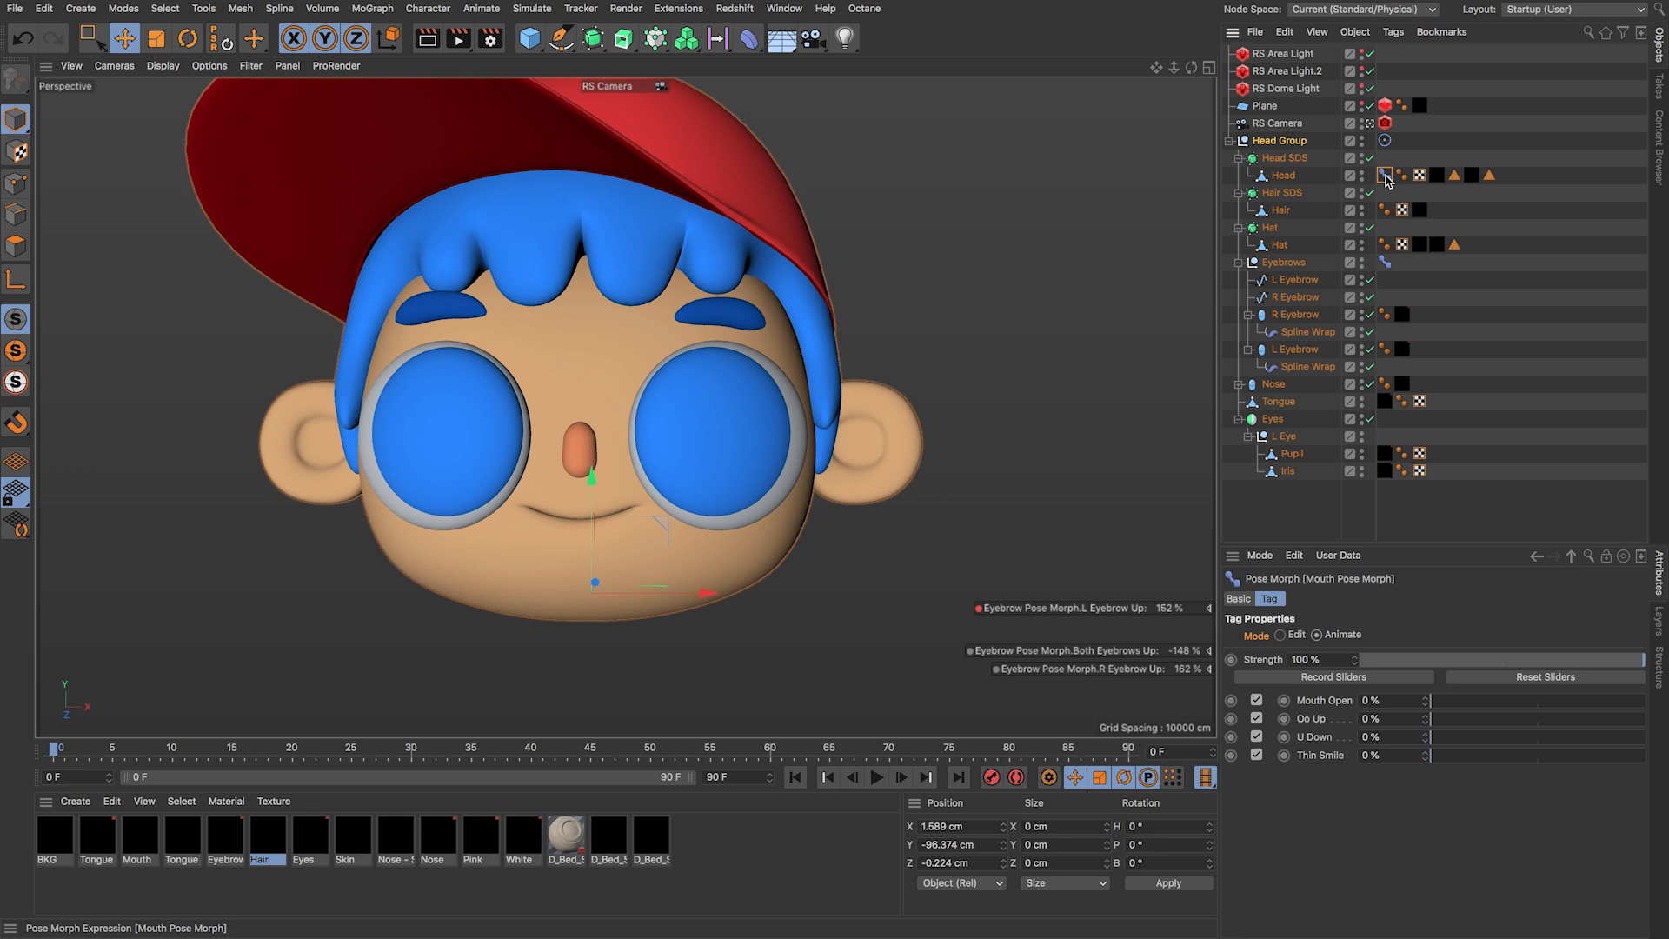
{"action": "left_click", "coordinate": [1288, 641]}
{"action": "left_click", "coordinate": [1329, 642]}
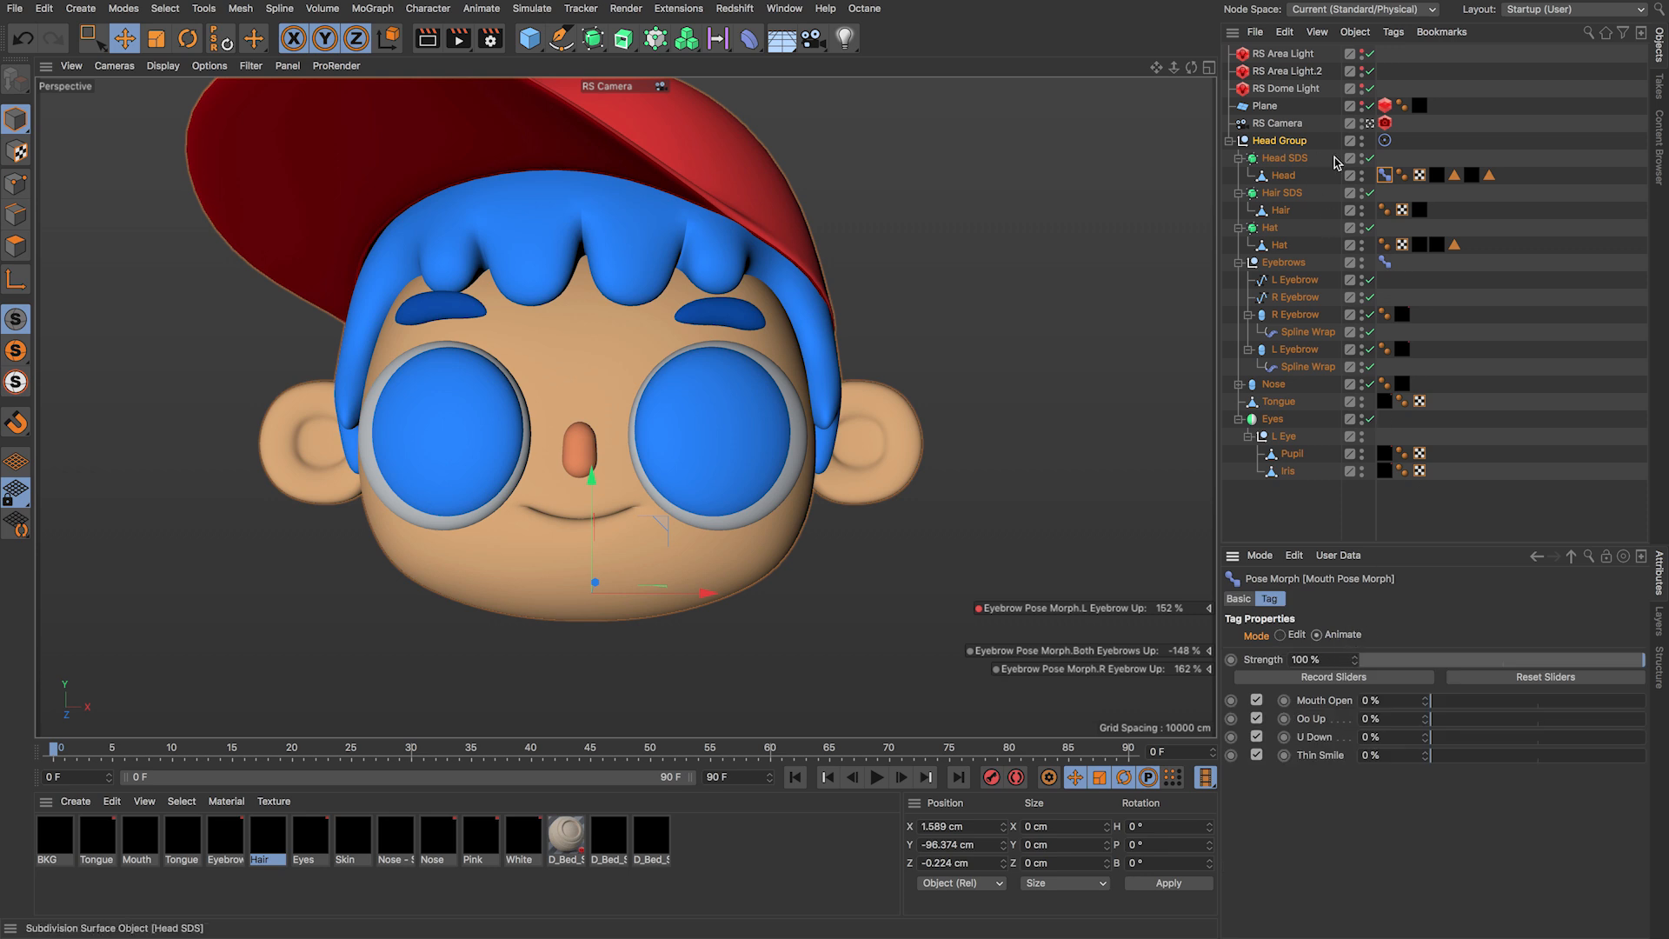
Step: Place Head Group's Mouth Joystick control in the viewport as a HUD element and test the mouth poses with it
{"action": "left_click", "coordinate": [1287, 140]}
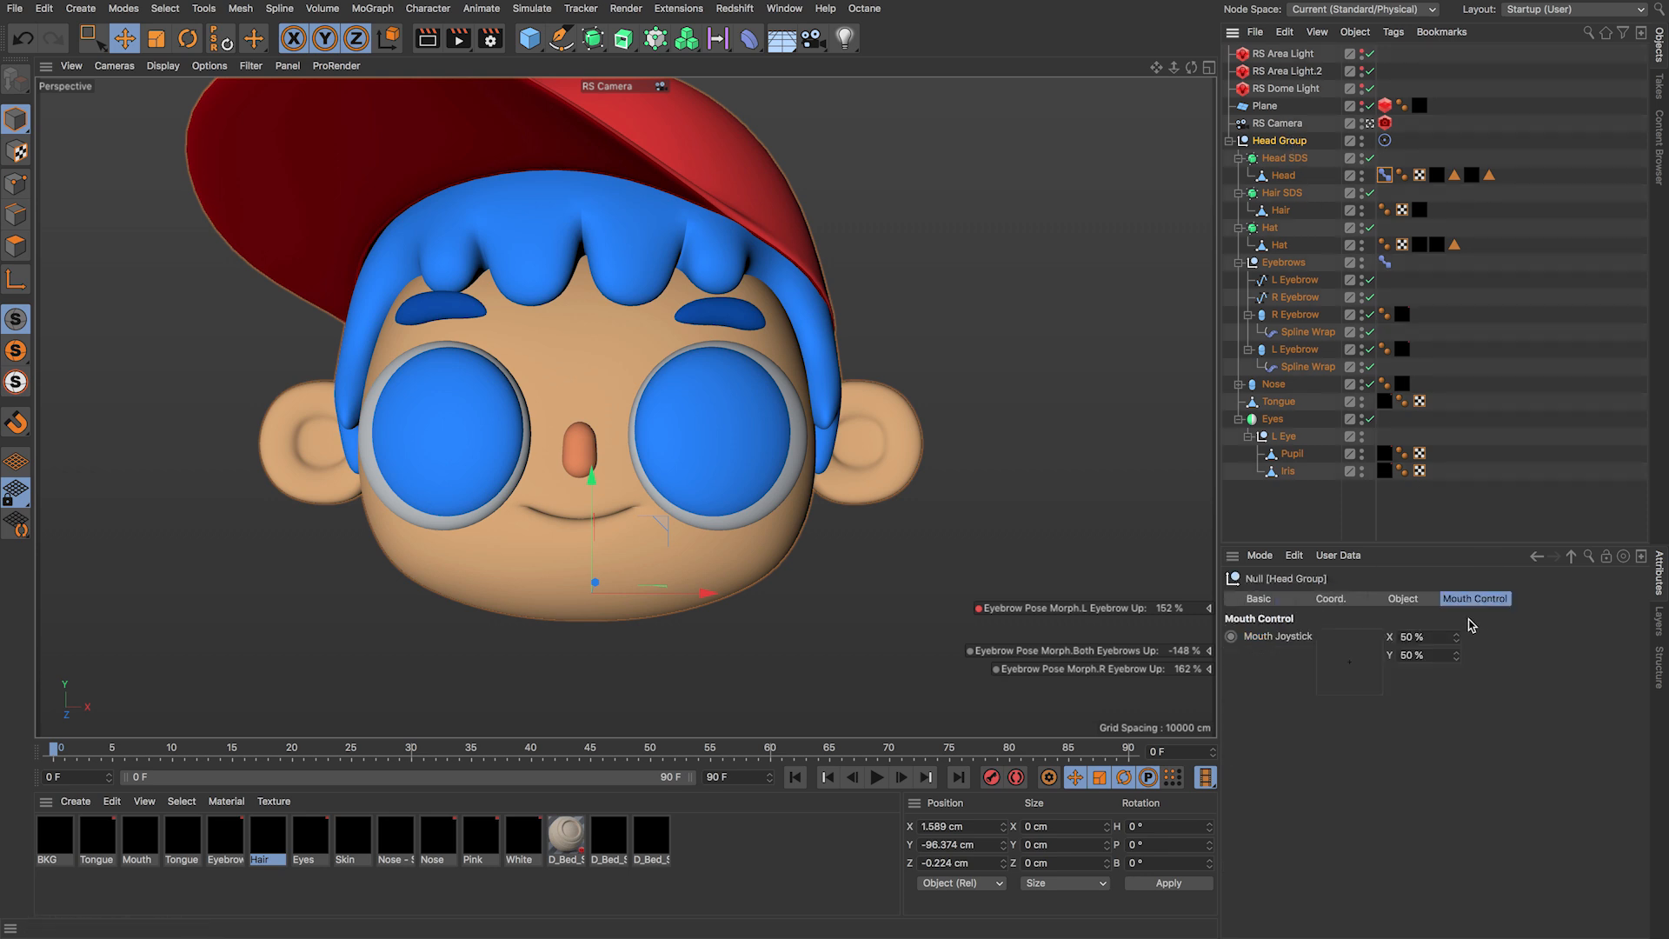
{"action": "left_click_drag", "start_coordinate": [1281, 640], "coordinate": [1095, 518]}
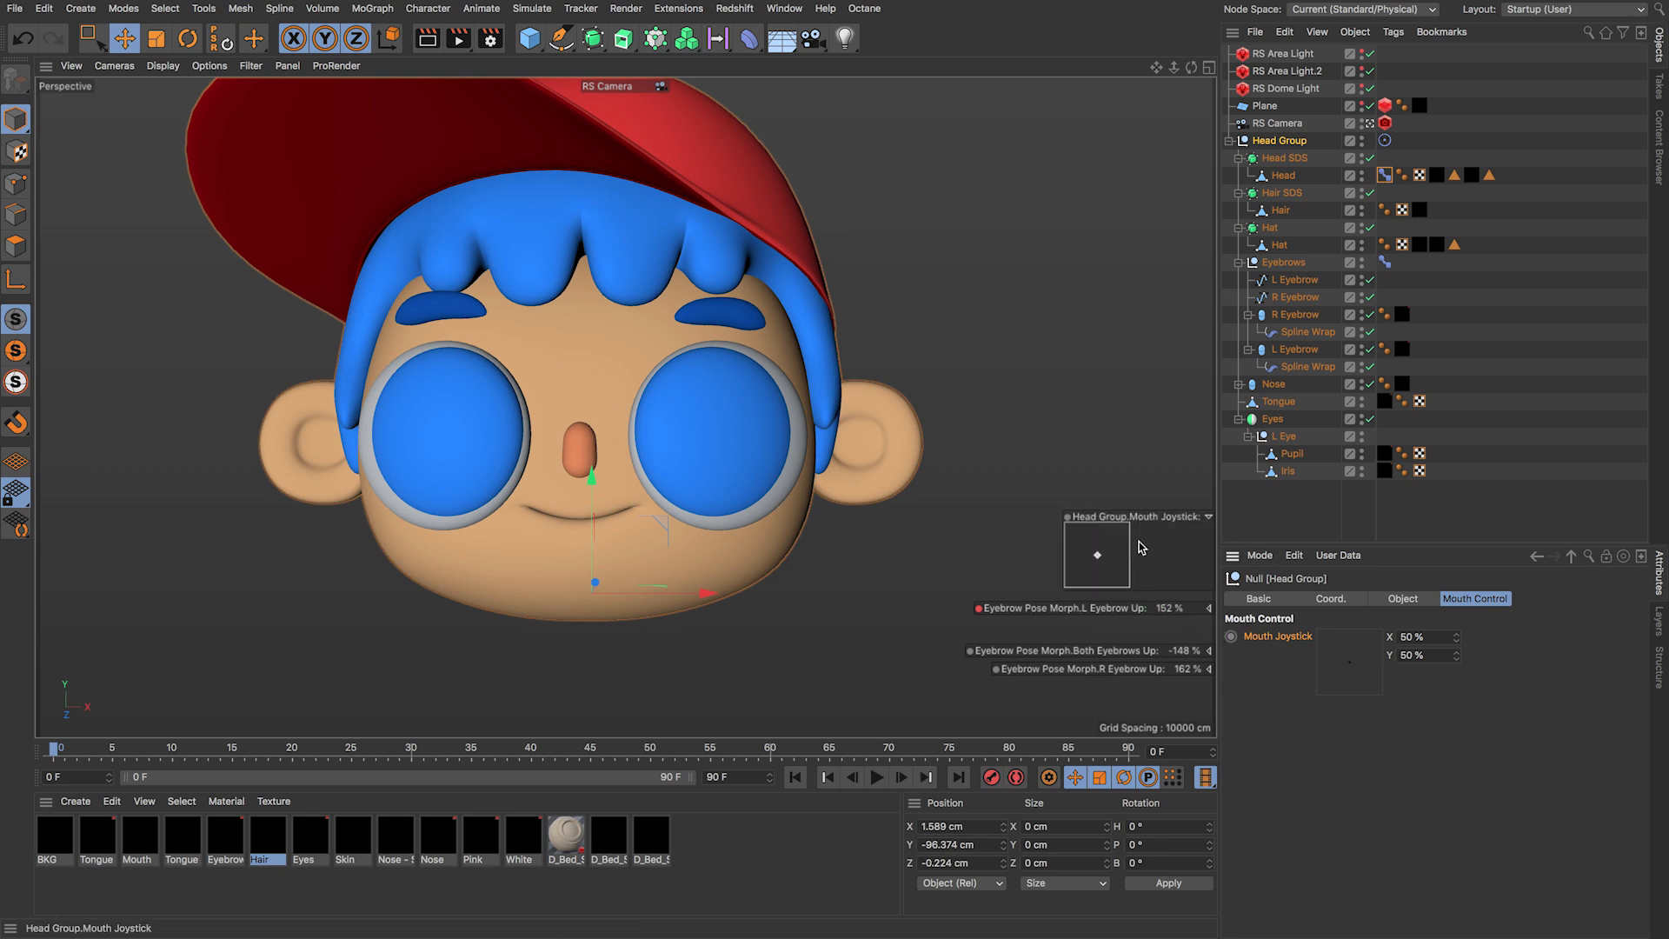
{"action": "mouse_move", "coordinate": [1100, 557]}
{"action": "left_mouse_down"}
{"action": "mouse_move", "coordinate": [1084, 559]}
{"action": "mouse_move", "coordinate": [1089, 588]}
{"action": "mouse_move", "coordinate": [1141, 567]}
{"action": "mouse_move", "coordinate": [1082, 556]}
{"action": "mouse_move", "coordinate": [1124, 571]}
{"action": "mouse_move", "coordinate": [1109, 528]}
{"action": "mouse_move", "coordinate": [1092, 551]}
{"action": "left_mouse_up"}
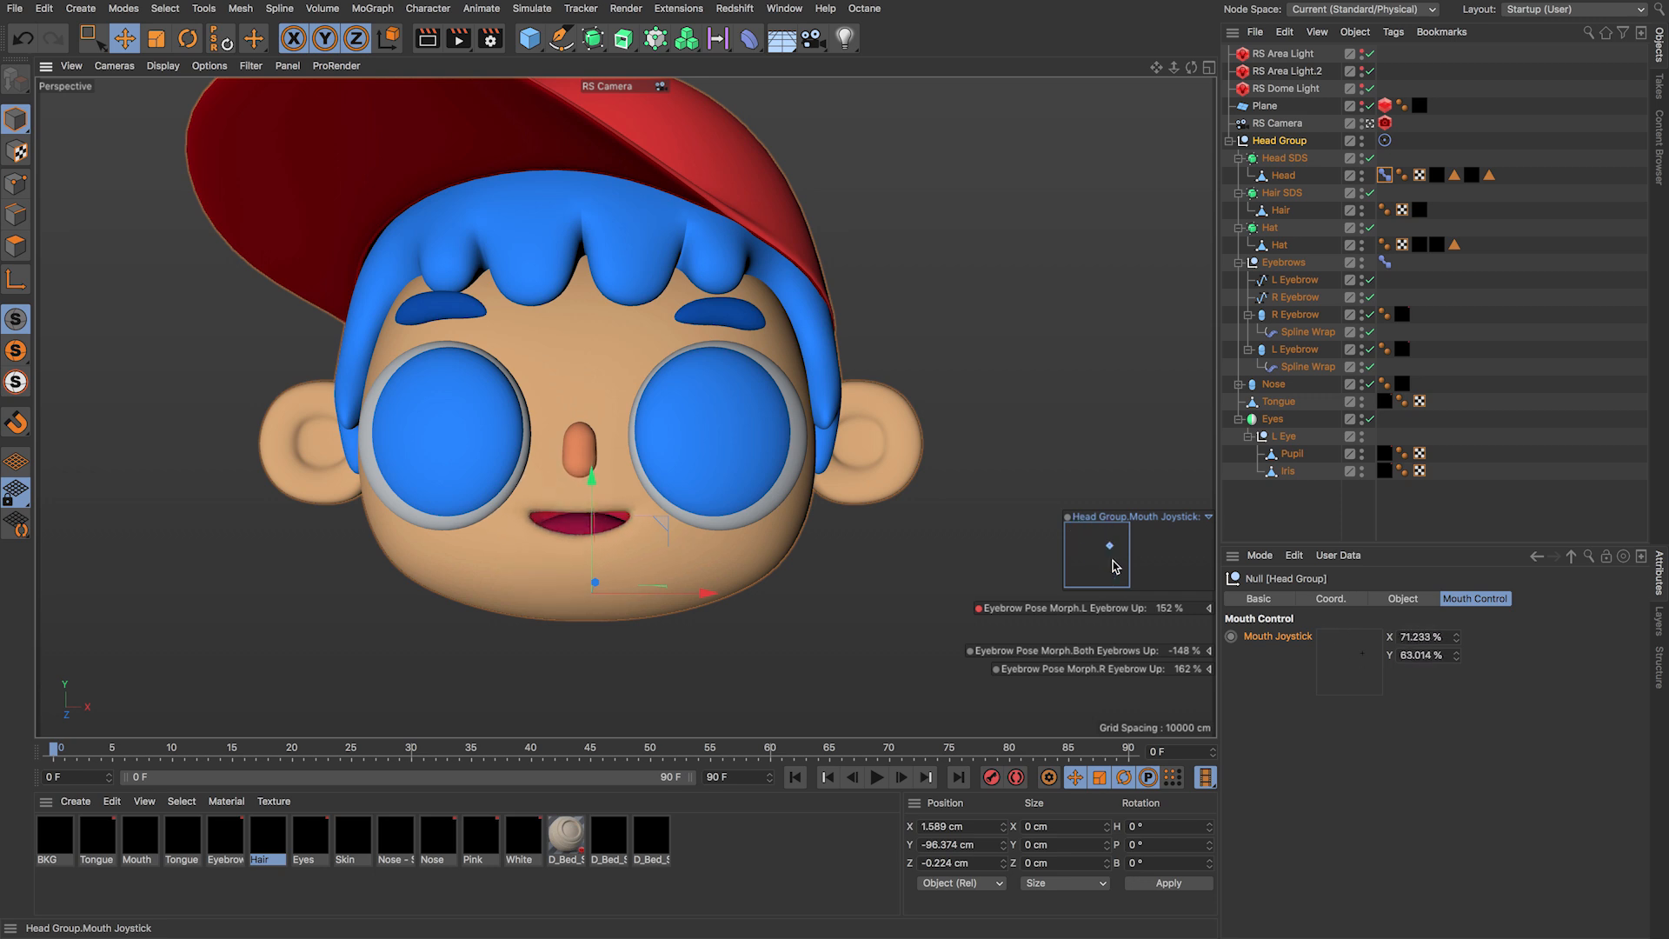
{"action": "mouse_move", "coordinate": [1122, 566]}
{"action": "left_mouse_down"}
{"action": "mouse_move", "coordinate": [1089, 565]}
{"action": "mouse_move", "coordinate": [1100, 574]}
{"action": "left_mouse_up"}
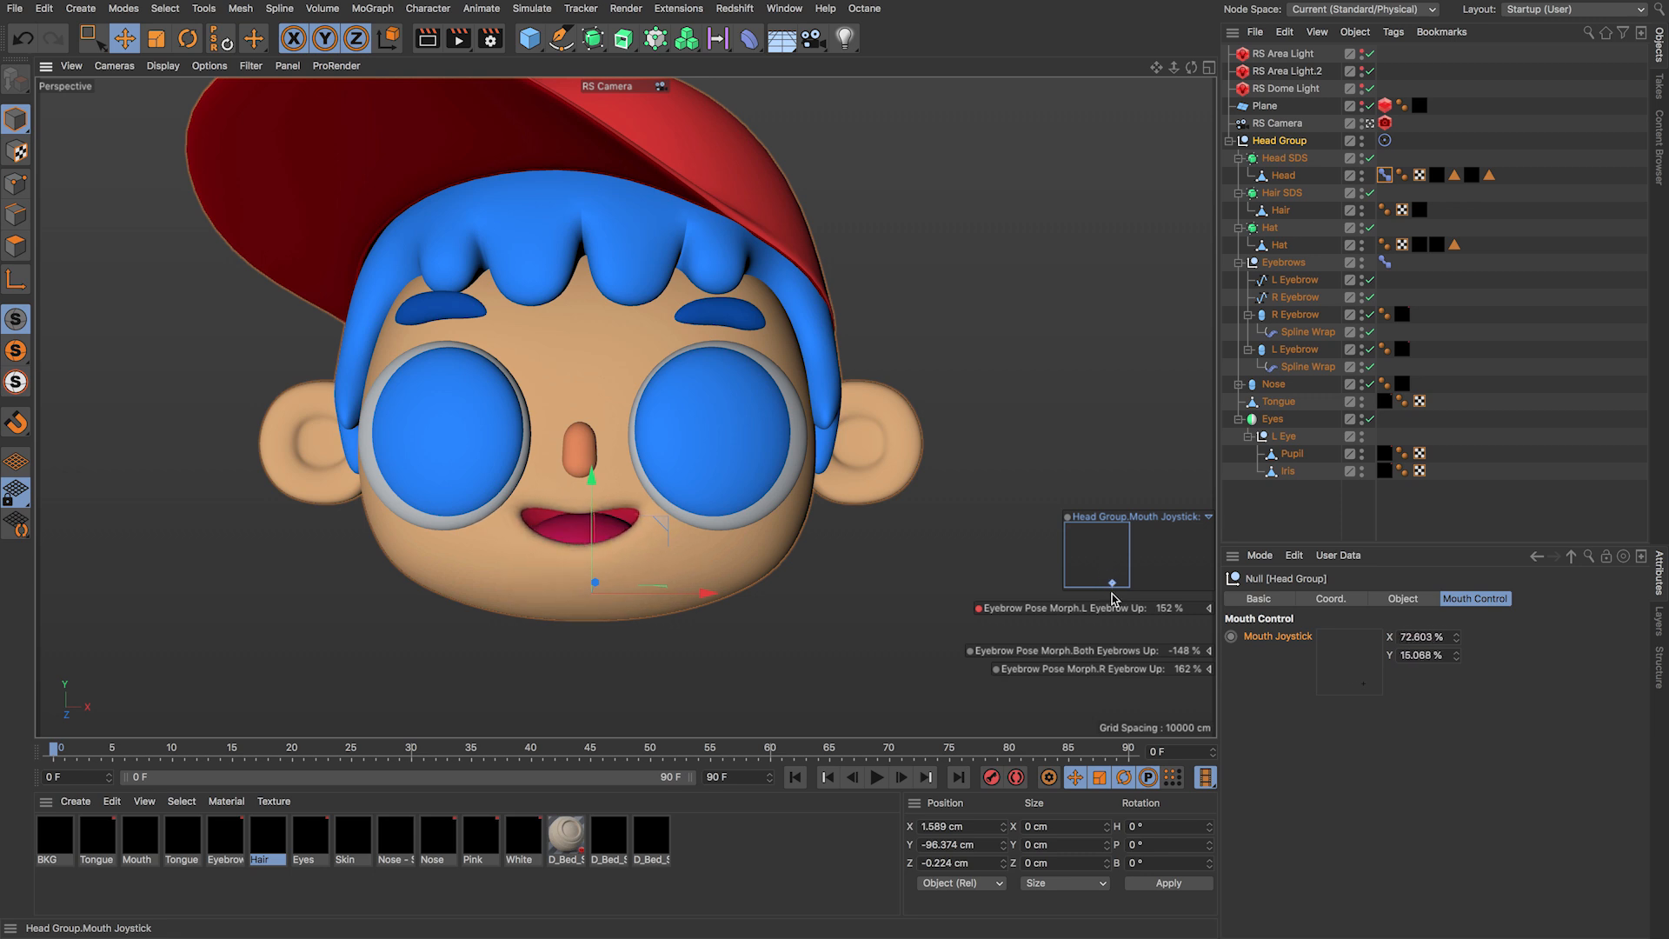
{"action": "left_click_drag", "start_coordinate": [1105, 554], "coordinate": [1141, 551]}
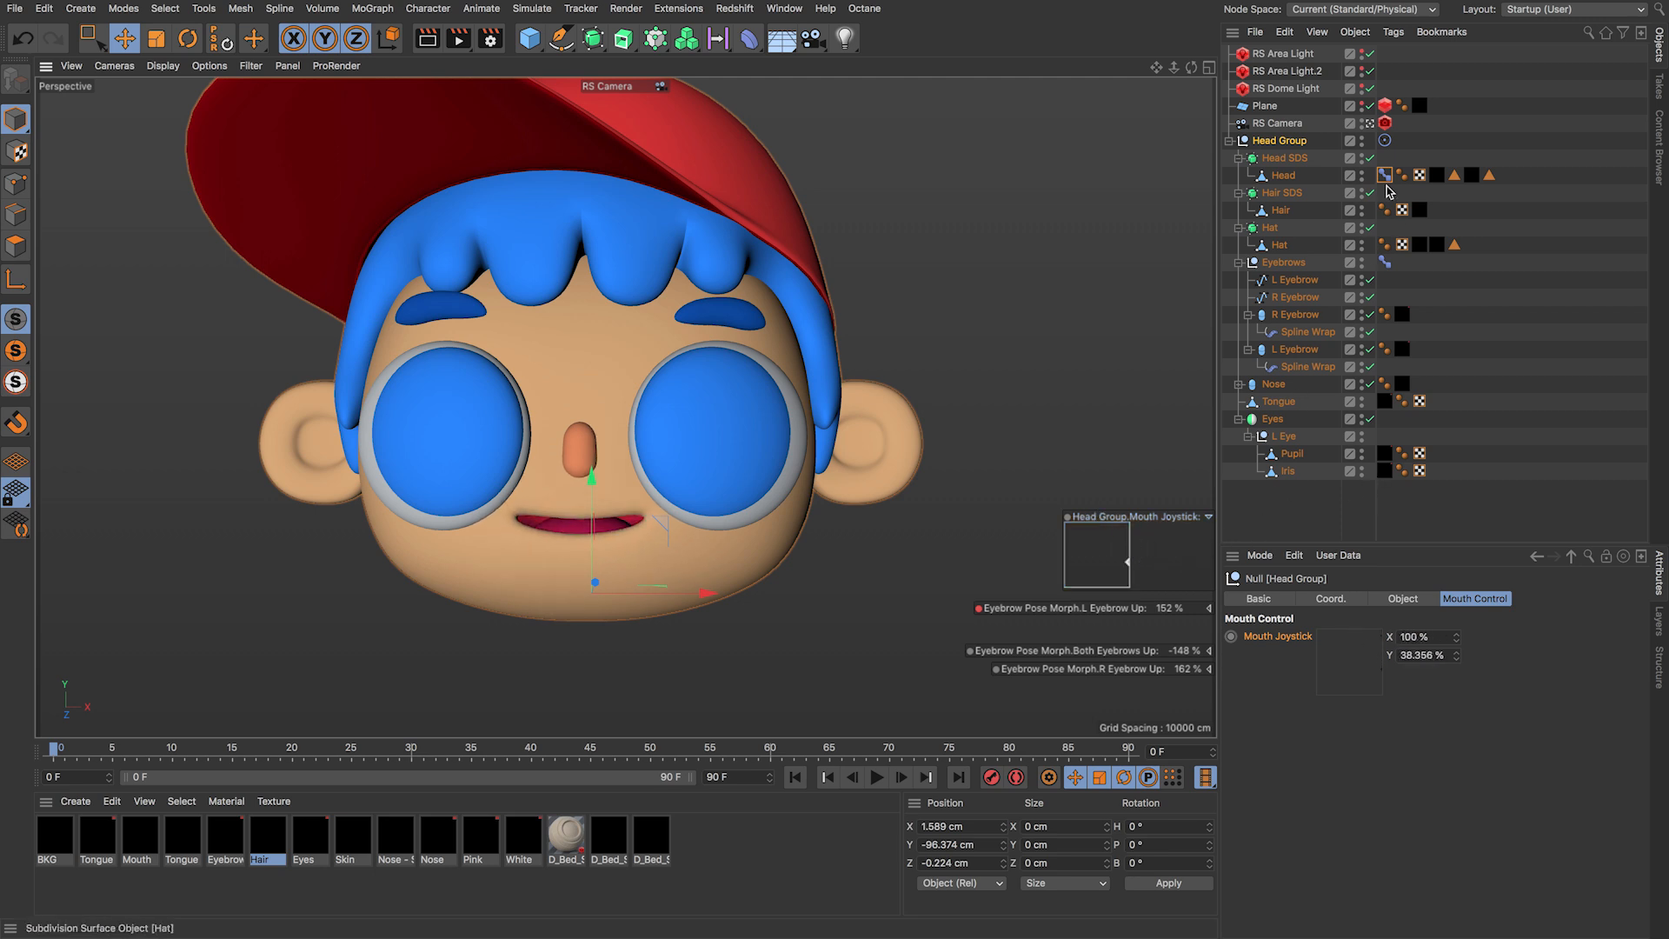
Step: Enable Mix on the corner points of the Driver tag's setup grid
{"action": "left_click", "coordinate": [1385, 140]}
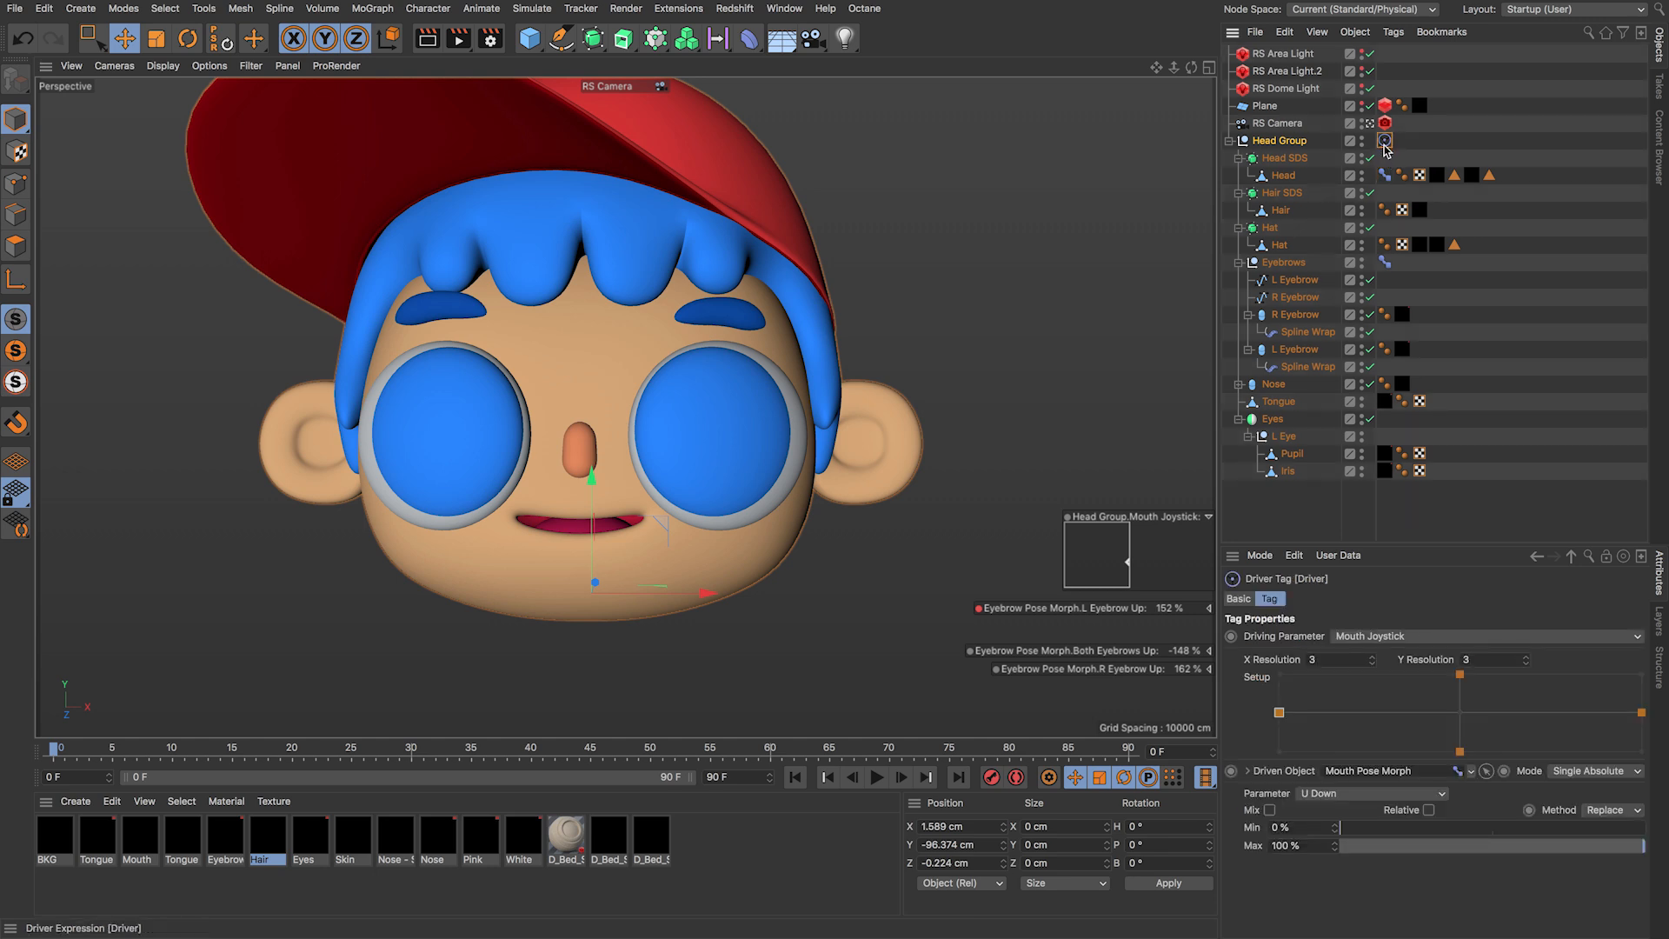
{"action": "left_click", "coordinate": [1279, 676]}
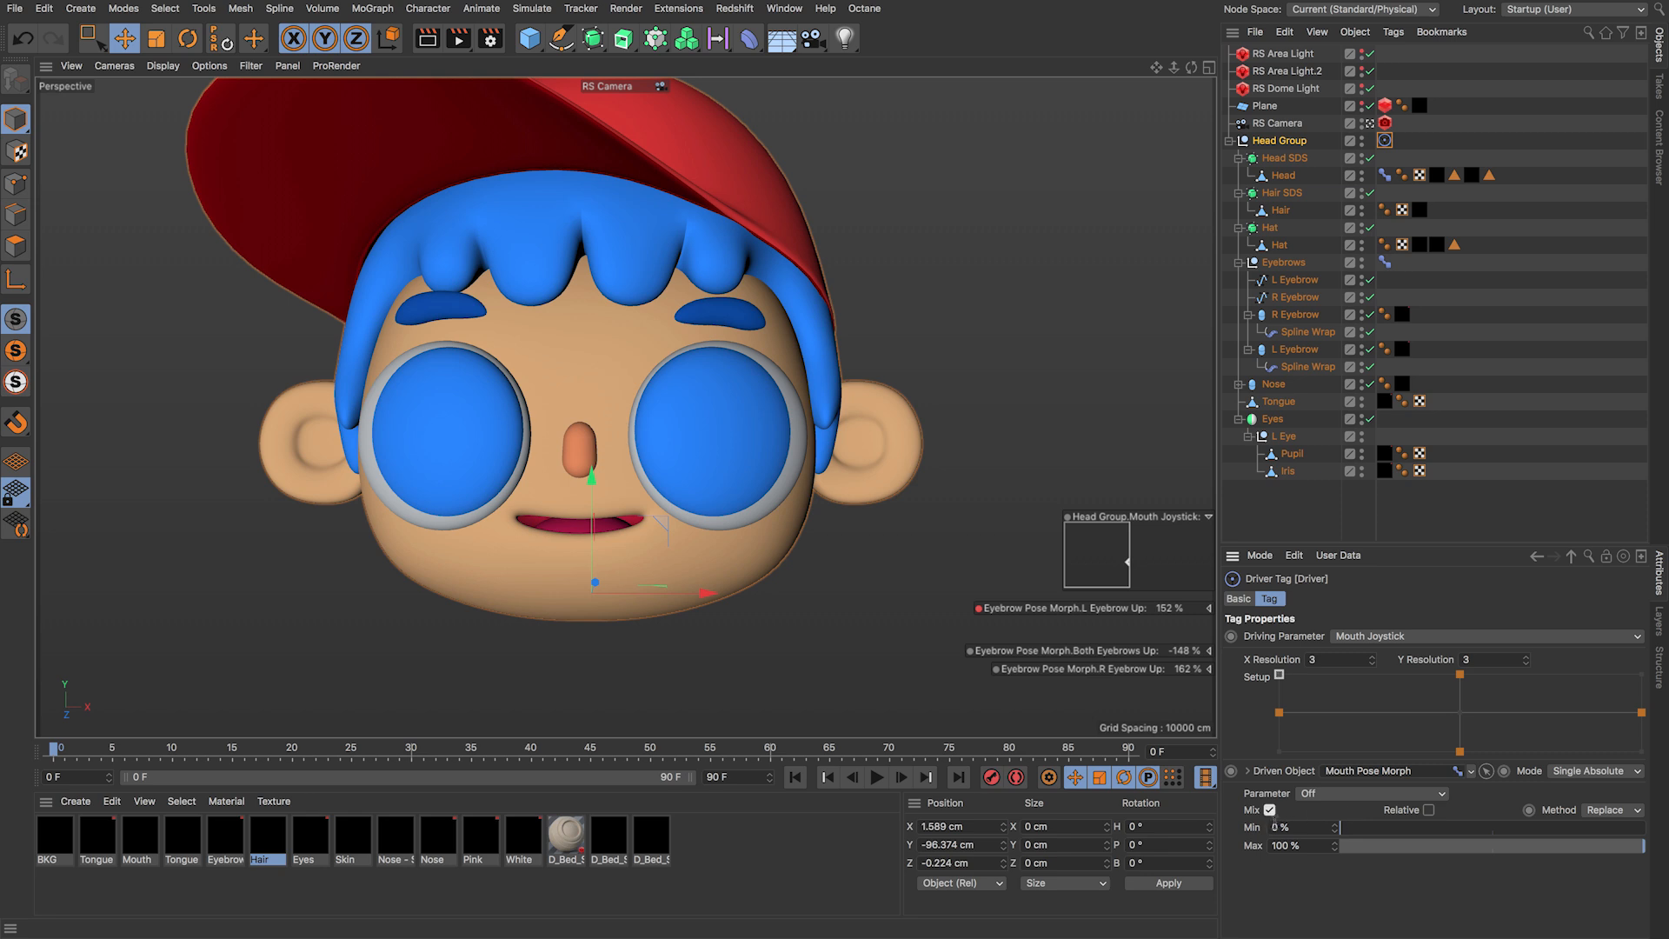
{"action": "left_click", "coordinate": [1279, 751]}
{"action": "left_click", "coordinate": [1641, 752]}
{"action": "left_click", "coordinate": [1269, 810]}
{"action": "left_click", "coordinate": [1641, 675]}
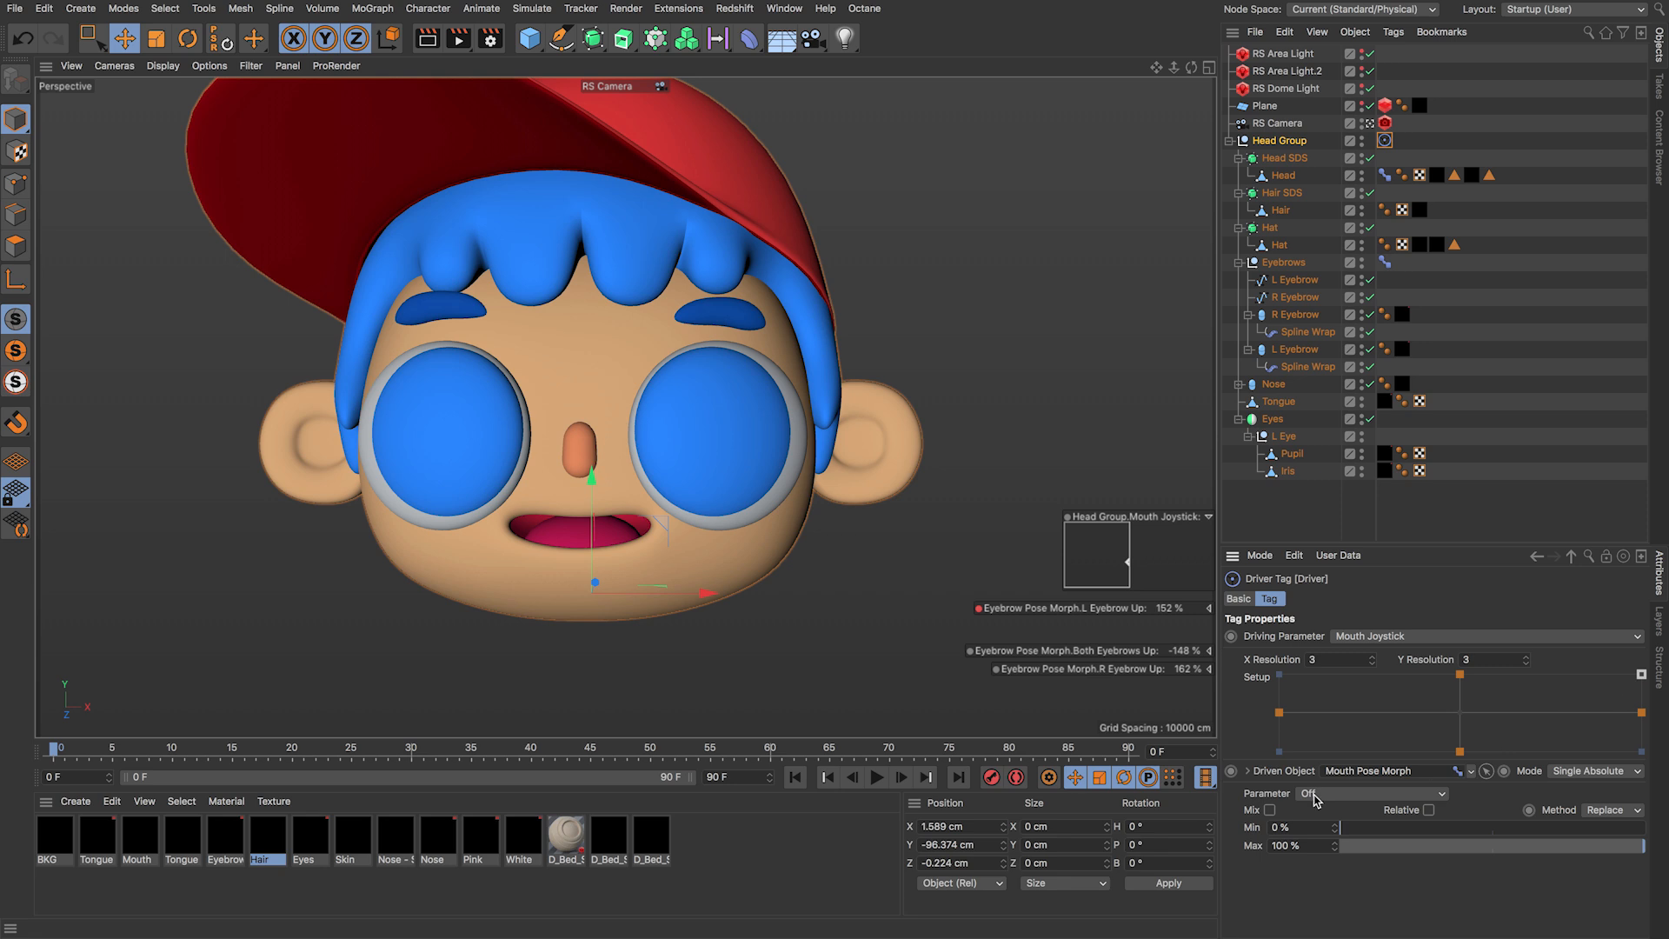
{"action": "left_click", "coordinate": [1269, 809]}
Step: Check the driver grid's right and bottom points and test Mouth Joystick by moving it to its bottom-left corner
{"action": "left_click", "coordinate": [1642, 752]}
{"action": "left_click", "coordinate": [1641, 713]}
{"action": "left_click", "coordinate": [1461, 751]}
{"action": "left_click", "coordinate": [1641, 752]}
{"action": "left_click_drag", "start_coordinate": [1127, 563], "coordinate": [1054, 596]}
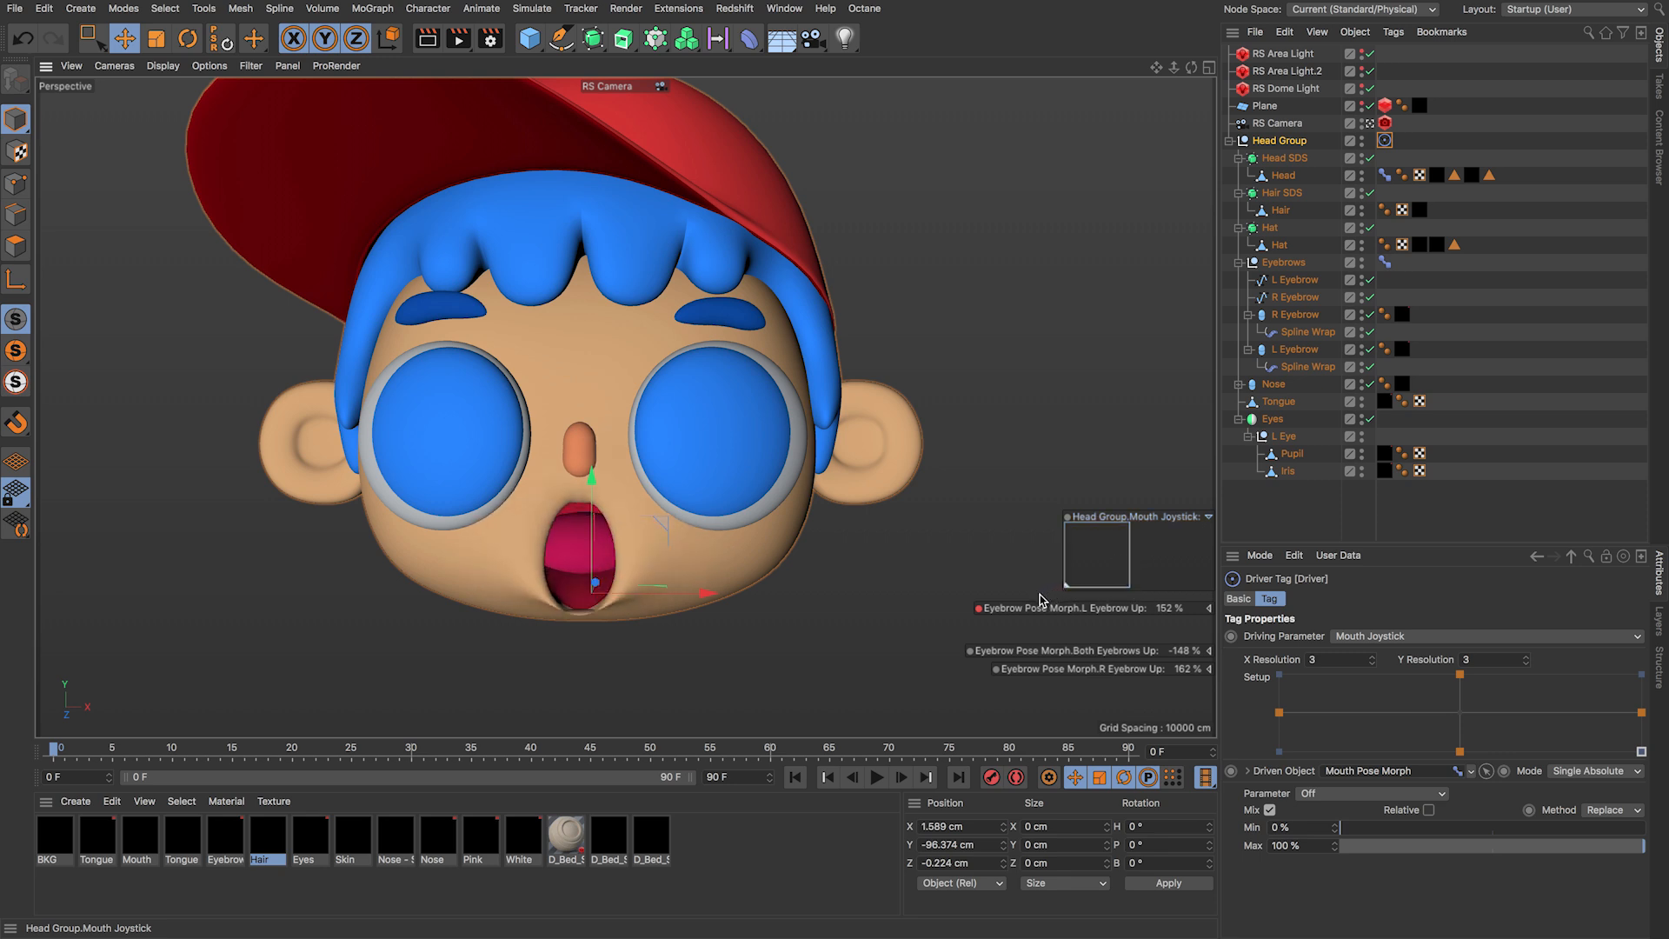
Step: Check the driver grid's left, bottom, top-left and top points while testing Mouth Joystick in its top-left corner
{"action": "left_click", "coordinate": [1279, 714]}
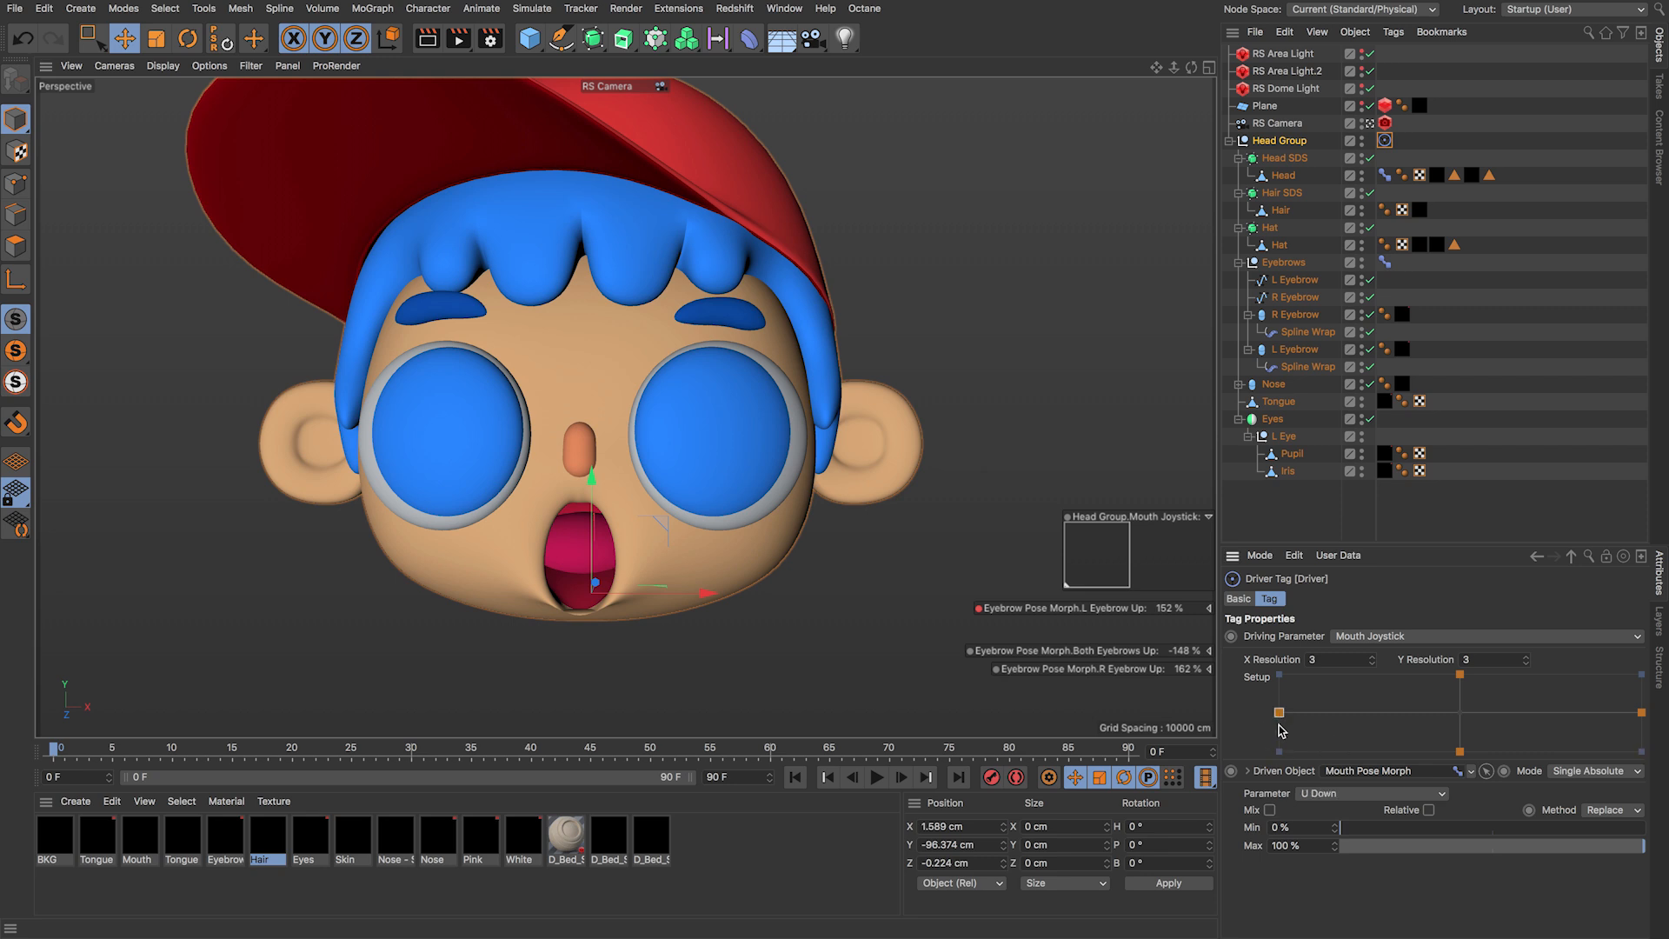
{"action": "left_click", "coordinate": [1460, 751]}
{"action": "left_click_drag", "start_coordinate": [1070, 584], "coordinate": [1041, 519]}
{"action": "left_click", "coordinate": [1279, 674]}
{"action": "left_click", "coordinate": [1279, 713]}
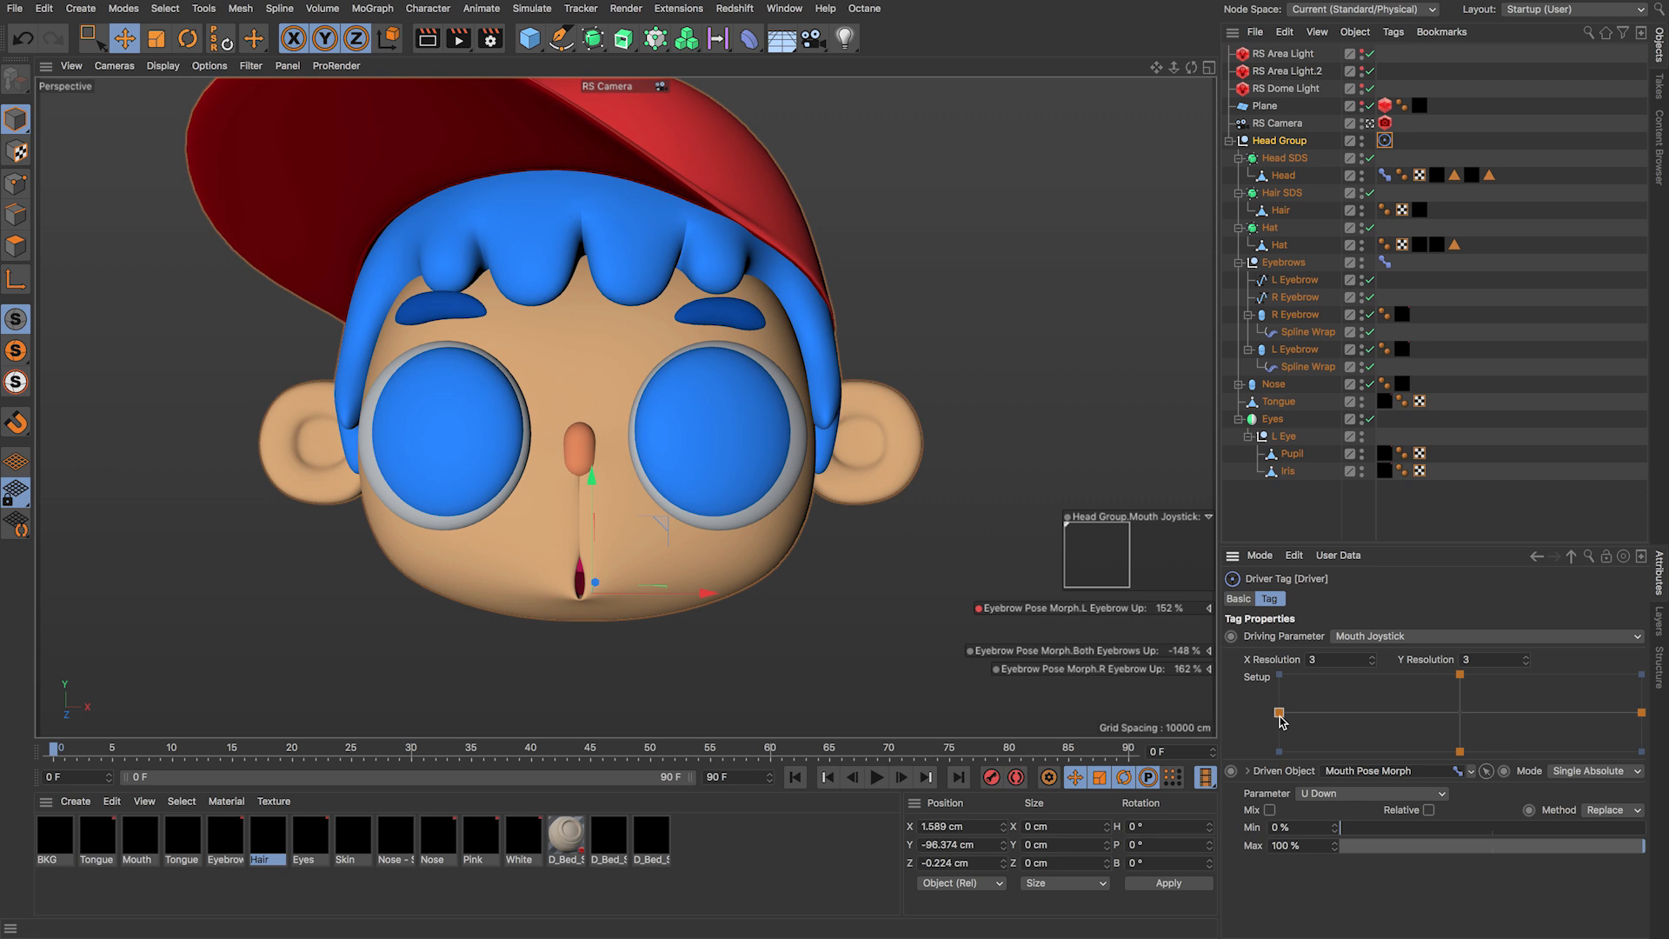
{"action": "left_click", "coordinate": [1459, 676]}
Step: Reset Mouth Joystick to its default position and keyframe it at frame 0
{"action": "left_click_drag", "start_coordinate": [1067, 523], "coordinate": [1095, 550]}
{"action": "right_click", "coordinate": [1095, 549]}
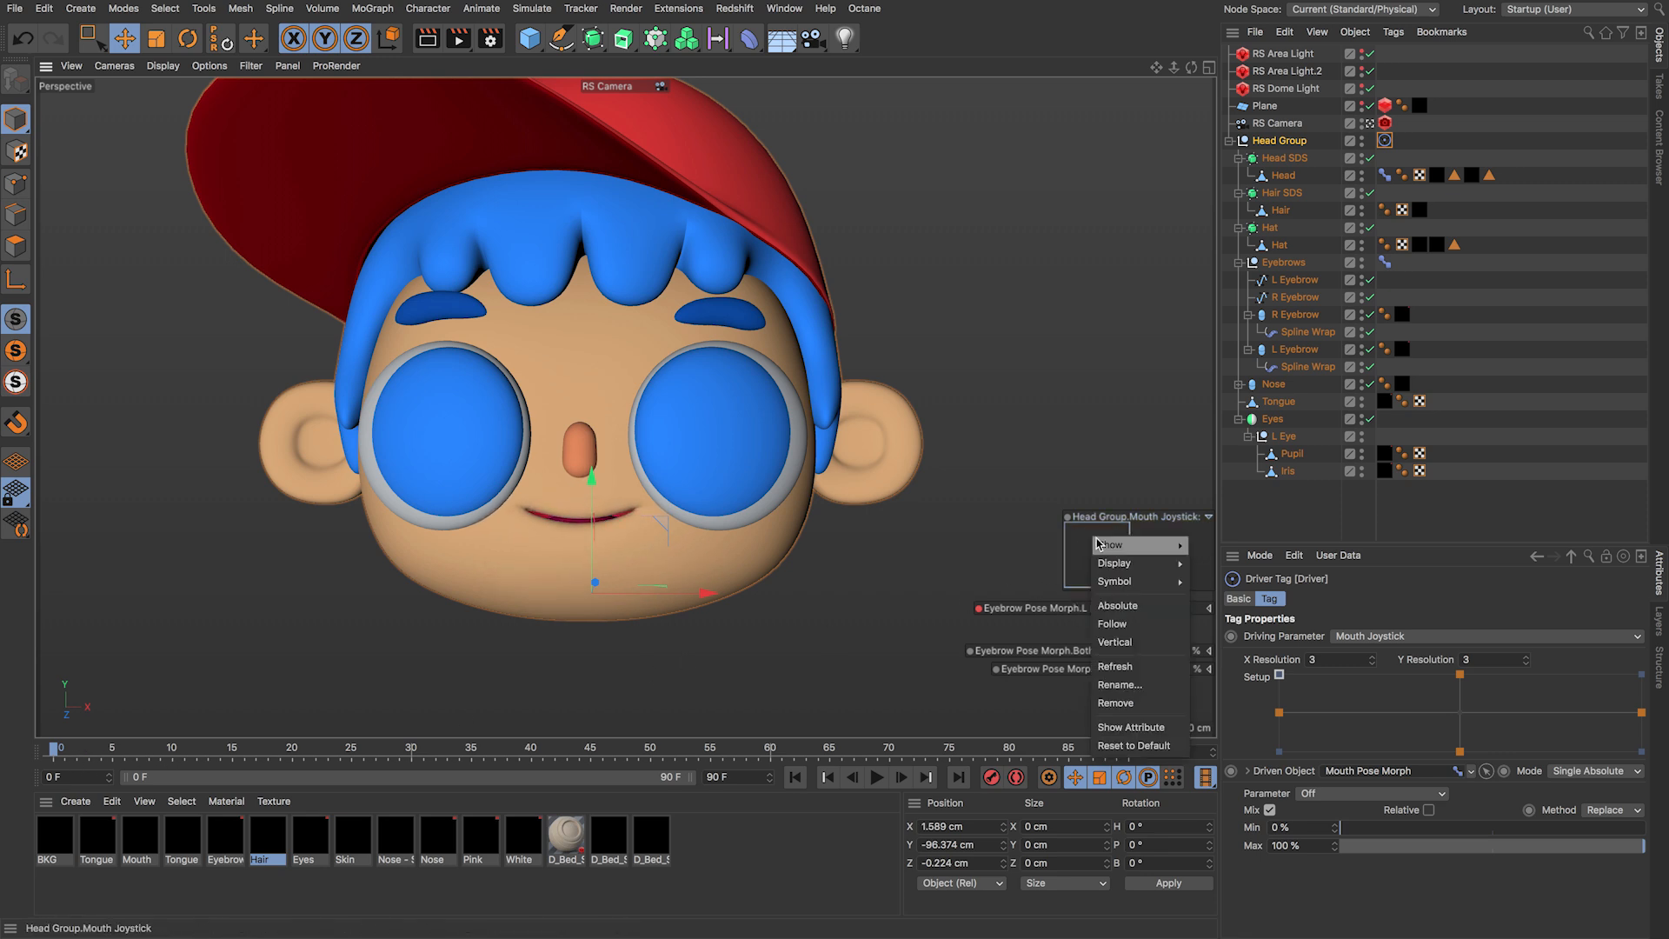
{"action": "left_click", "coordinate": [1149, 747]}
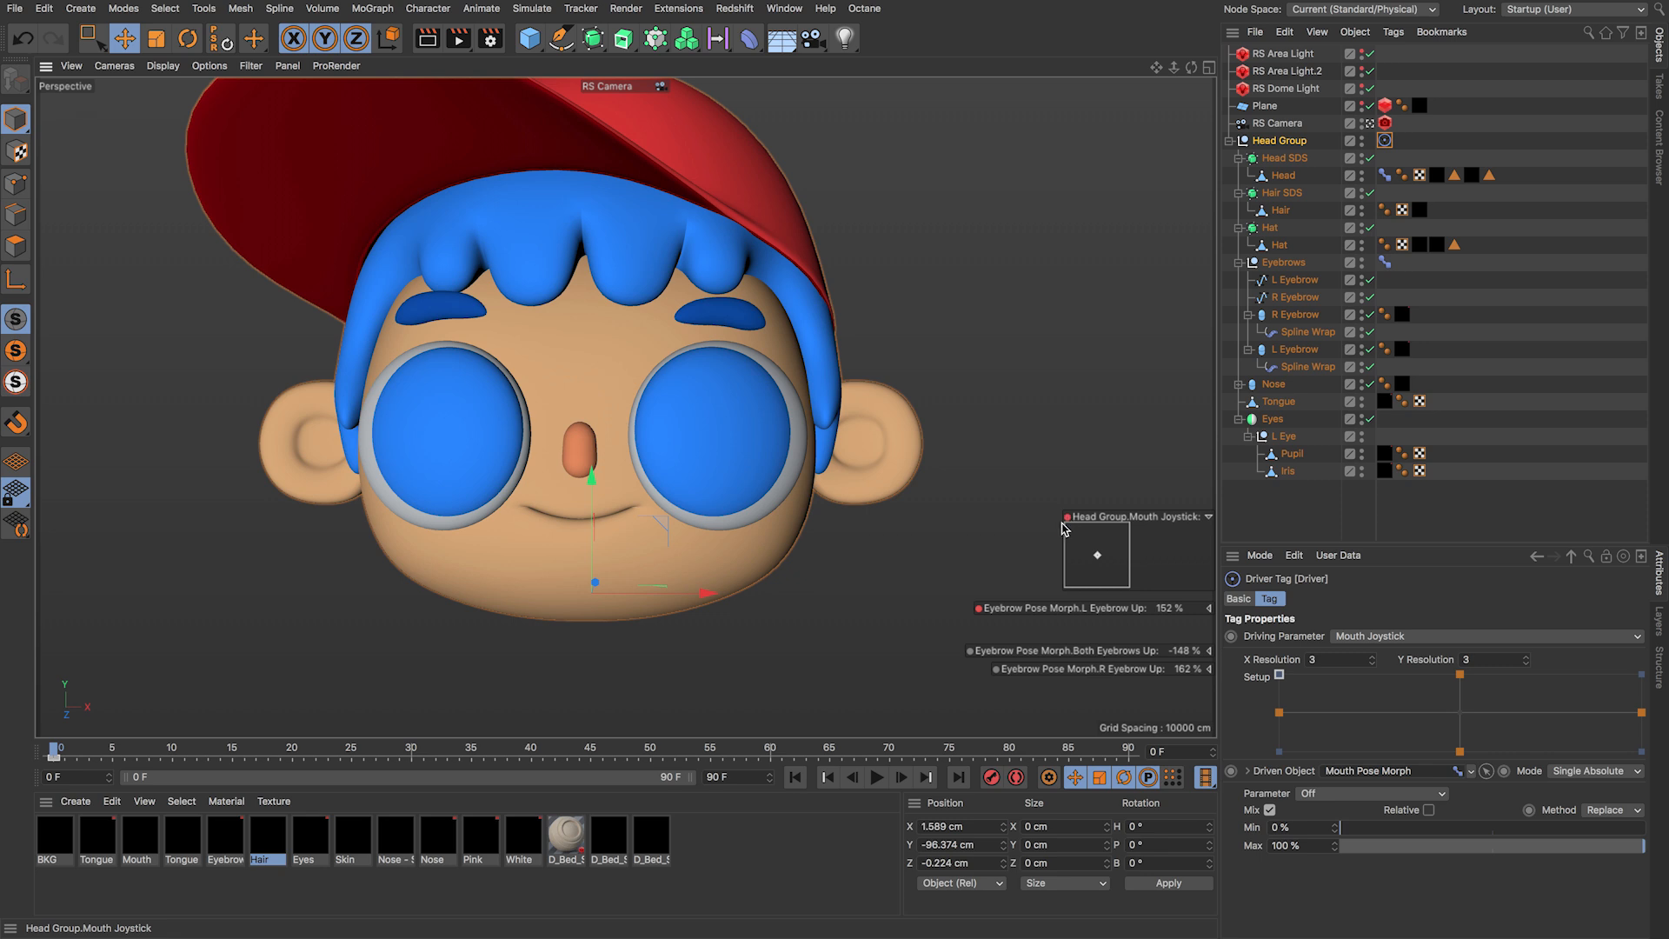
Step: Keyframe Mouth Joystick at the right edge of its field on frames 2 and 5 for a widened mouth
{"action": "left_click_drag", "start_coordinate": [54, 751], "coordinate": [77, 750]}
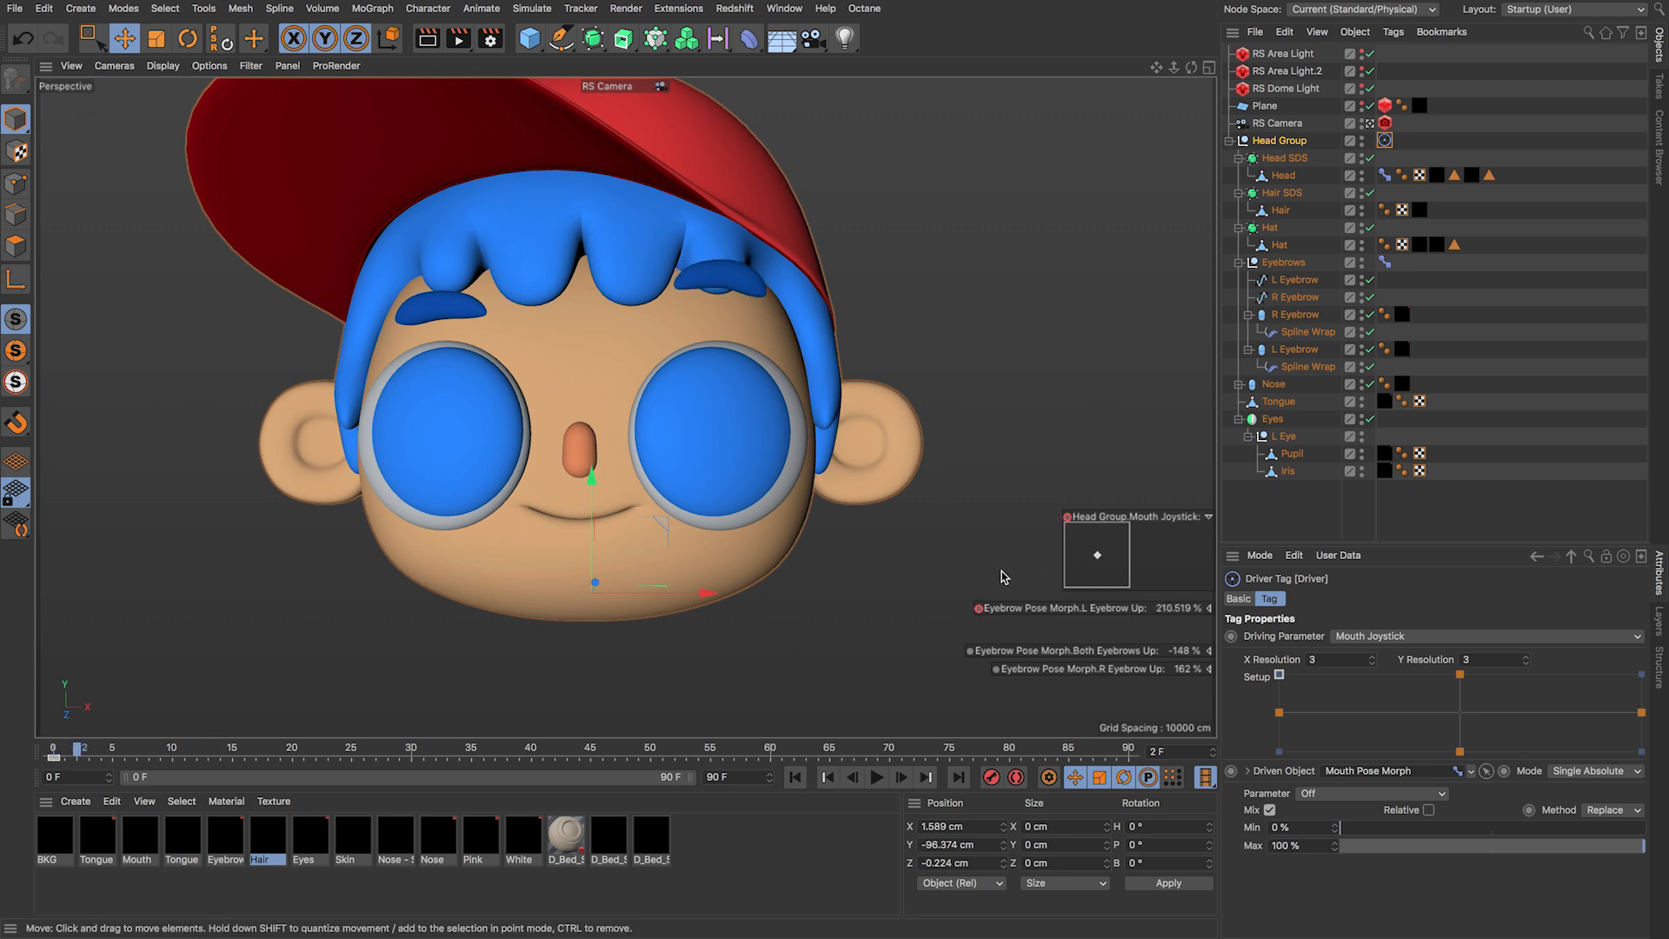
{"action": "left_click_drag", "start_coordinate": [1097, 556], "coordinate": [1145, 561]}
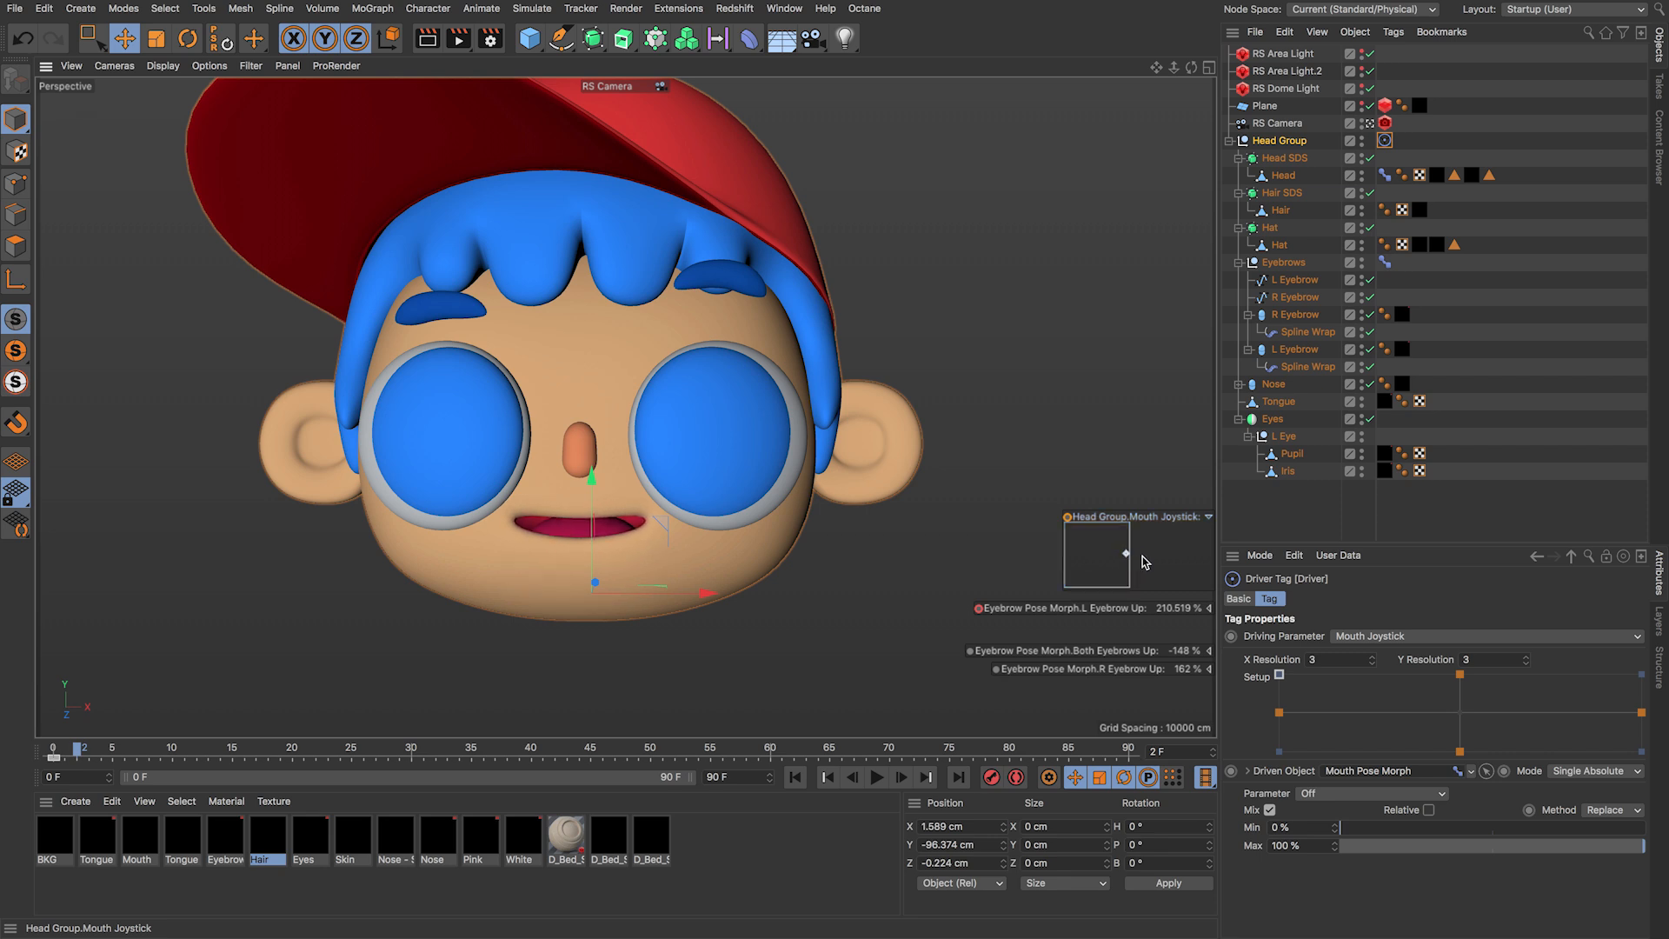
{"action": "left_click", "coordinate": [1067, 518]}
{"action": "left_click_drag", "start_coordinate": [63, 751], "coordinate": [113, 753]}
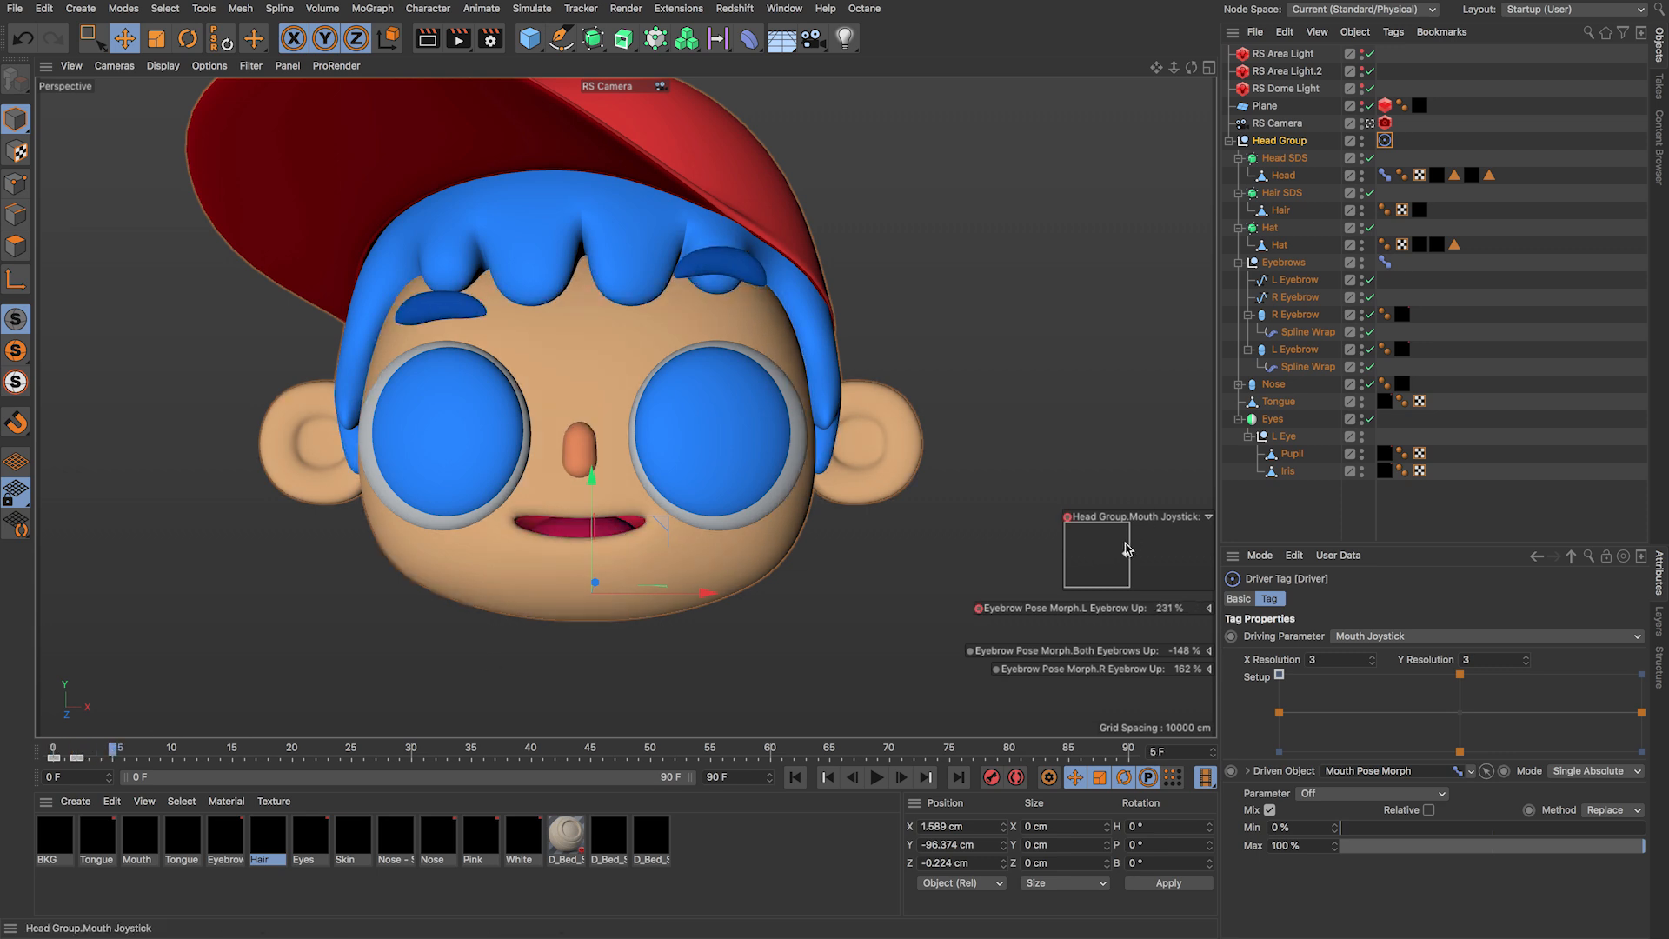
{"action": "left_click_drag", "start_coordinate": [1123, 551], "coordinate": [1119, 547]}
{"action": "left_click", "coordinate": [1067, 518]}
Step: Keyframe Mouth Joystick near its centre at frame 7 and close to its left edge at frame 10
{"action": "left_click_drag", "start_coordinate": [113, 753], "coordinate": [136, 759]}
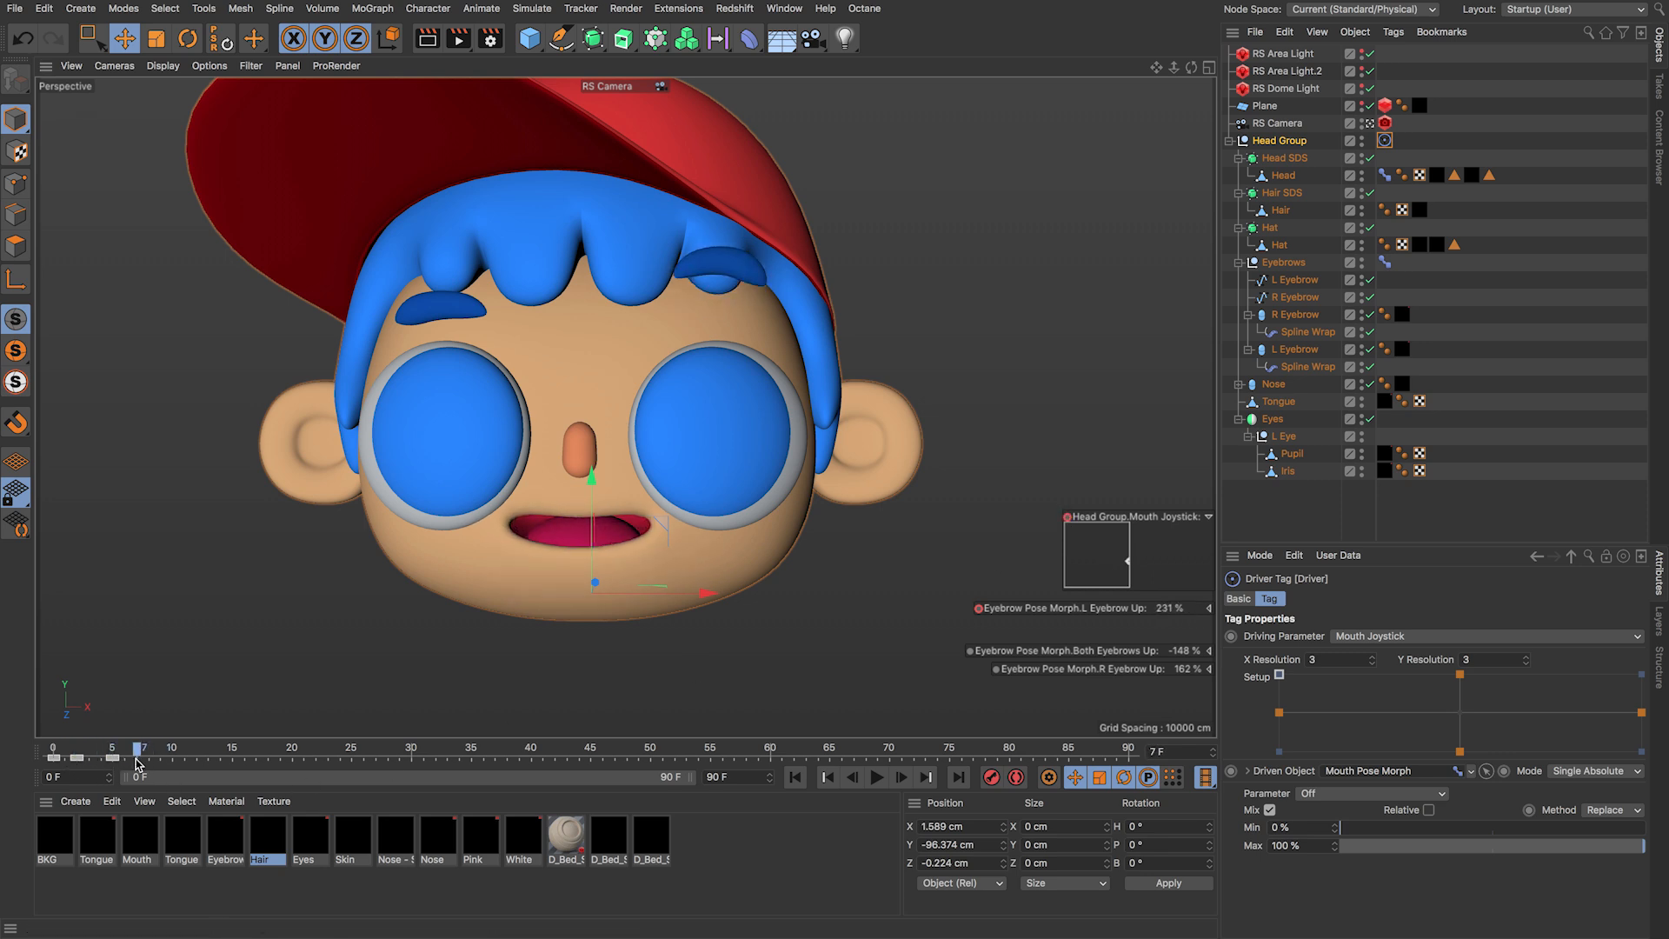
{"action": "left_click_drag", "start_coordinate": [1127, 561], "coordinate": [1090, 558]}
{"action": "left_click", "coordinate": [1068, 518]}
{"action": "left_click_drag", "start_coordinate": [100, 755], "coordinate": [172, 755]}
{"action": "mouse_move", "coordinate": [1090, 558]}
{"action": "left_mouse_down"}
{"action": "mouse_move", "coordinate": [1107, 583]}
{"action": "mouse_move", "coordinate": [1077, 571]}
{"action": "left_mouse_up"}
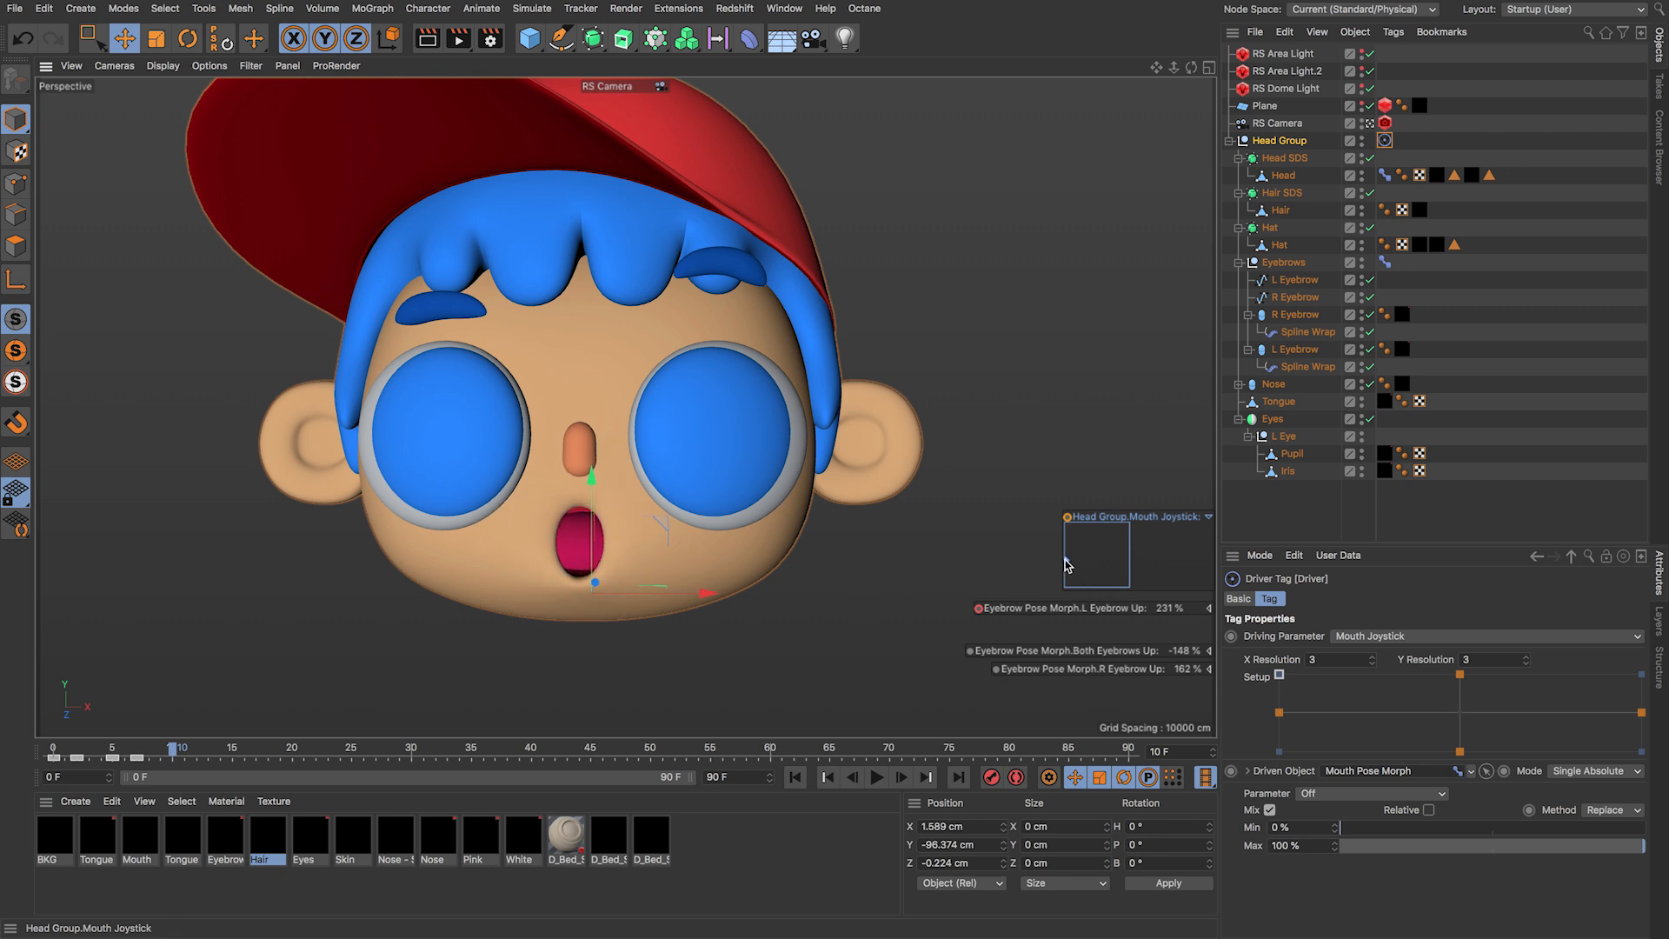
{"action": "left_click", "coordinate": [165, 748]}
Step: Keyframe Mouth Joystick in the upper part of its field at frame 13 and at its bottom edge at frame 16
{"action": "left_click_drag", "start_coordinate": [163, 743], "coordinate": [209, 746]}
{"action": "mouse_move", "coordinate": [1072, 564]}
{"action": "left_mouse_down"}
{"action": "mouse_move", "coordinate": [1094, 565]}
{"action": "mouse_move", "coordinate": [1101, 534]}
{"action": "mouse_move", "coordinate": [1085, 536]}
{"action": "left_mouse_up"}
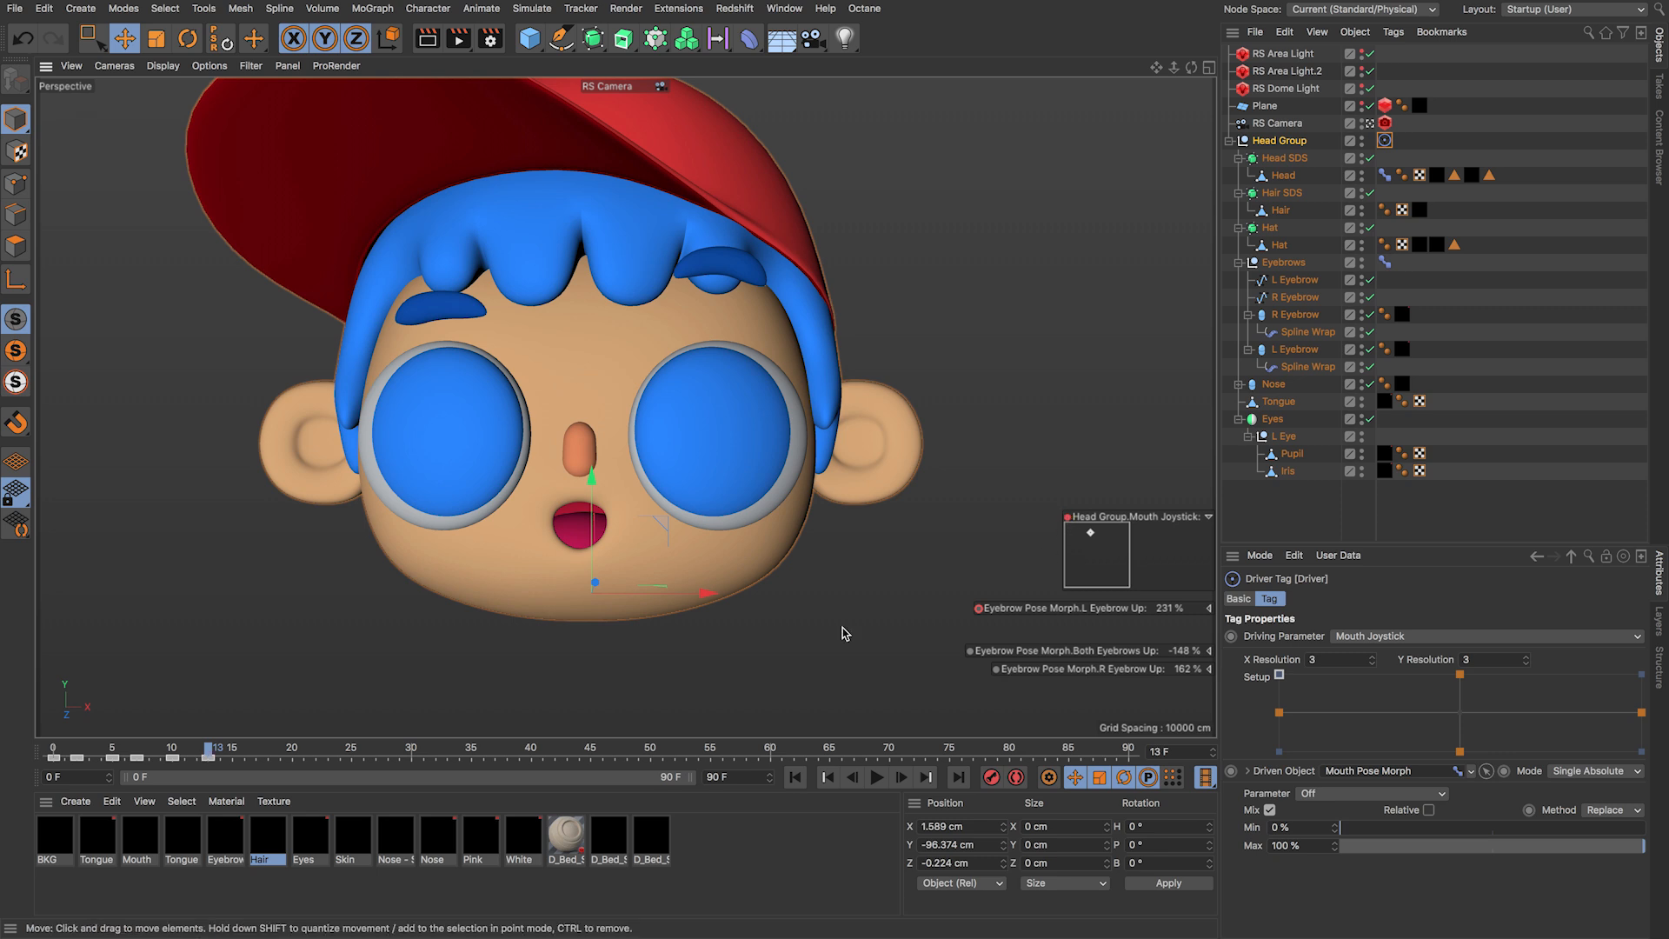
{"action": "left_click", "coordinate": [151, 751]}
{"action": "left_click_drag", "start_coordinate": [150, 751], "coordinate": [244, 751]}
{"action": "left_click_drag", "start_coordinate": [1104, 536], "coordinate": [1109, 590]}
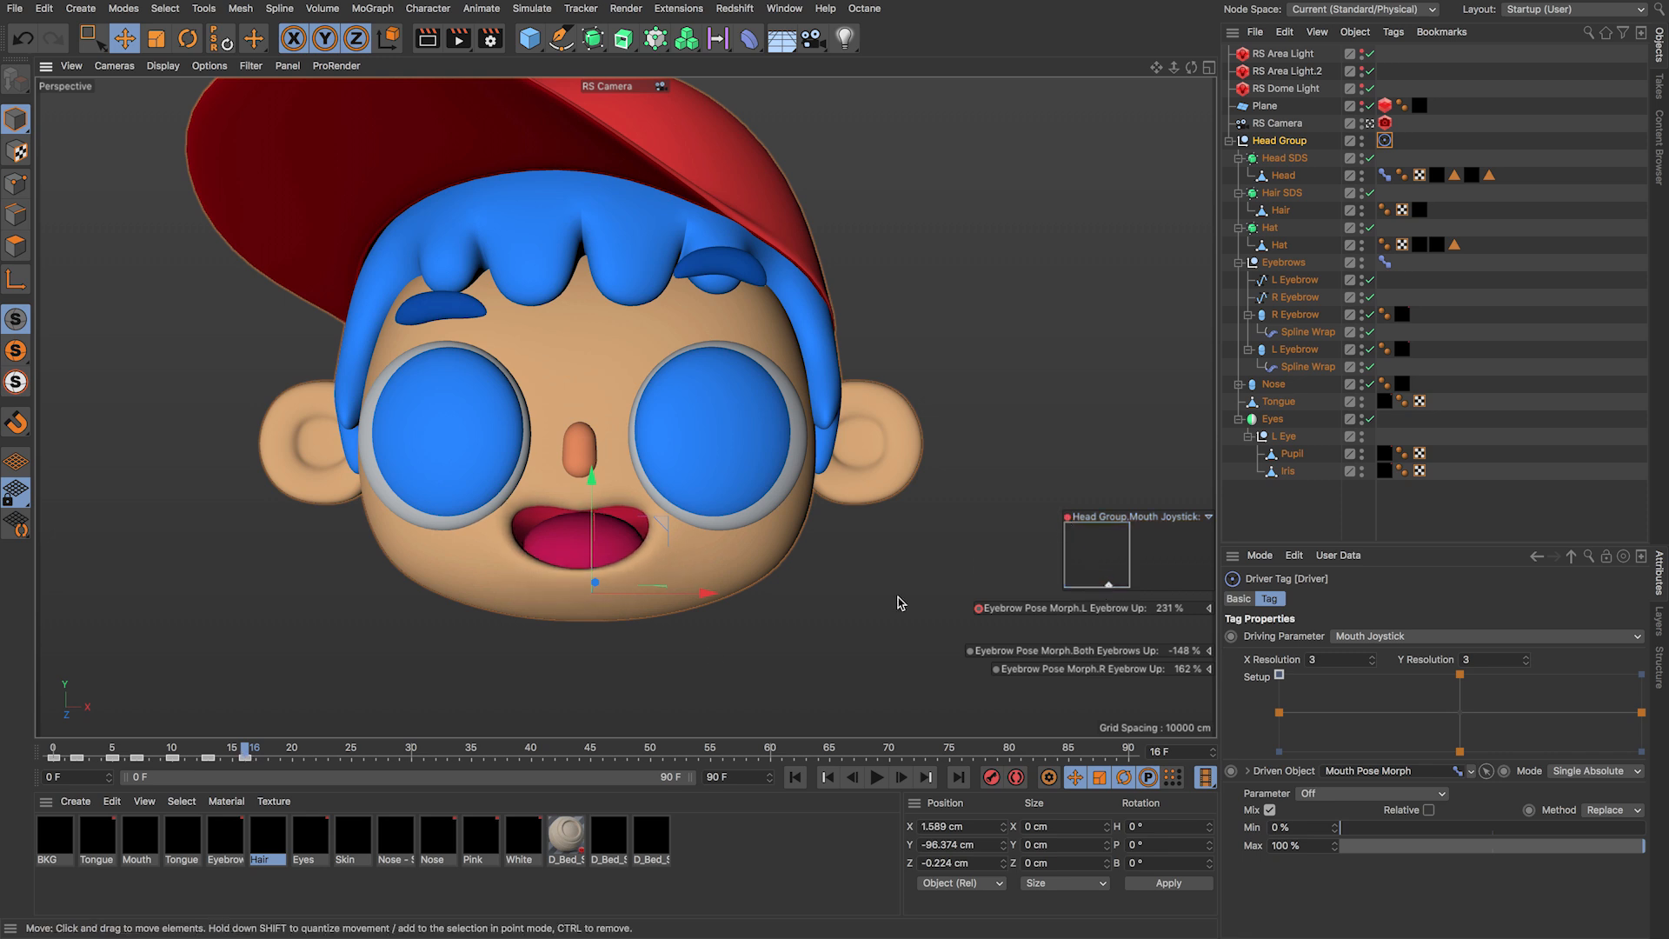
{"action": "left_click", "coordinate": [78, 751]}
Step: Reset Mouth Joystick to its default, keyframe it at frame 20, and play back the mouth animation
{"action": "left_click_drag", "start_coordinate": [78, 751], "coordinate": [294, 753]}
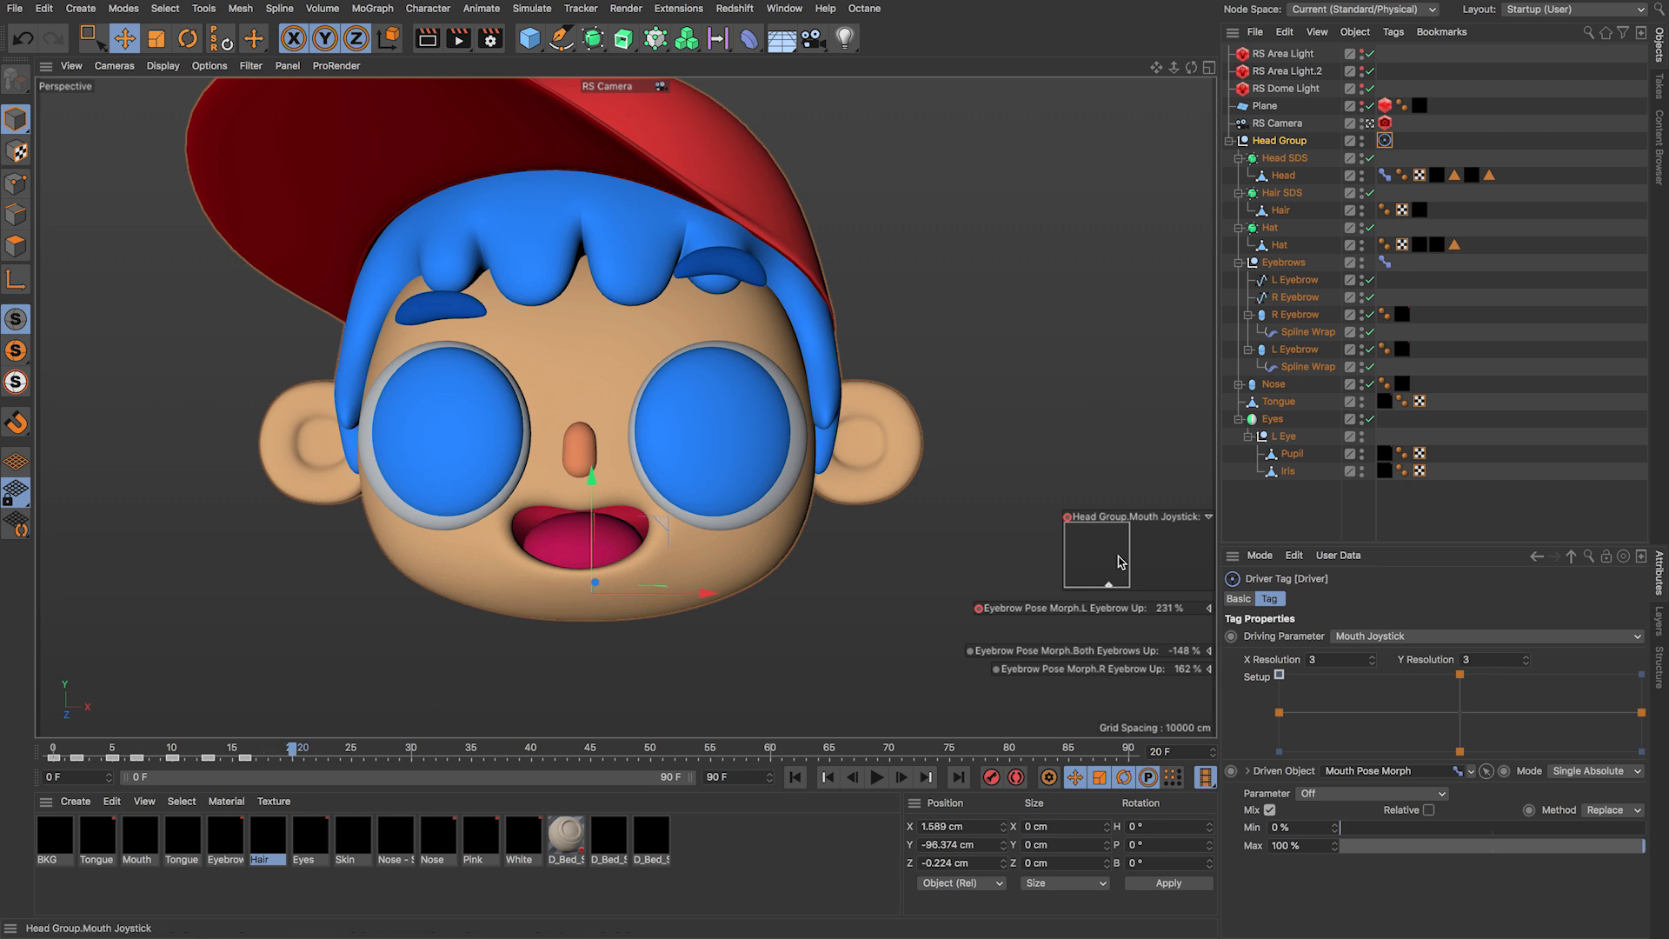
{"action": "mouse_move", "coordinate": [1099, 562]}
{"action": "left_mouse_down"}
{"action": "mouse_move", "coordinate": [1122, 548]}
{"action": "mouse_move", "coordinate": [1102, 558]}
{"action": "left_mouse_up"}
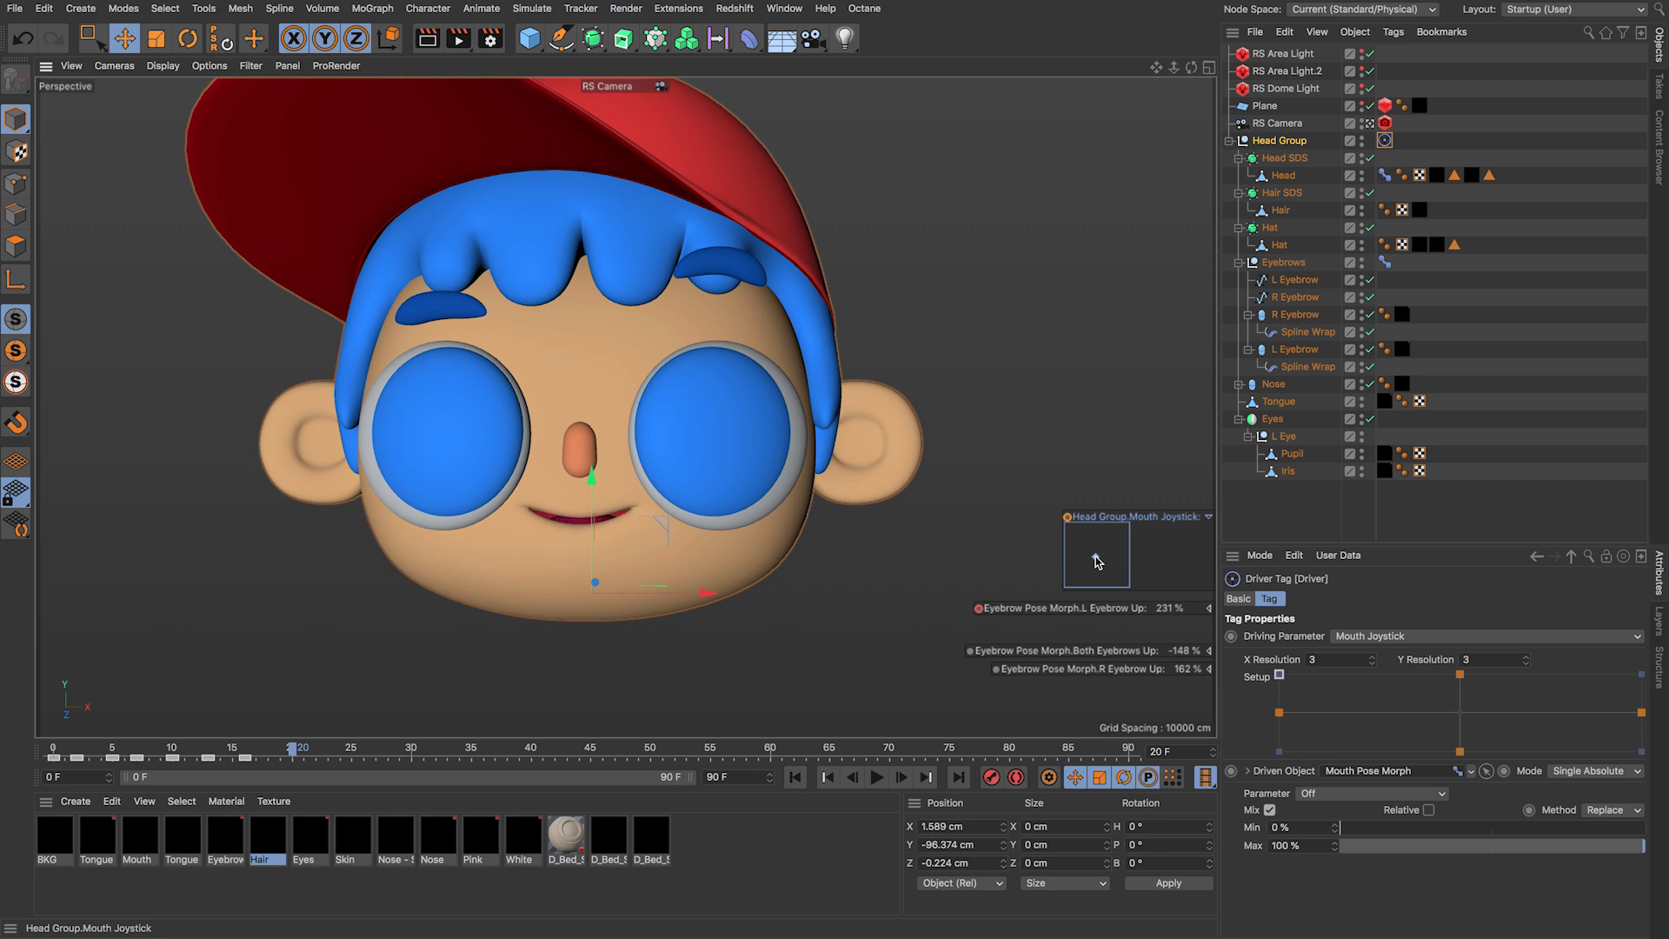
{"action": "right_click", "coordinate": [1099, 551]}
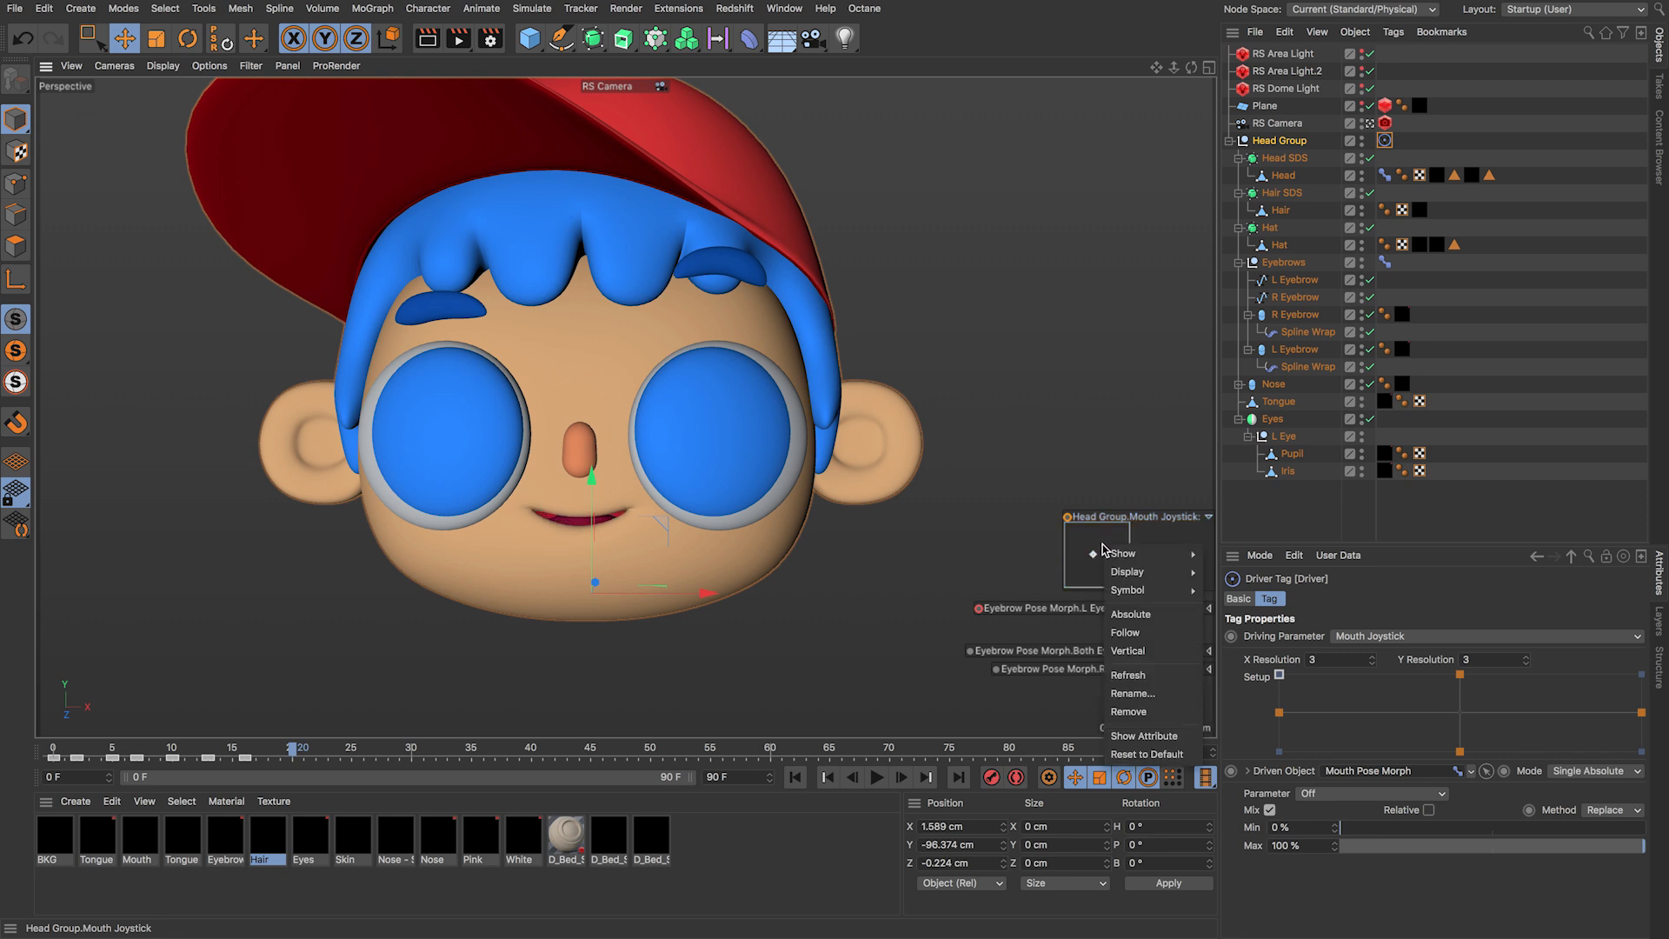
{"action": "left_click", "coordinate": [1140, 754]}
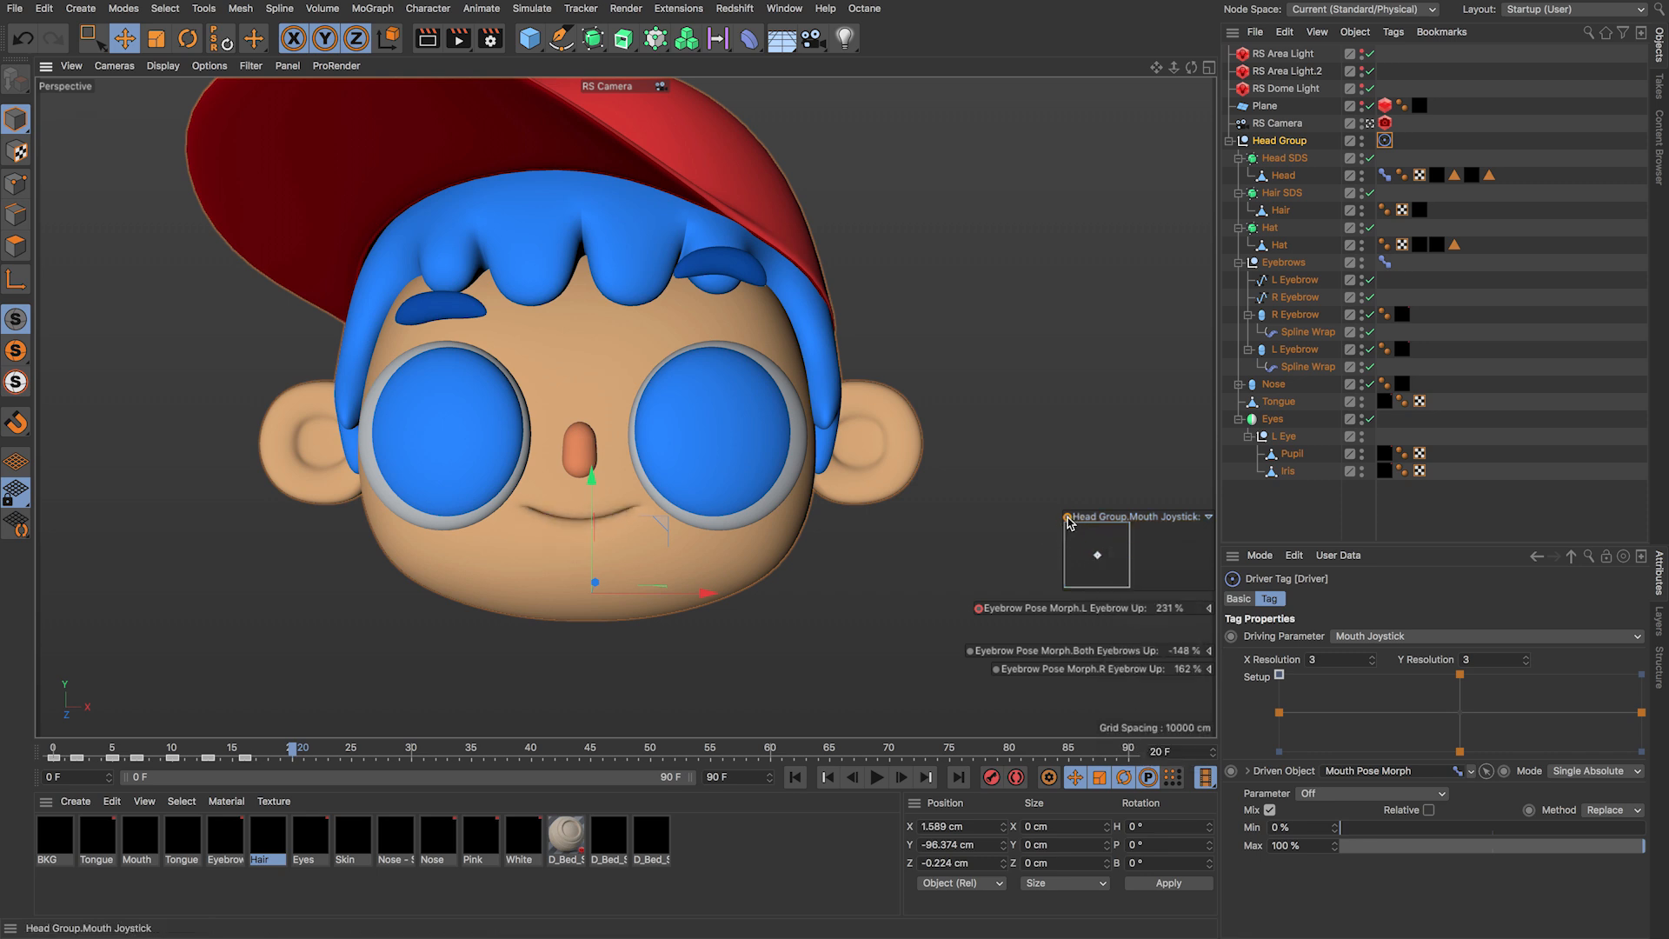
{"action": "left_click_drag", "start_coordinate": [271, 749], "coordinate": [297, 772]}
{"action": "left_click", "coordinate": [877, 777]}
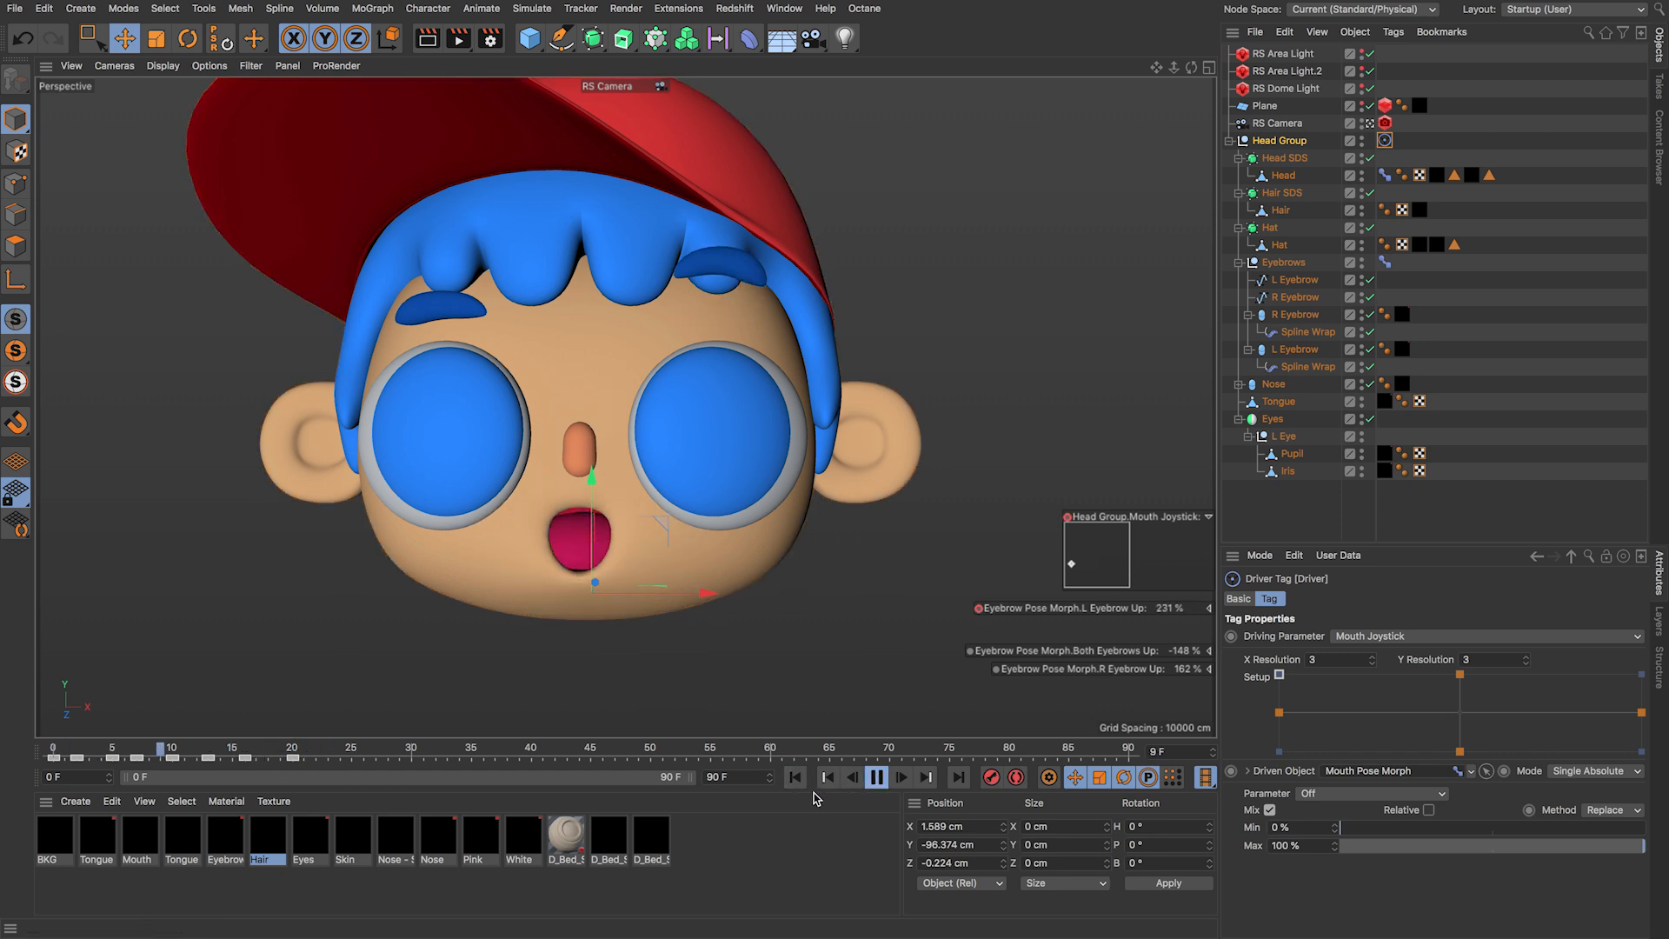
Step: Stretch the last three joystick keys to frames 14, 18 and 23, and review the mouth animation
{"action": "left_click_drag", "start_coordinate": [295, 753], "coordinate": [221, 759]}
{"action": "left_click", "coordinate": [209, 759]}
{"action": "key", "text": "F8"}
{"action": "left_click_drag", "start_coordinate": [59, 751], "coordinate": [118, 739]}
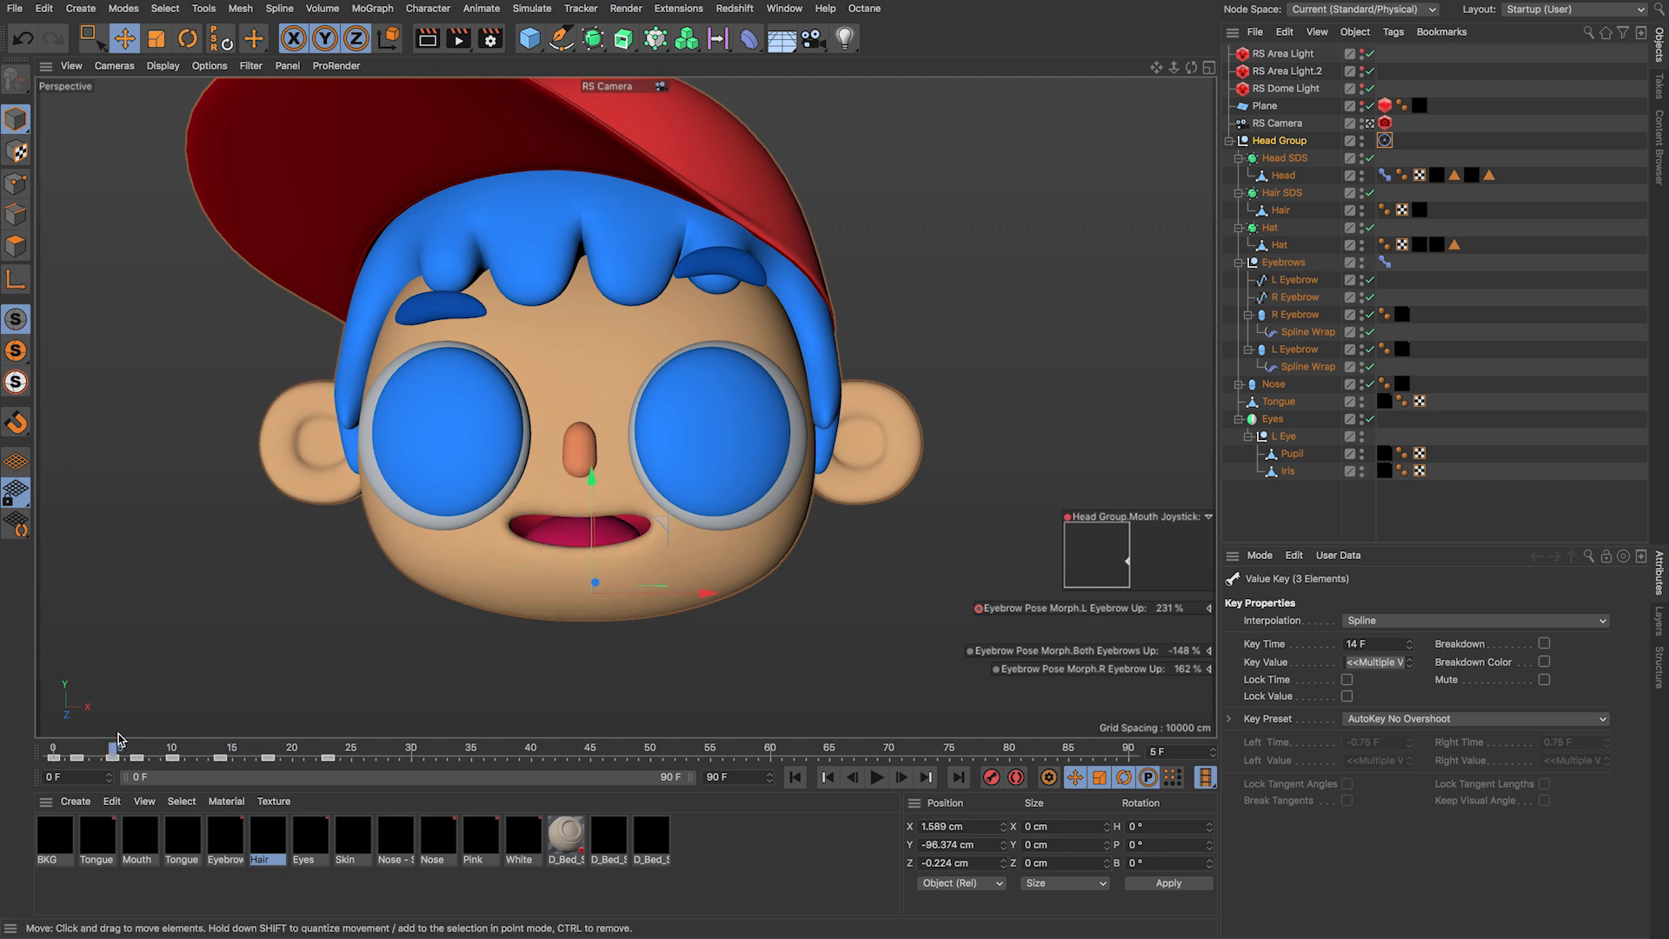
{"action": "mouse_move", "coordinate": [64, 751]}
{"action": "left_mouse_down"}
{"action": "mouse_move", "coordinate": [334, 746]}
{"action": "mouse_move", "coordinate": [87, 758]}
{"action": "mouse_move", "coordinate": [174, 764]}
{"action": "mouse_move", "coordinate": [354, 731]}
{"action": "mouse_move", "coordinate": [90, 750]}
{"action": "left_mouse_up"}
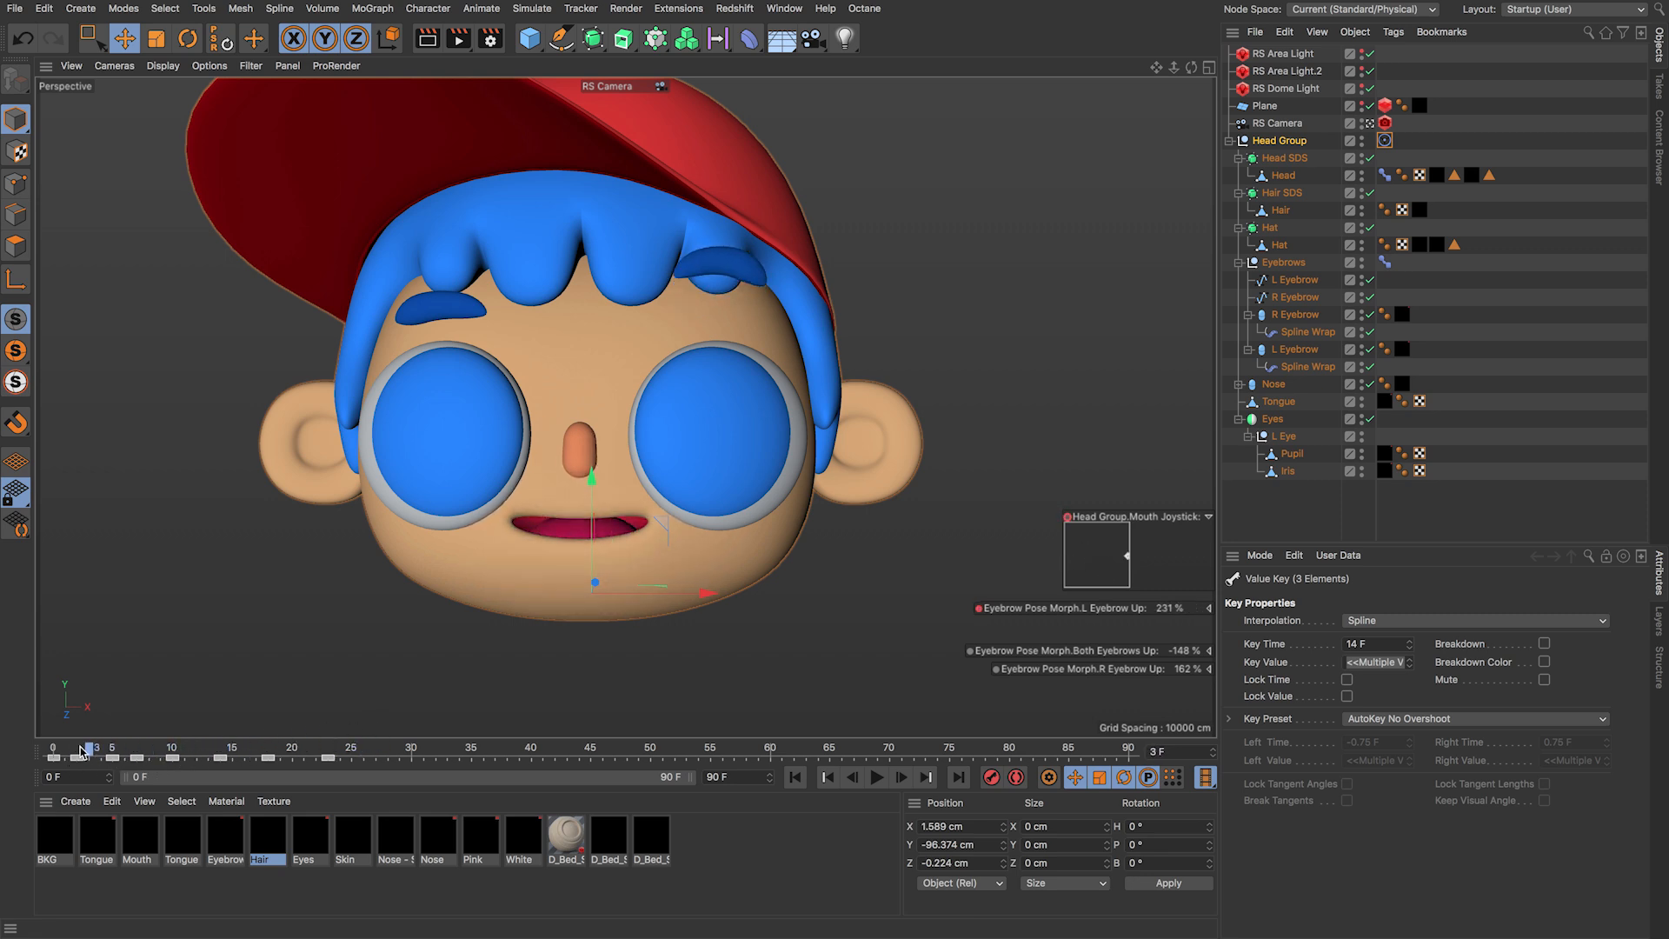
Step: Try rotating Head Group in the viewport in different directions, undoing each rotation
{"action": "left_click", "coordinate": [585, 441]}
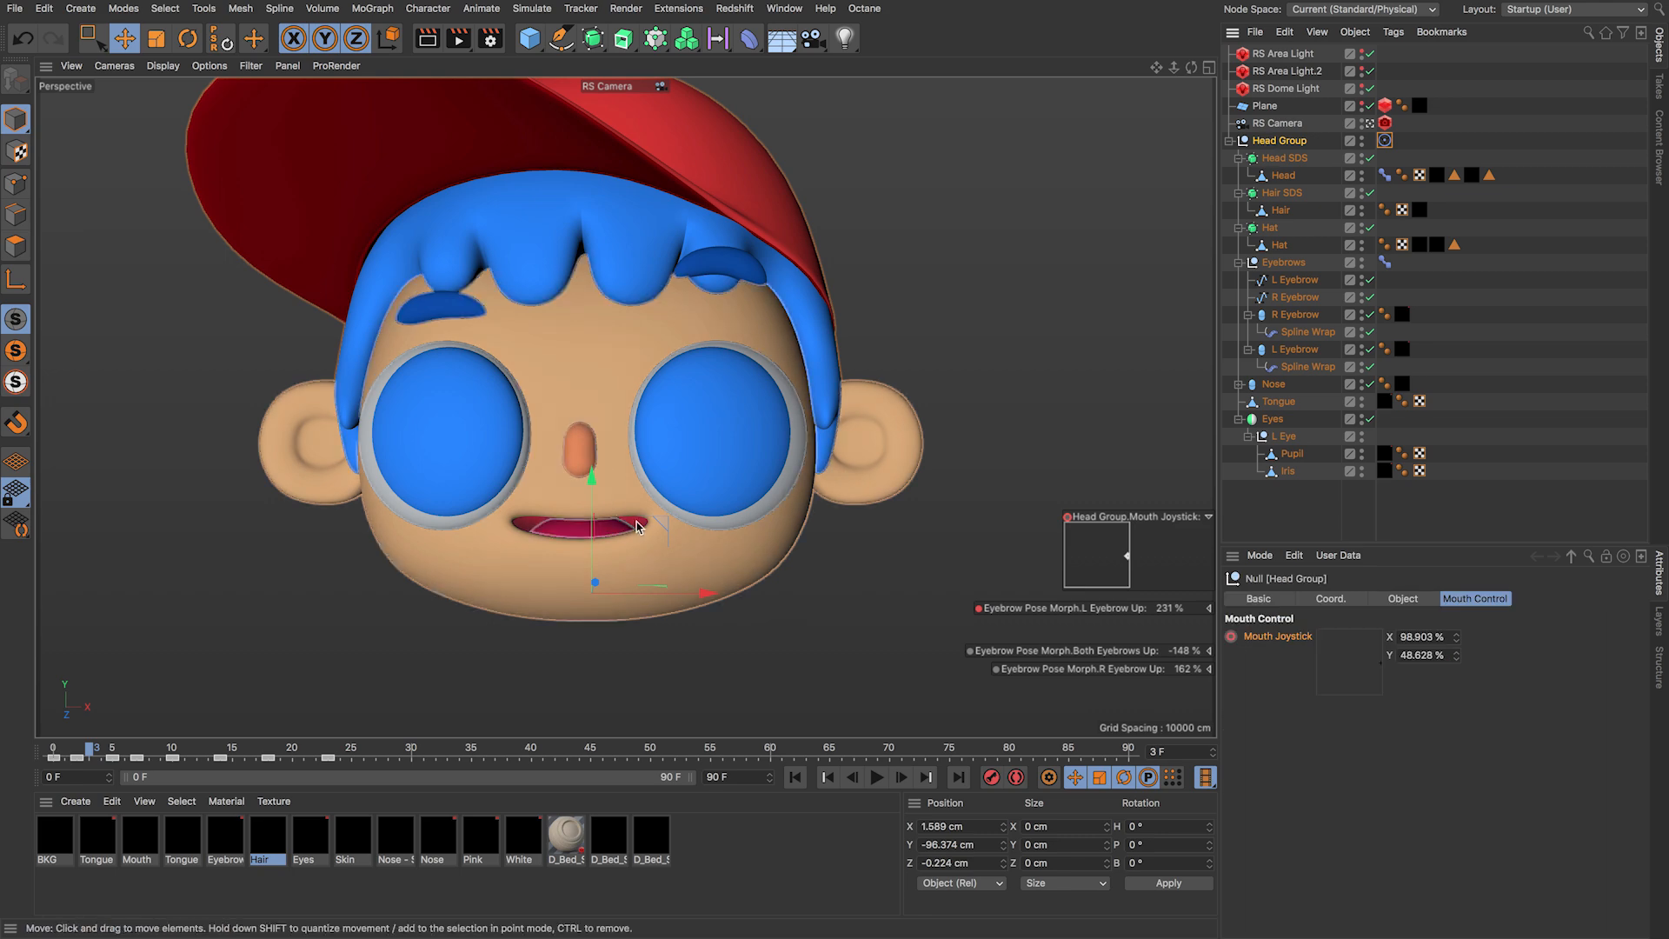
{"action": "key", "text": "r"}
{"action": "mouse_move", "coordinate": [608, 566]}
{"action": "left_mouse_down"}
{"action": "mouse_move", "coordinate": [592, 556]}
{"action": "mouse_move", "coordinate": [623, 570]}
{"action": "left_mouse_up"}
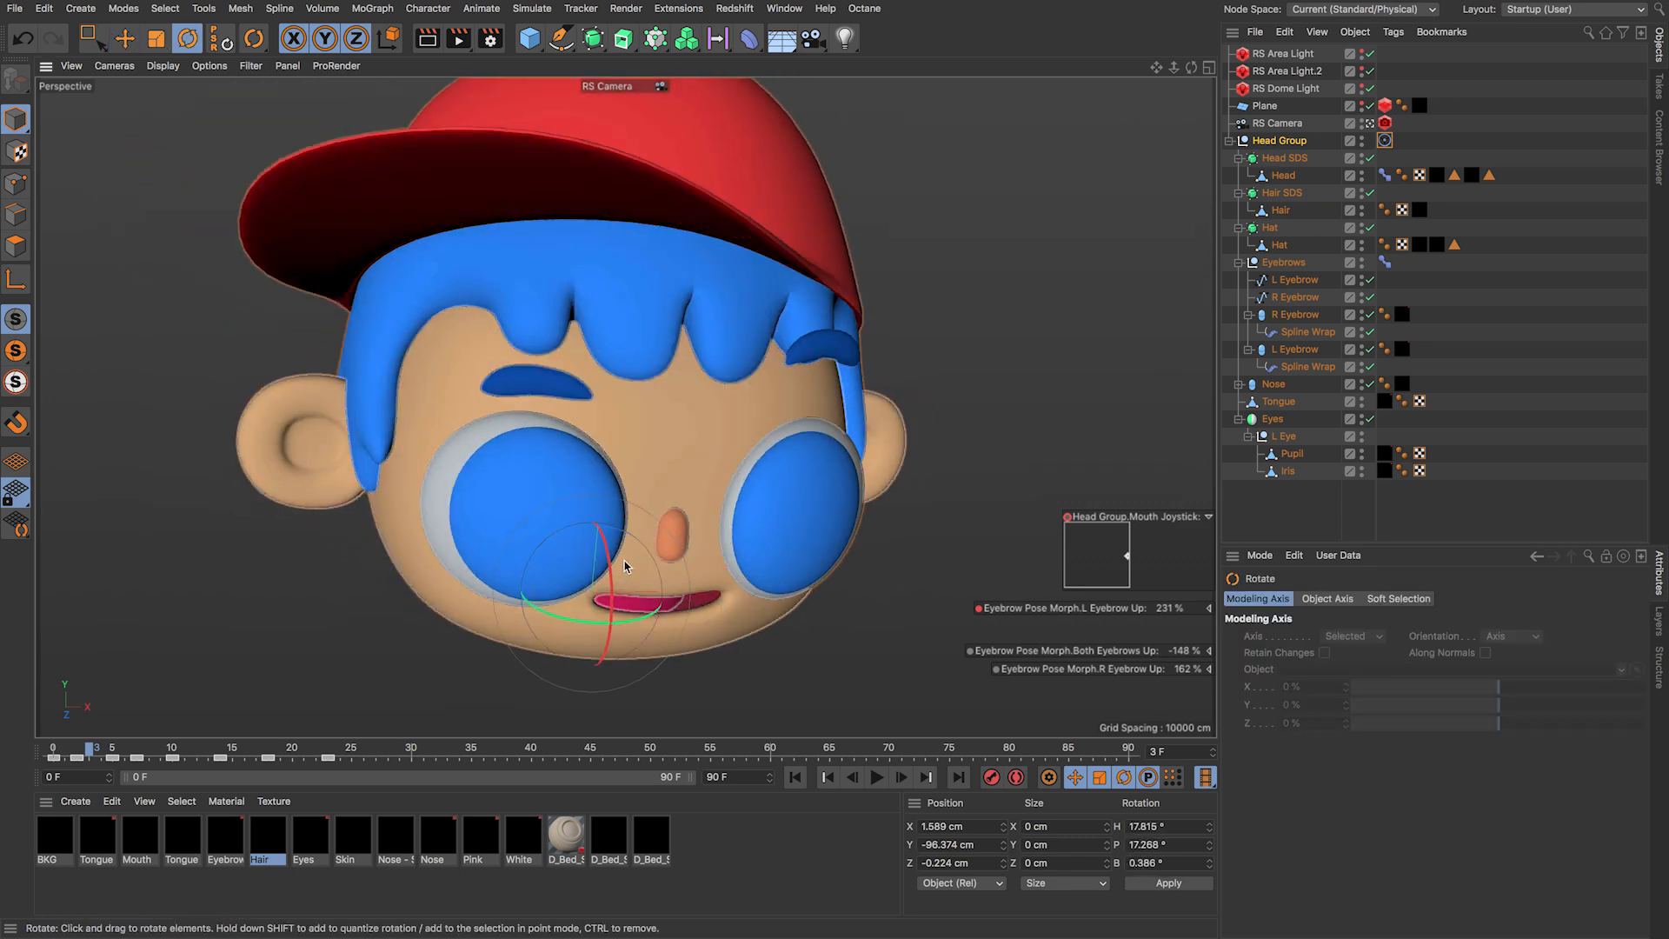
{"action": "key", "text": "ctrl+z"}
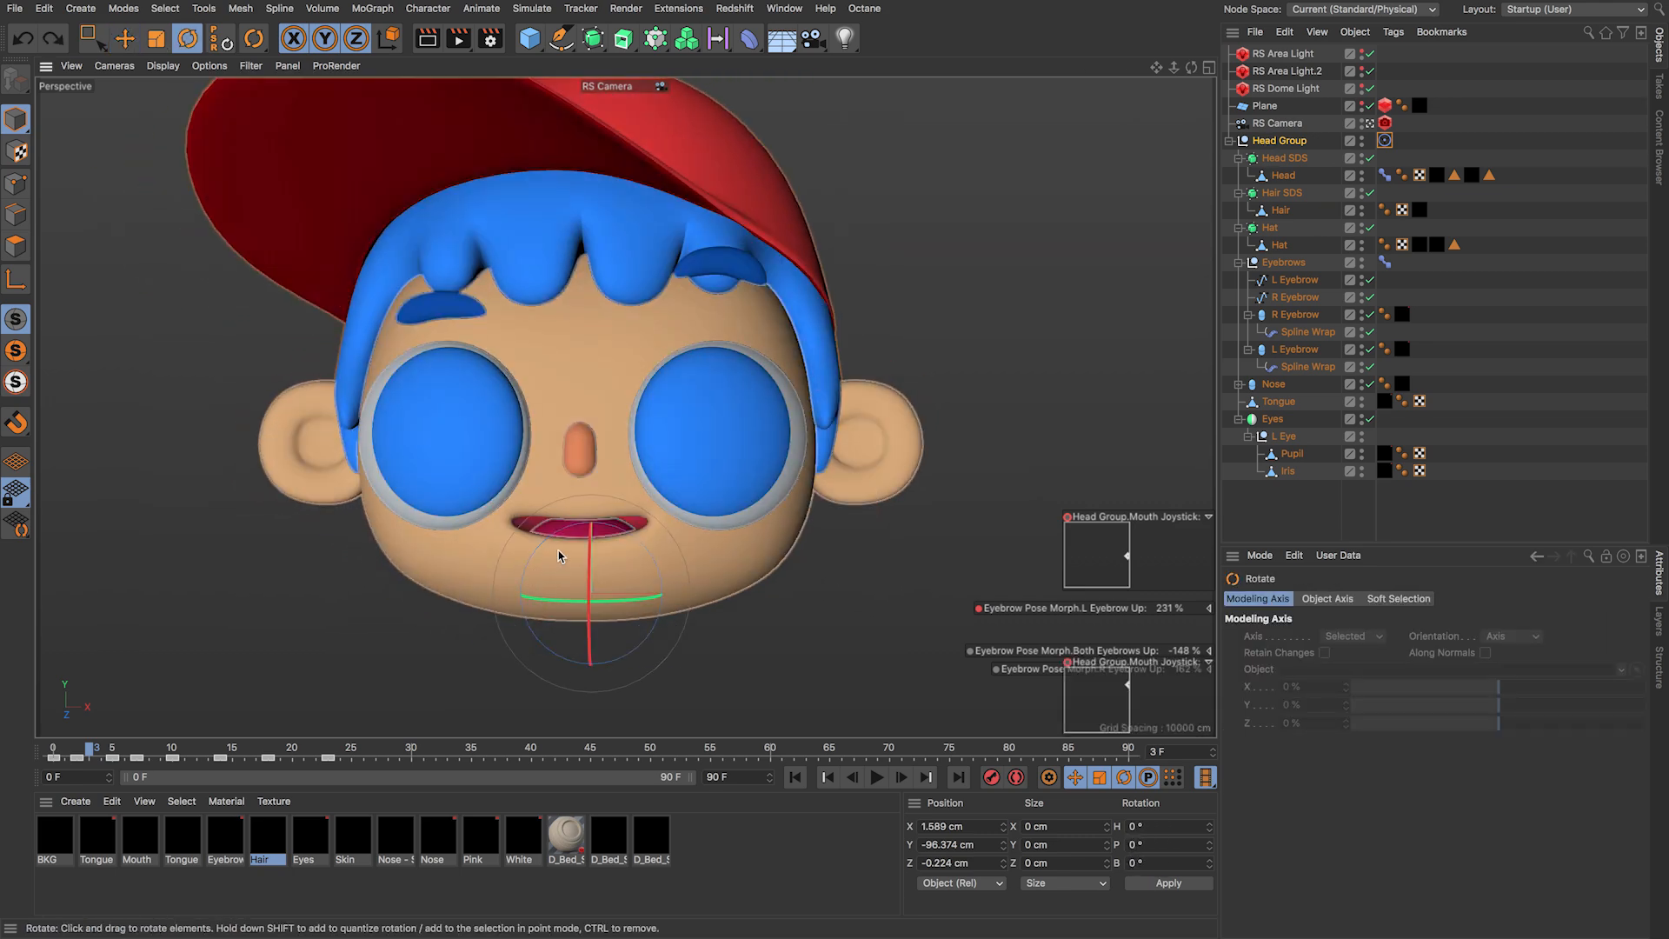
{"action": "mouse_move", "coordinate": [578, 566]}
{"action": "left_mouse_down"}
{"action": "mouse_move", "coordinate": [500, 573]}
{"action": "mouse_move", "coordinate": [633, 571]}
{"action": "mouse_move", "coordinate": [539, 574]}
{"action": "mouse_move", "coordinate": [582, 580]}
{"action": "left_mouse_up"}
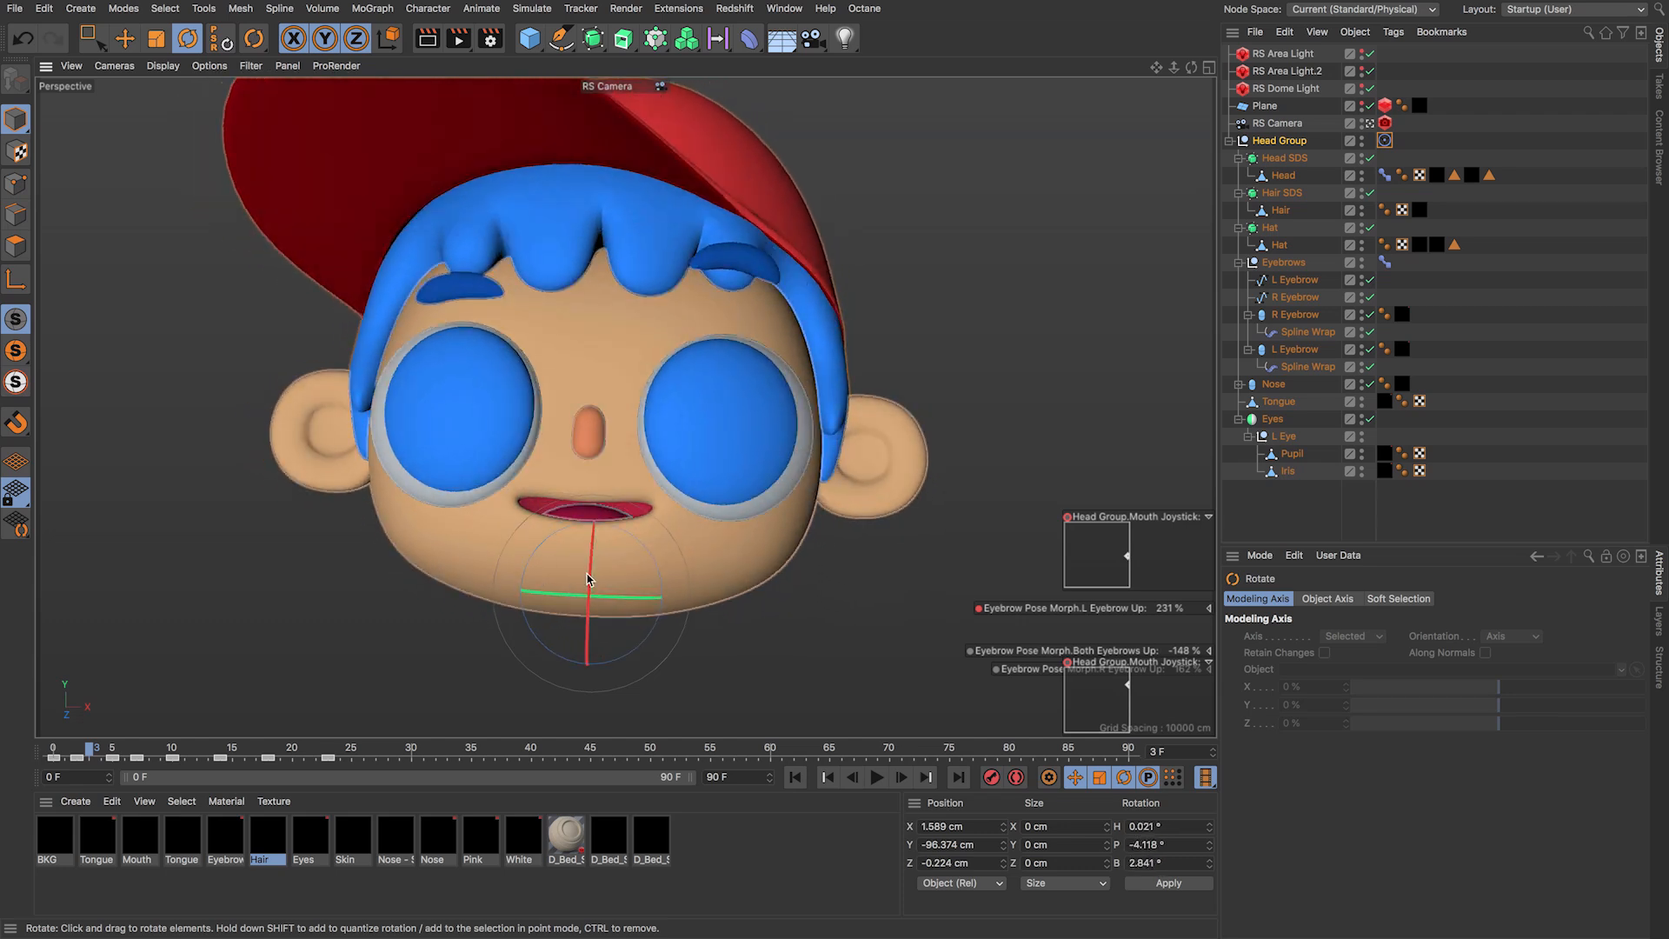
{"action": "key", "text": "ctrl+z"}
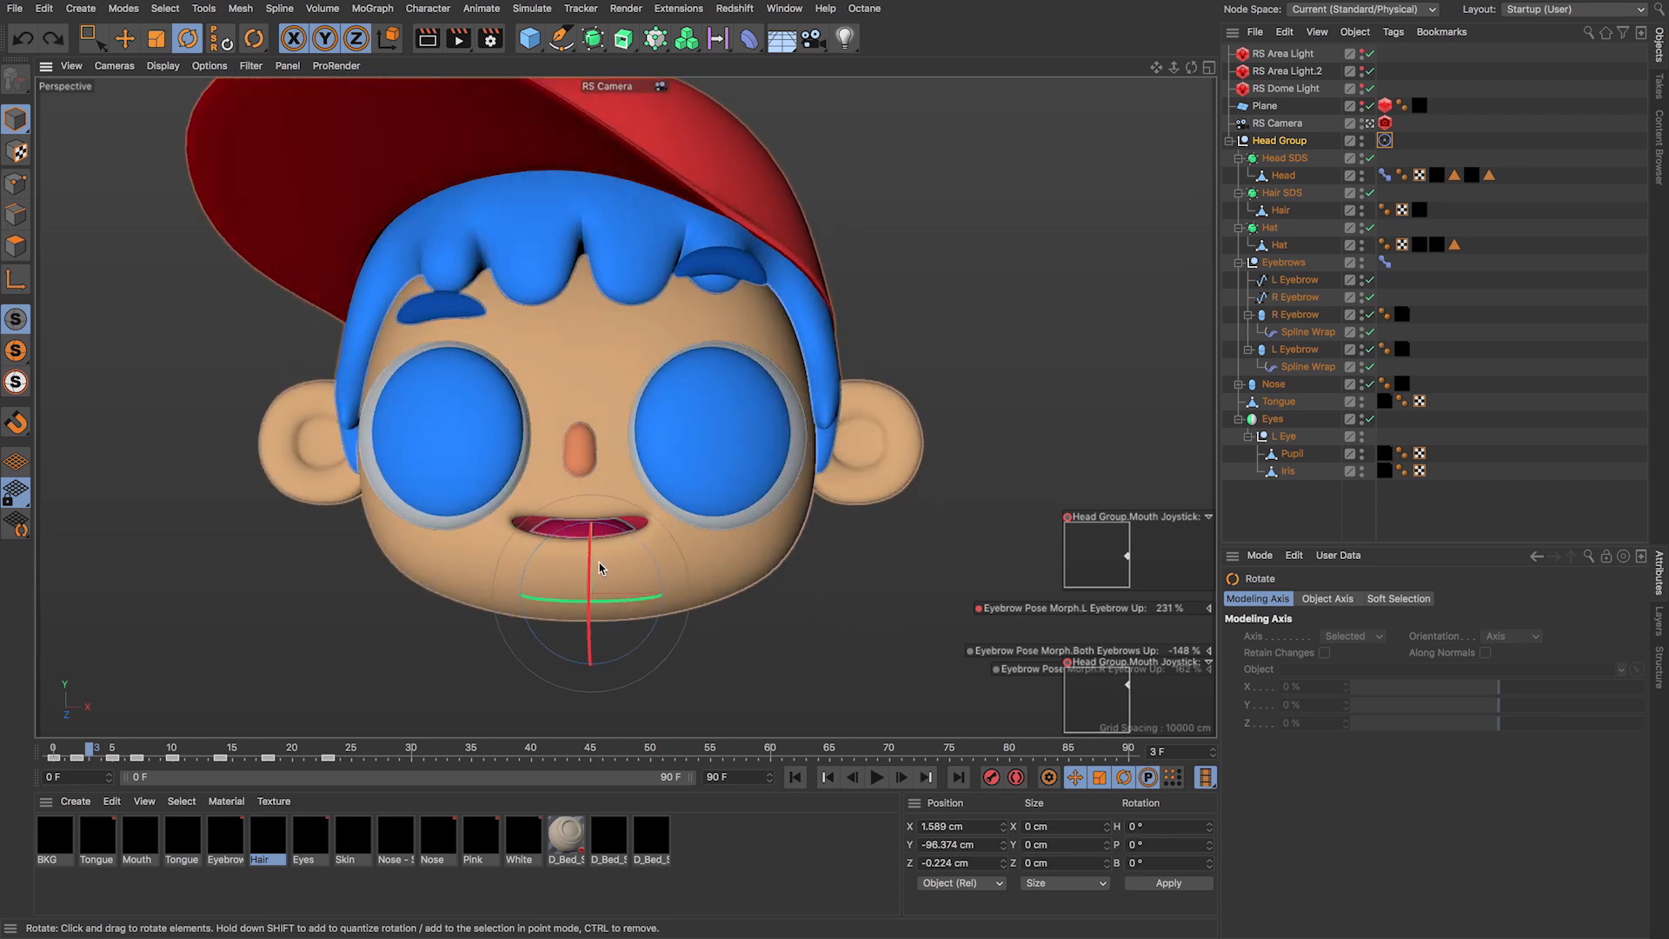
{"action": "key", "text": "e"}
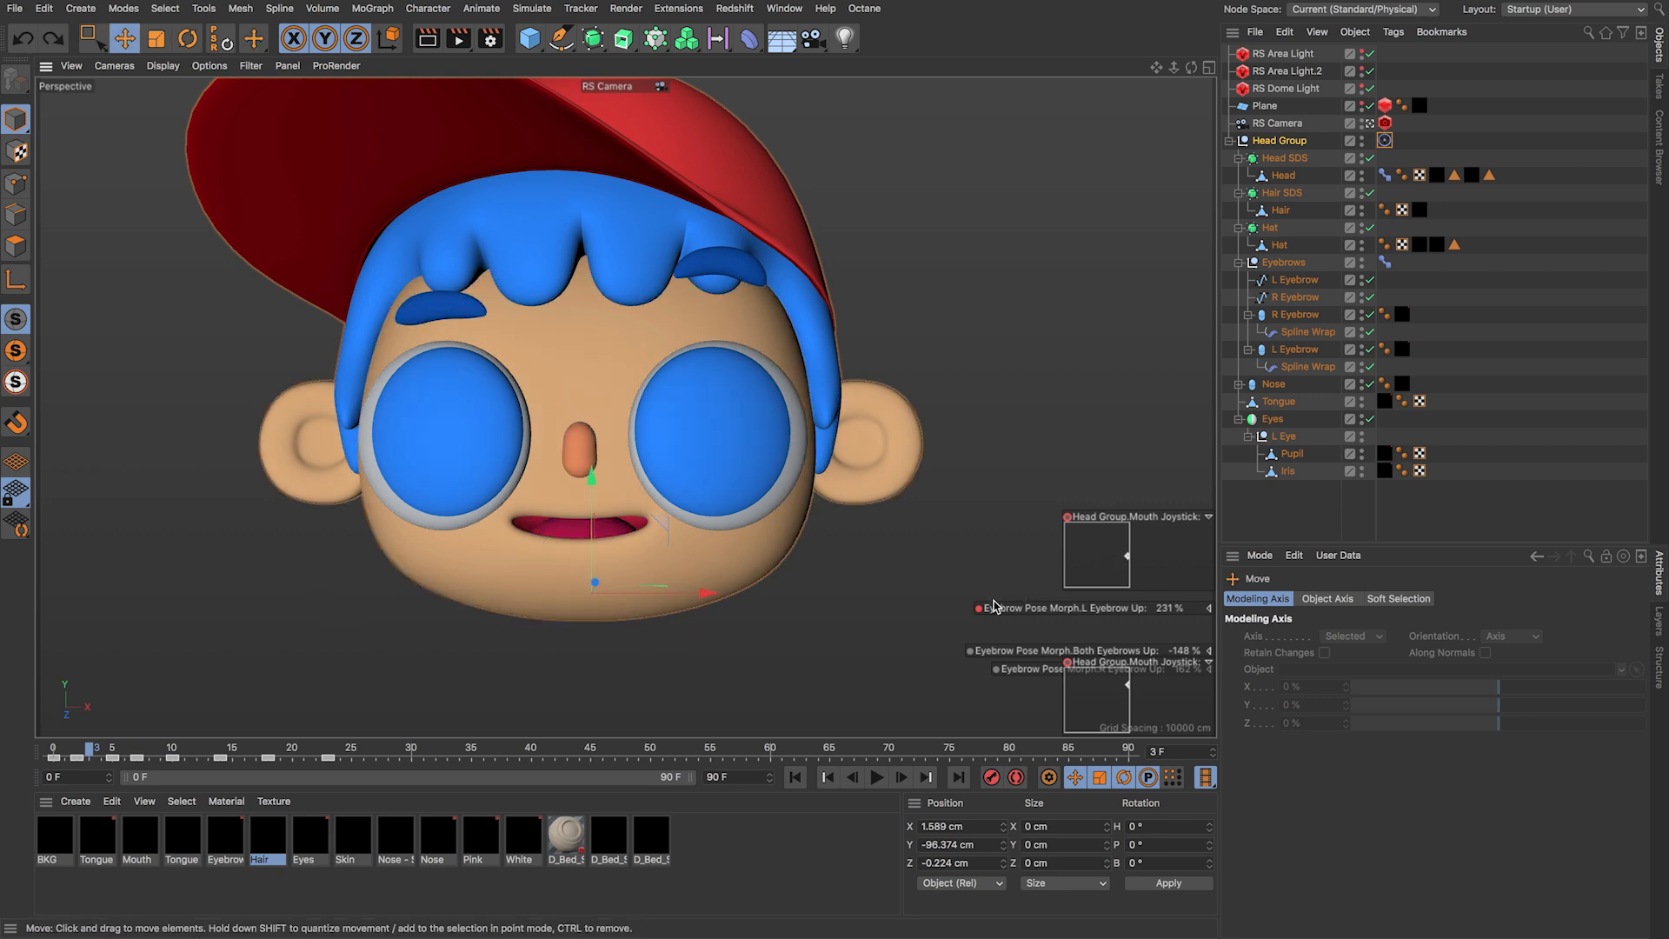
Step: Scrub to frame 10 and remove the duplicate Mouth Joystick HUD element from the viewport
{"action": "left_click_drag", "start_coordinate": [105, 754], "coordinate": [179, 755]}
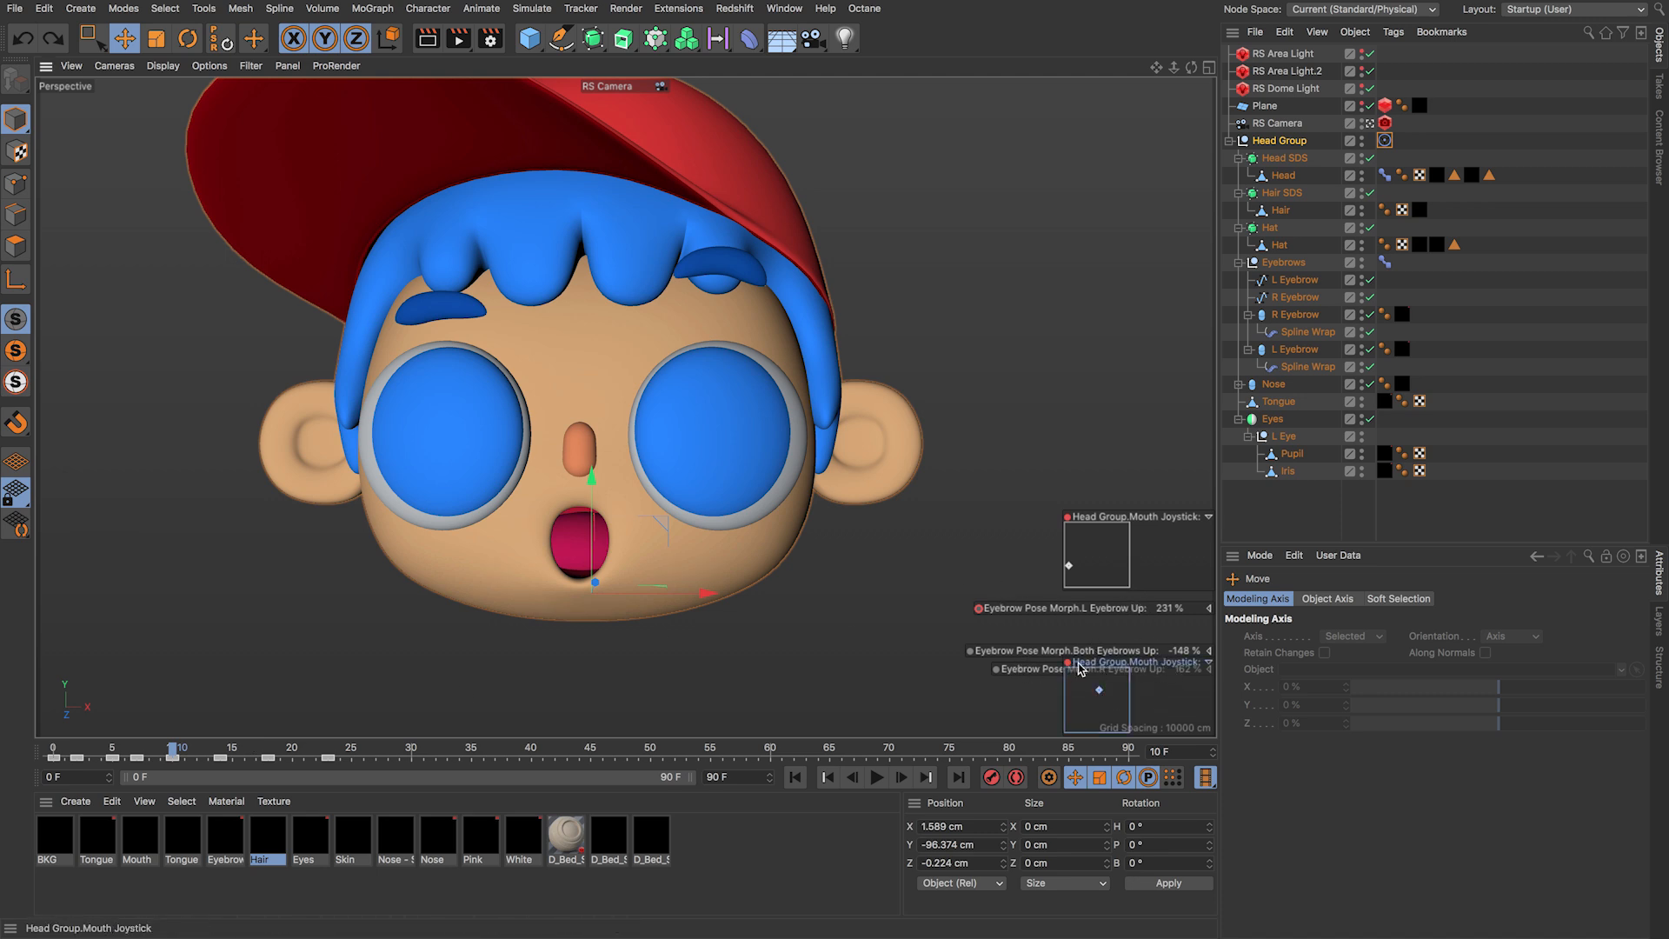
{"action": "right_click", "coordinate": [1157, 667]}
{"action": "left_click", "coordinate": [1176, 829]}
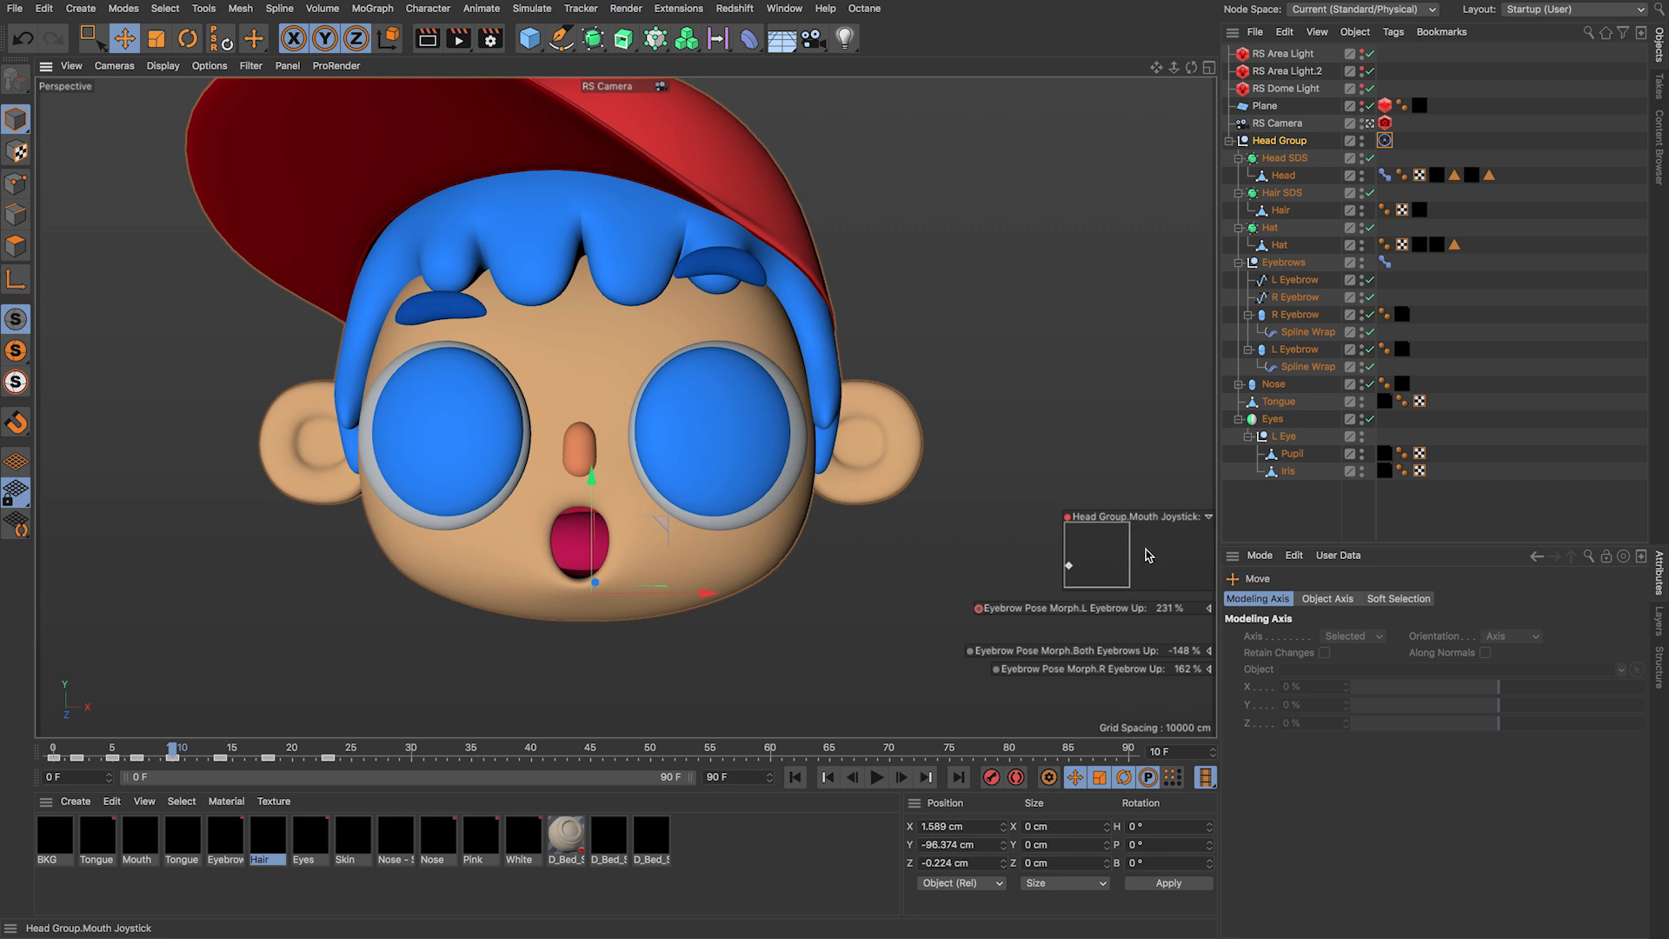
Step: Arrange the viewport HUD with Mouth Joystick above the three eyebrow sliders, stacked closely together
{"action": "left_click_drag", "start_coordinate": [1163, 514], "coordinate": [1153, 349], "text": "ctrl"}
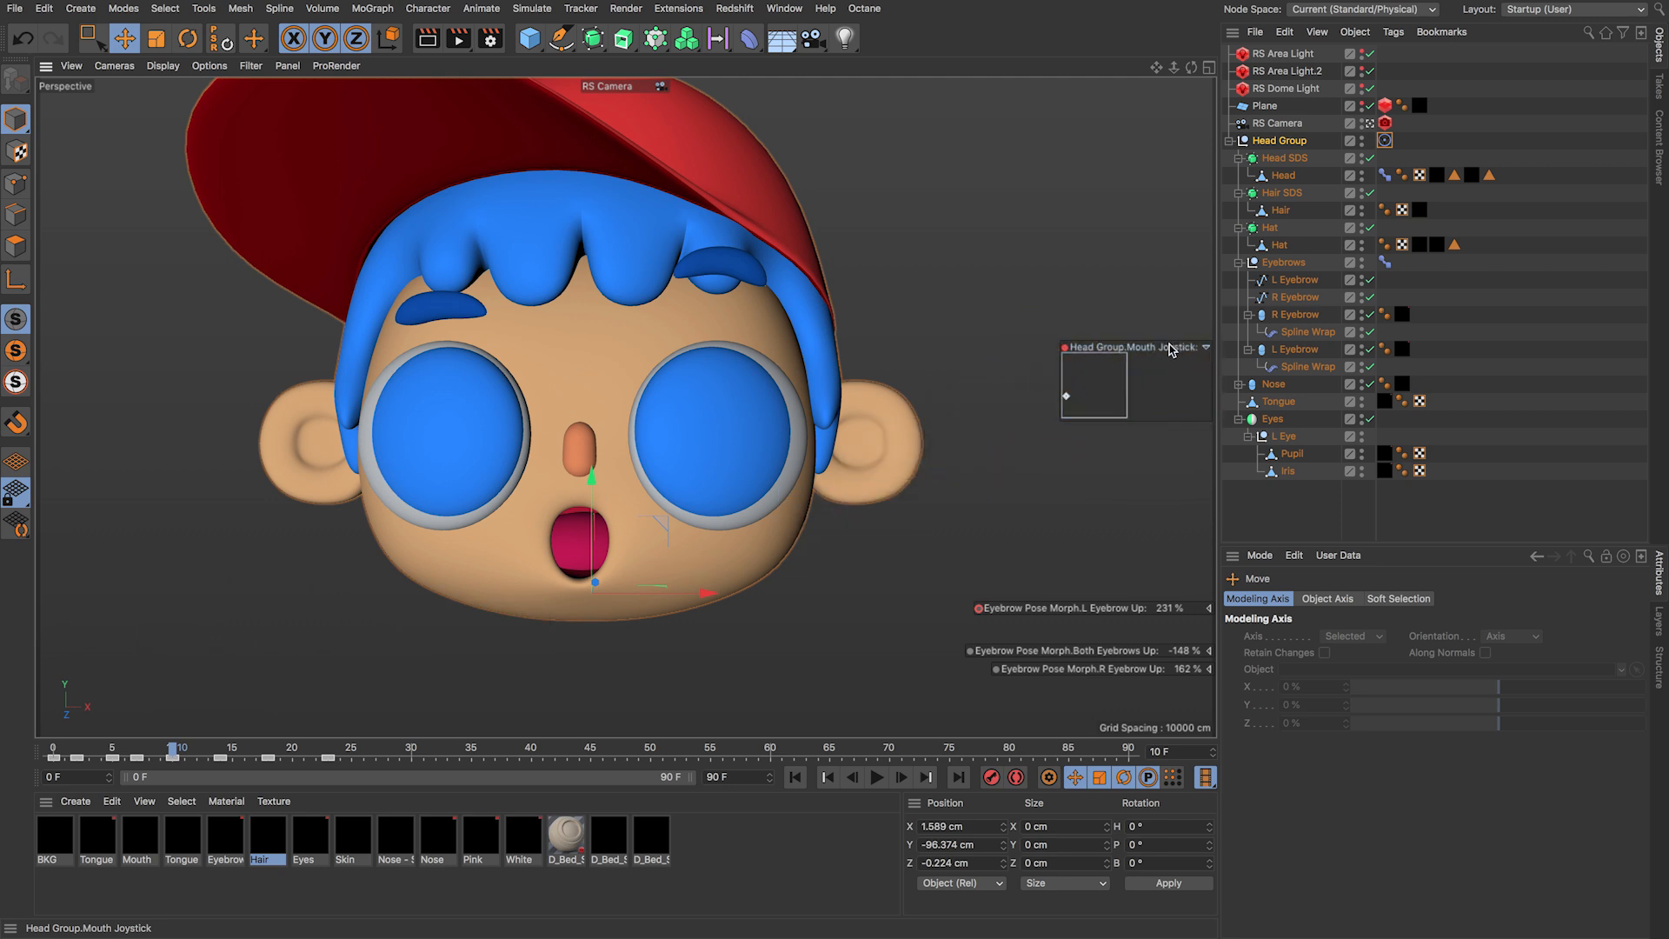
{"action": "left_click_drag", "start_coordinate": [1136, 348], "coordinate": [1128, 495], "text": "ctrl"}
{"action": "left_click_drag", "start_coordinate": [1088, 651], "coordinate": [1088, 626], "text": "ctrl"}
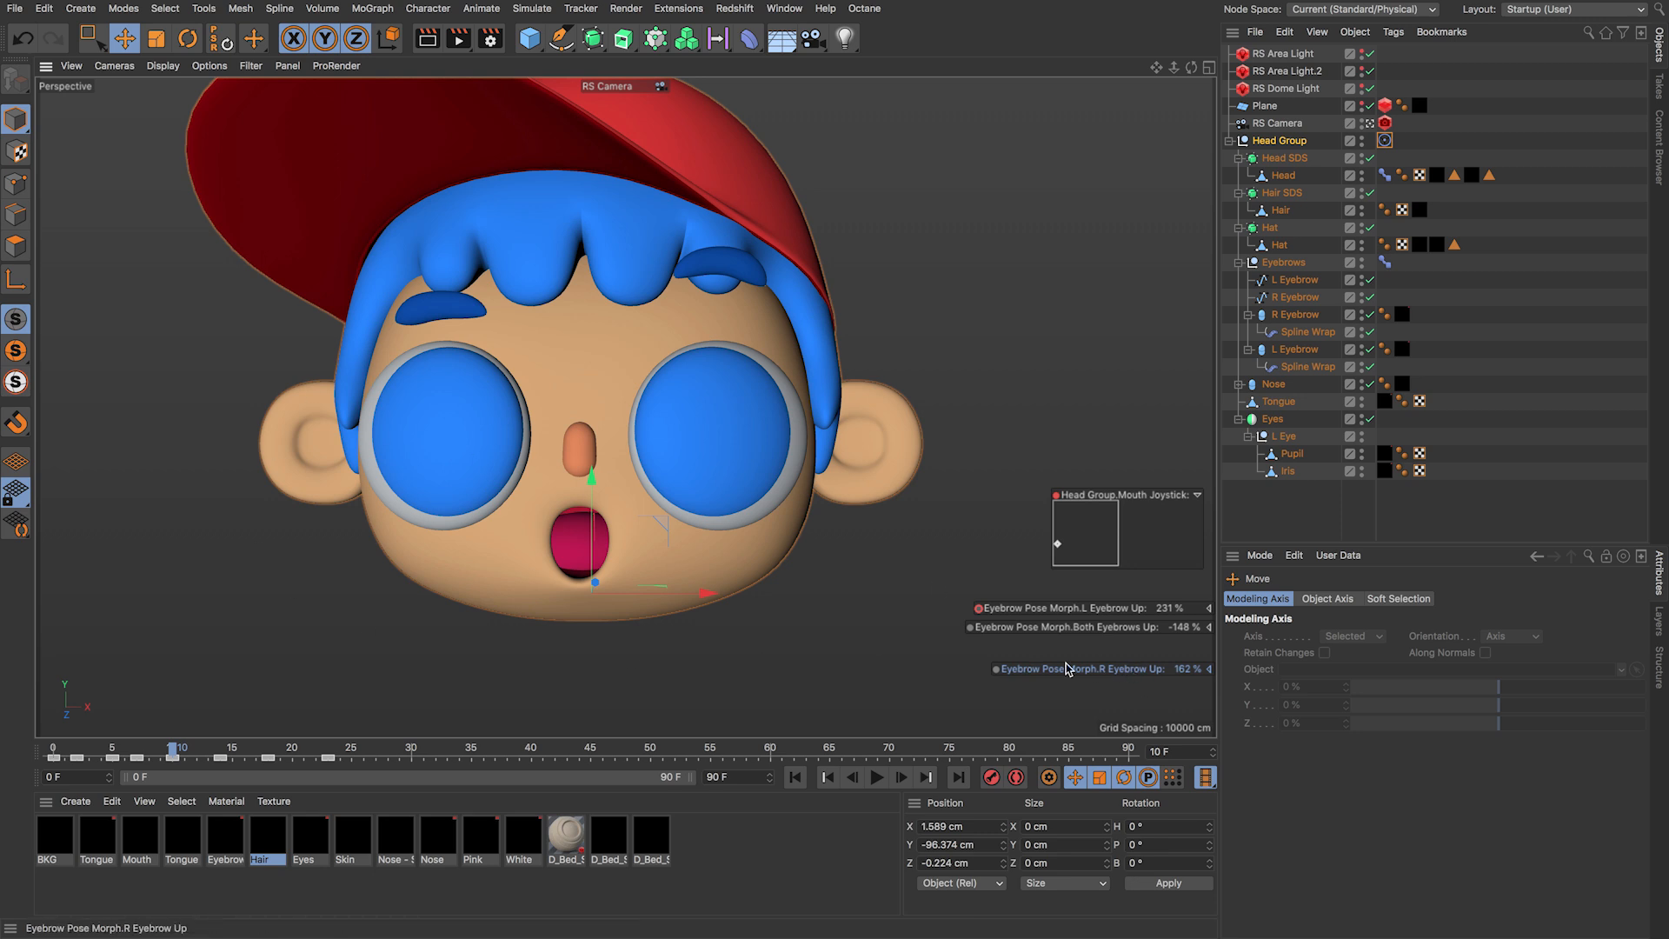
{"action": "mouse_move", "coordinate": [1064, 671]}
{"action": "left_mouse_down", "text": "ctrl"}
{"action": "mouse_move", "coordinate": [919, 449]}
{"action": "mouse_move", "coordinate": [1062, 643]}
{"action": "mouse_move", "coordinate": [1071, 619]}
{"action": "mouse_move", "coordinate": [1068, 645]}
{"action": "left_mouse_up", "text": "ctrl"}
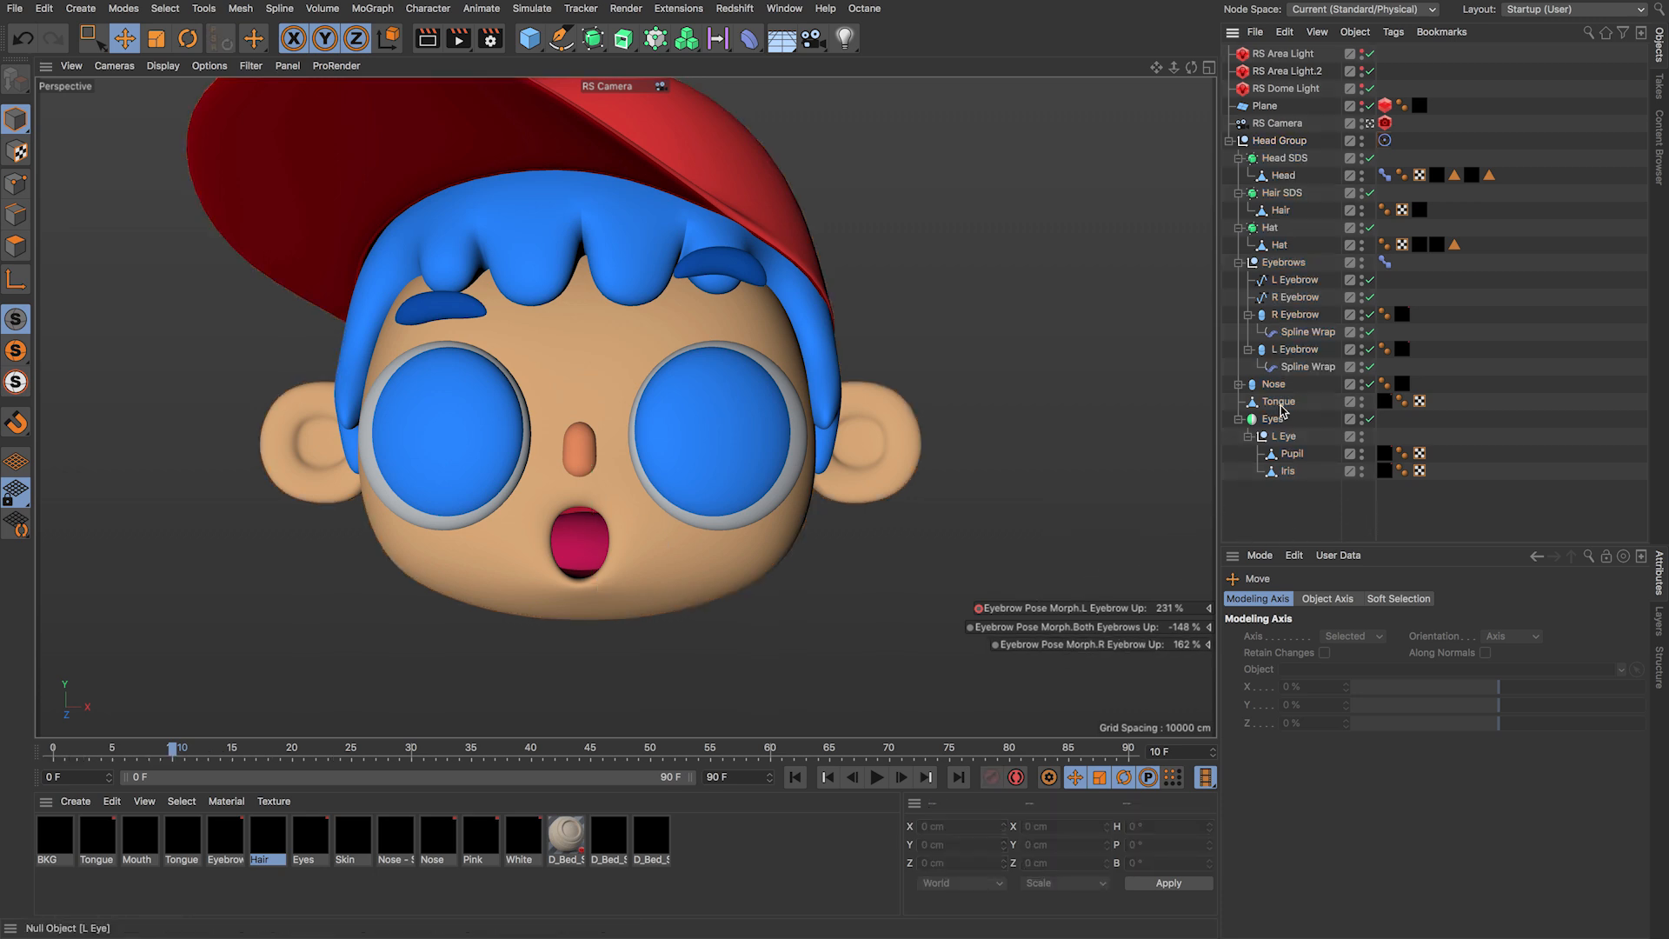
Step: Set Head Group's Mouth Joystick HUD element to show Always, and test it with nothing selected
{"action": "left_click", "coordinate": [1287, 140]}
{"action": "left_click", "coordinate": [1386, 140]}
{"action": "left_click", "coordinate": [1311, 140]}
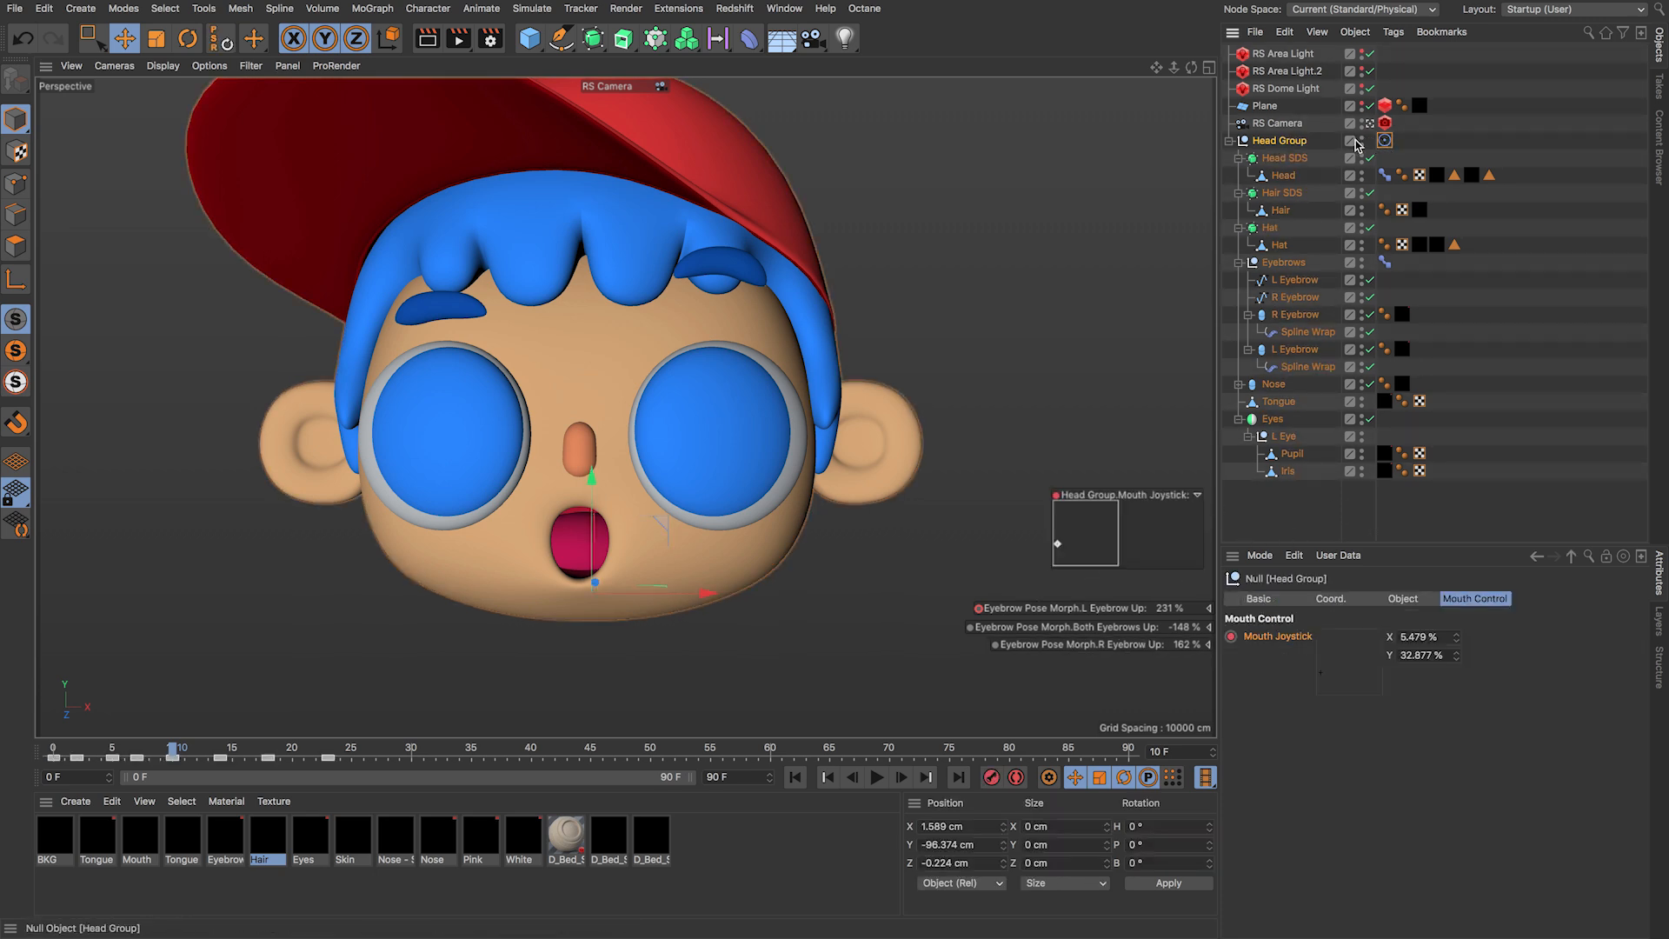
{"action": "right_click", "coordinate": [1144, 533]}
{"action": "mouse_move", "coordinate": [1146, 539]}
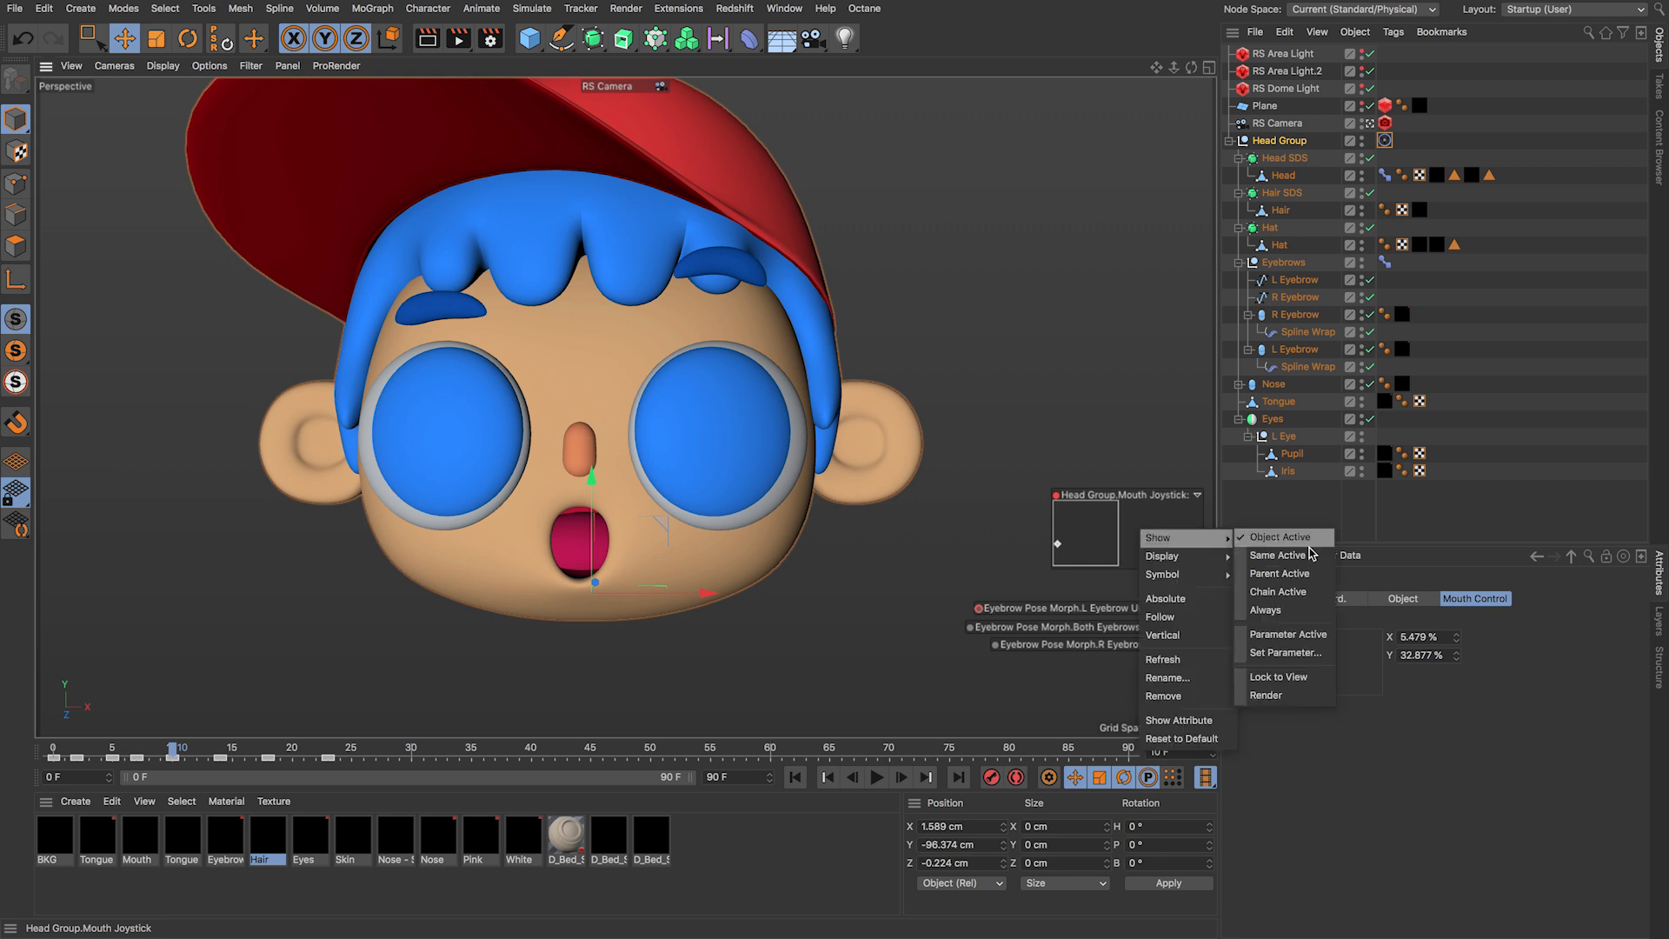
{"action": "left_click", "coordinate": [1266, 609]}
{"action": "left_click", "coordinate": [1121, 548]}
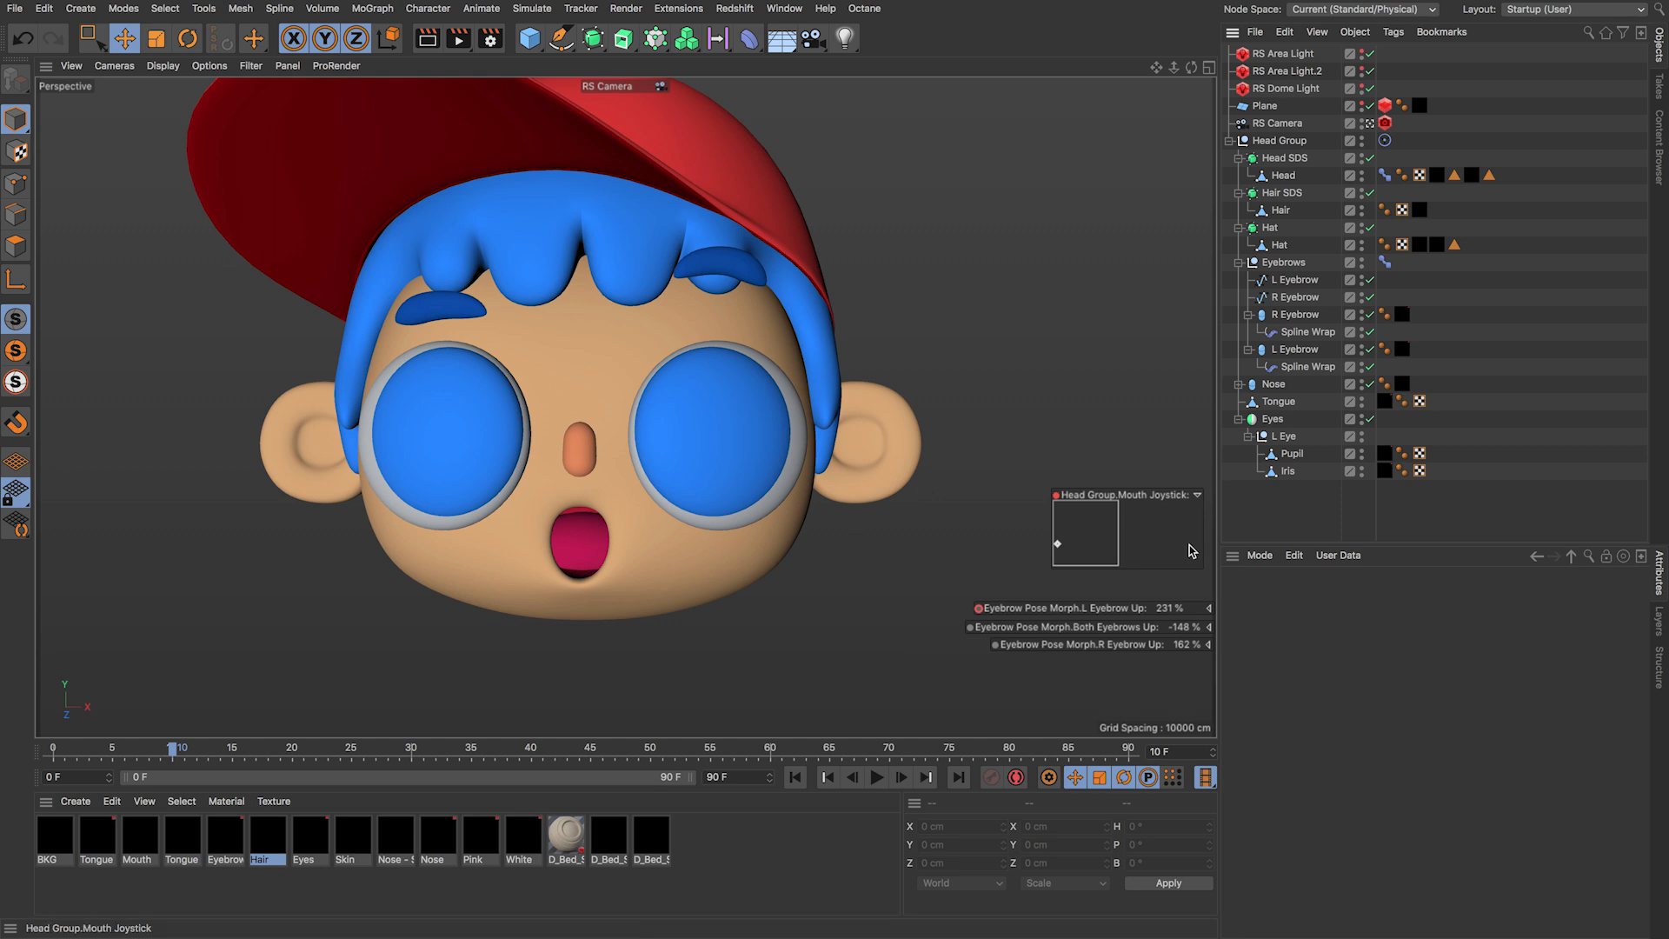
{"action": "left_click_drag", "start_coordinate": [1057, 543], "coordinate": [1108, 538]}
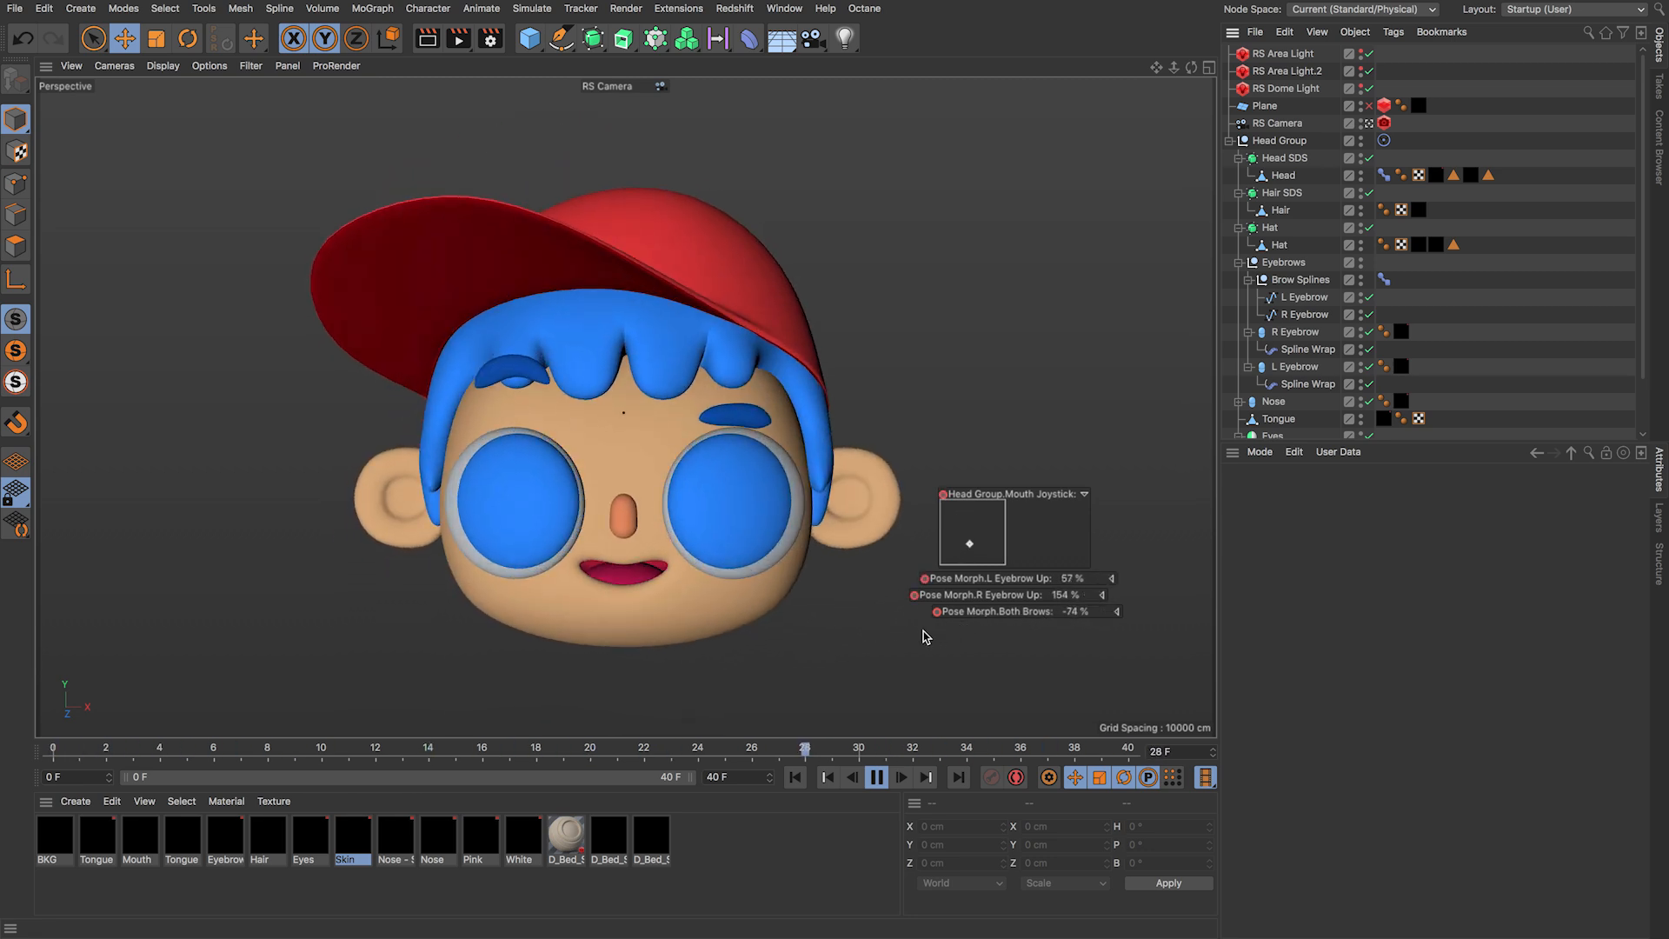
Step: Stop the playback of the combined eyebrow and mouth animation and scrub back to frame 14 to examine the pose
{"action": "key", "text": "F8"}
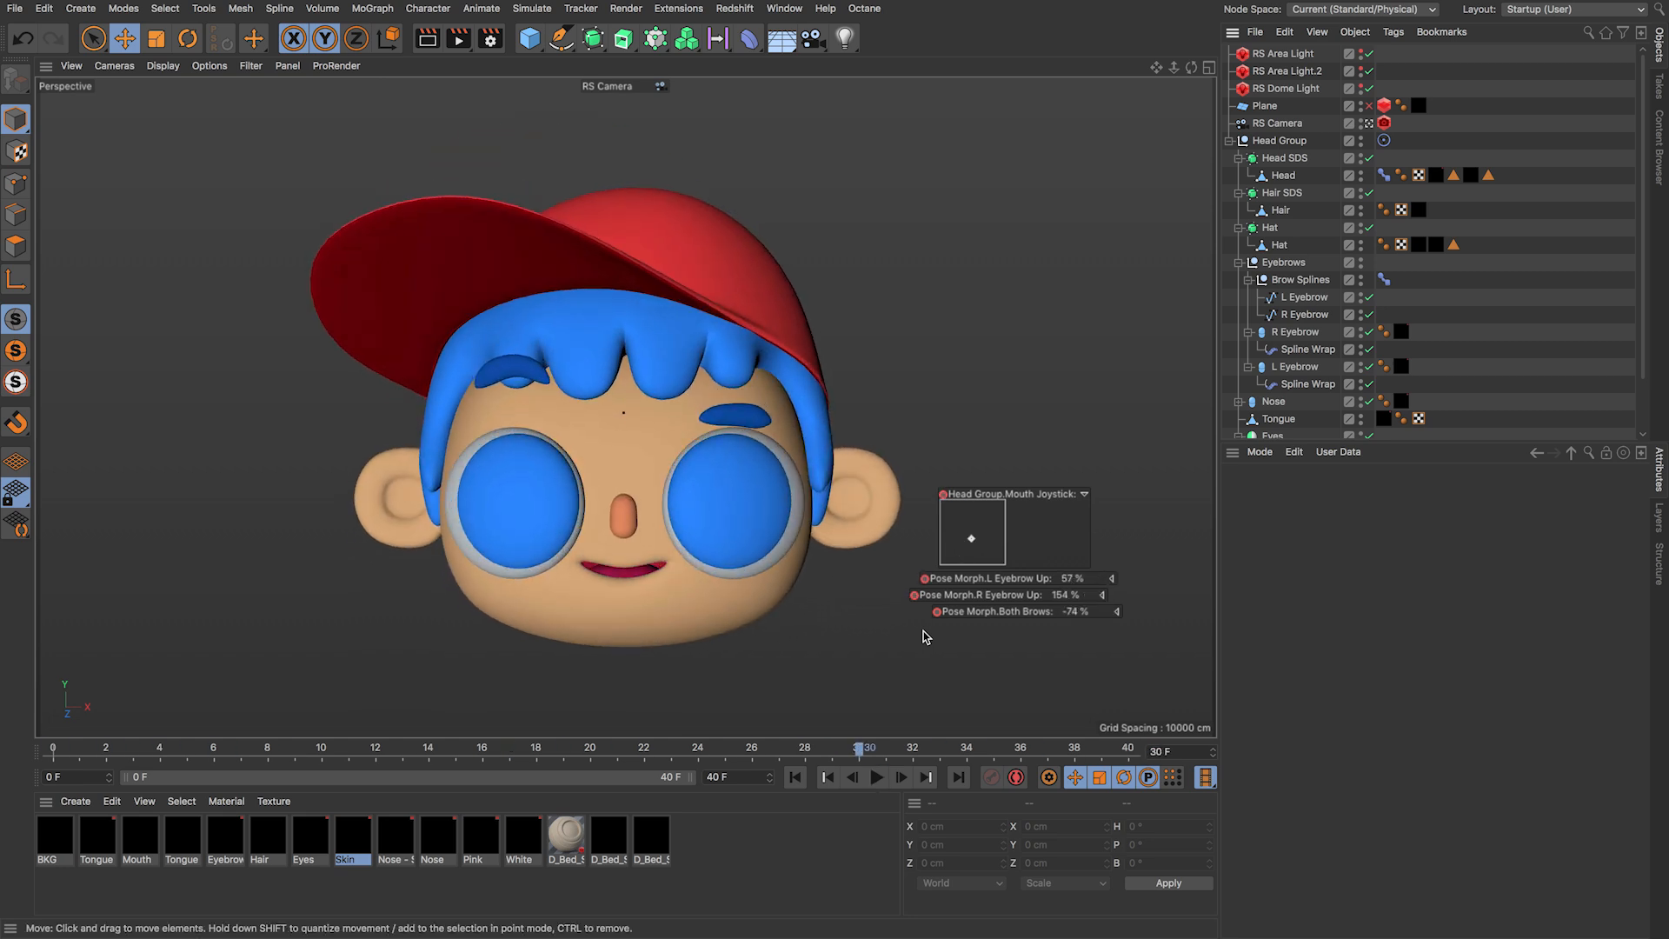
{"action": "mouse_move", "coordinate": [462, 749]}
{"action": "left_mouse_down"}
{"action": "mouse_move", "coordinate": [591, 751]}
{"action": "mouse_move", "coordinate": [435, 765]}
{"action": "left_mouse_up"}
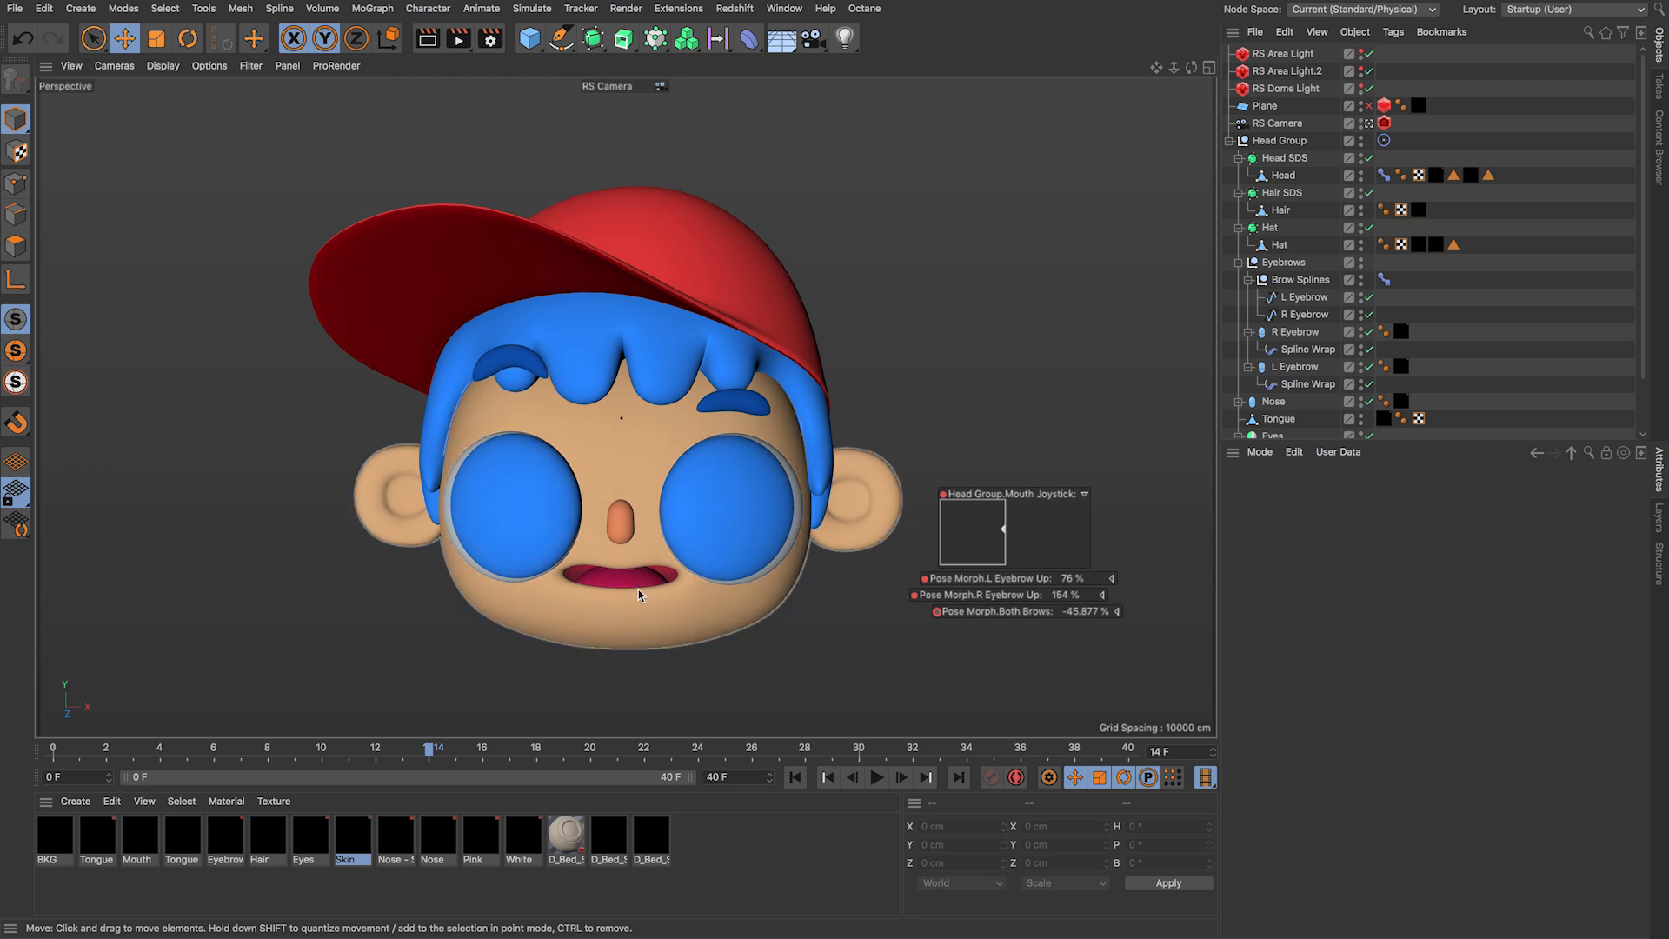
Step: Put the Head's Pose Morph tag into Edit mode with Thin Smile active and show the Head's points for editing
{"action": "left_click", "coordinate": [1385, 174]}
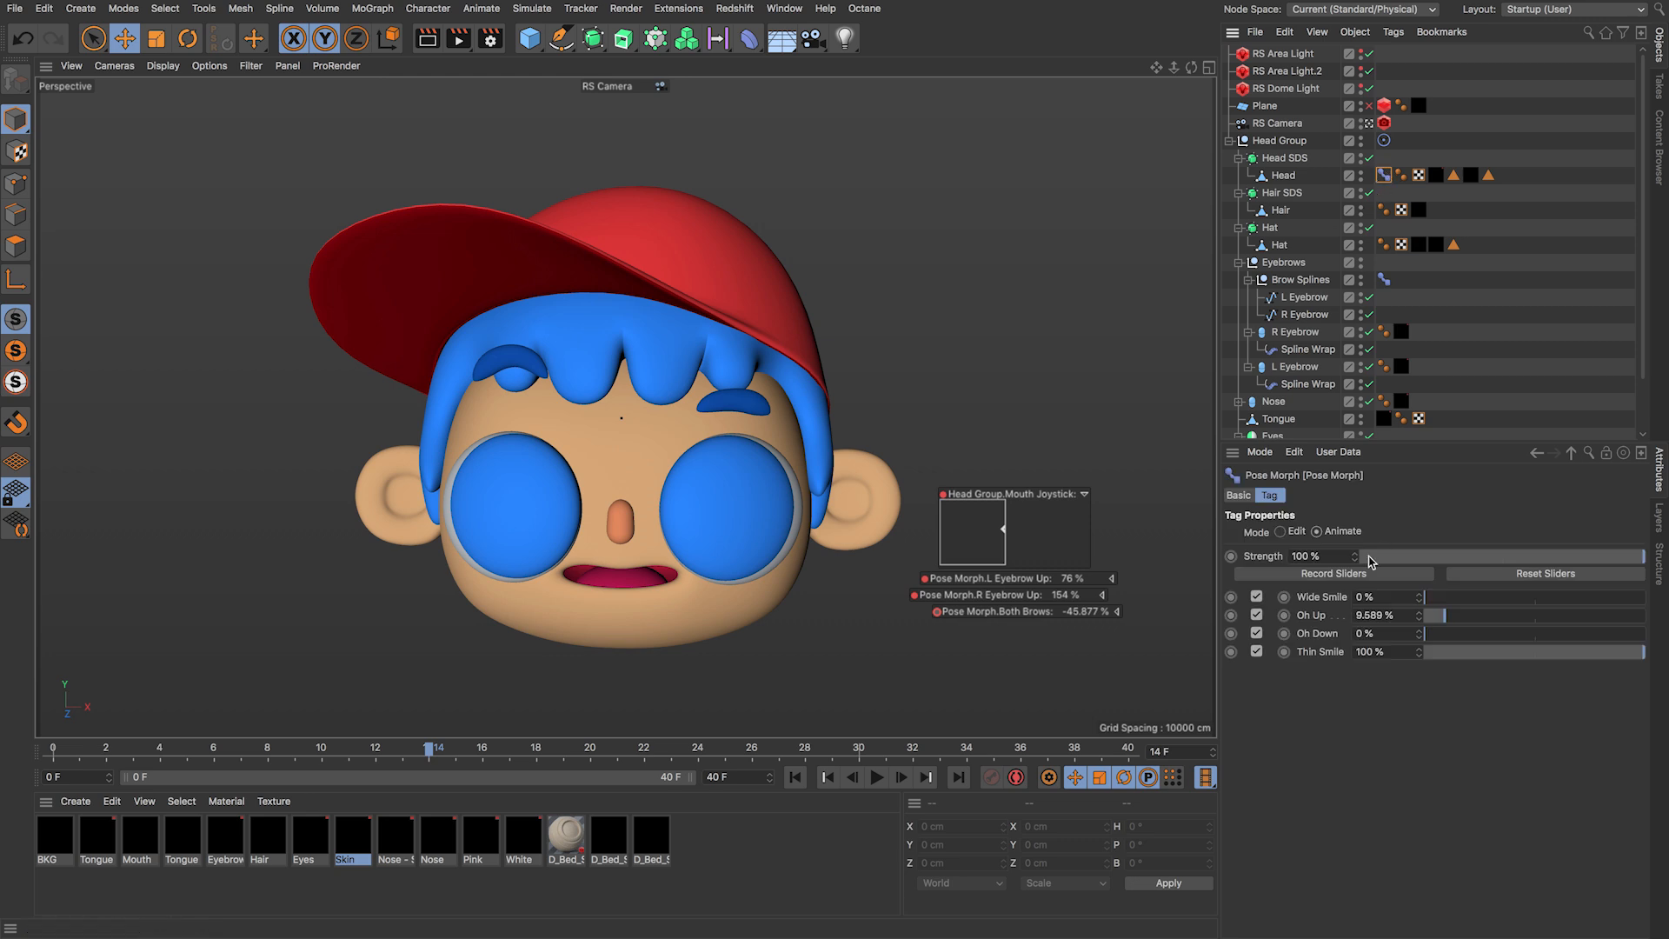
{"action": "left_click", "coordinate": [1296, 532]}
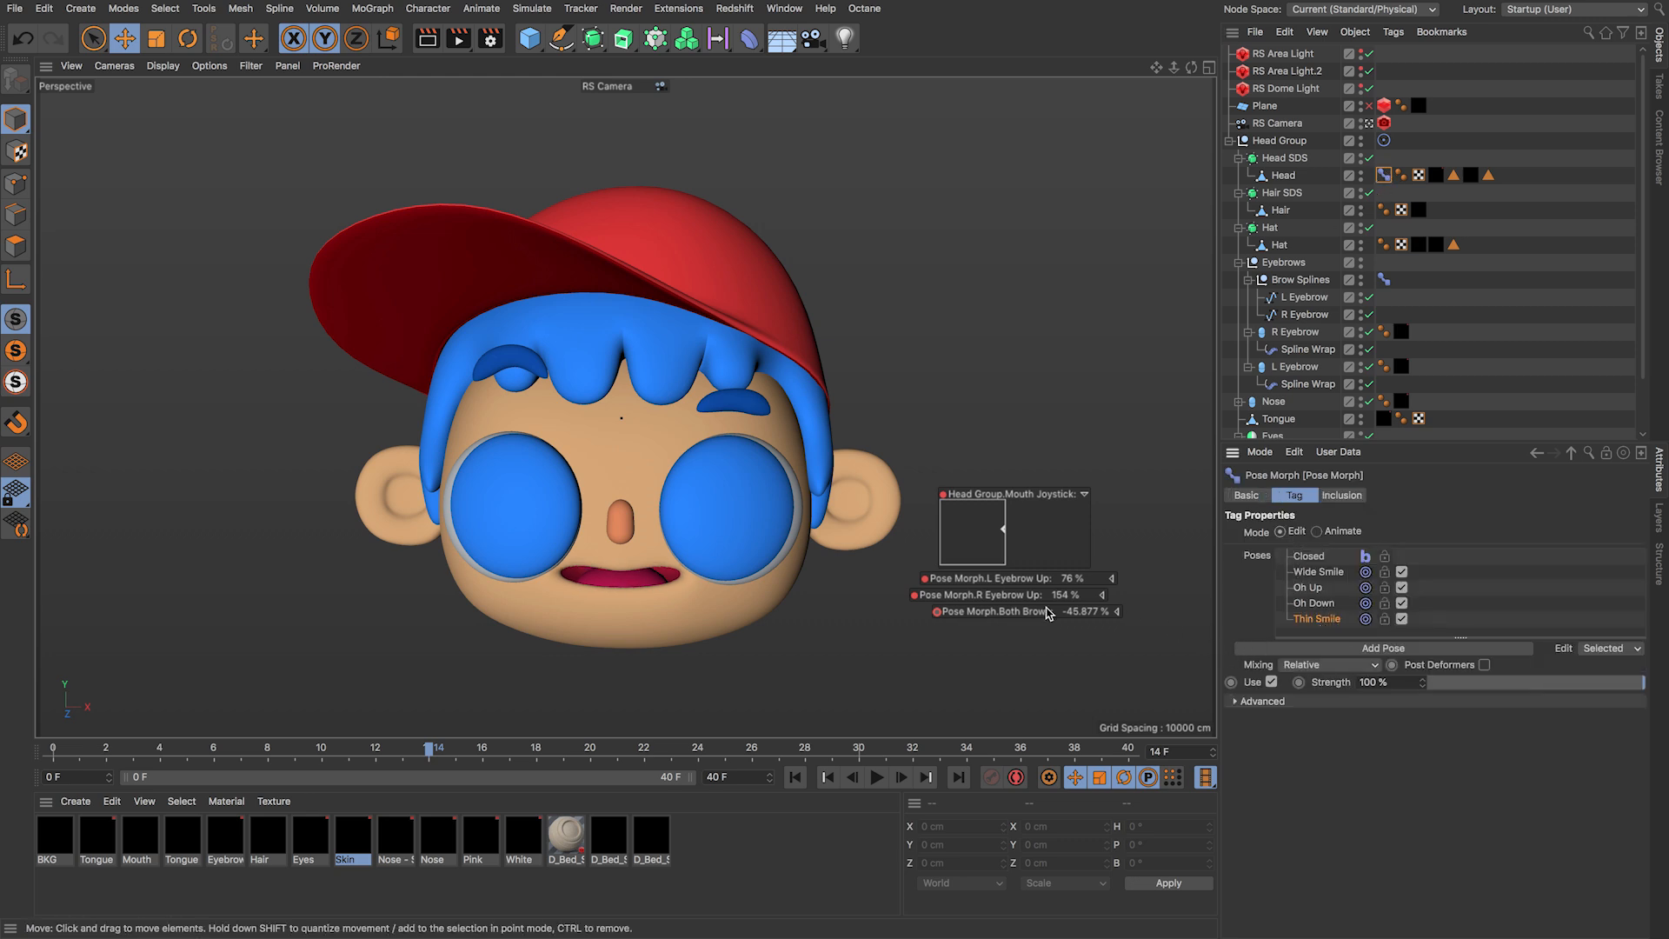
{"action": "left_click", "coordinate": [16, 184]}
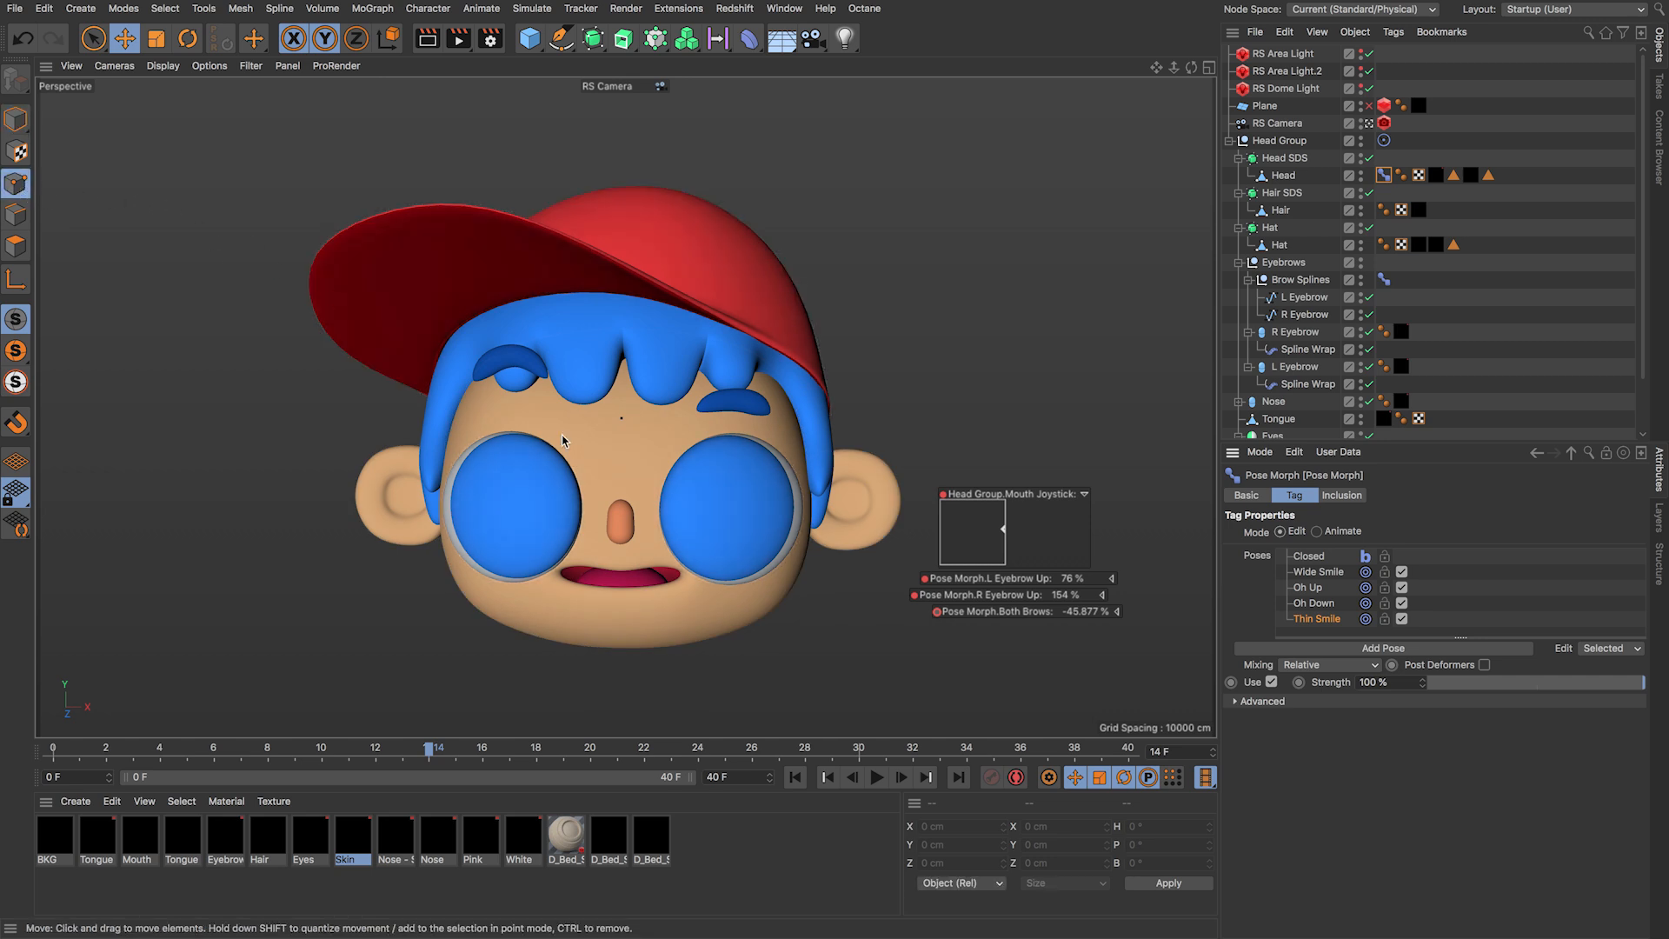
{"action": "left_click", "coordinate": [1285, 175]}
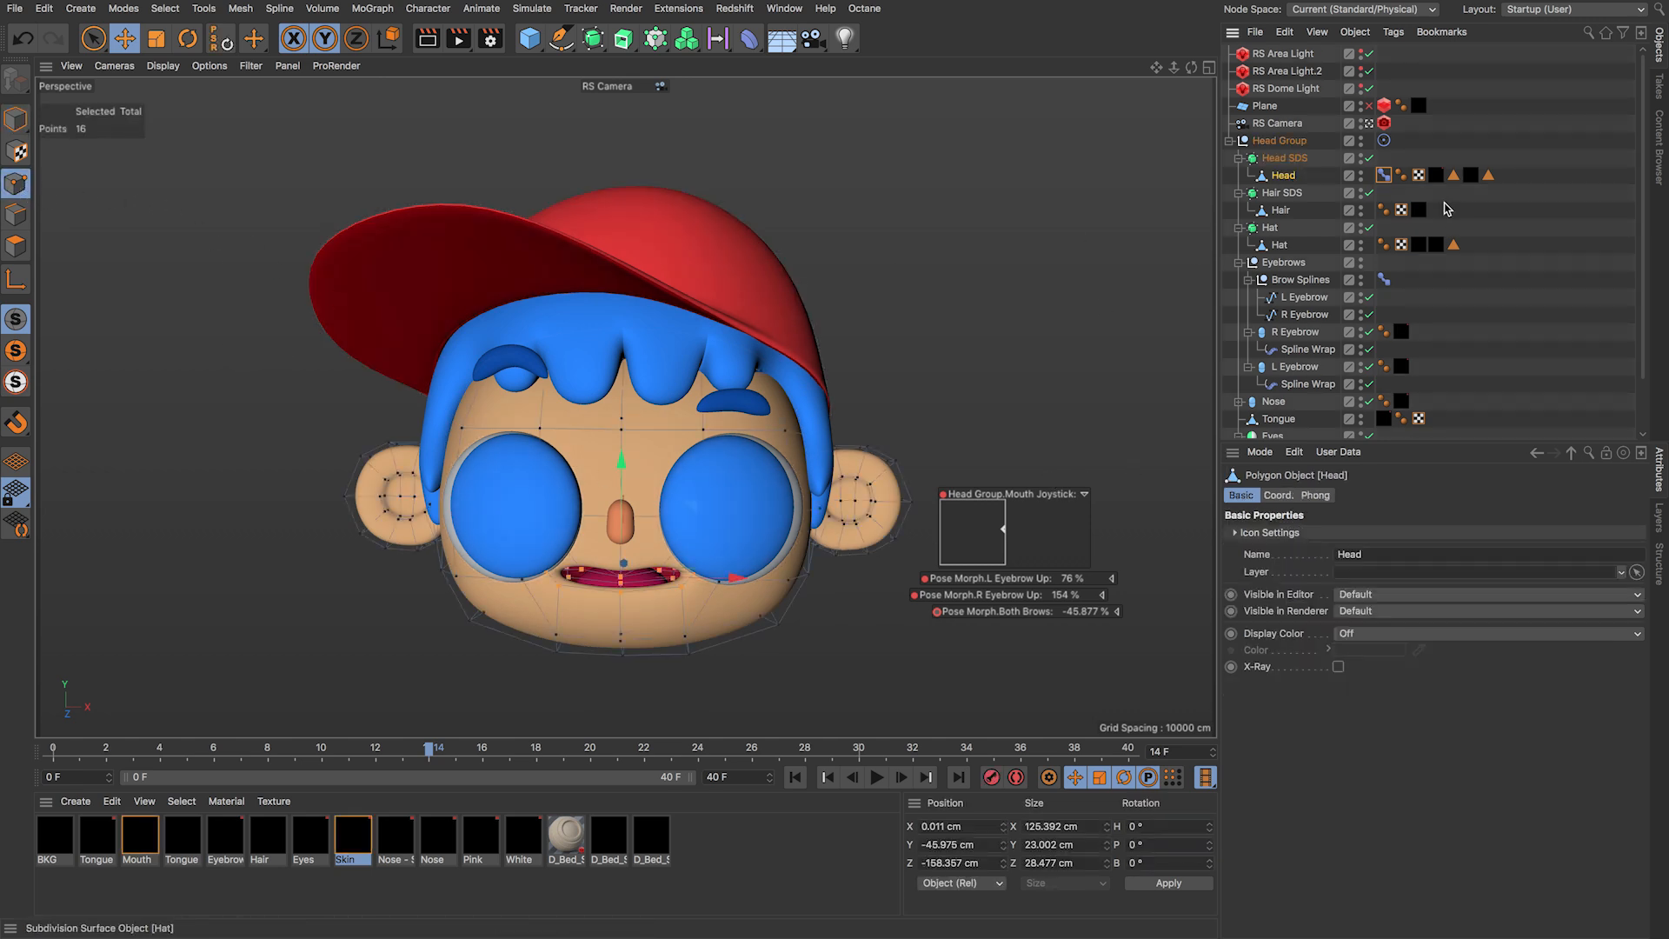
Step: Disable the Driver tag on Head Group and return to the pose list of the Head's Pose Morph tag
{"action": "left_click", "coordinate": [1384, 140]}
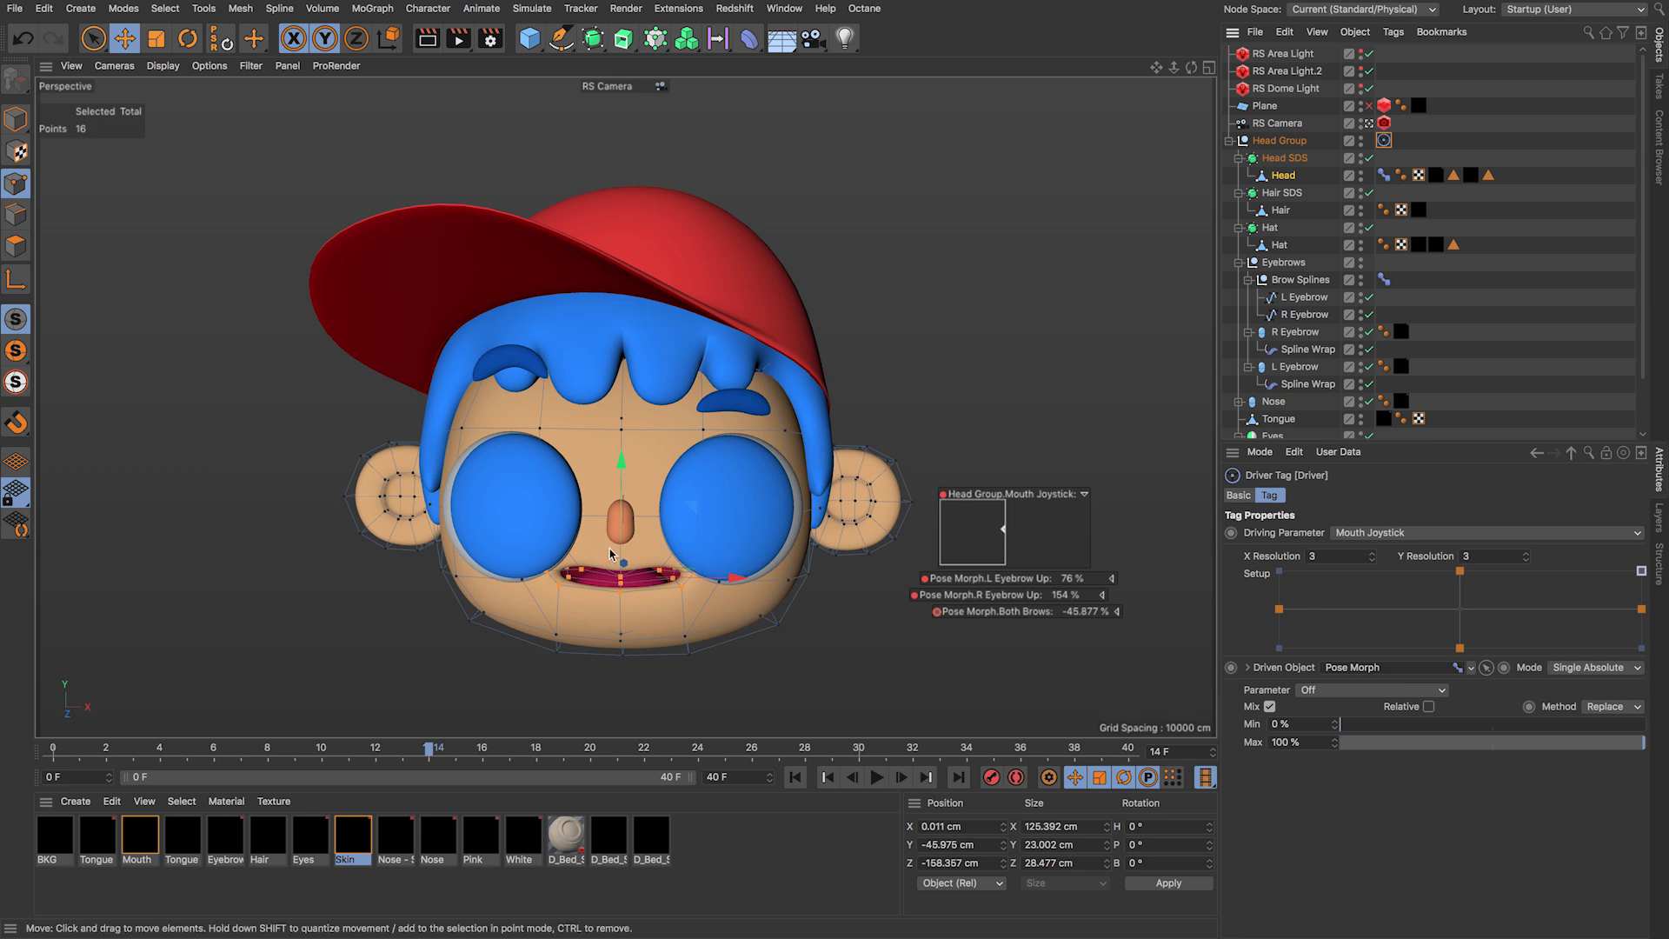
{"action": "left_click", "coordinate": [1240, 497]}
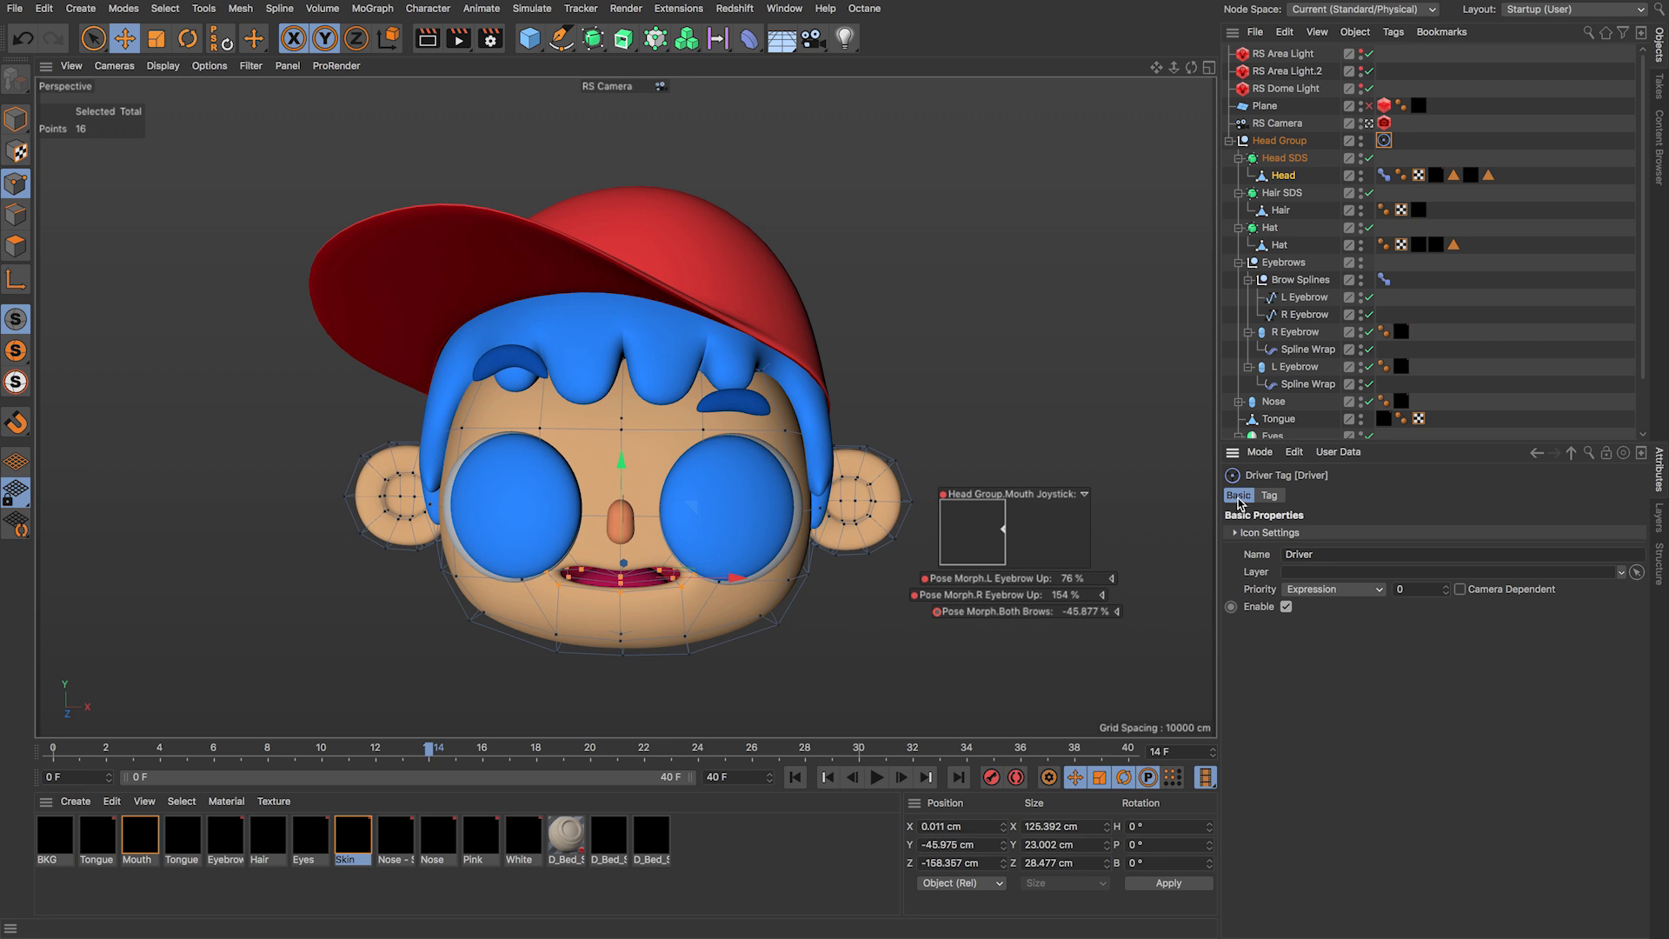
{"action": "left_click", "coordinate": [1288, 607]}
{"action": "left_click", "coordinate": [1383, 175]}
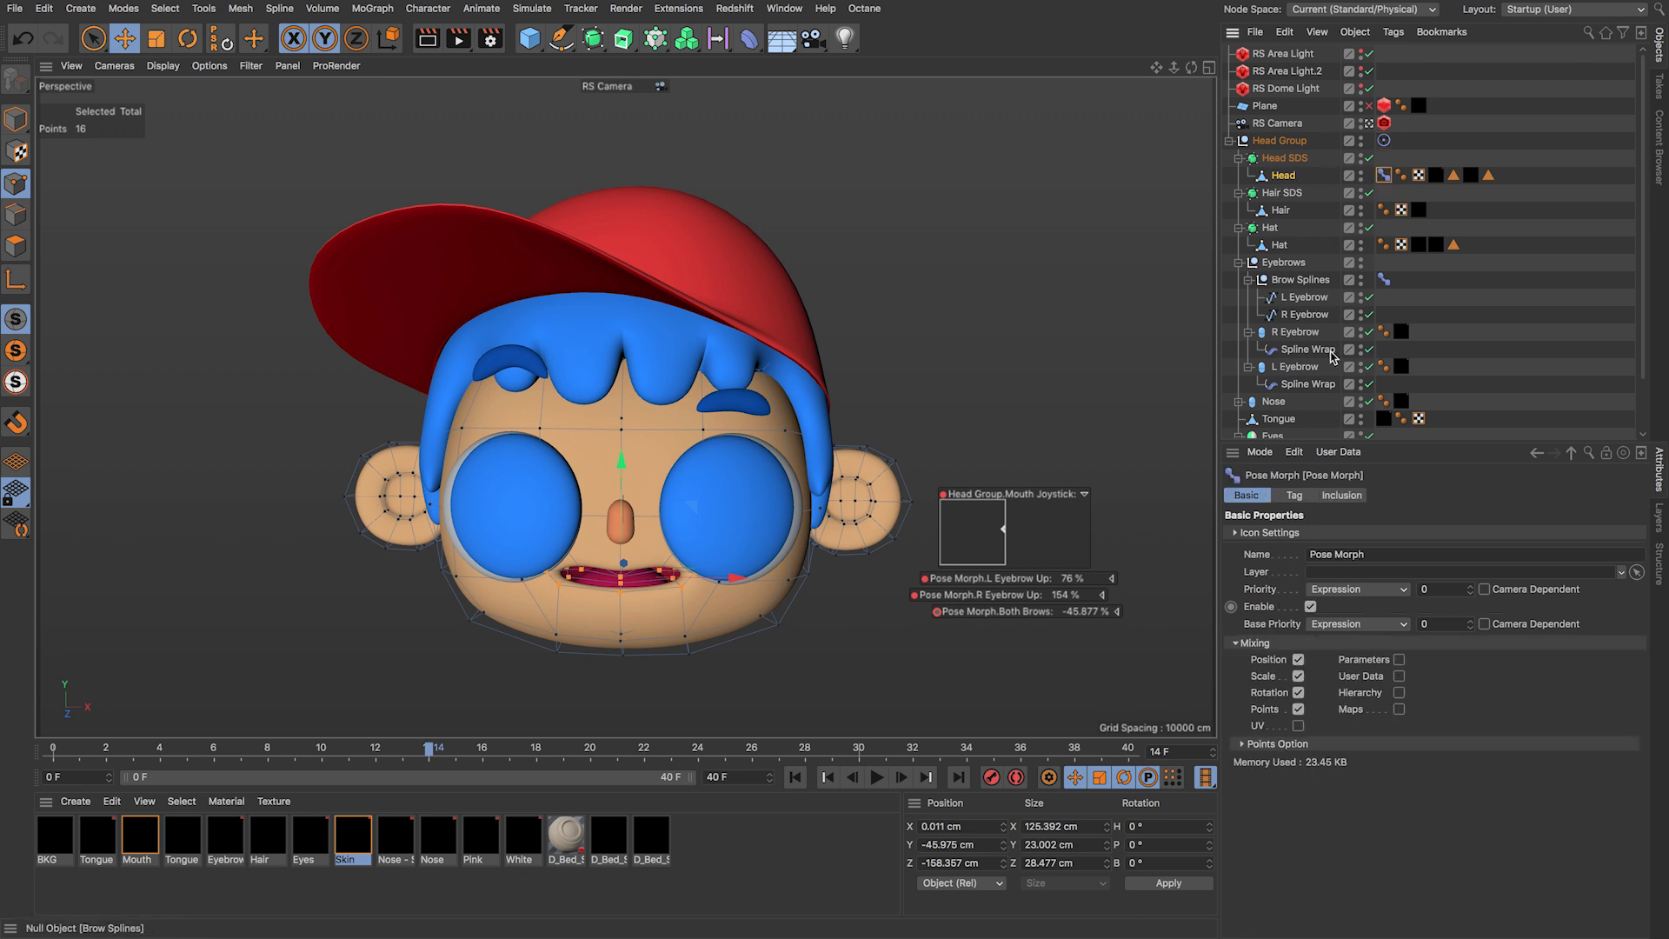
{"action": "left_click", "coordinate": [1294, 494]}
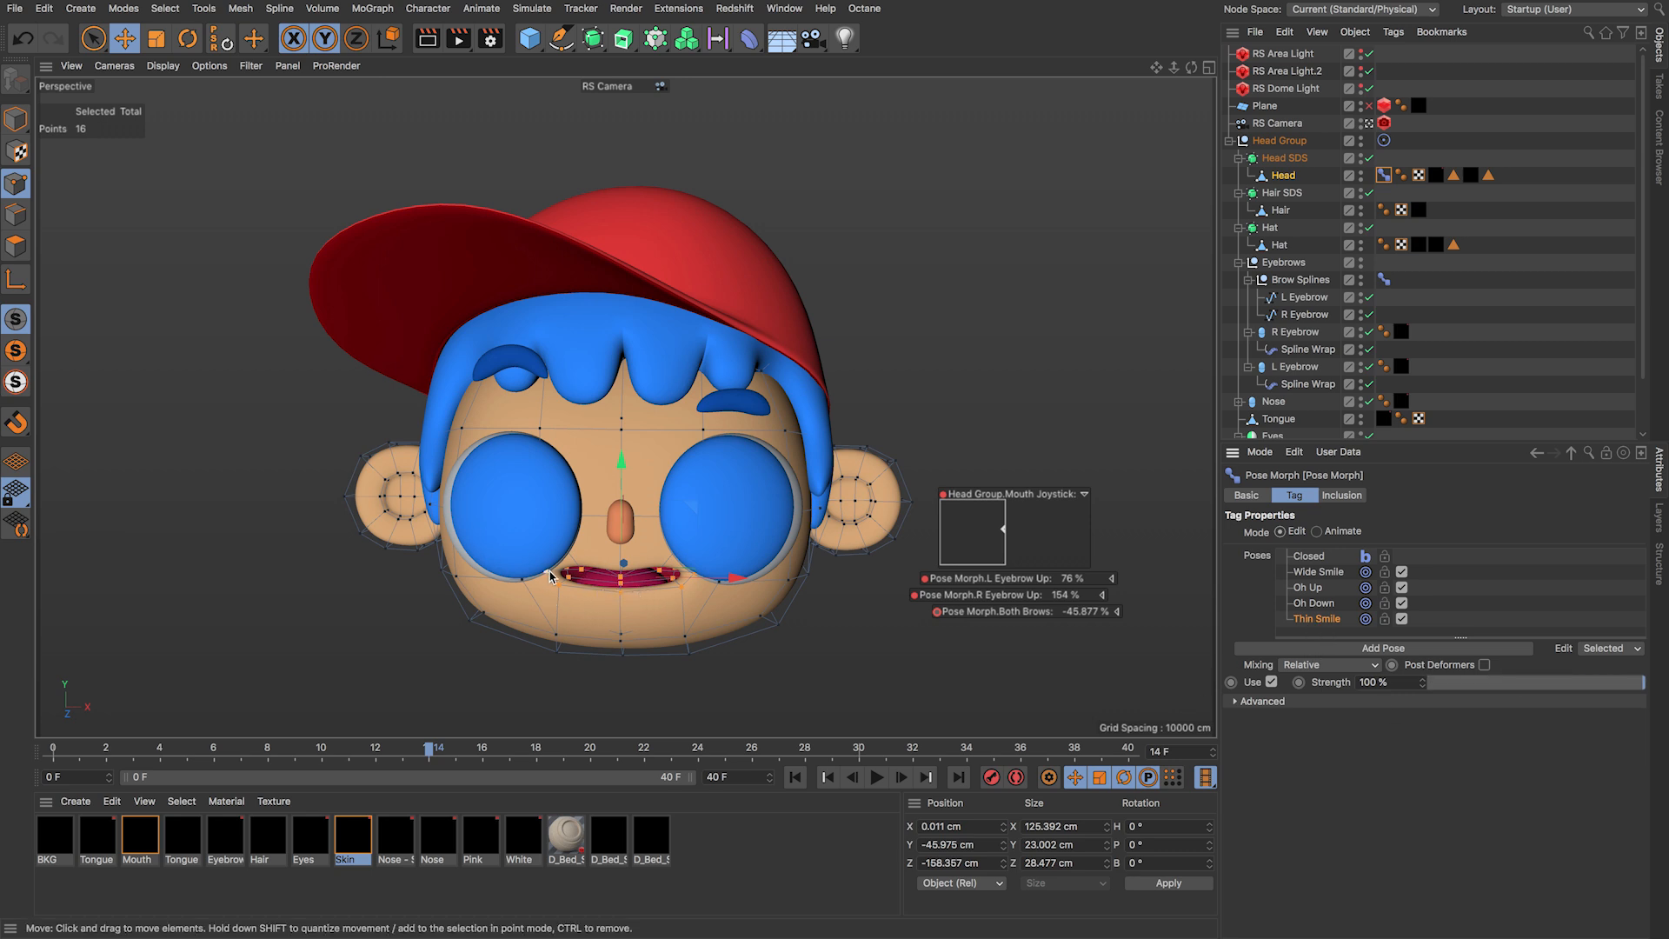
Step: Set up the Grab brush for the Head's mouth points with local symmetry across X (YZ)
{"action": "scroll", "coordinate": [622, 591], "scroll_direction": "up", "scroll_amount": 10}
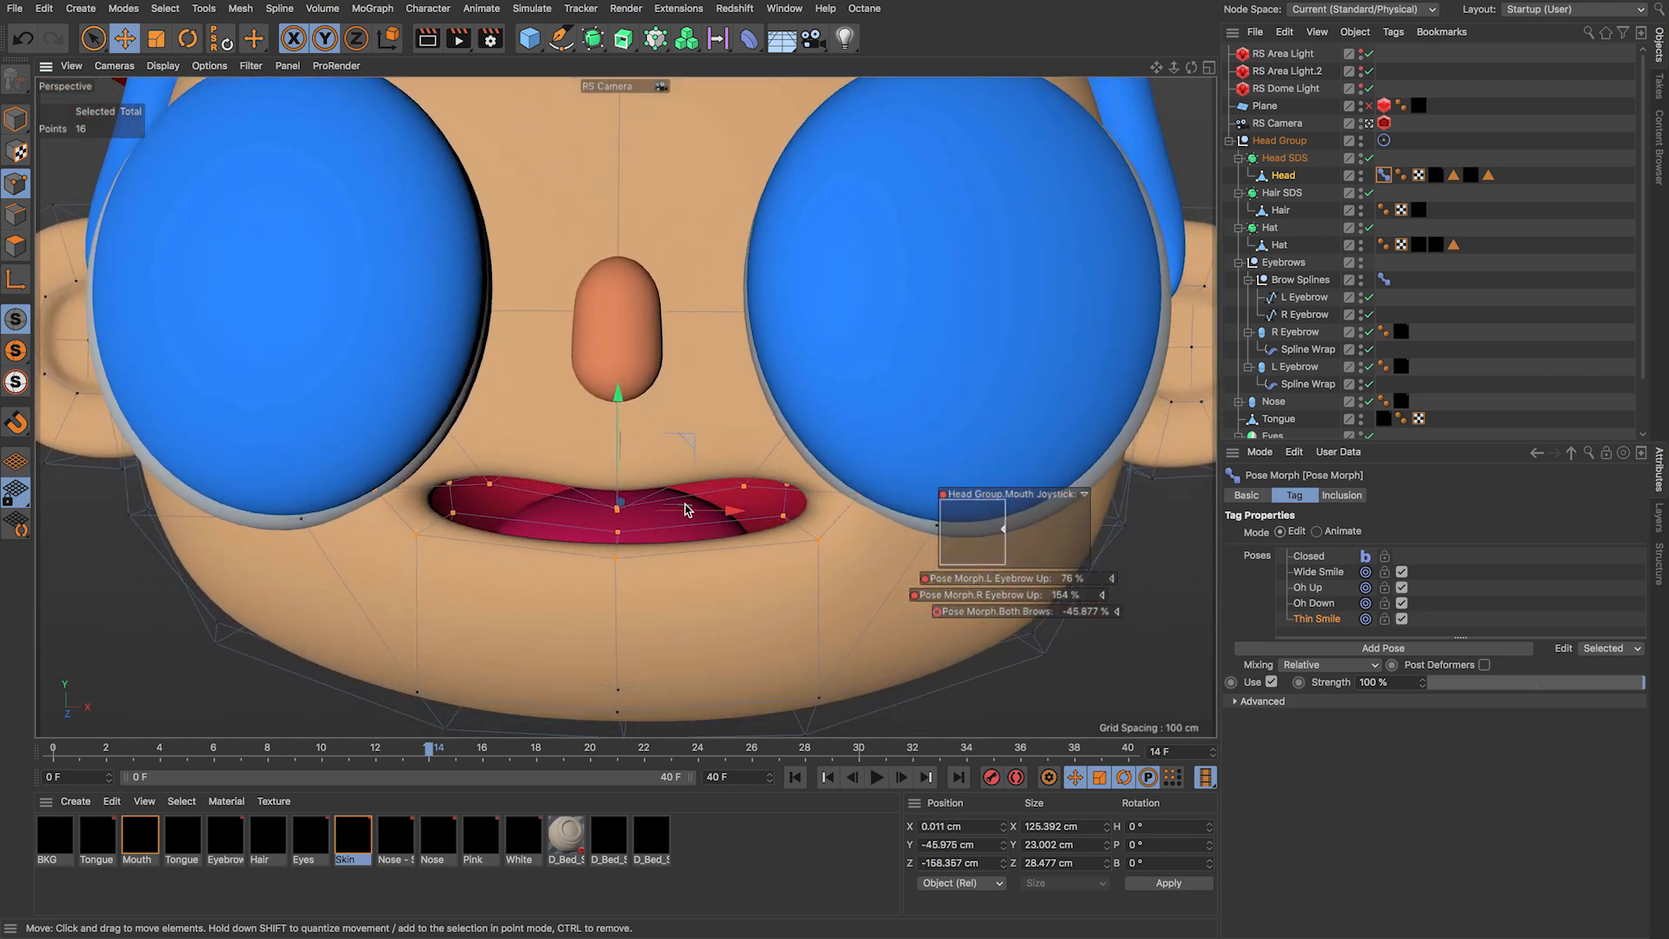
{"action": "scroll", "coordinate": [696, 500], "scroll_direction": "up", "scroll_amount": 2}
{"action": "key", "text": "t"}
{"action": "left_click_drag", "start_coordinate": [725, 513], "coordinate": [734, 519]}
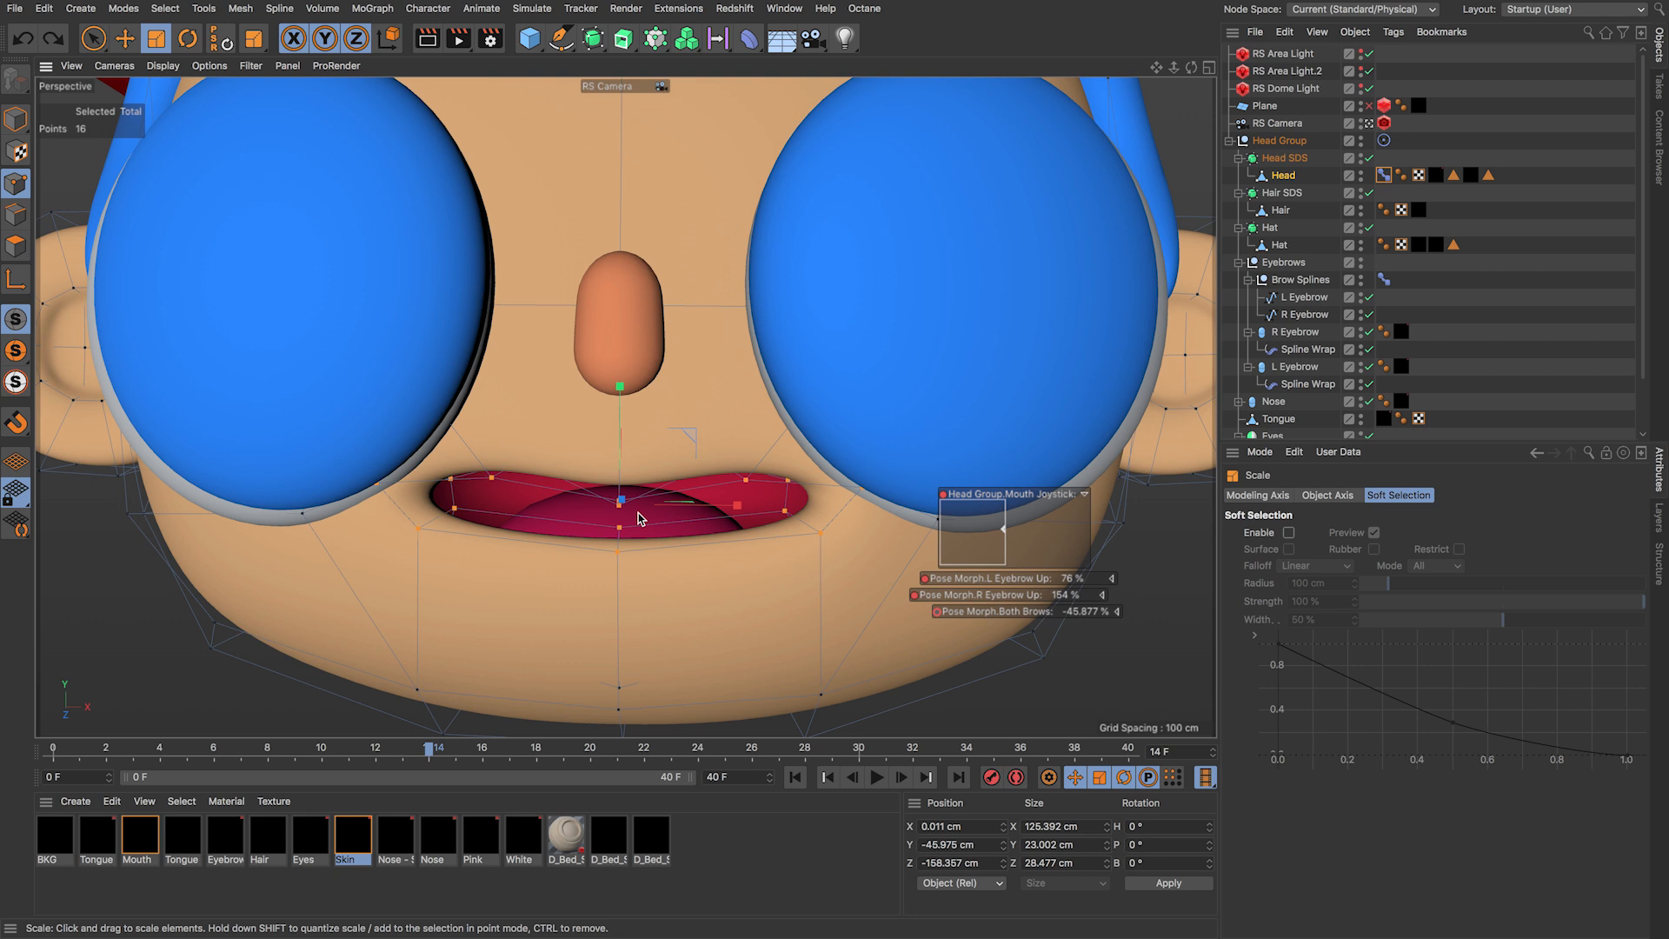
{"action": "key", "text": "e"}
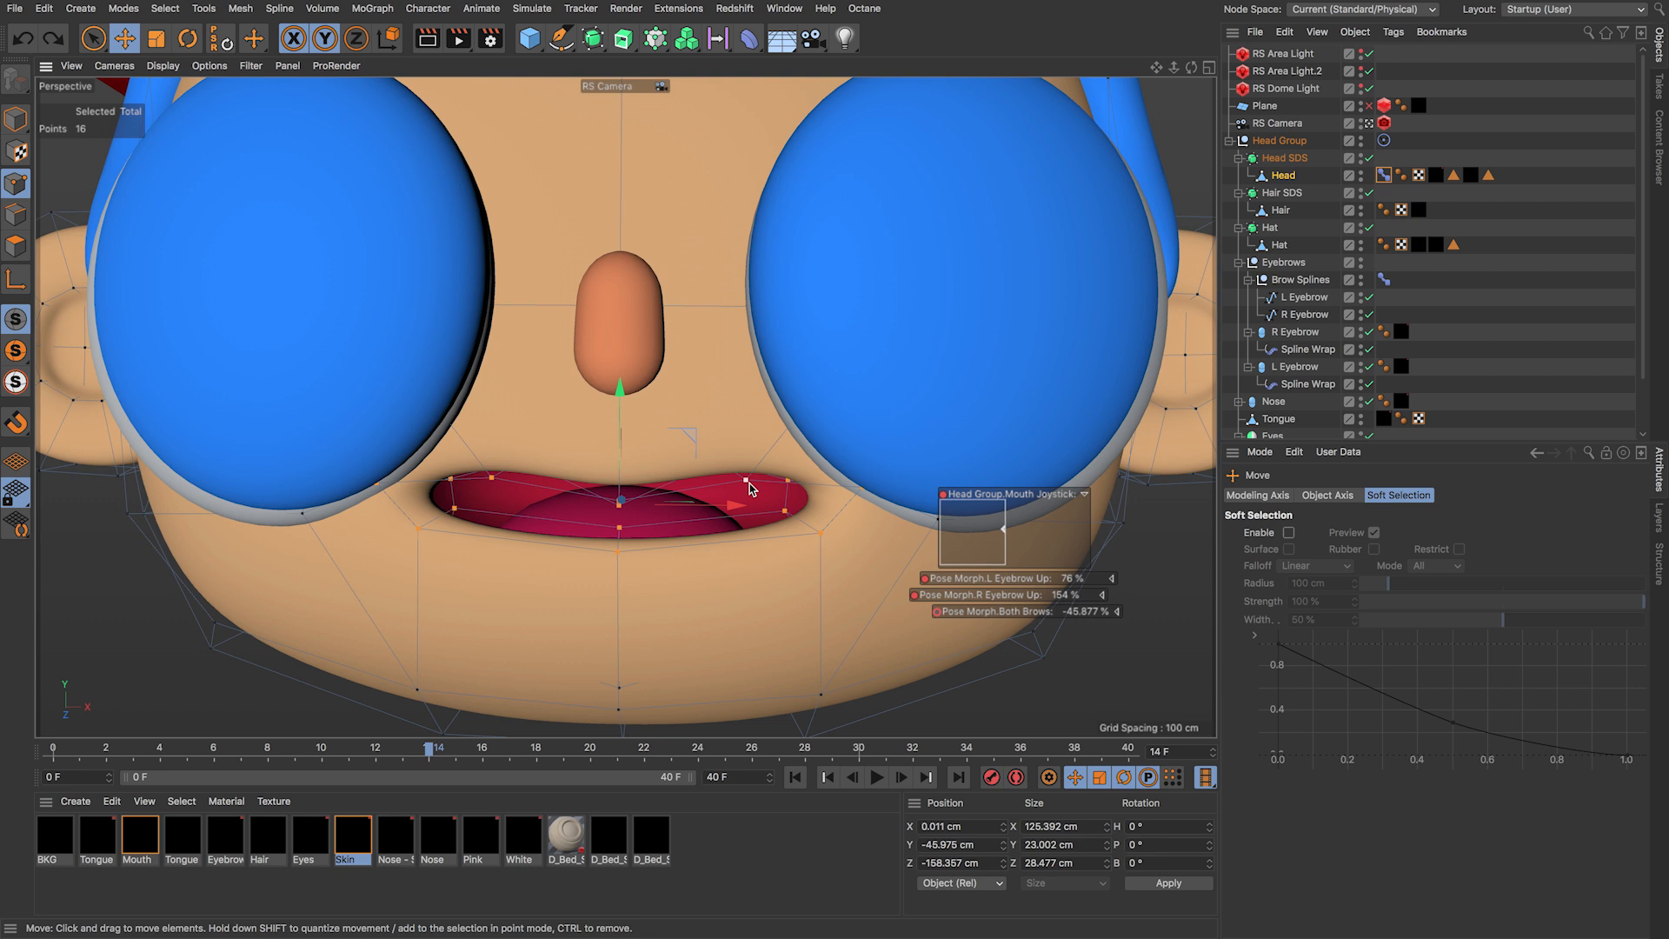
{"action": "left_click", "coordinate": [240, 9]}
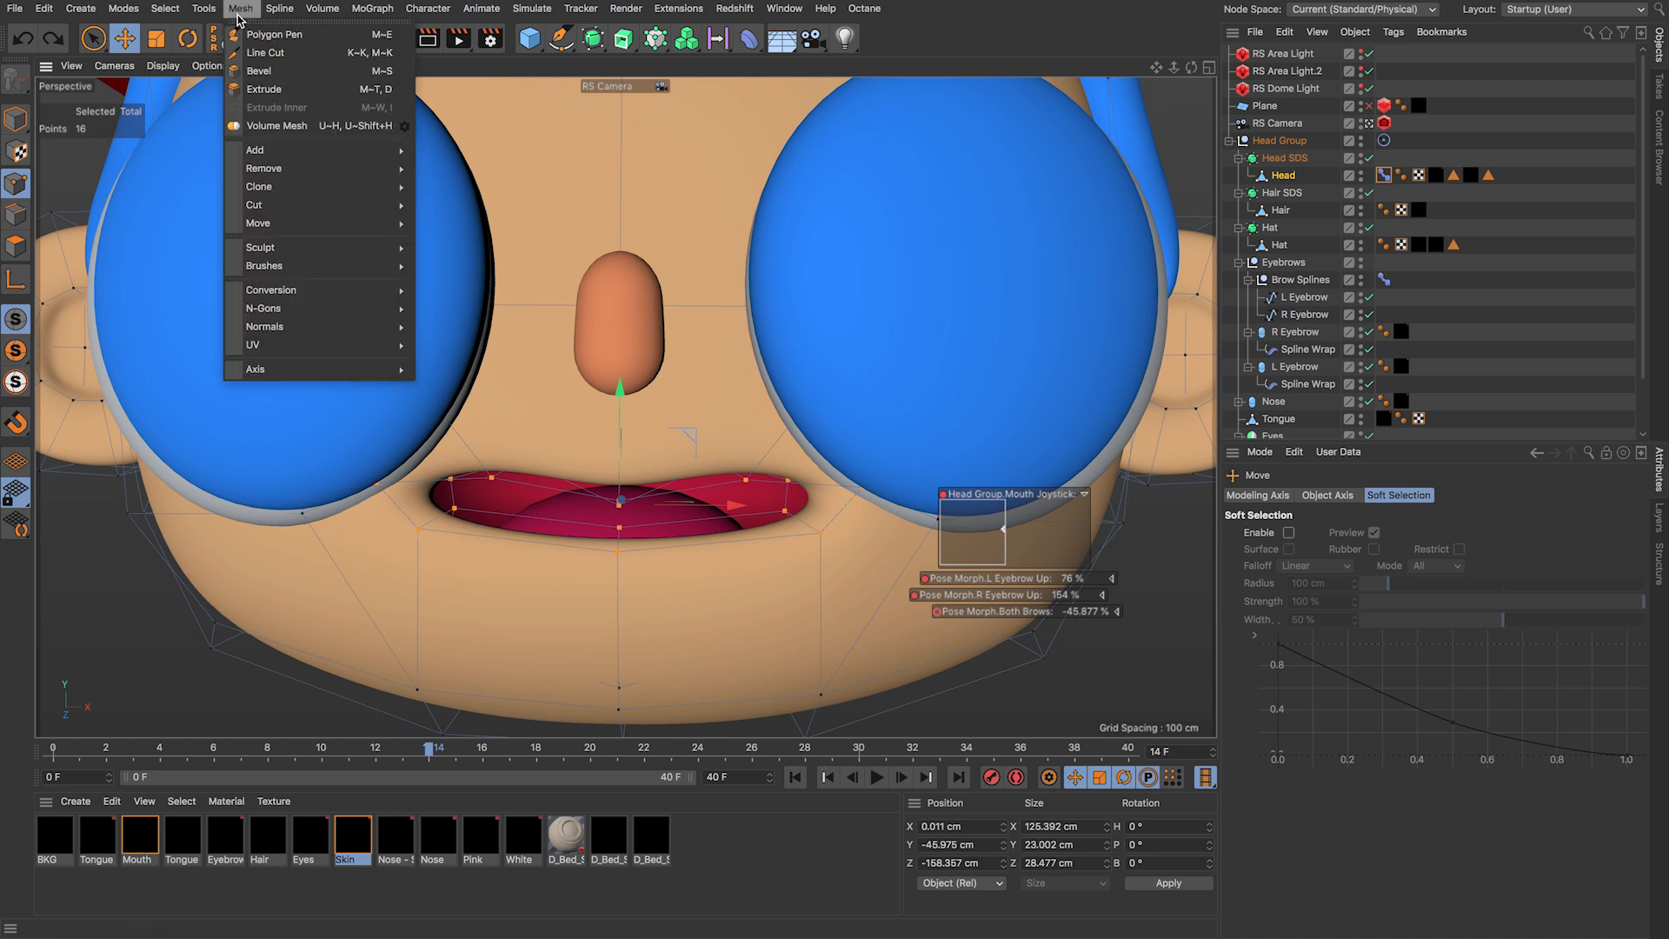
{"action": "mouse_move", "coordinate": [287, 266]}
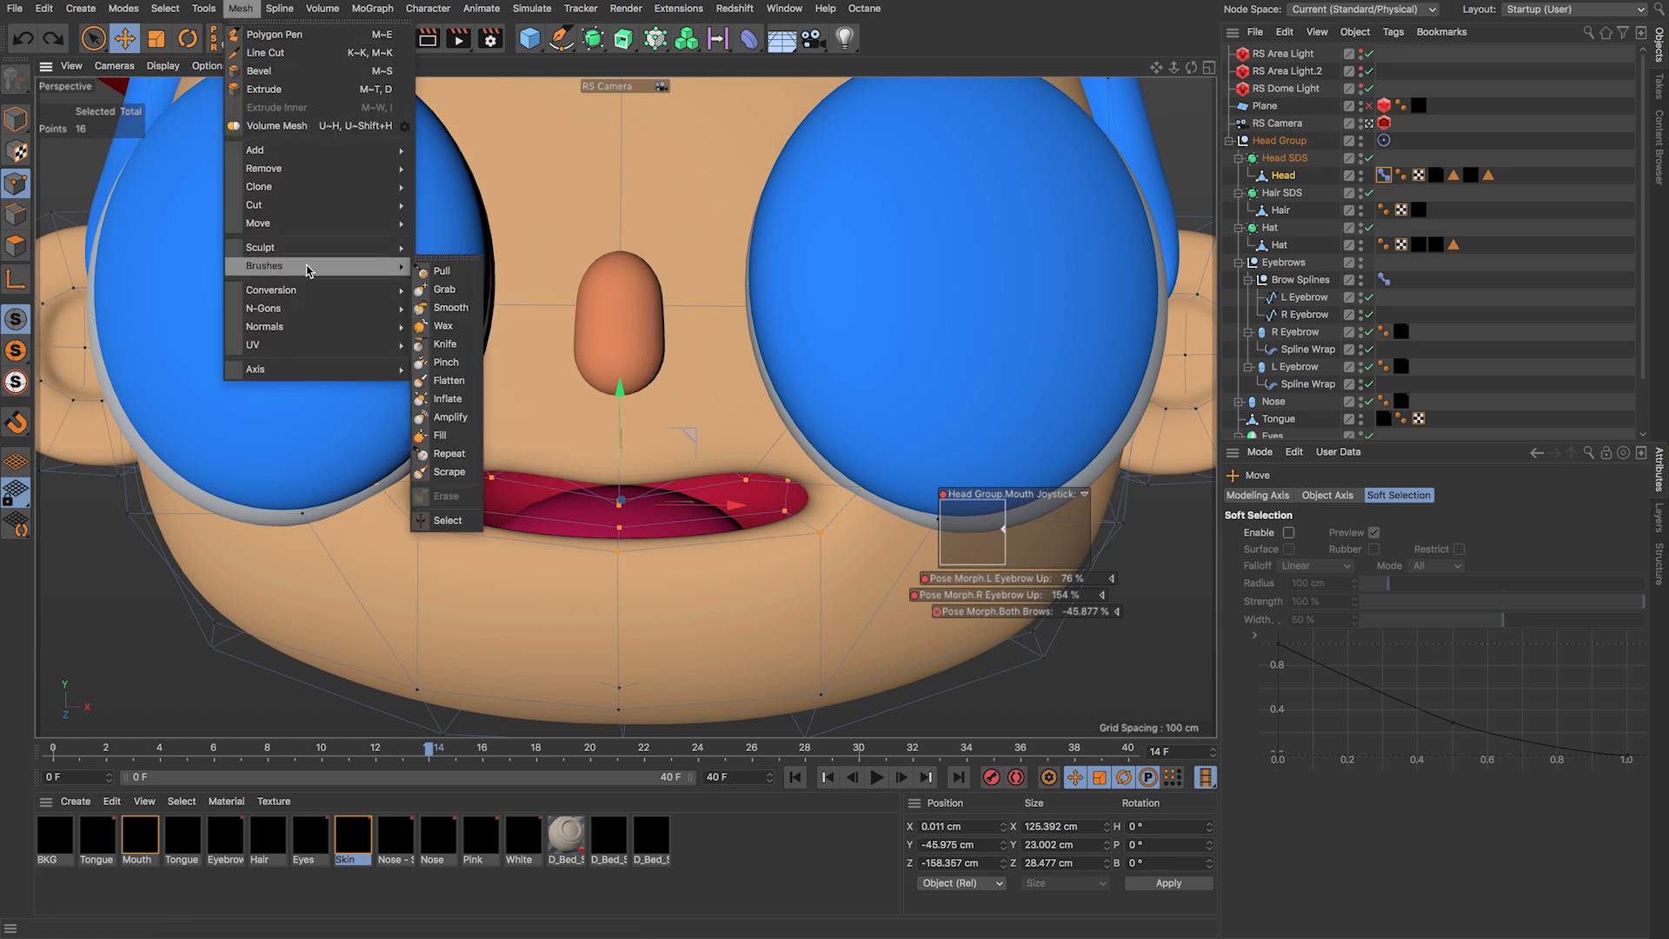
{"action": "left_click", "coordinate": [462, 298]}
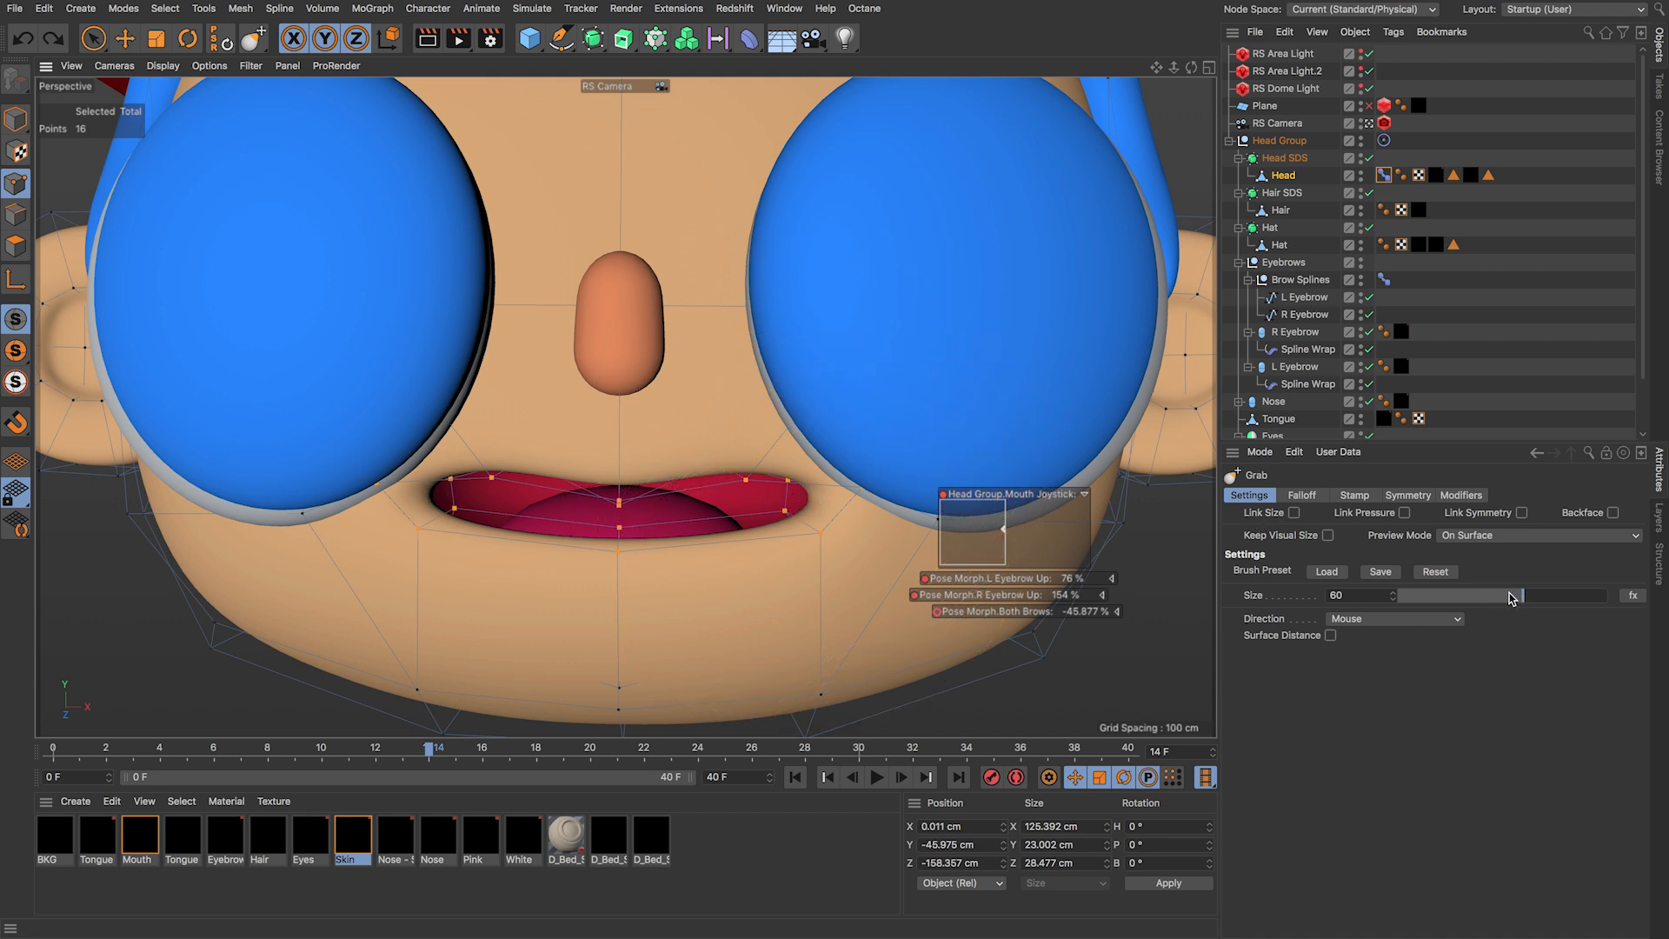
{"action": "left_click", "coordinate": [1408, 496]}
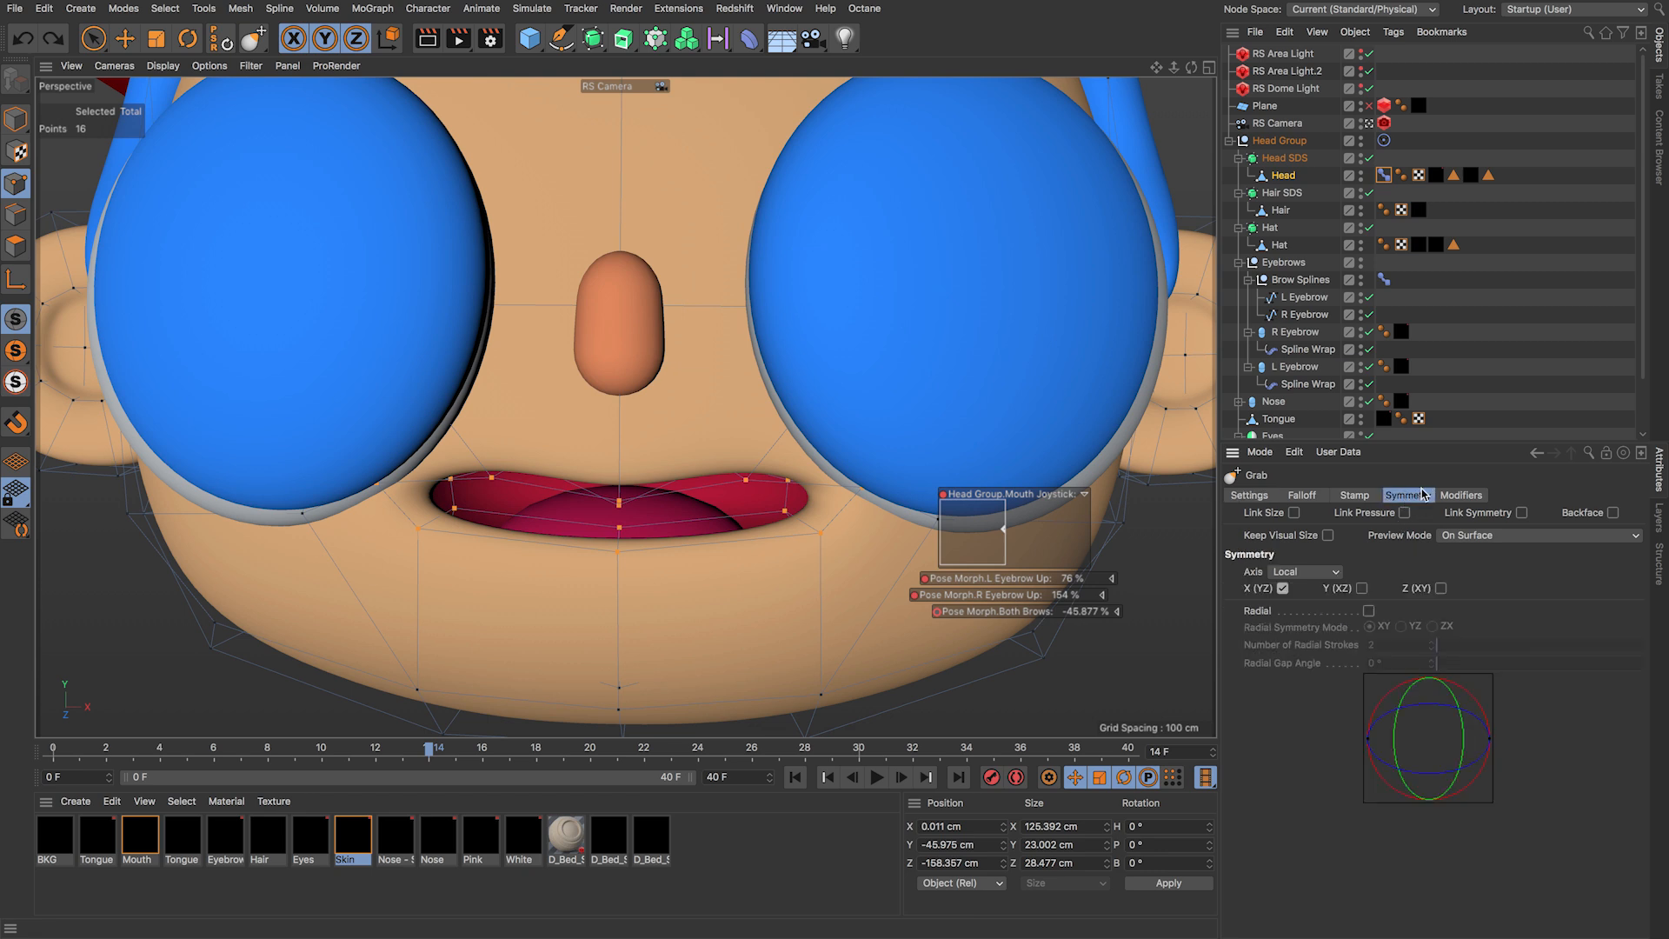
{"action": "left_click", "coordinate": [1283, 590]}
Step: Reshape the Thin Smile pose with the Grab brush, narrowing the mouth corners and adjusting the upper and lower lips
{"action": "mouse_move", "coordinate": [862, 486]}
{"action": "left_mouse_down"}
{"action": "mouse_move", "coordinate": [809, 486]}
{"action": "mouse_move", "coordinate": [781, 527]}
{"action": "left_mouse_up"}
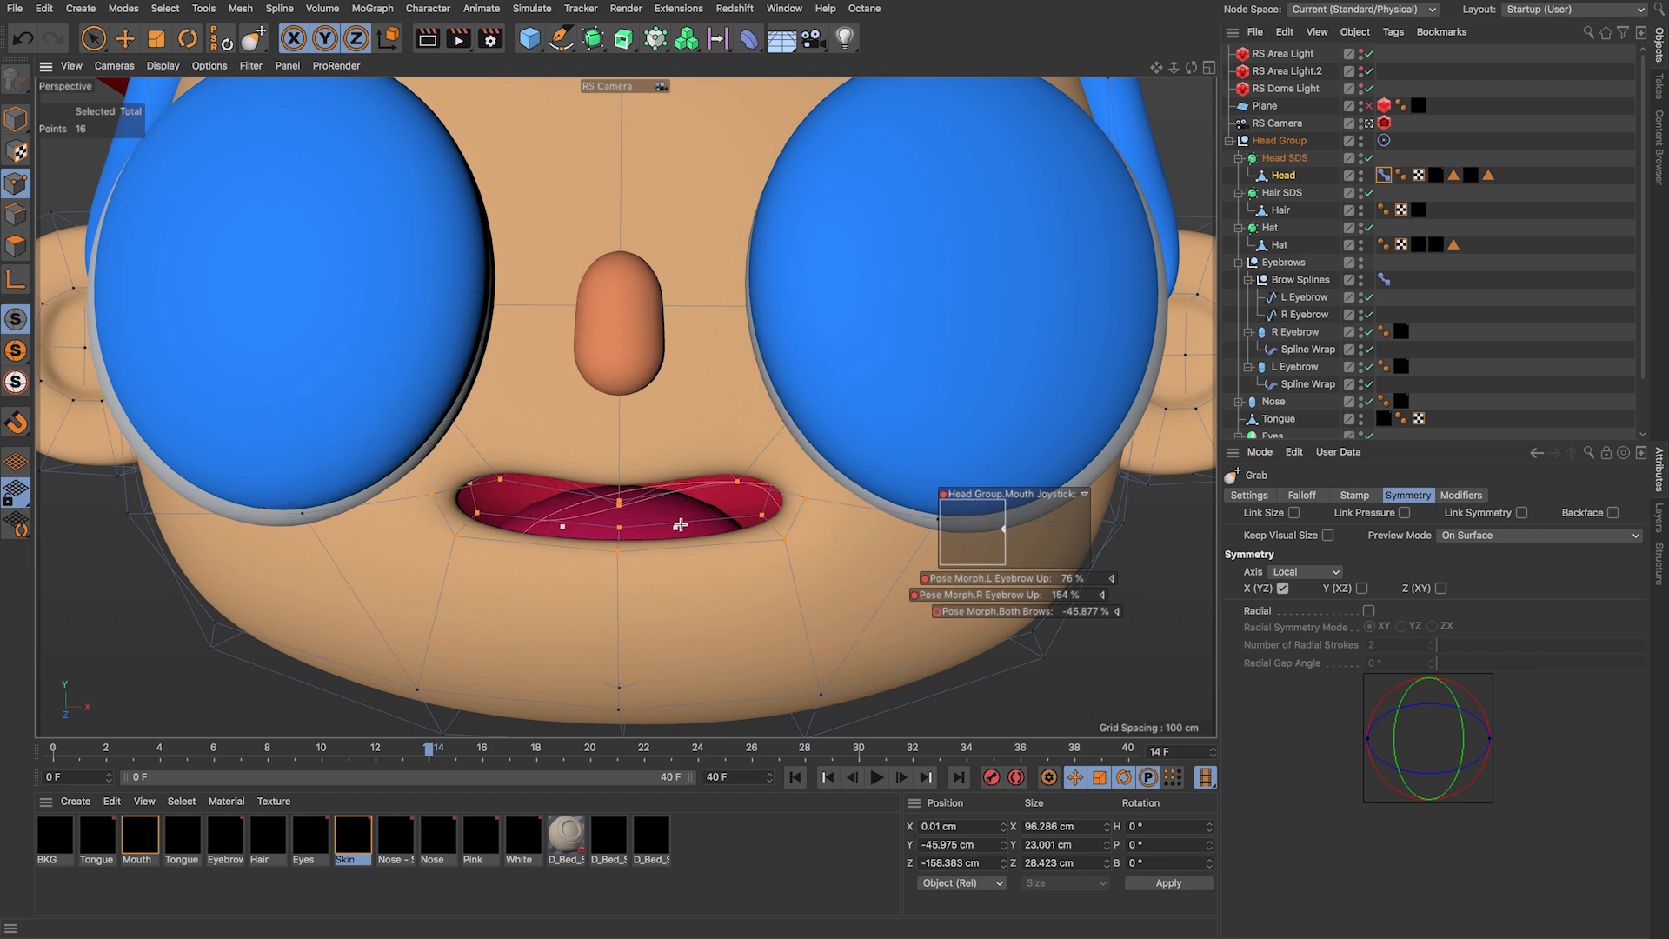
{"action": "left_click_drag", "start_coordinate": [810, 503], "coordinate": [810, 527]}
{"action": "mouse_move", "coordinate": [617, 499]}
{"action": "left_mouse_down"}
{"action": "mouse_move", "coordinate": [609, 478]}
{"action": "mouse_move", "coordinate": [609, 492]}
{"action": "left_mouse_up"}
{"action": "left_click_drag", "start_coordinate": [615, 551], "coordinate": [616, 539]}
{"action": "left_click_drag", "start_coordinate": [777, 513], "coordinate": [761, 478]}
{"action": "left_click_drag", "start_coordinate": [1173, 73], "coordinate": [1111, 166]}
{"action": "mouse_move", "coordinate": [676, 540]}
{"action": "left_mouse_down"}
{"action": "mouse_move", "coordinate": [691, 539]}
{"action": "mouse_move", "coordinate": [629, 537]}
{"action": "mouse_move", "coordinate": [672, 546]}
{"action": "mouse_move", "coordinate": [671, 525]}
{"action": "left_mouse_up"}
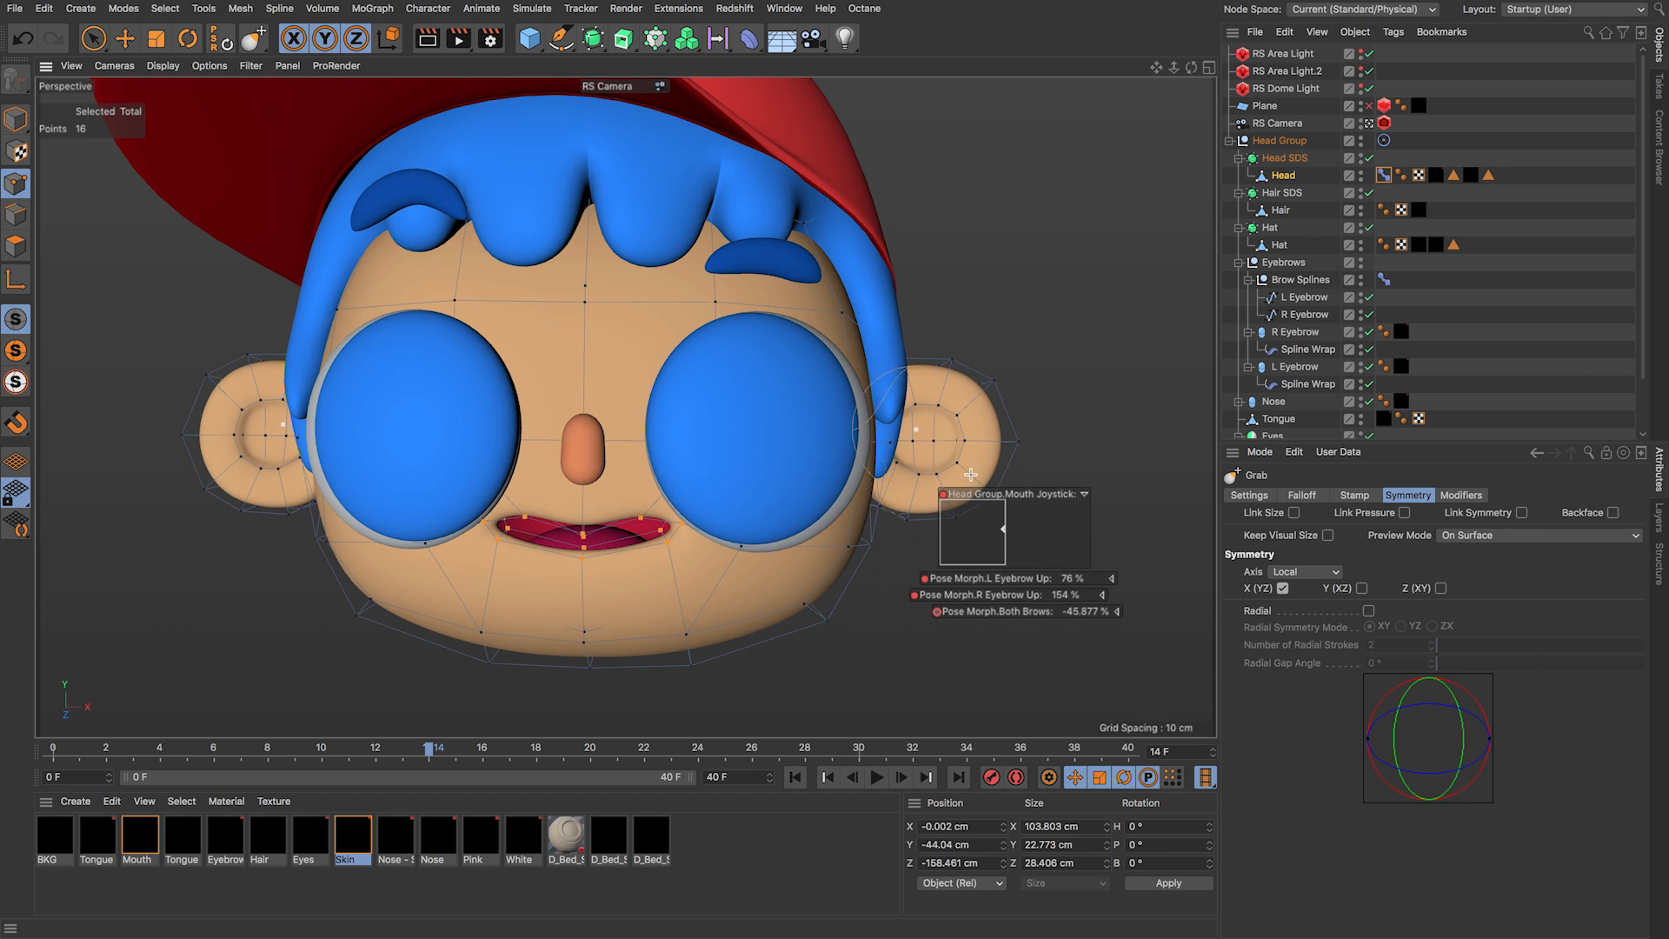
Step: Return the Head's Pose Morph tag to Animate mode and scrub the timeline to frame 9
{"action": "left_click", "coordinate": [1384, 175]}
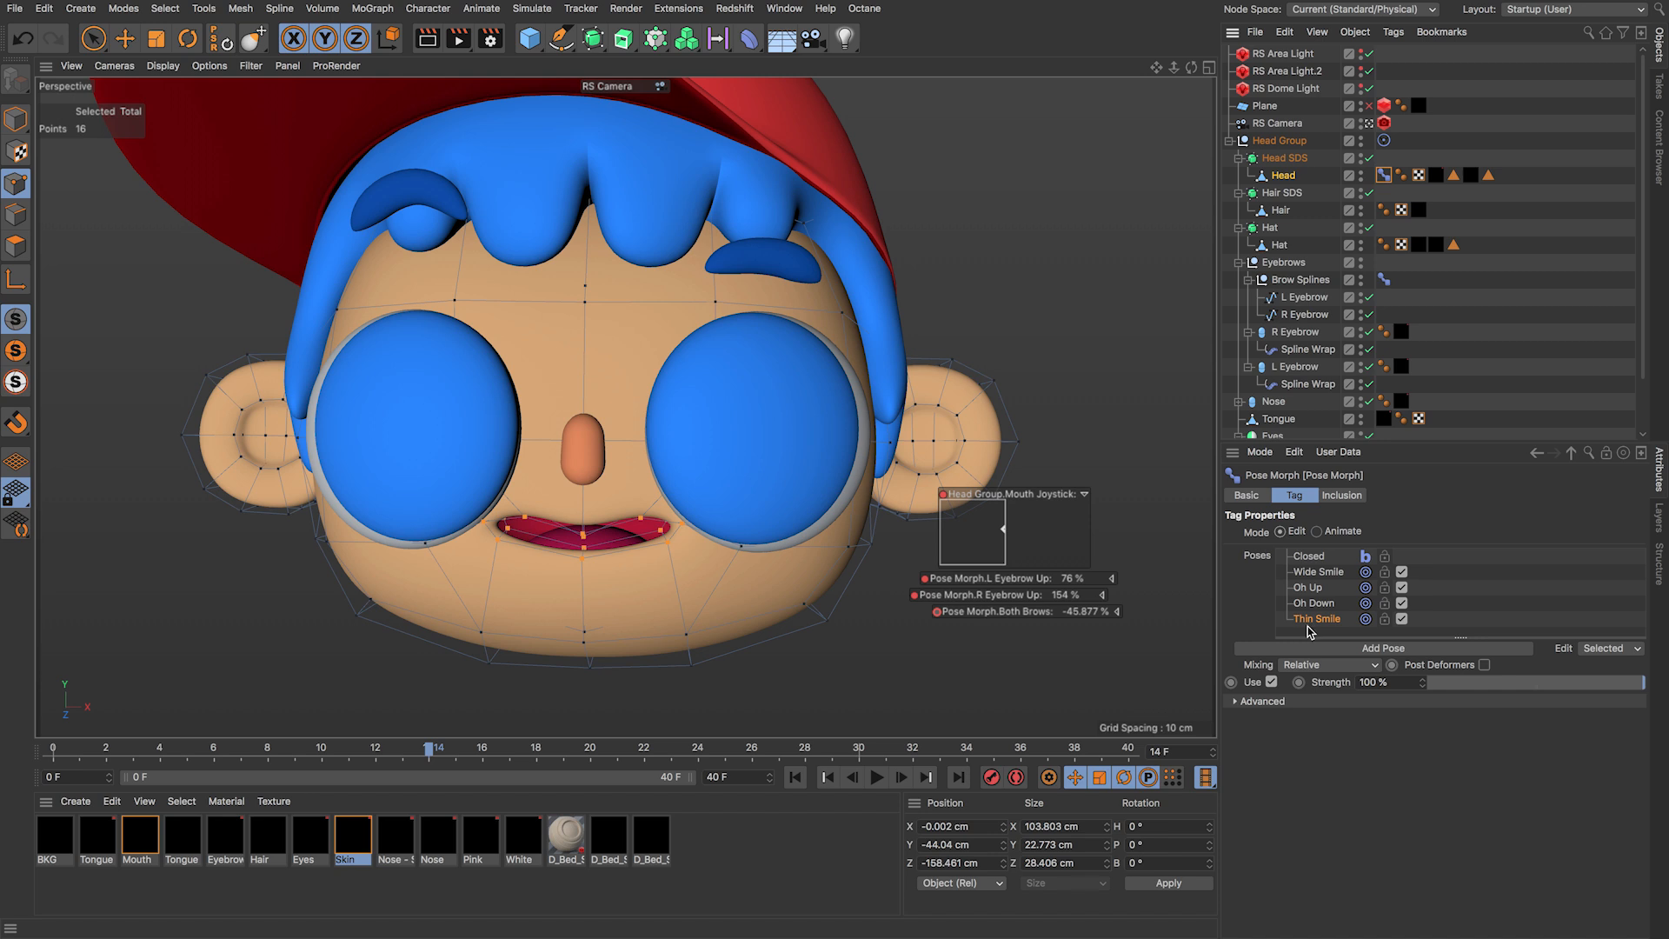
{"action": "left_click", "coordinate": [1318, 531]}
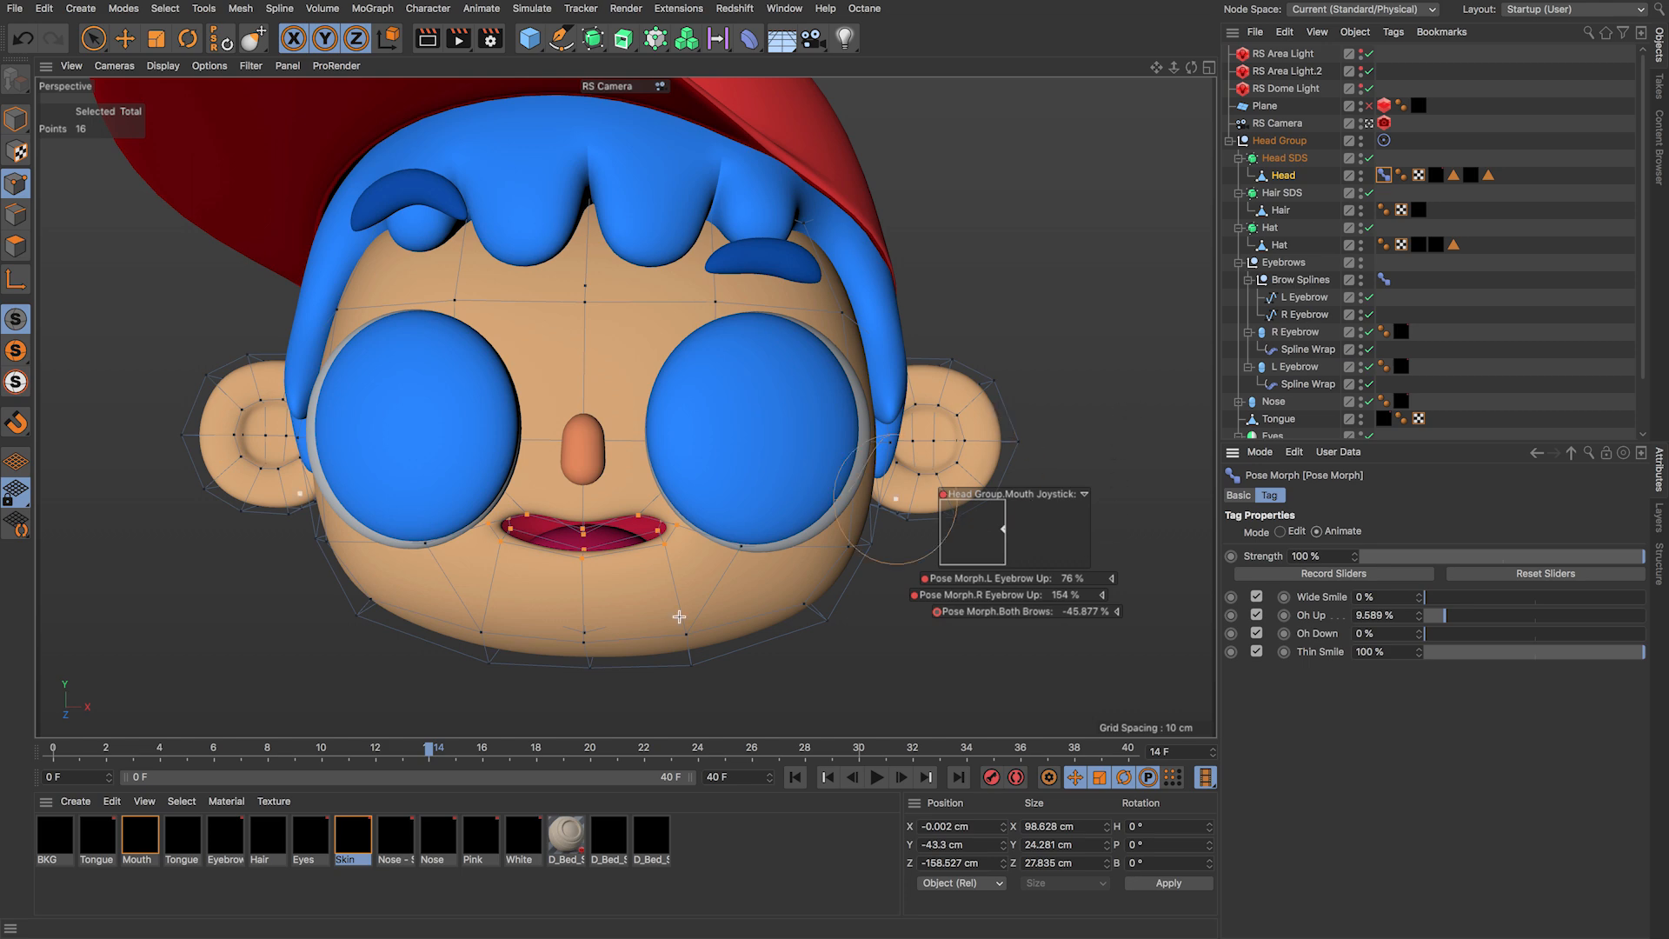
{"action": "left_click_drag", "start_coordinate": [410, 763], "coordinate": [502, 762]}
{"action": "left_click", "coordinate": [484, 750]}
{"action": "left_click", "coordinate": [295, 750]}
Step: Re-enable the Driver tag on Head Group and test the thin smile by moving the Mouth Joystick fully to its right edge
{"action": "left_click", "coordinate": [1384, 141]}
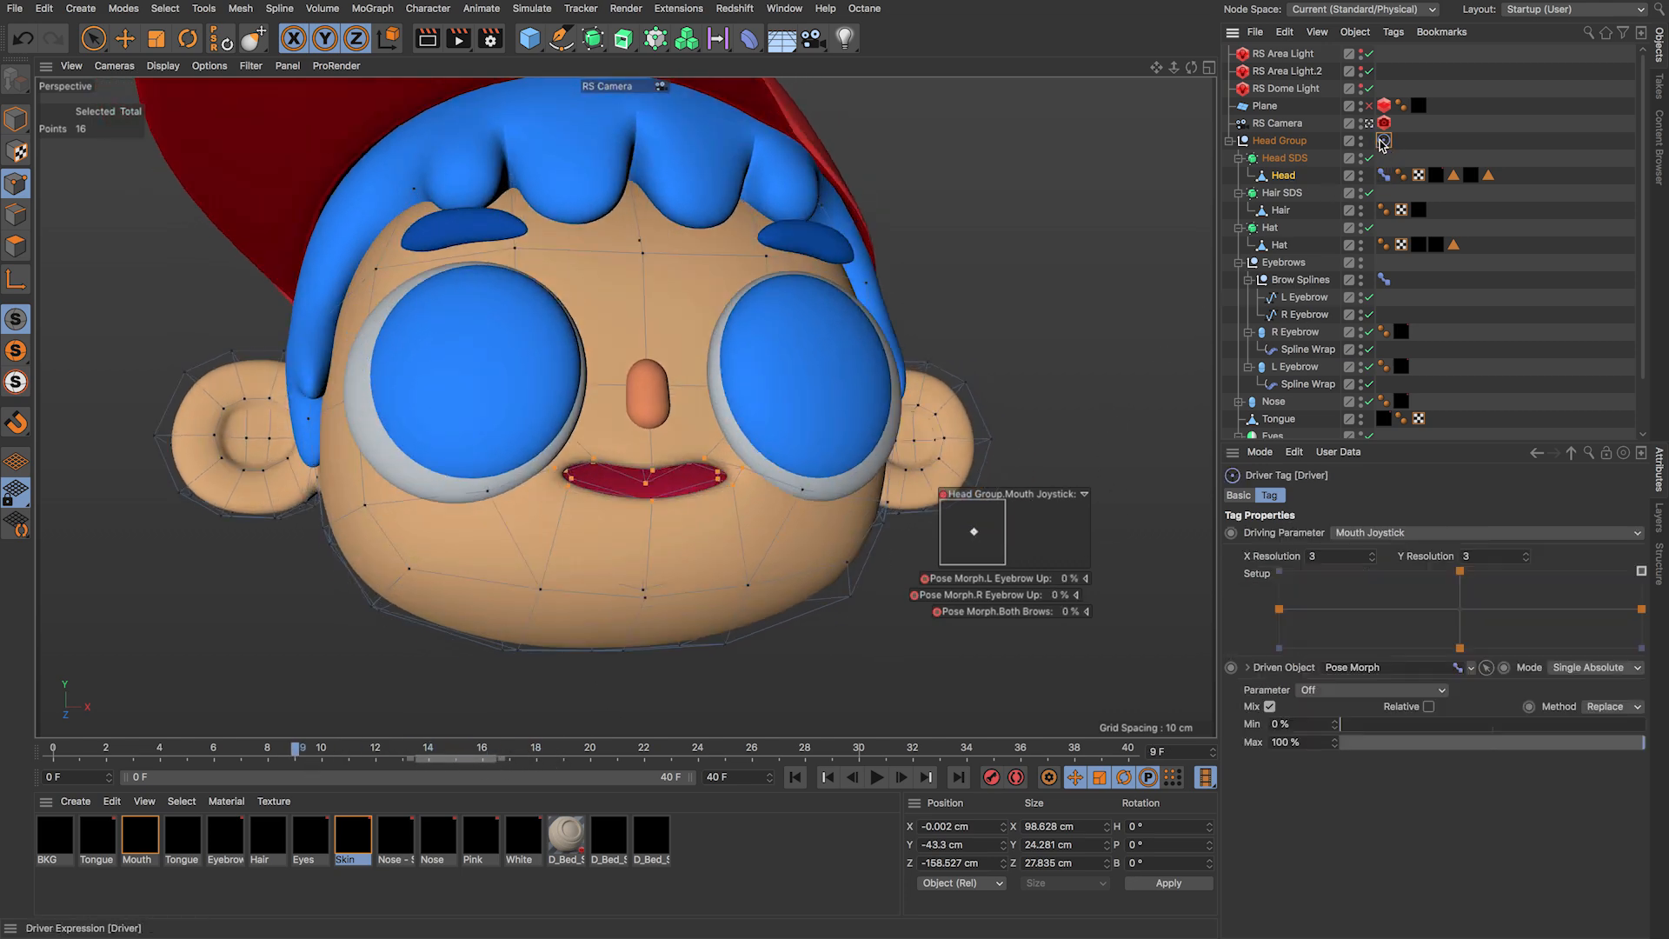
{"action": "left_click", "coordinate": [1238, 495]}
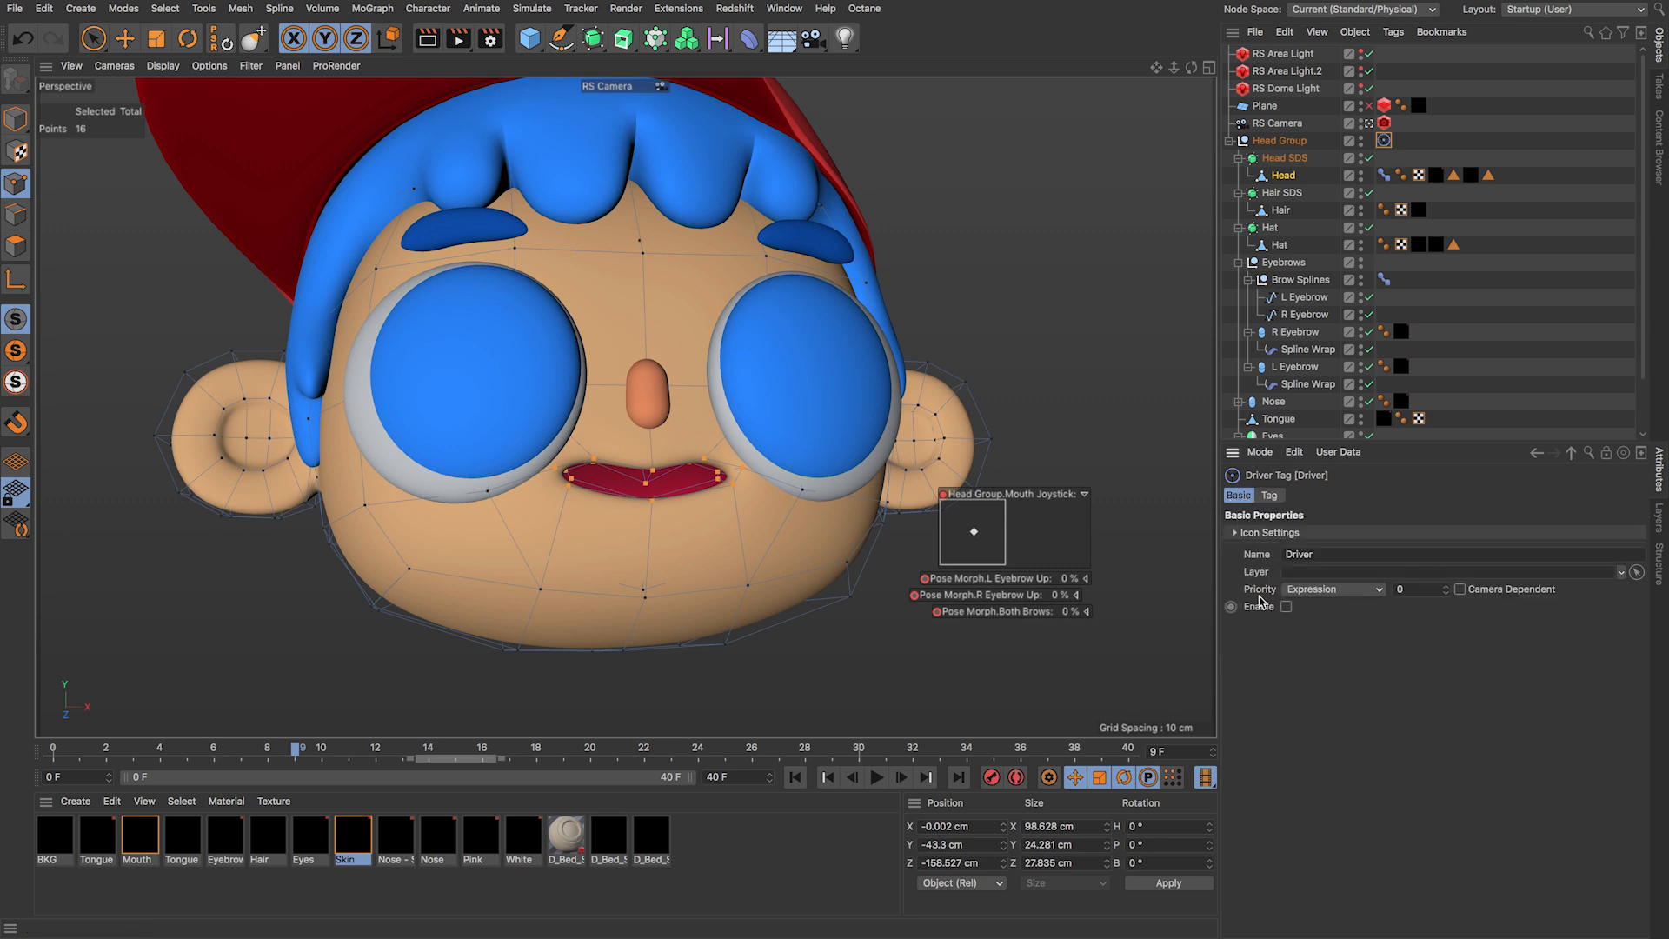
{"action": "left_click", "coordinate": [1286, 607]}
{"action": "left_click_drag", "start_coordinate": [974, 532], "coordinate": [1011, 533]}
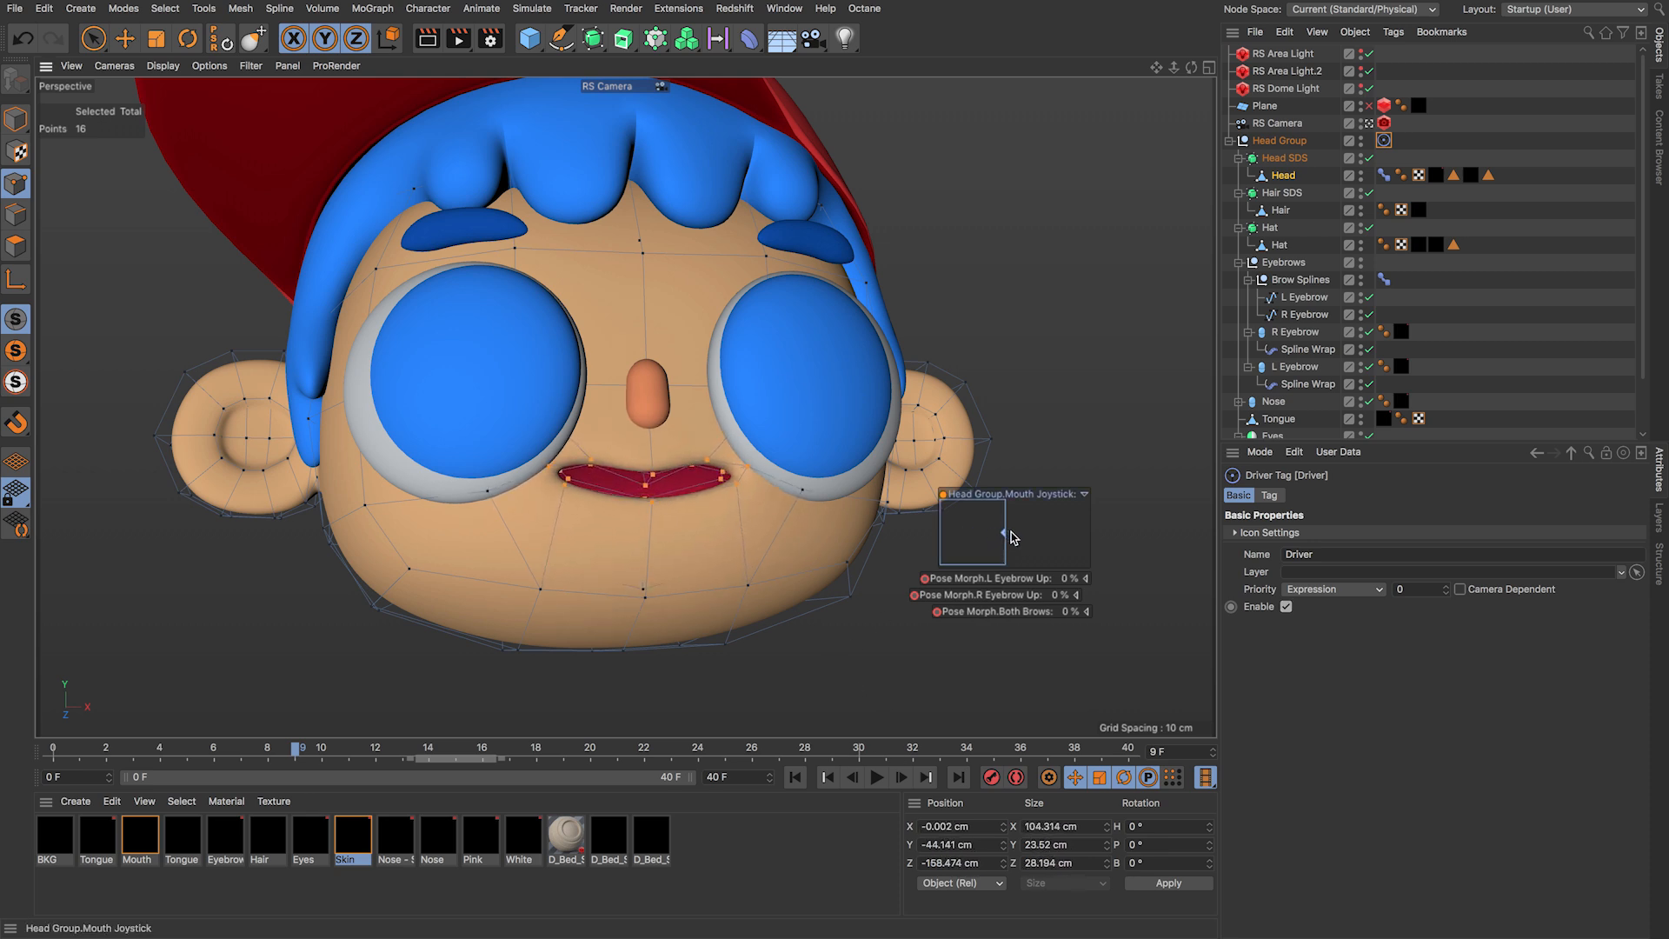
Step: Play back the combined mouth and eyebrow animation with nothing selected to review the reshaped smile
{"action": "left_click_drag", "start_coordinate": [344, 755], "coordinate": [266, 761]}
{"action": "left_click", "coordinate": [877, 777]}
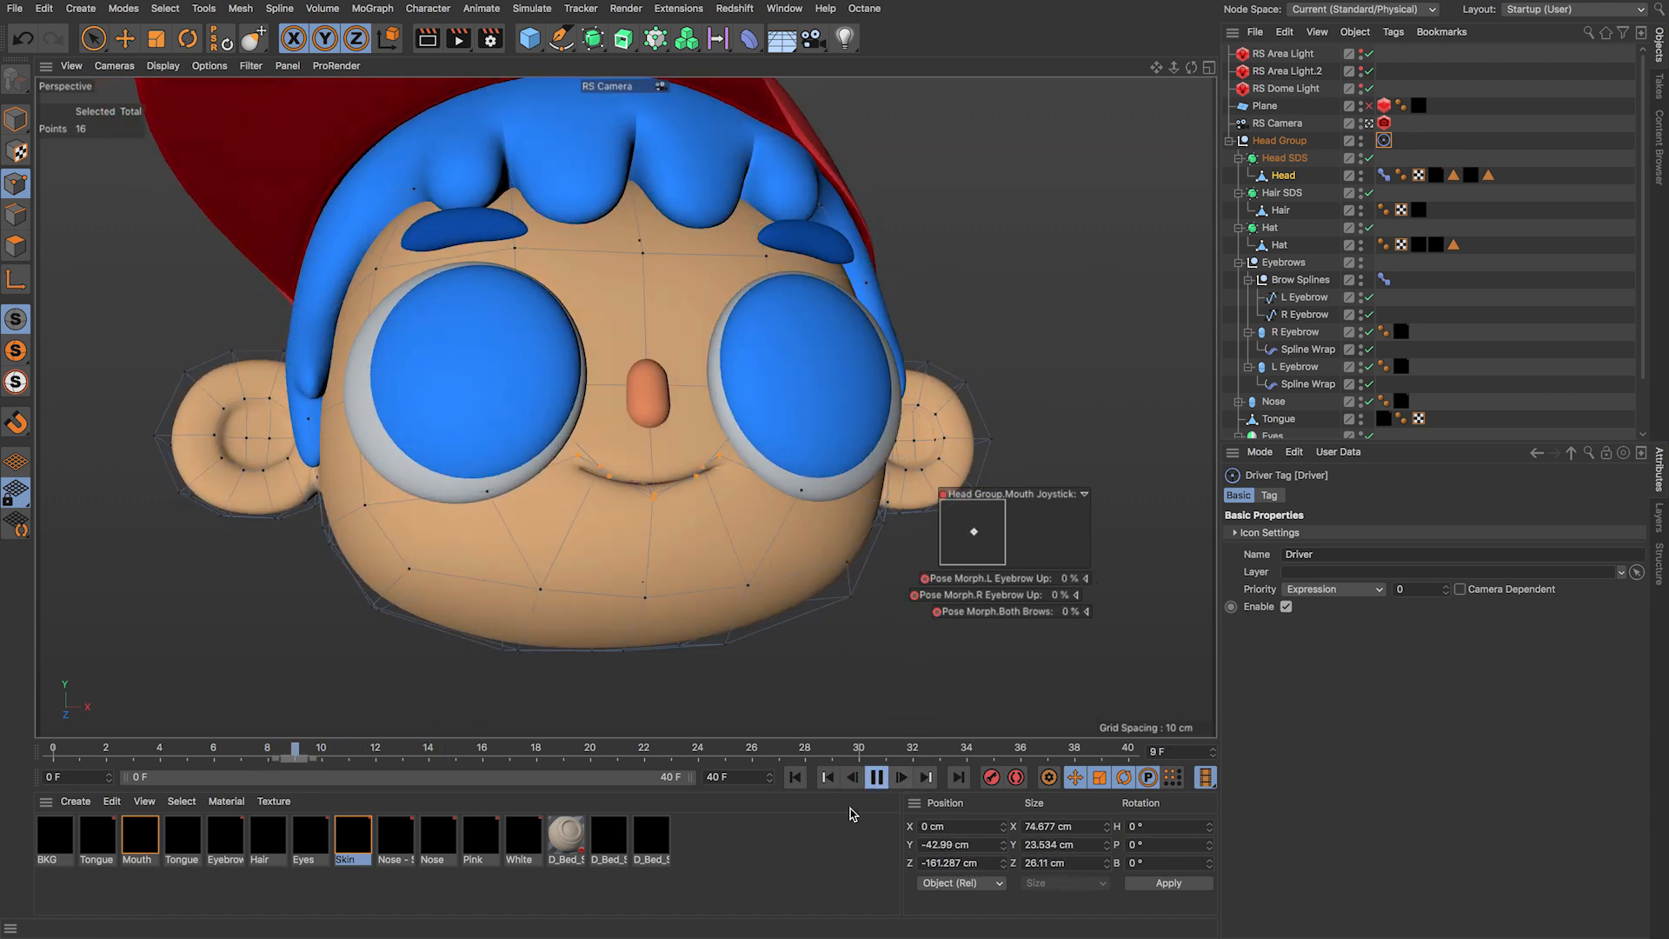
{"action": "left_click", "coordinate": [876, 776]}
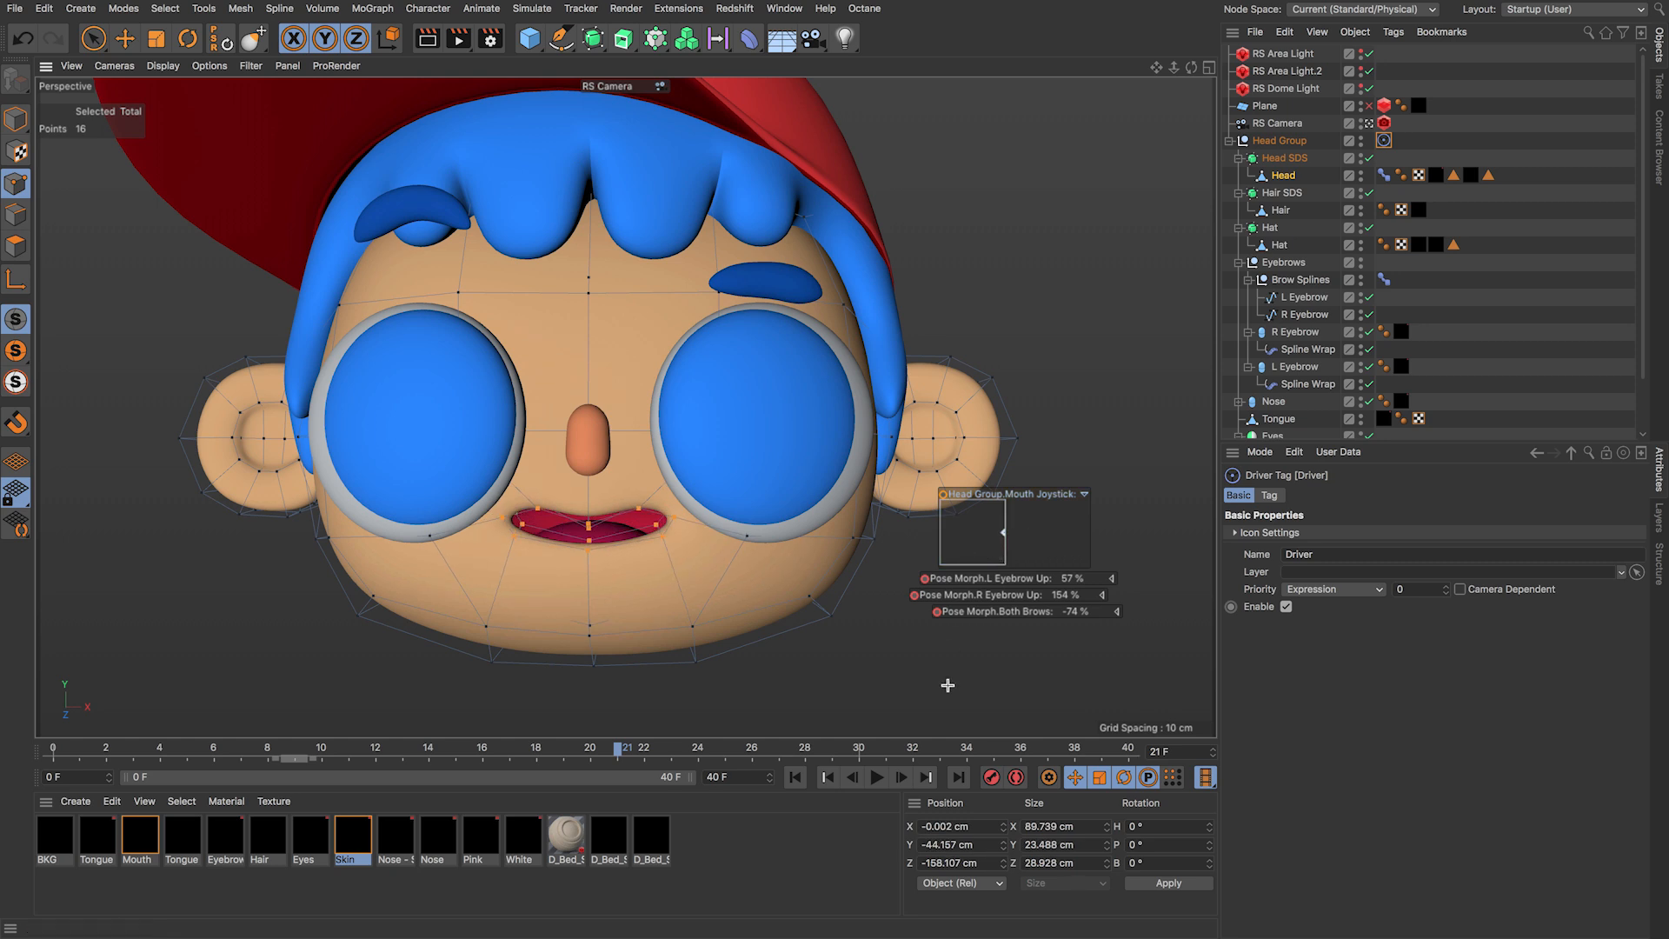
{"action": "left_click", "coordinate": [878, 777]}
{"action": "left_click", "coordinate": [1447, 401]}
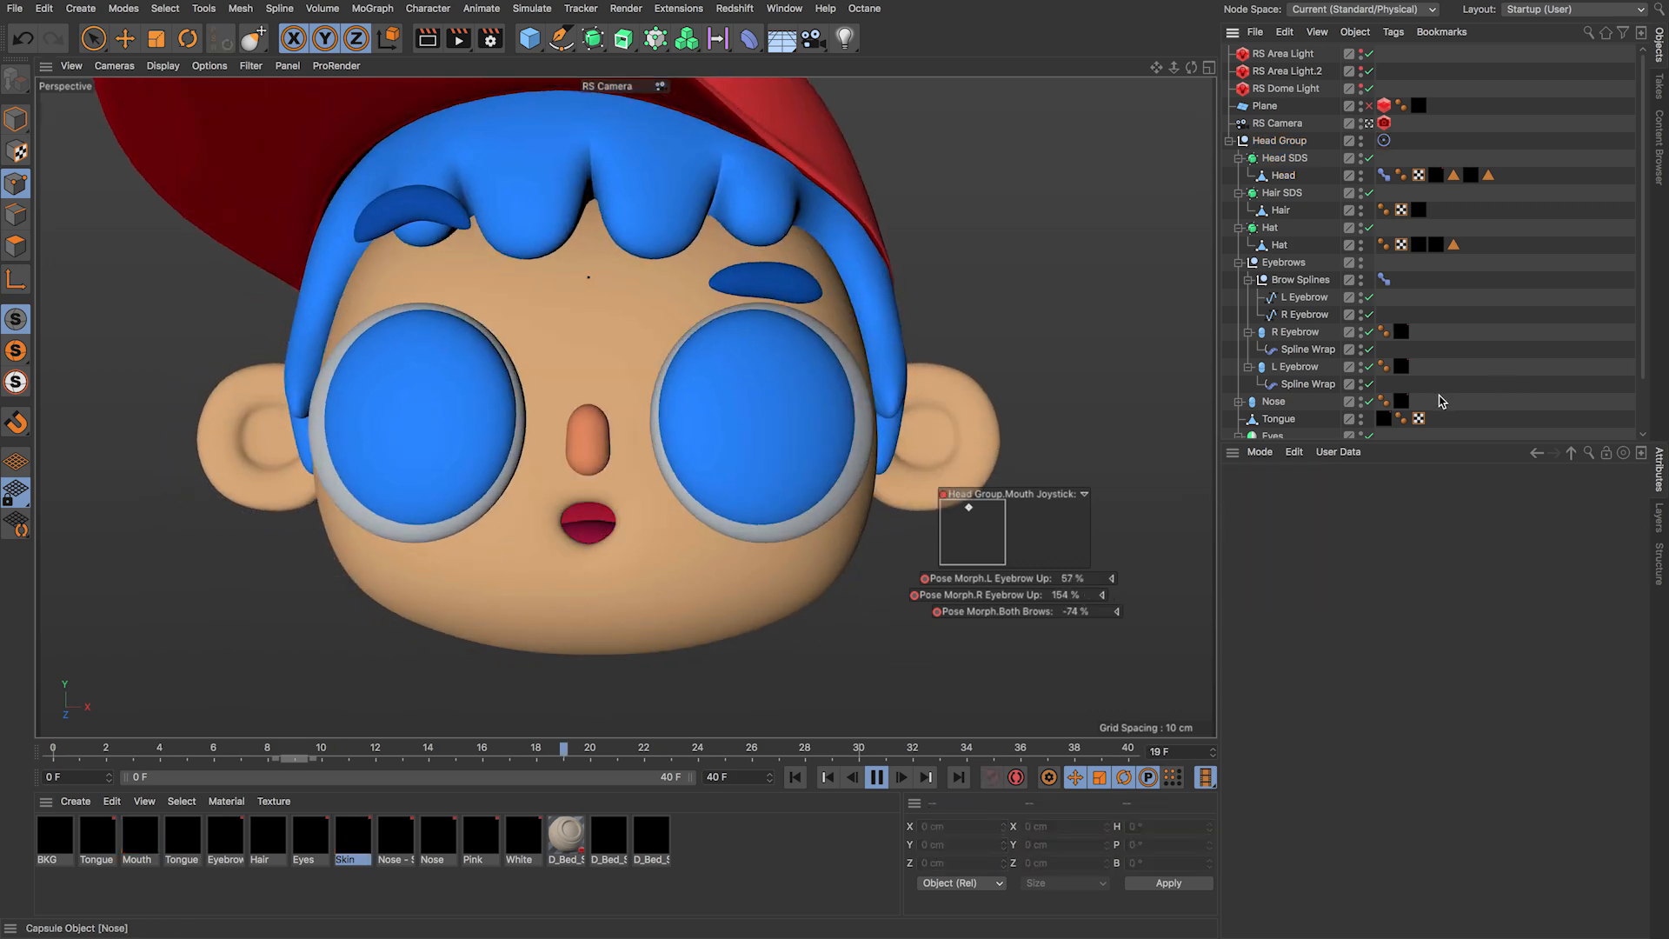